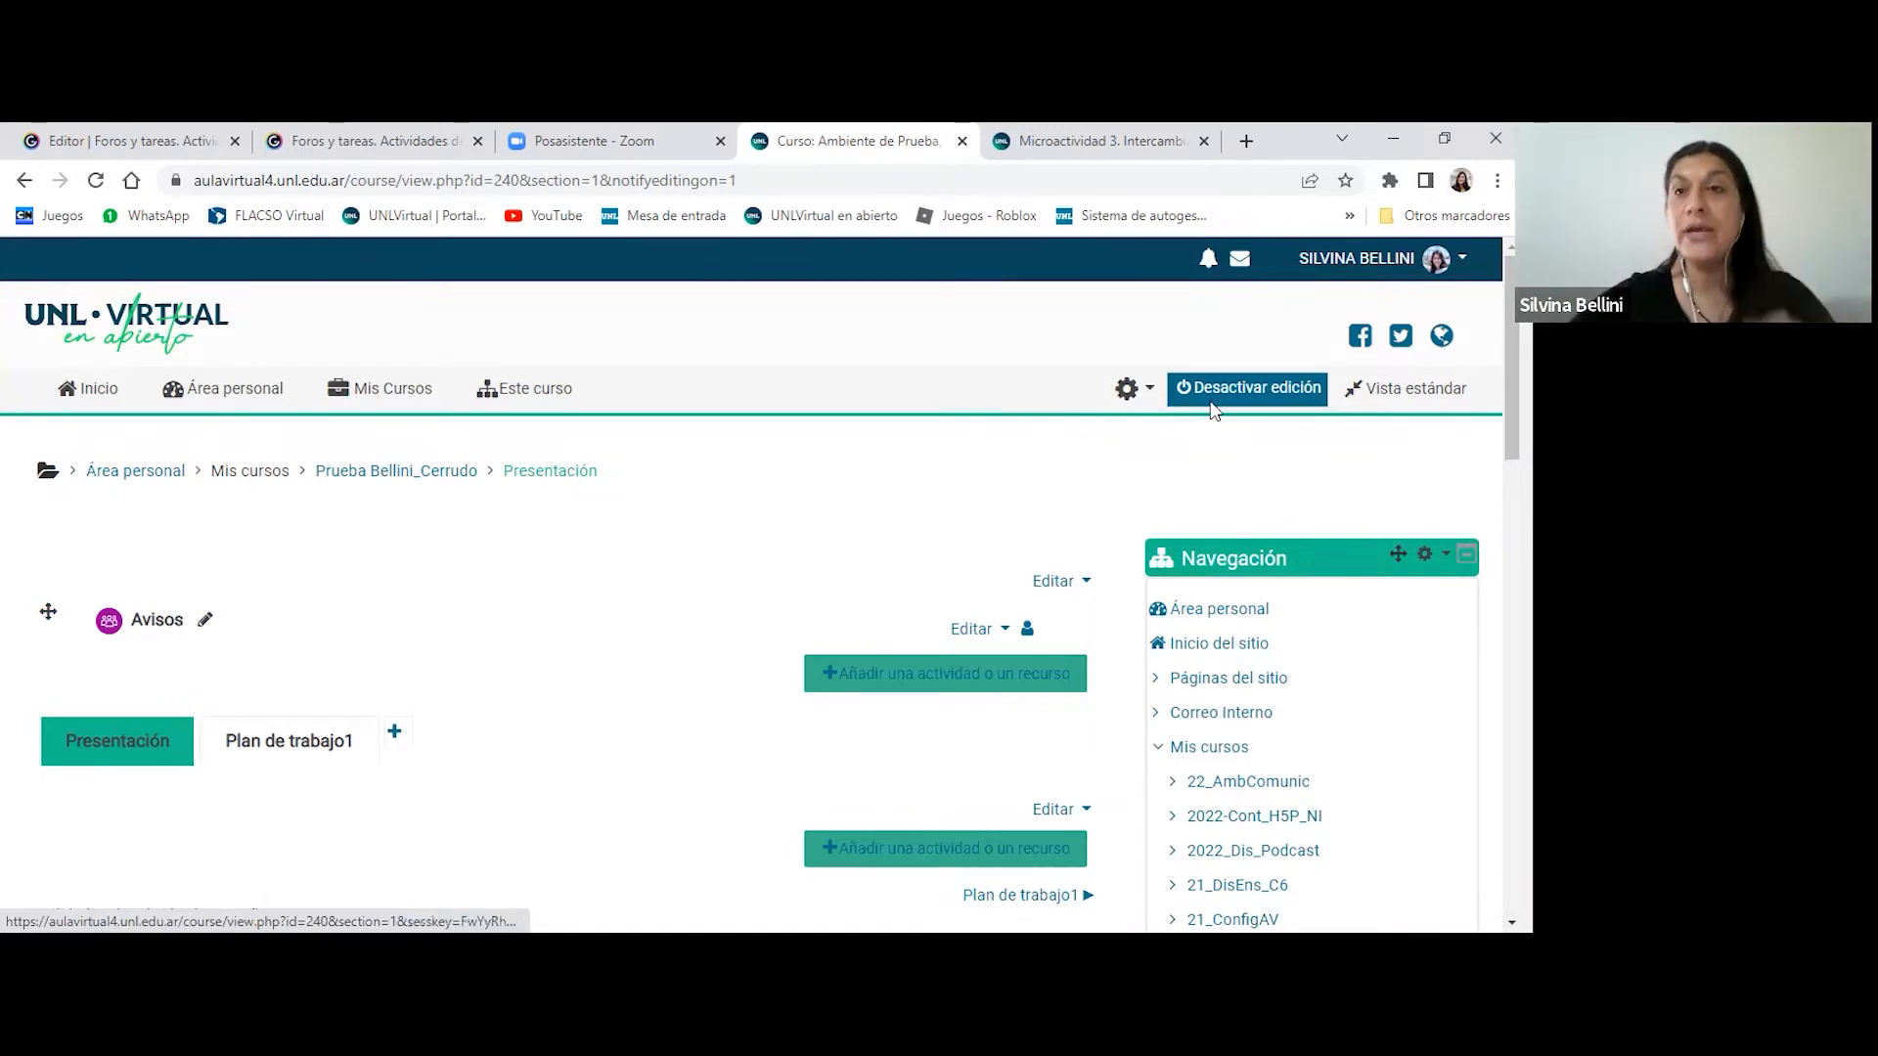
# - Start adding a new Foro activity to the course's Presentación section
pyautogui.scroll(-1, 751, 584)
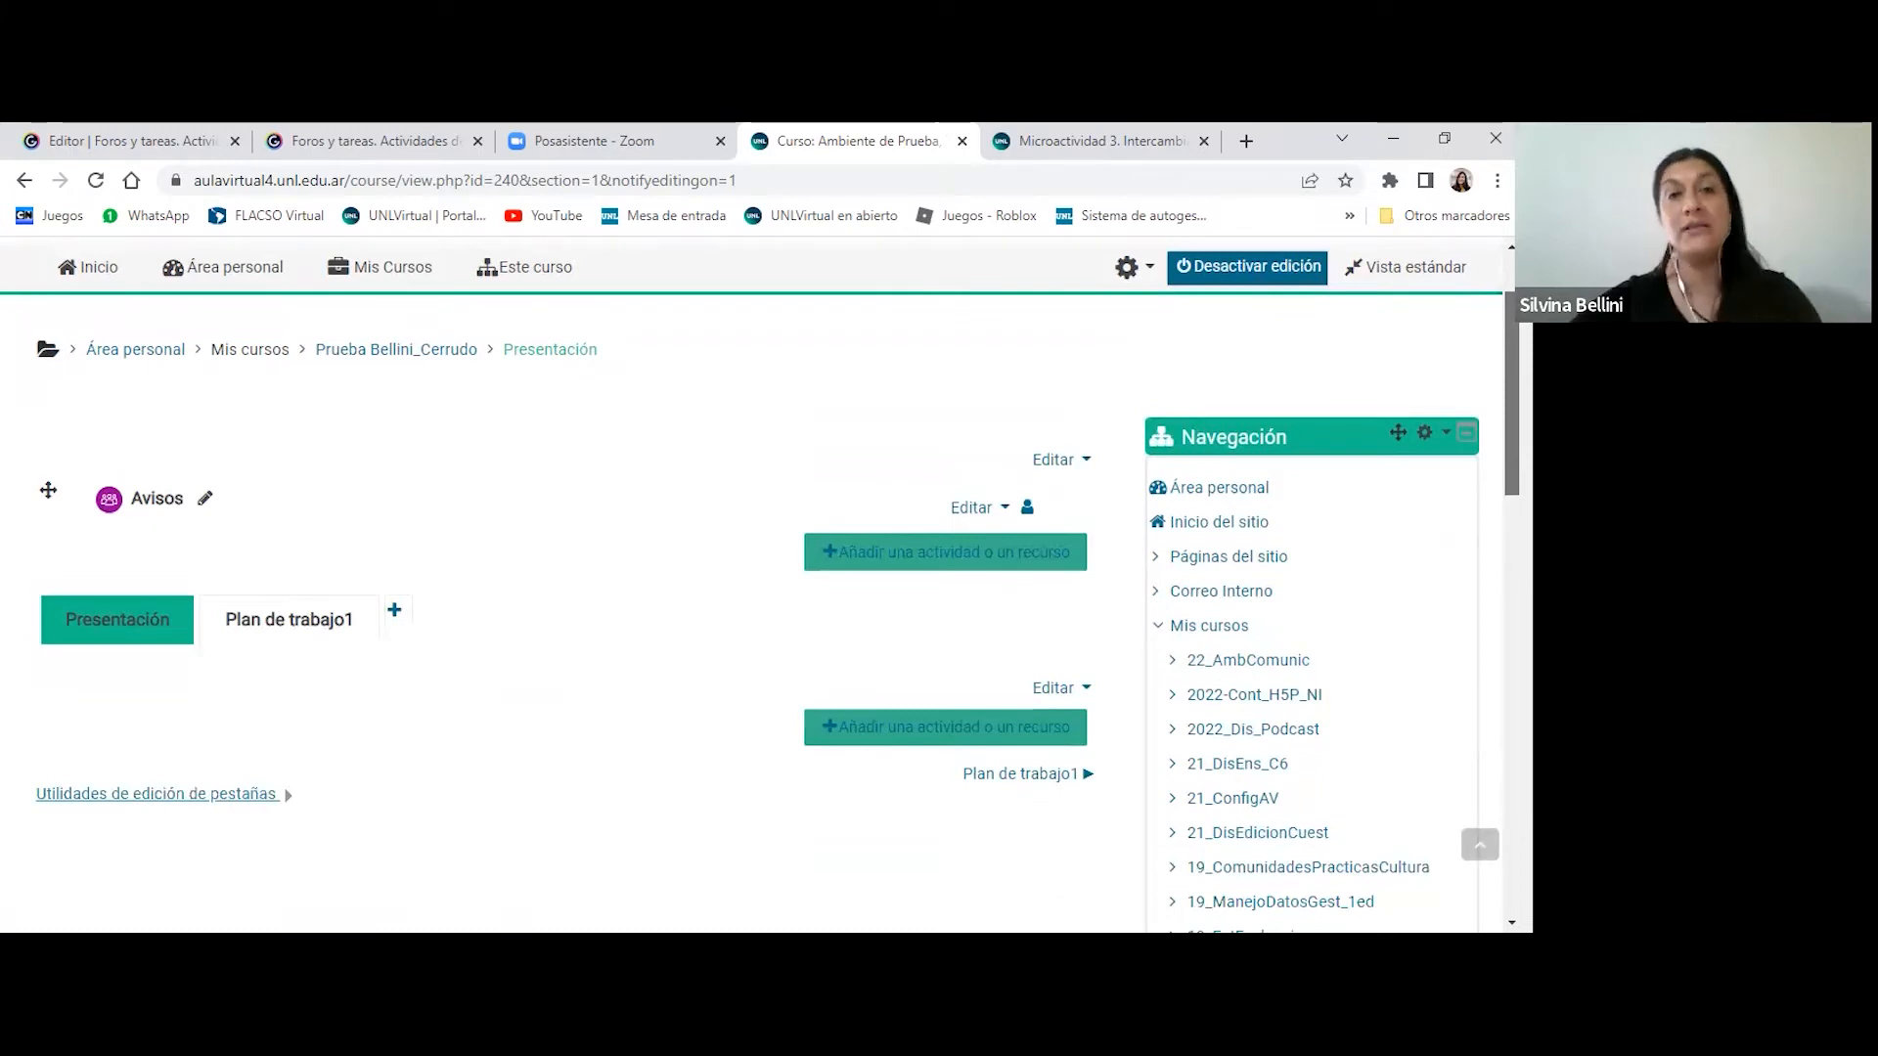
pyautogui.scroll(1, 751, 584)
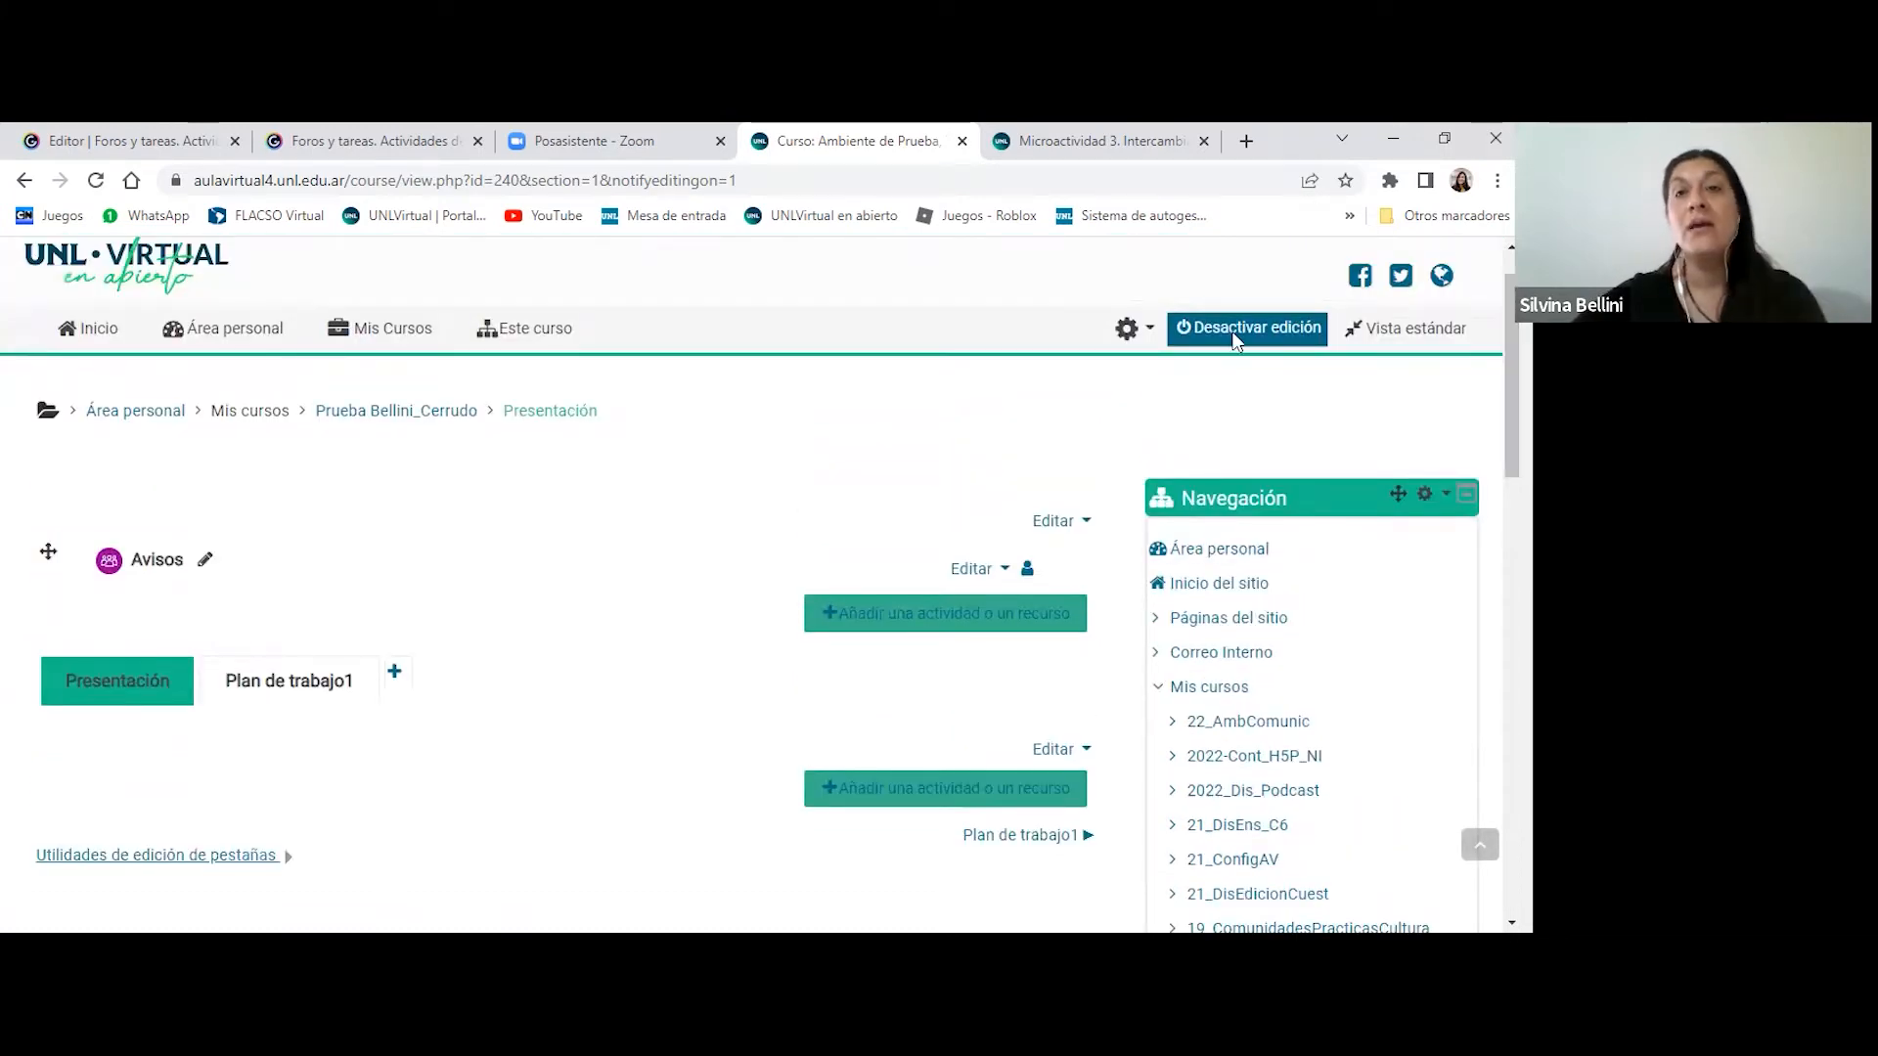
pyautogui.scroll(-1, 1059, 375)
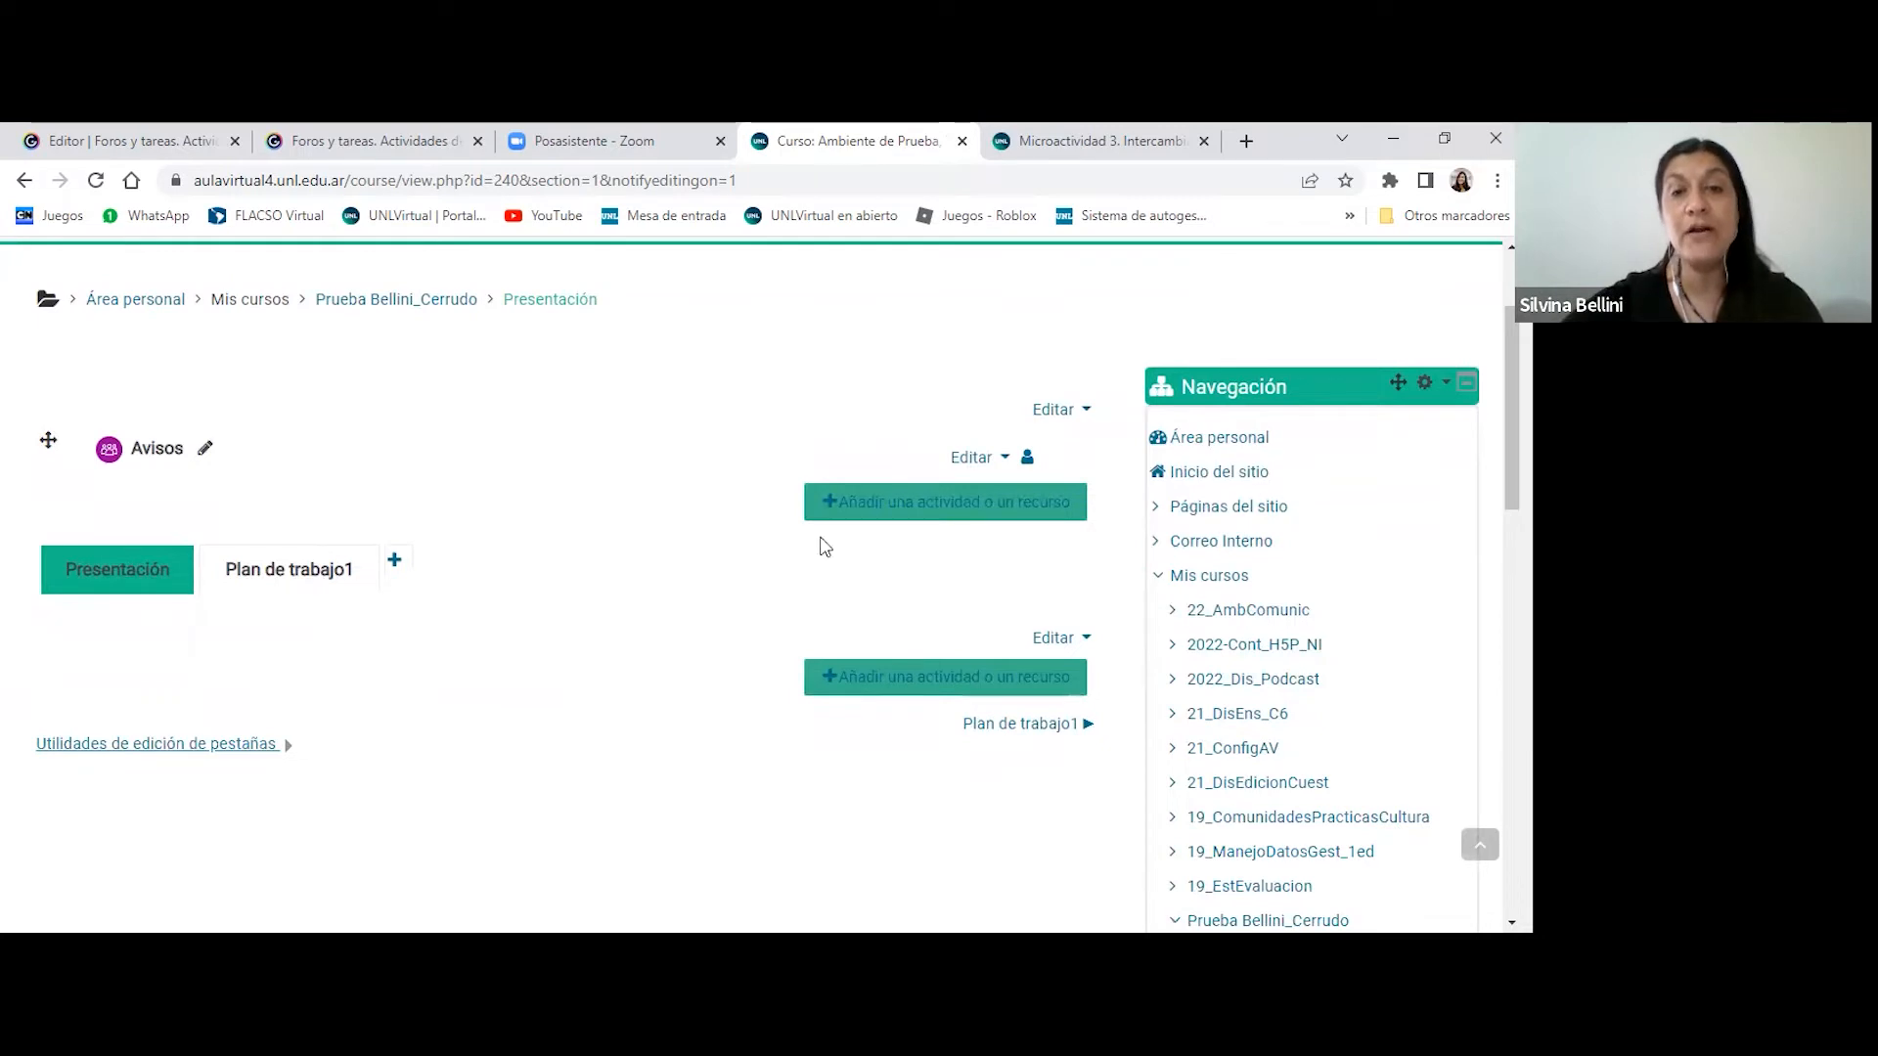
pyautogui.click(901, 684)
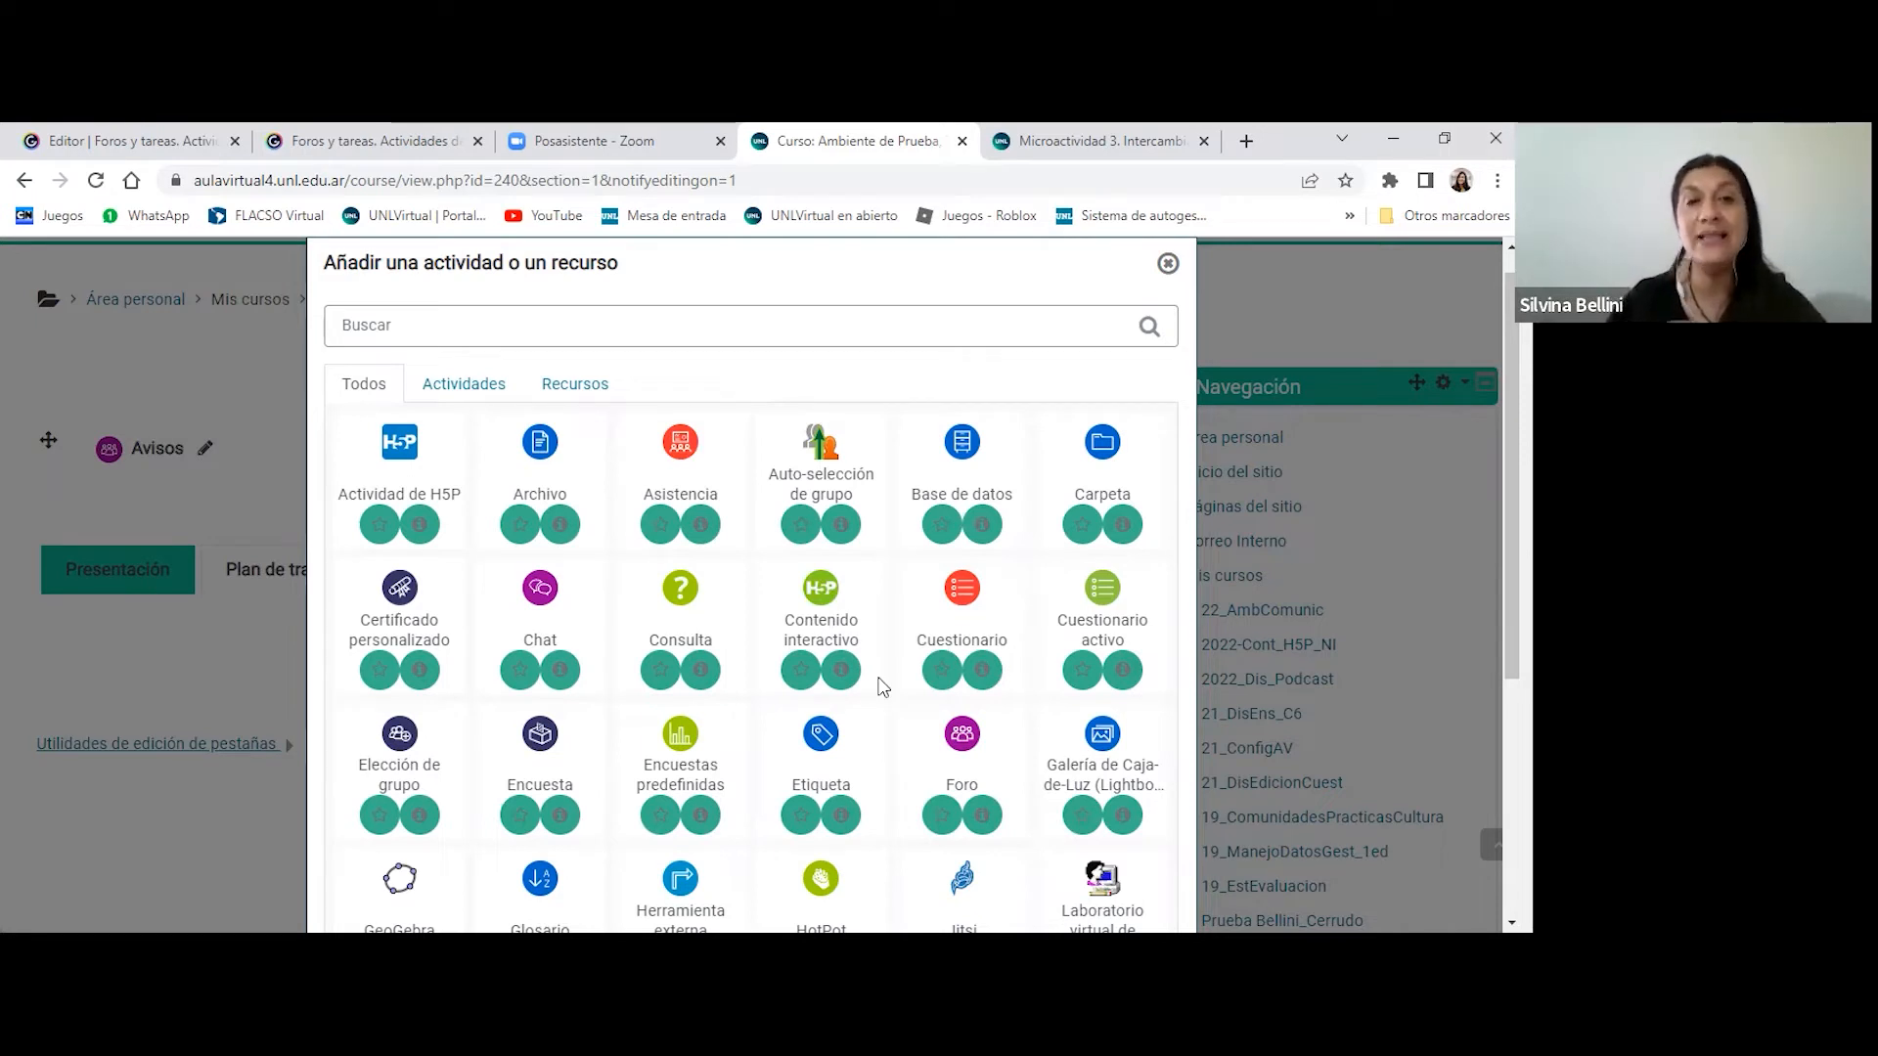
pyautogui.click(479, 379)
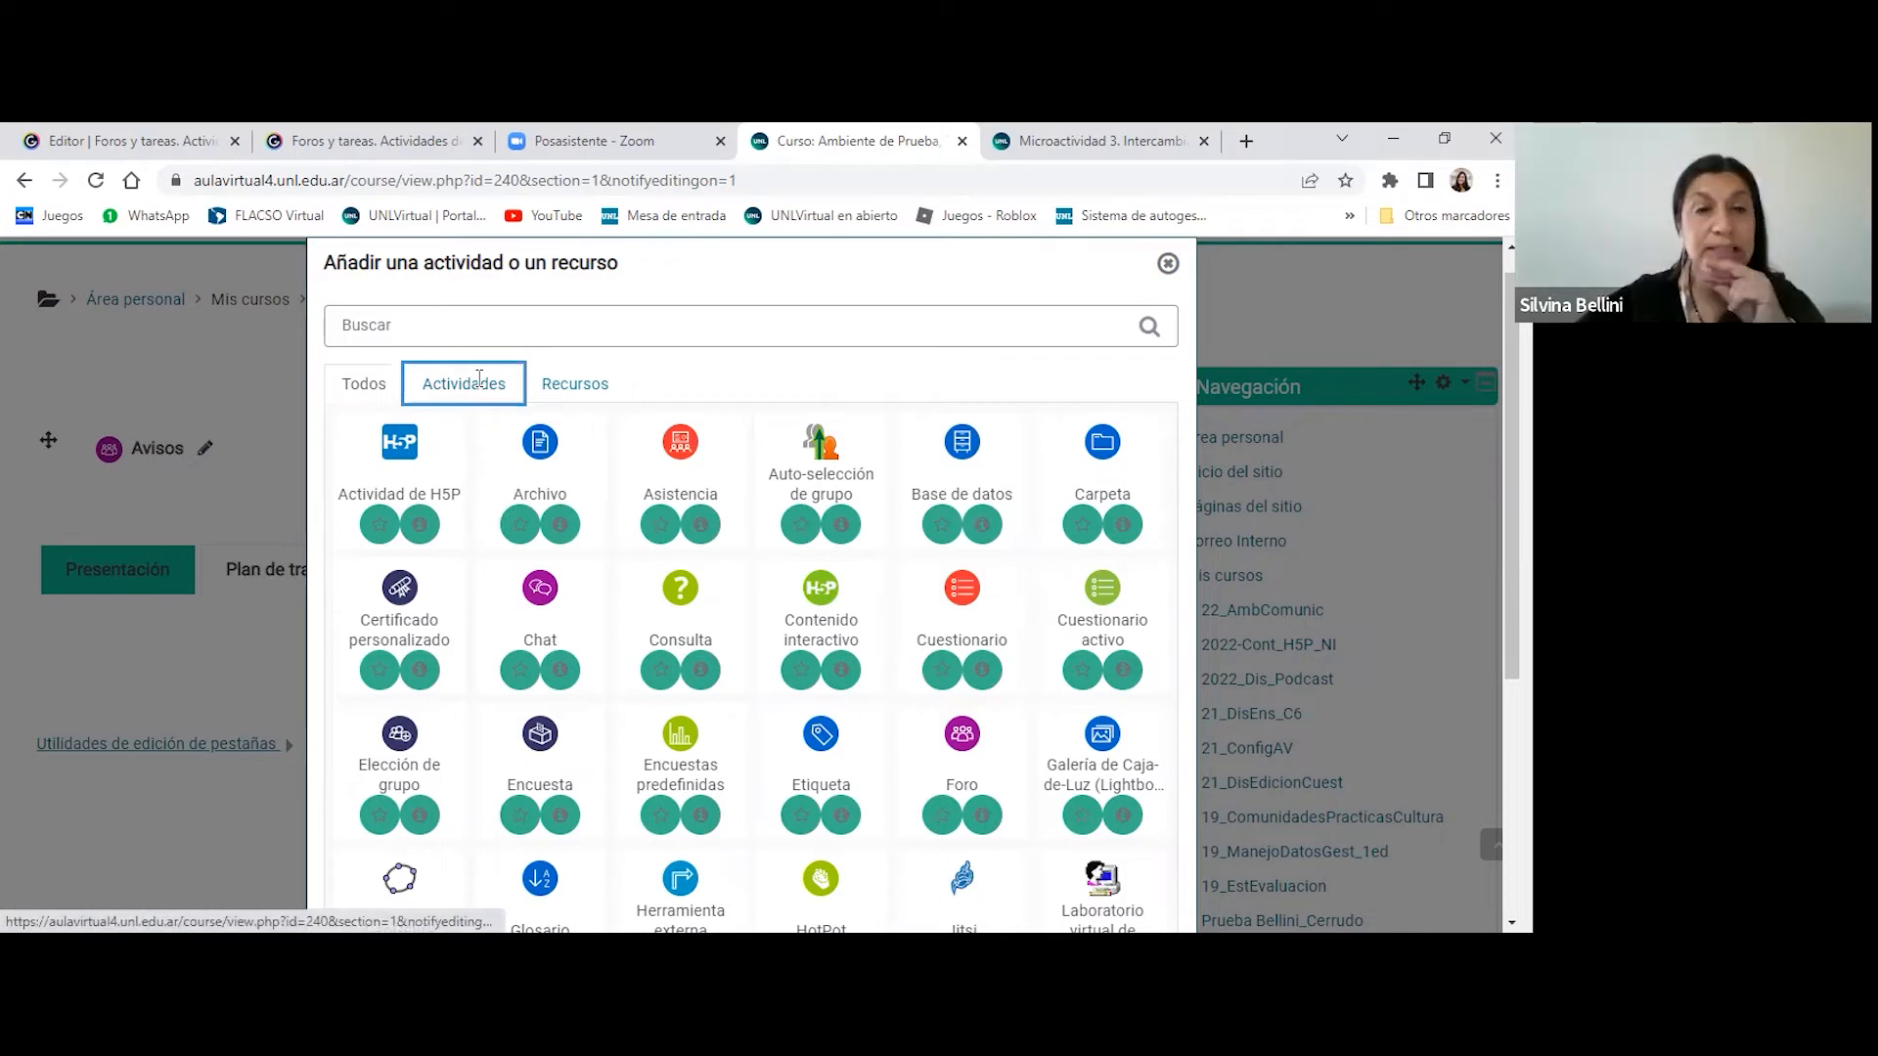
pyautogui.click(479, 379)
pyautogui.scroll(-1, 565, 616)
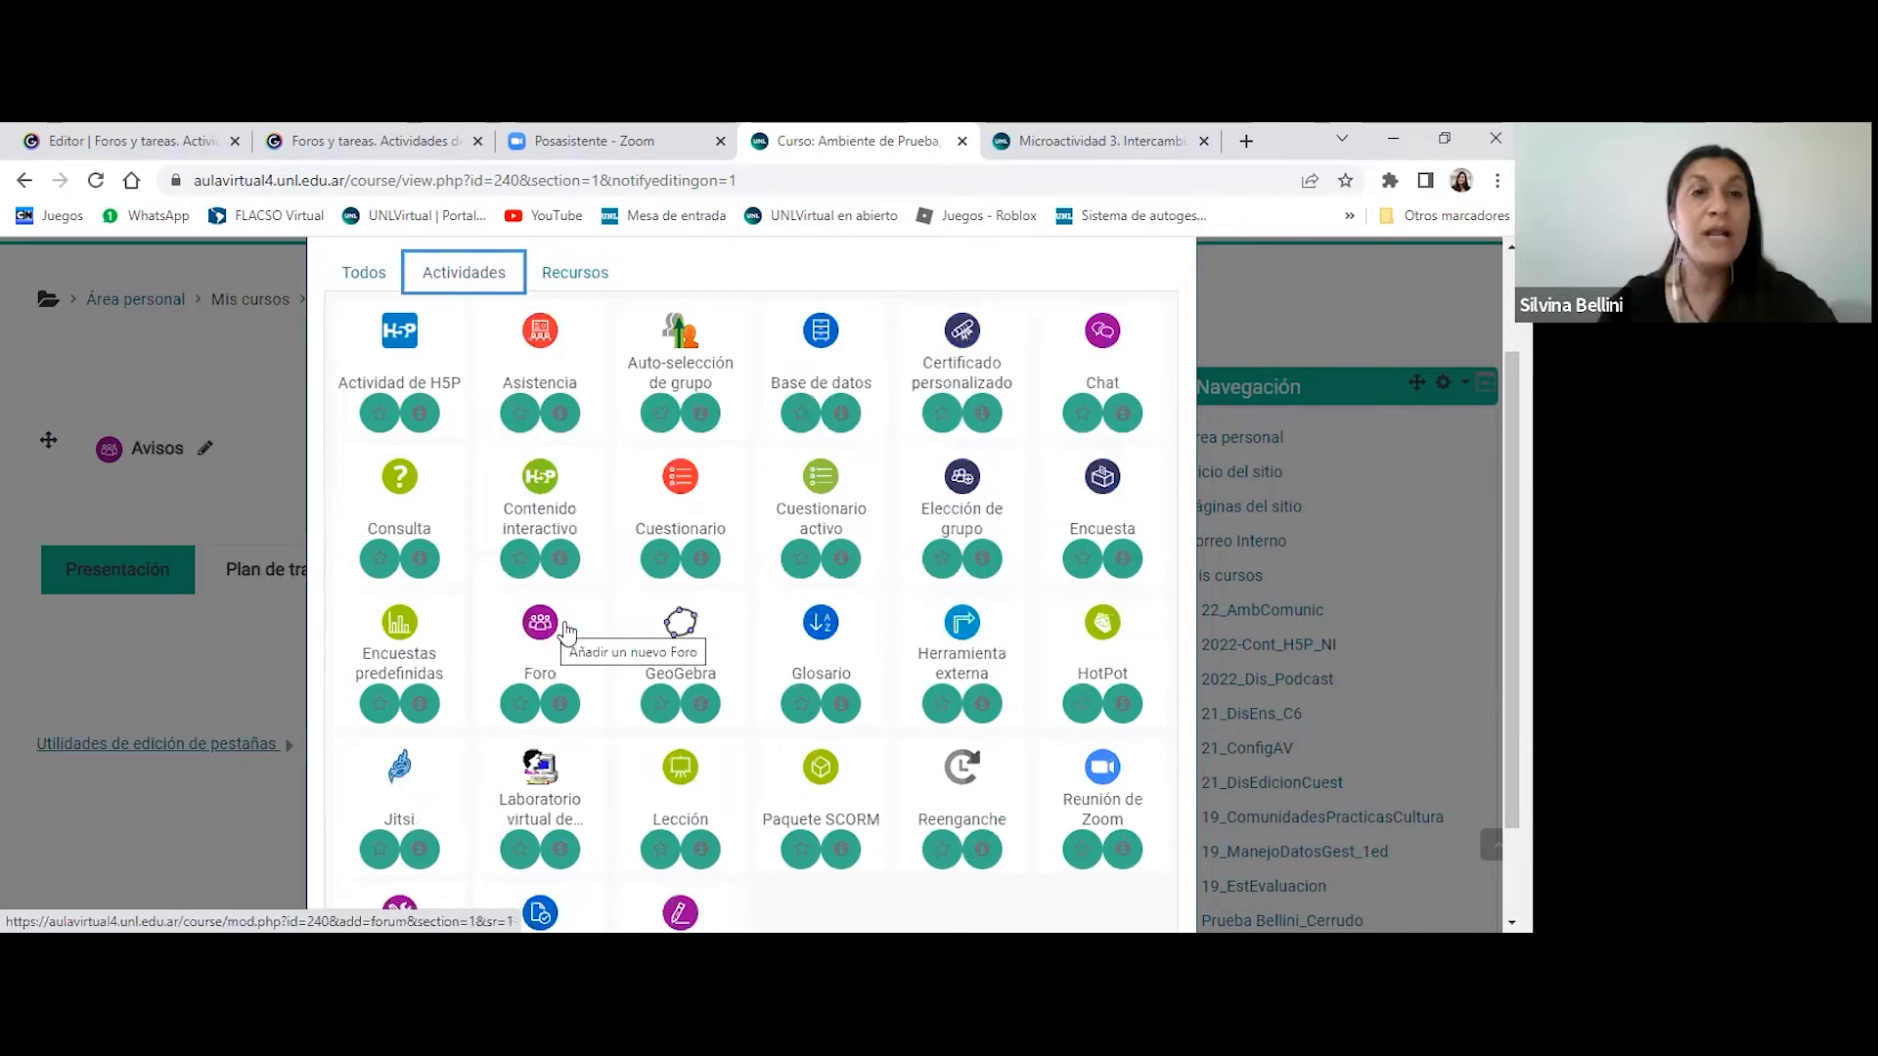
pyautogui.click(565, 631)
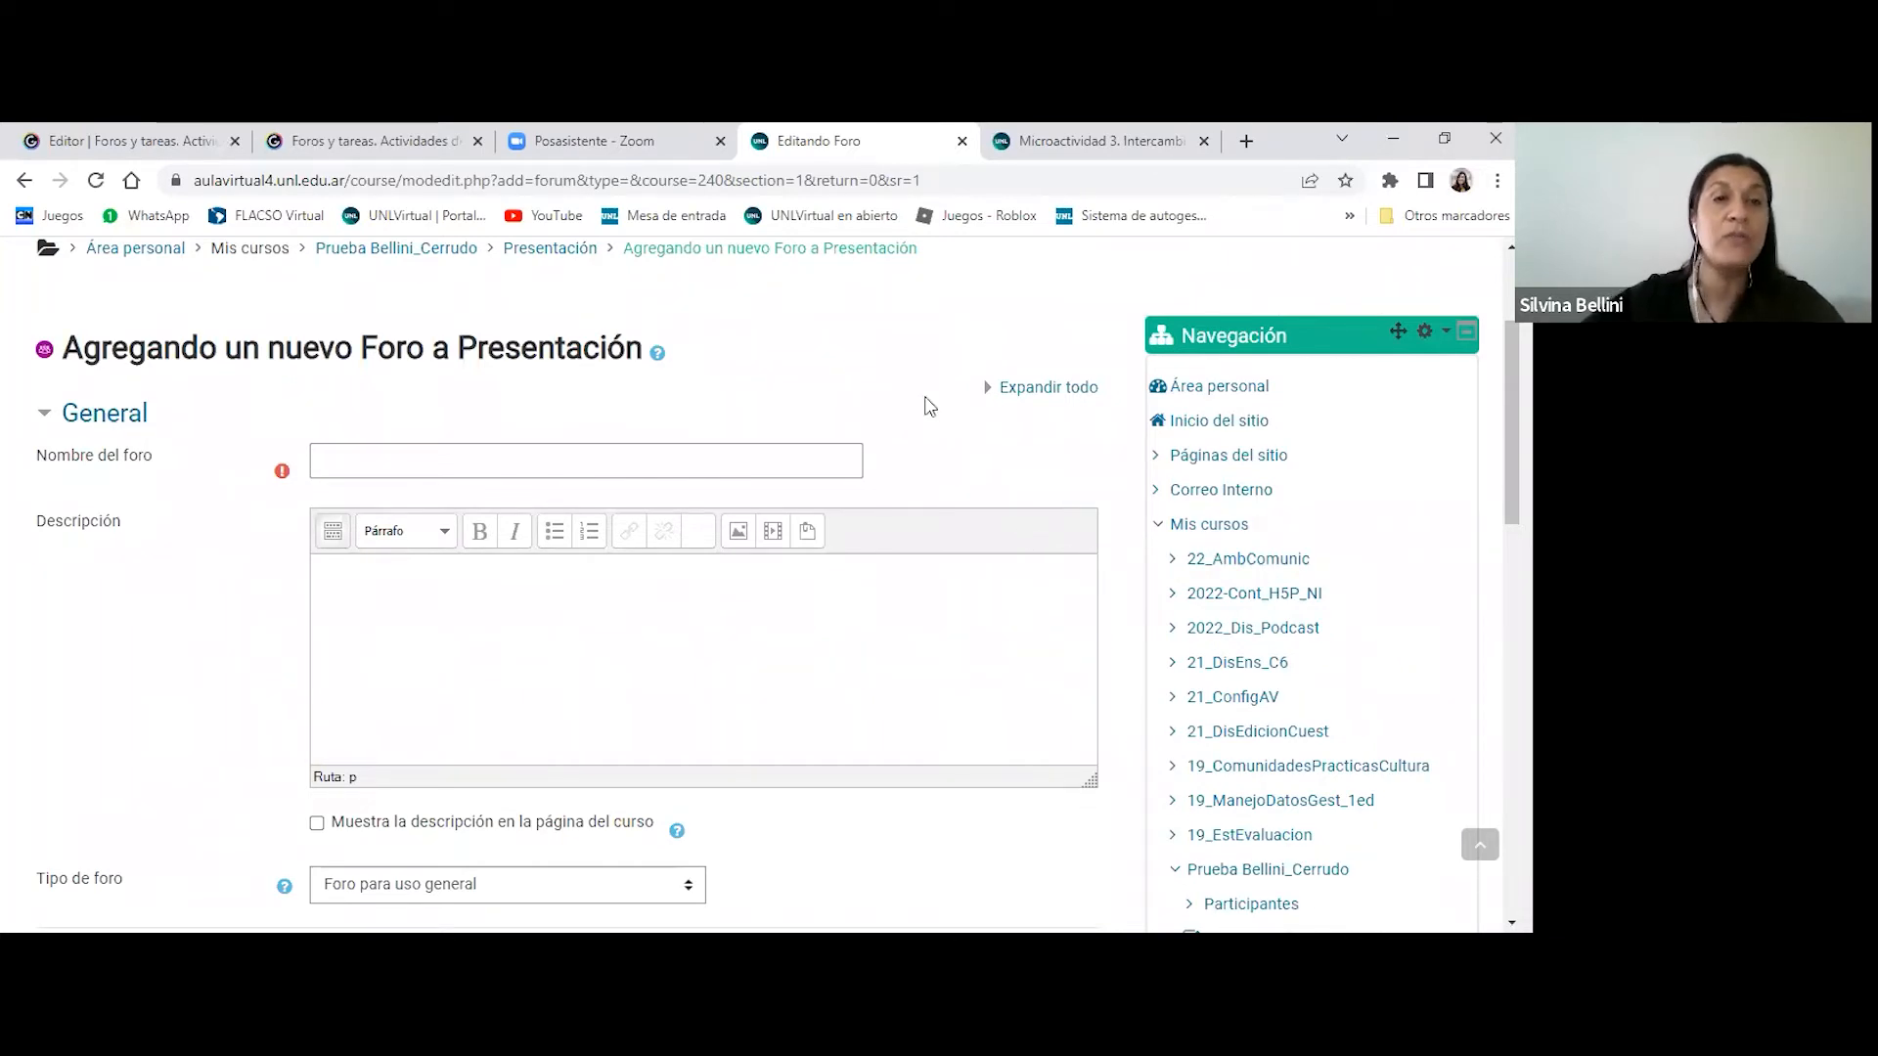
# - Name the new forum "Actividad"
pyautogui.press('Tab')
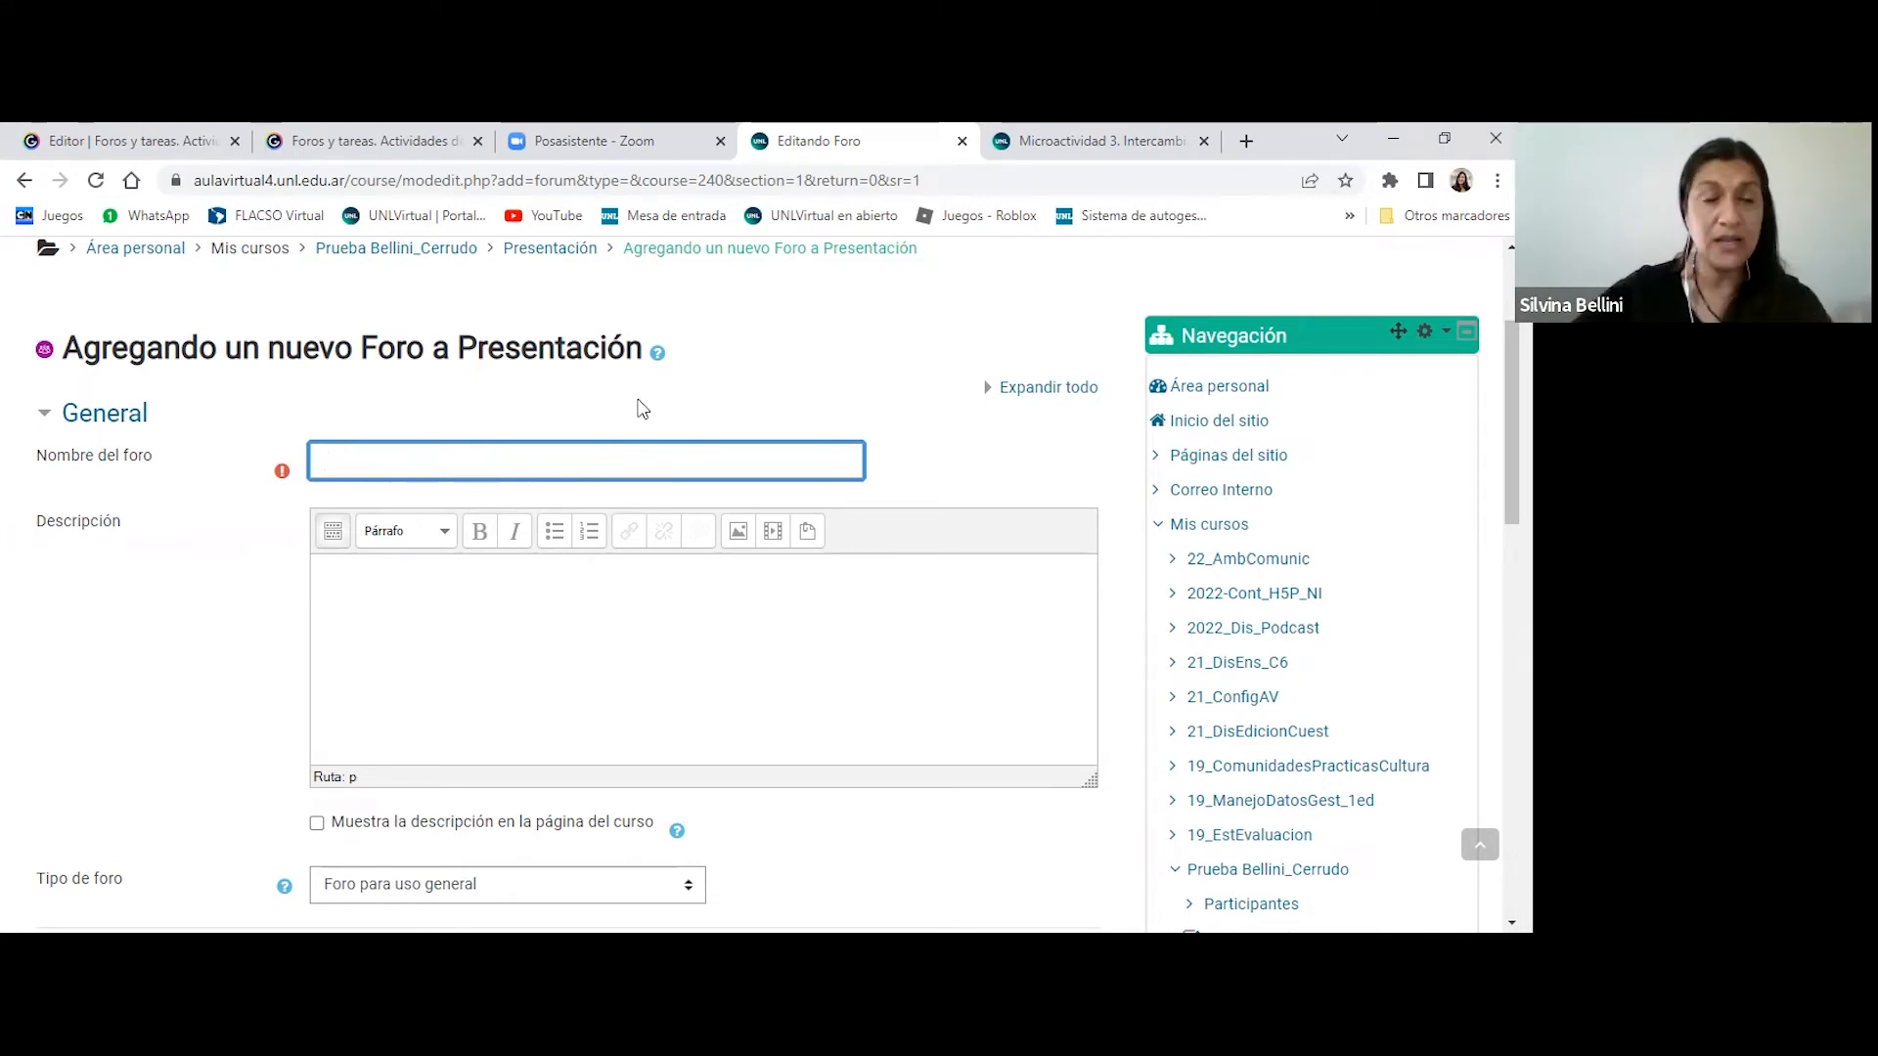
pyautogui.scroll(-1, 636, 407)
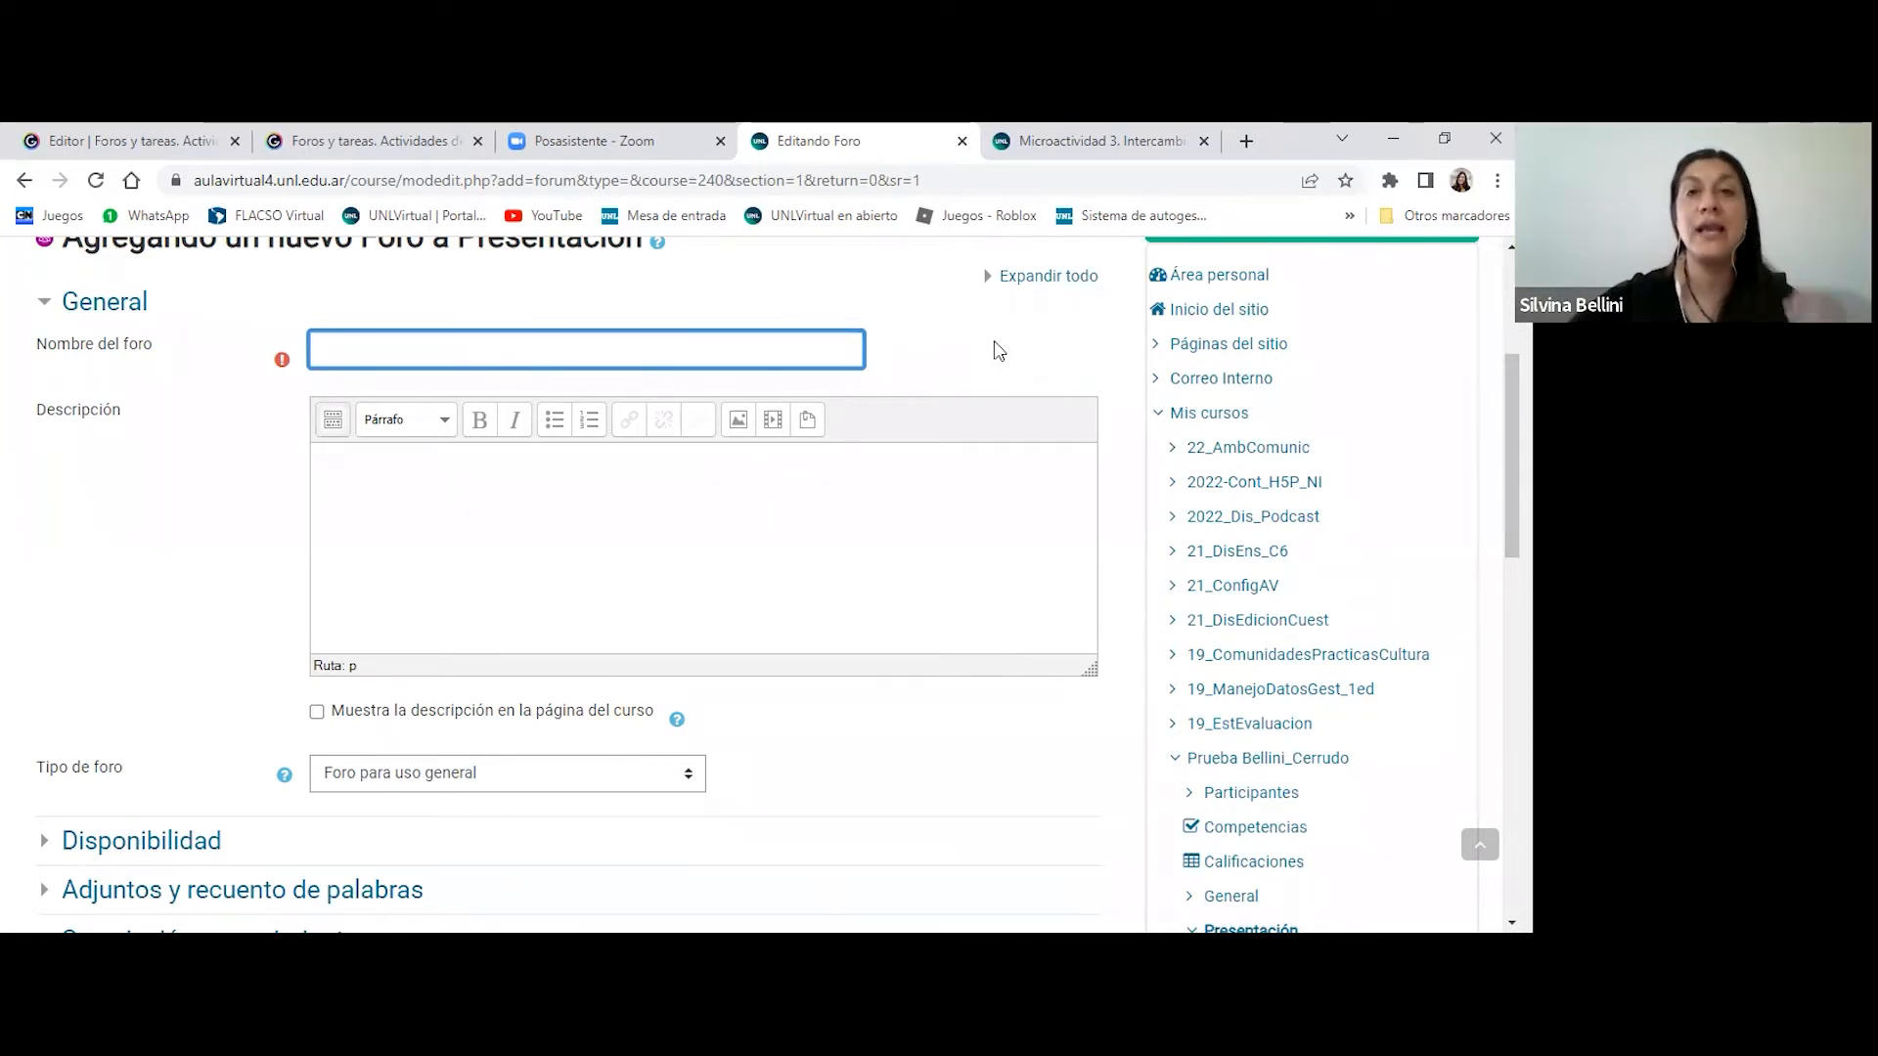
pyautogui.scroll(-1, 1036, 386)
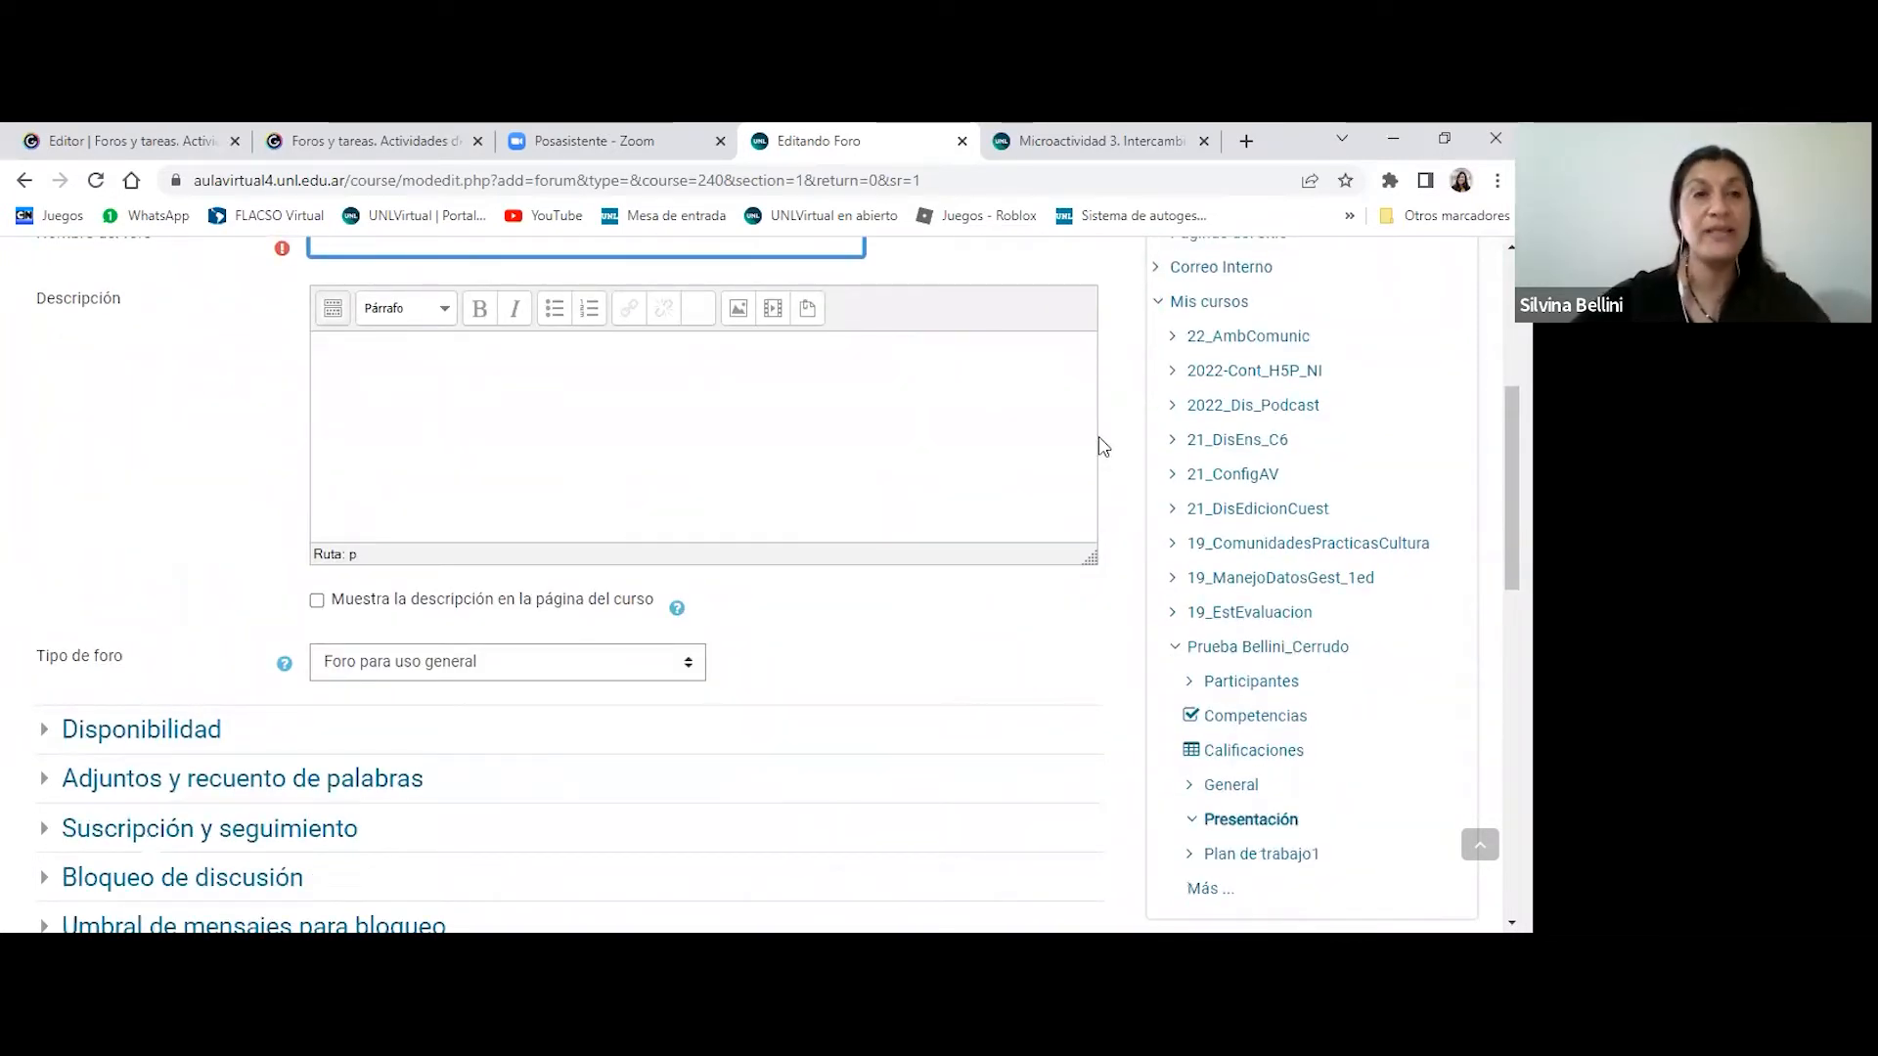
pyautogui.scroll(1, 1099, 436)
pyautogui.click(376, 491)
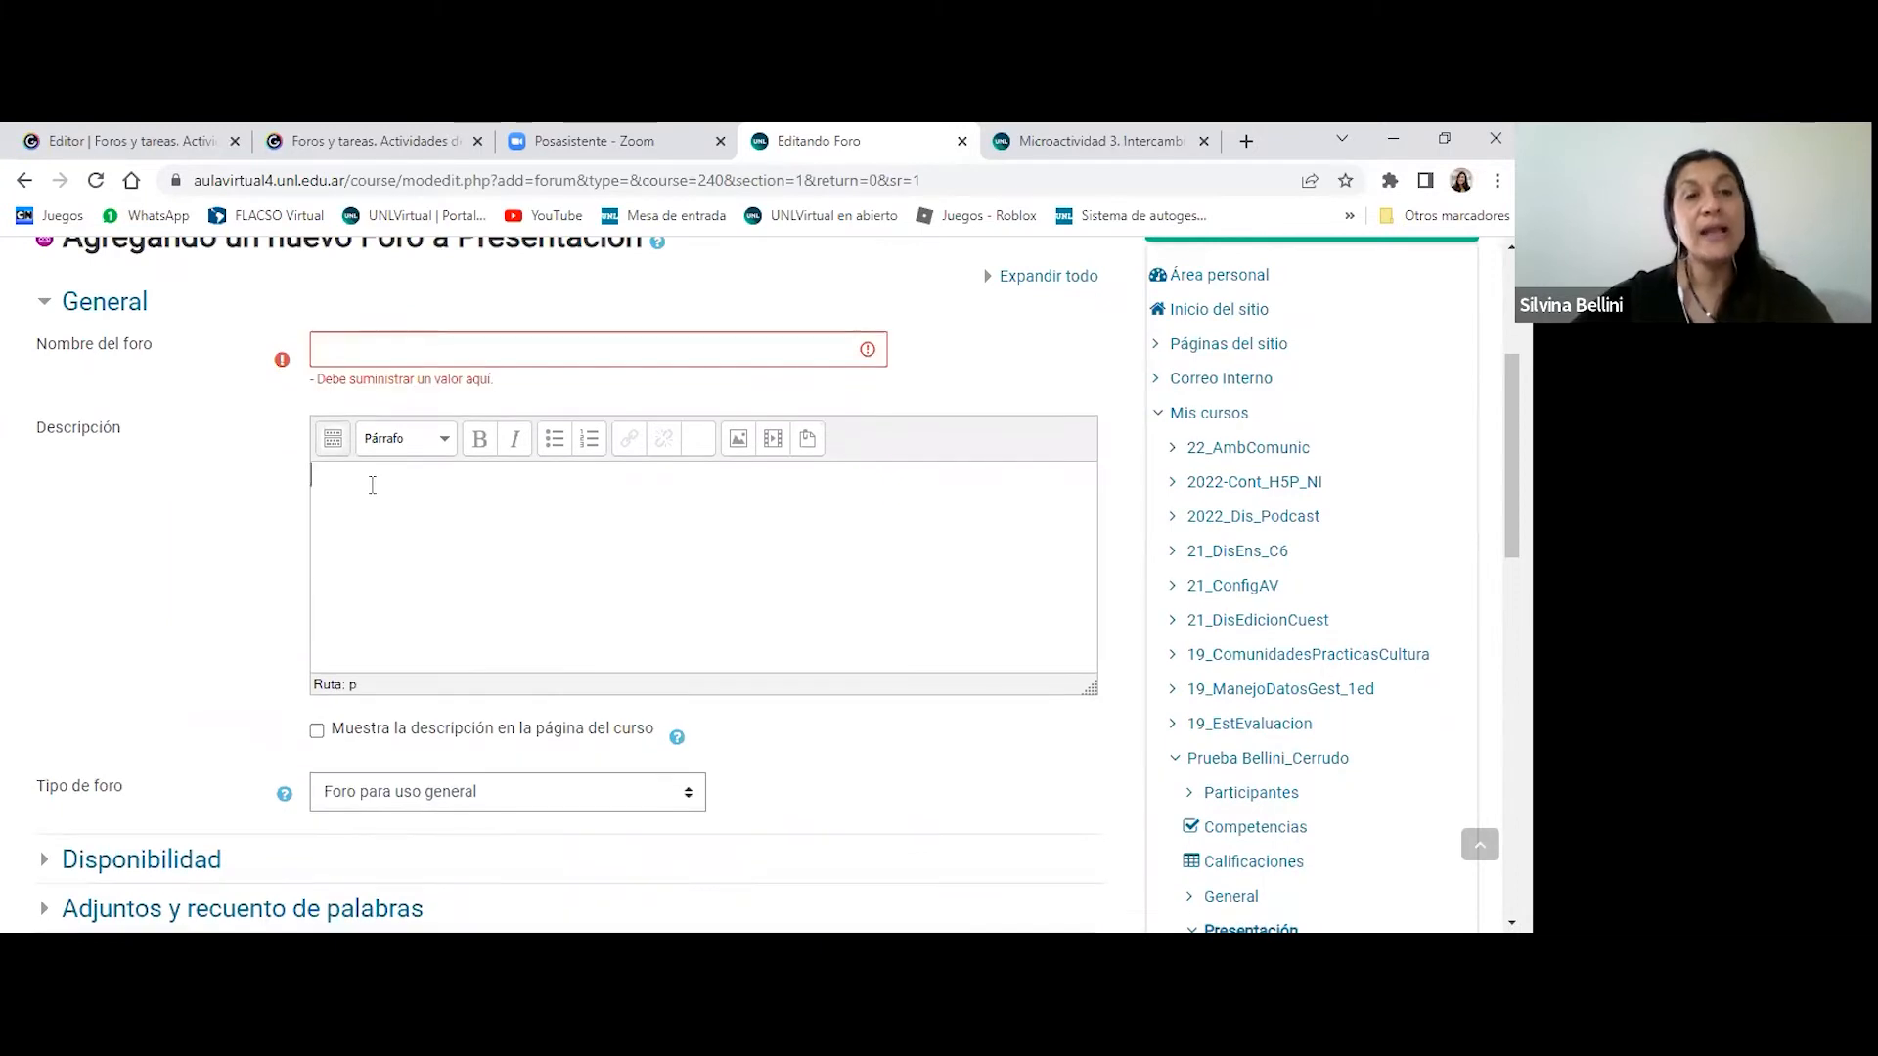
pyautogui.click(431, 350)
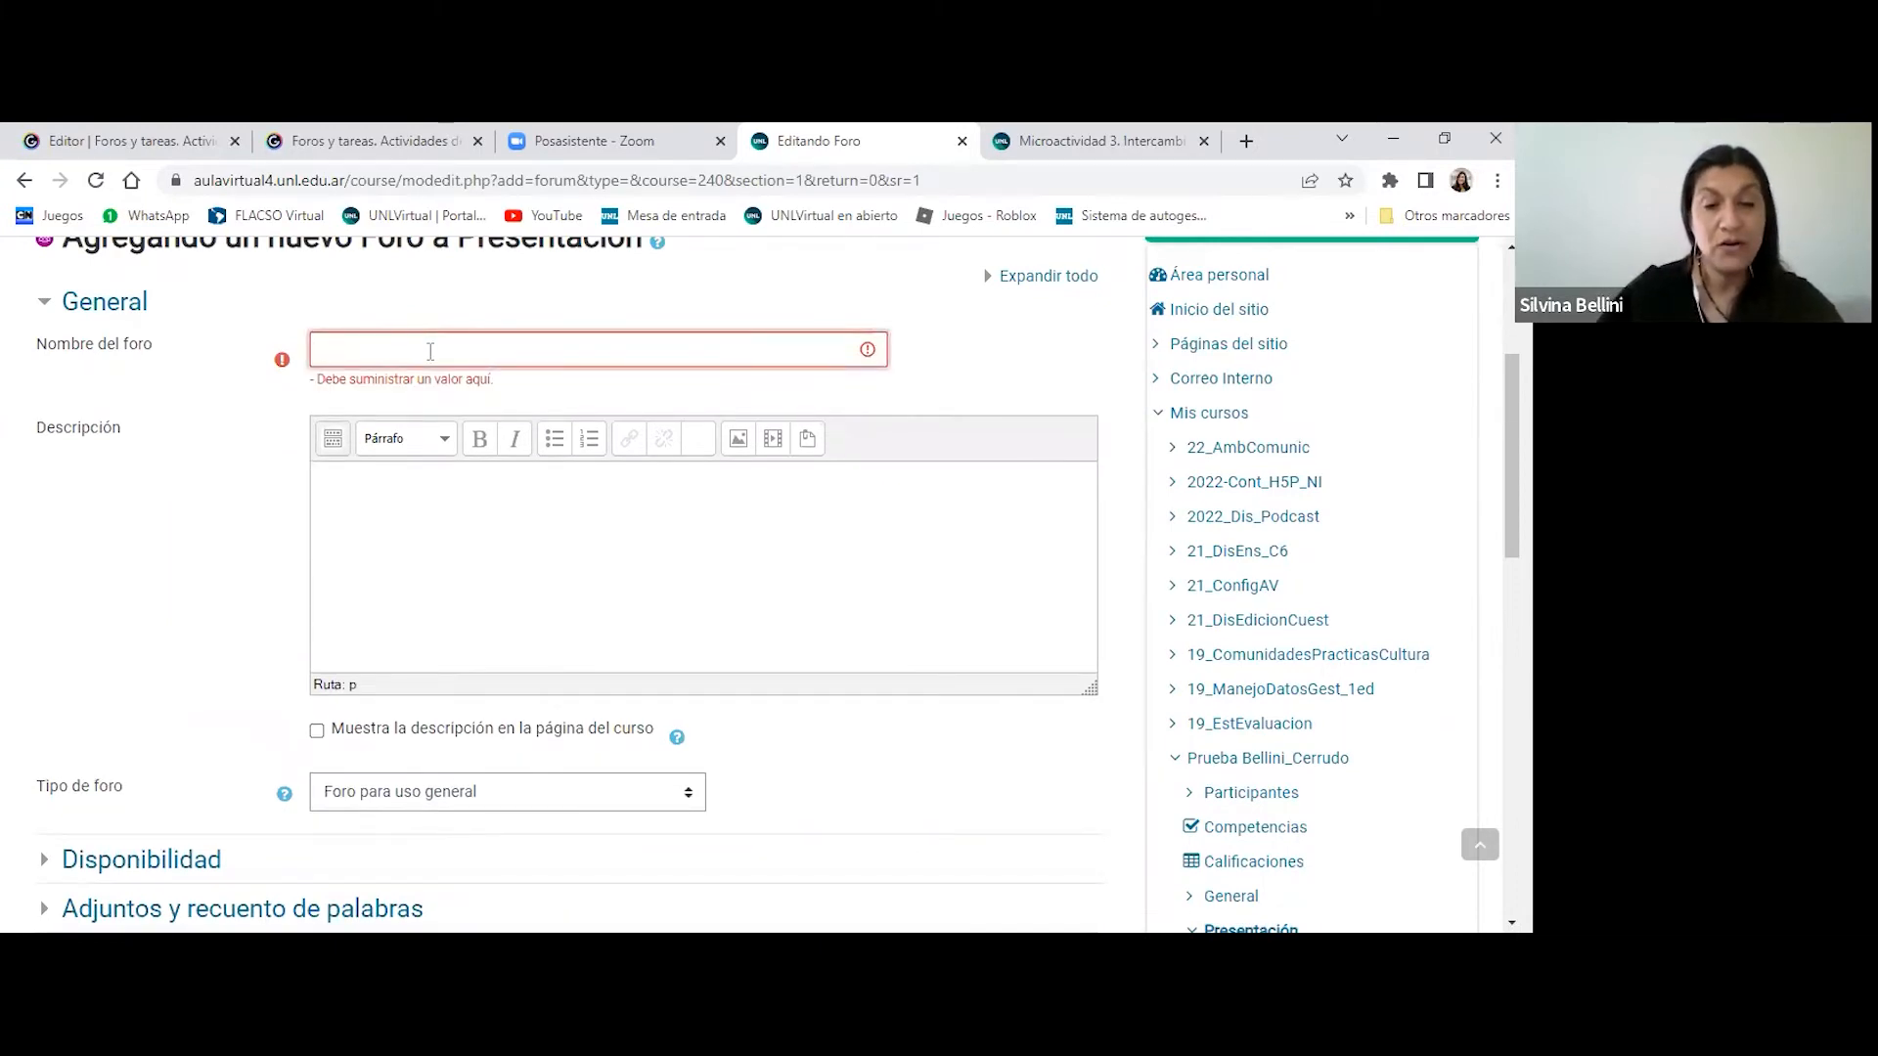
pyautogui.write('Actividad')
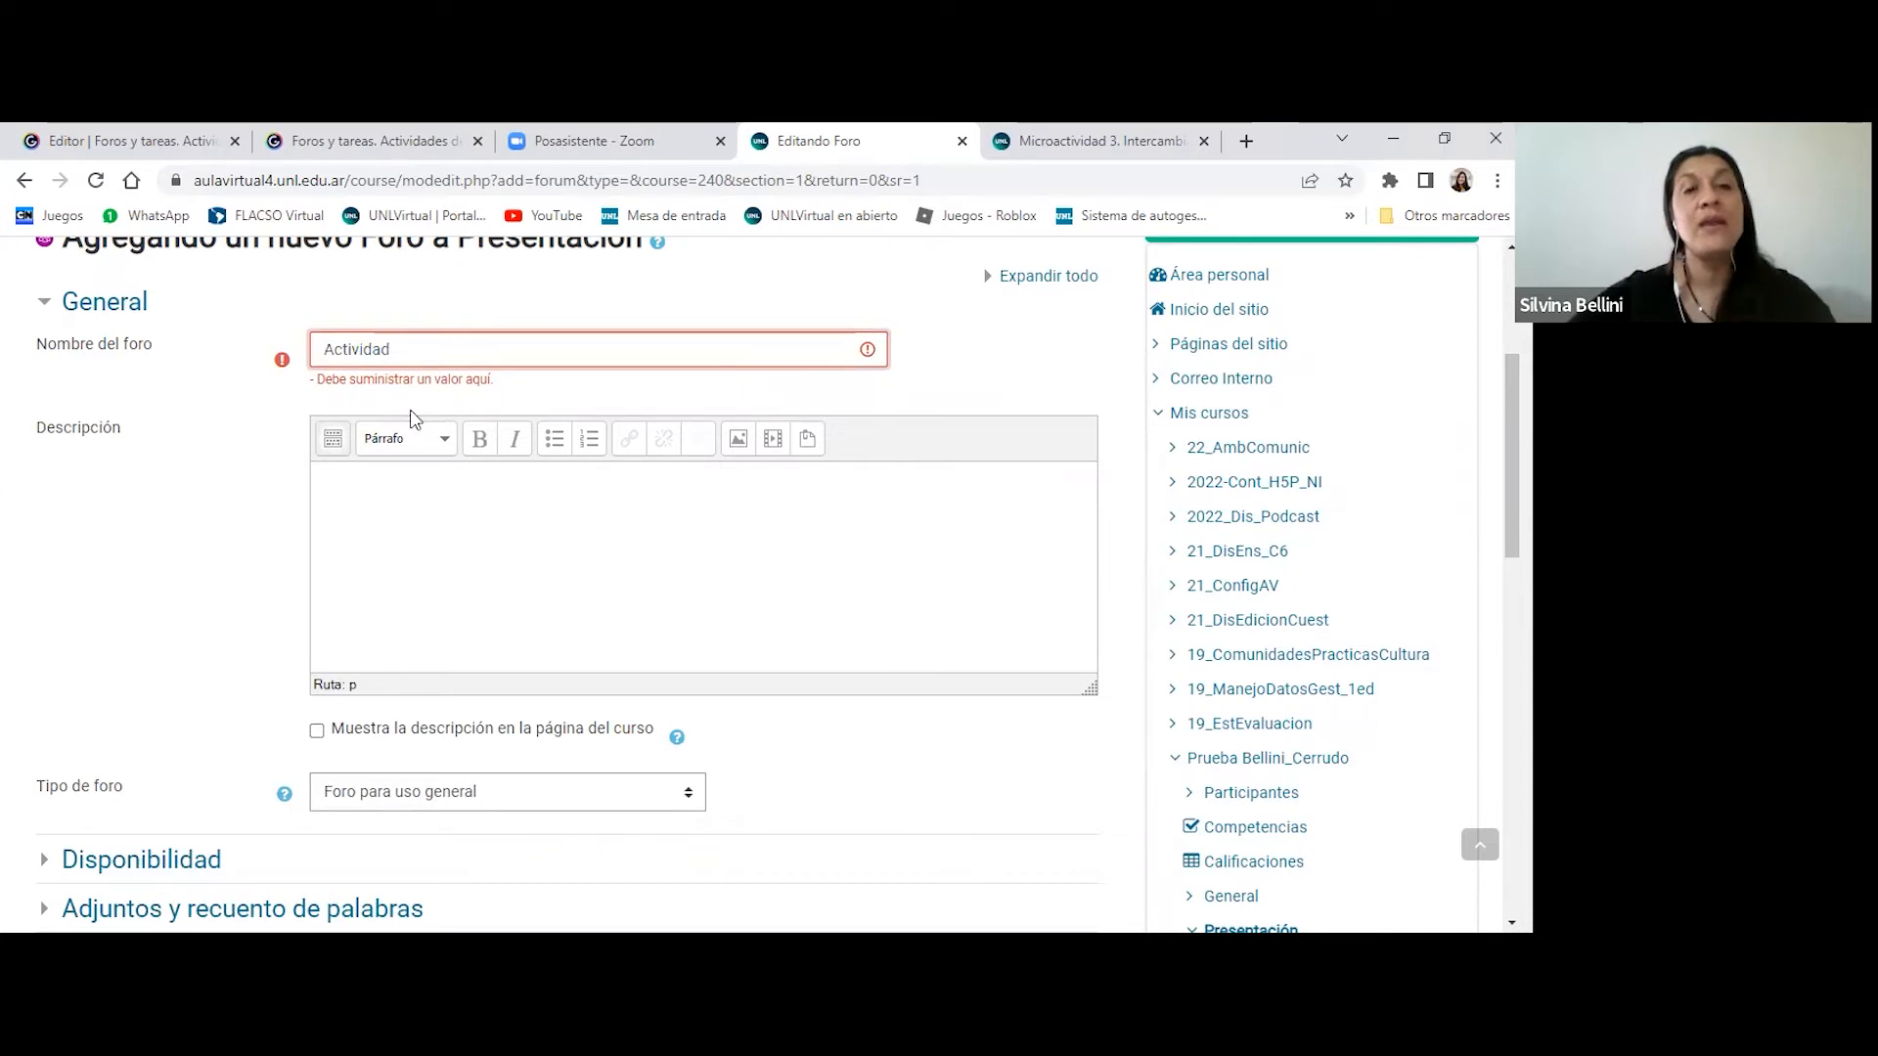
# - Enter "Consigna" as the first line of the forum description and begin a new paragraph below it
pyautogui.click(459, 501)
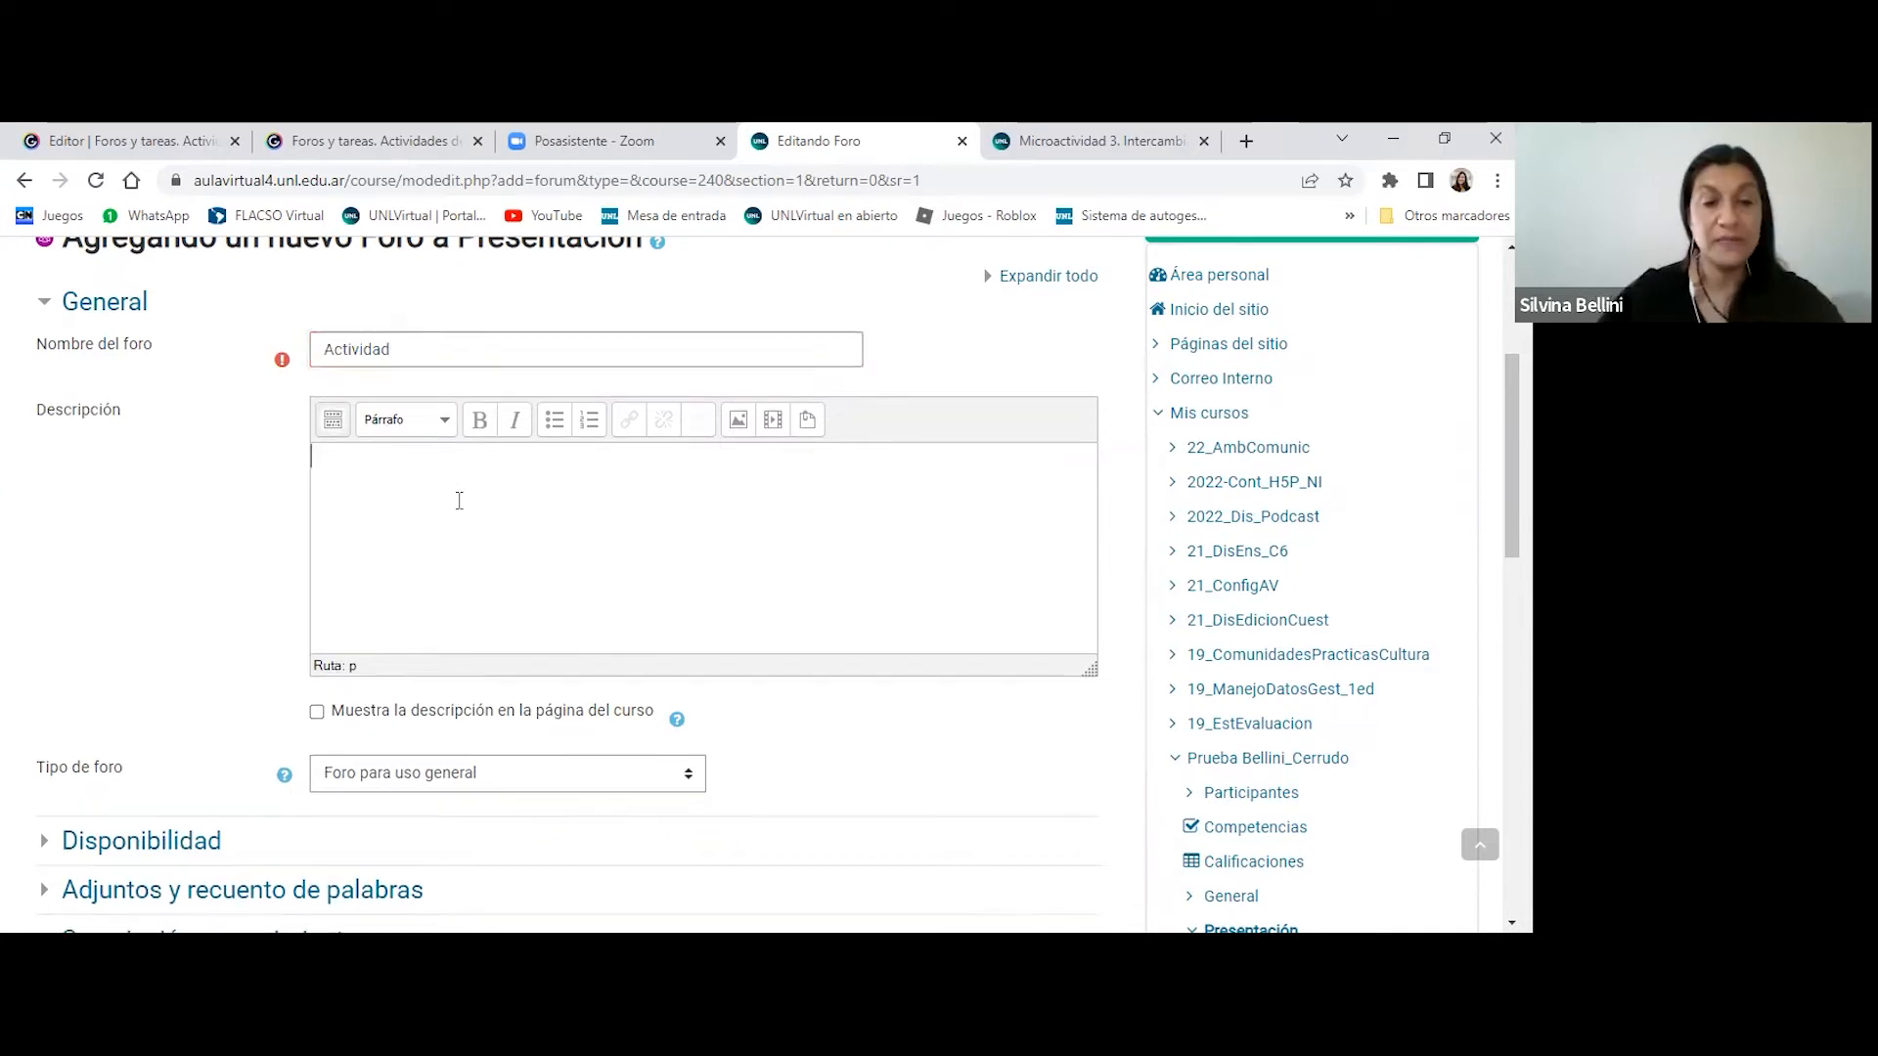
pyautogui.write('Cosni')
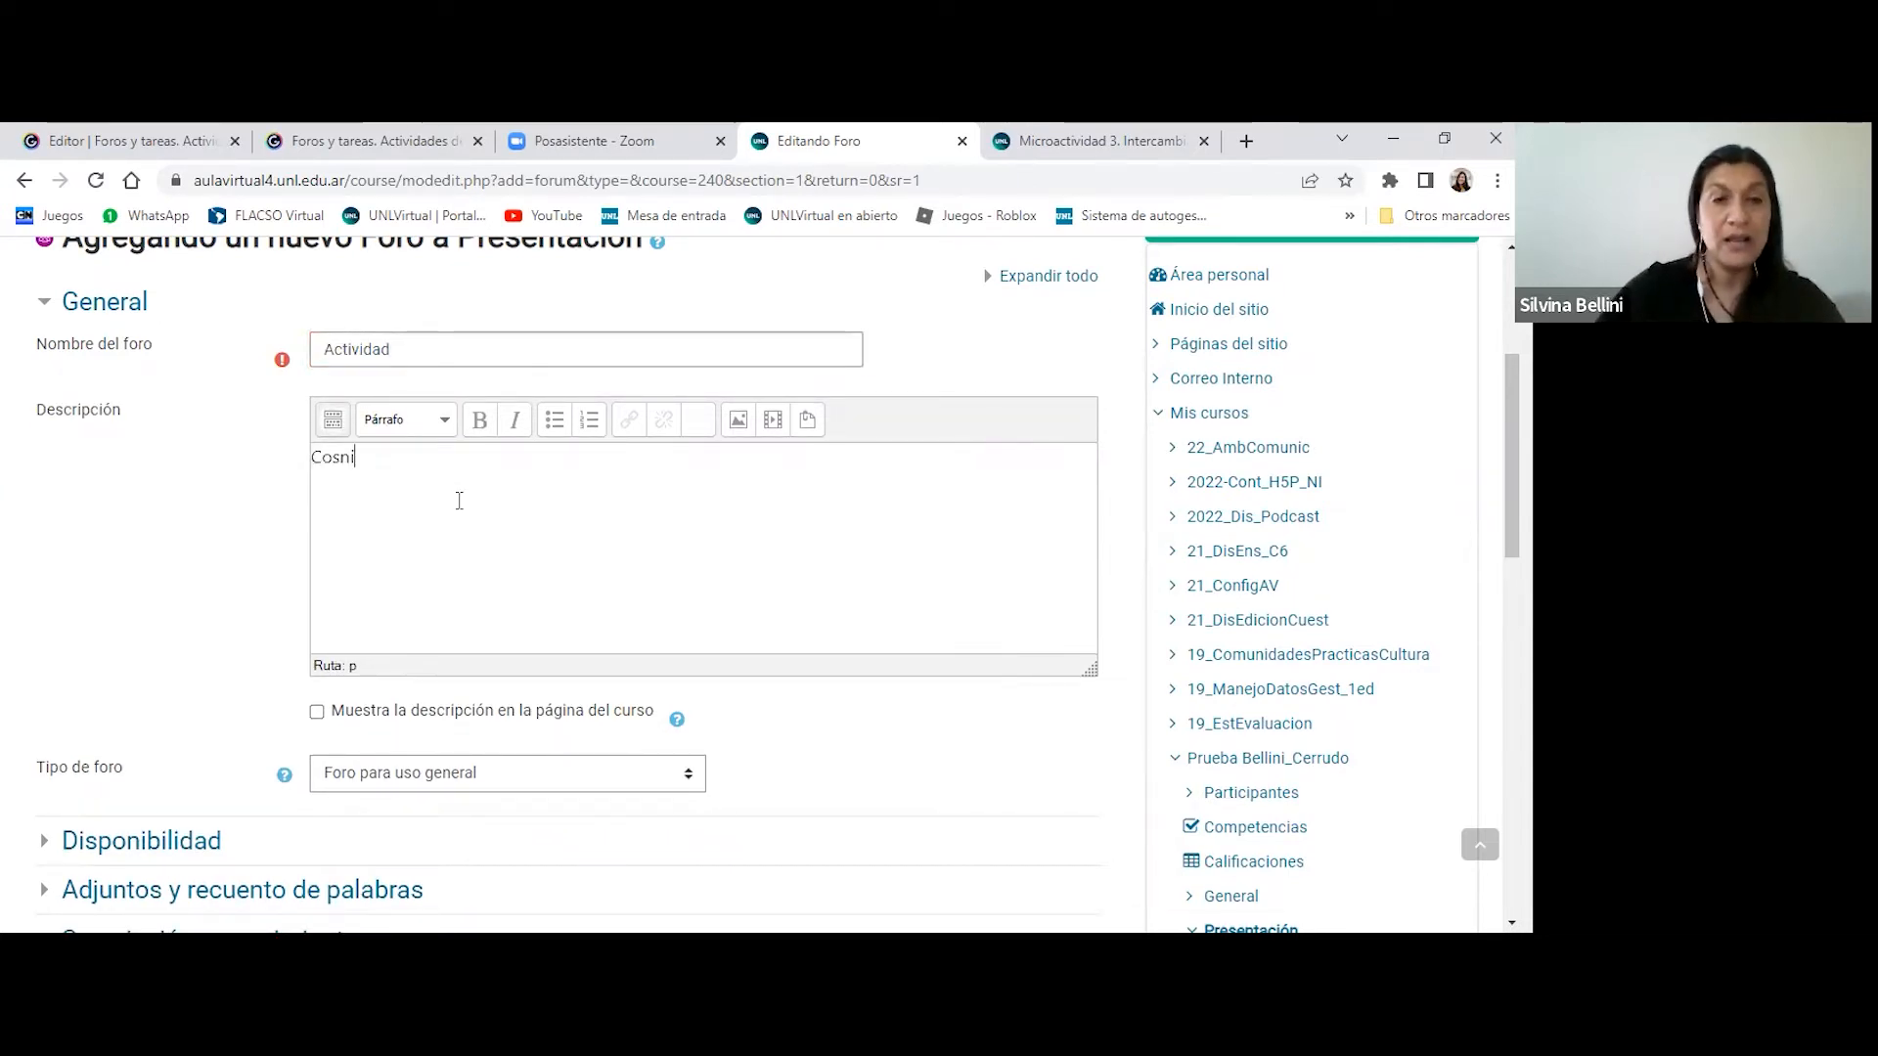
pyautogui.press('BackSpace')
pyautogui.press('BackSpace')
pyautogui.press('BackSpace')
pyautogui.write('n')
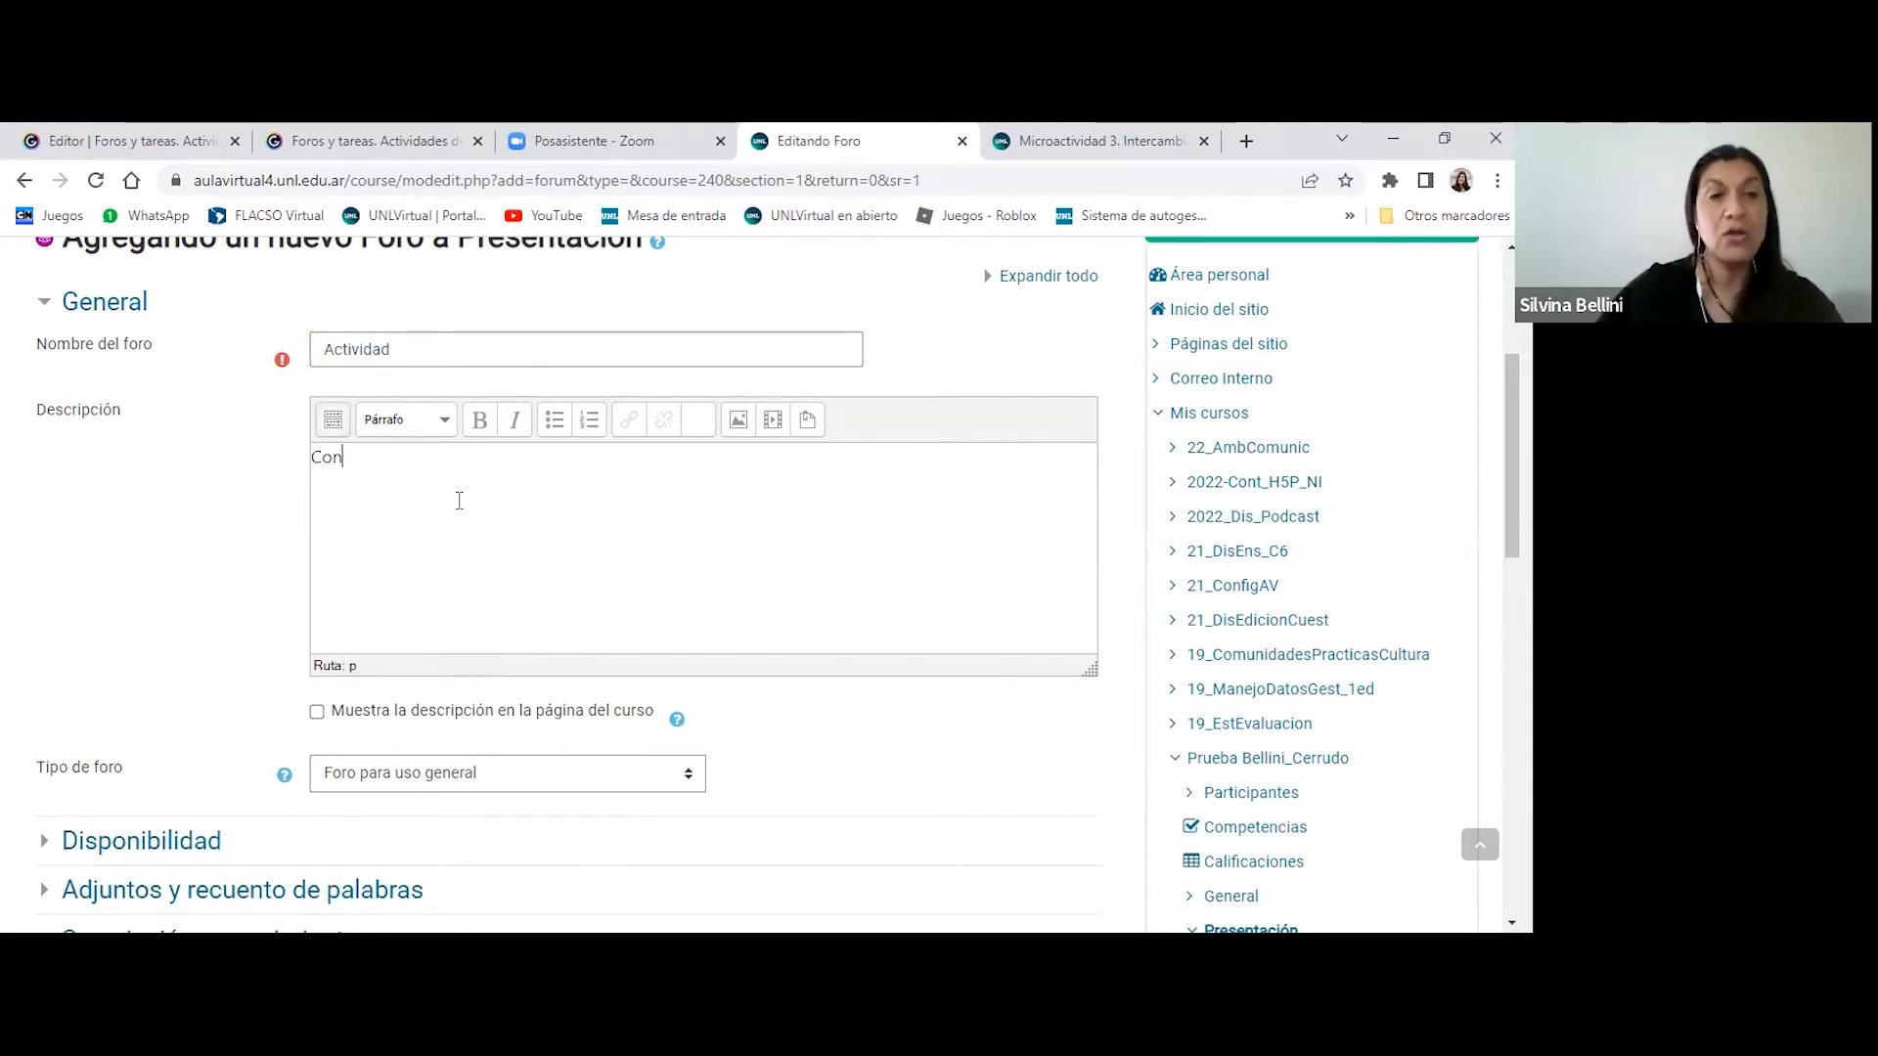
pyautogui.write('signa')
pyautogui.press('Return')
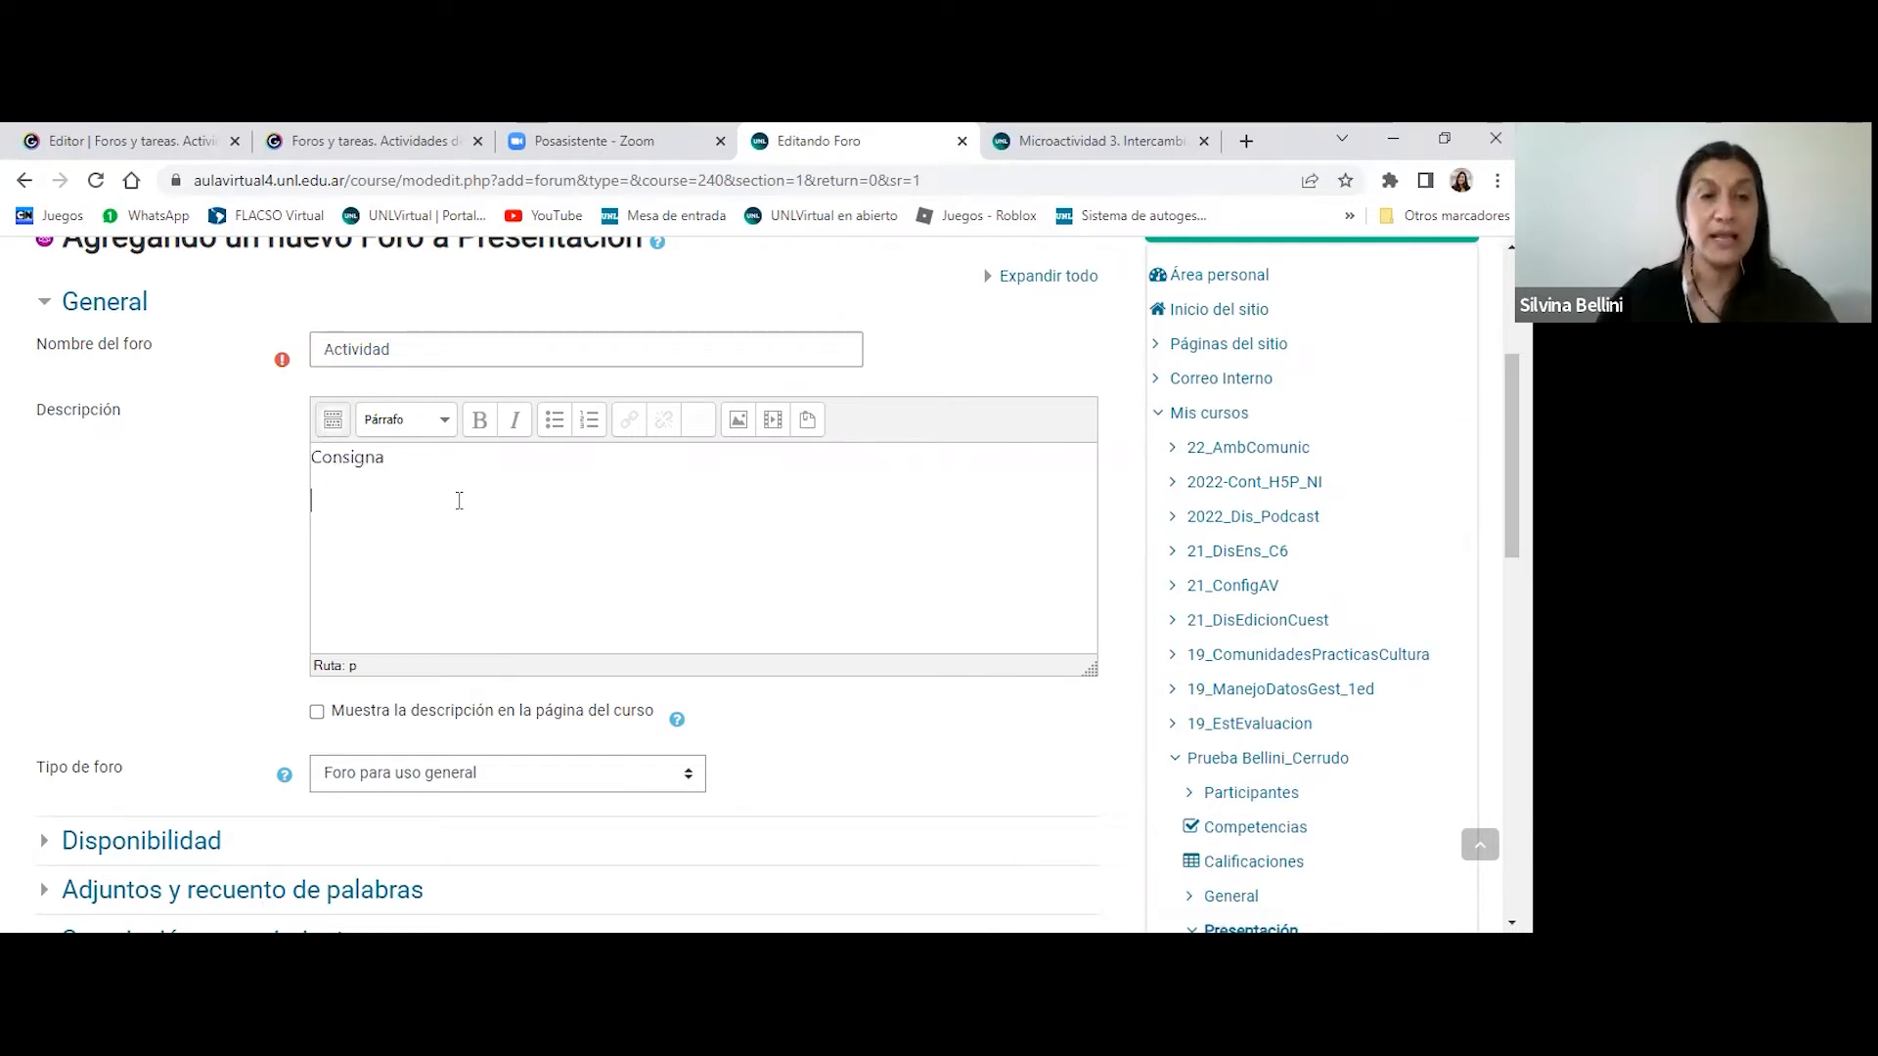
# - Add the paragraphs "Pautas de participación...", "Pautas de evaluación" and "Recomendaciones" to the forum description
pyautogui.write('Pautas')
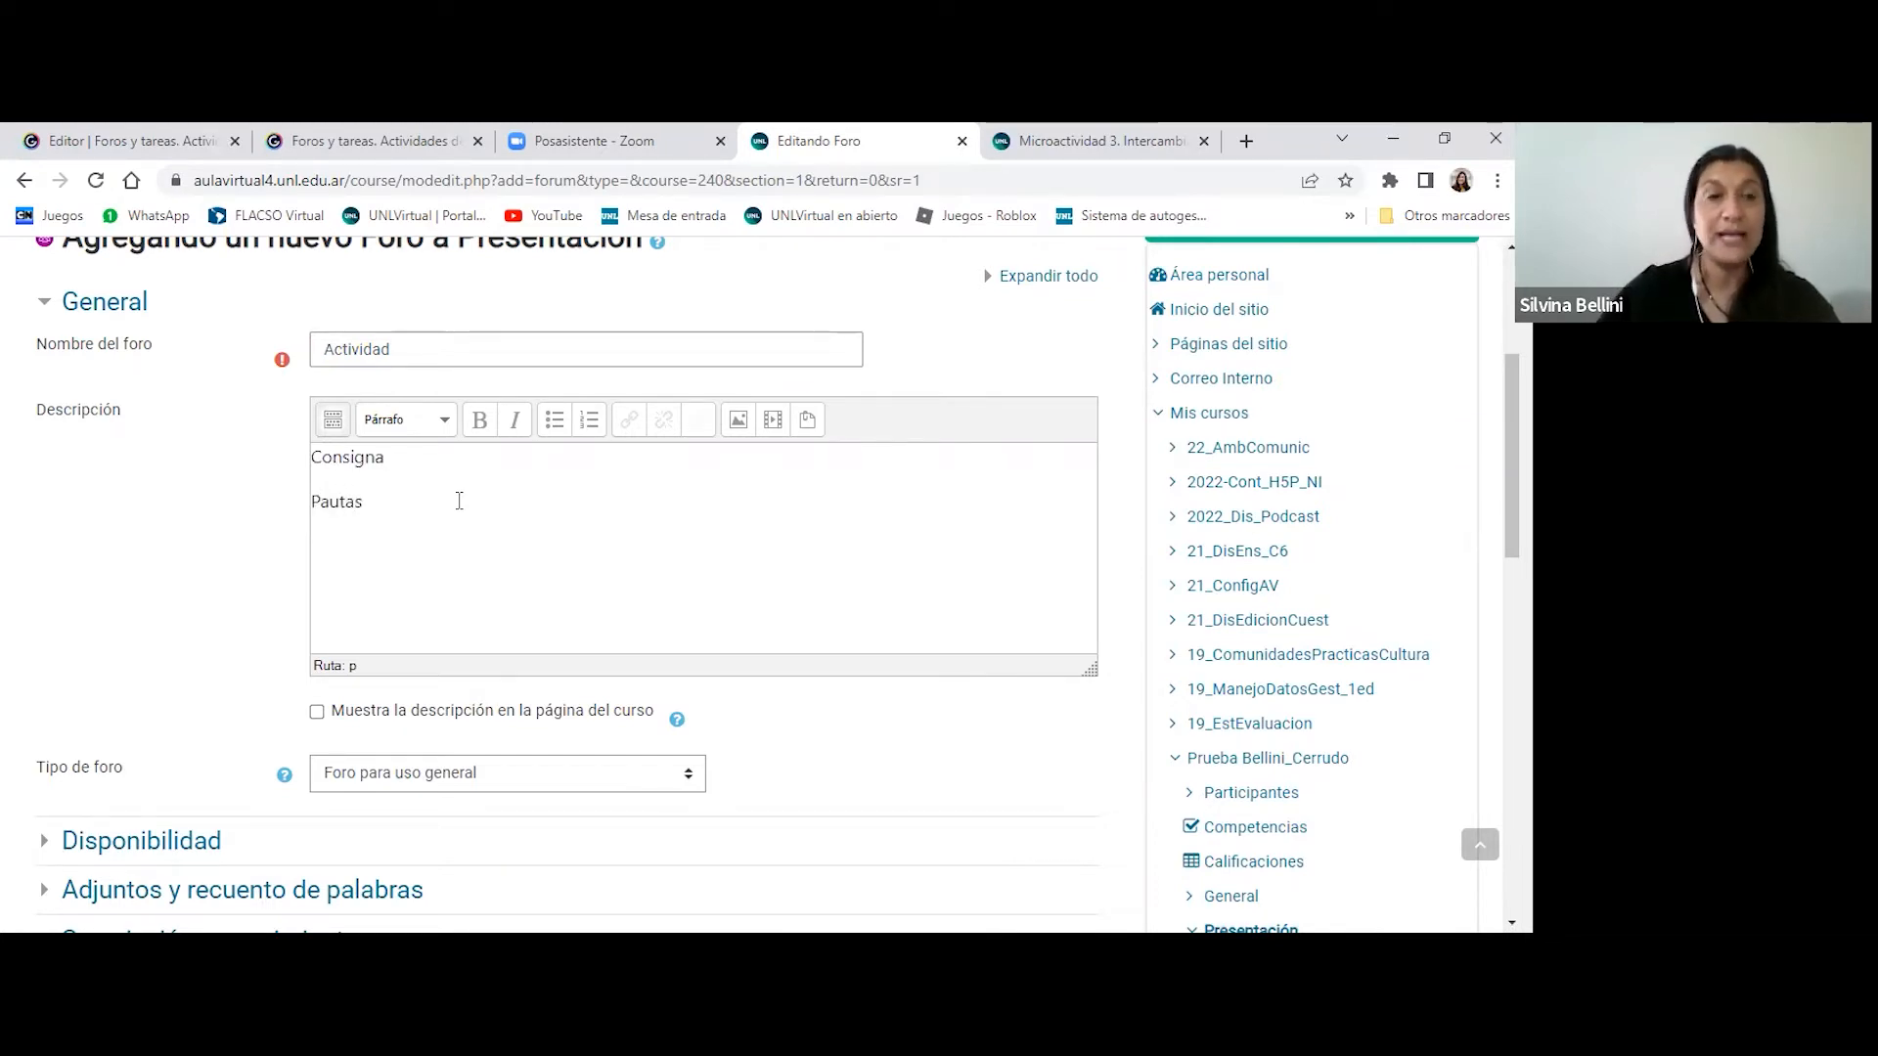
pyautogui.write(' de parti')
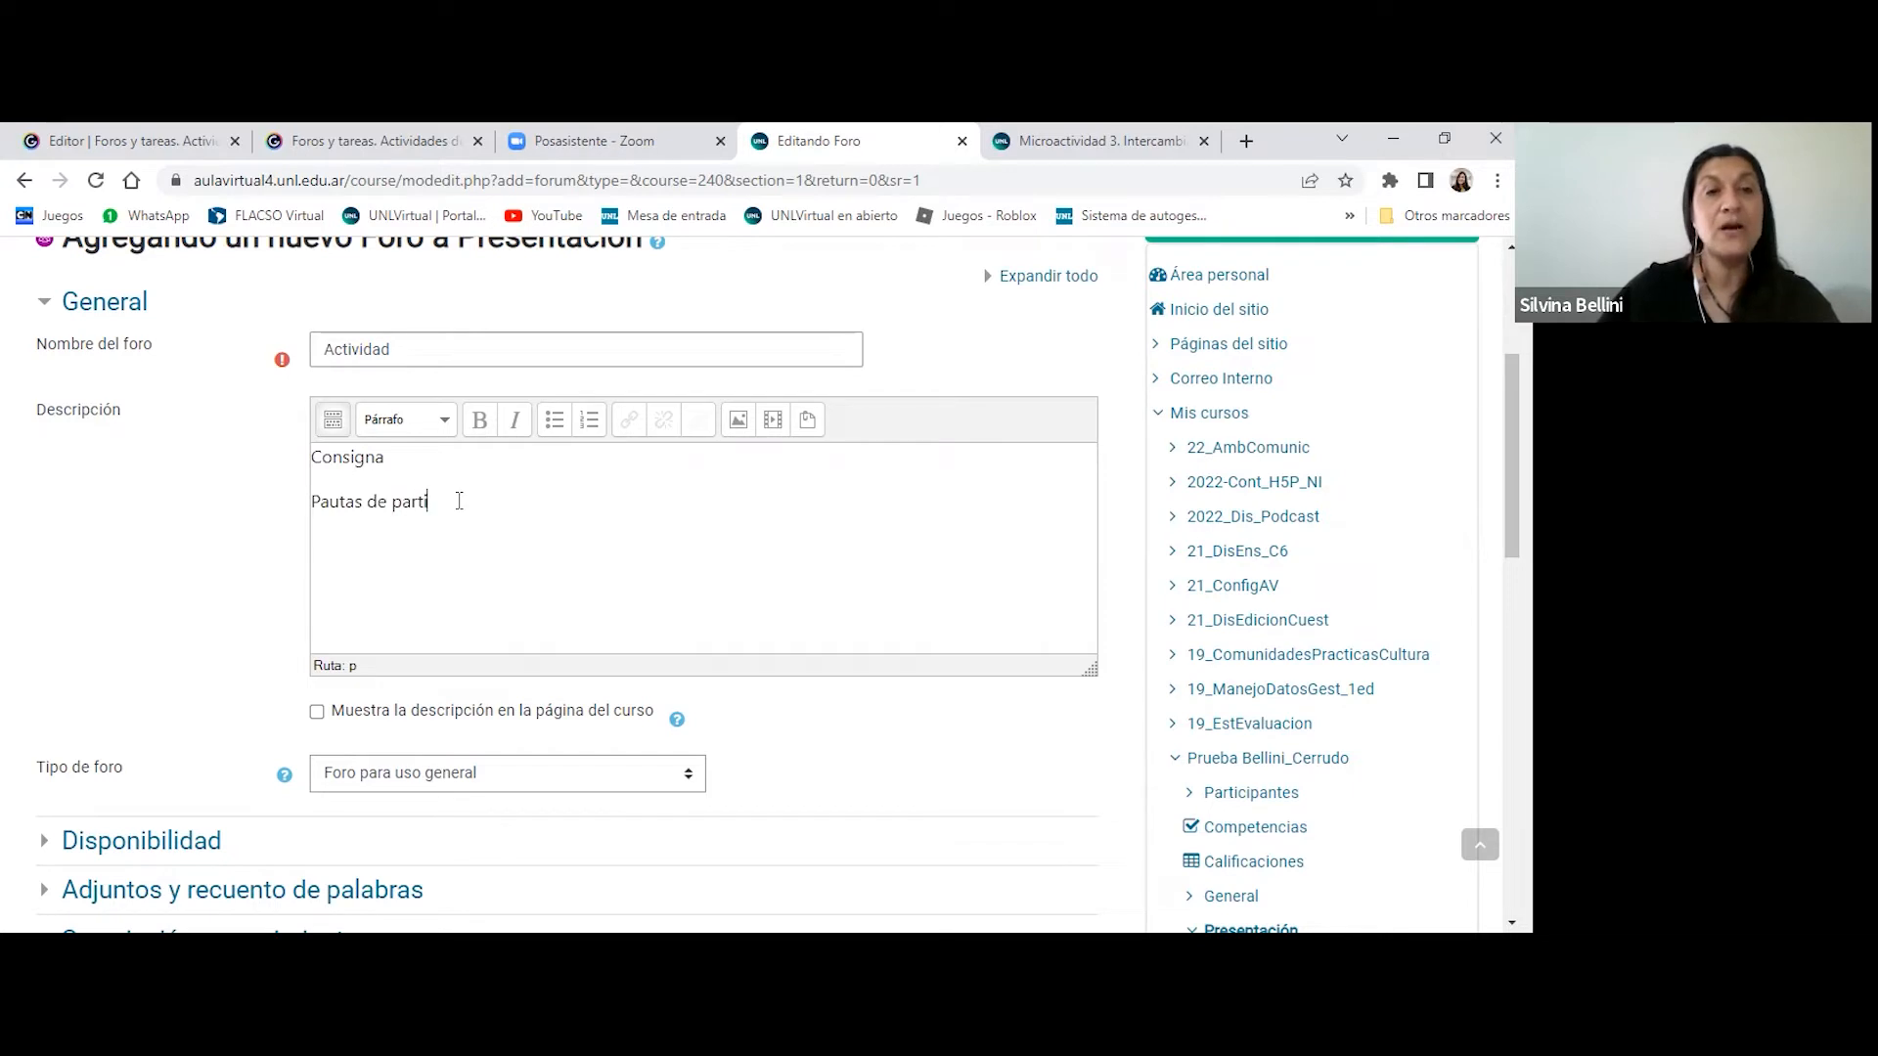
pyautogui.write('cipación')
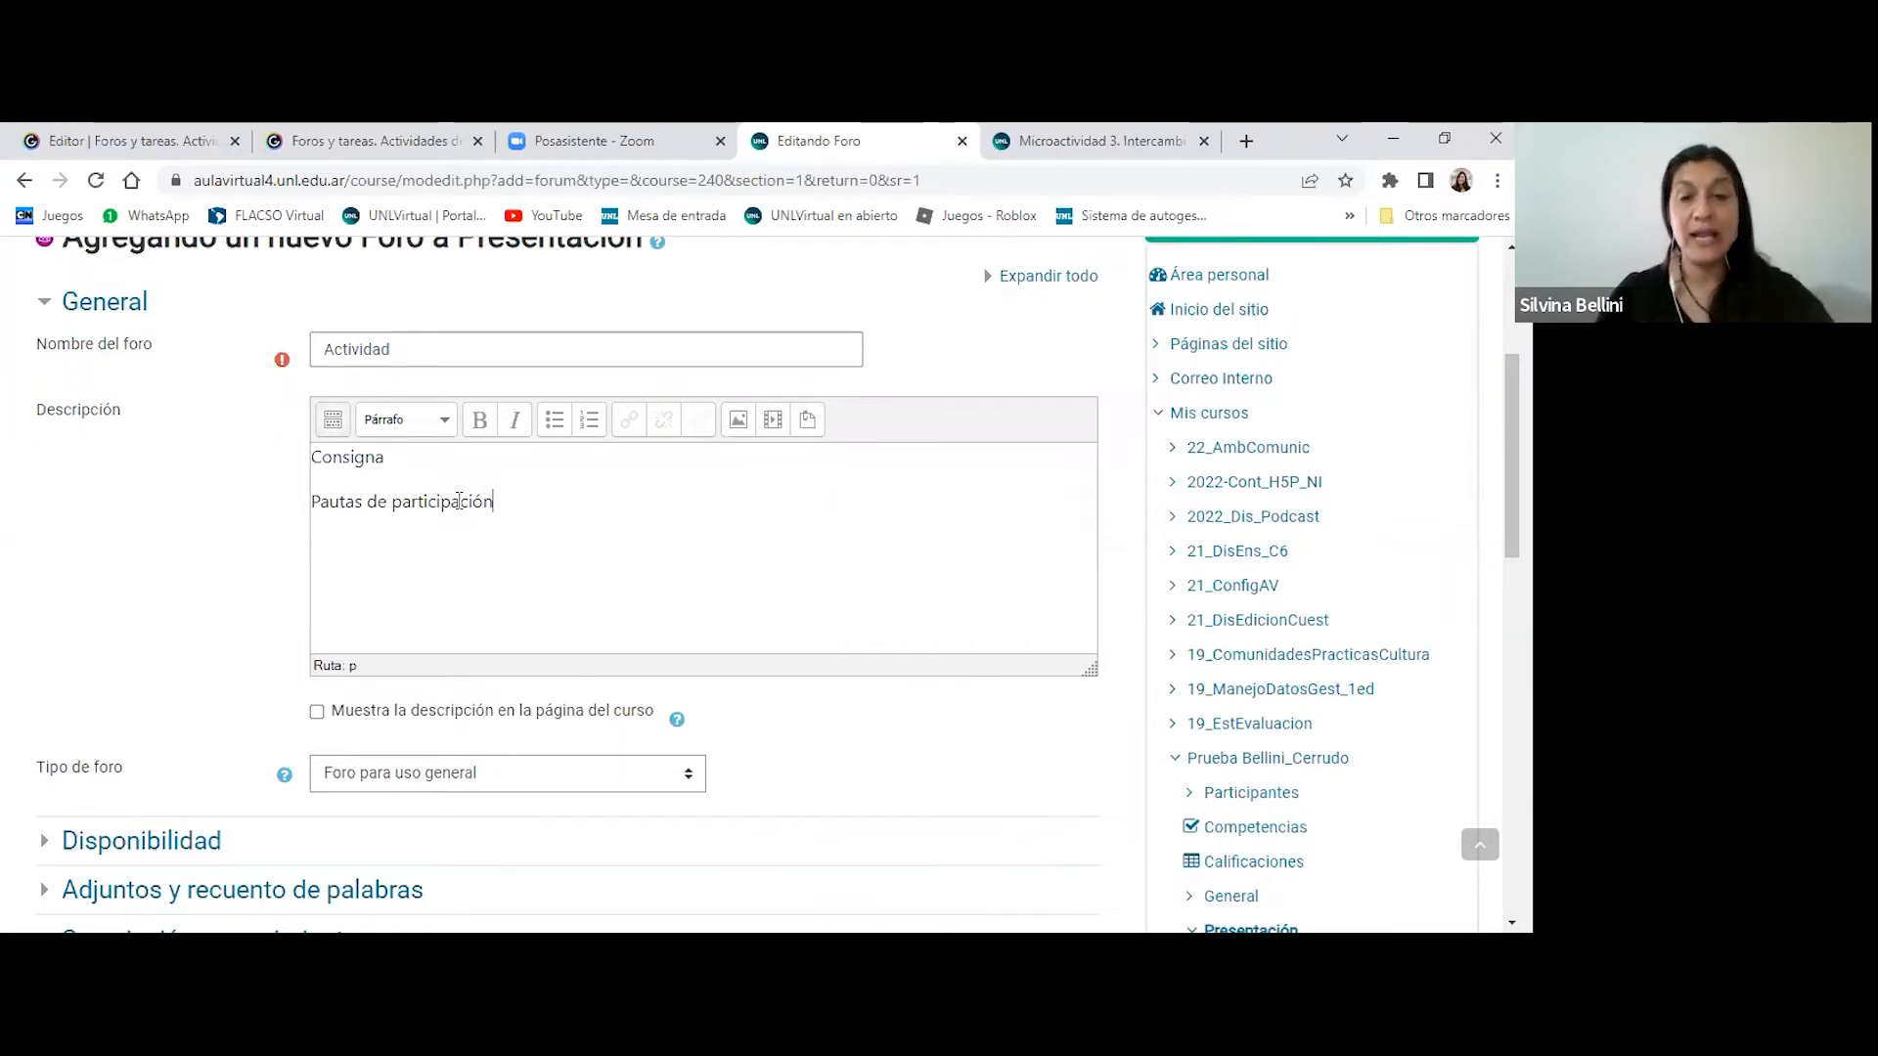
pyautogui.write('... ')
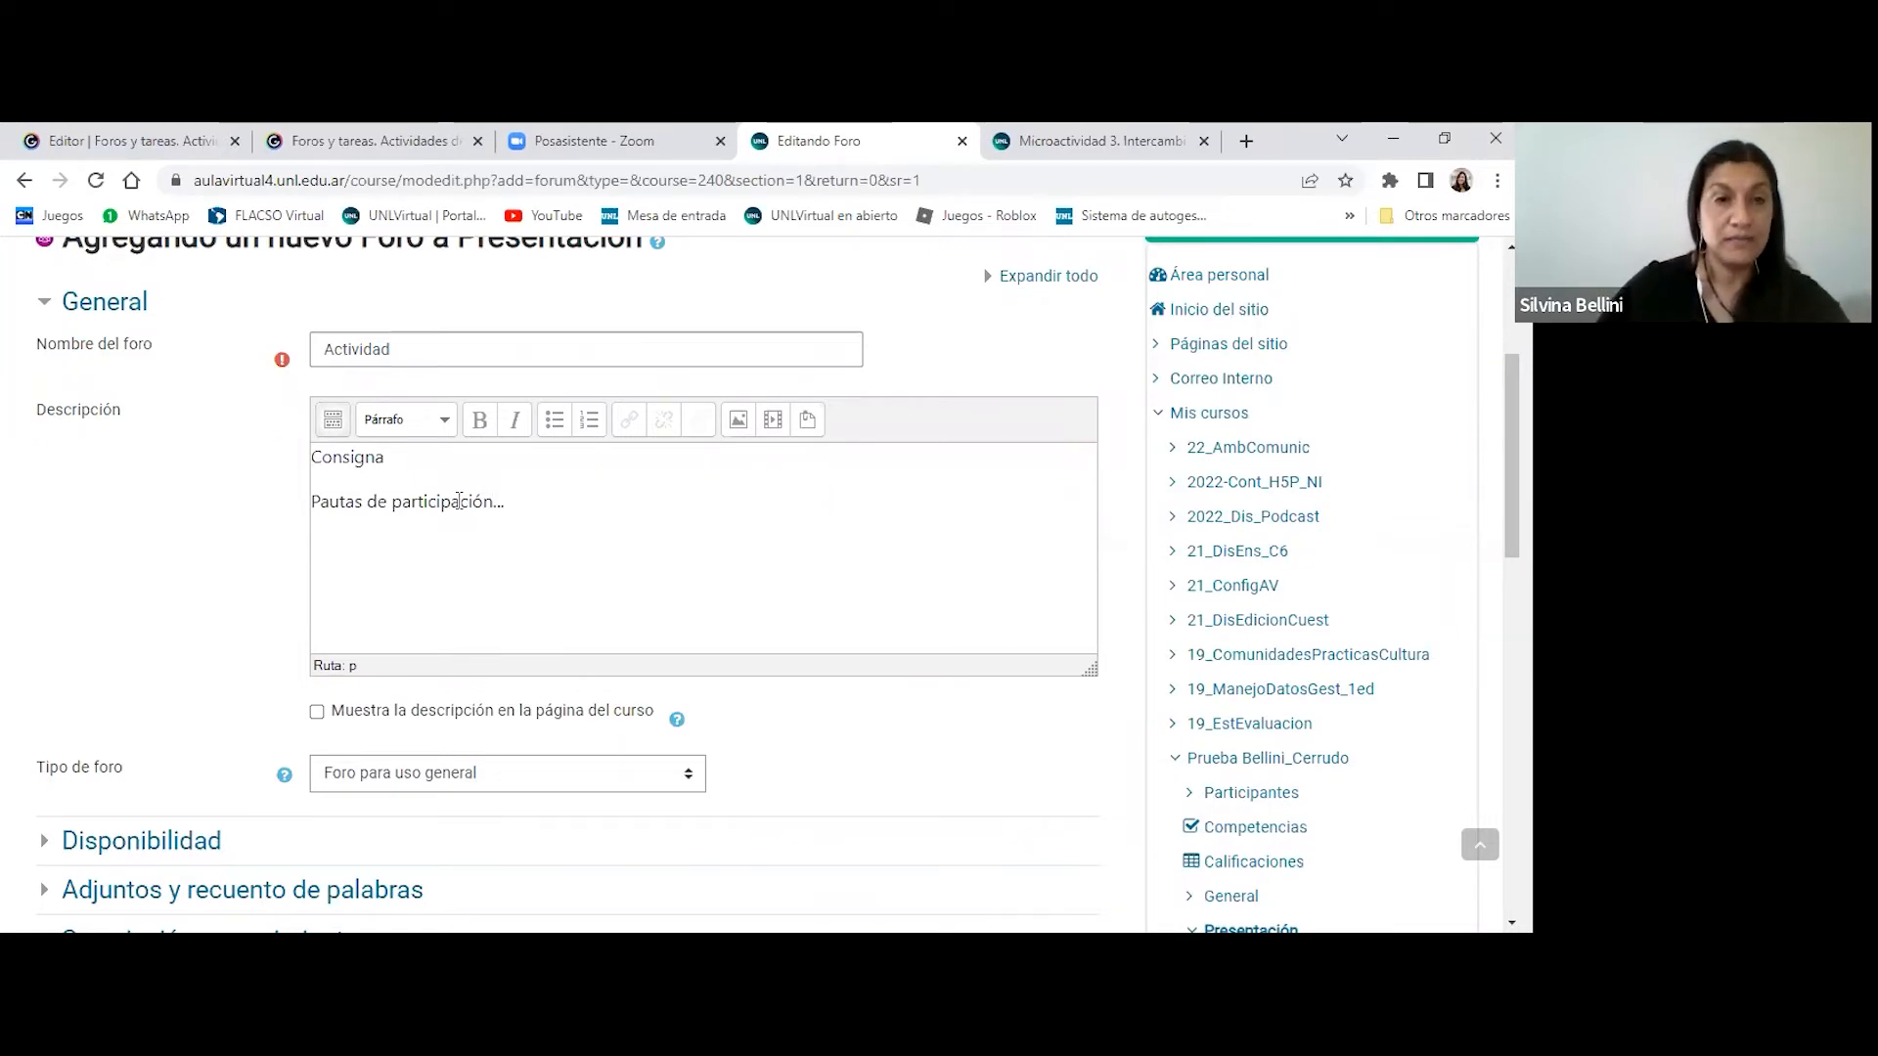
pyautogui.write('Pau')
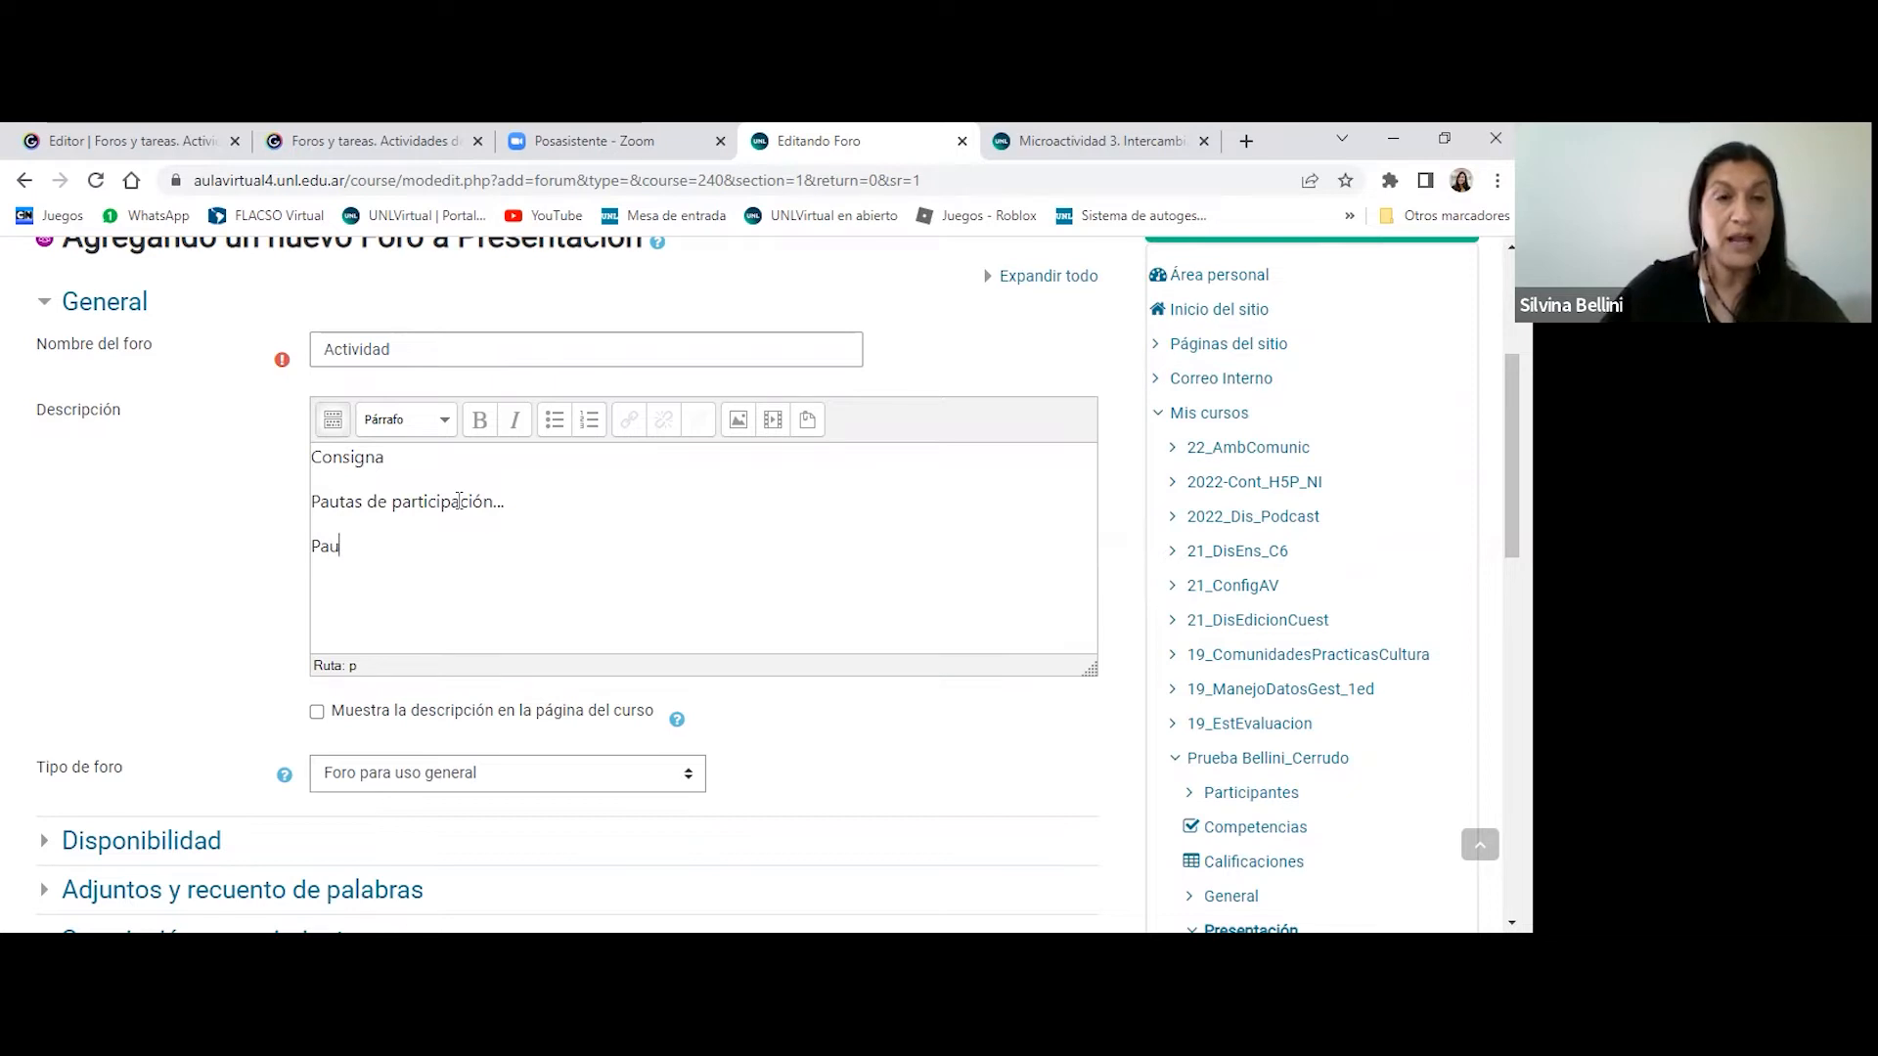
pyautogui.write('tas de evaluaci')
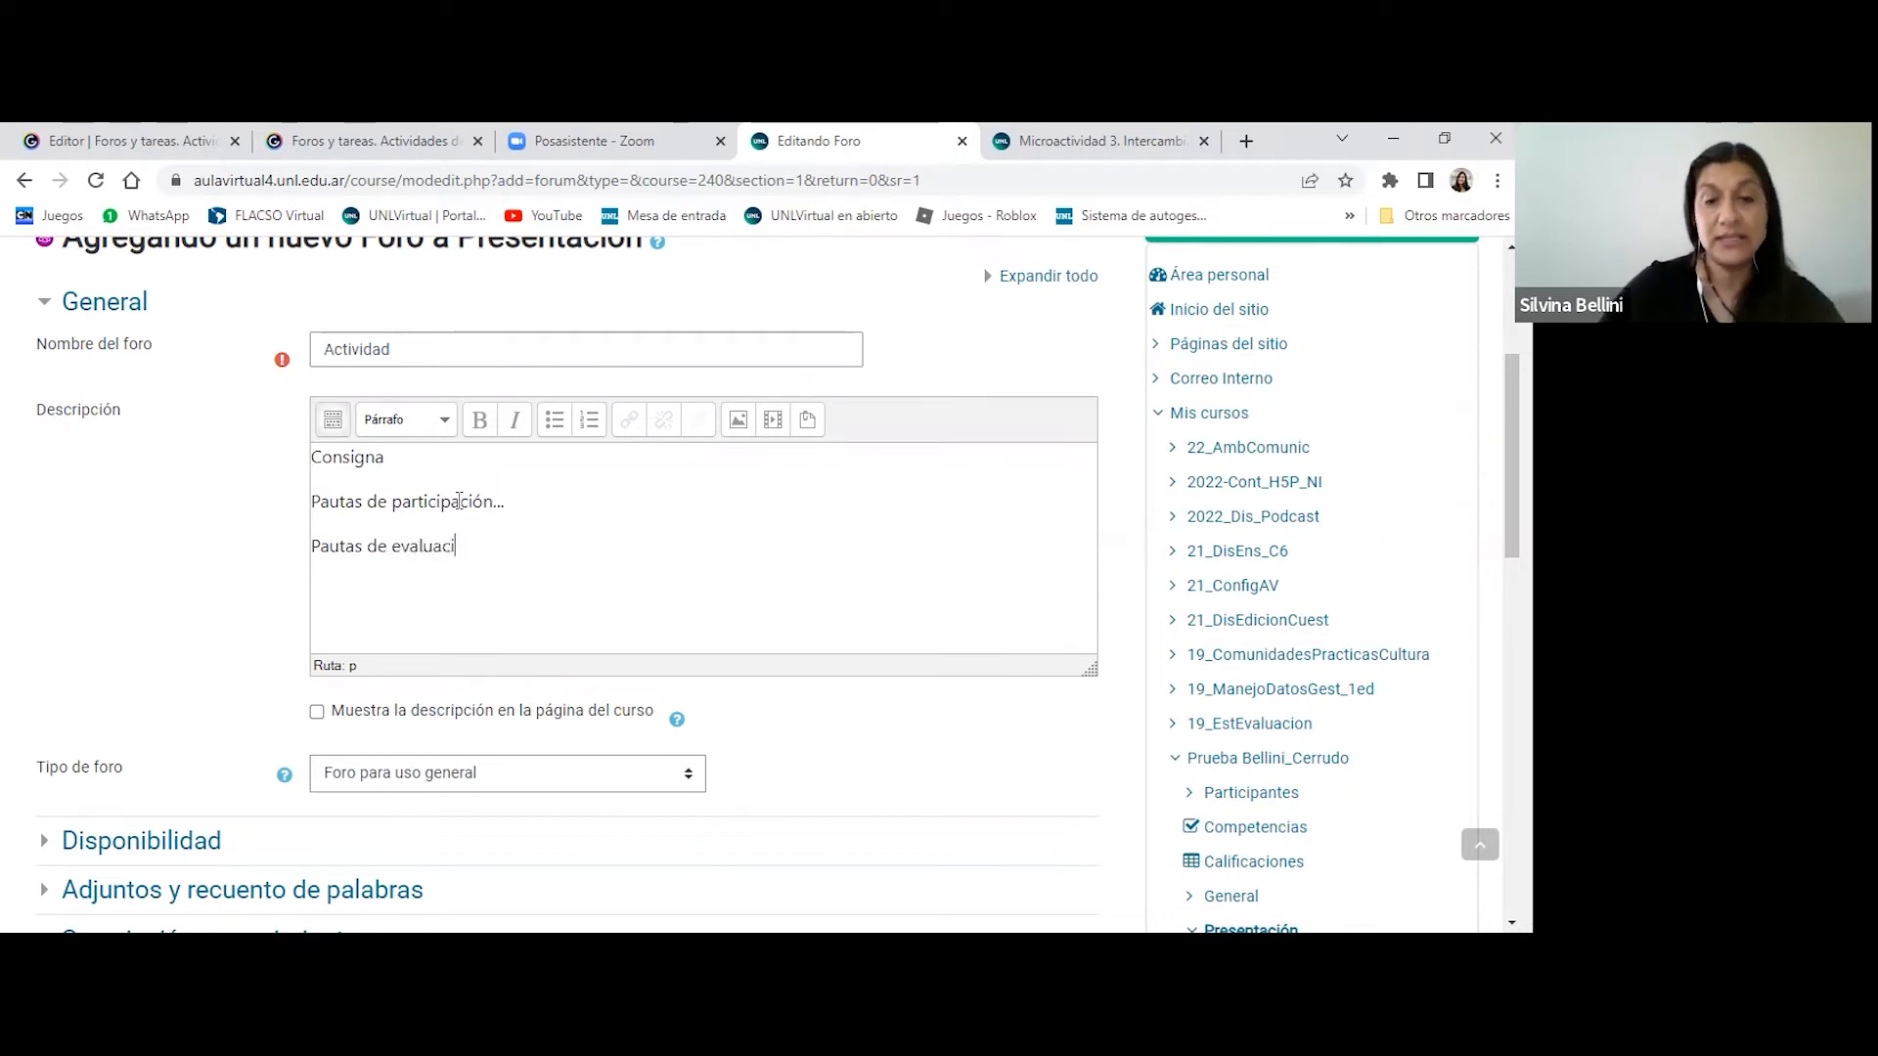
pyautogui.write('ón')
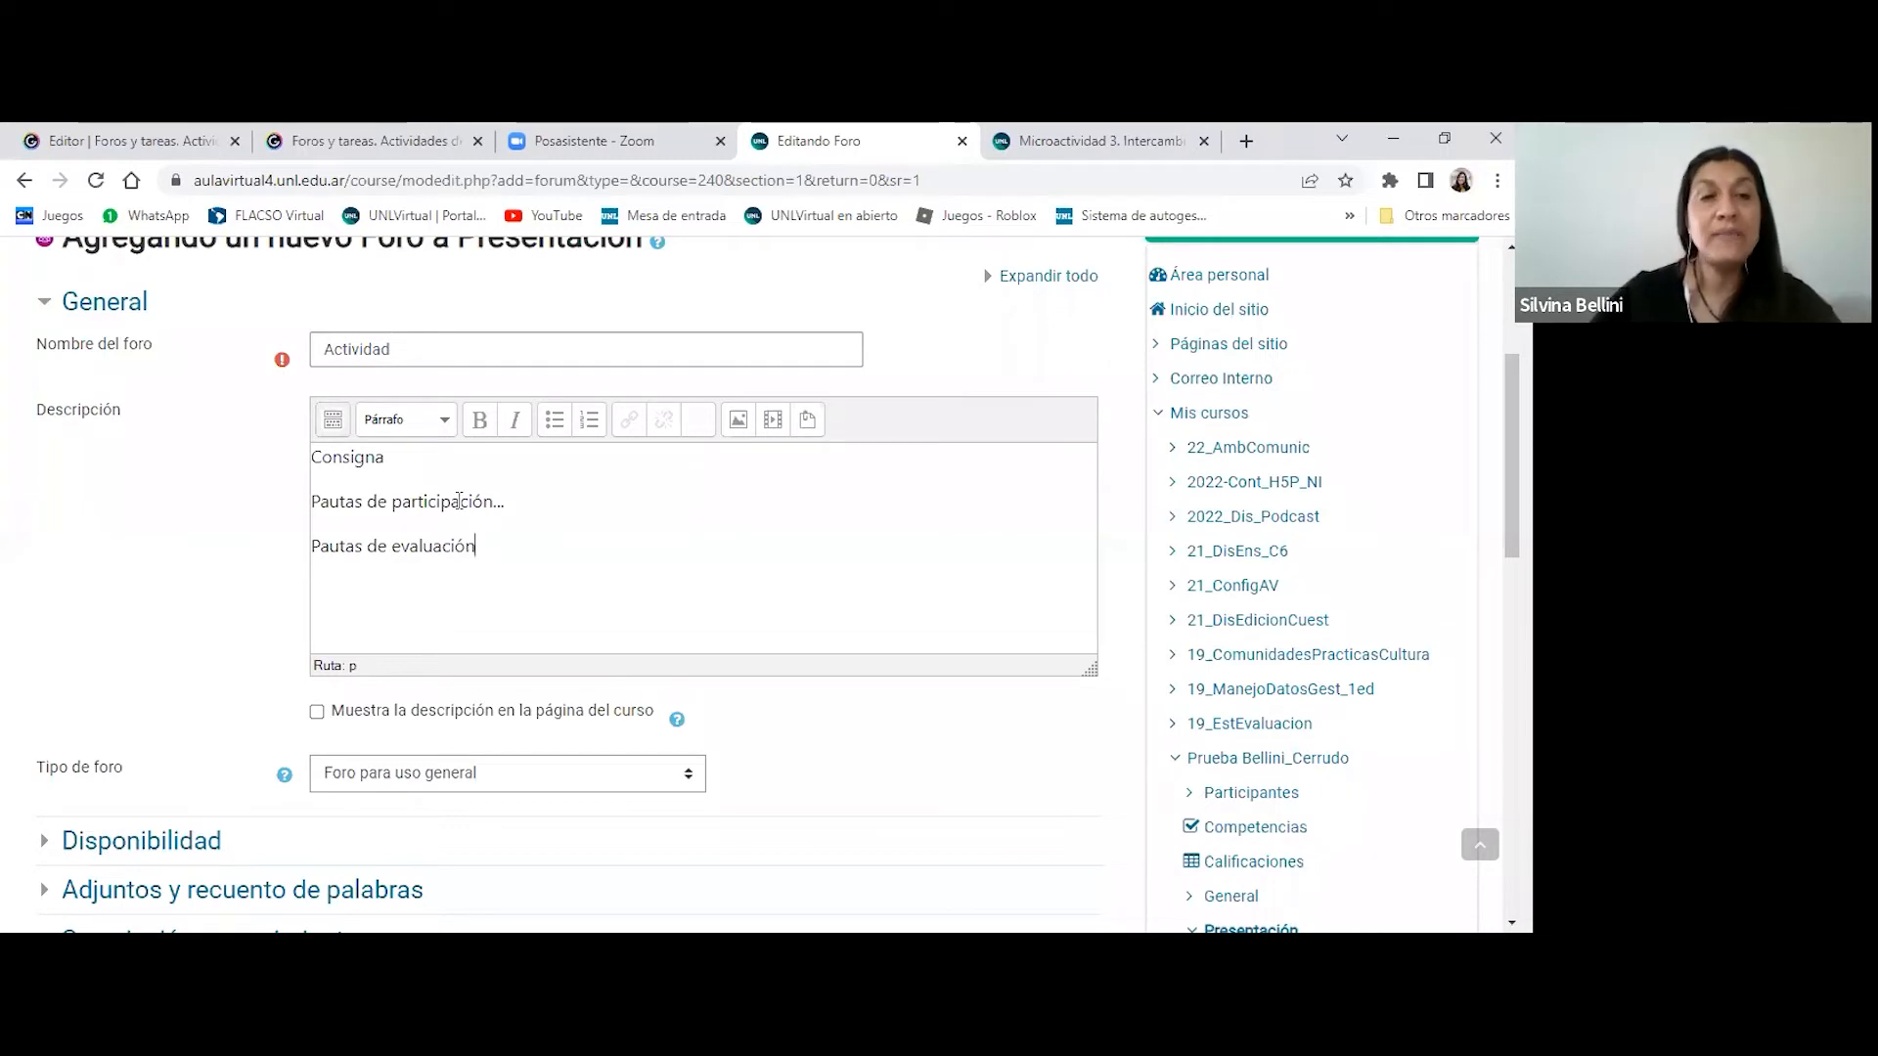
pyautogui.press('Return')
pyautogui.write('Recomendaciones')
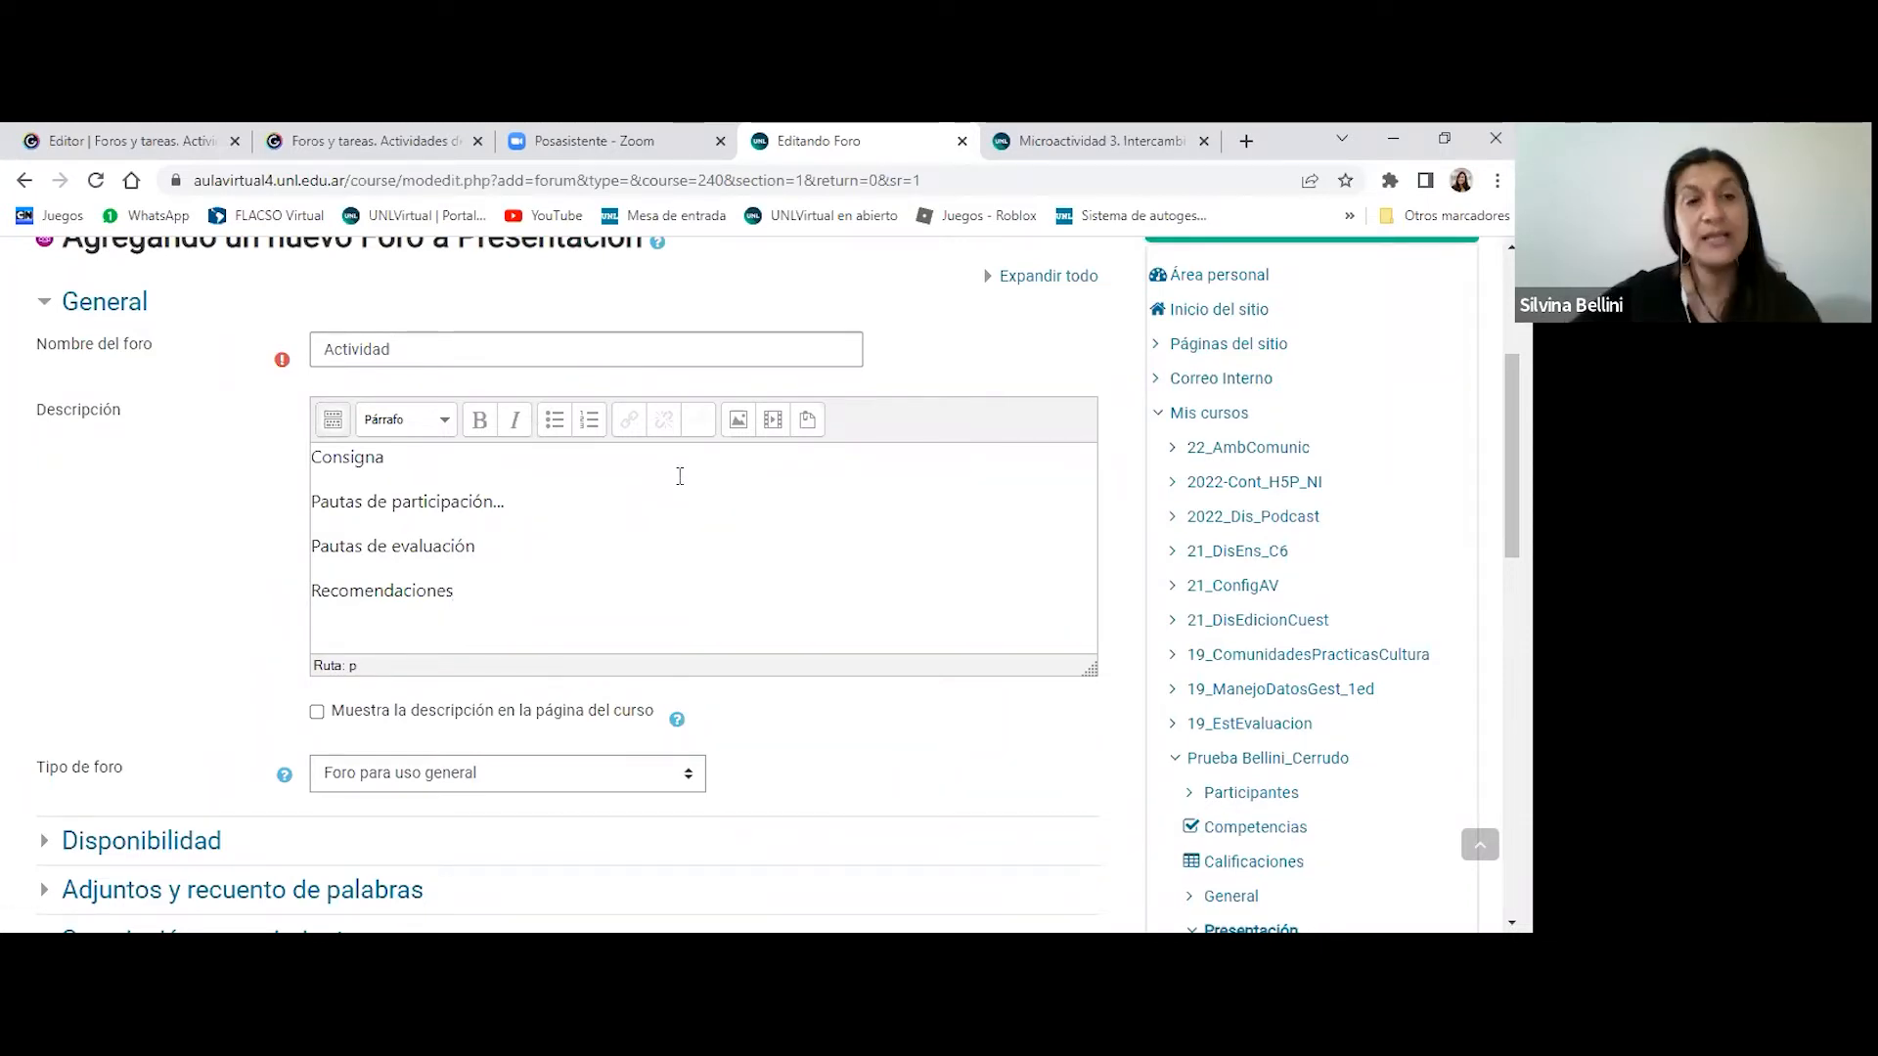
# - Set the forum type to Debate sencillo
pyautogui.scroll(-1, 697, 478)
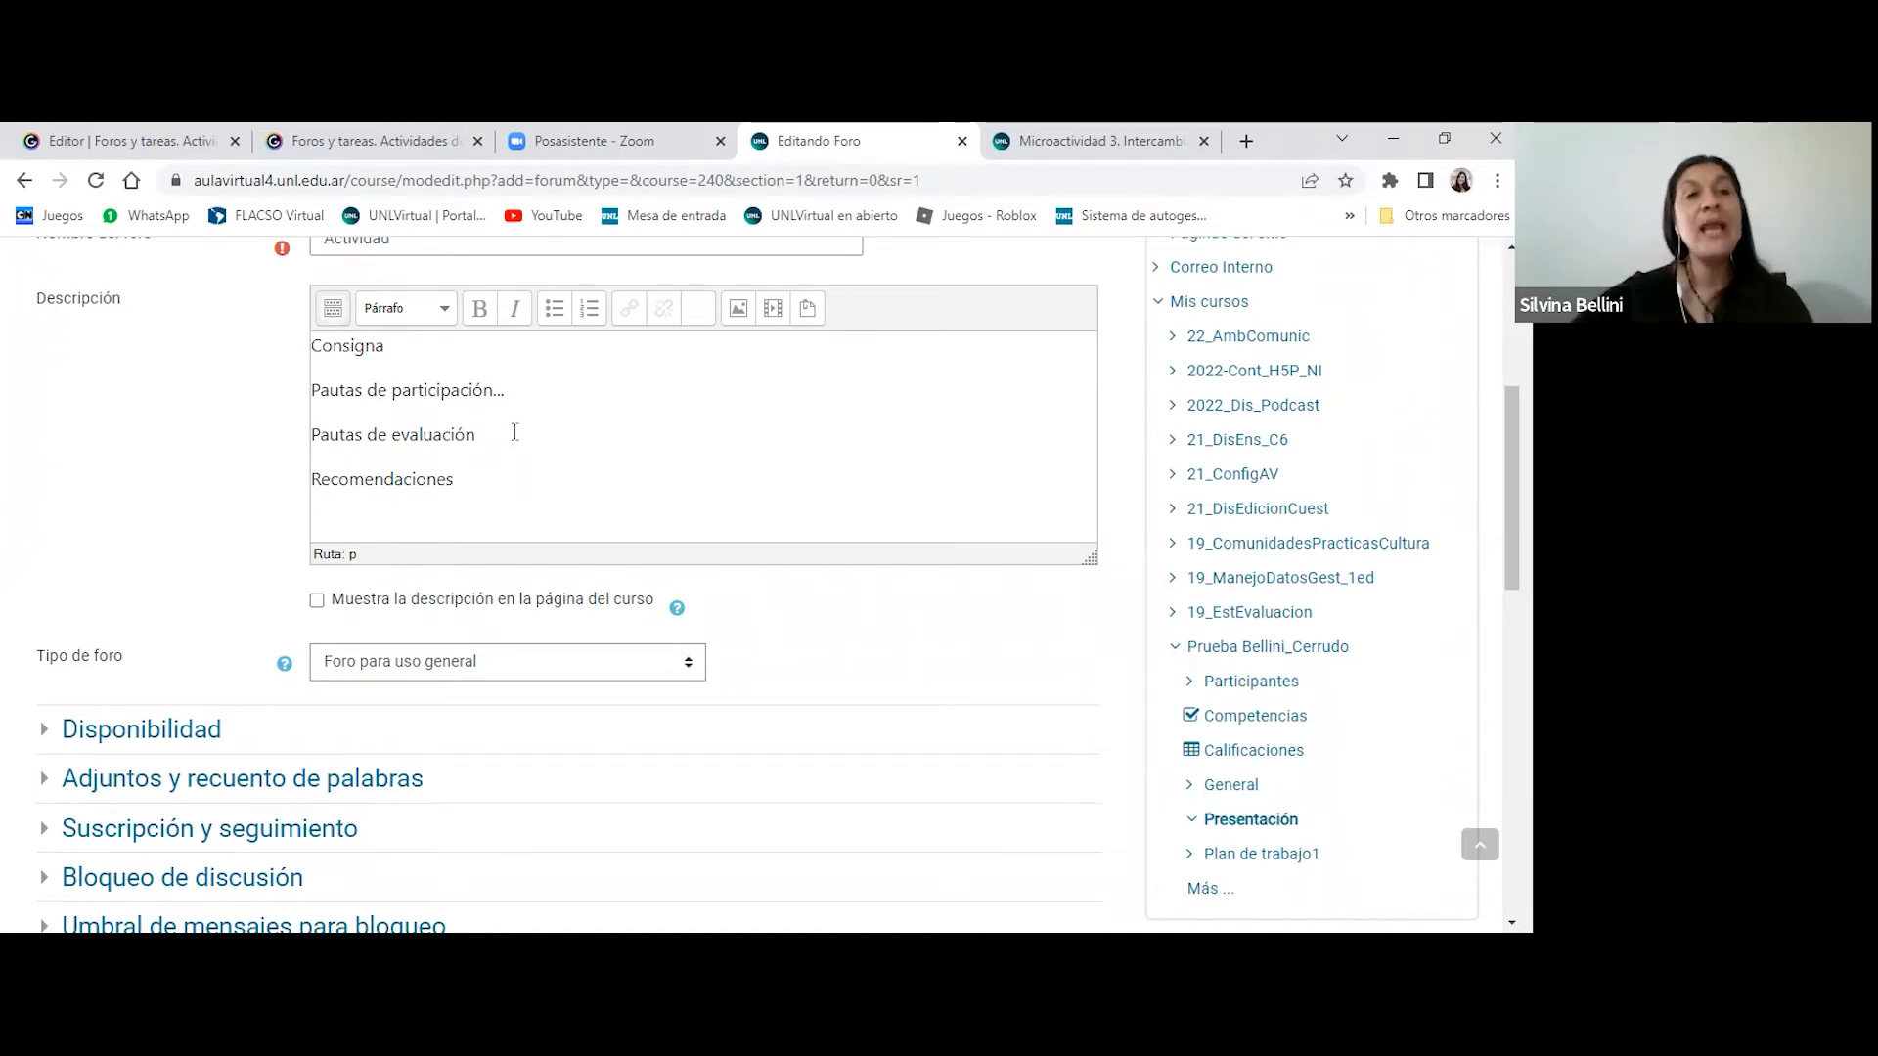
pyautogui.scroll(-1, 515, 433)
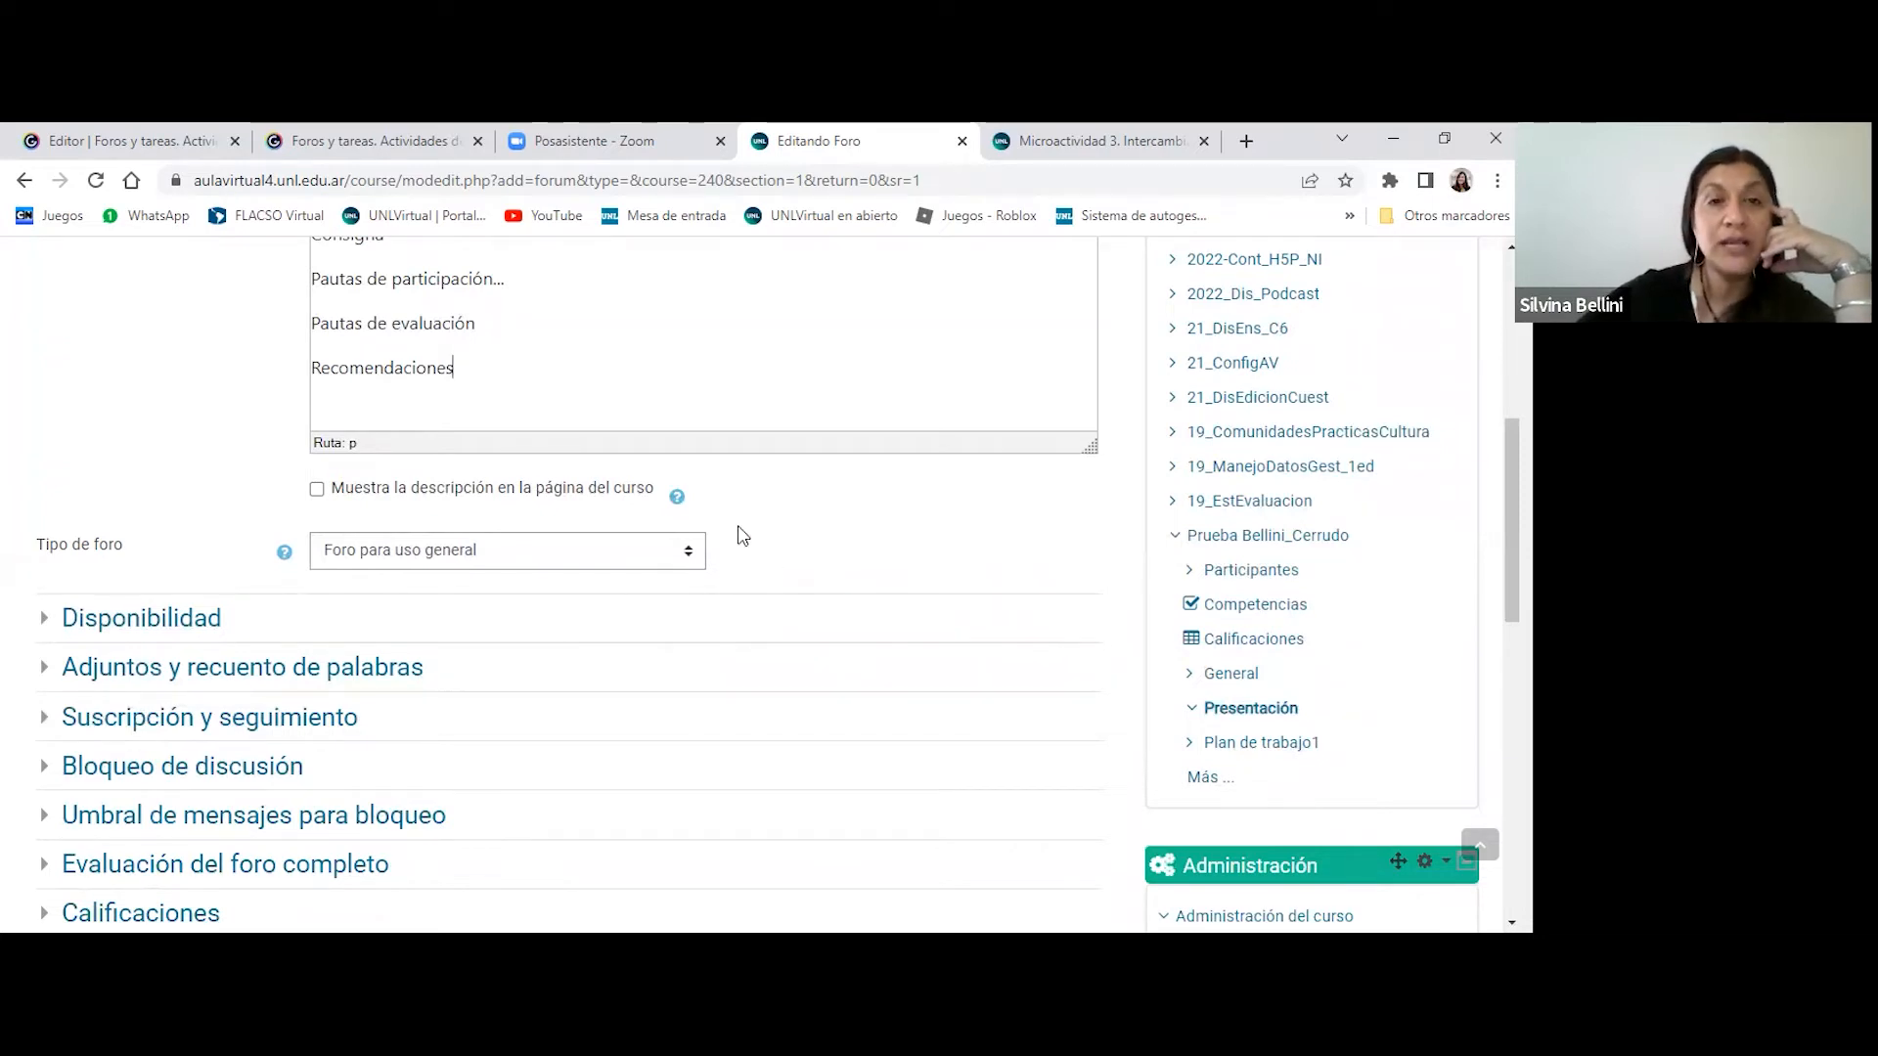
pyautogui.click(689, 556)
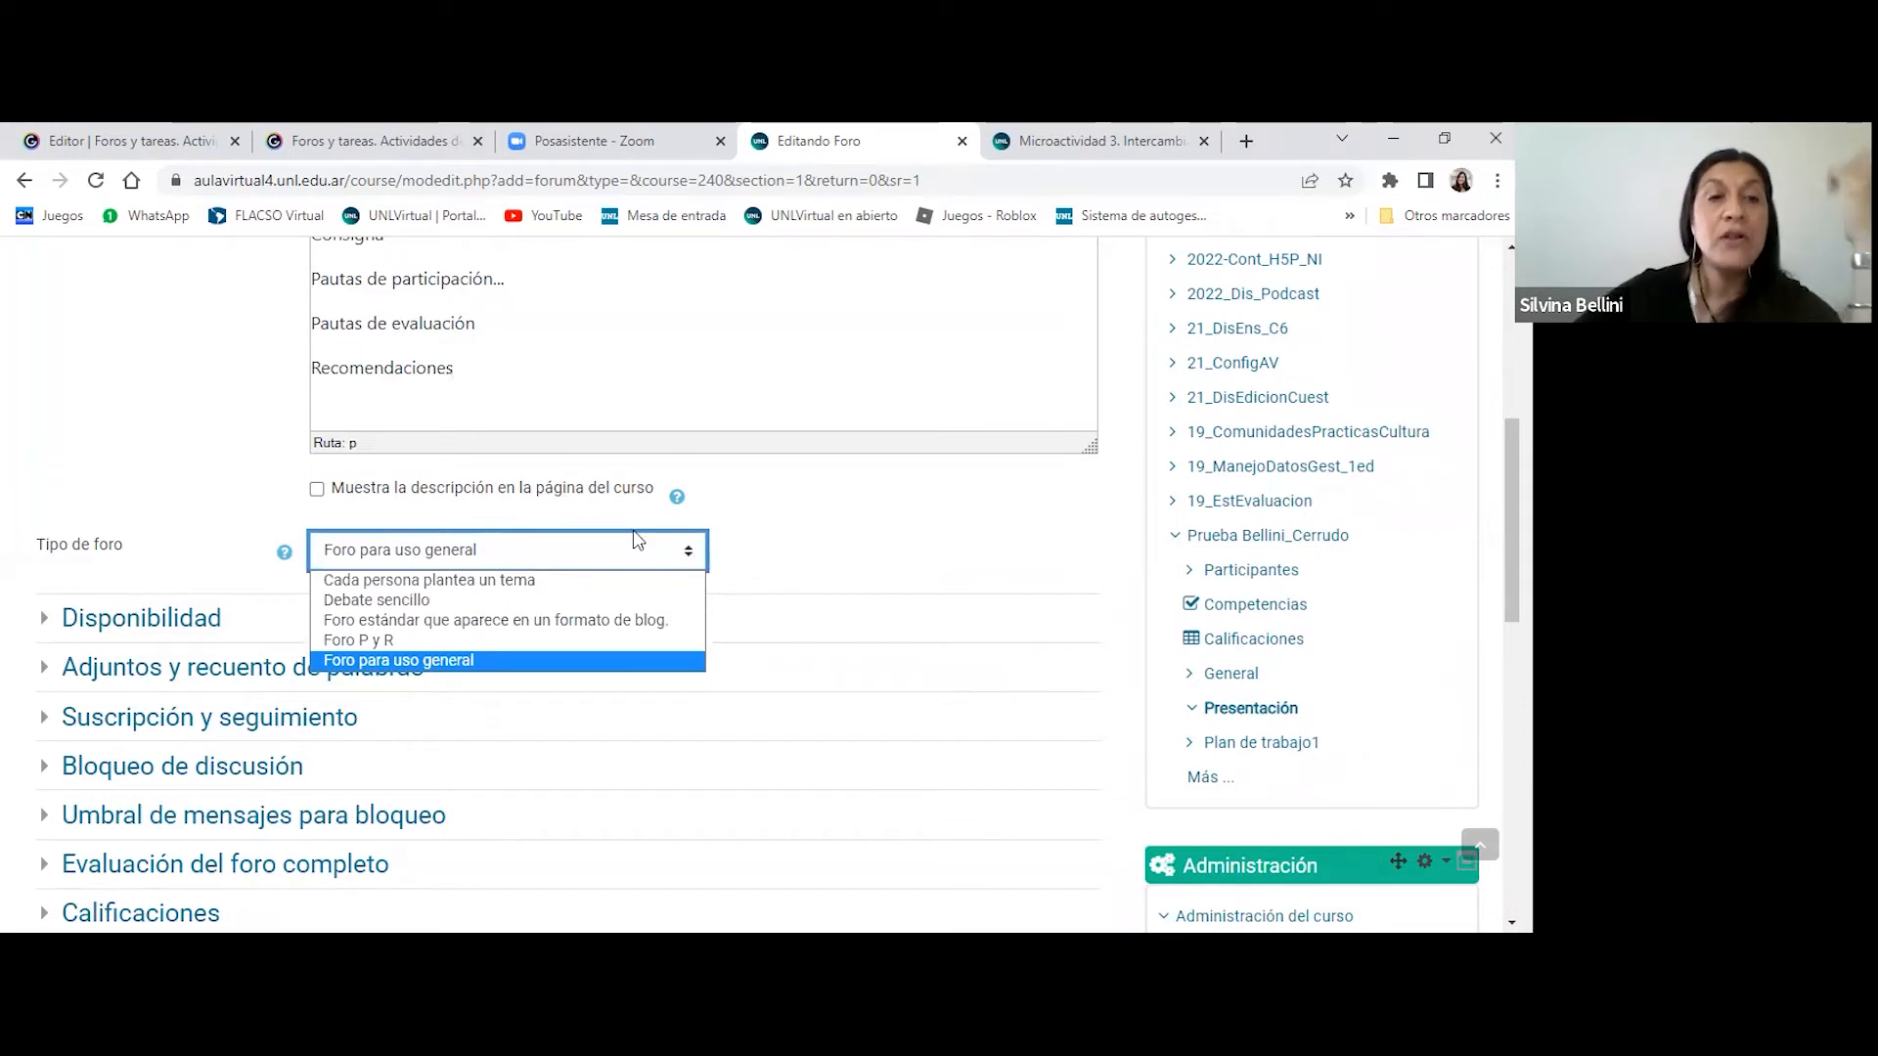
pyautogui.click(810, 569)
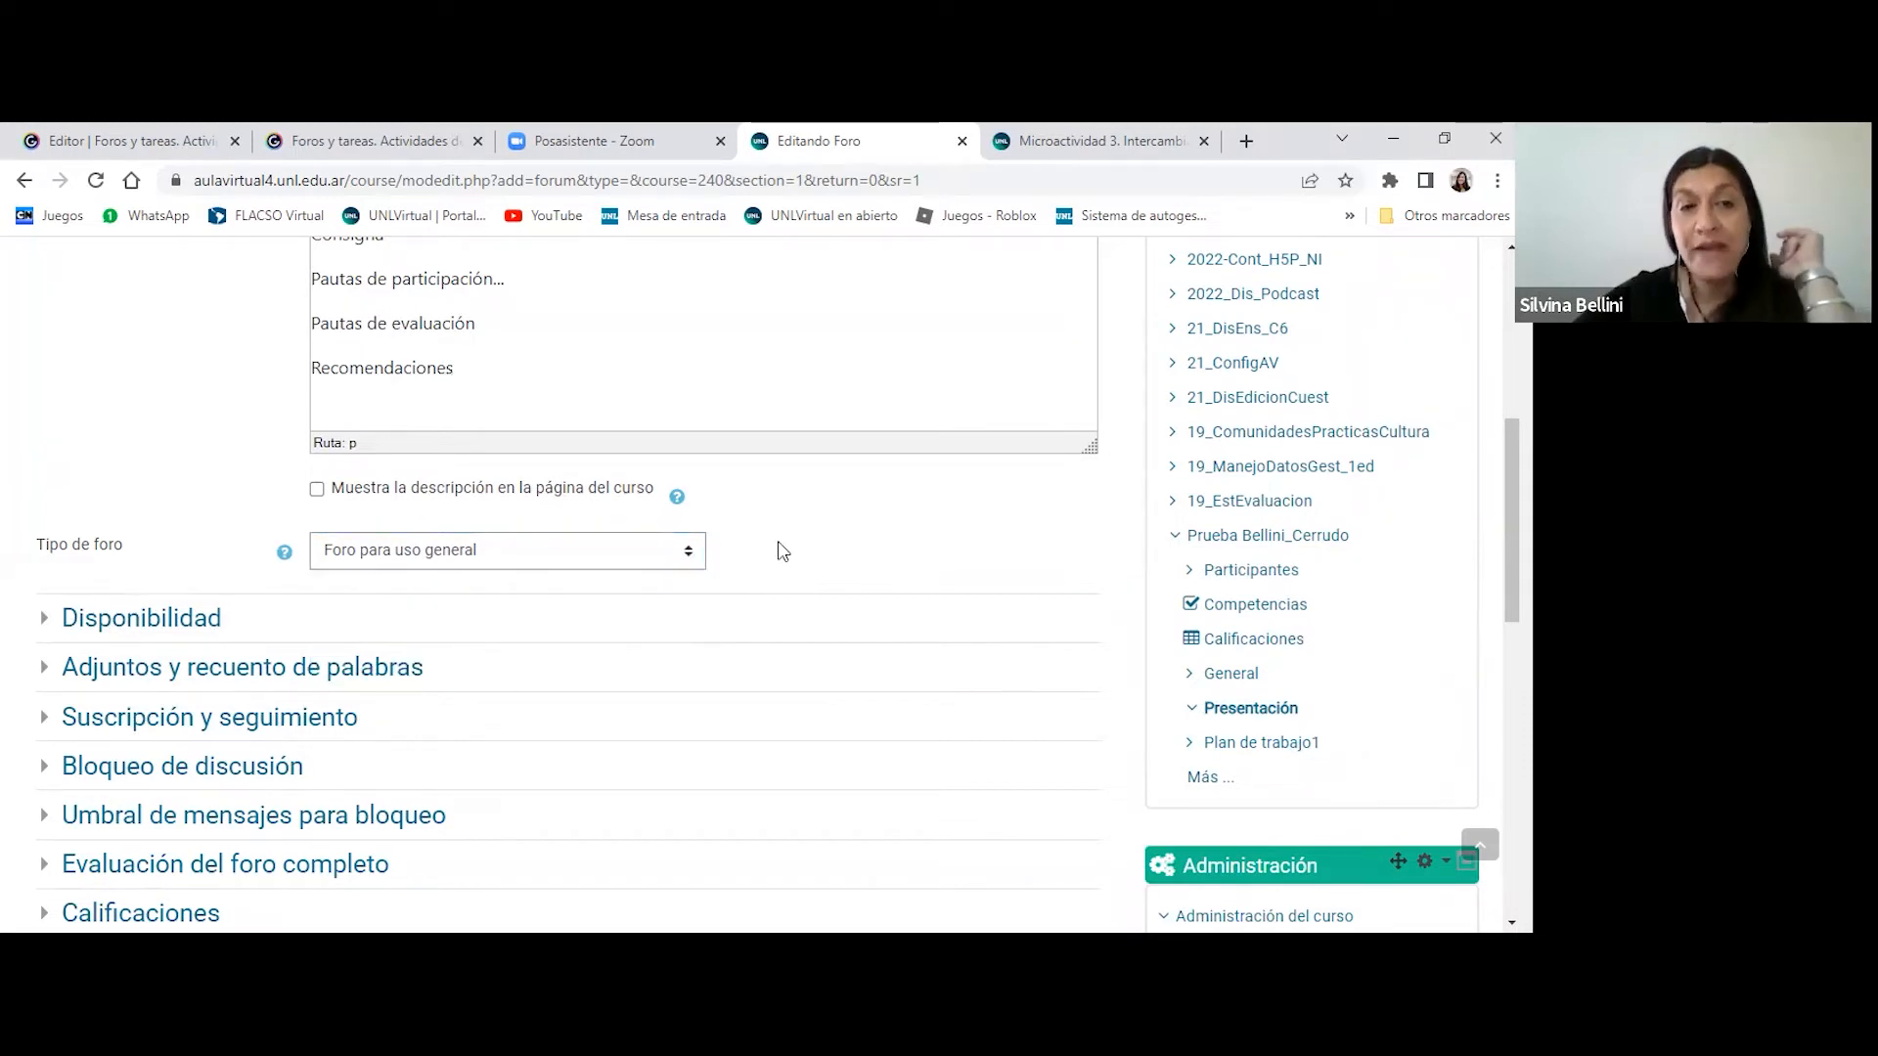
pyautogui.click(593, 565)
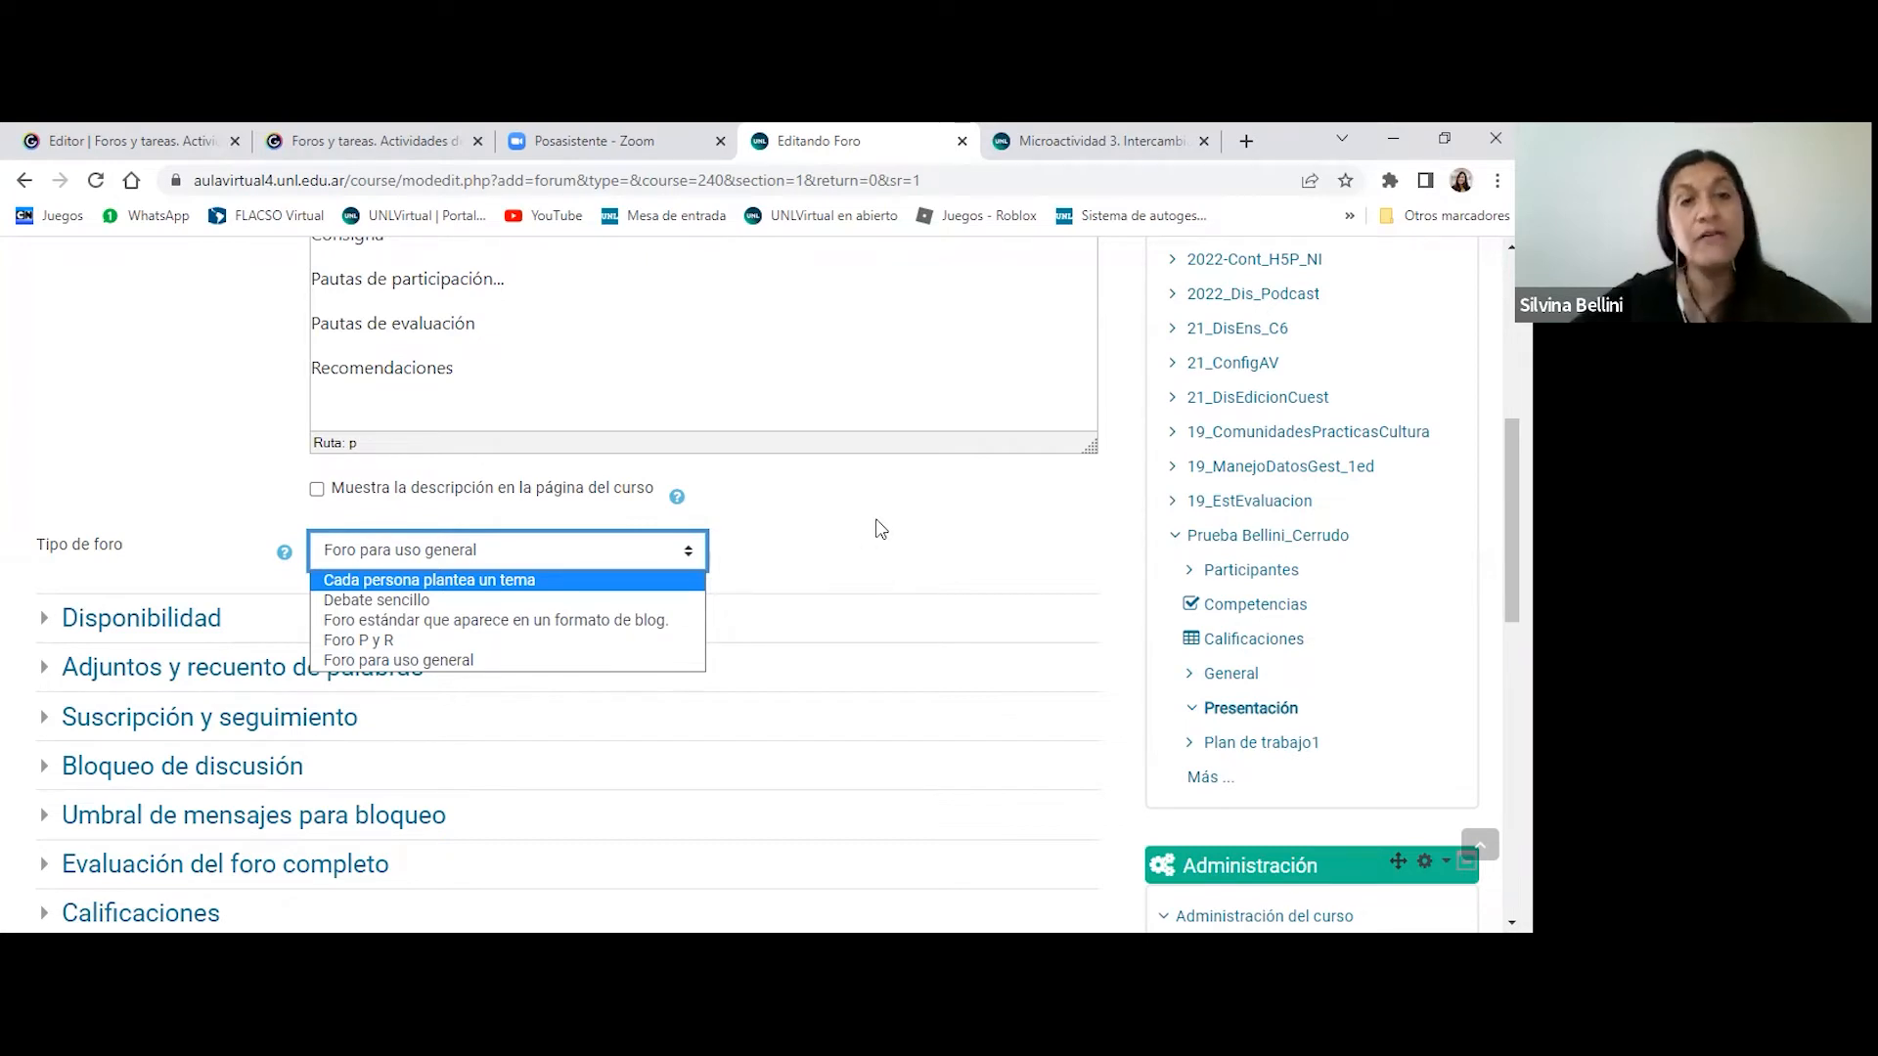
pyautogui.click(377, 600)
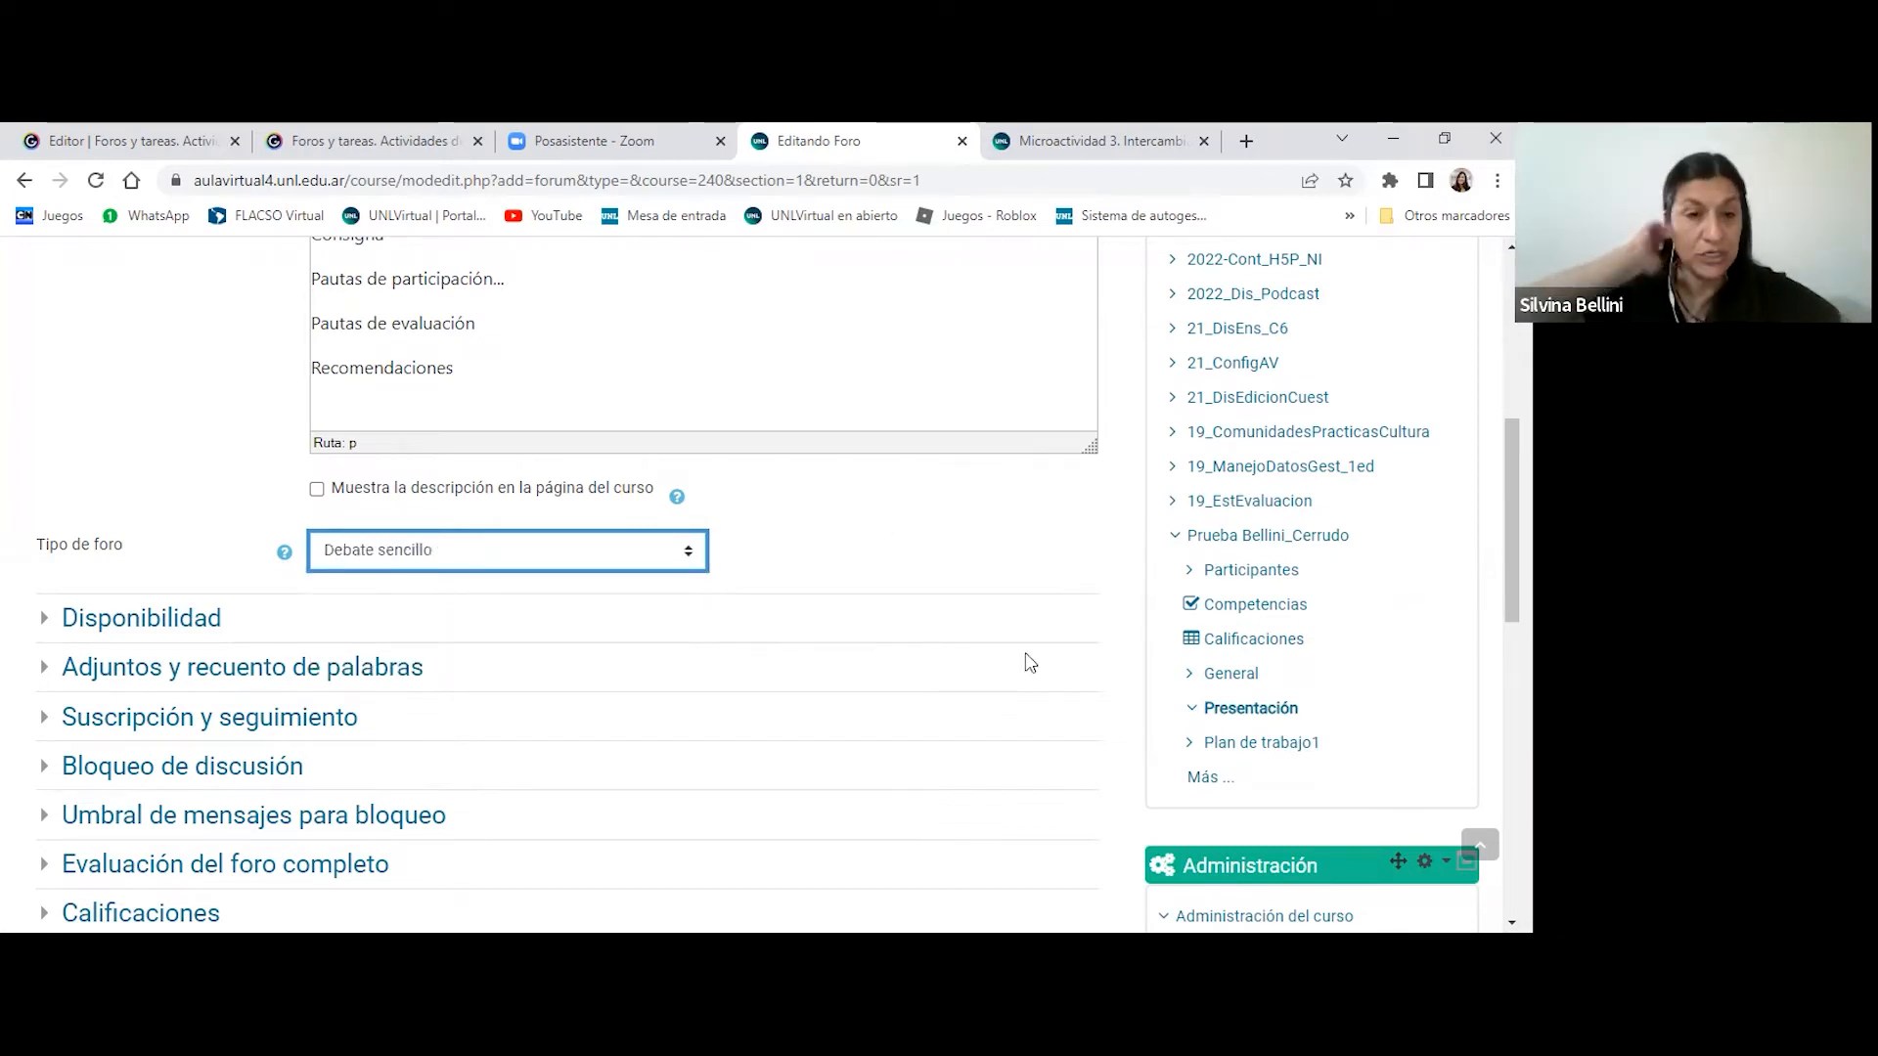
# - Expand the forum's Disponibilidad settings to review the due date and cut-off date options
pyautogui.scroll(-1, 1030, 661)
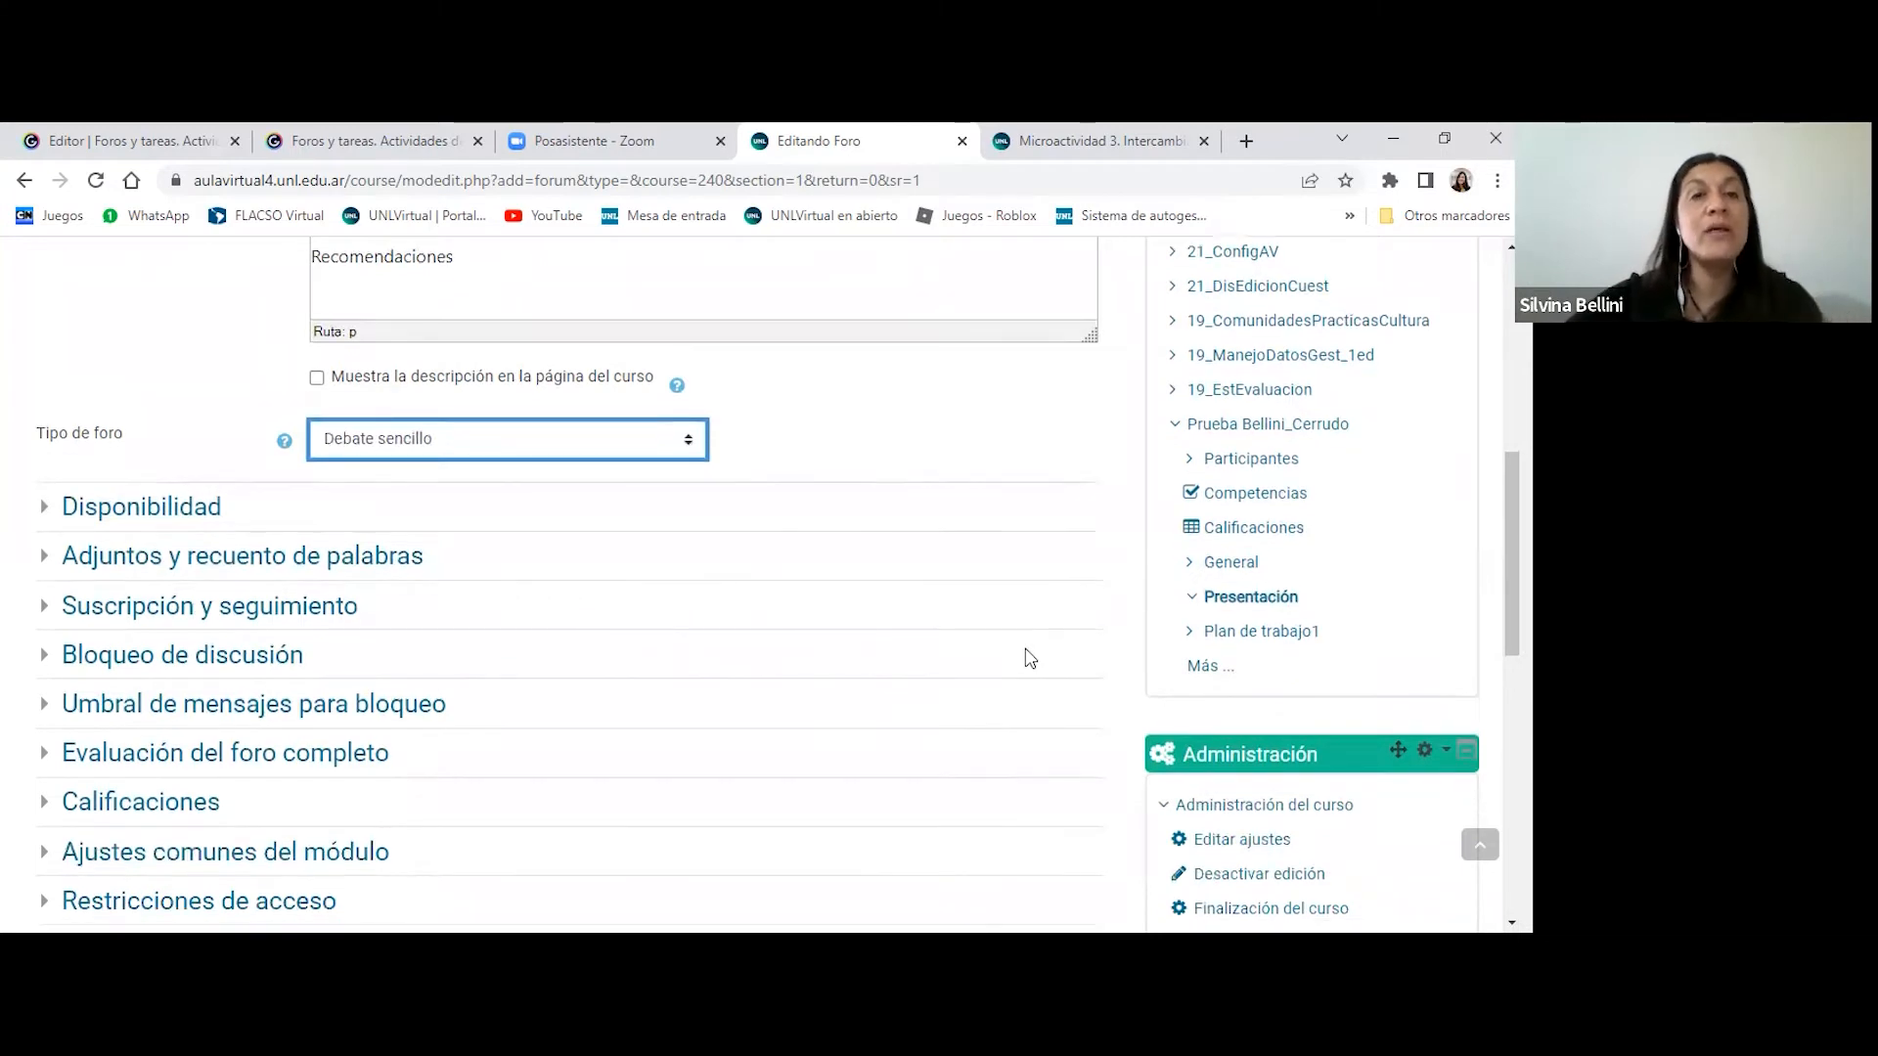
pyautogui.scroll(-1, 1030, 655)
pyautogui.click(147, 394)
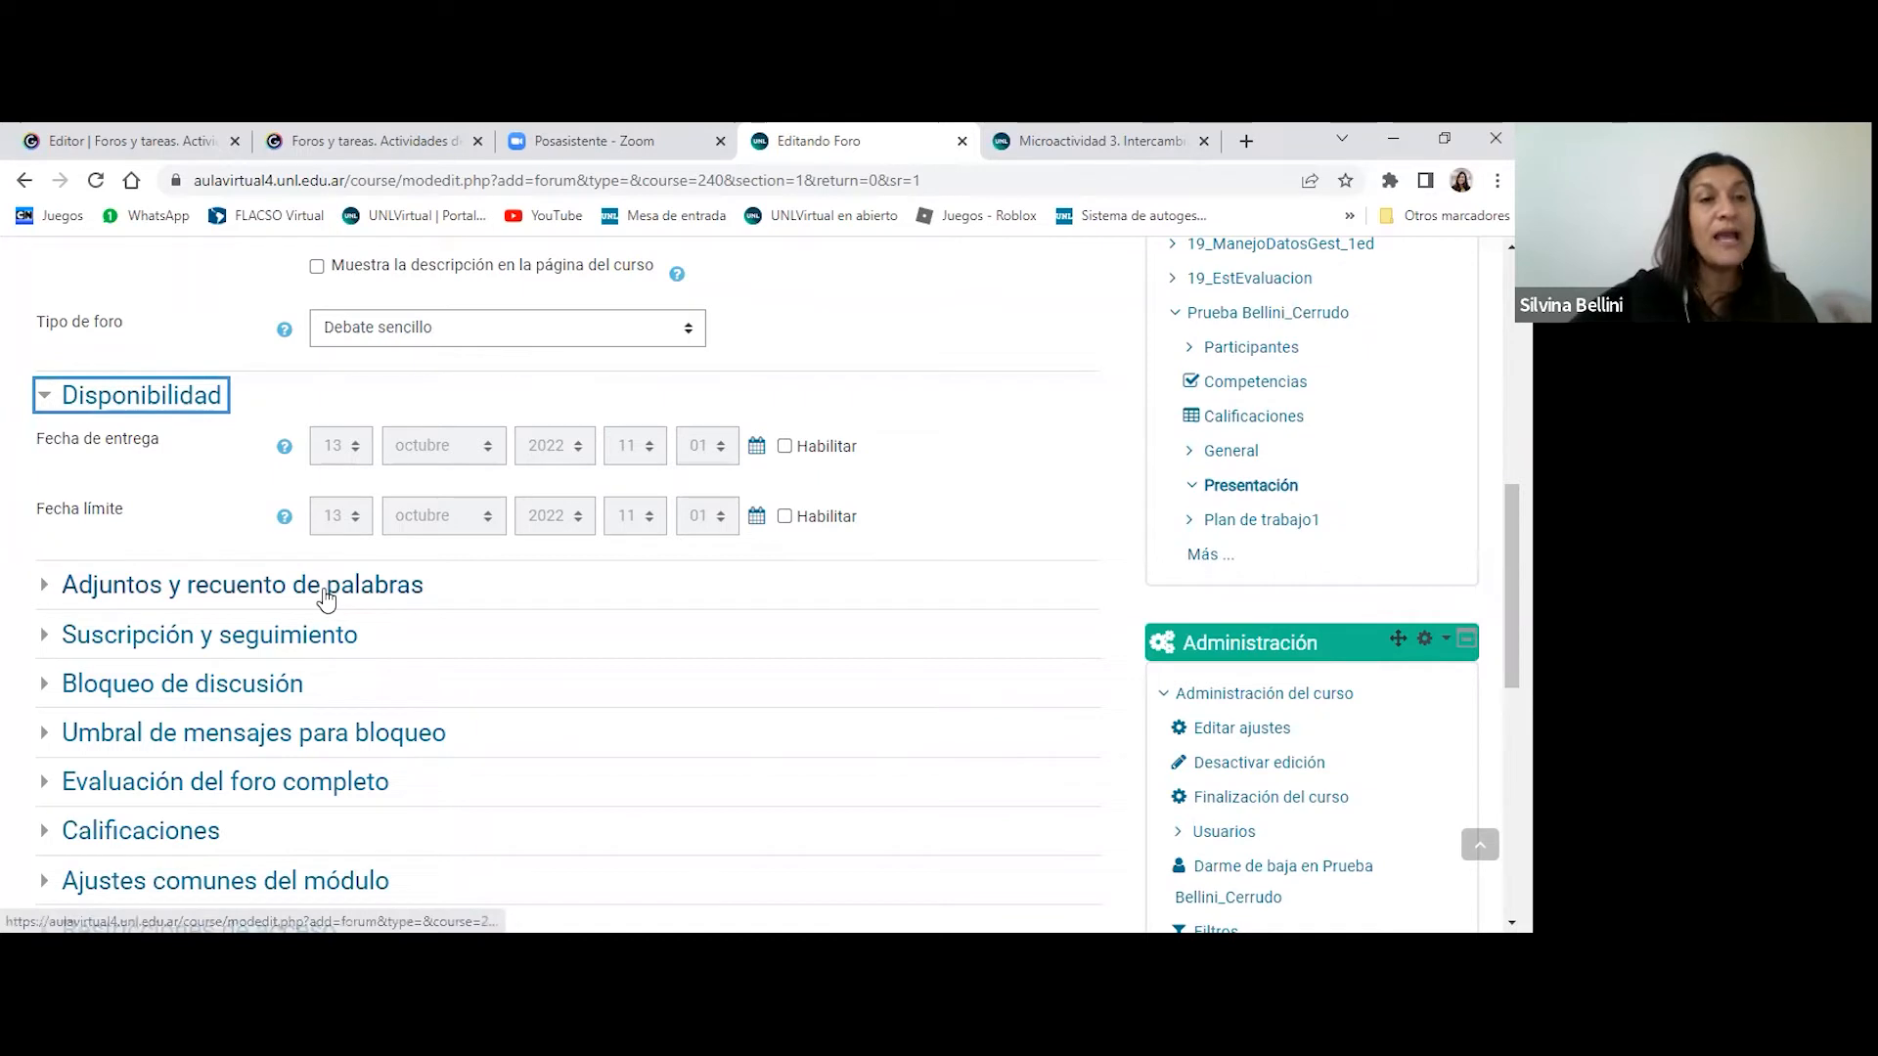
# - Limit forum attachments to a maximum file size of 50MB and at most 1 attached file
pyautogui.click(379, 590)
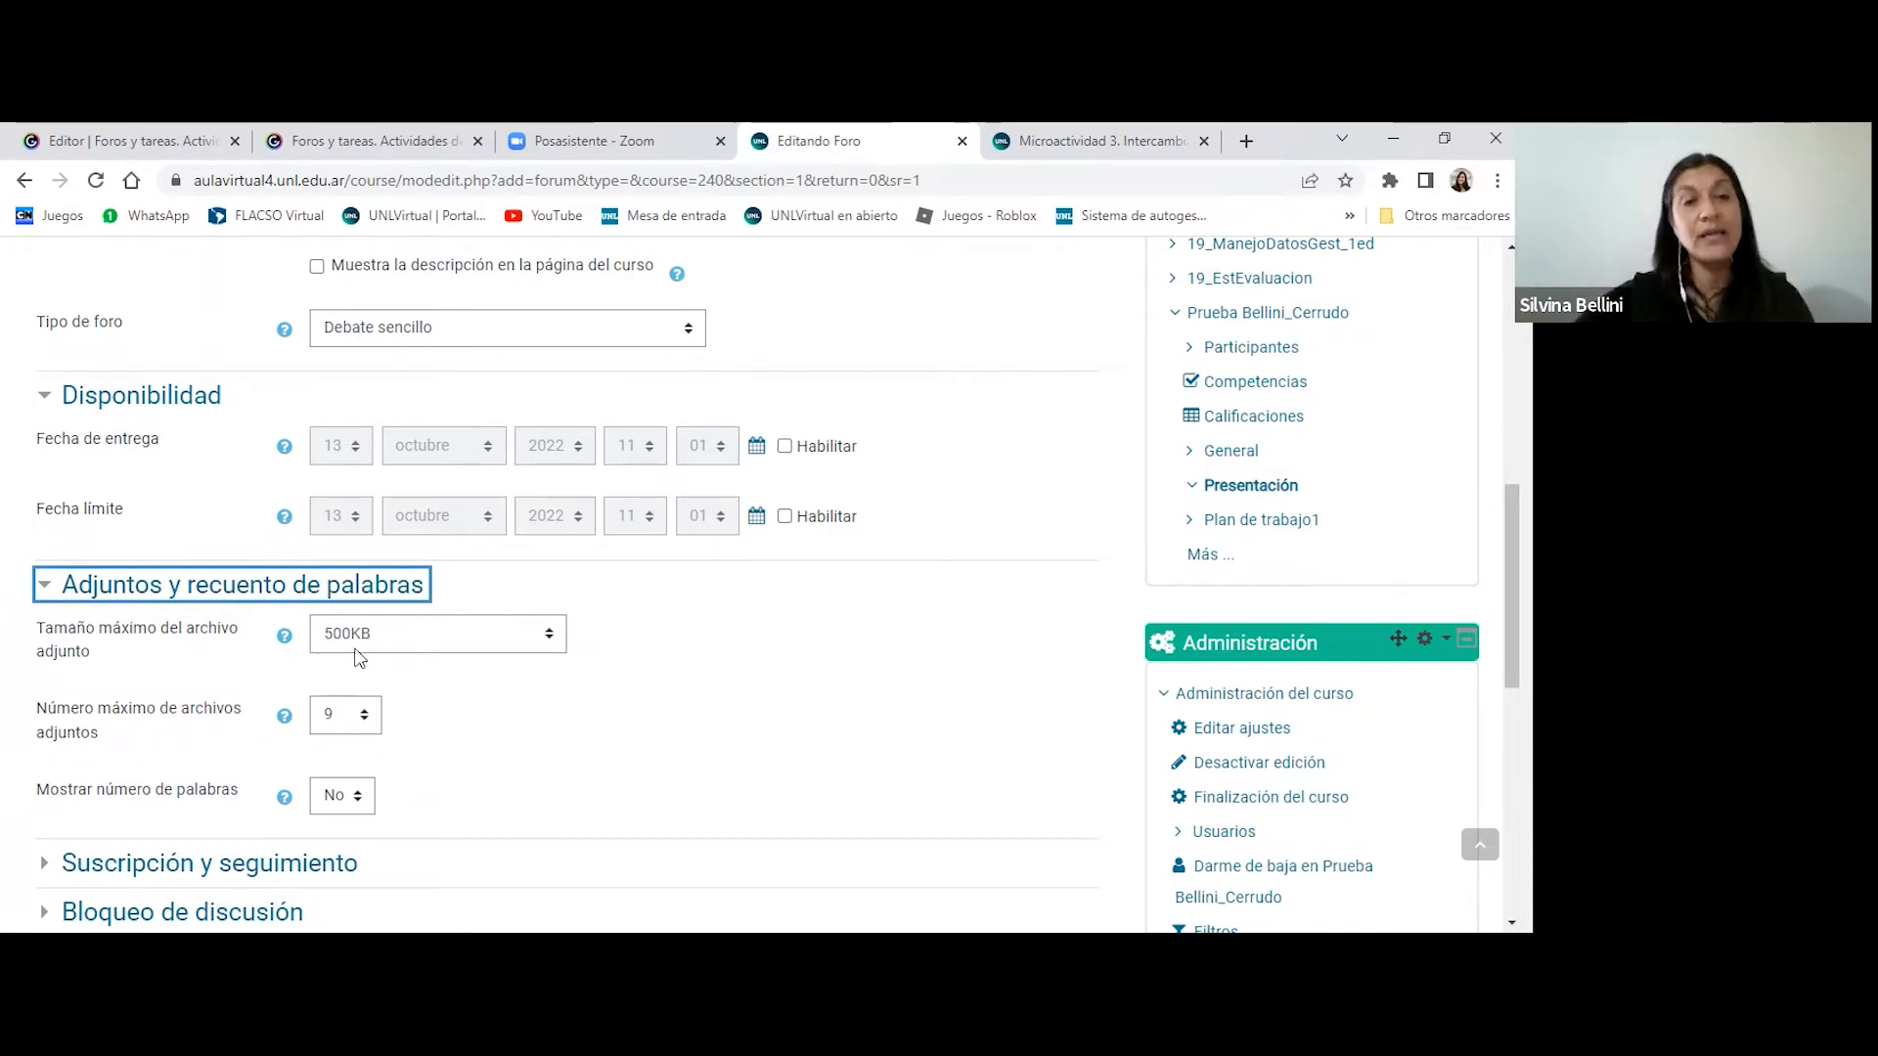
pyautogui.click(550, 636)
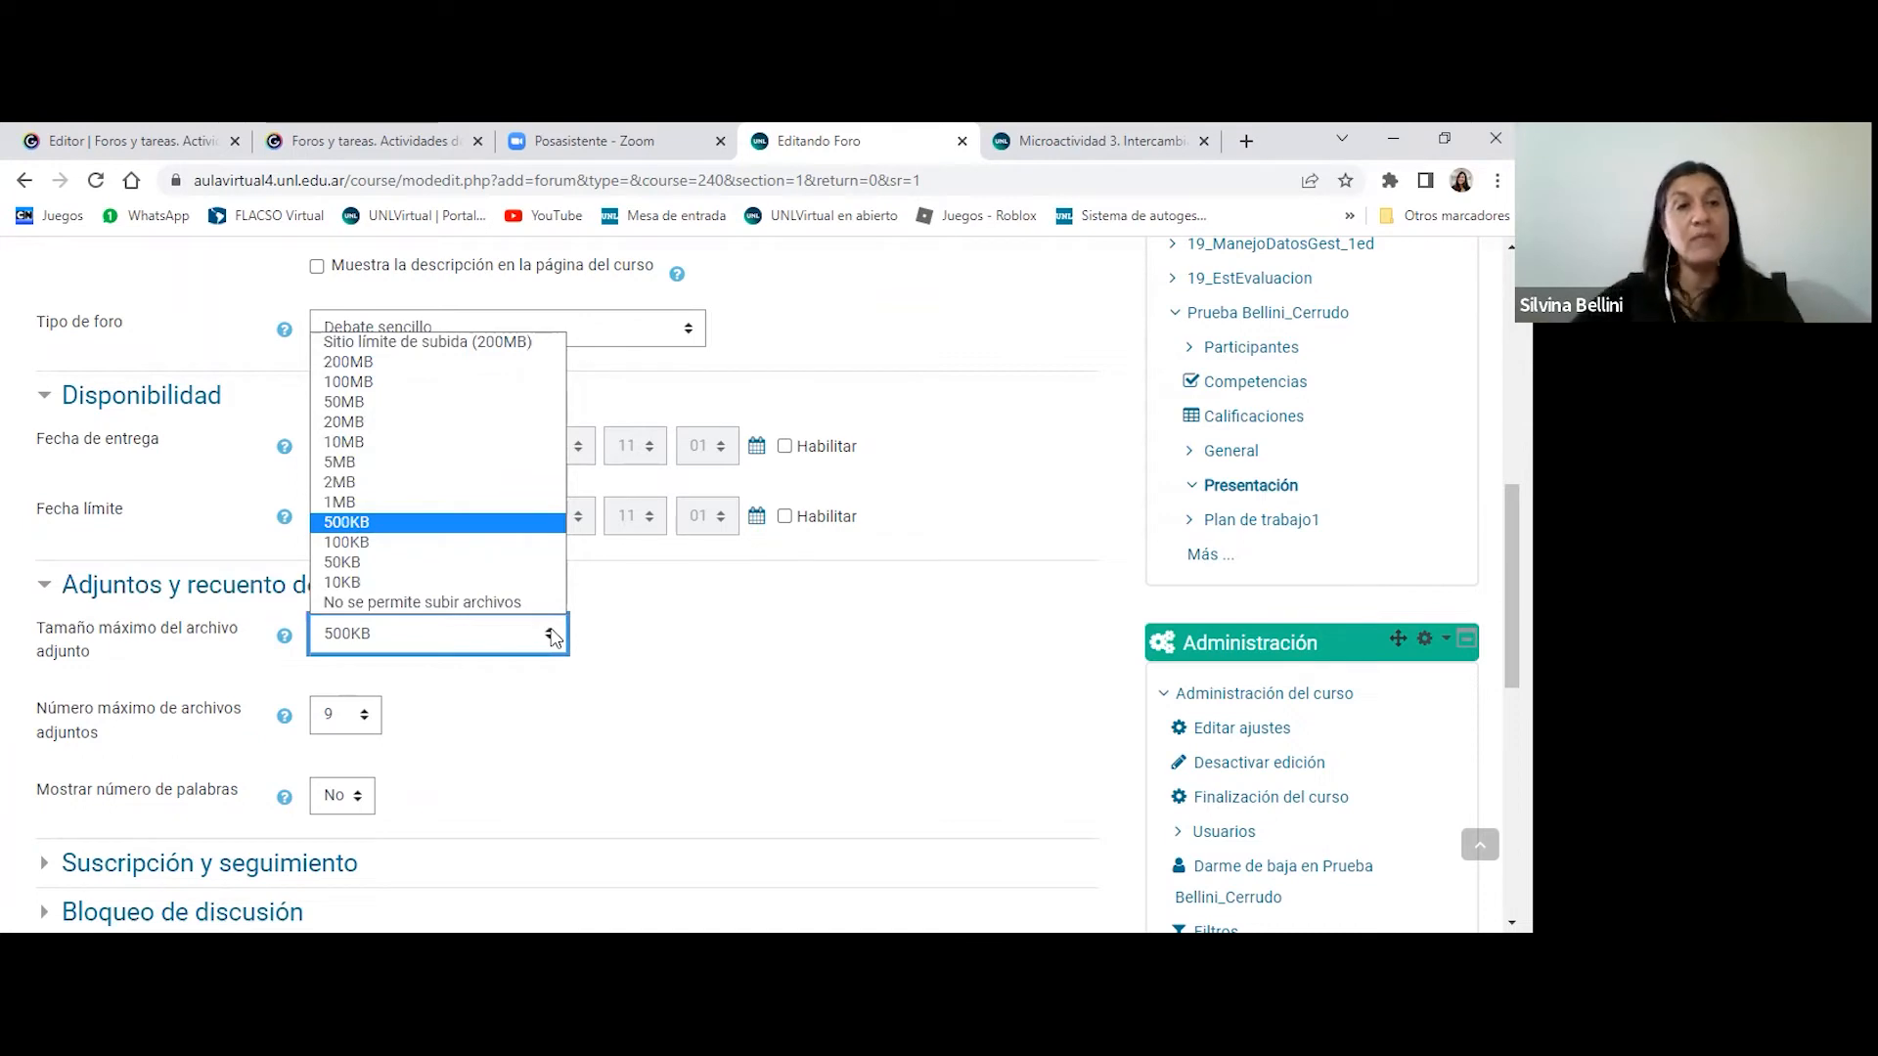
pyautogui.click(466, 401)
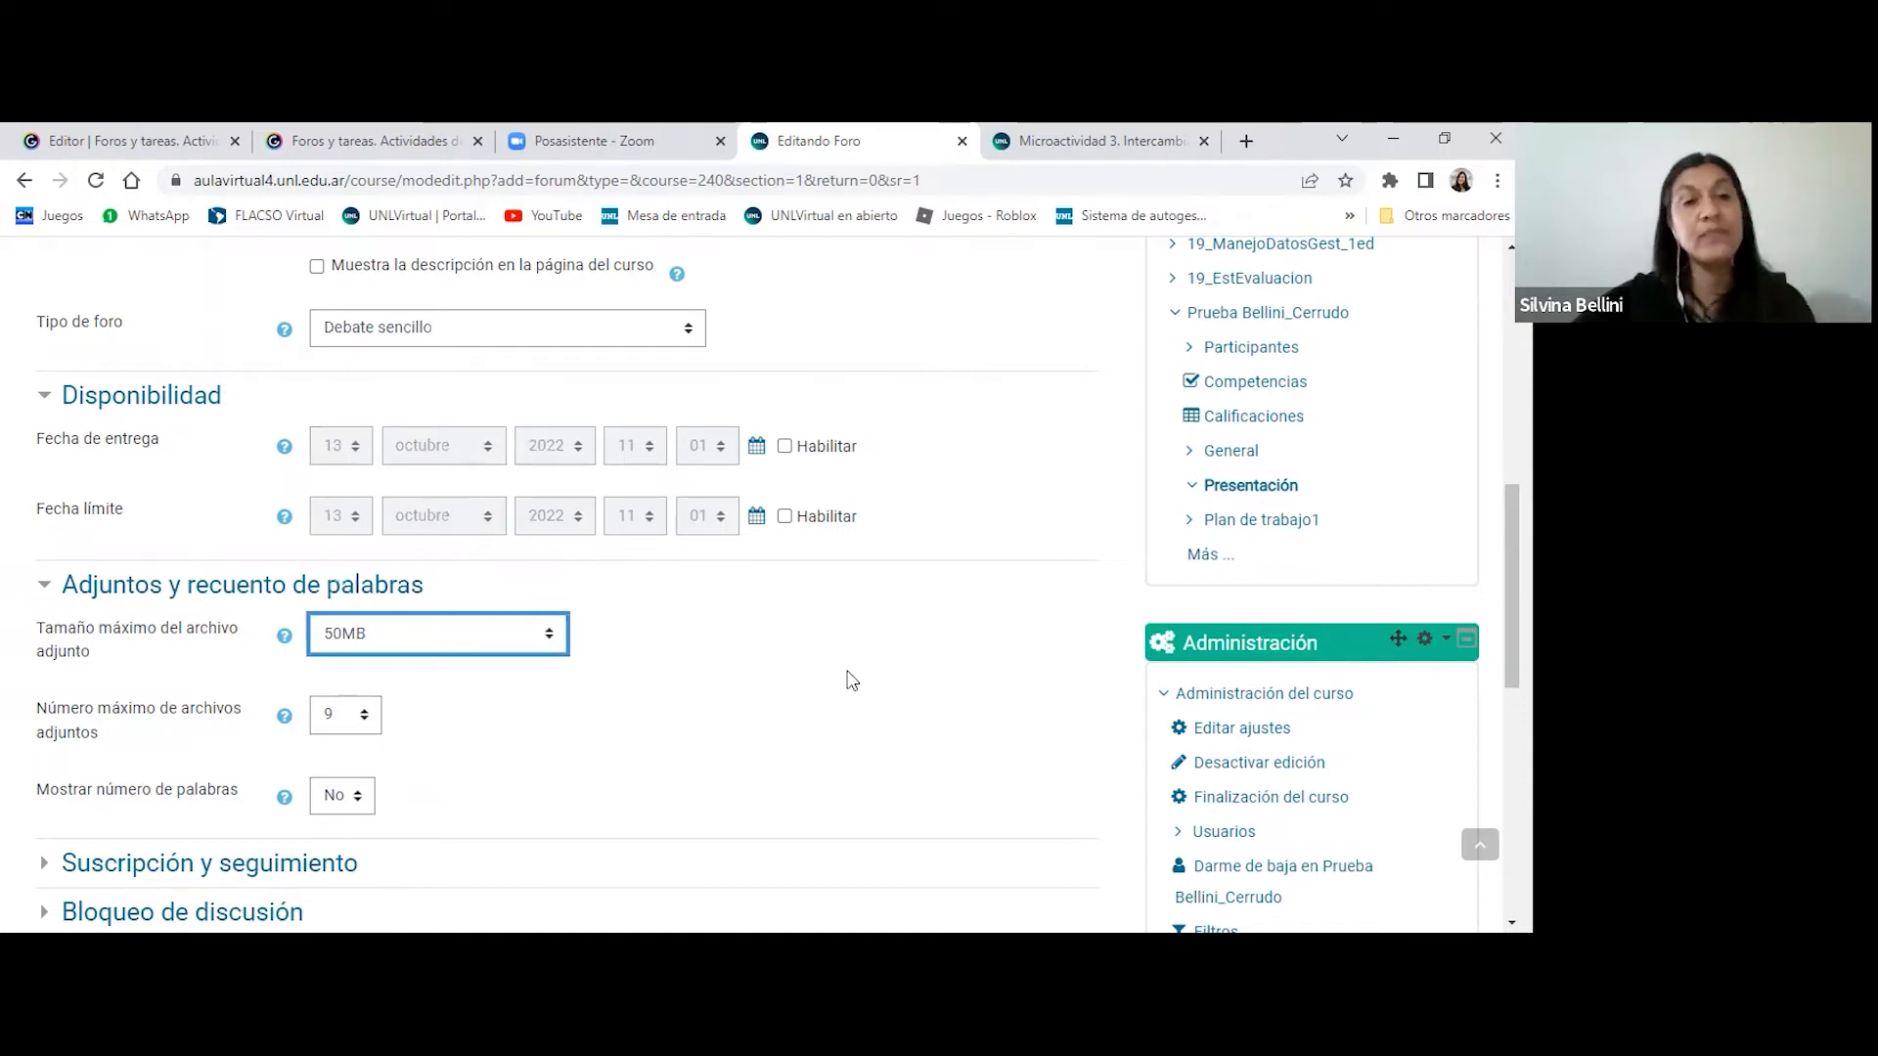
pyautogui.click(360, 716)
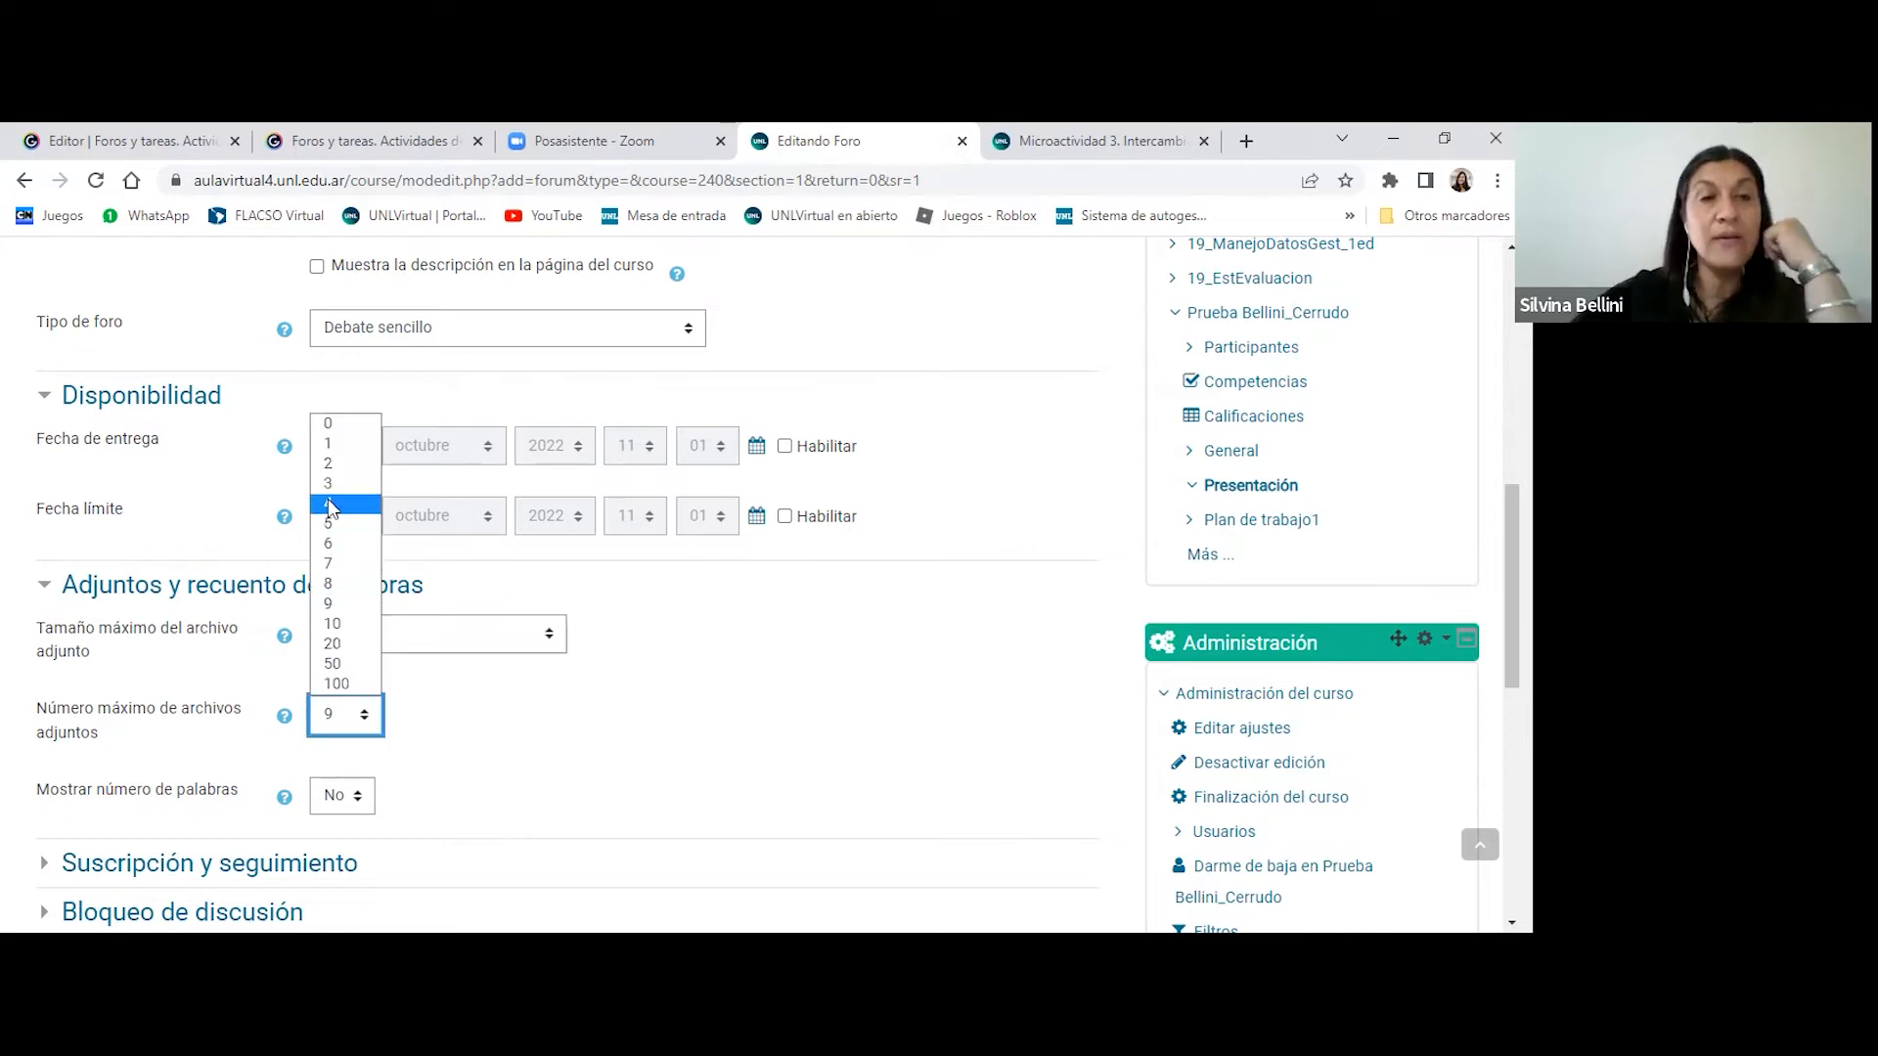
pyautogui.click(332, 443)
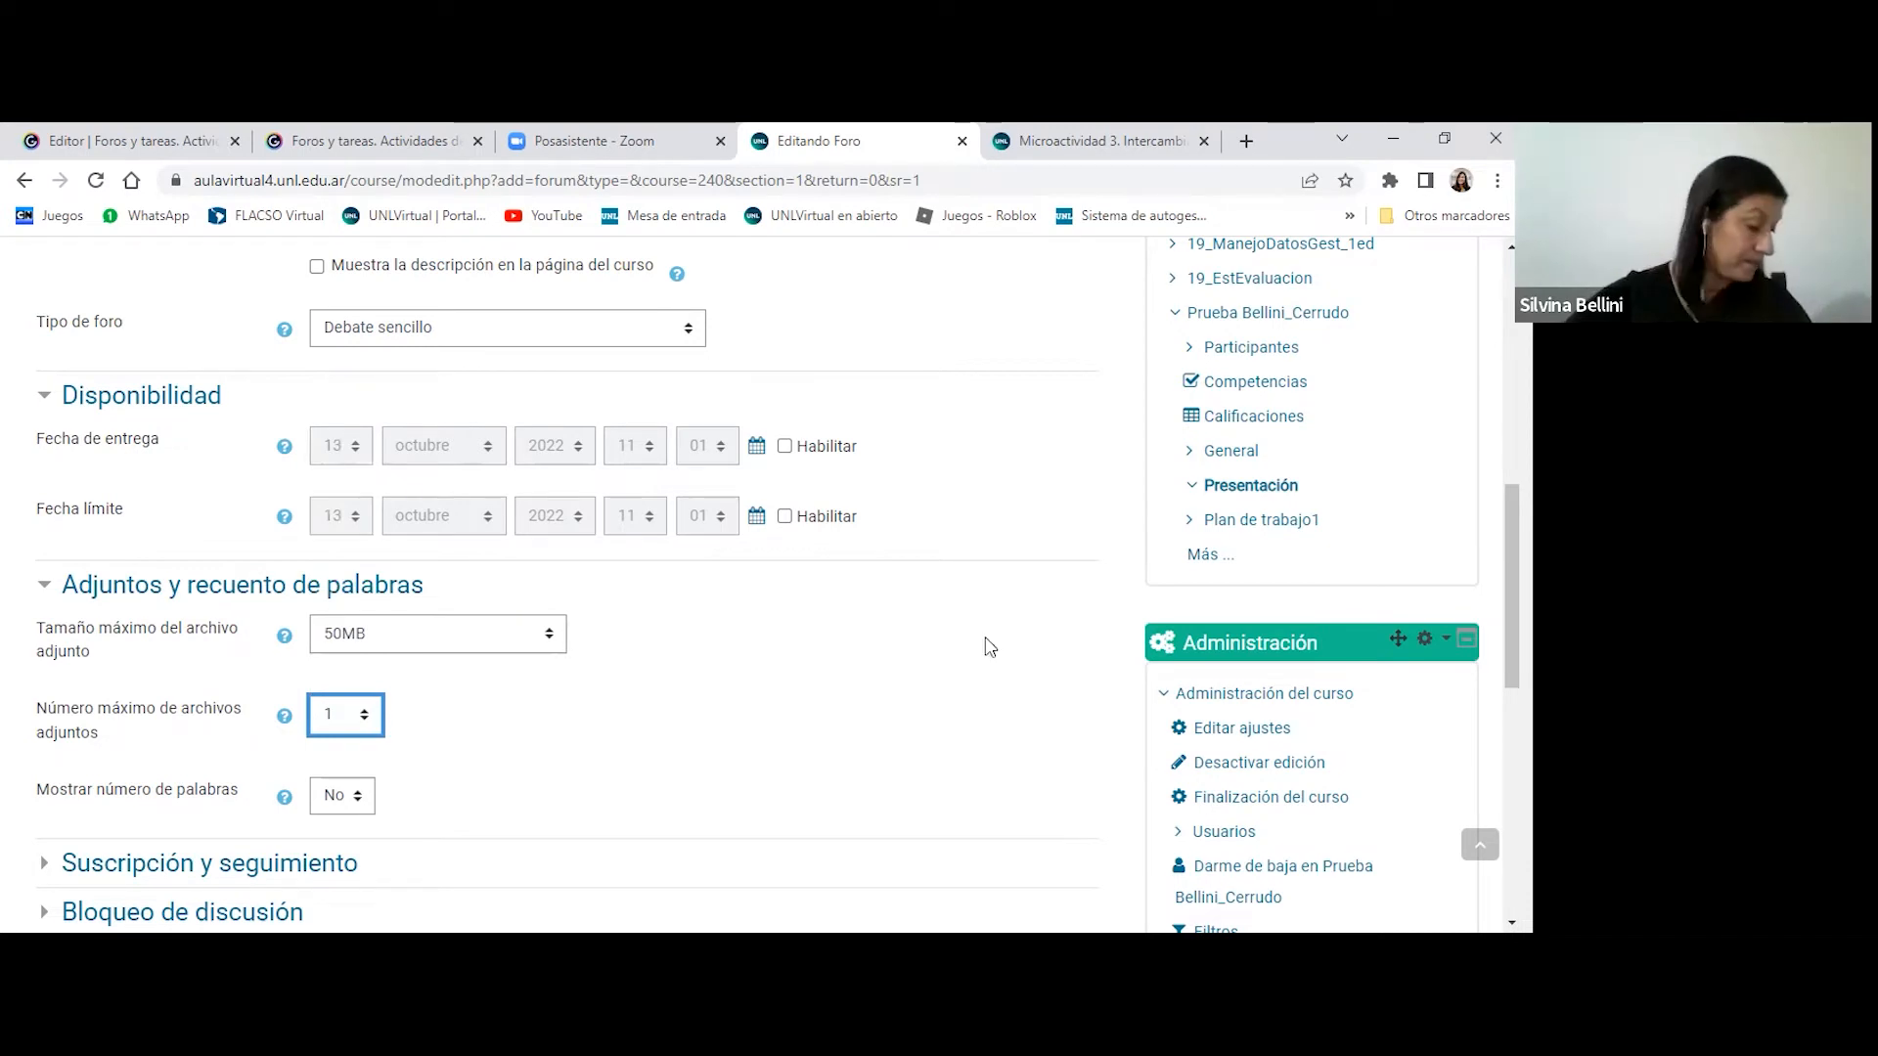
# - Turn on the display of the word count by setting Mostrar número de palabras to Sí
pyautogui.scroll(-1, 990, 647)
pyautogui.scroll(-2, 989, 646)
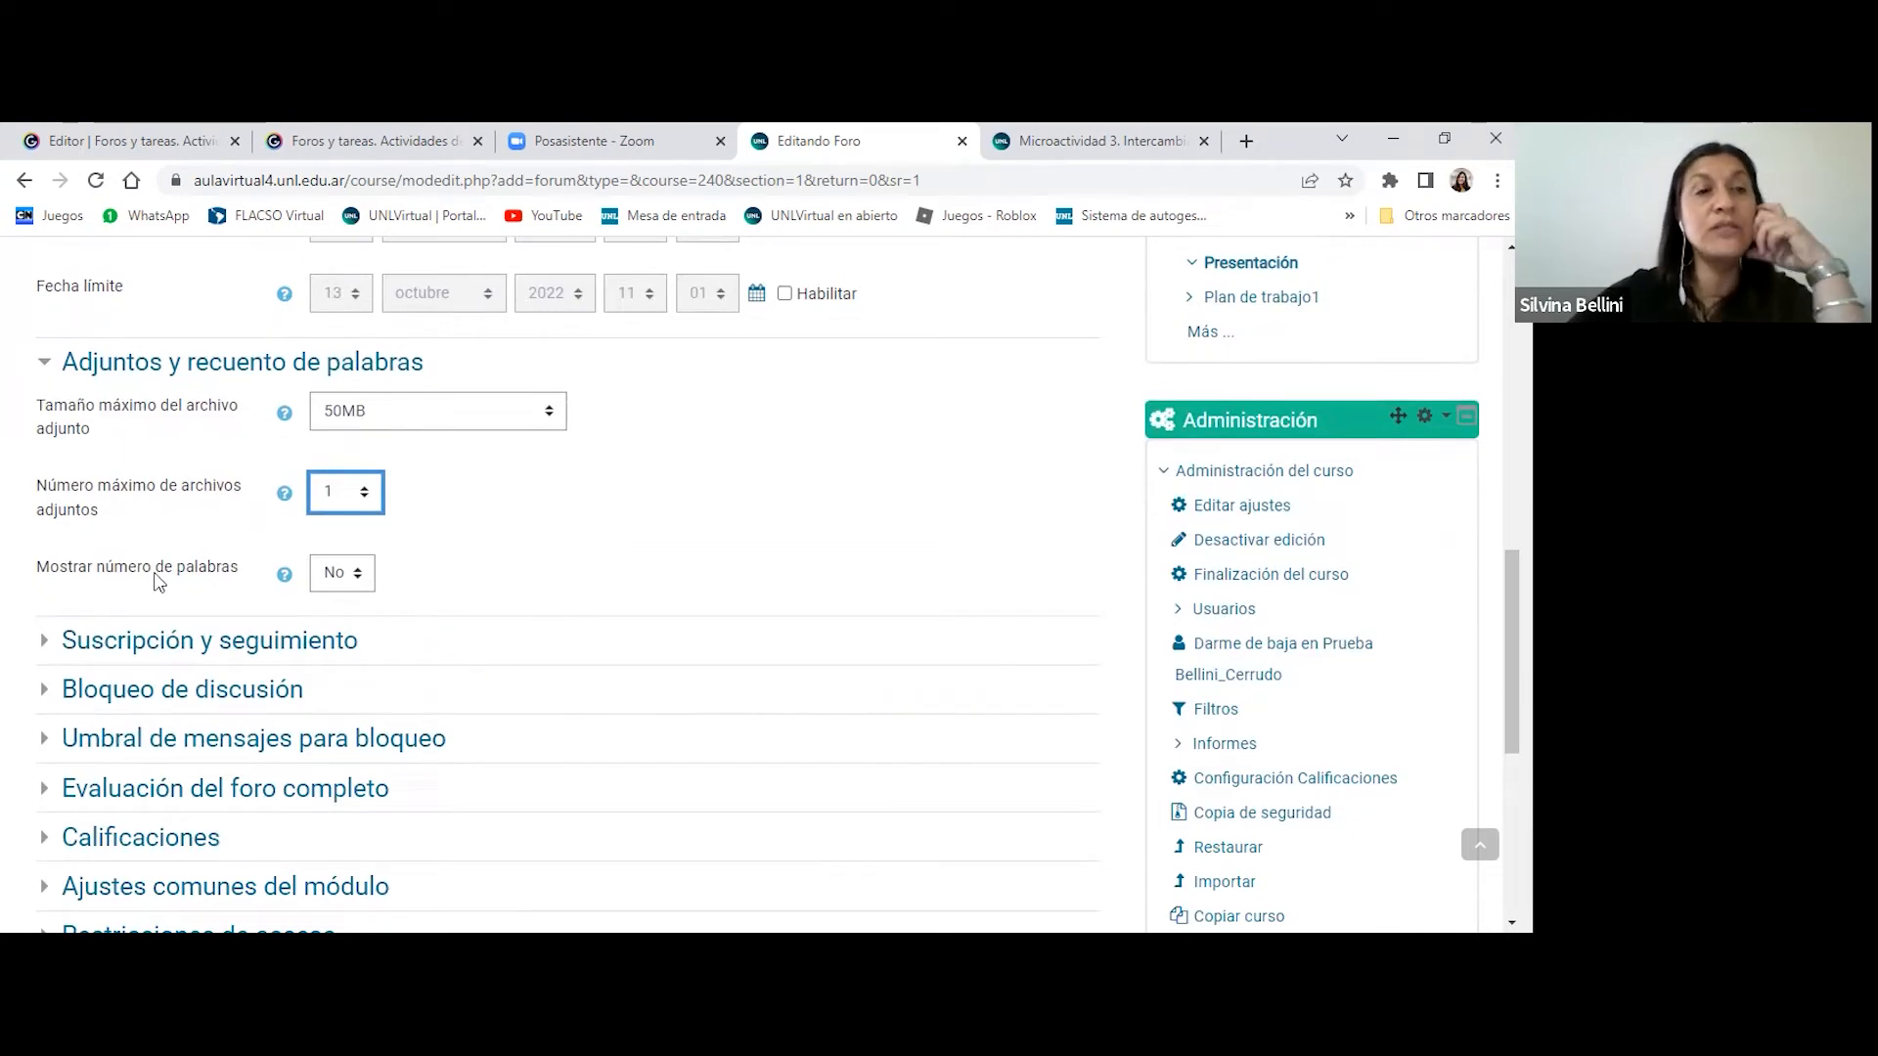
pyautogui.click(354, 581)
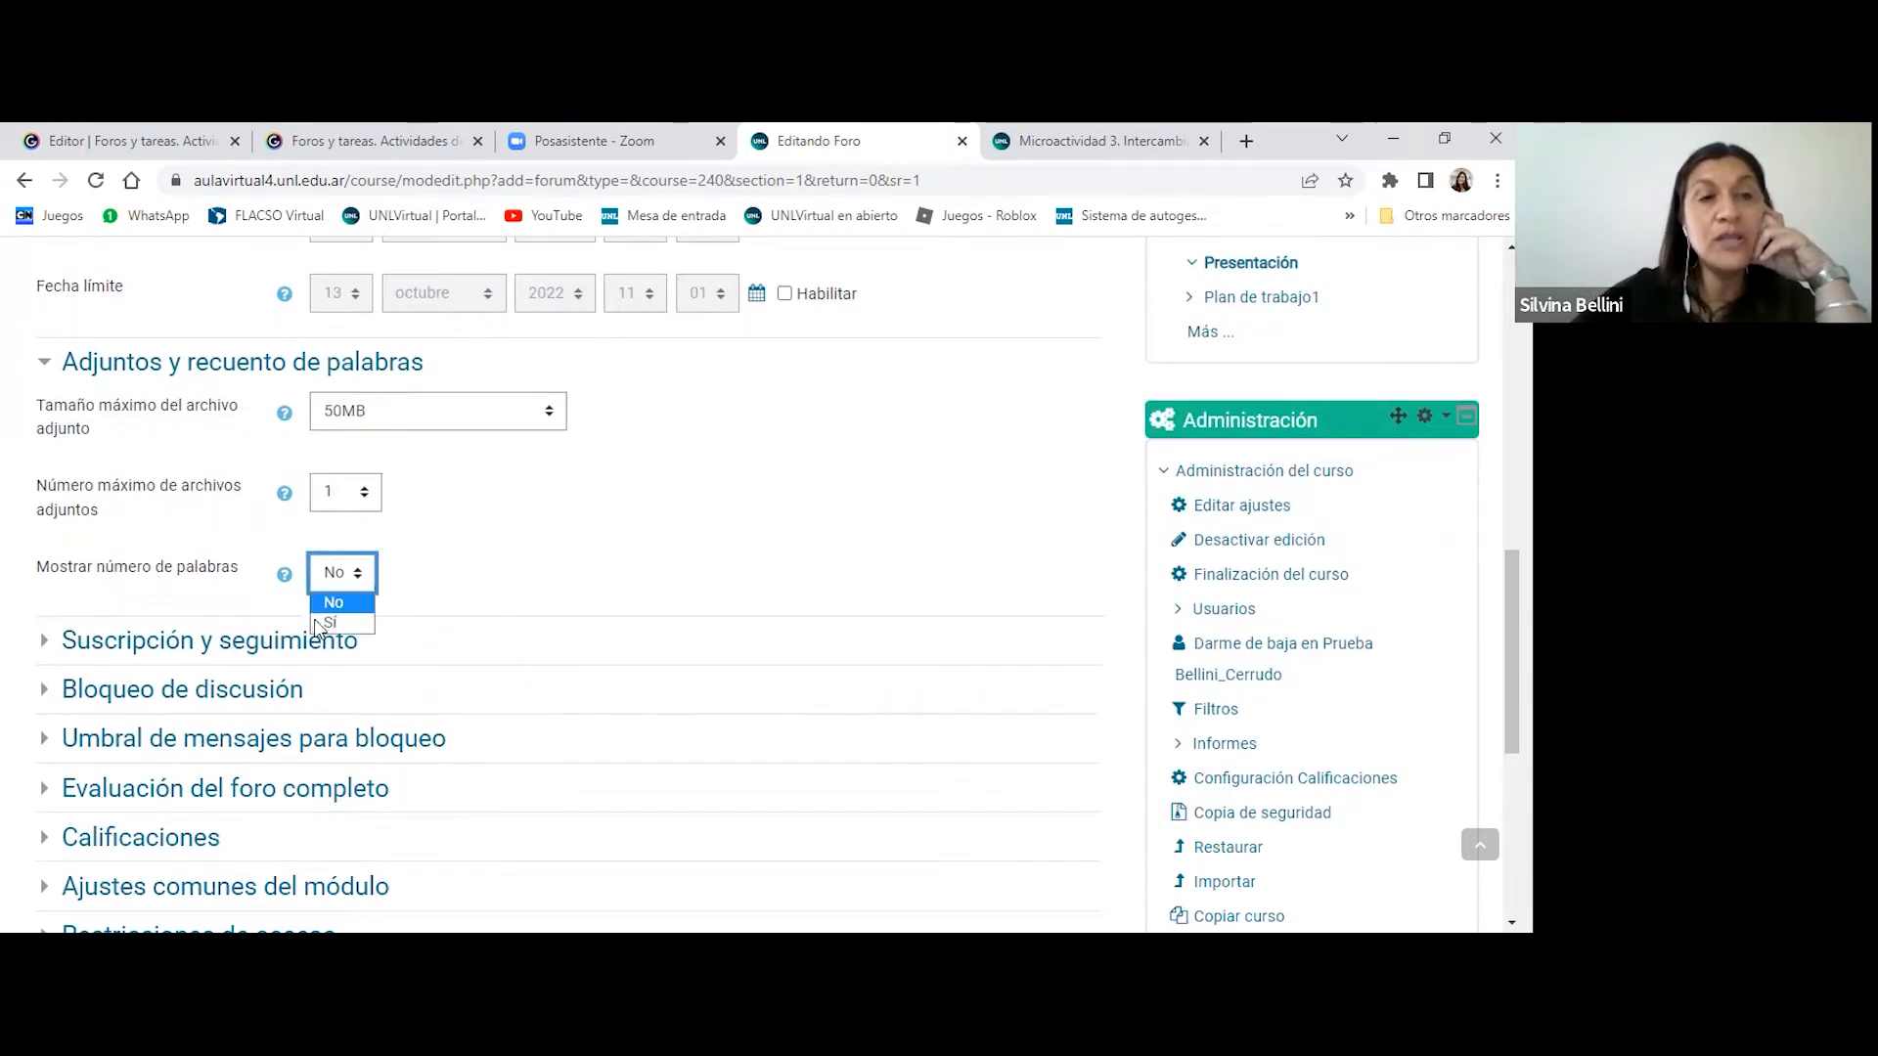
pyautogui.press('Return')
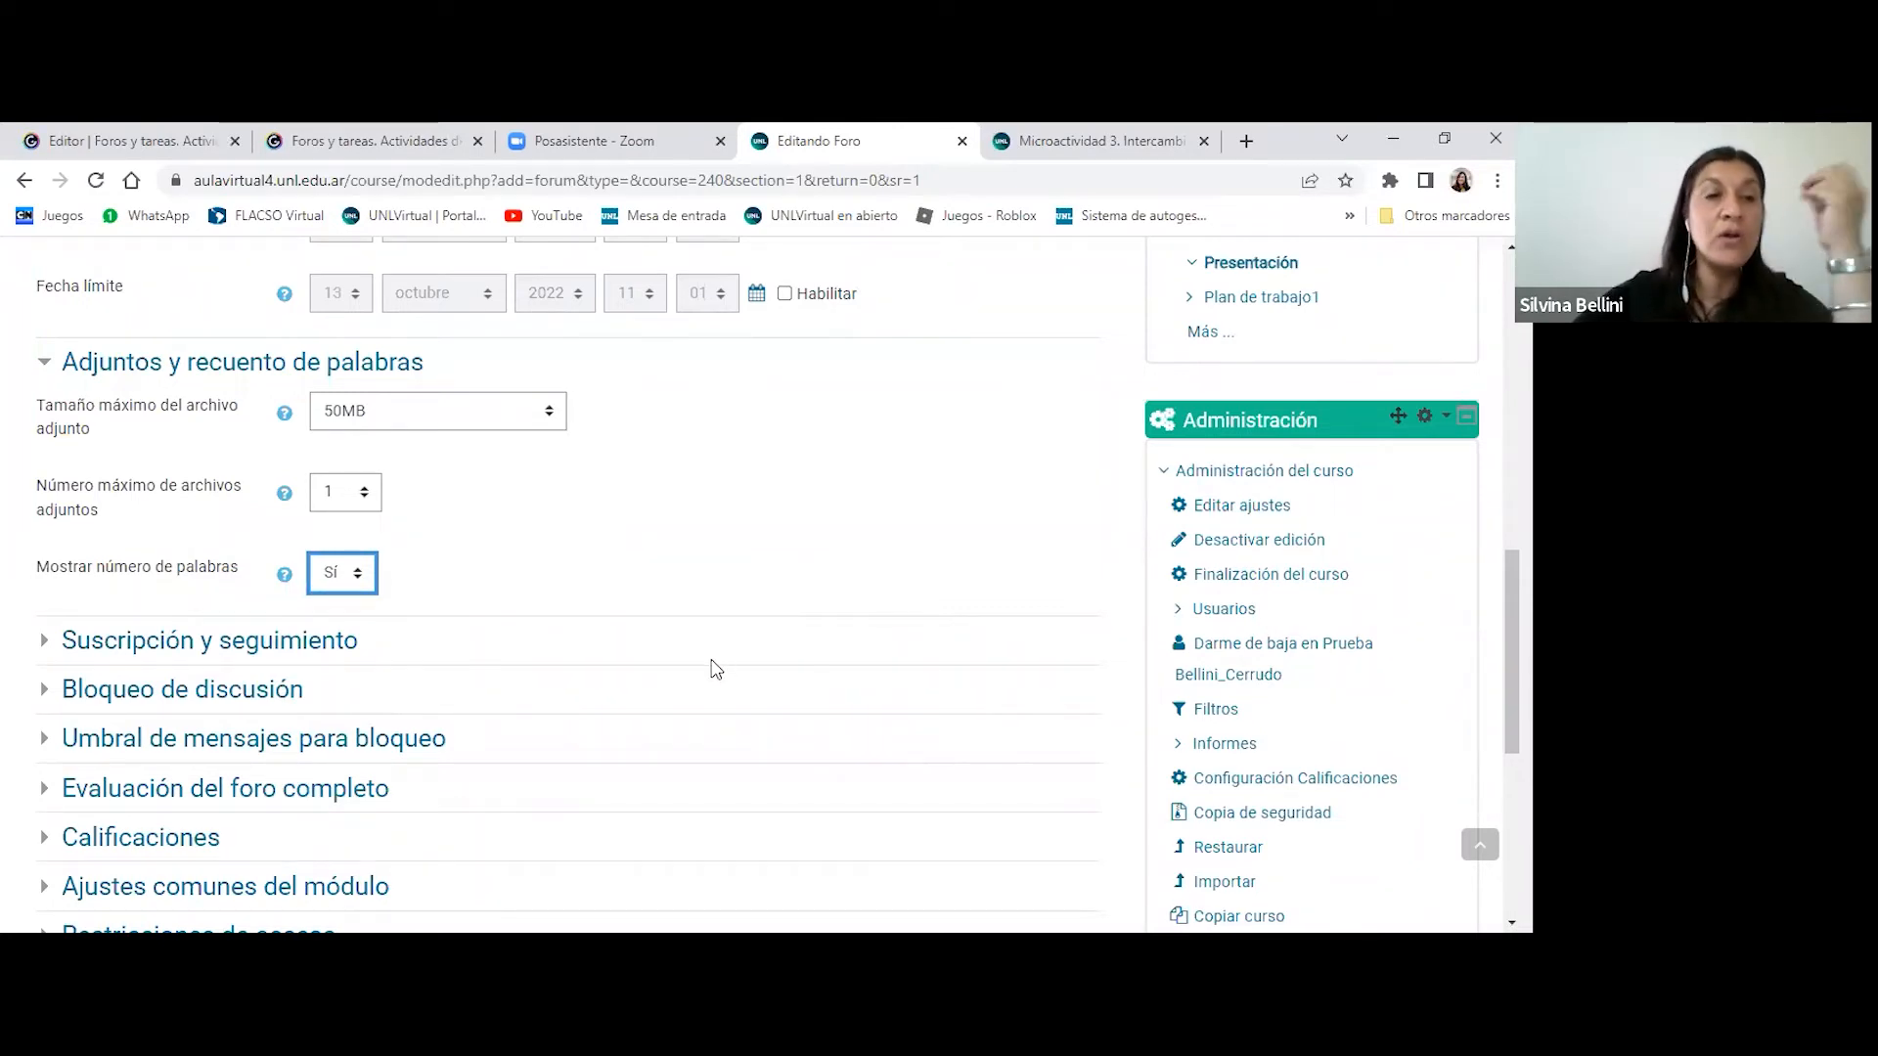
# - Expand Suscripción y seguimiento and Bloqueo de discusión to review the subscription, read tracking and discussion locking options
pyautogui.scroll(-2, 858, 697)
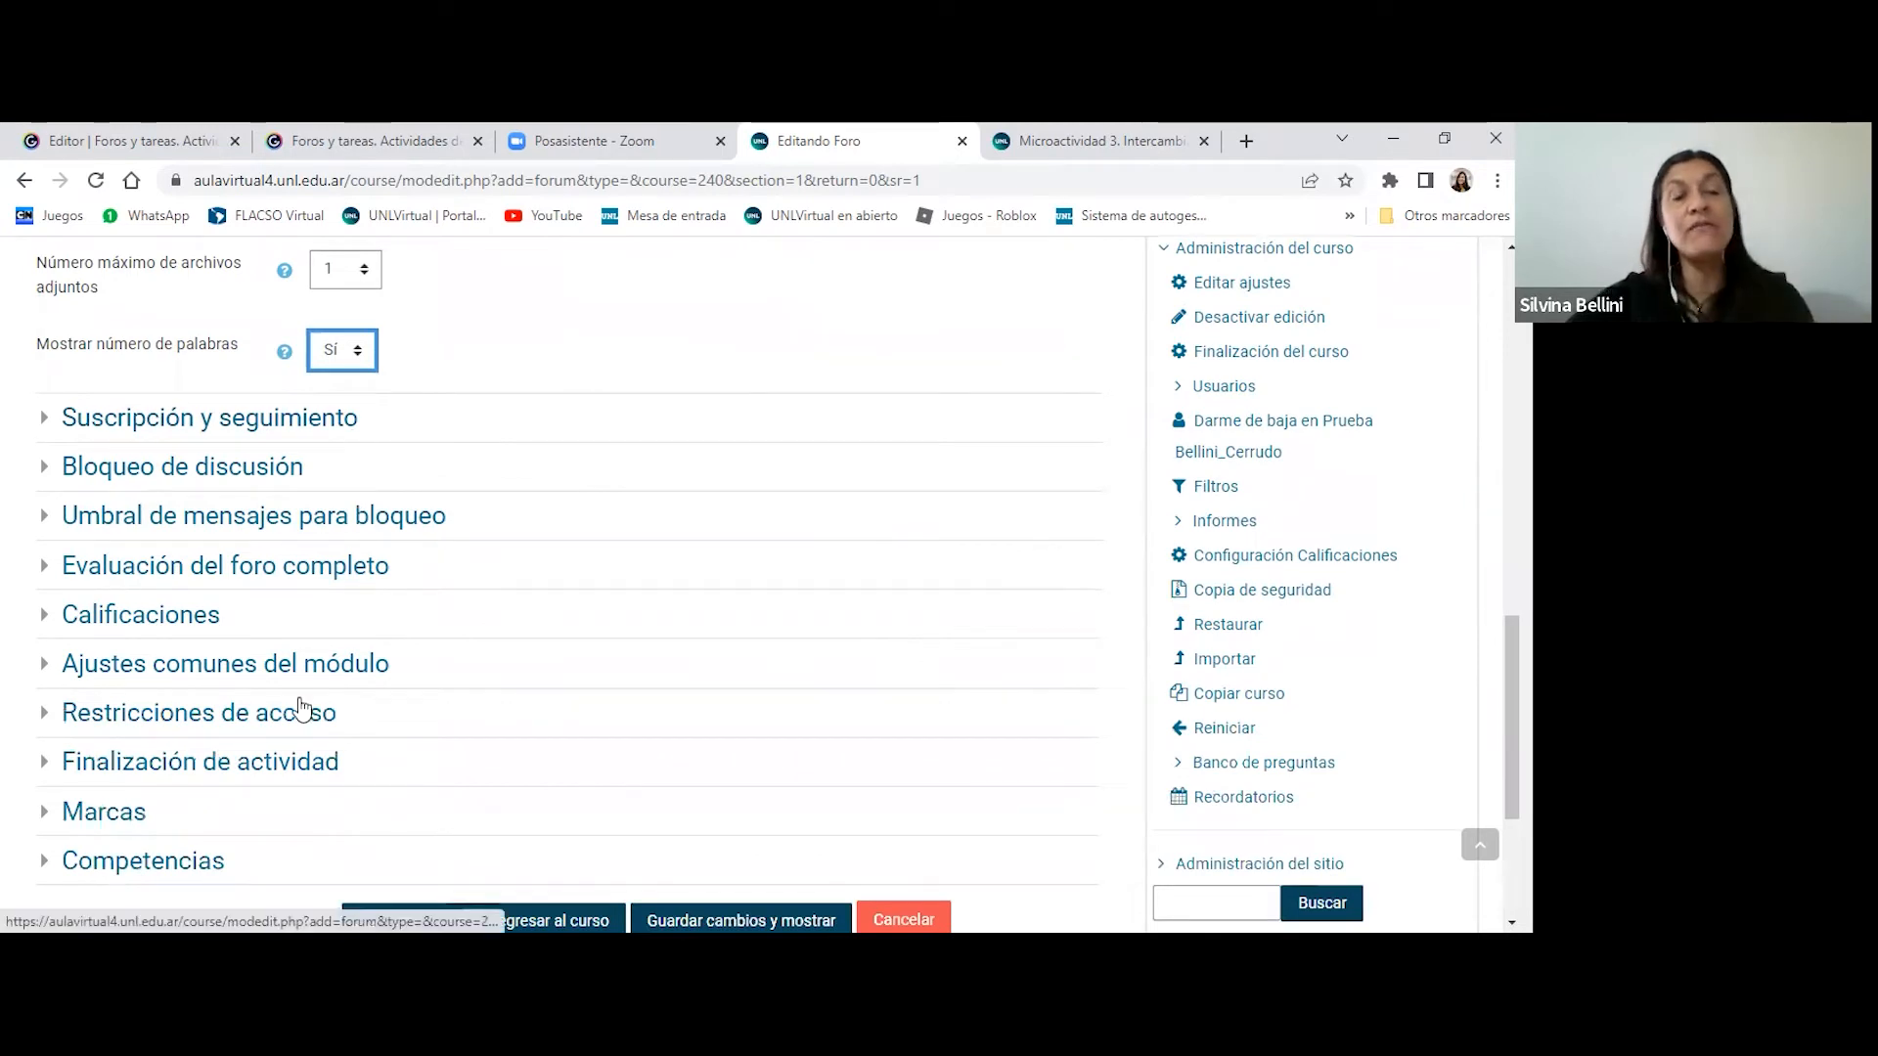
pyautogui.click(257, 421)
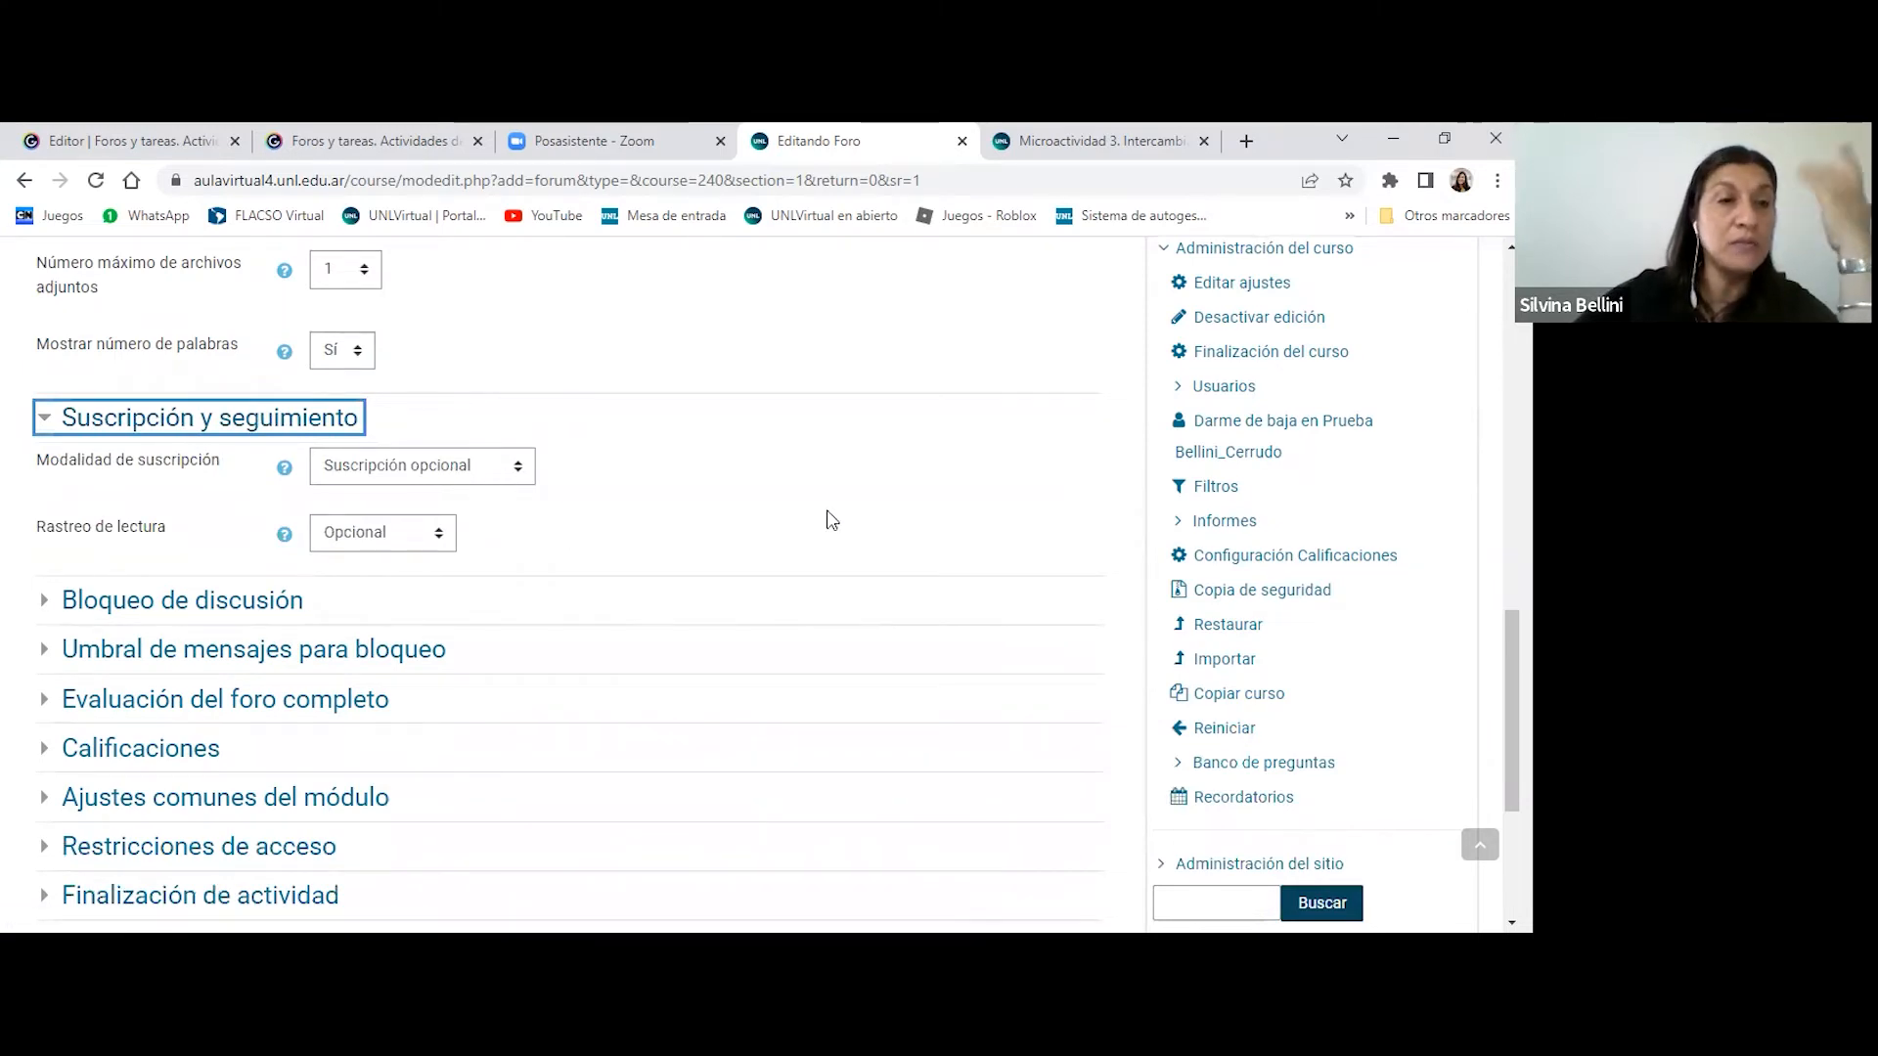
pyautogui.scroll(-1, 728, 473)
pyautogui.click(245, 489)
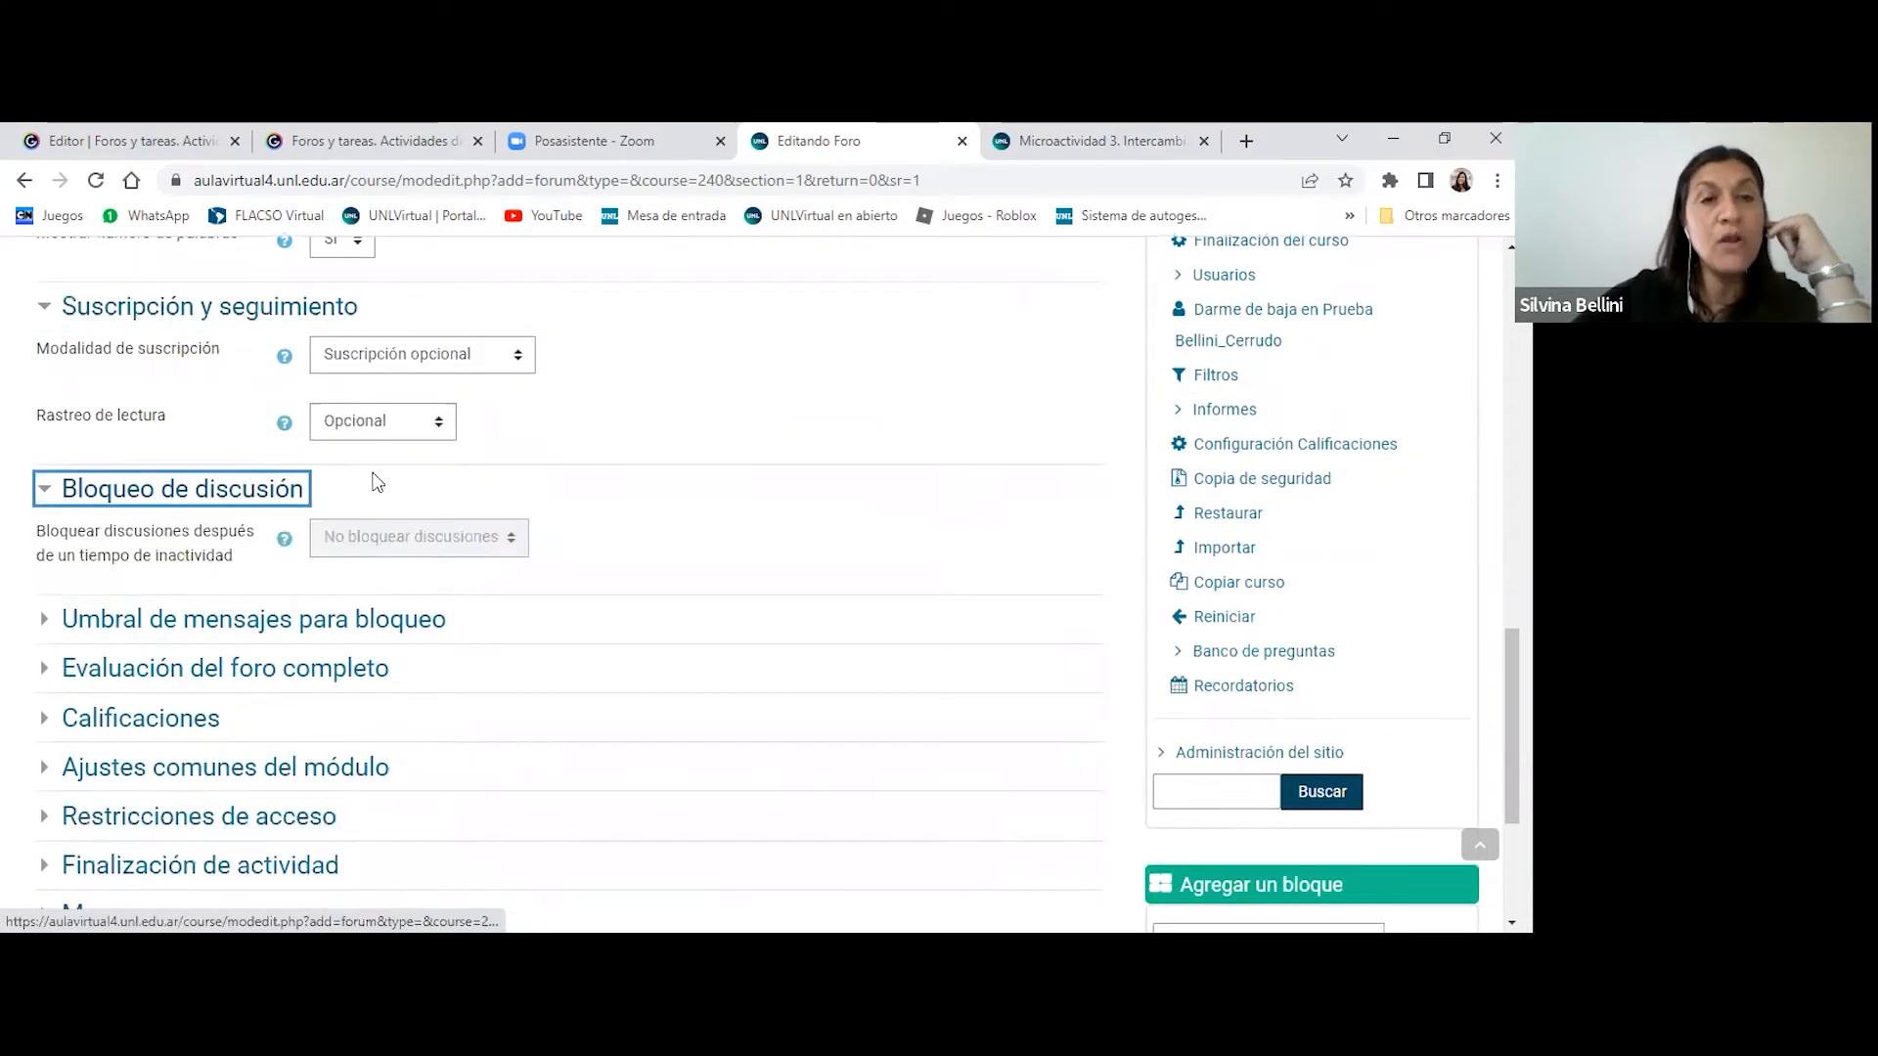
pyautogui.scroll(-1, 702, 469)
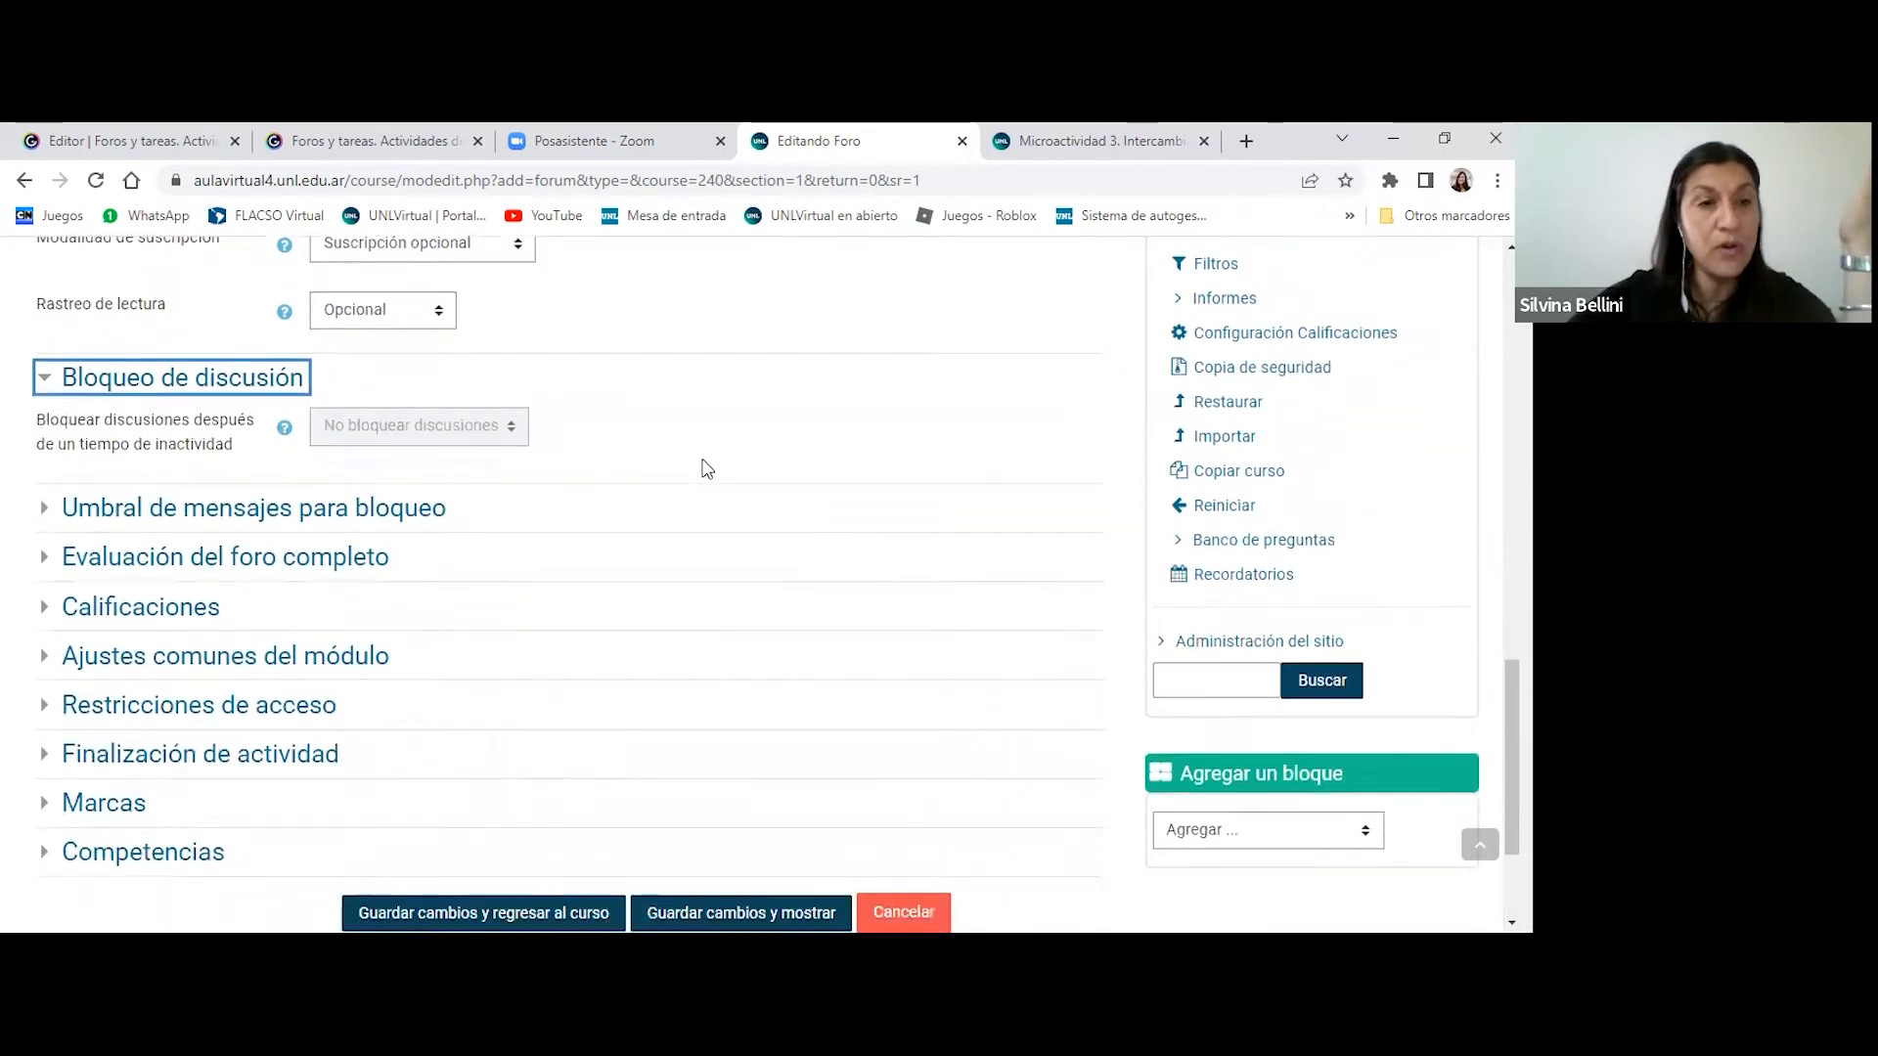
pyautogui.scroll(-1, 702, 469)
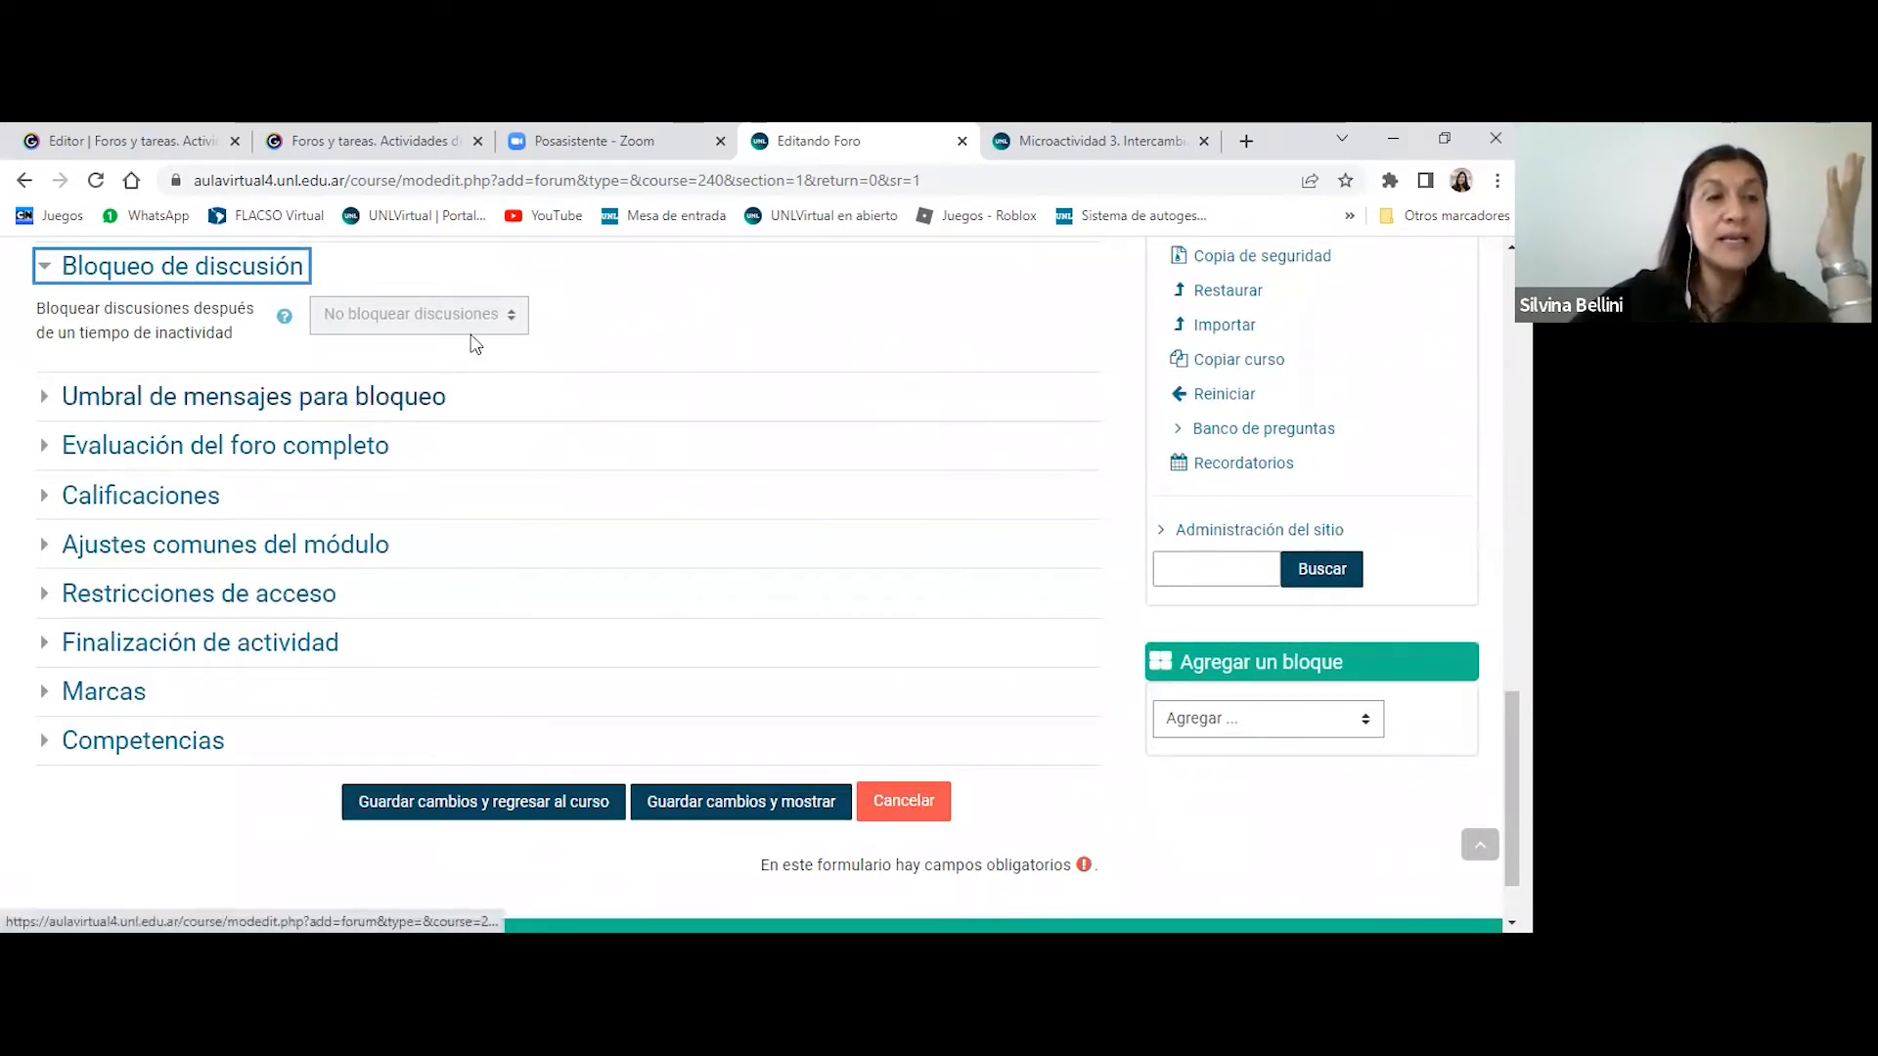
# - Expand the forum's Calificaciones settings and set Tipo de consolidación to Calificación máxima
pyautogui.click(137, 505)
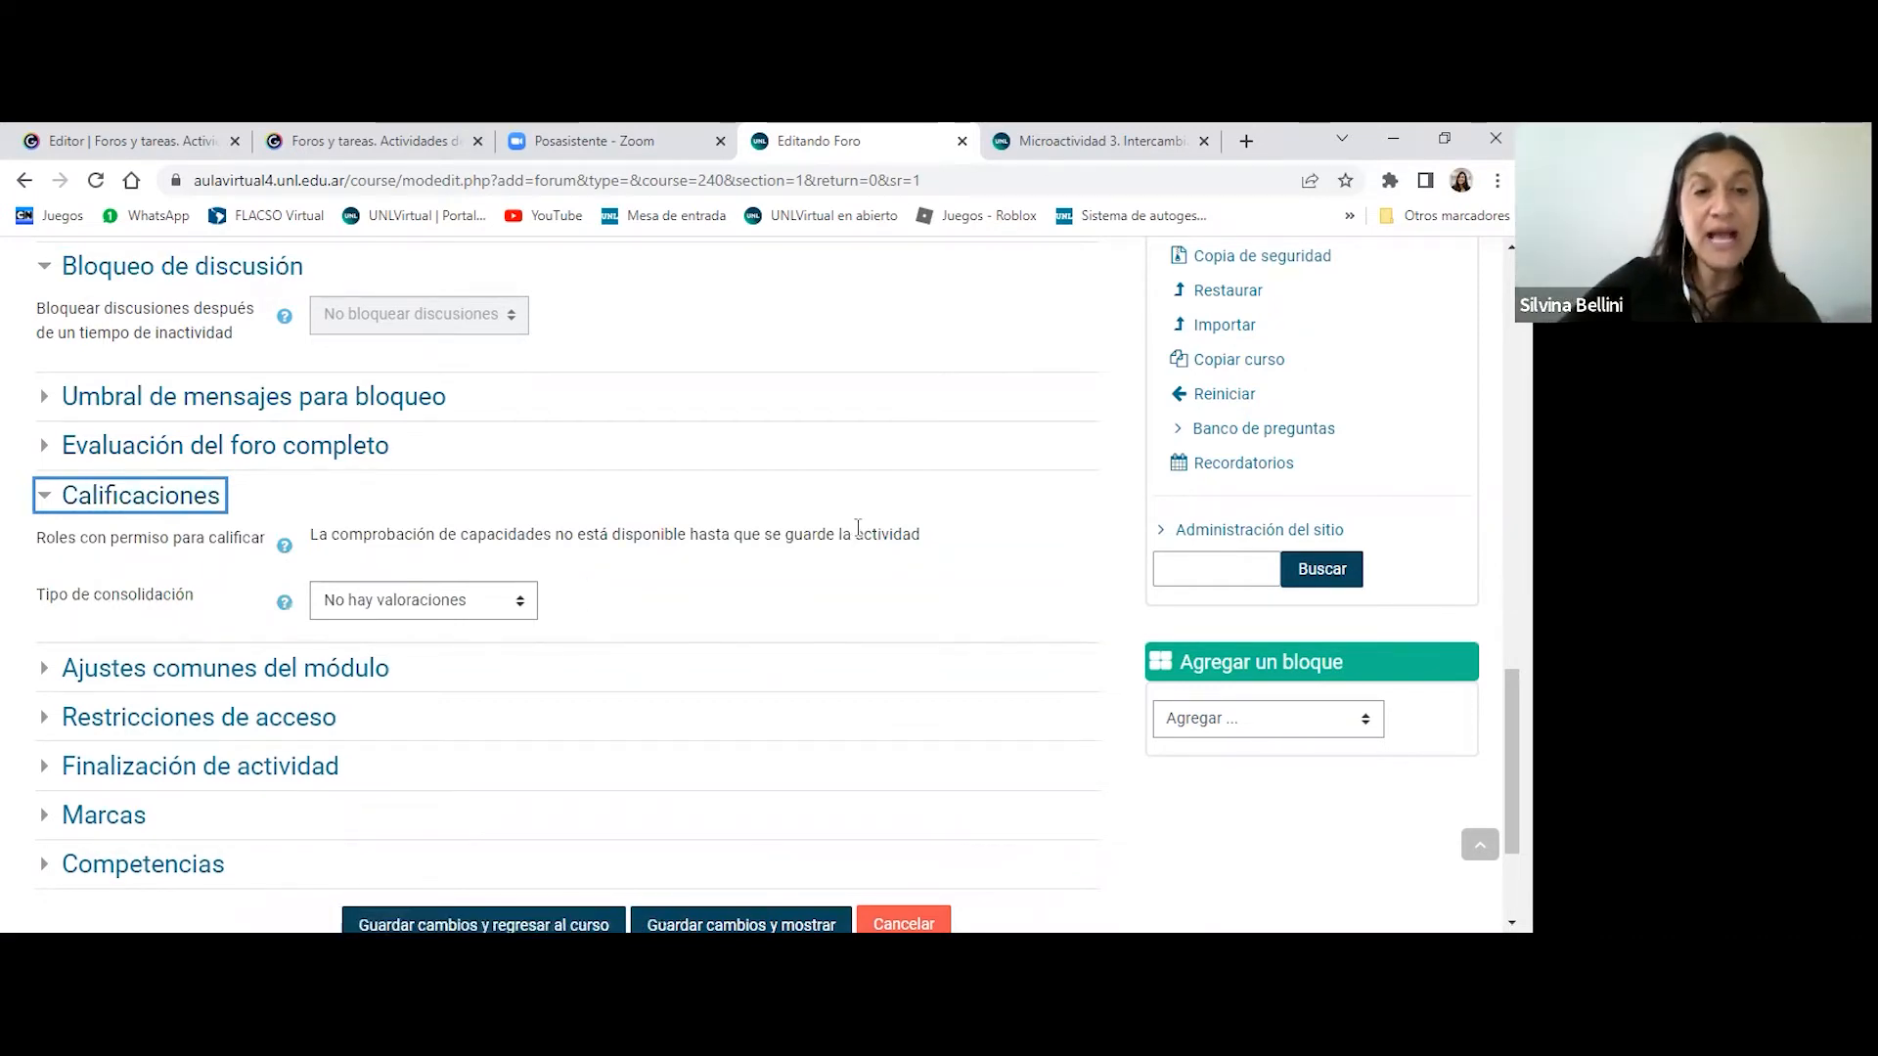
pyautogui.scroll(-1, 857, 528)
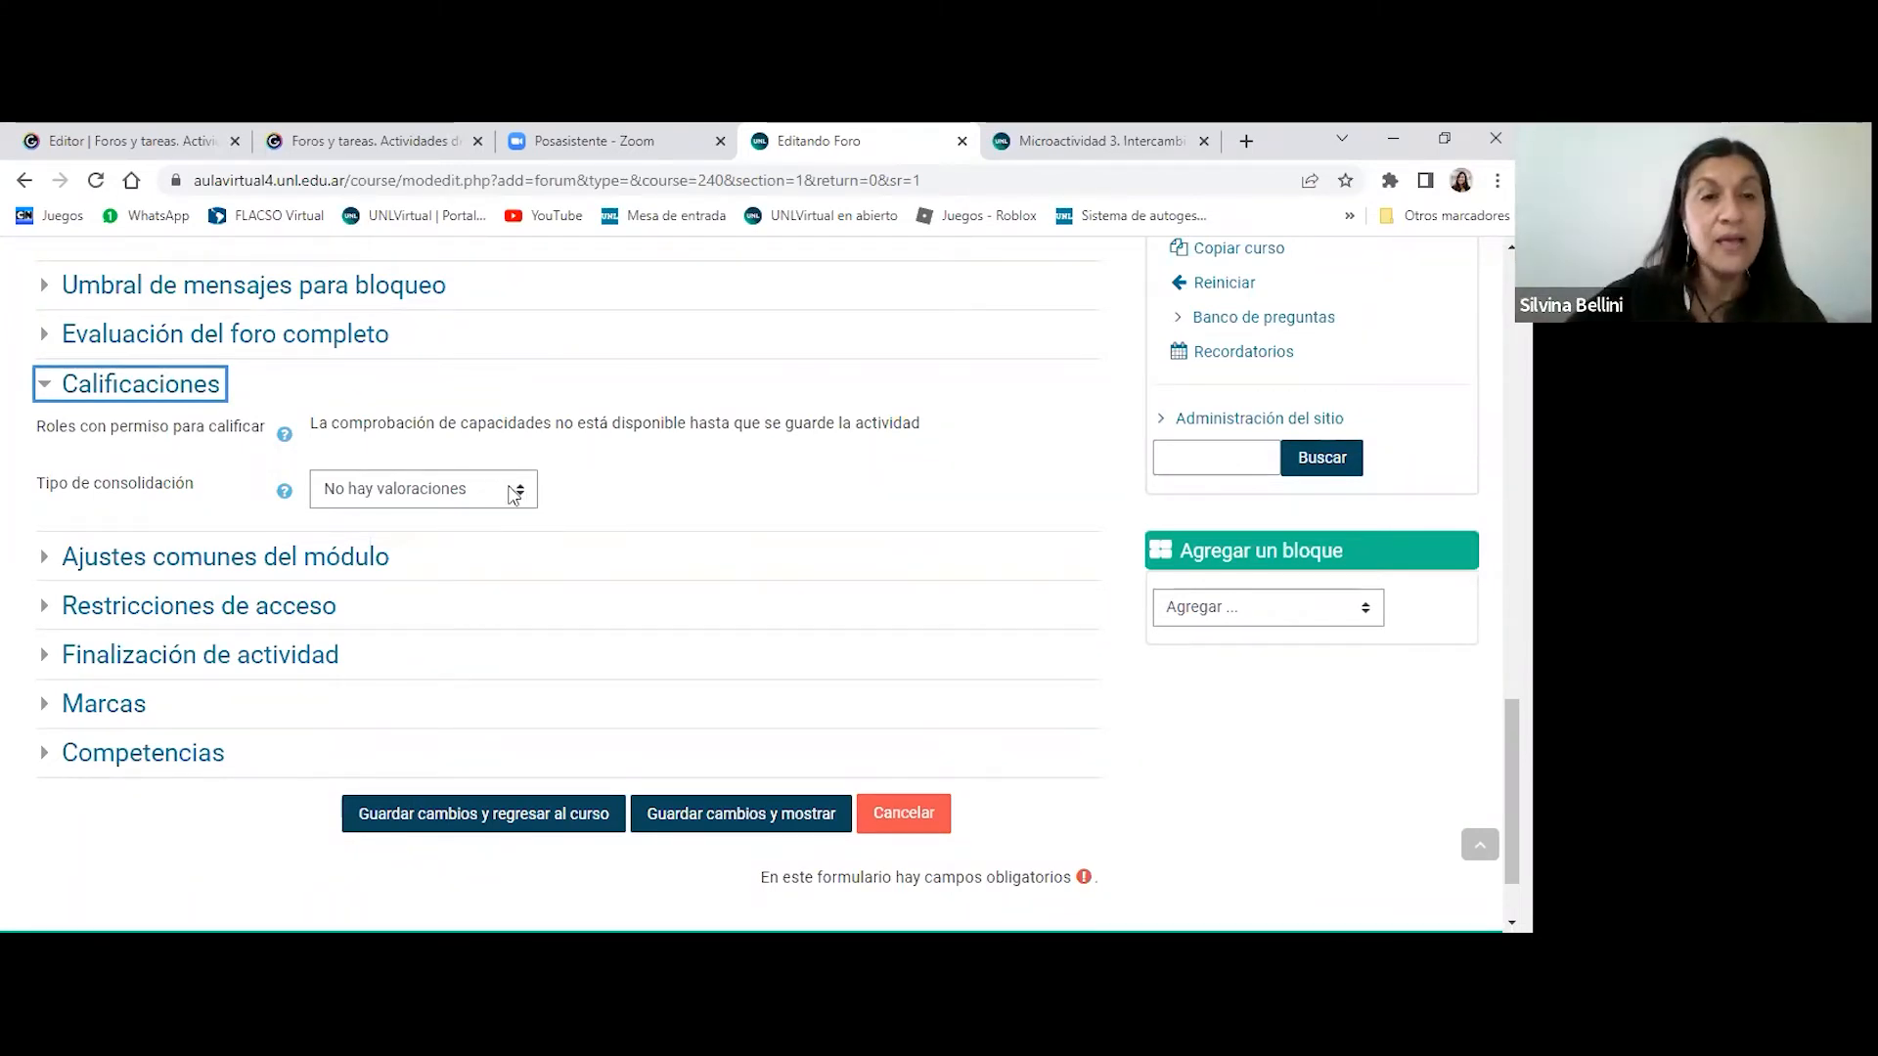
pyautogui.click(513, 492)
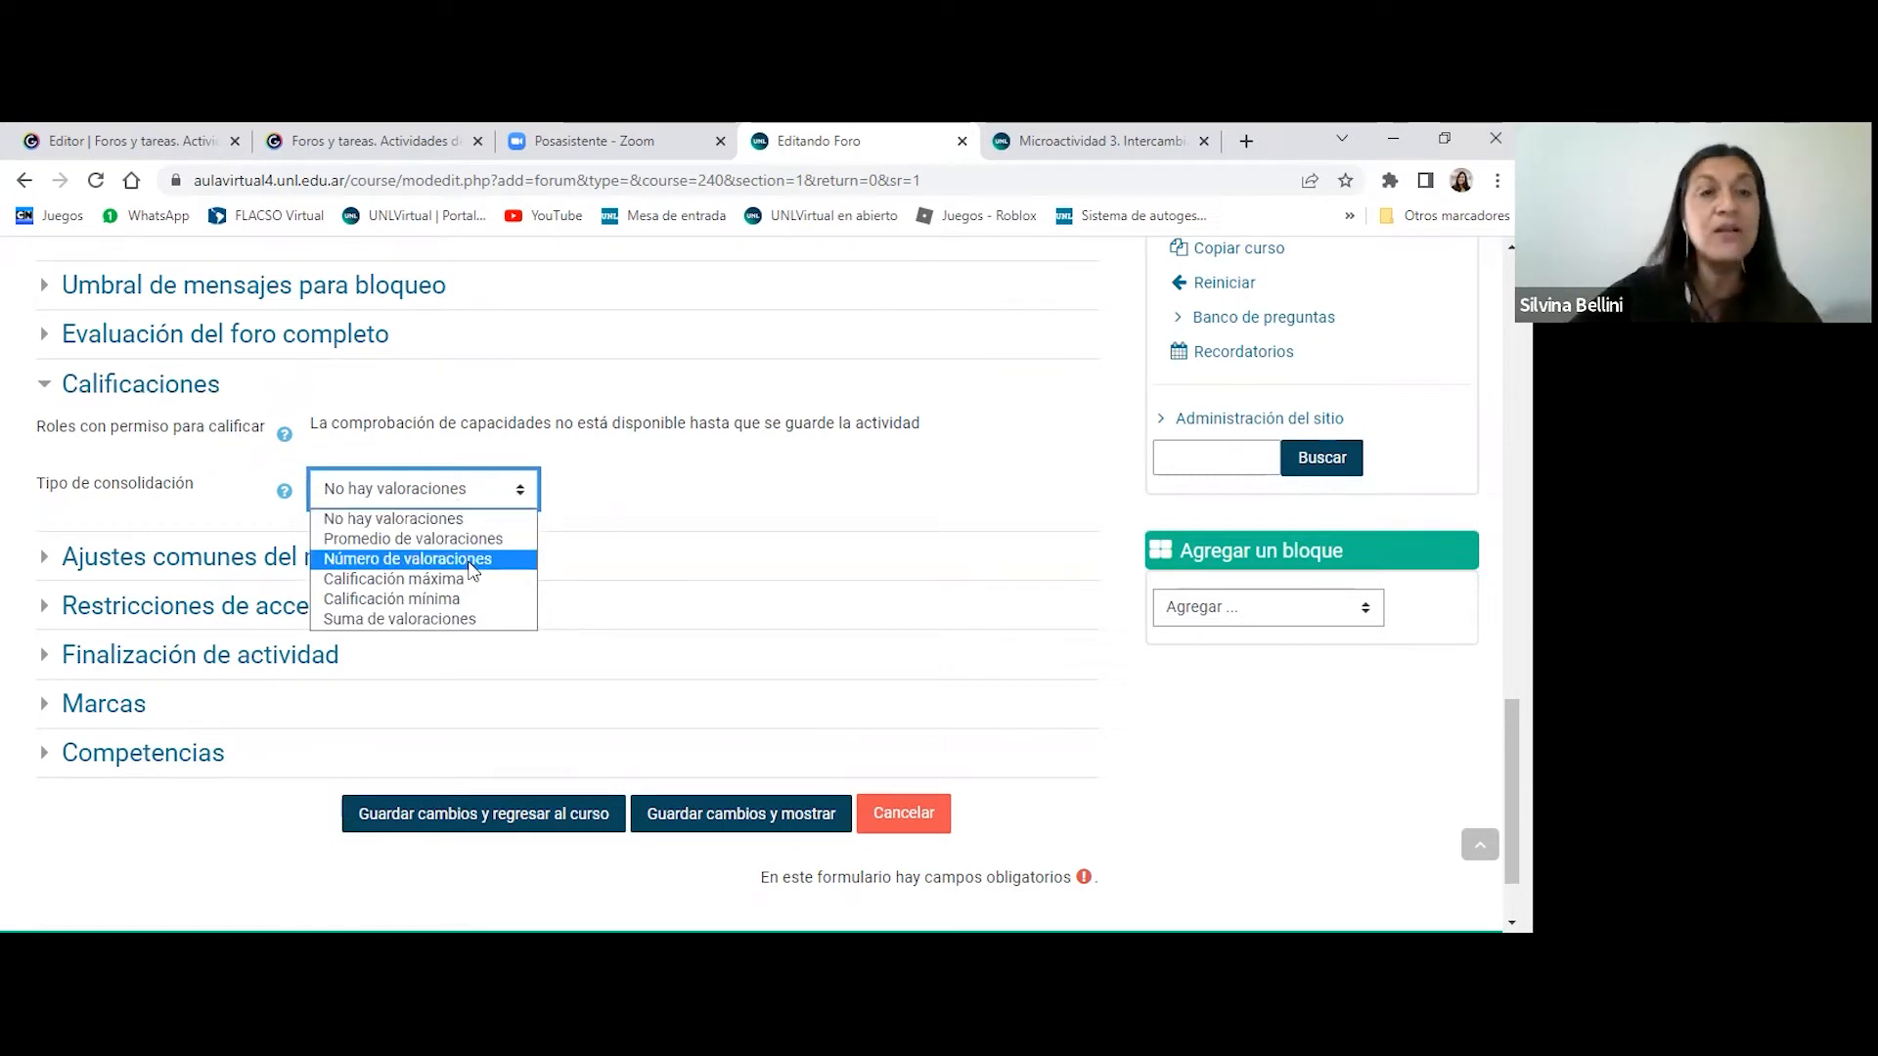
pyautogui.click(470, 577)
# - Set the grading type to Escala and choose the Entrega scale for the forum's ratings
pyautogui.scroll(-1, 775, 557)
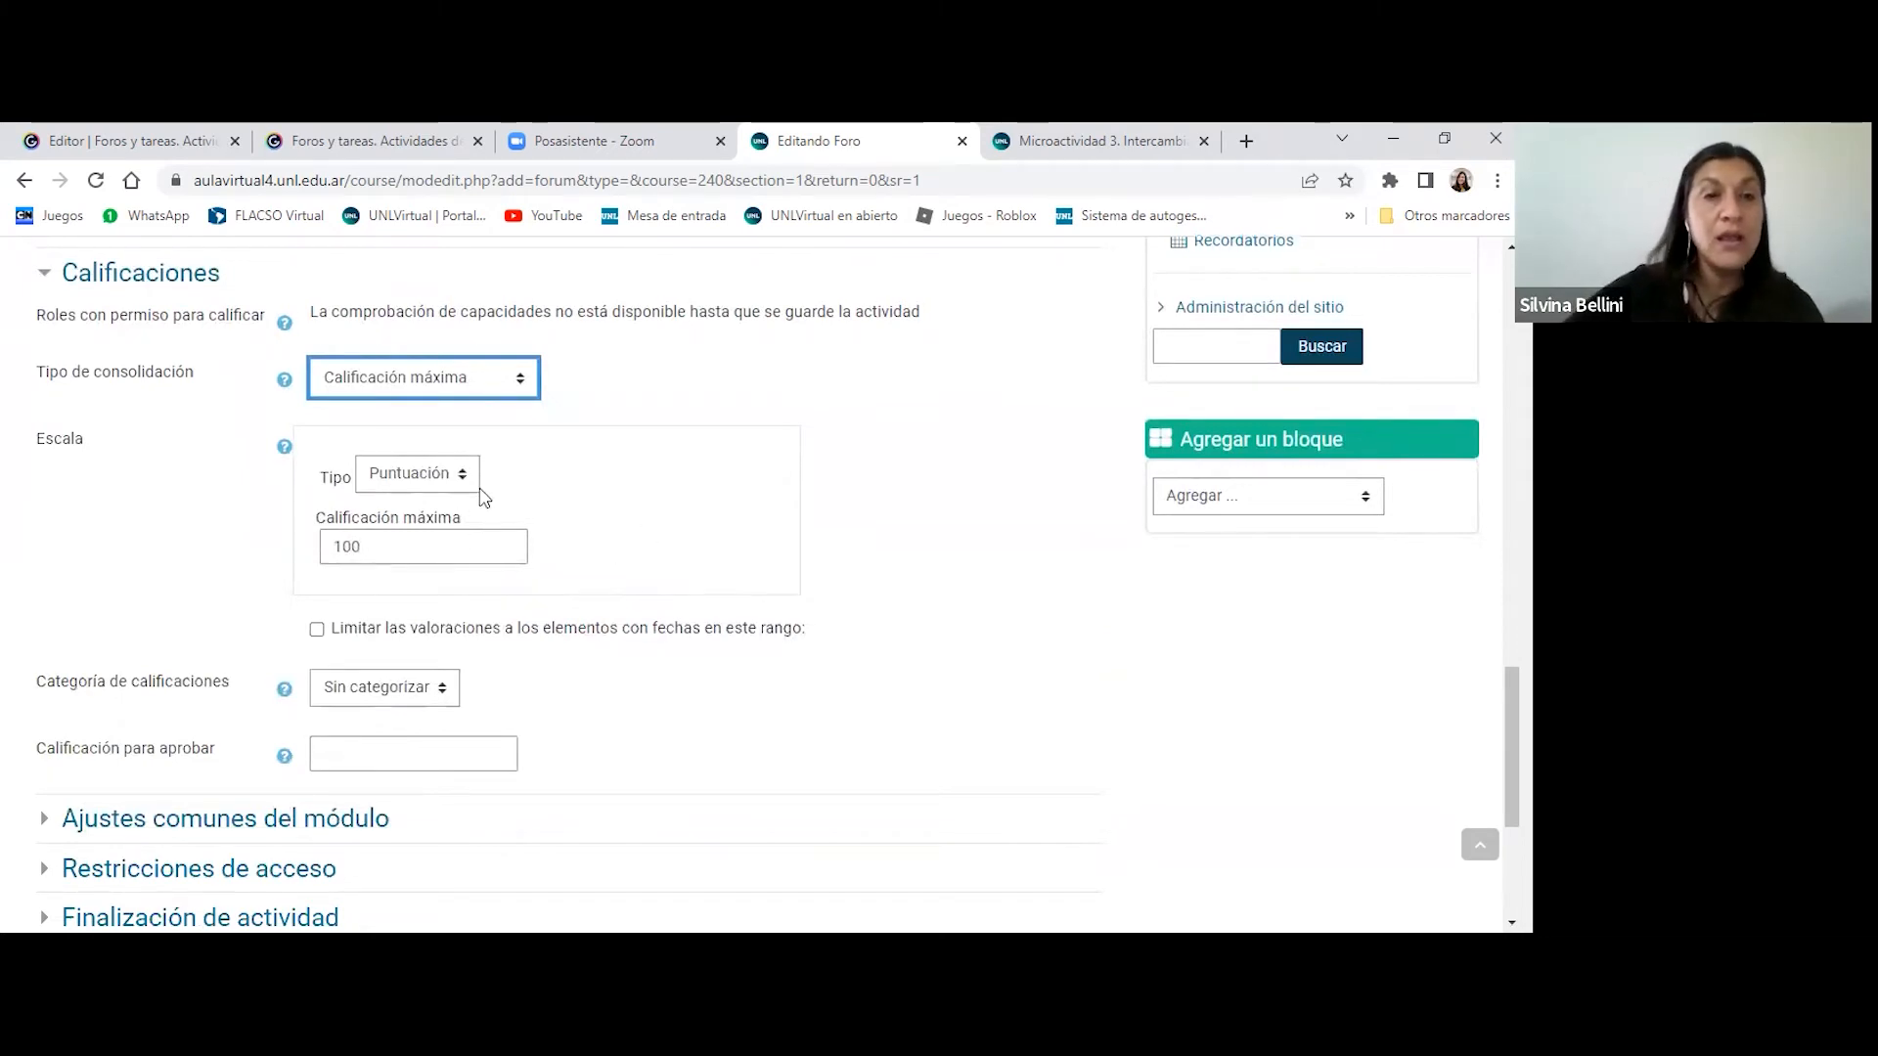
pyautogui.click(467, 480)
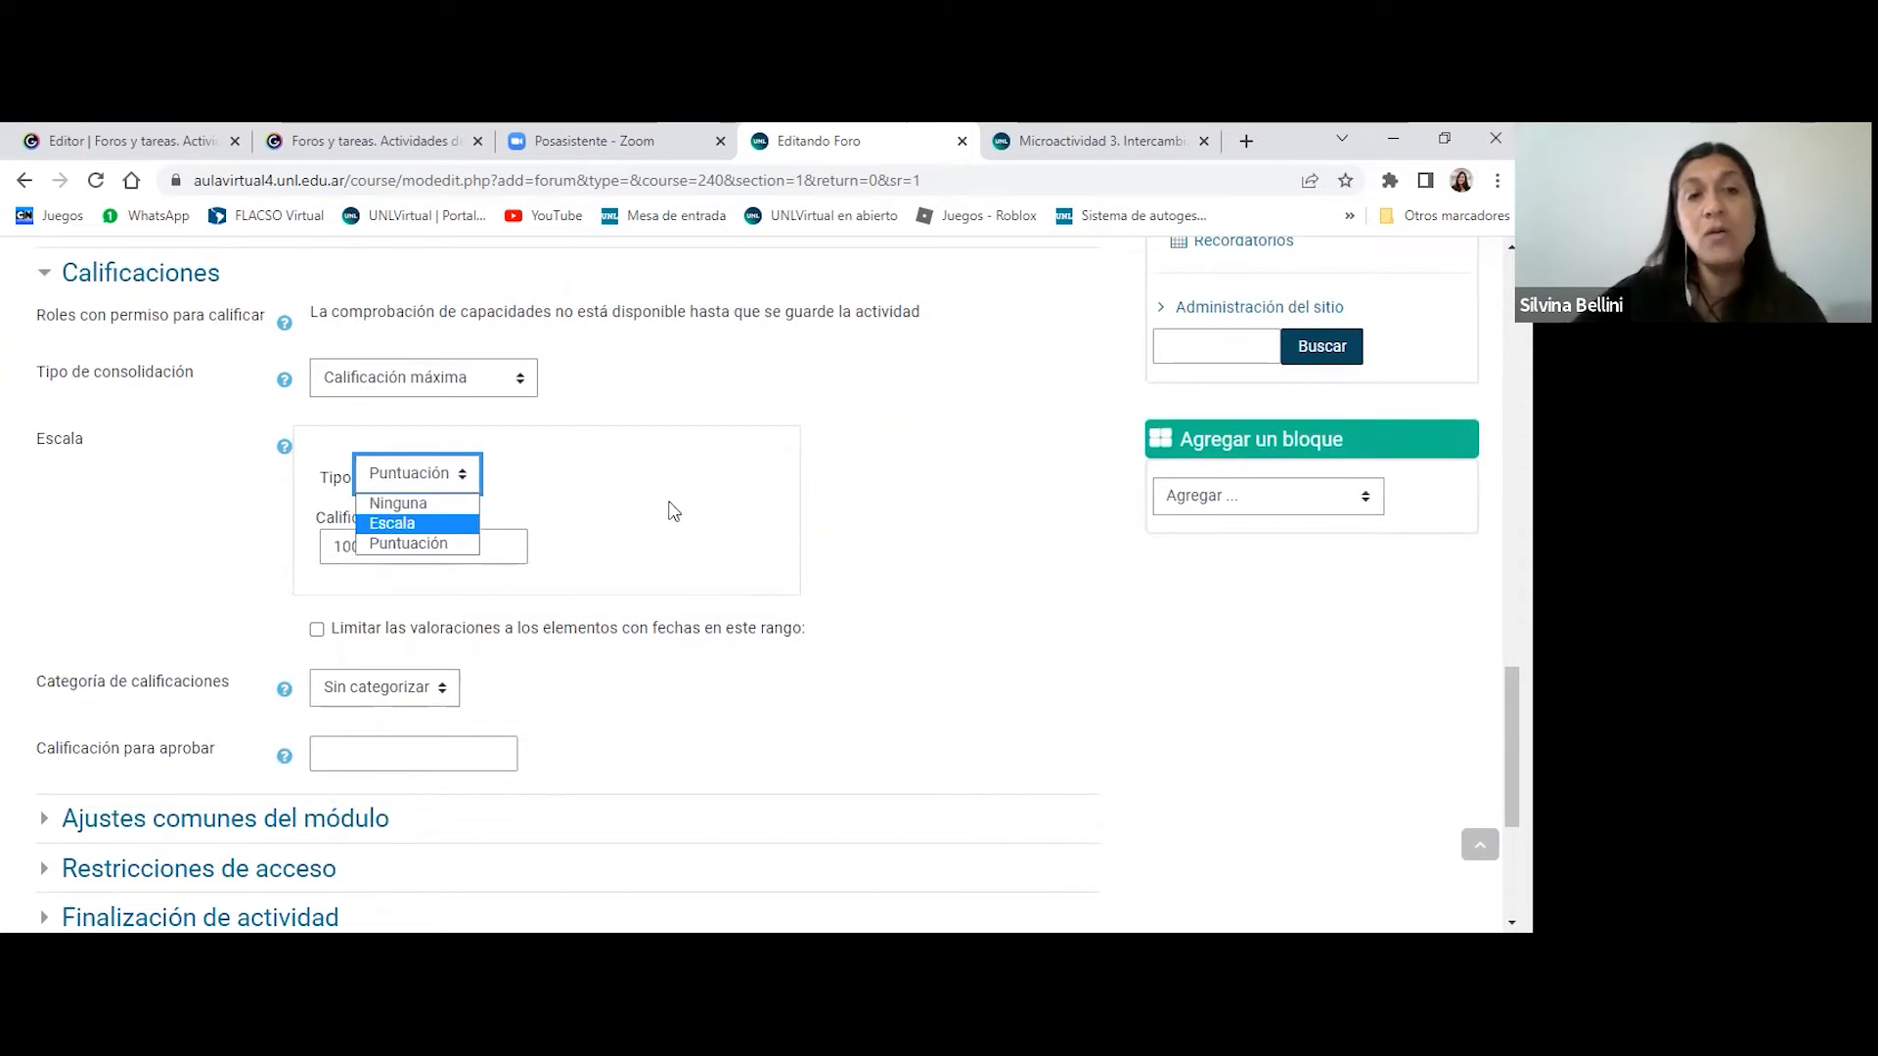
pyautogui.click(459, 479)
pyautogui.click(460, 480)
pyautogui.click(413, 526)
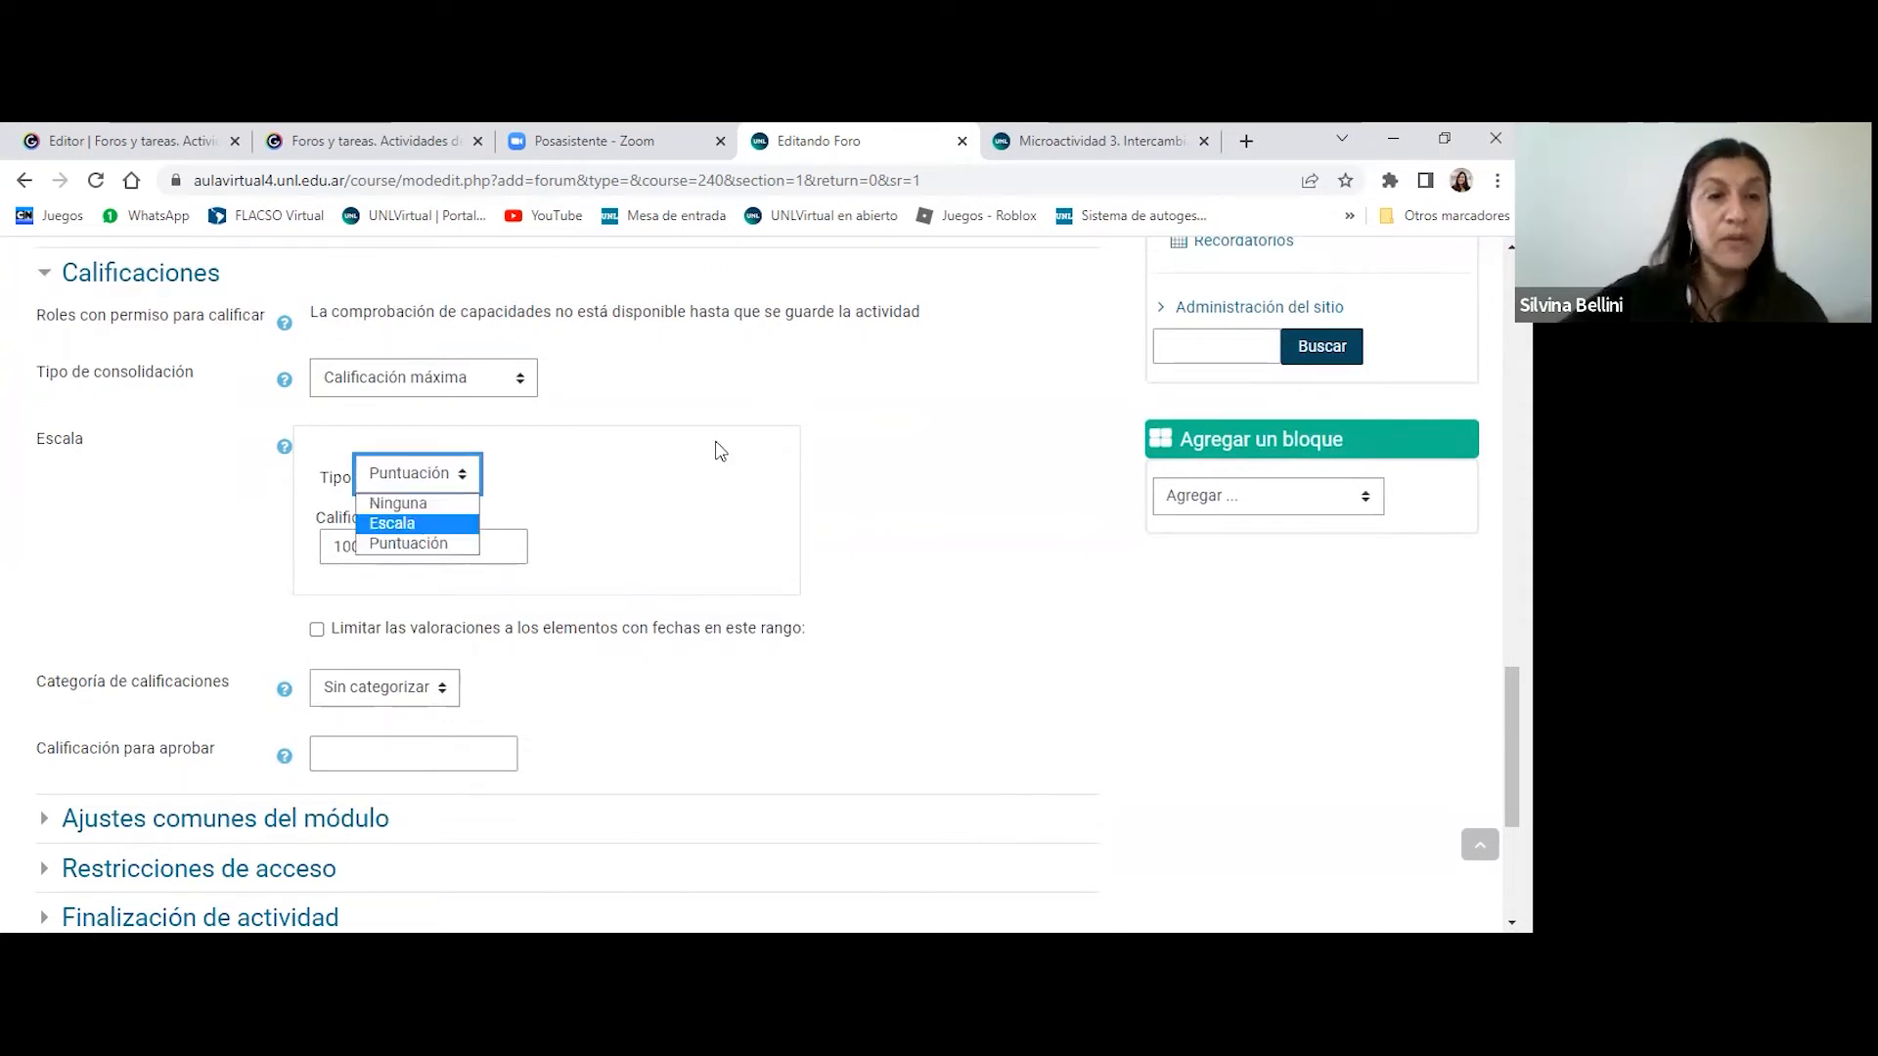
pyautogui.click(674, 539)
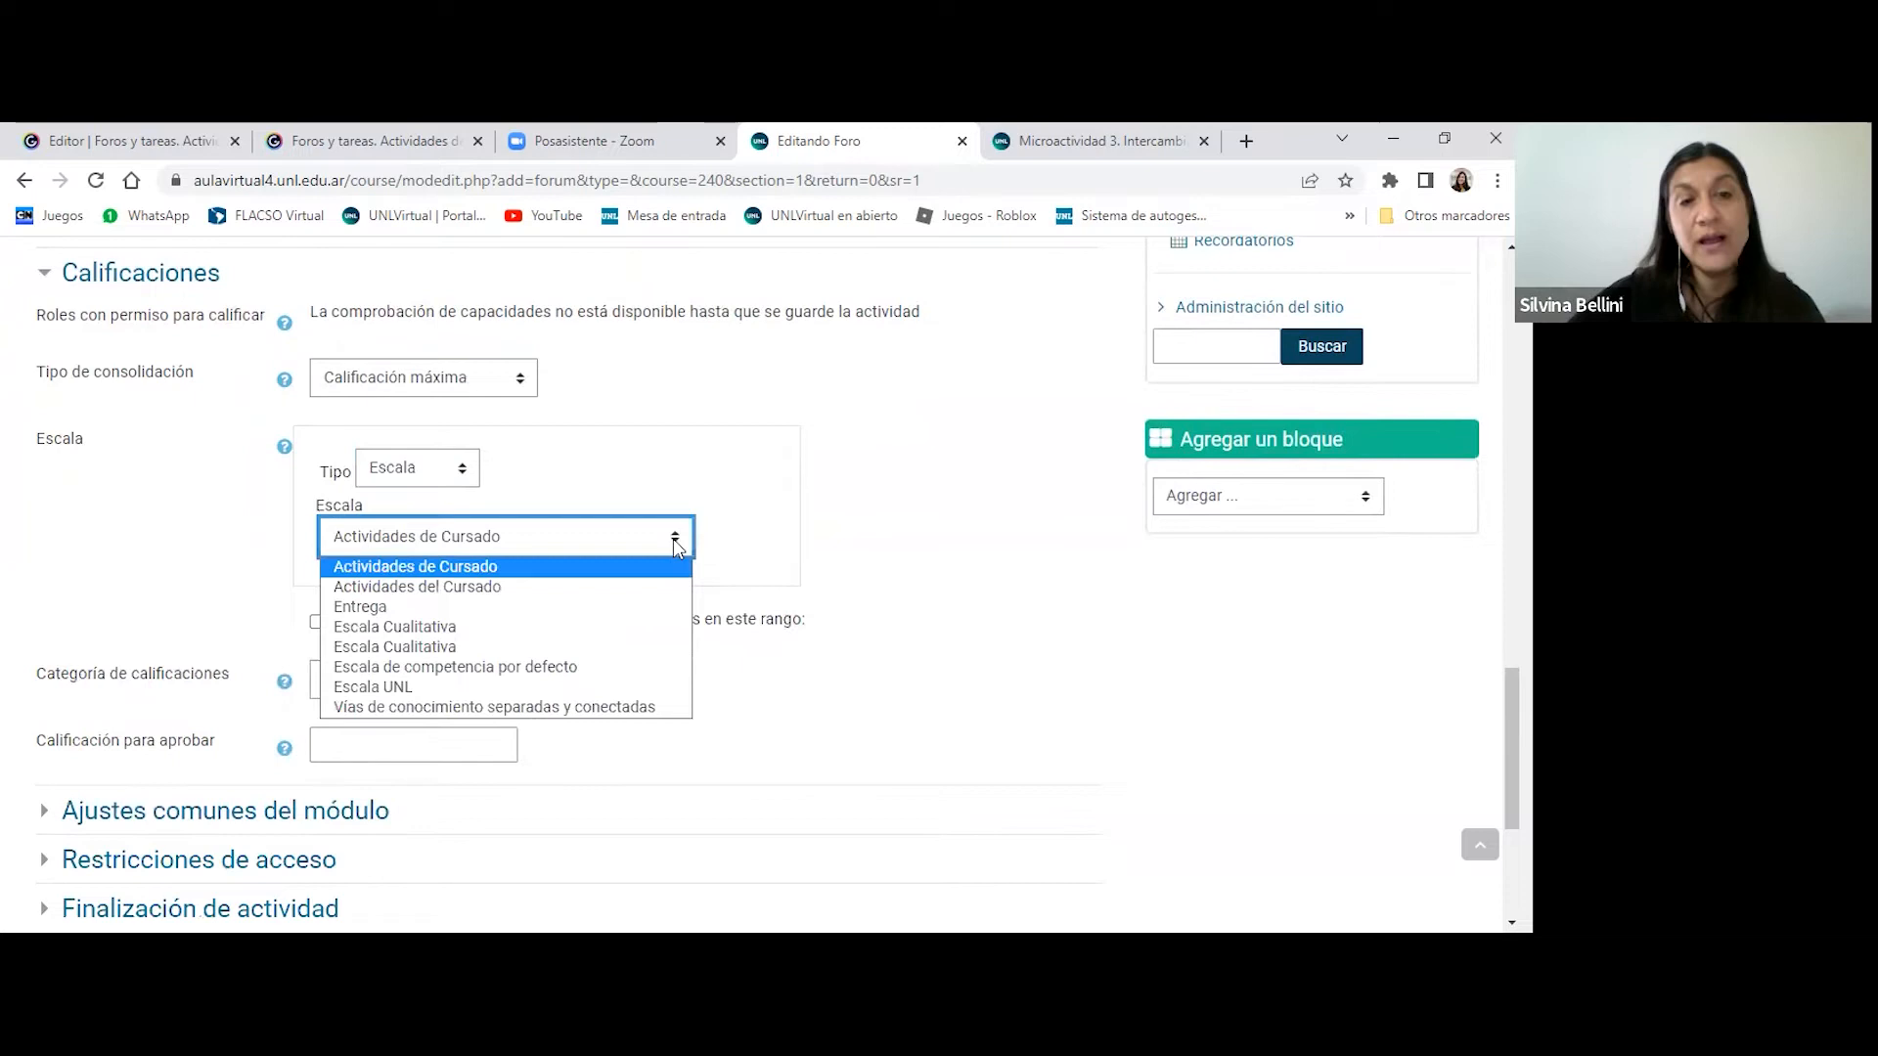
pyautogui.click(416, 613)
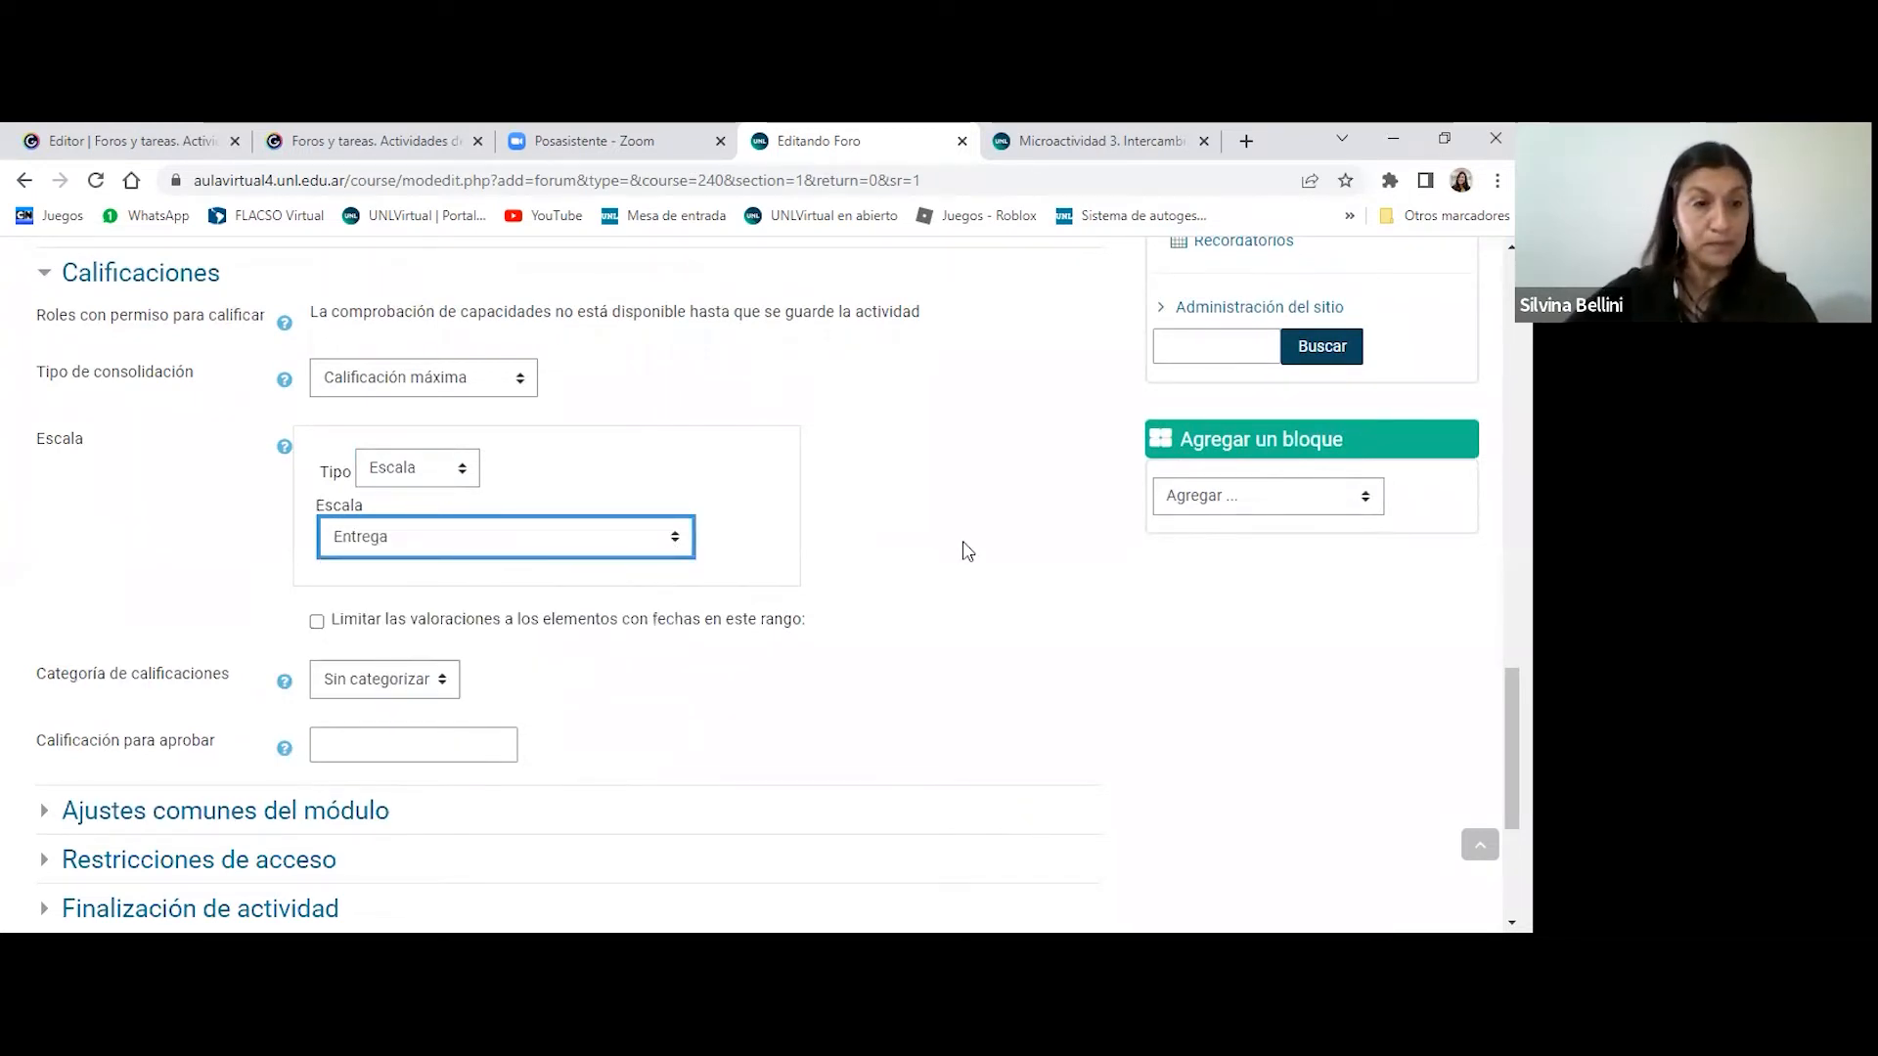
# - Expand Ajustes comunes del módulo and review the choices for course page availability and group mode
pyautogui.scroll(-1, 964, 548)
pyautogui.scroll(-1, 965, 552)
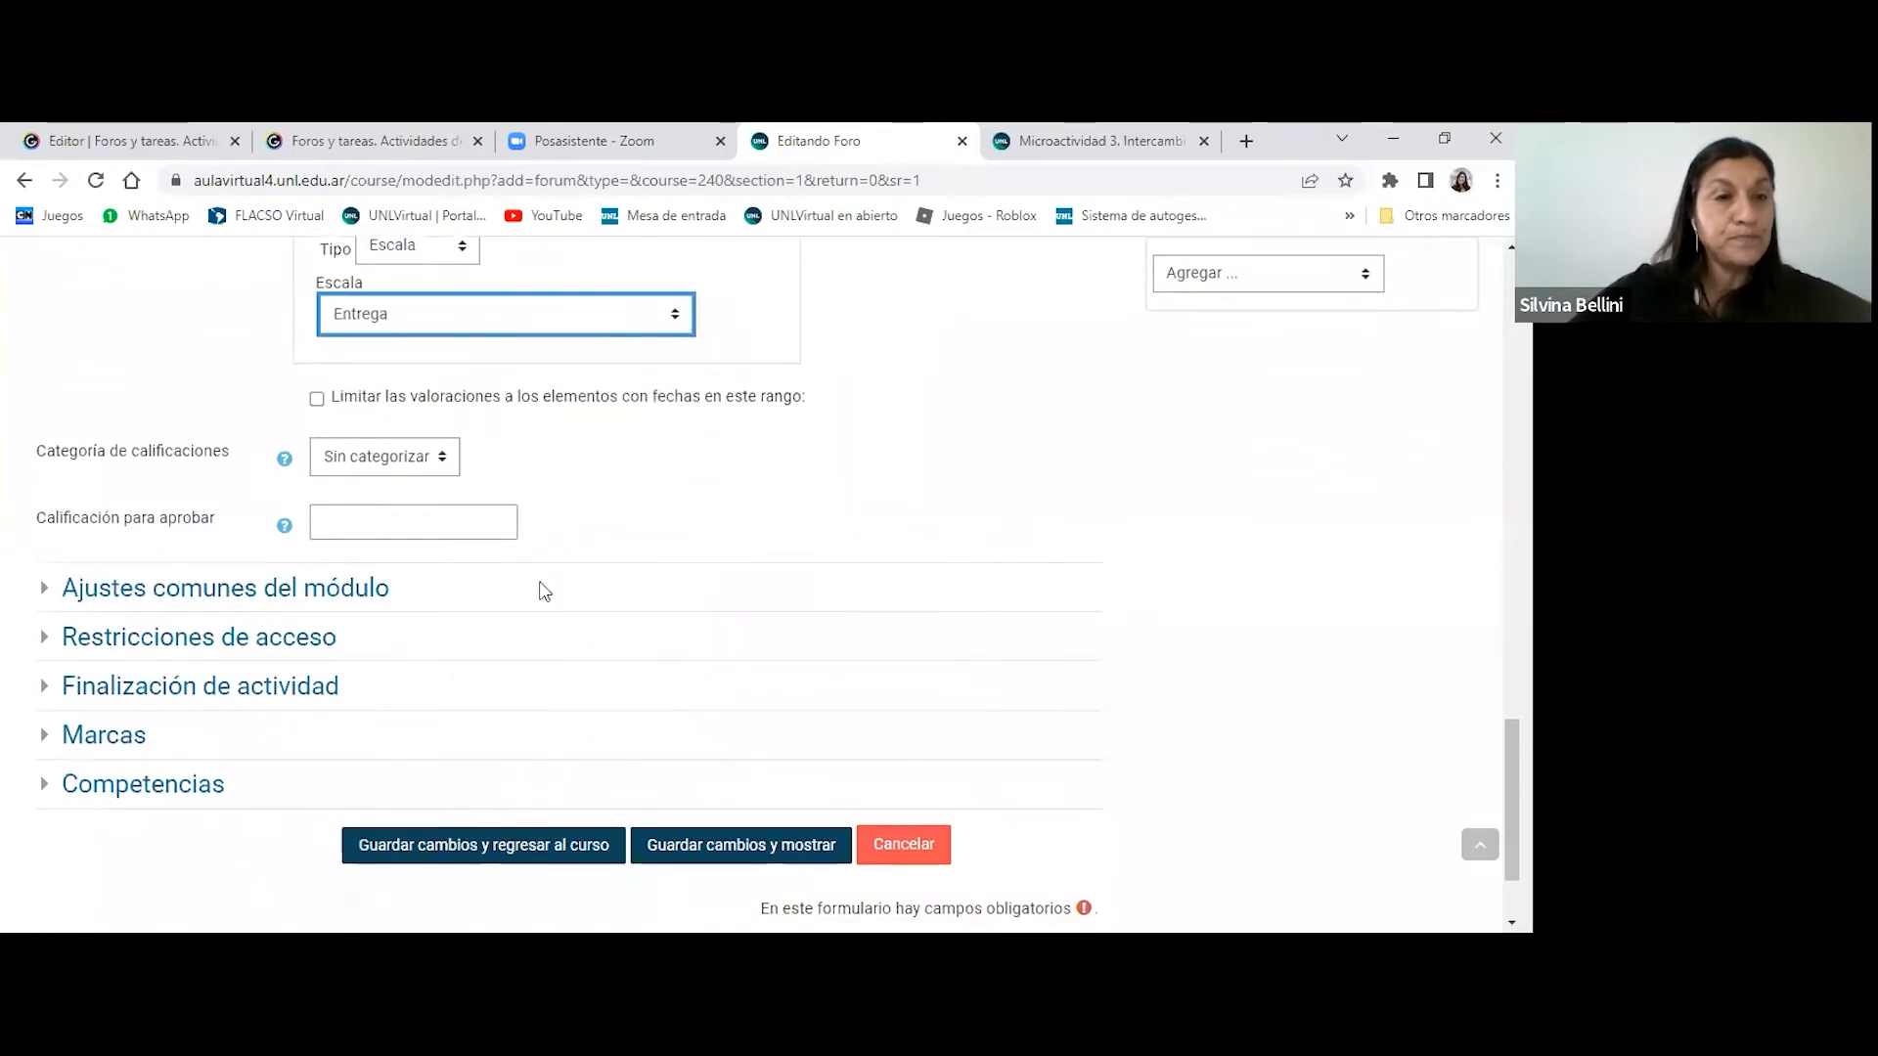
pyautogui.scroll(1, 1027, 611)
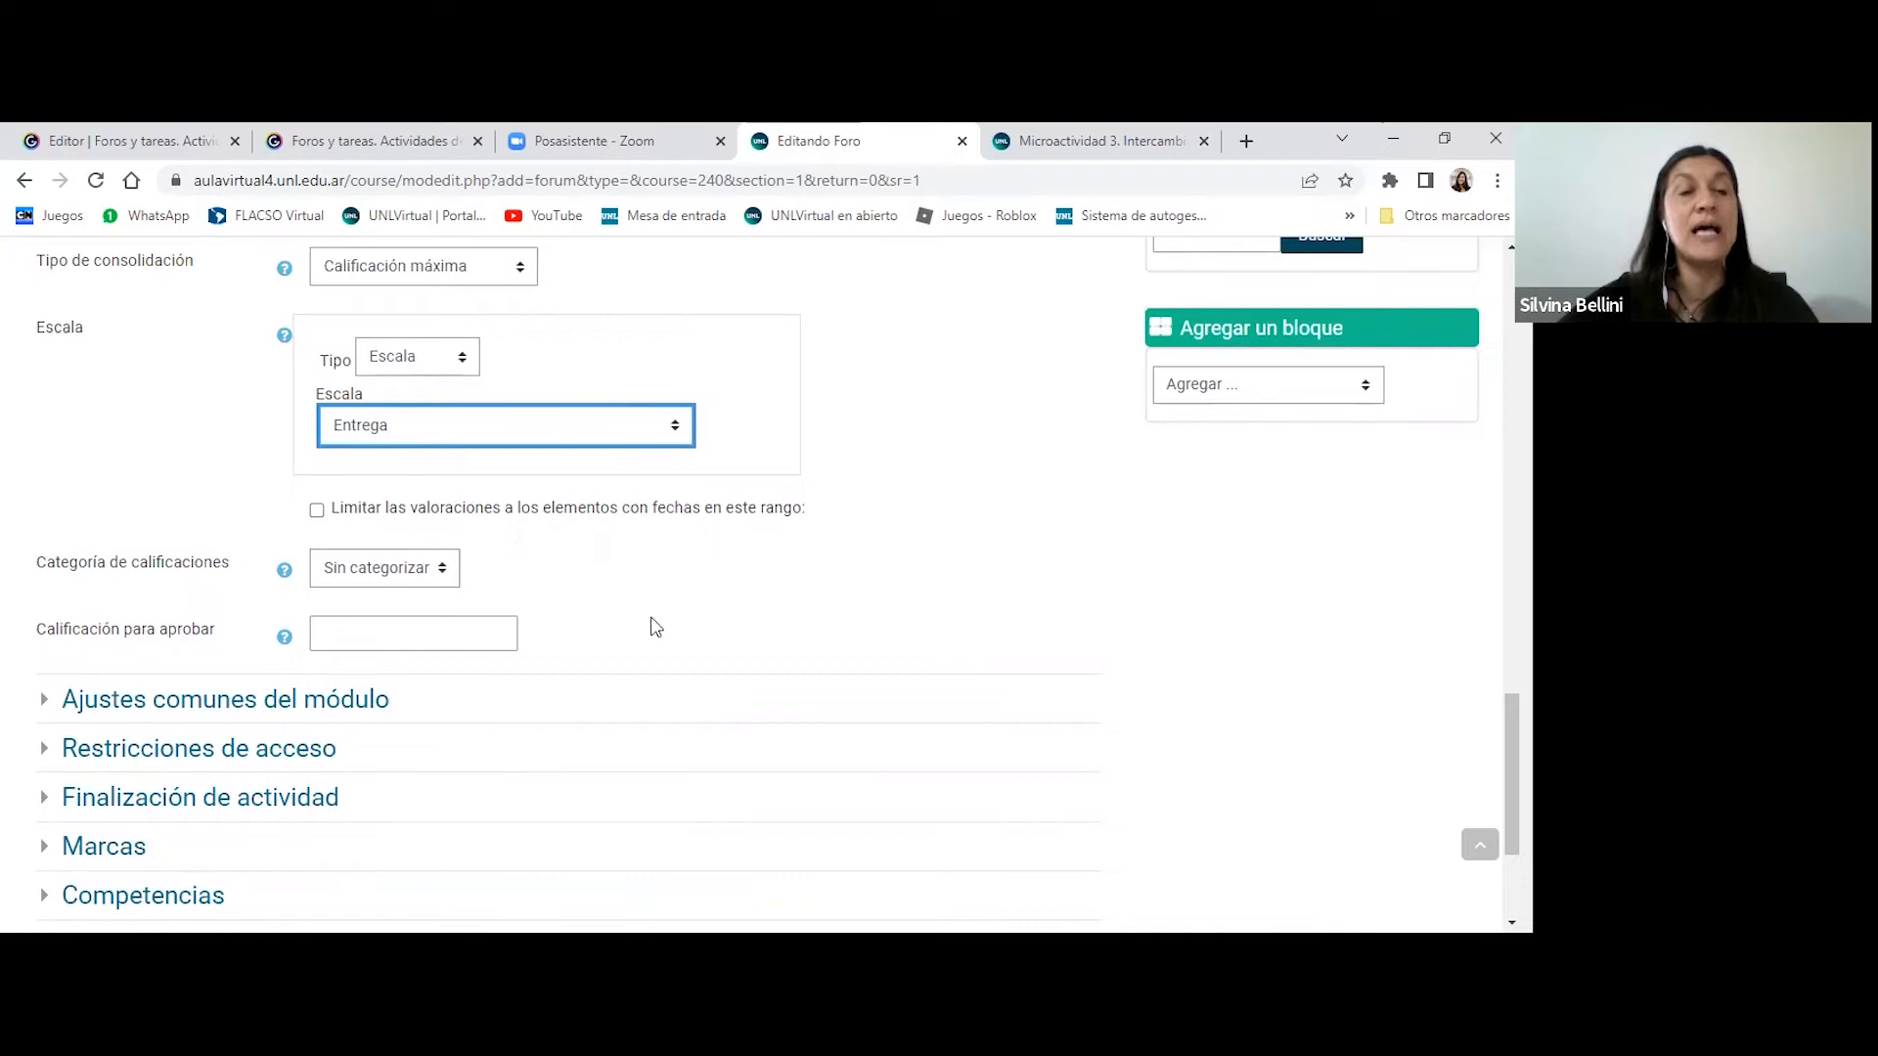
pyautogui.scroll(-2, 649, 625)
pyautogui.click(245, 591)
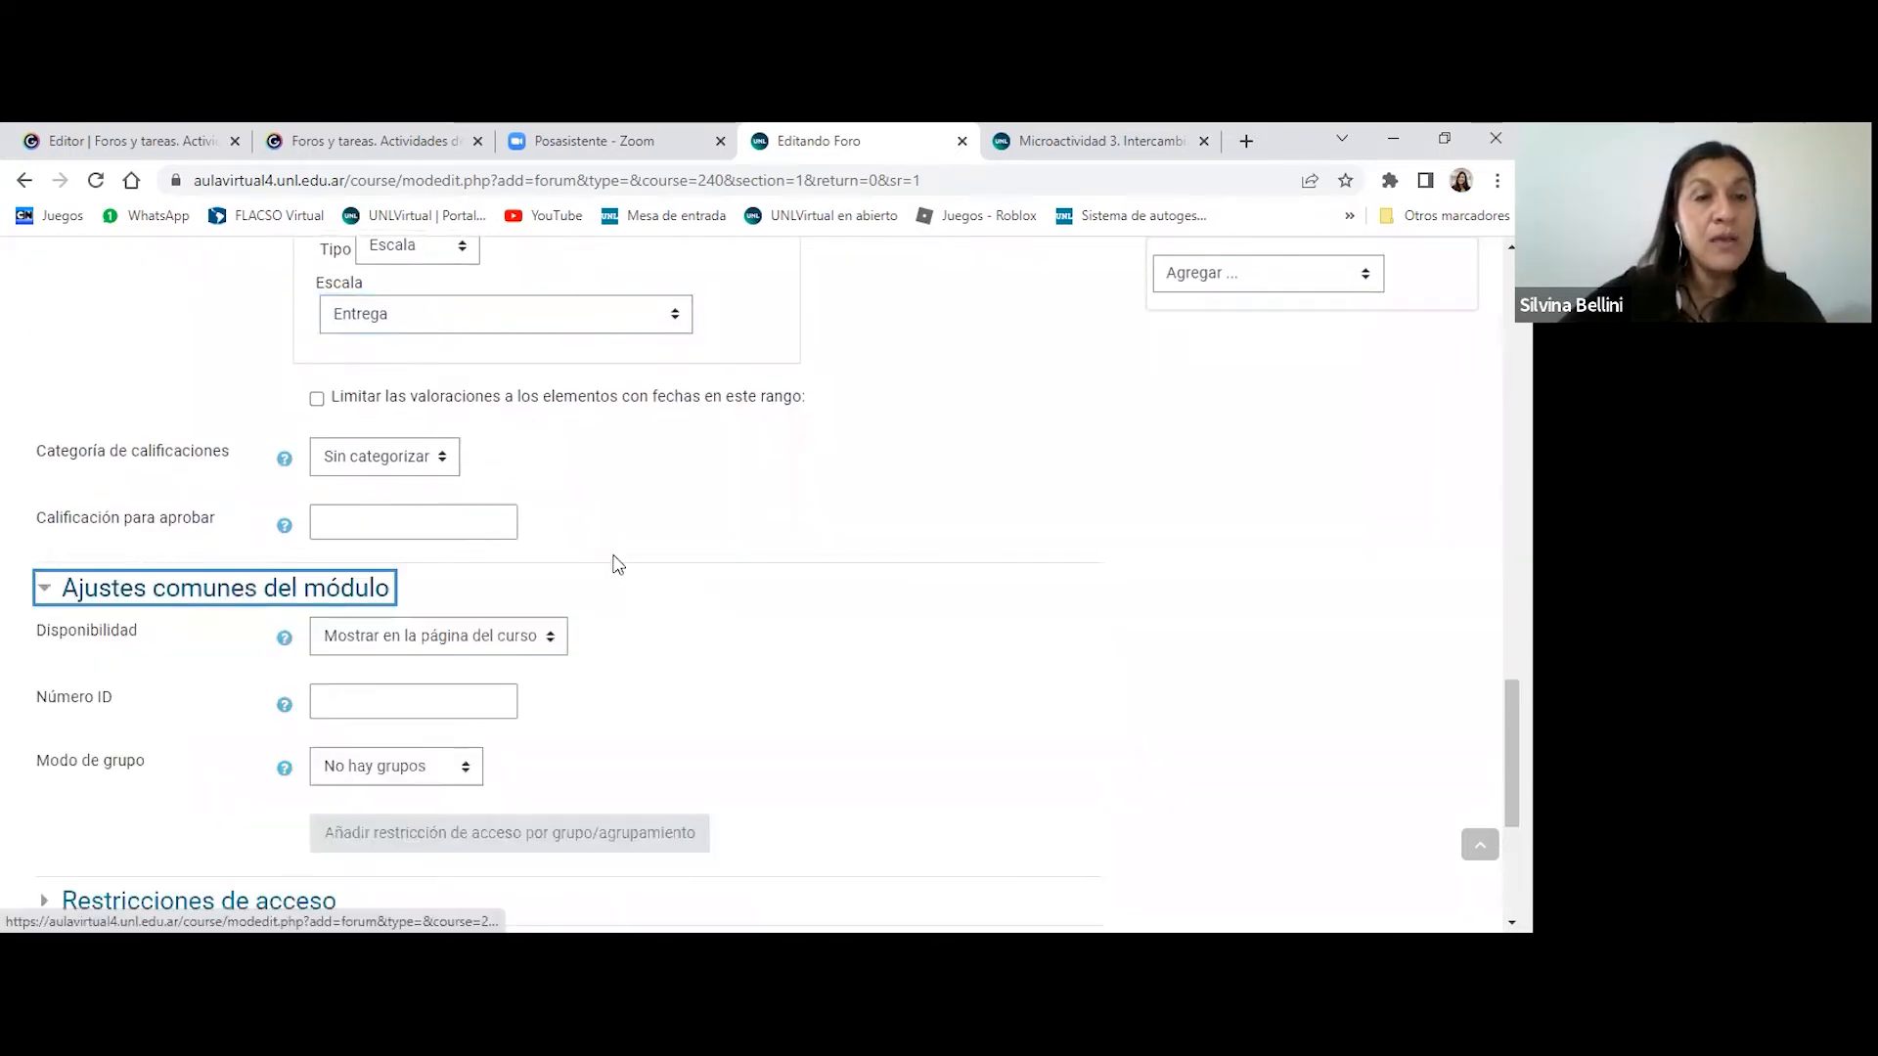
pyautogui.scroll(-2, 919, 555)
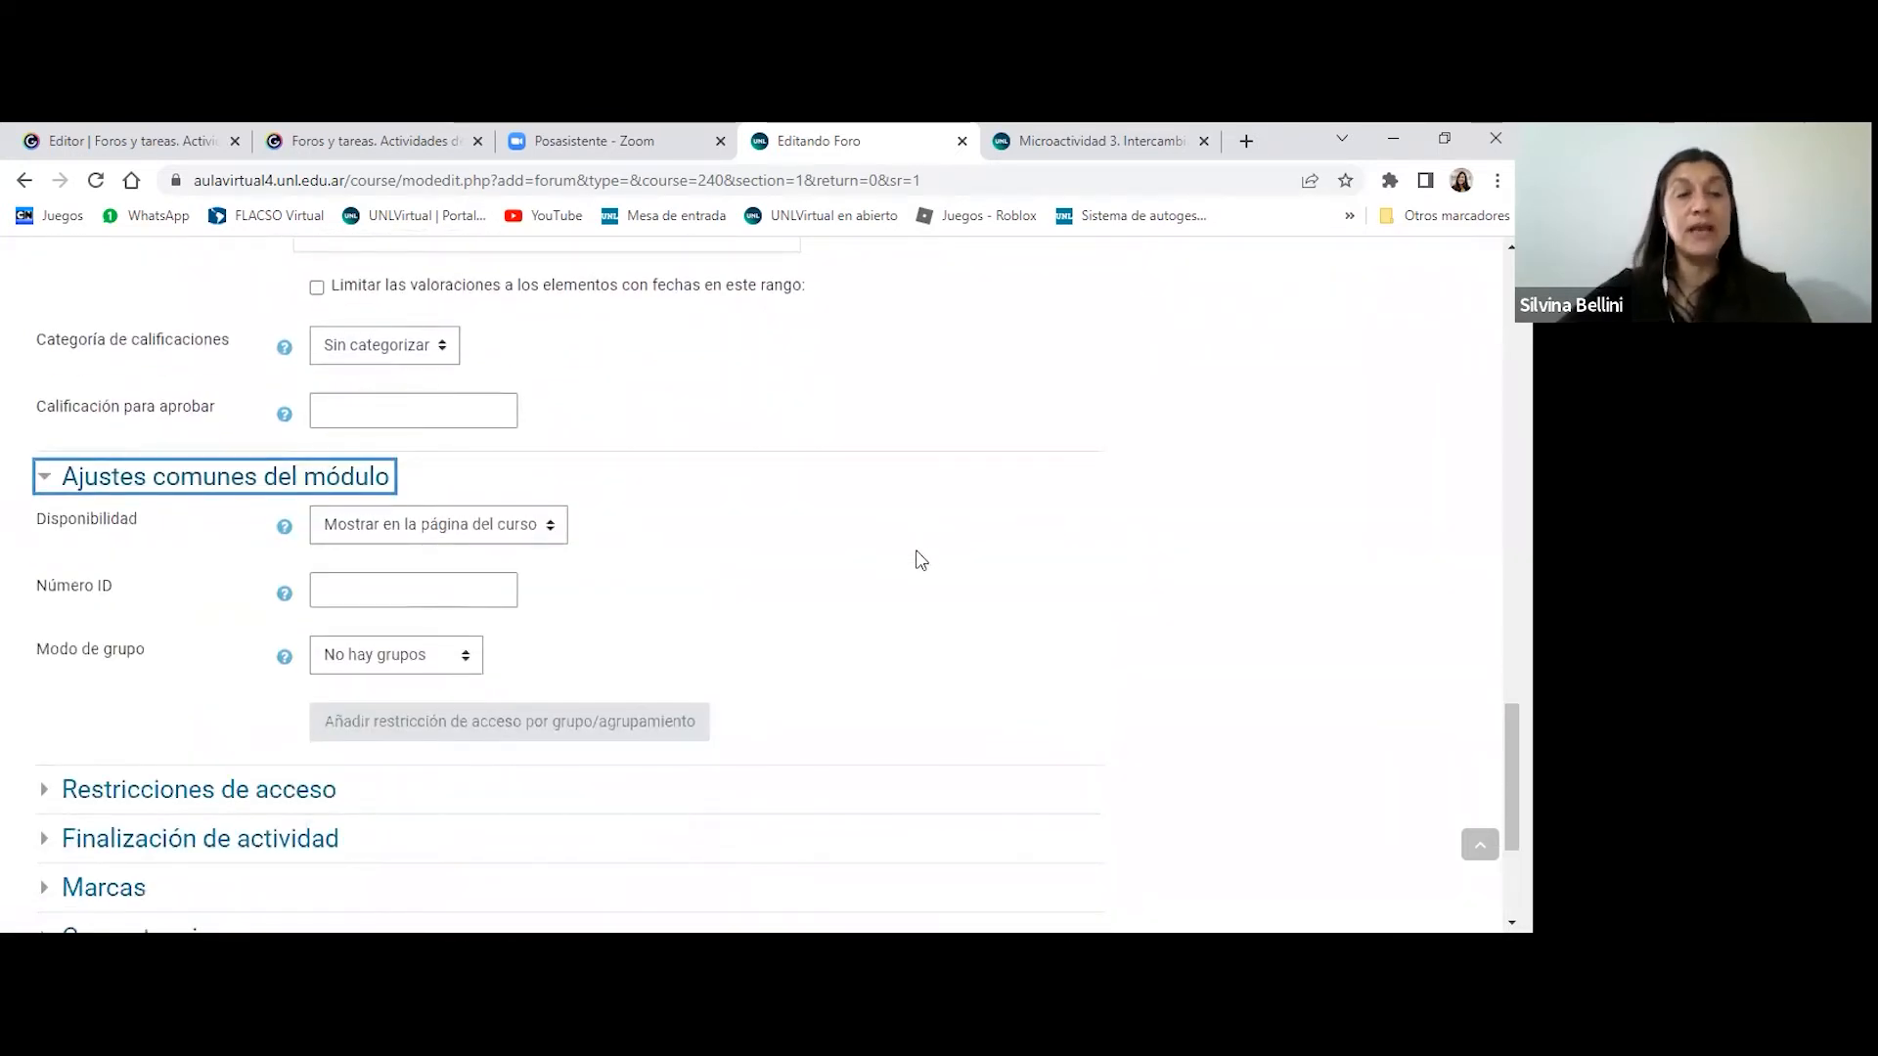
pyautogui.click(526, 533)
pyautogui.click(827, 565)
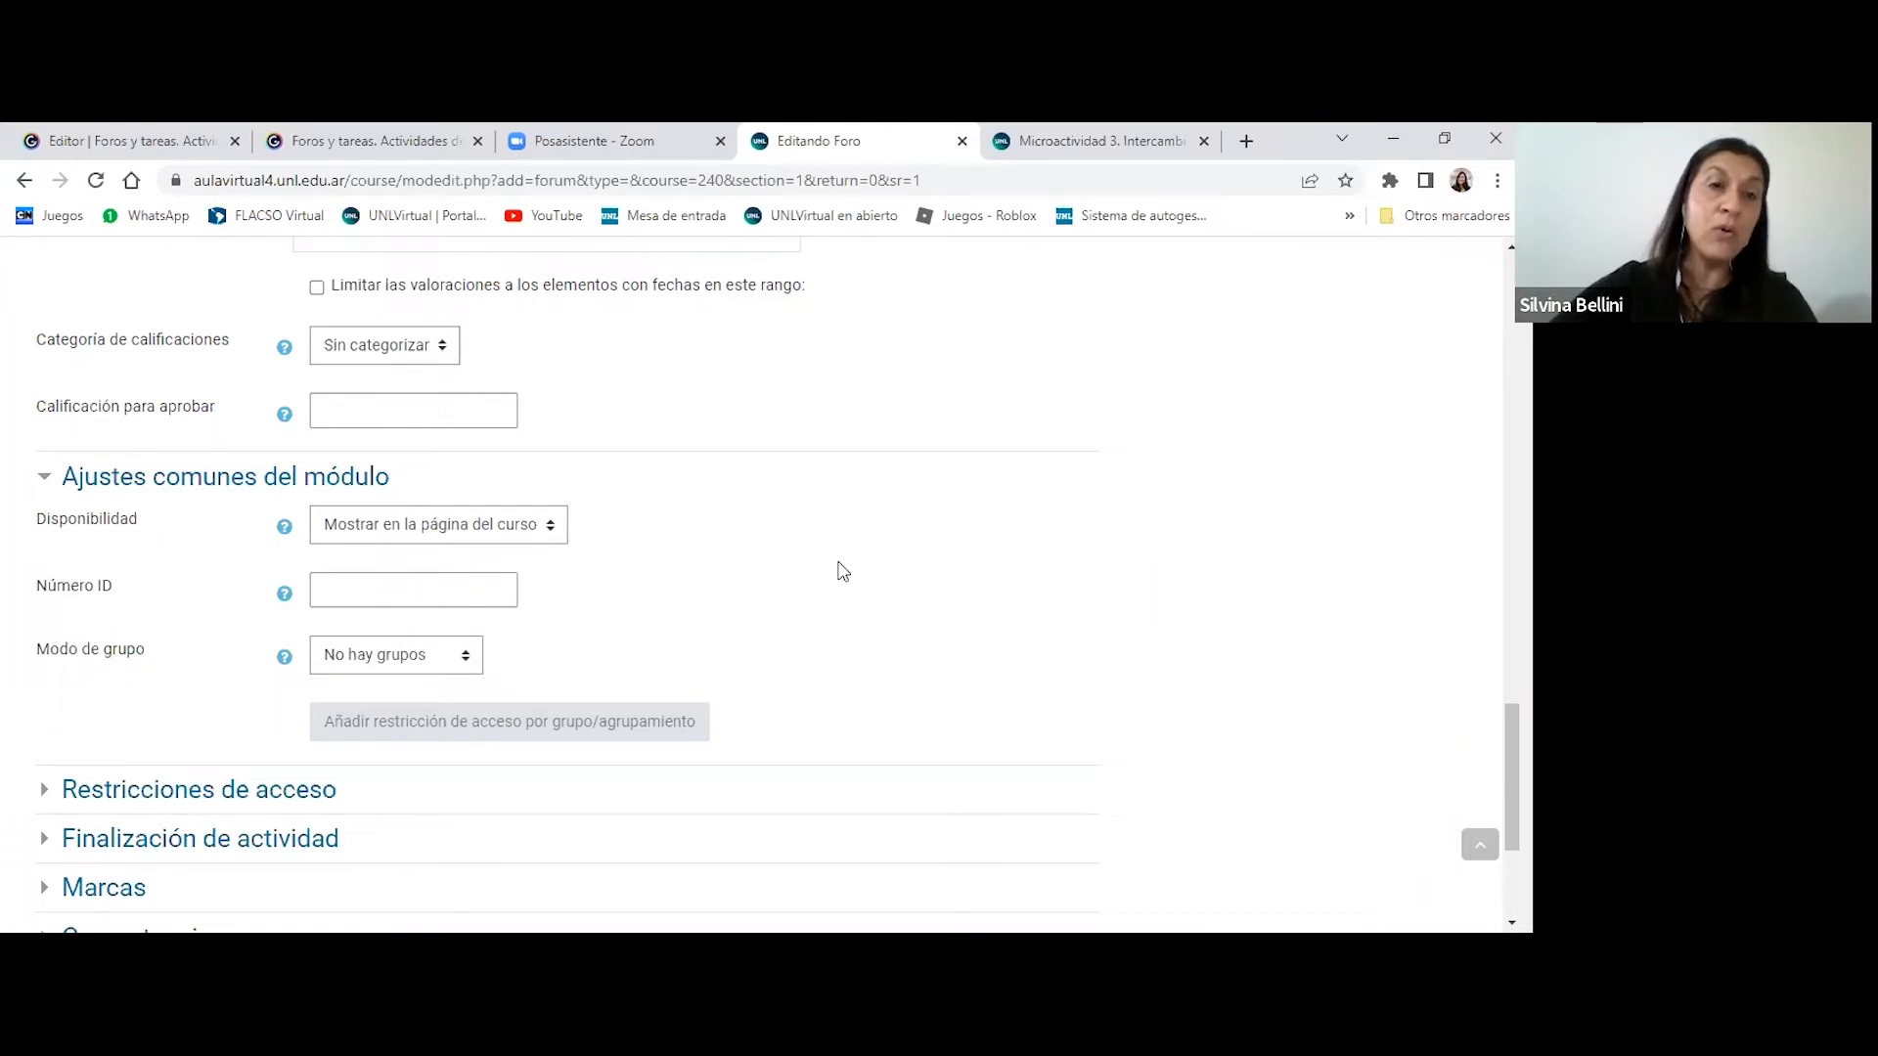
pyautogui.scroll(-2, 839, 571)
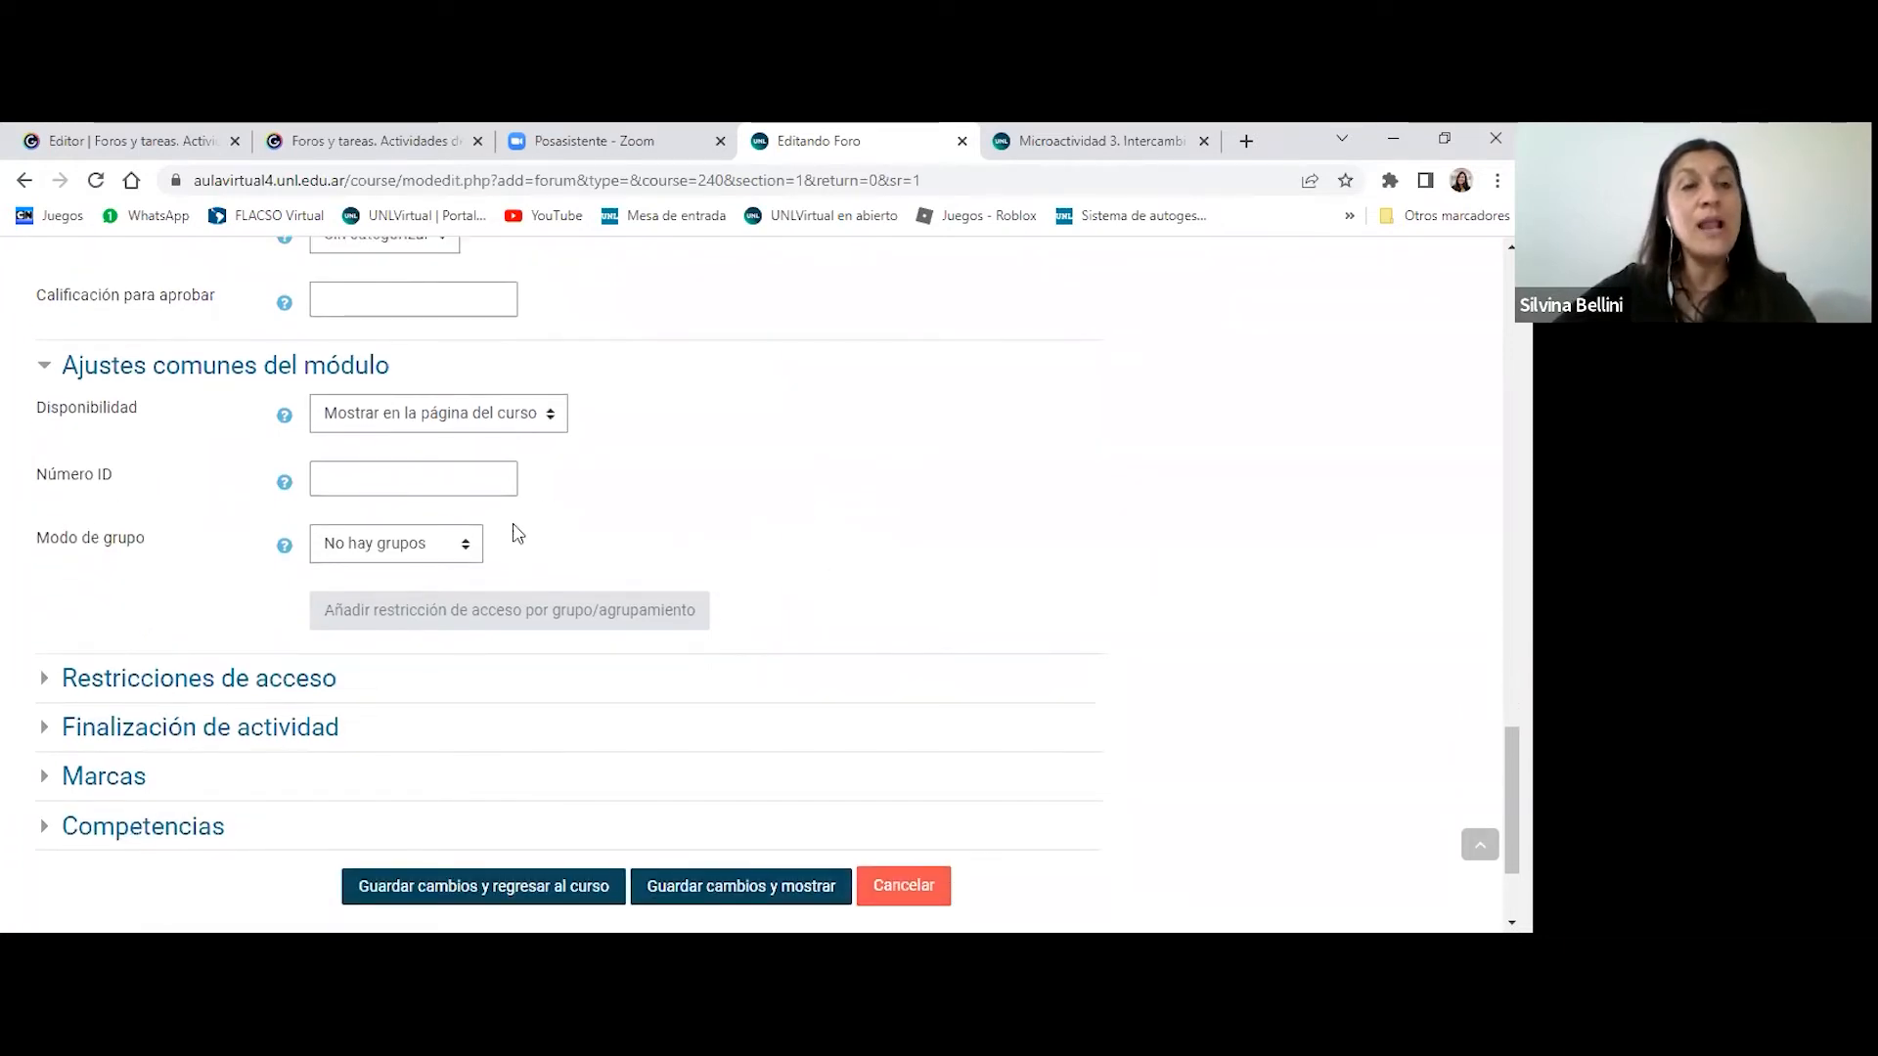
pyautogui.click(467, 551)
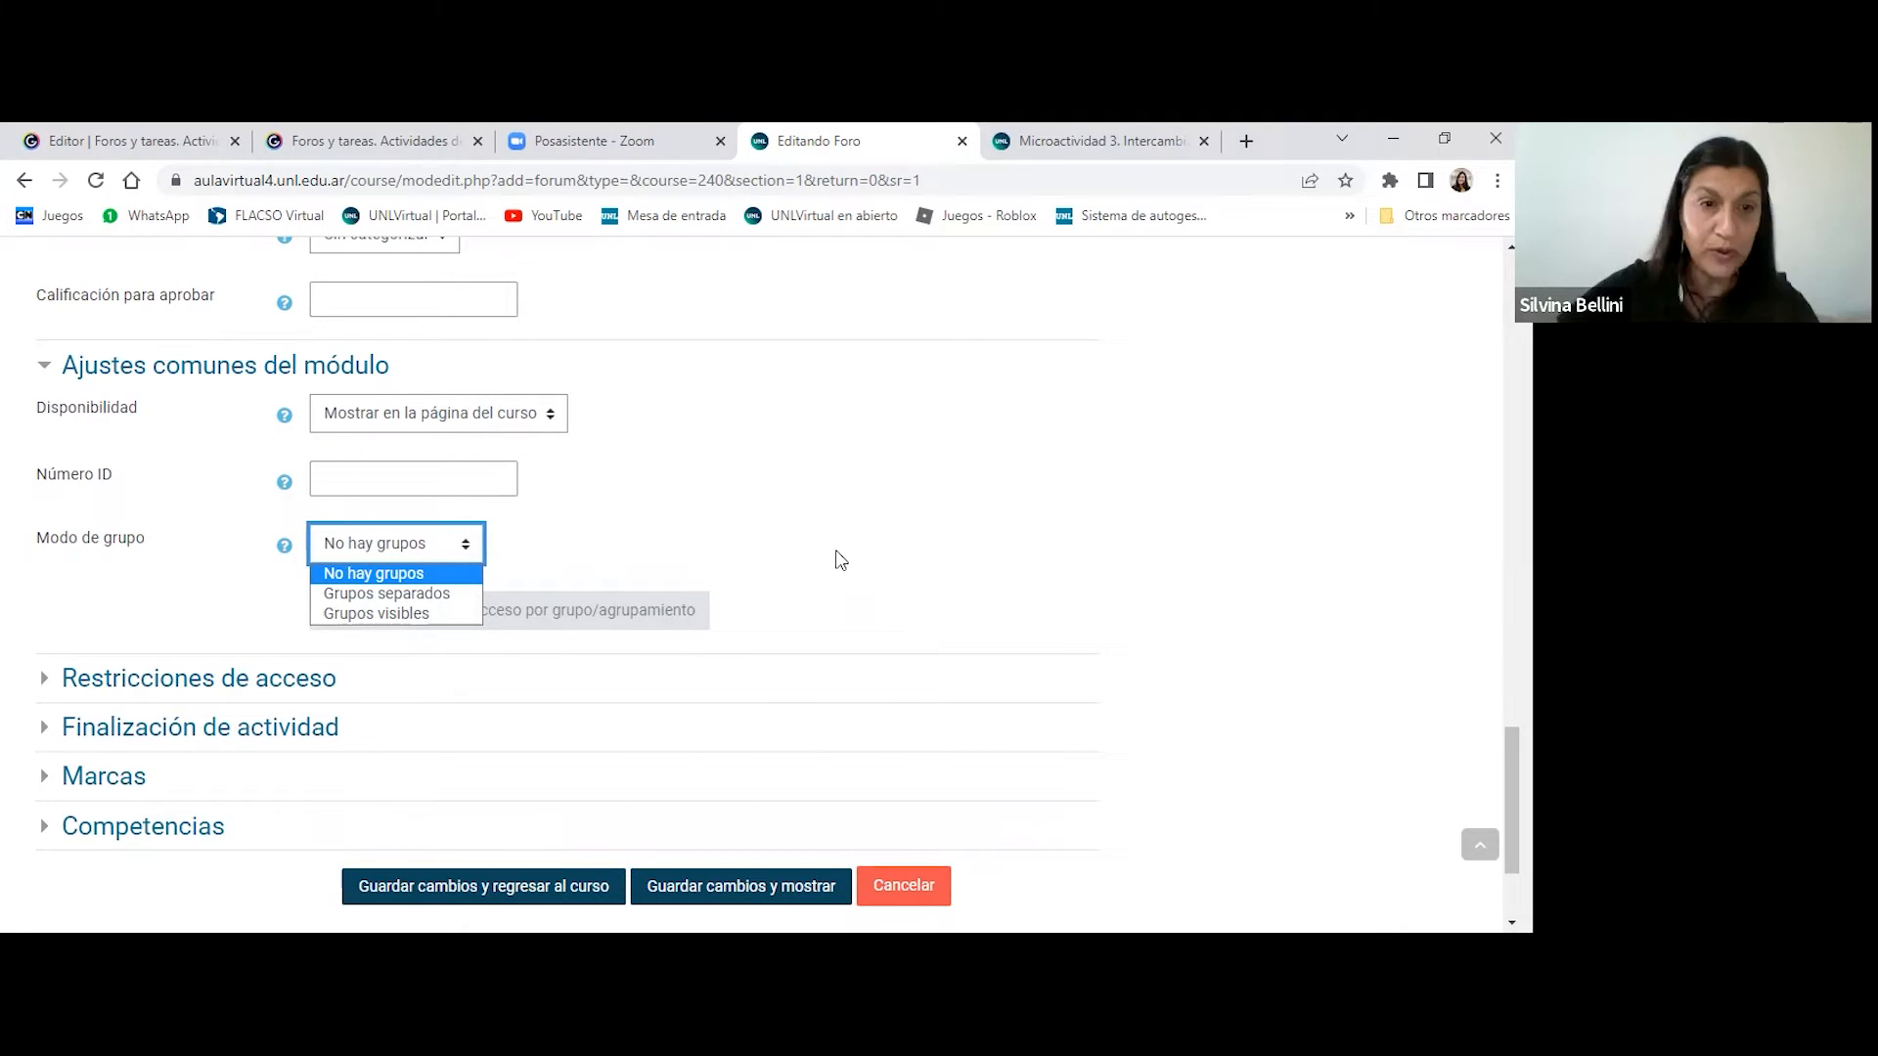
pyautogui.scroll(-2, 931, 520)
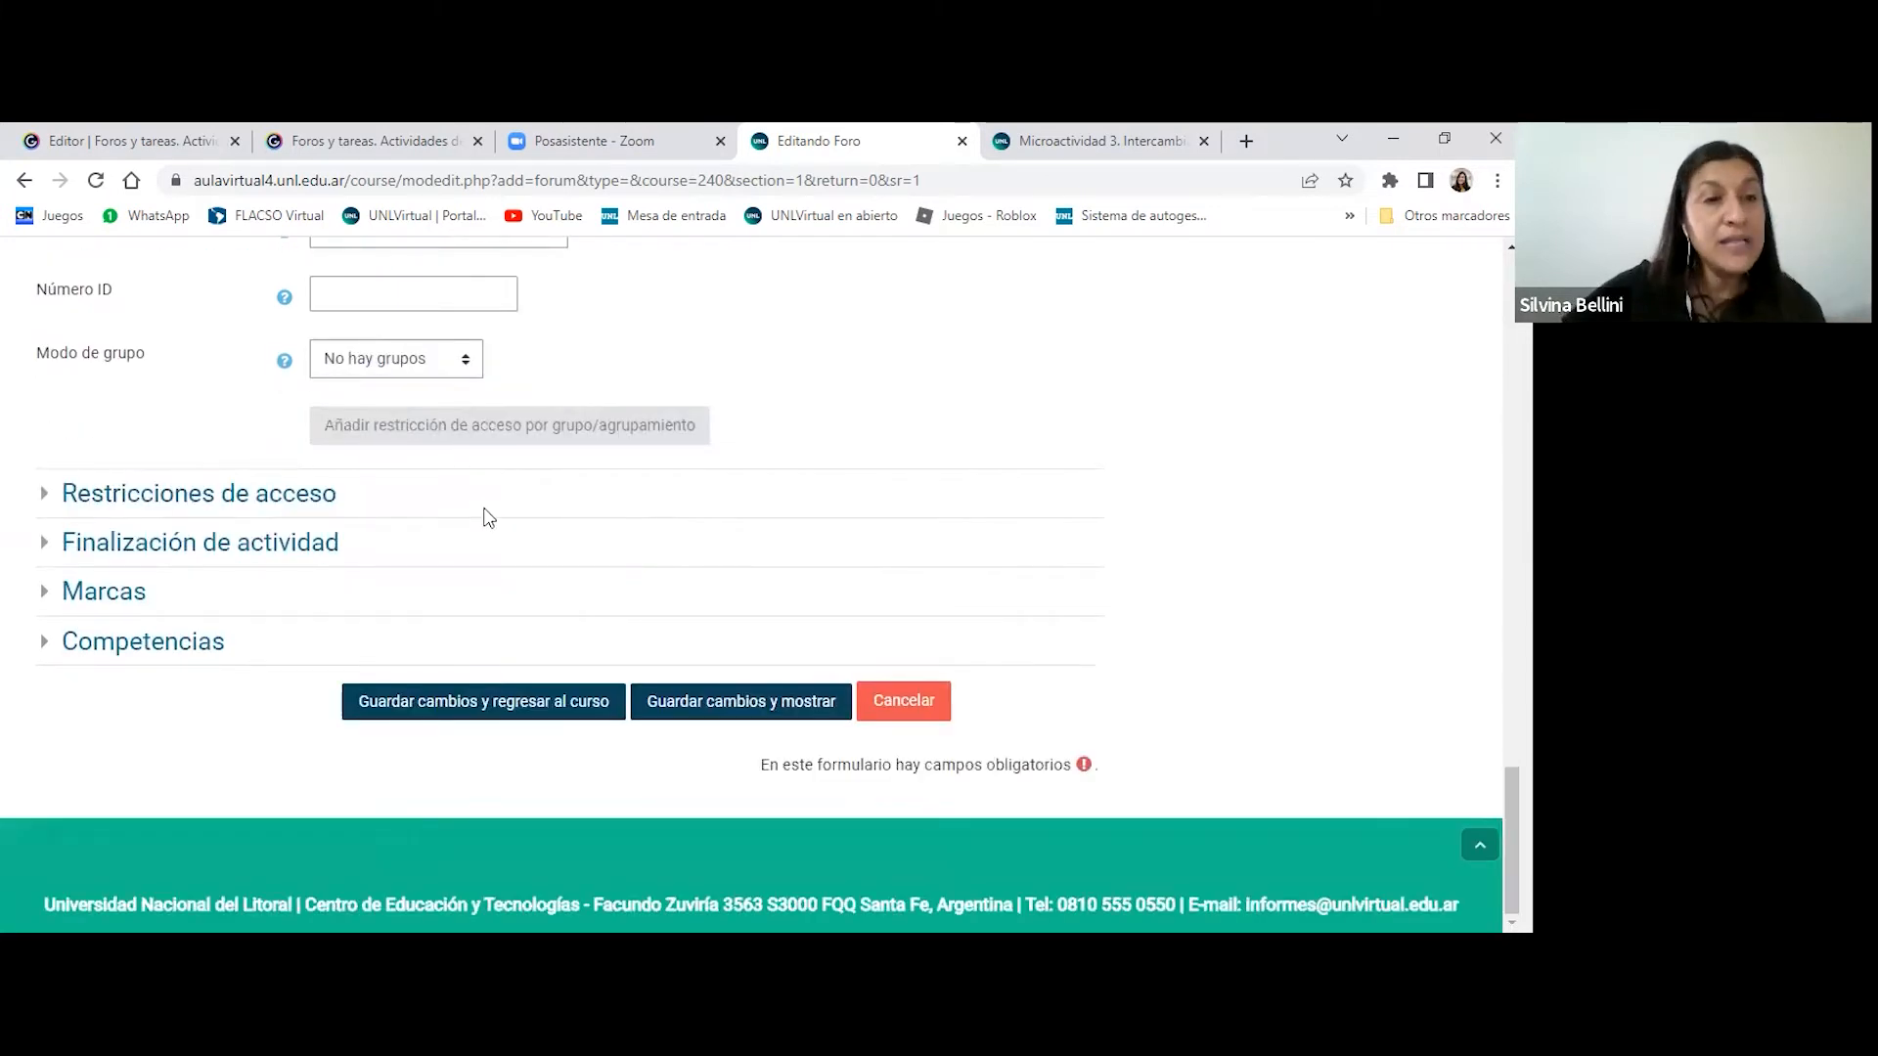
# - Expand Restricciones de acceso and review the restriction types that can be added, without adding one
pyautogui.click(272, 496)
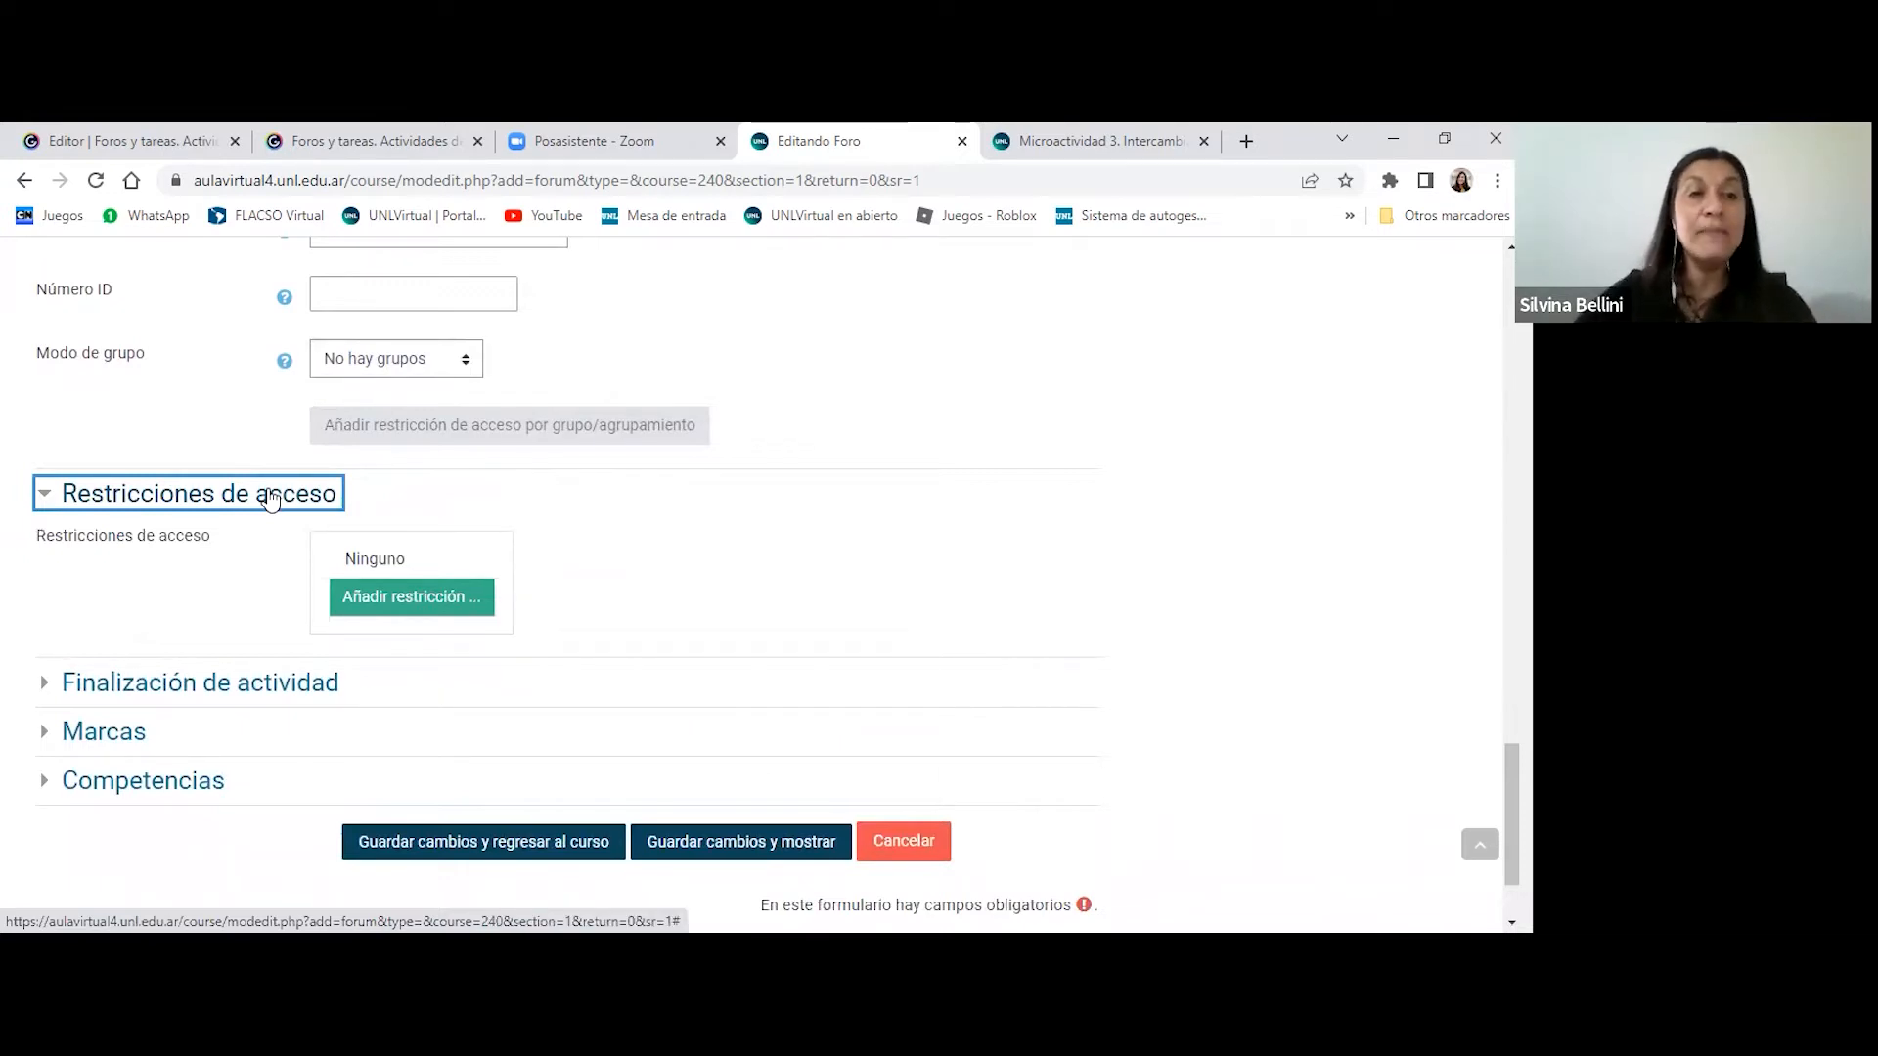
pyautogui.click(448, 601)
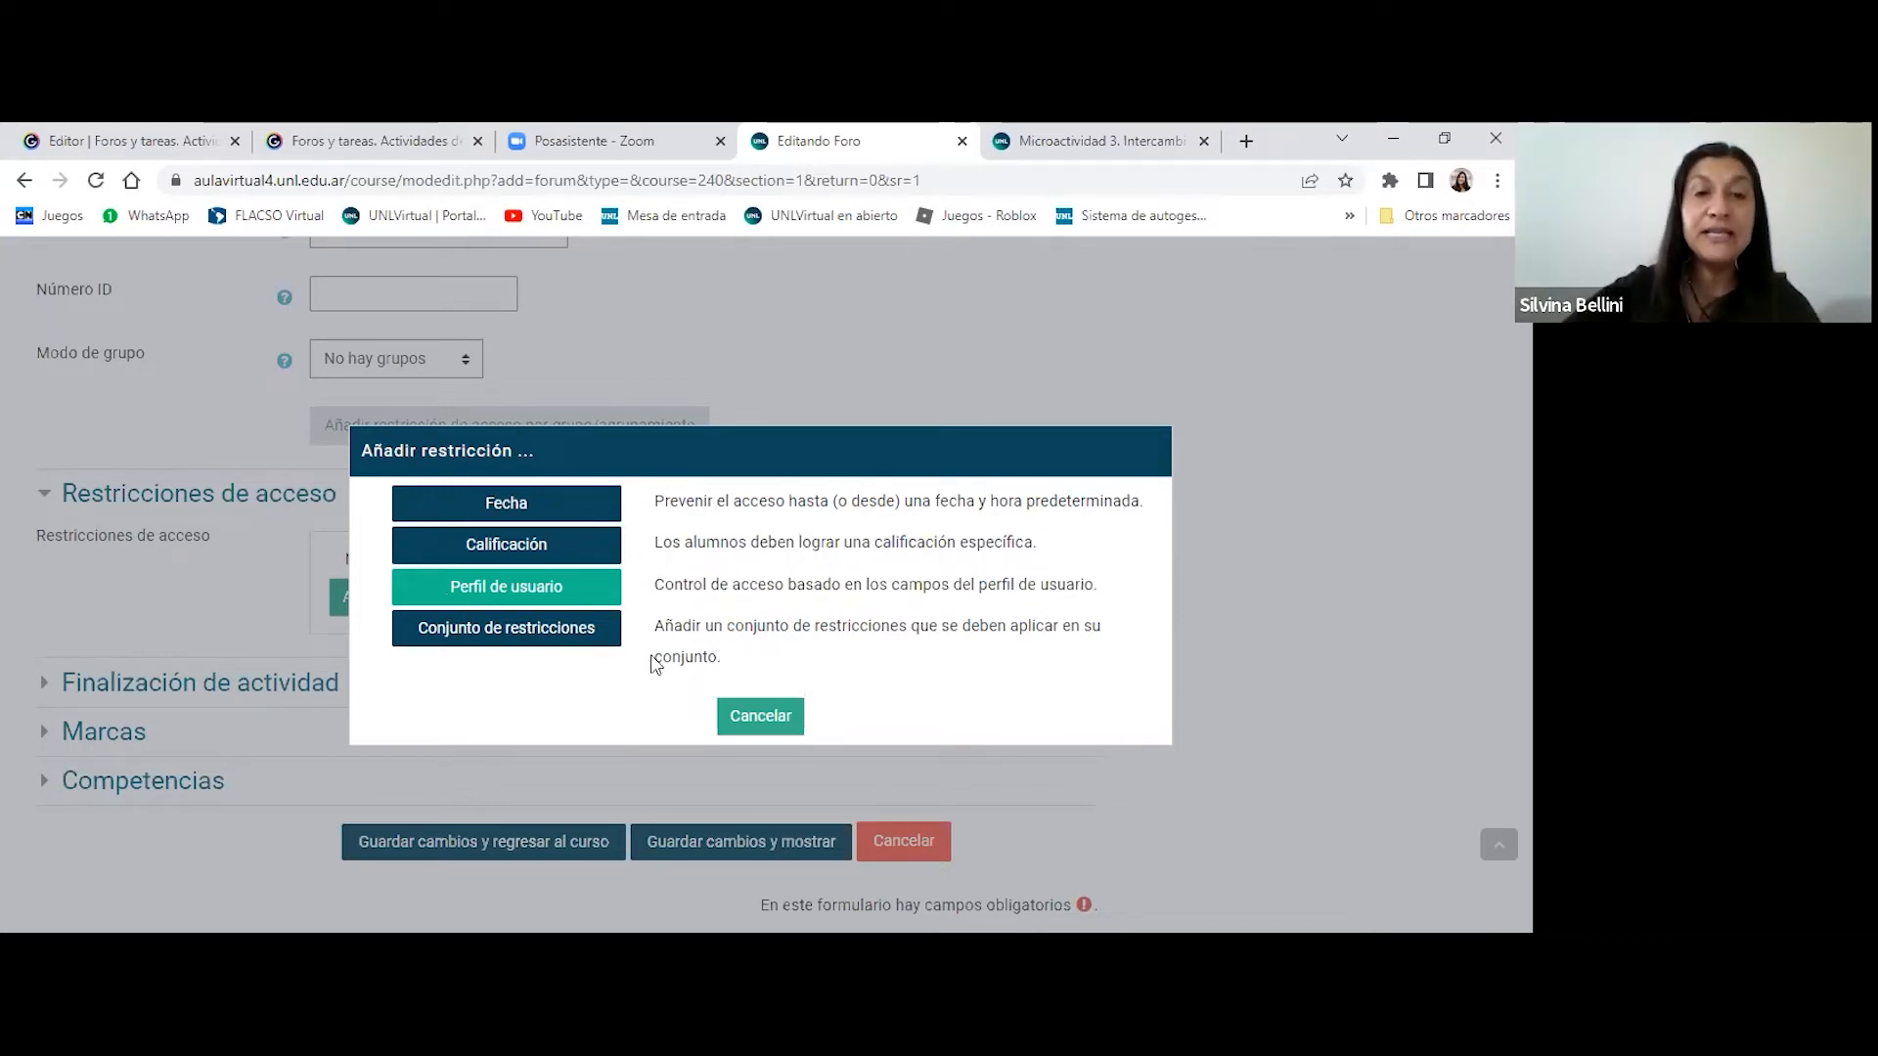
pyautogui.click(760, 716)
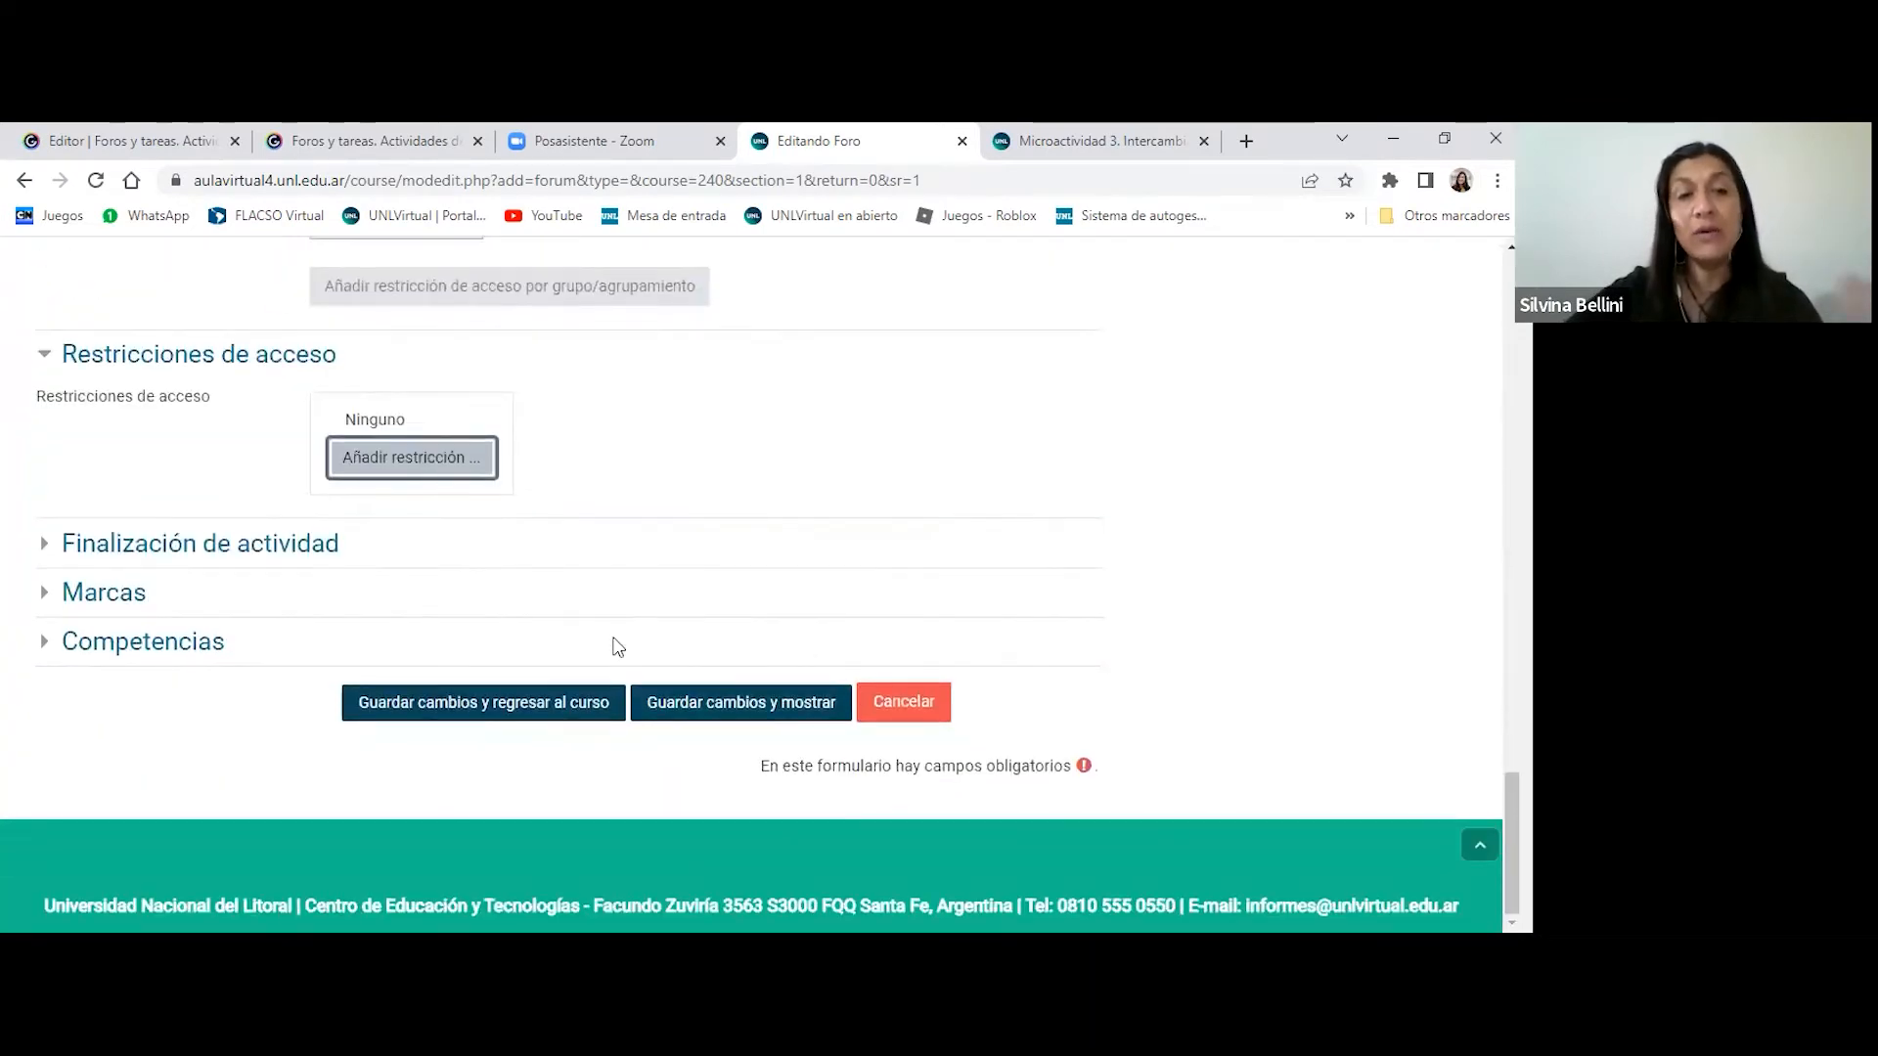
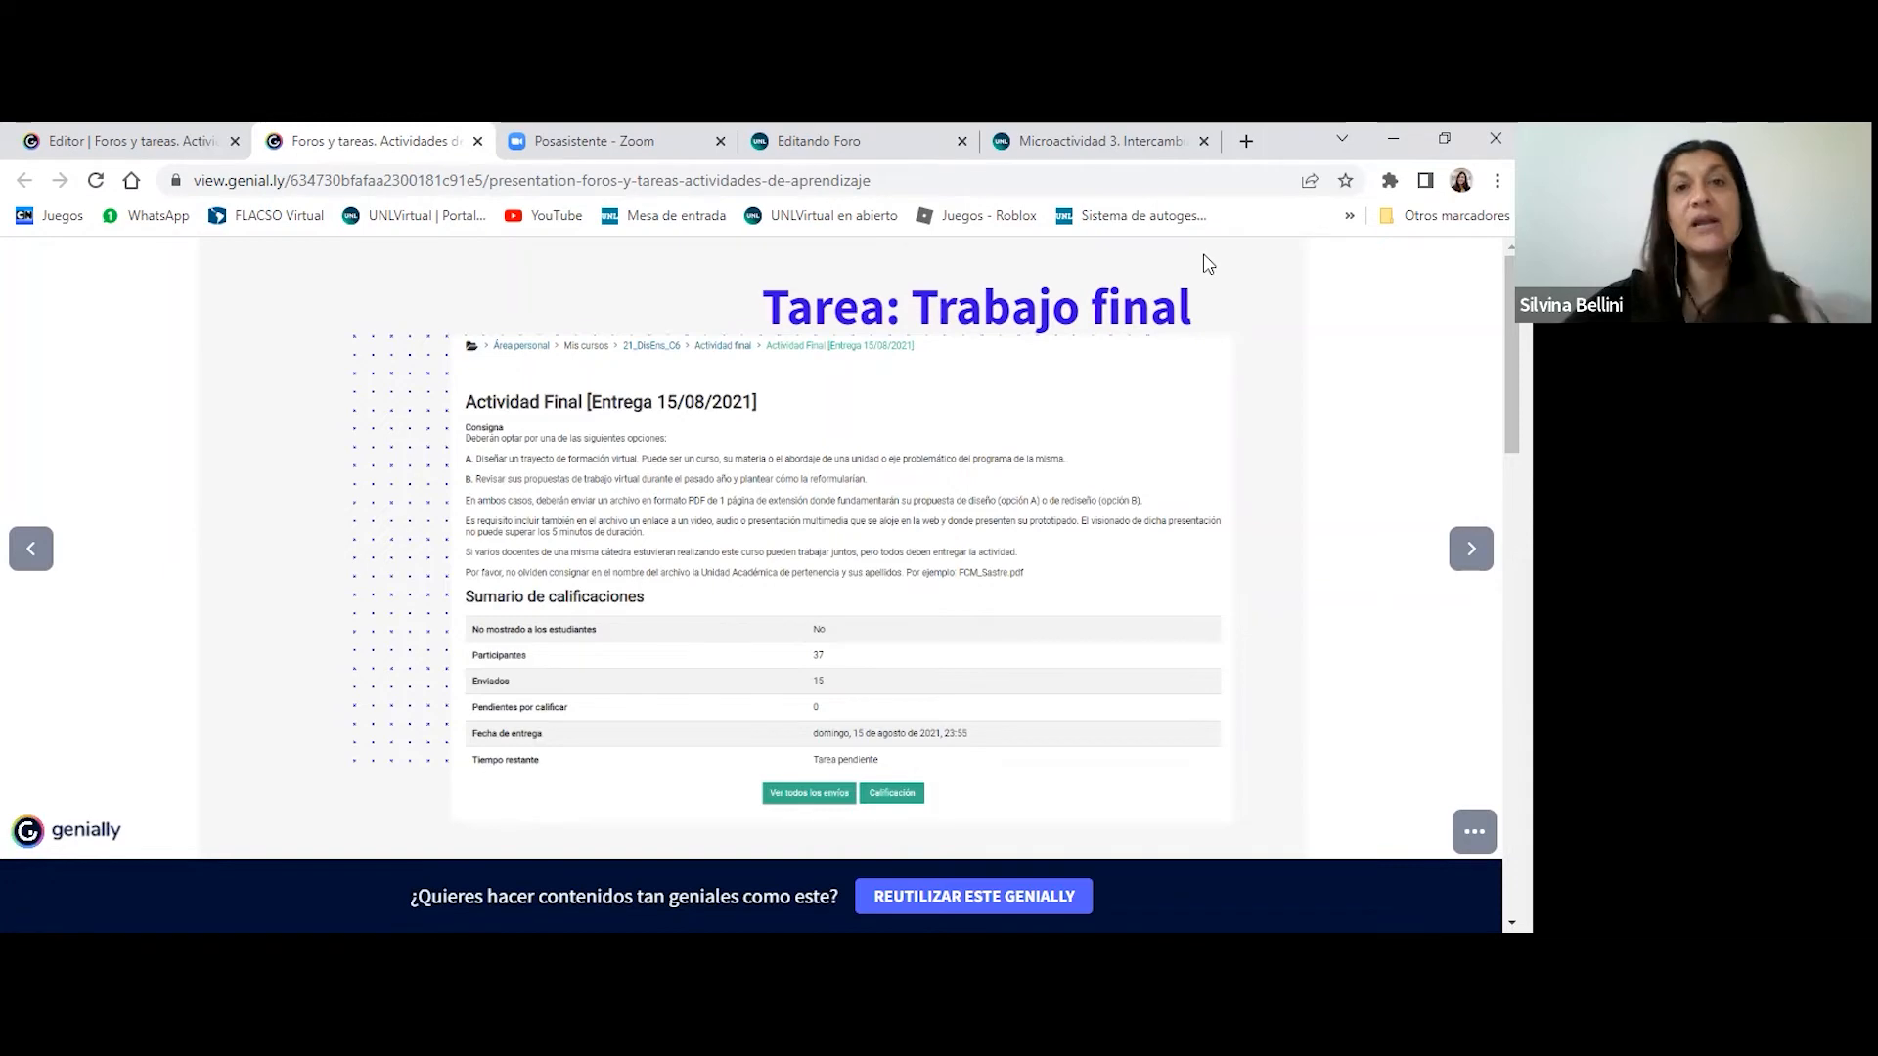
# - Go from the Microactividad 3 forum to the 21_DisEns_C6 course page and turn off its editing mode
pyautogui.click(1088, 137)
pyautogui.scroll(-1, 812, 469)
pyautogui.scroll(3, 813, 470)
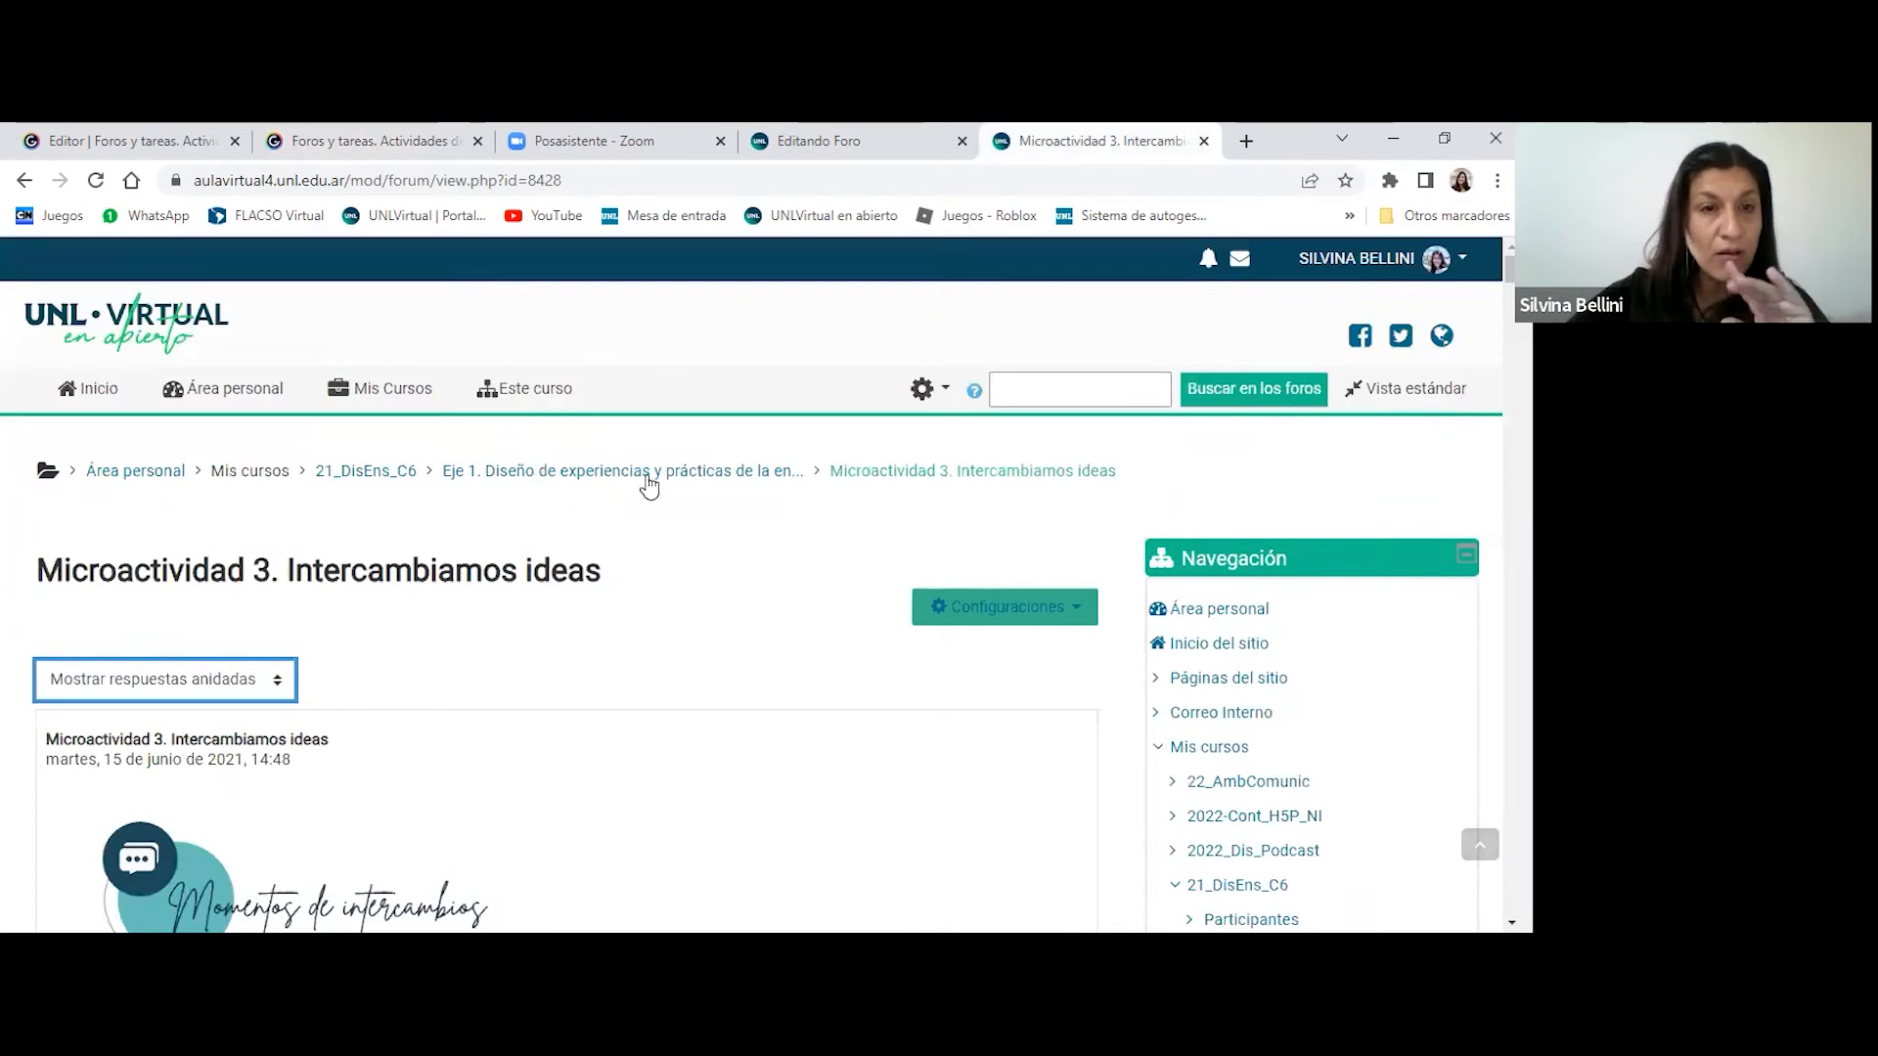
pyautogui.click(366, 470)
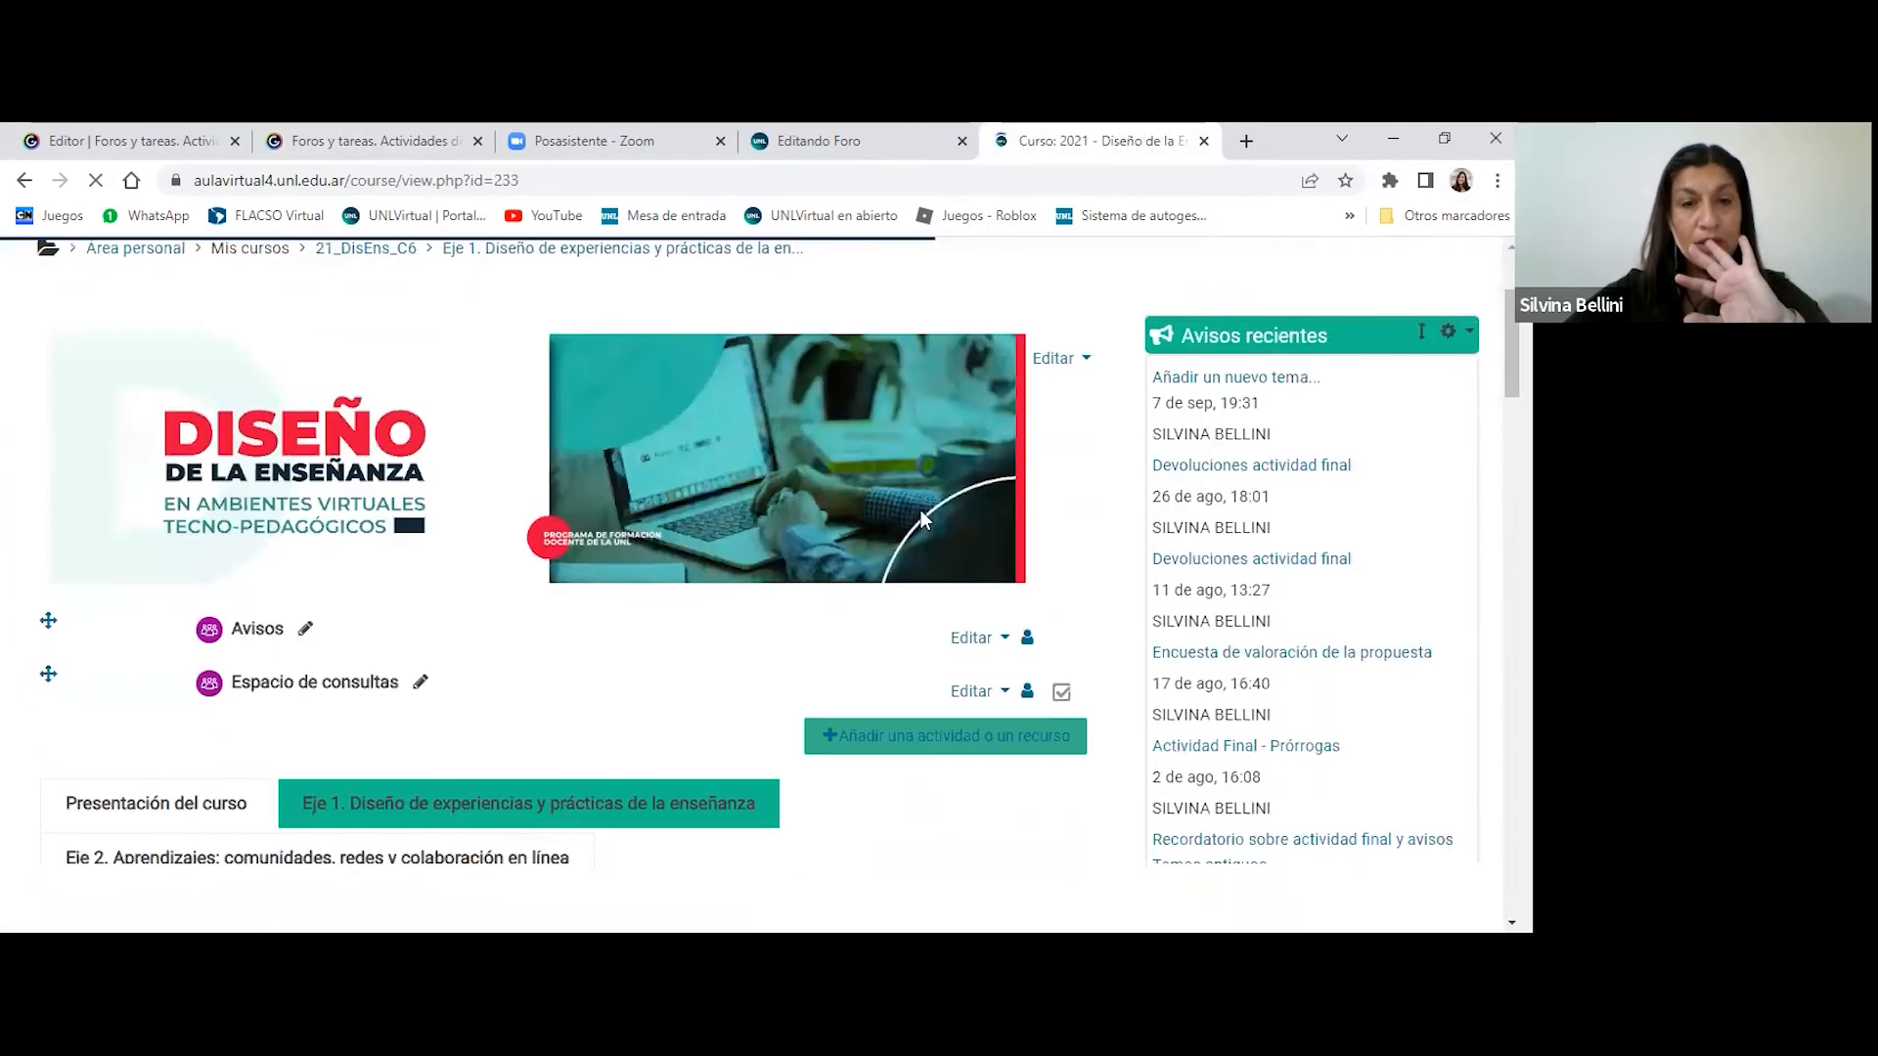
pyautogui.scroll(1, 1260, 401)
pyautogui.click(1258, 400)
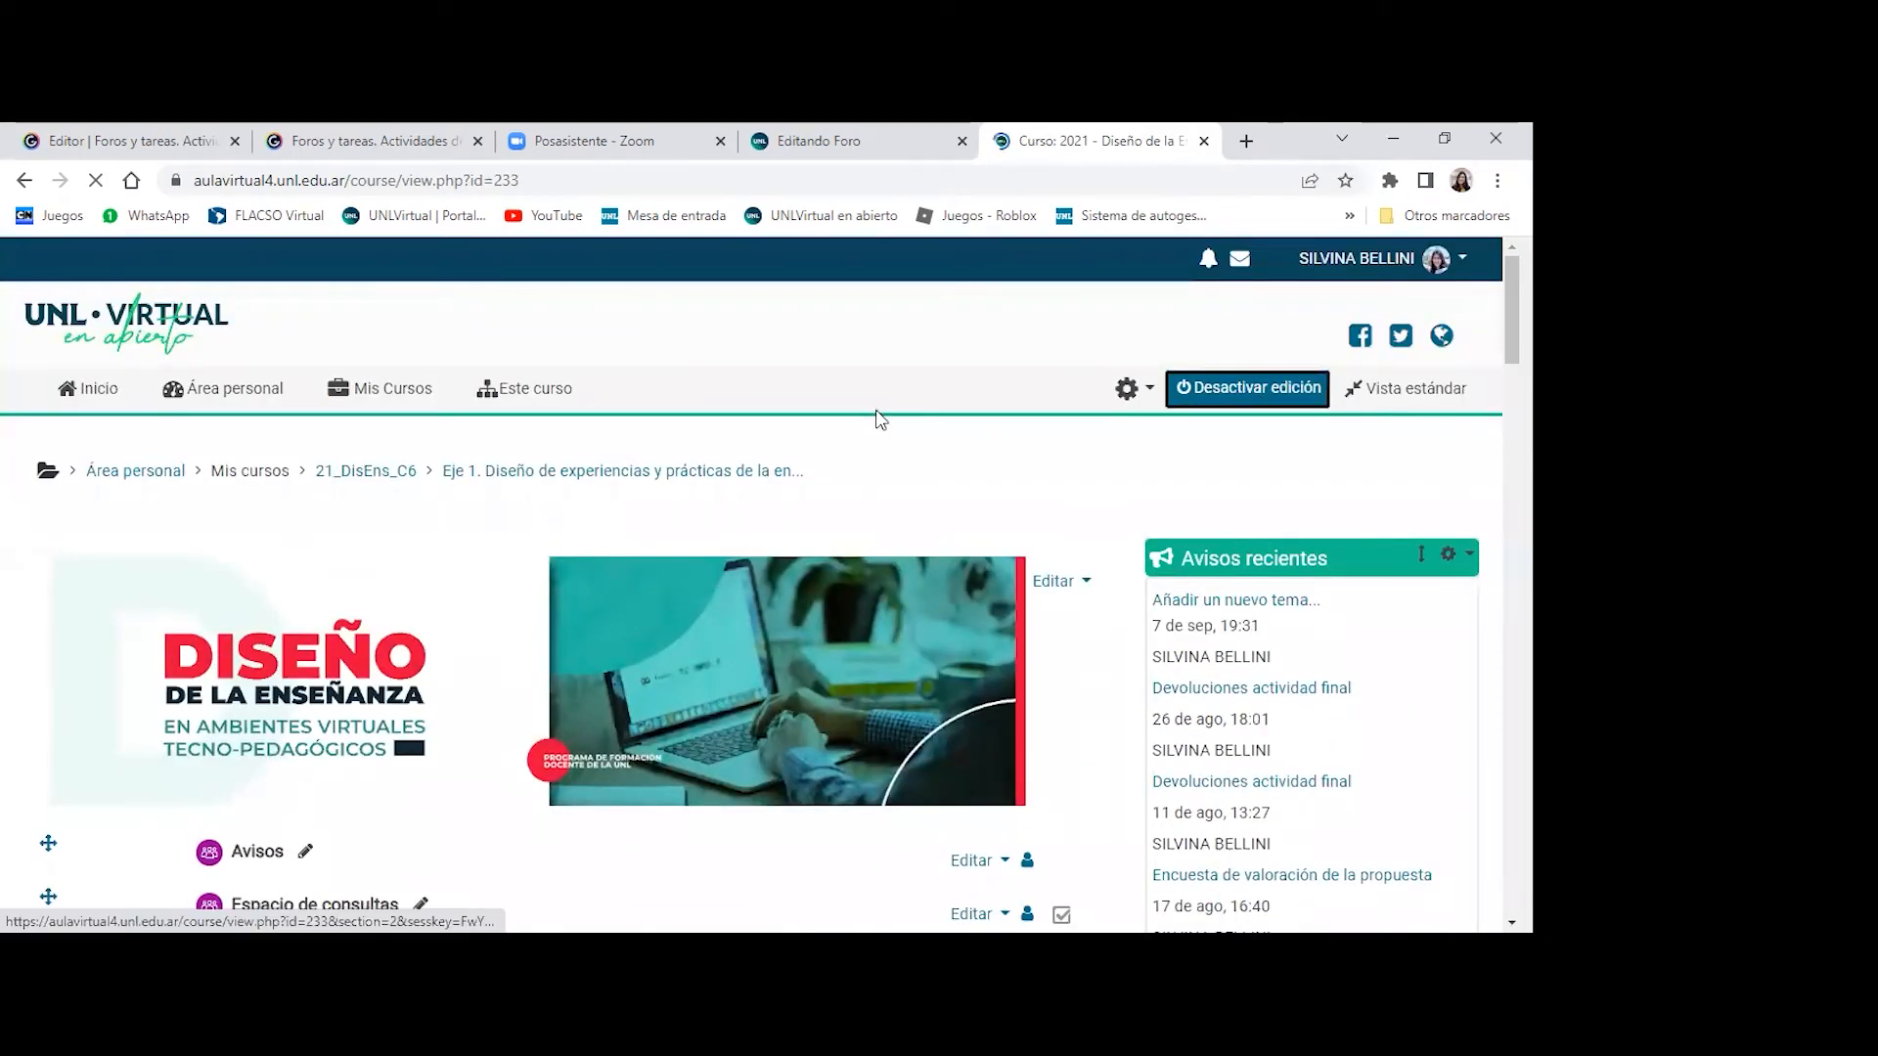
# - Open the course's Actividad final section and look over its introduction and activities
pyautogui.scroll(-5, 934, 410)
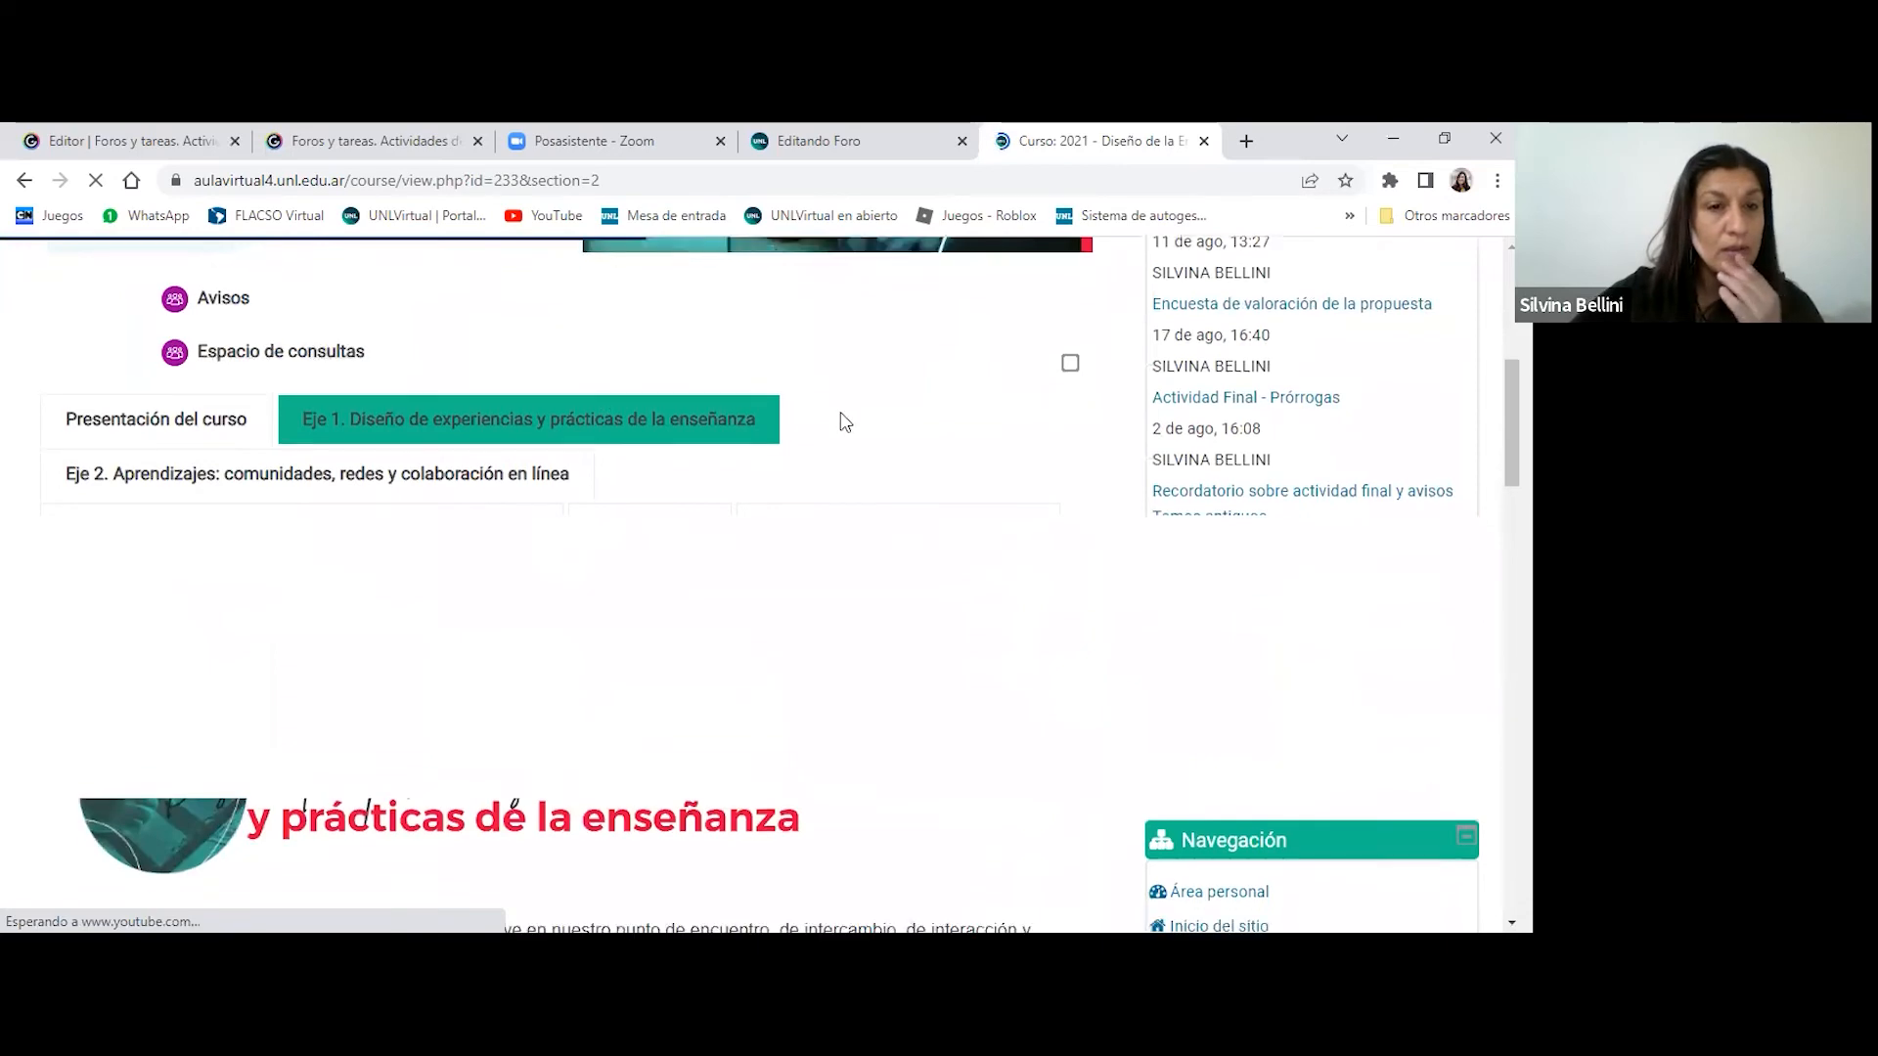
pyautogui.scroll(-4, 841, 418)
pyautogui.scroll(2, 370, 391)
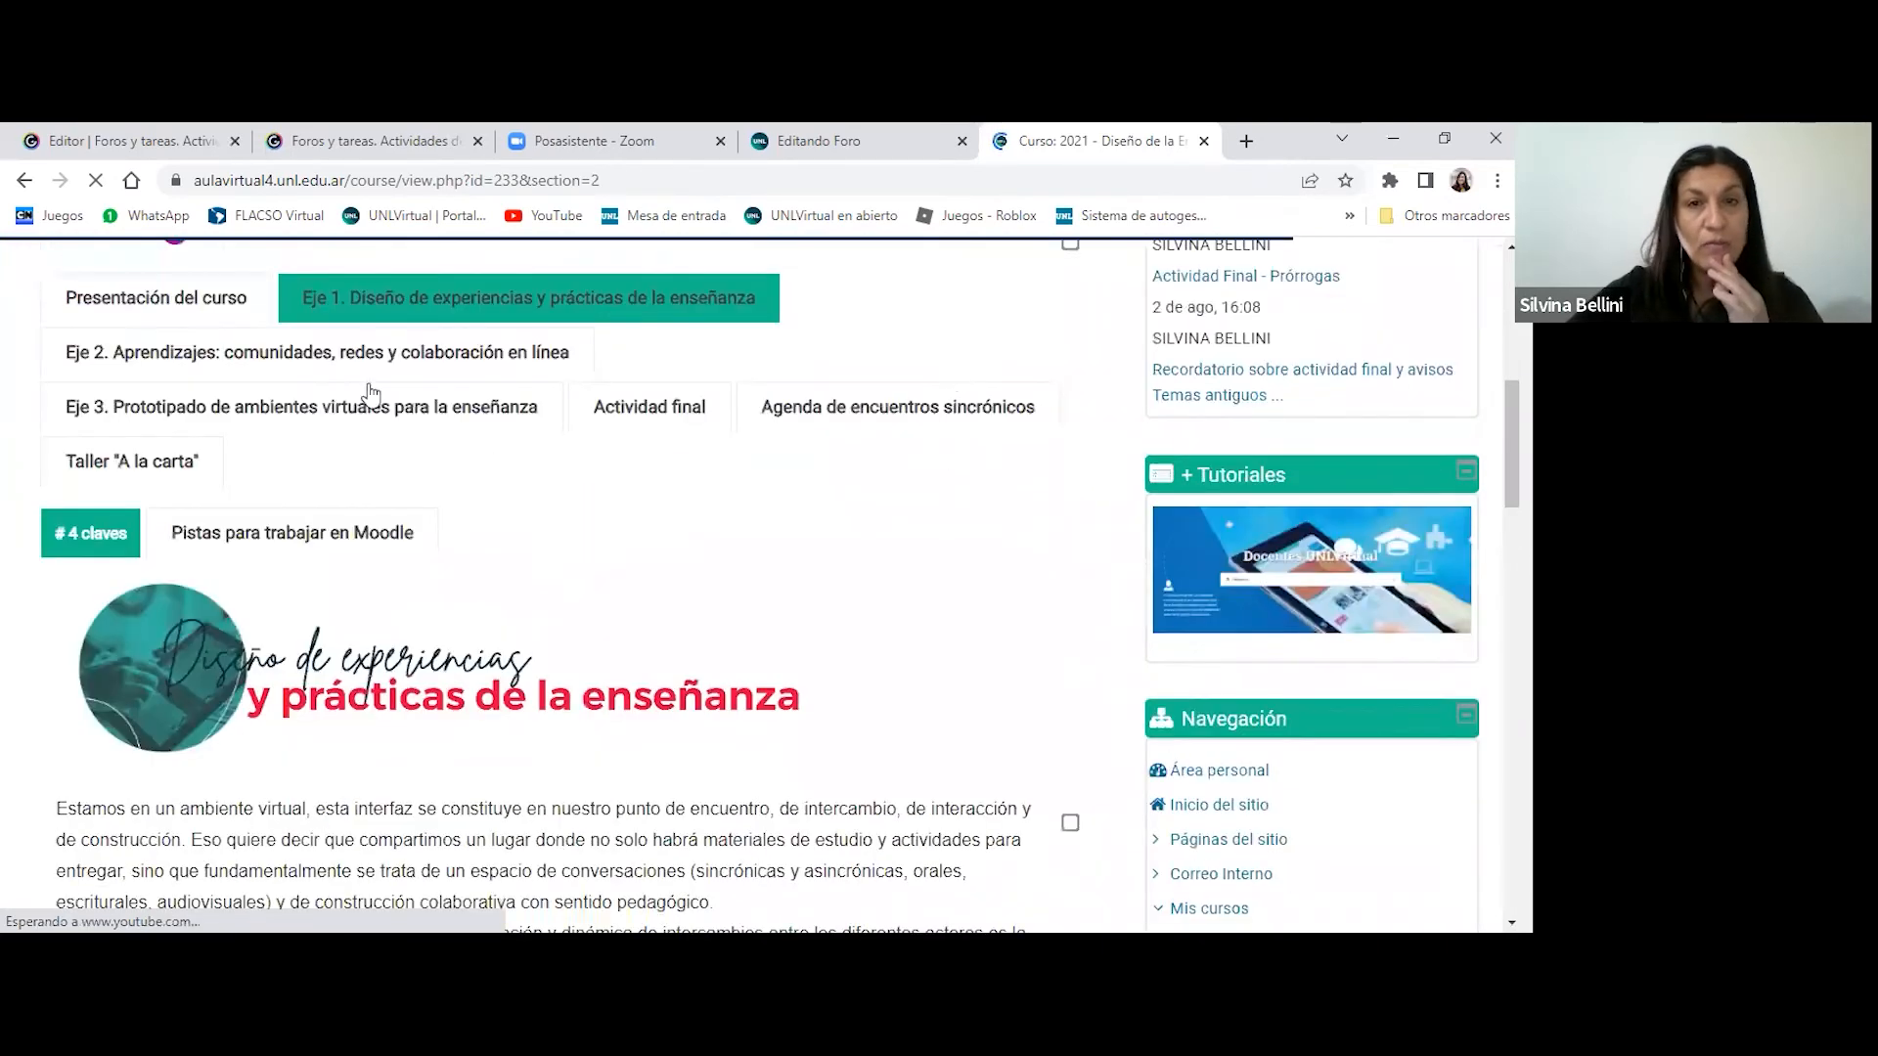
pyautogui.click(648, 435)
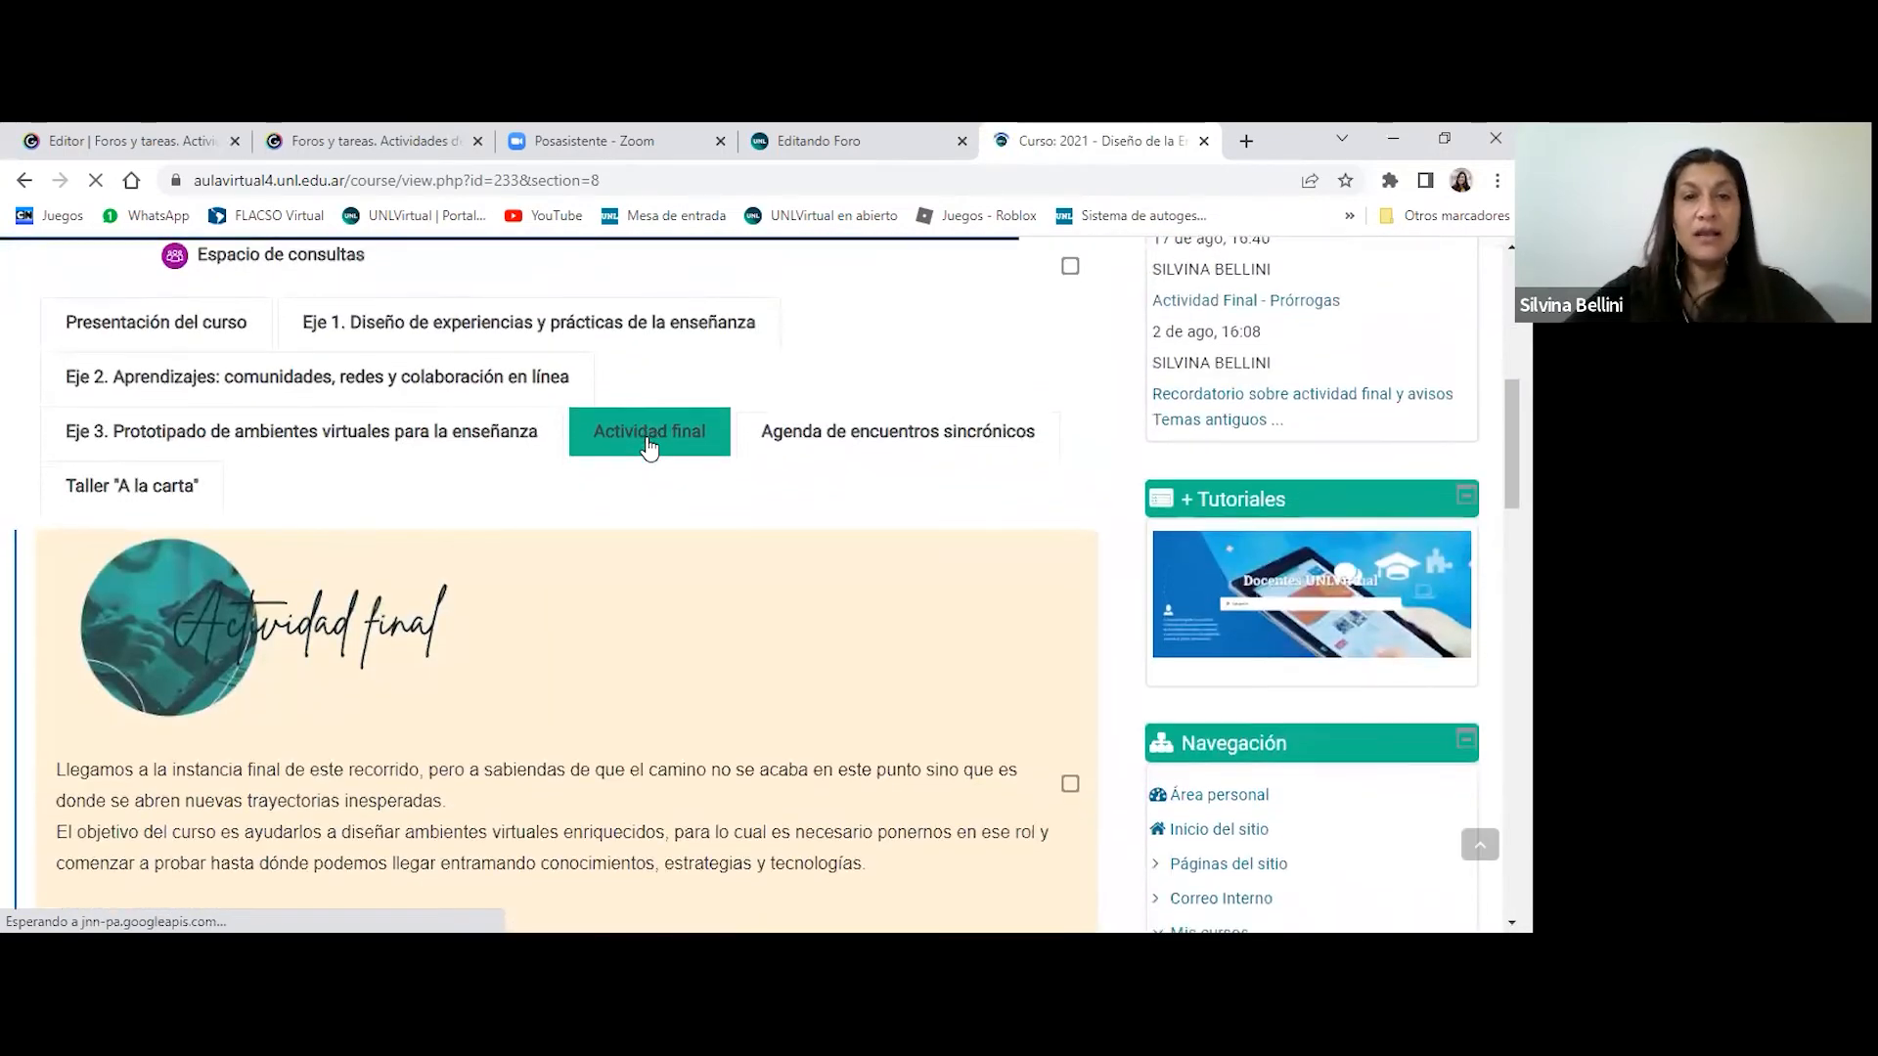
pyautogui.scroll(-4, 648, 431)
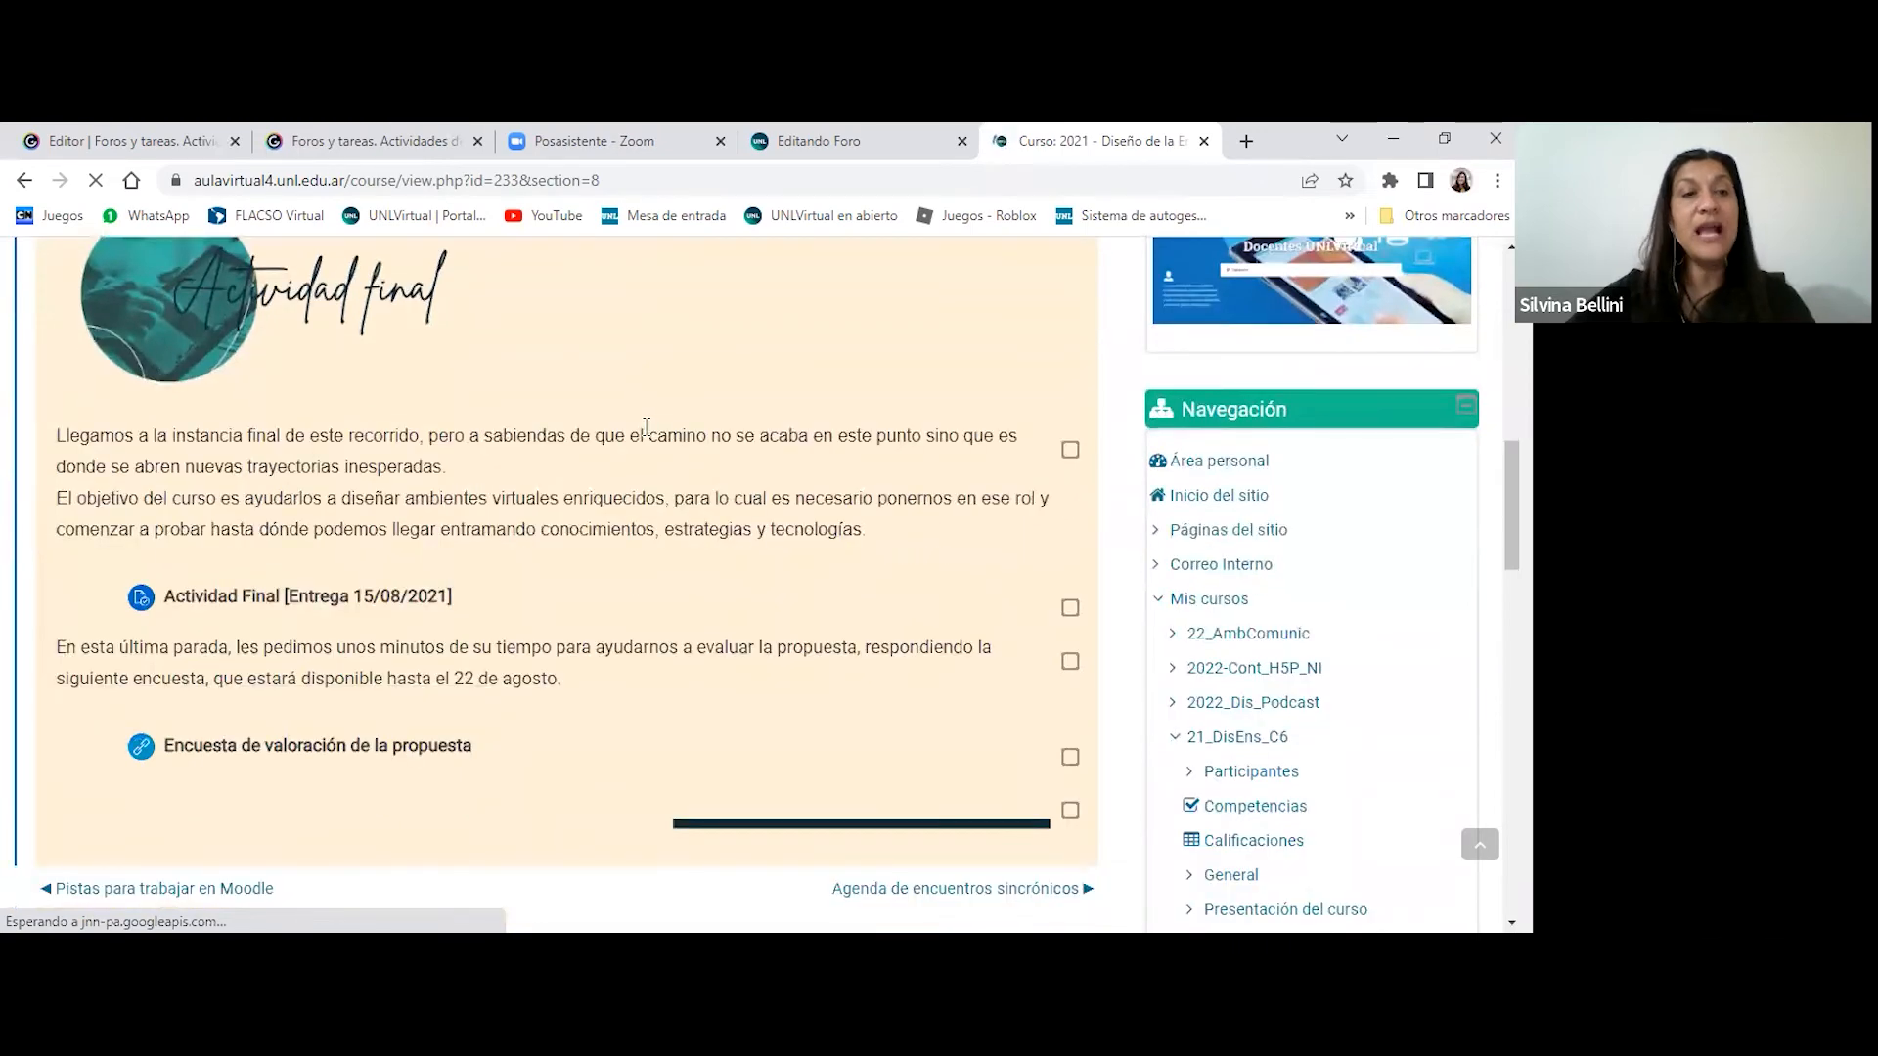
pyautogui.scroll(-1, 646, 428)
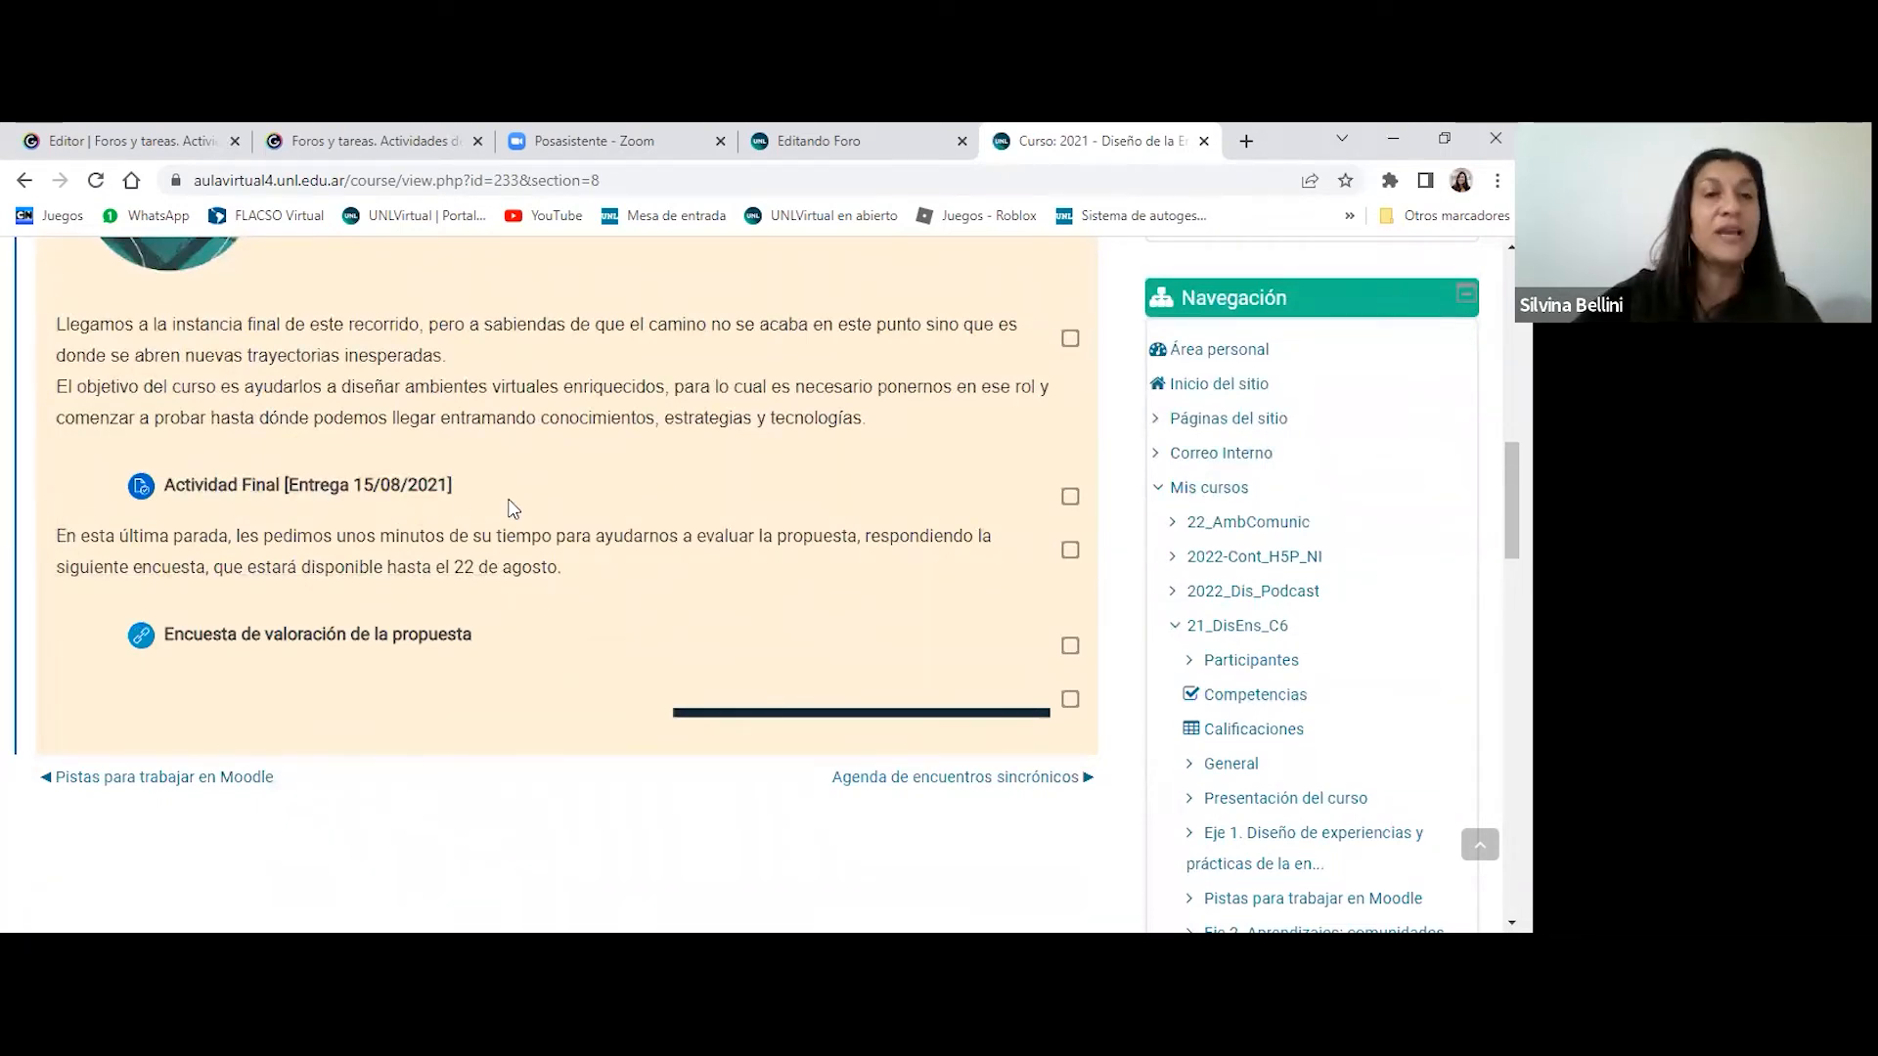
# - Open the Actividad Final [Entrega 15/08/2021] assignment and review its instructions and grading summary
pyautogui.click(245, 497)
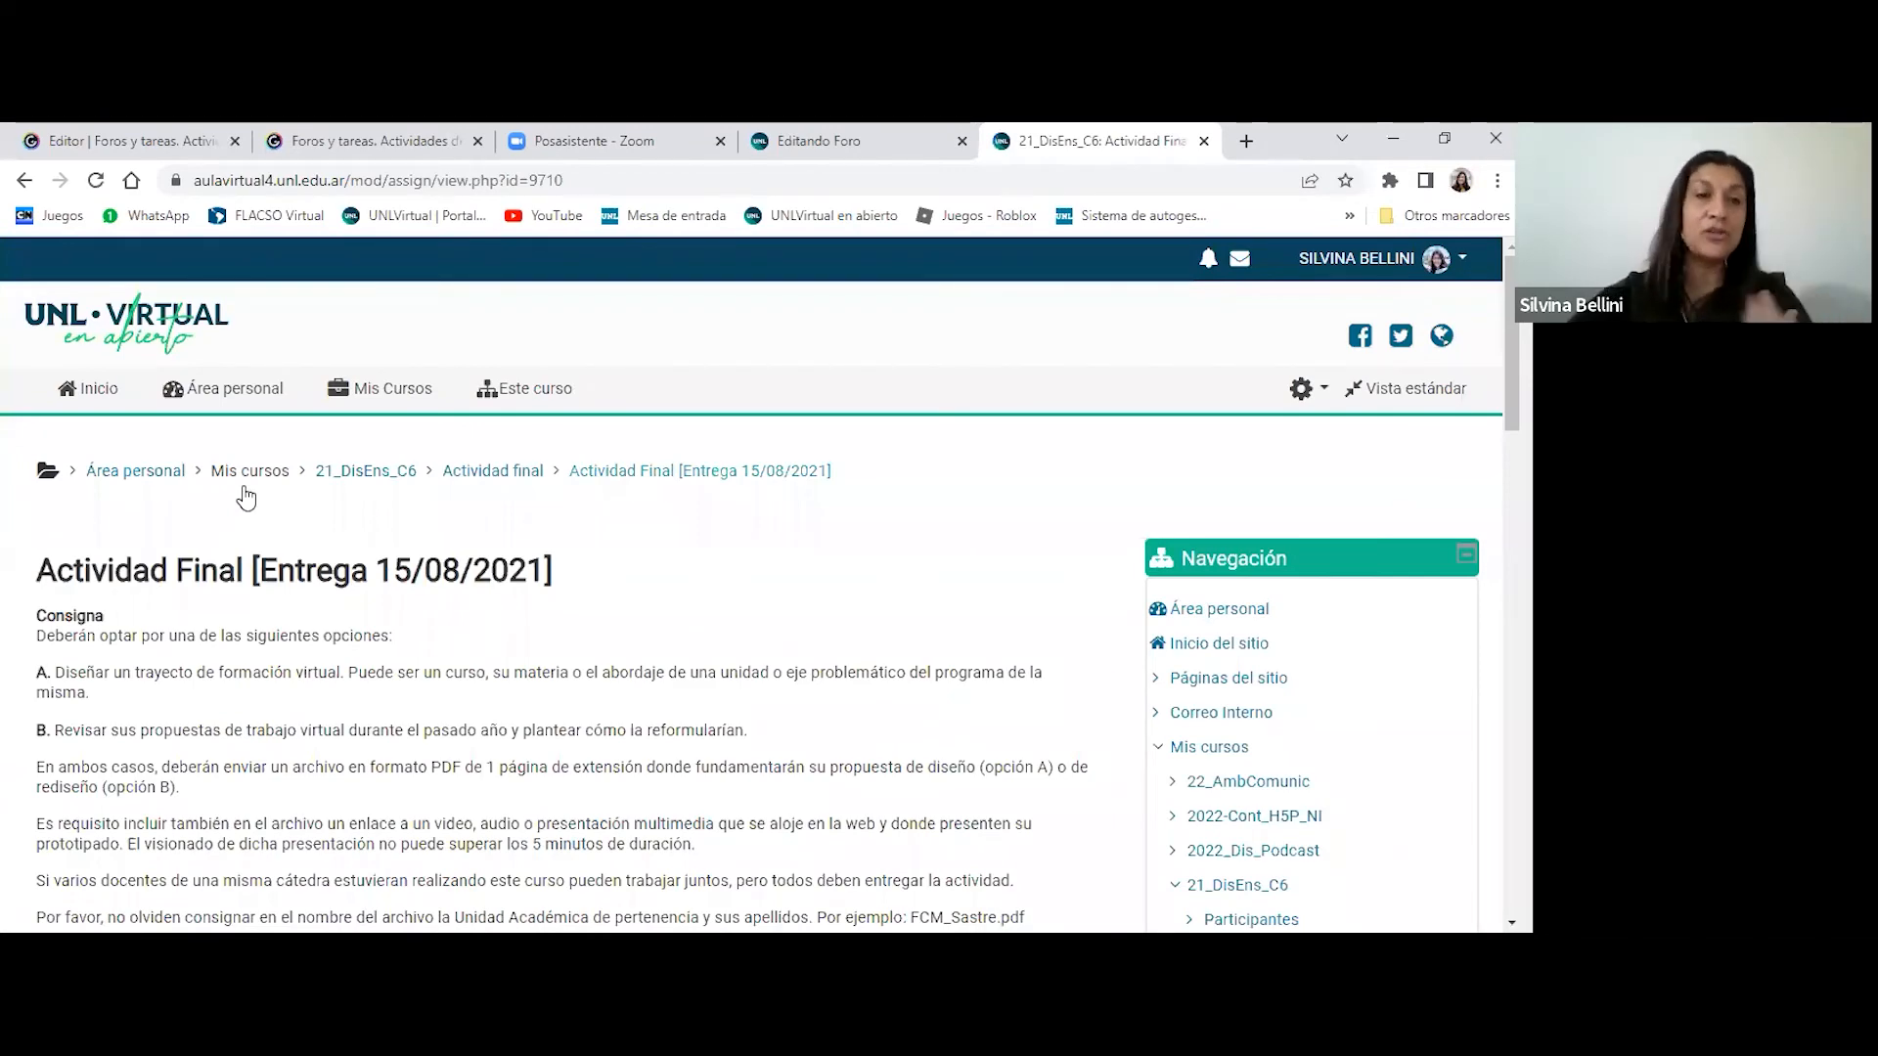
pyautogui.scroll(-1, 247, 491)
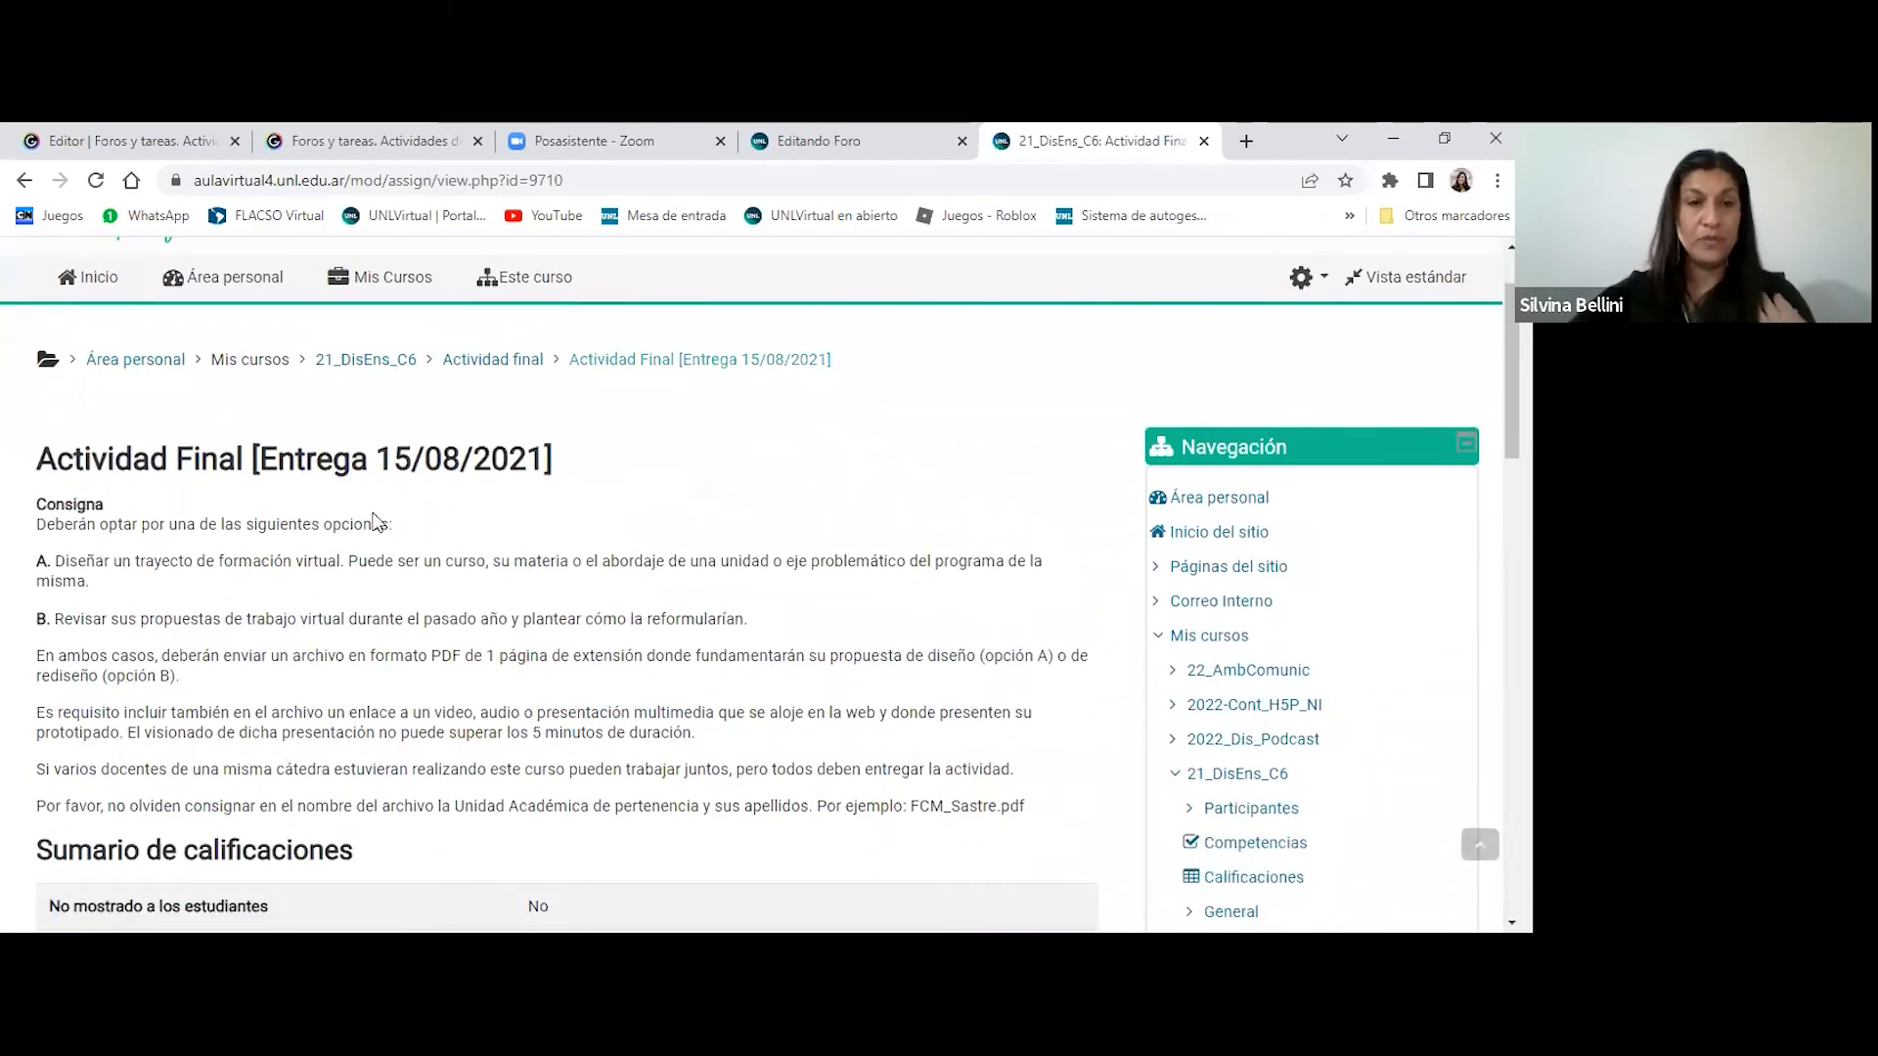
pyautogui.scroll(-1, 293, 503)
pyautogui.scroll(-2, 372, 518)
pyautogui.scroll(-1, 378, 523)
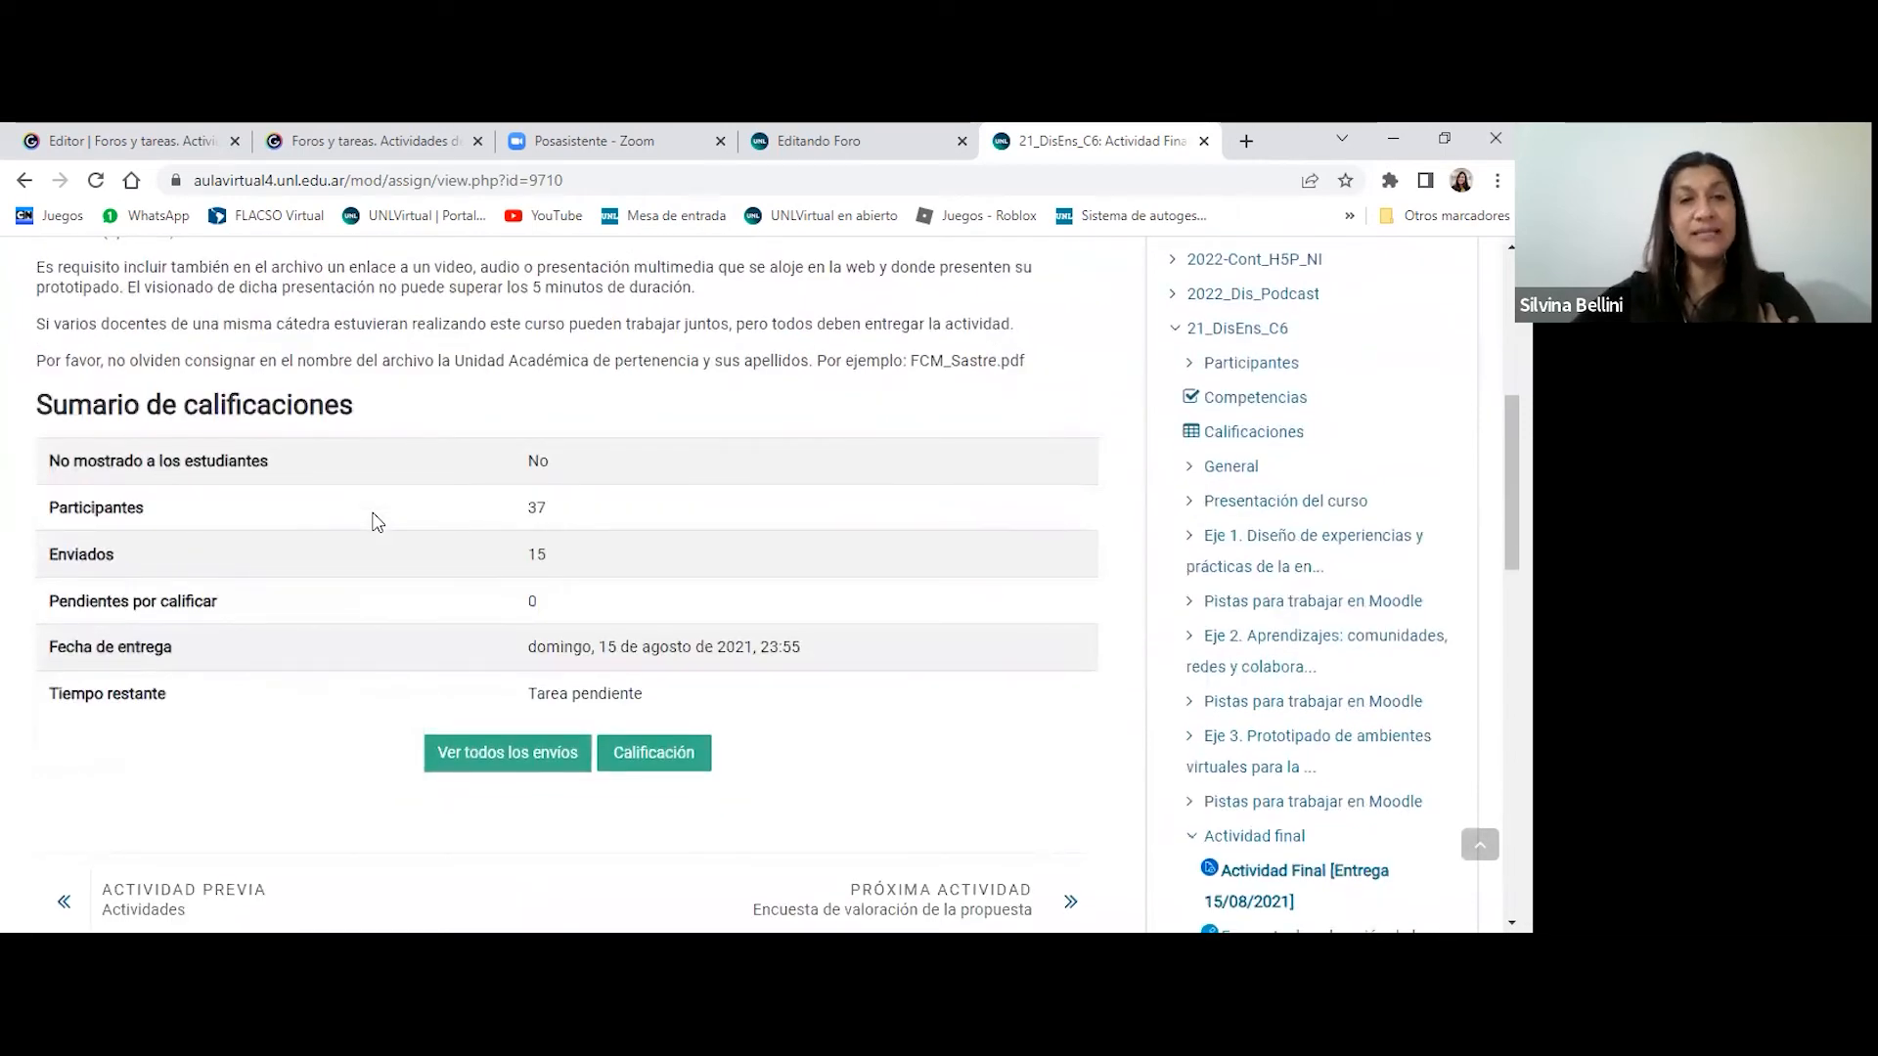
pyautogui.scroll(-1, 379, 547)
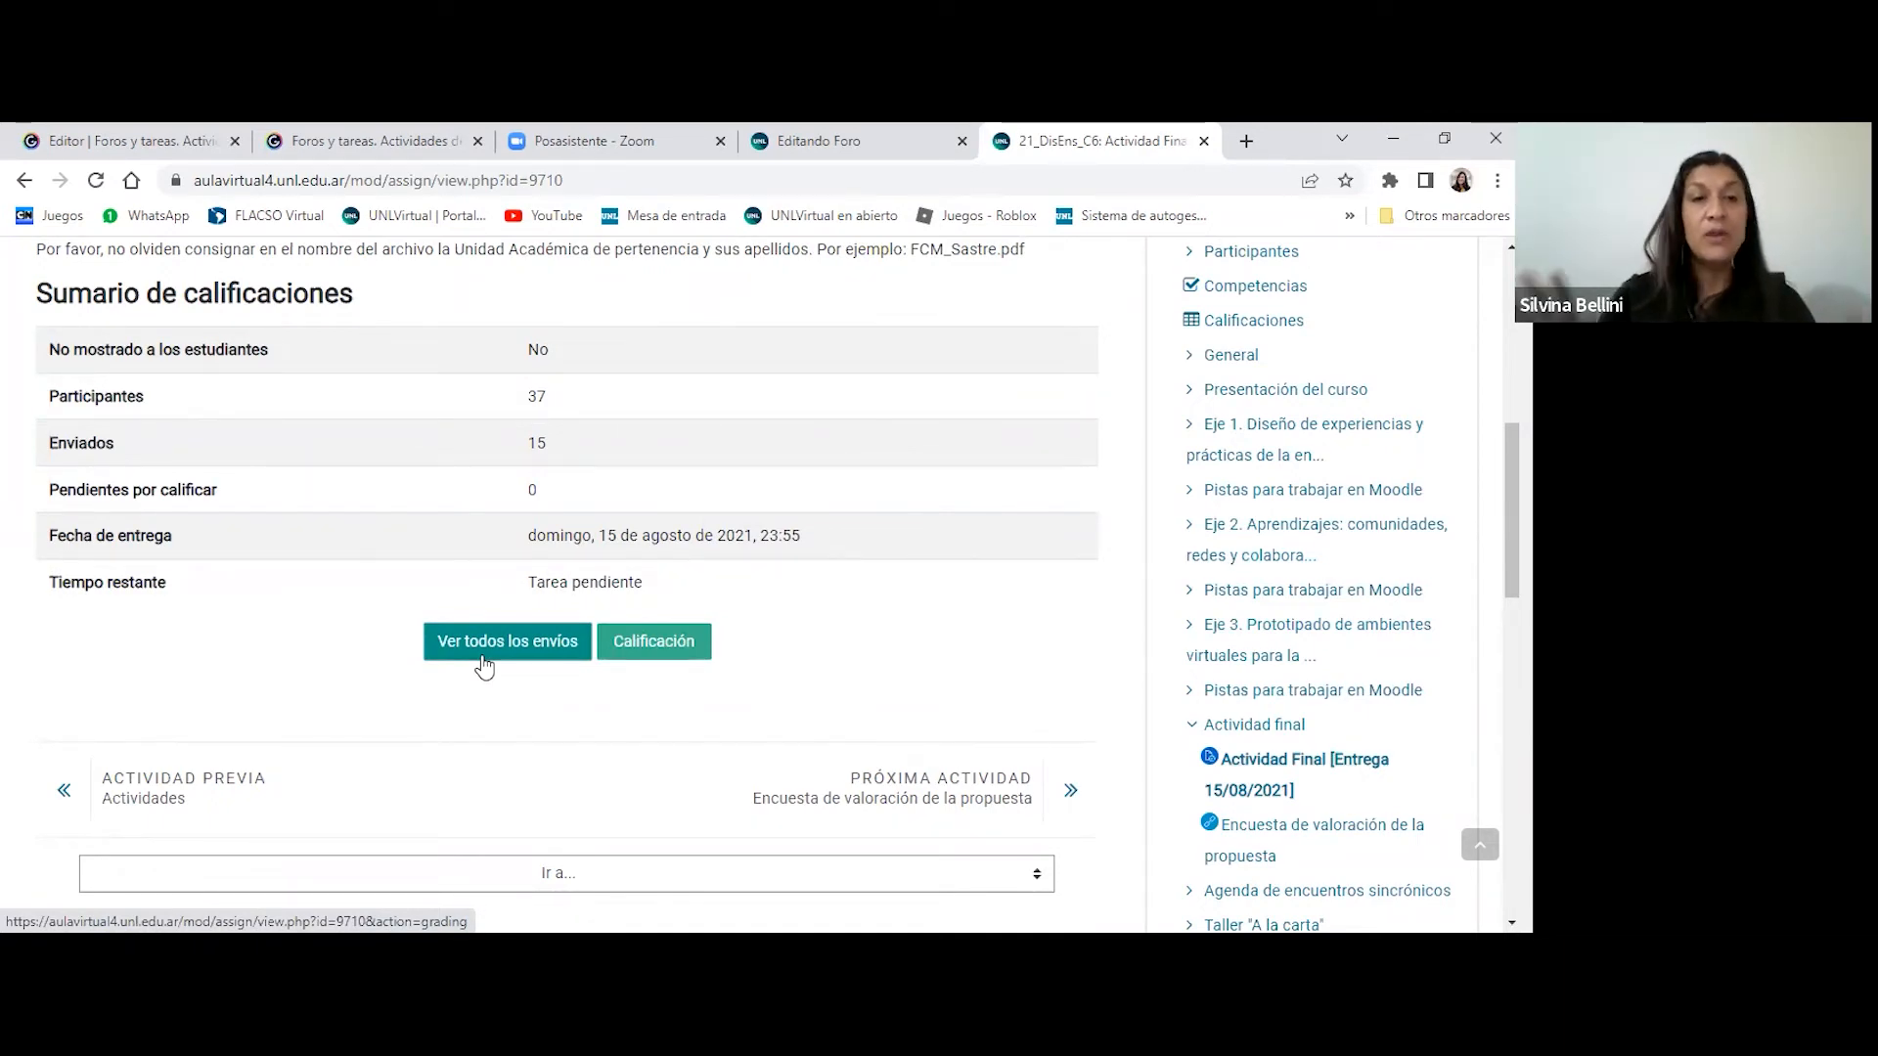
pyautogui.scroll(1, 489, 643)
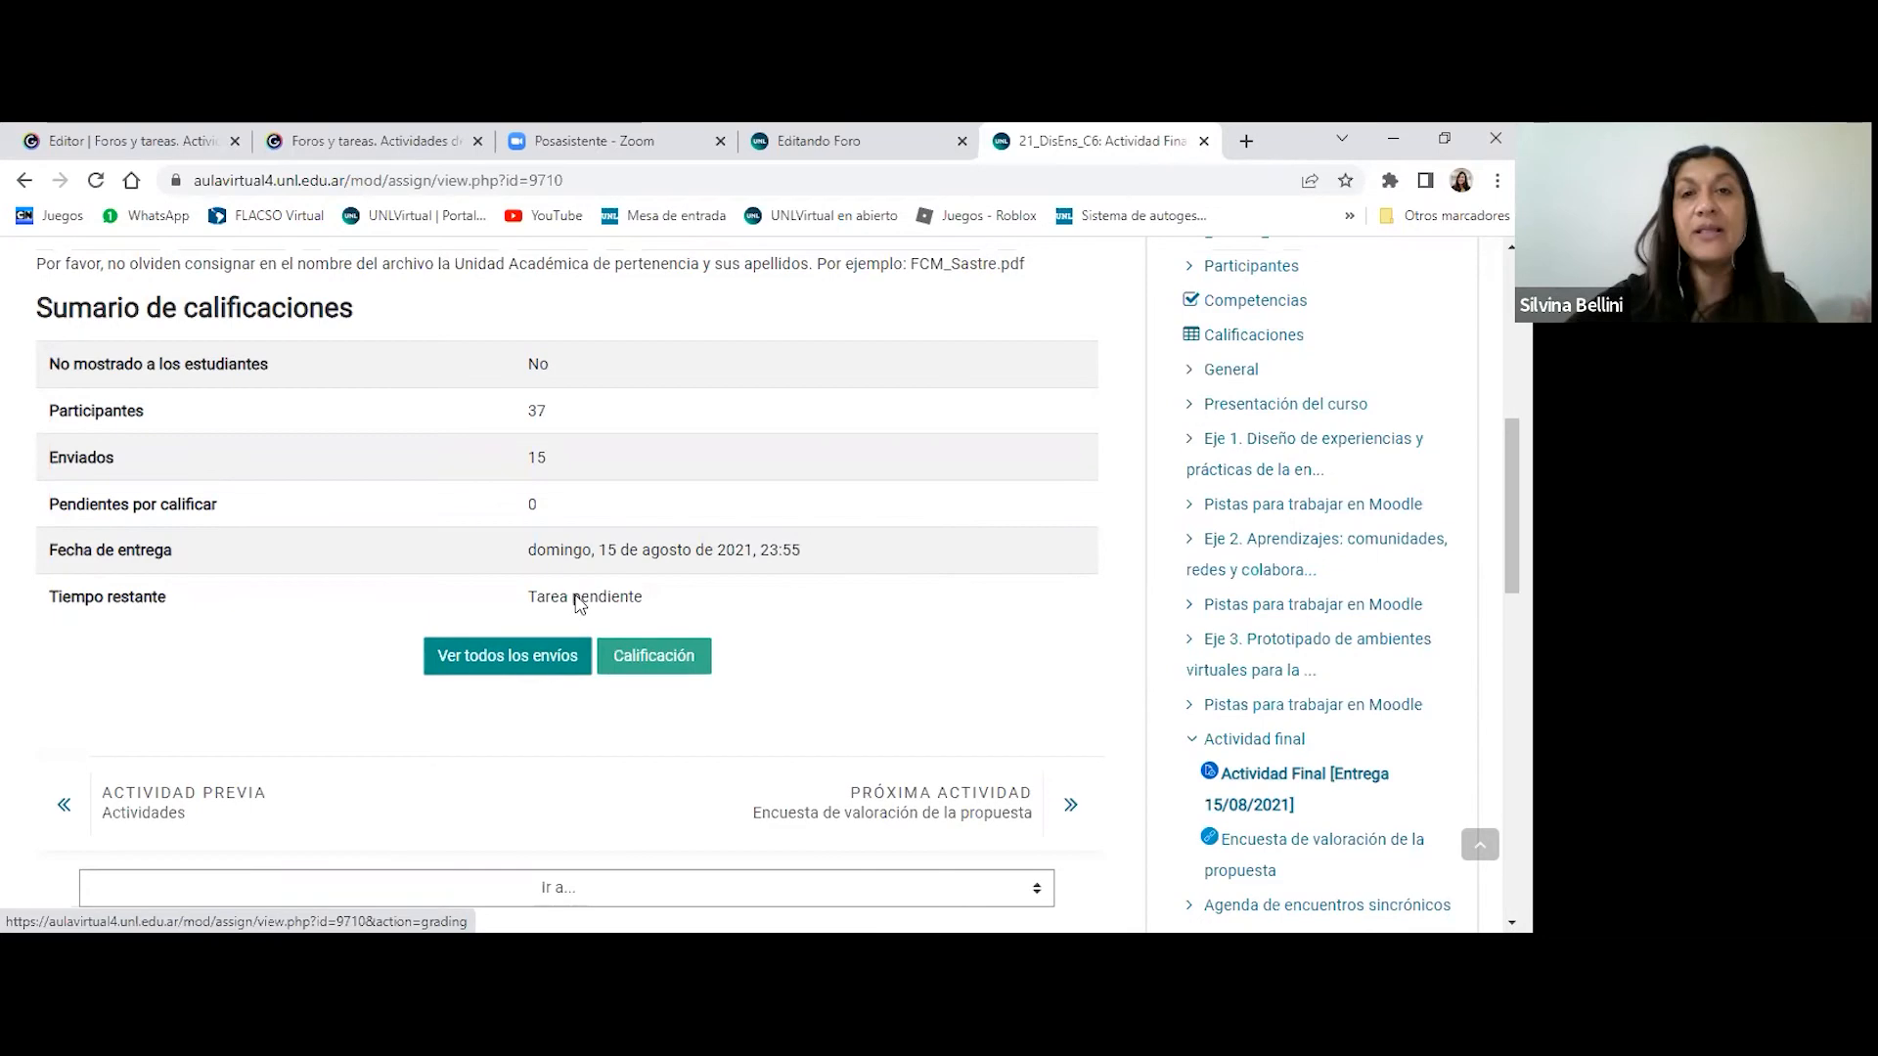
pyautogui.scroll(5, 683, 558)
pyautogui.scroll(-2, 682, 560)
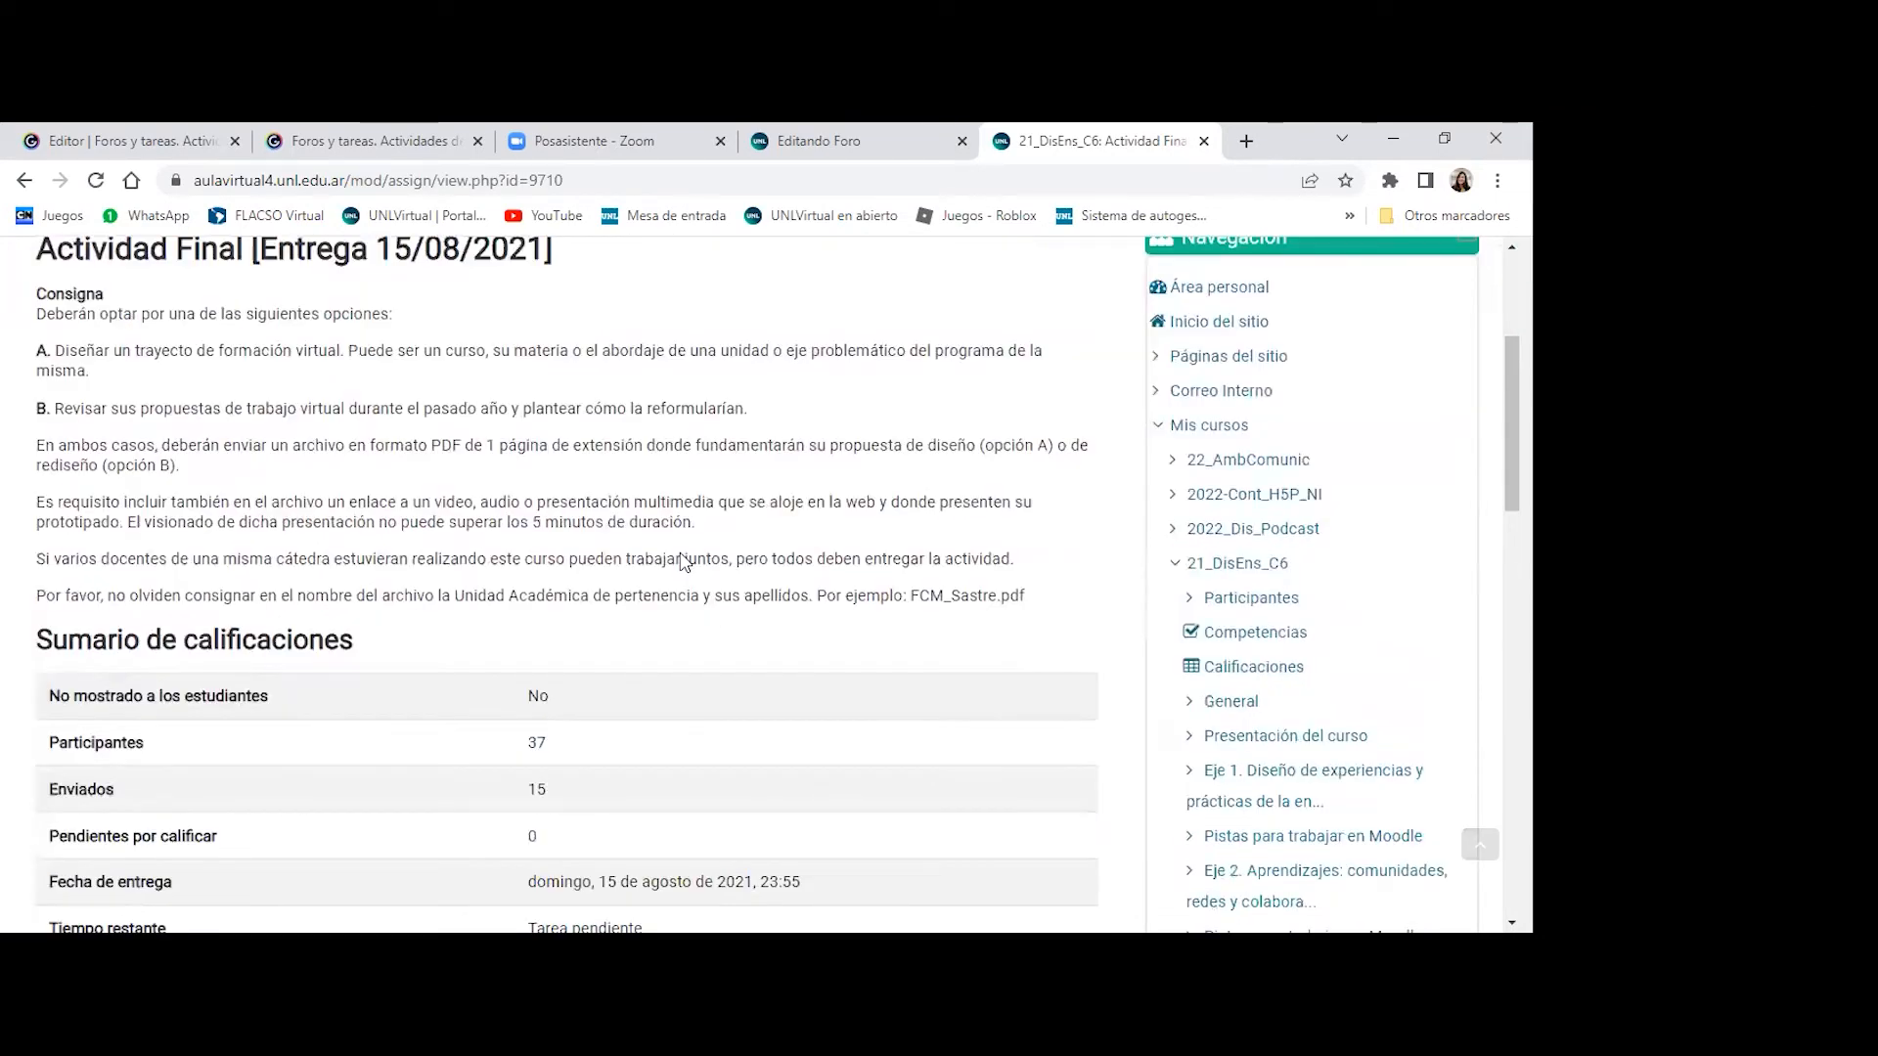
pyautogui.scroll(-3, 684, 560)
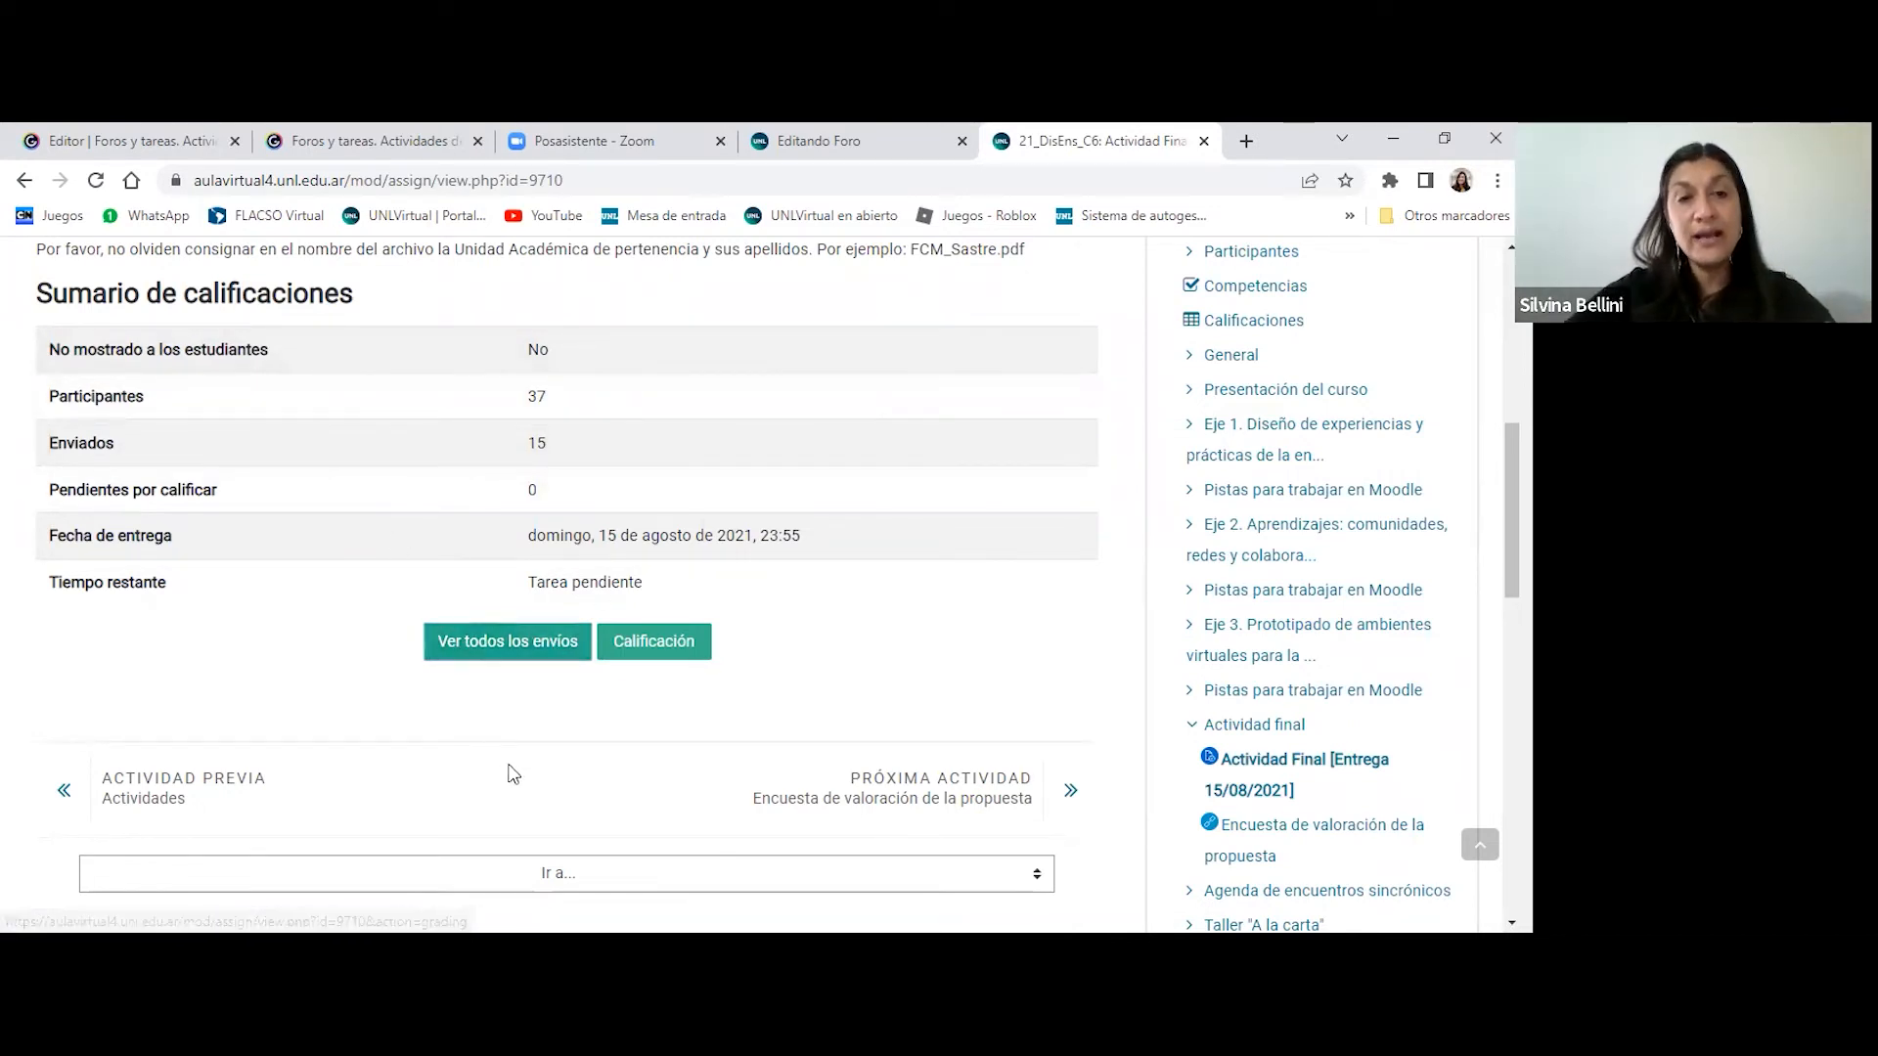
# - View all submissions of the assignment for every surname and review the students' submission status, grades and files
pyautogui.click(489, 646)
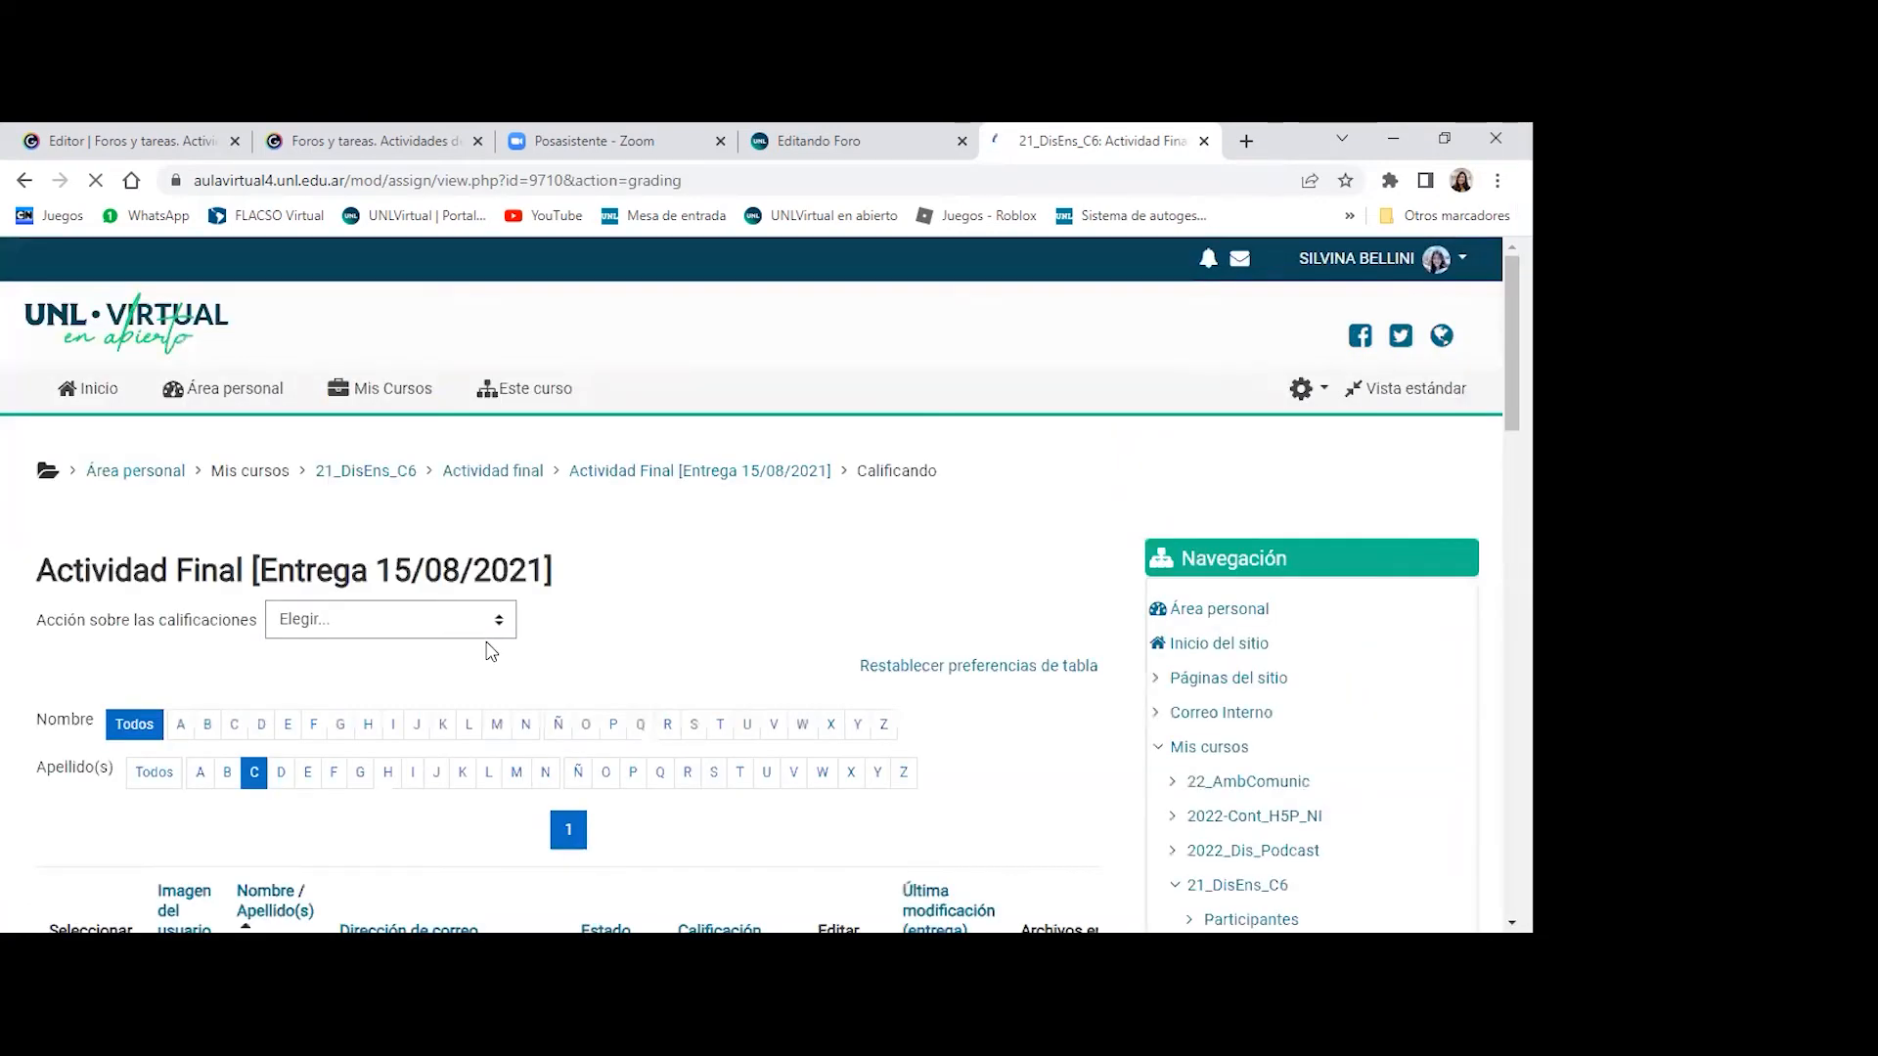
pyautogui.scroll(-2, 491, 651)
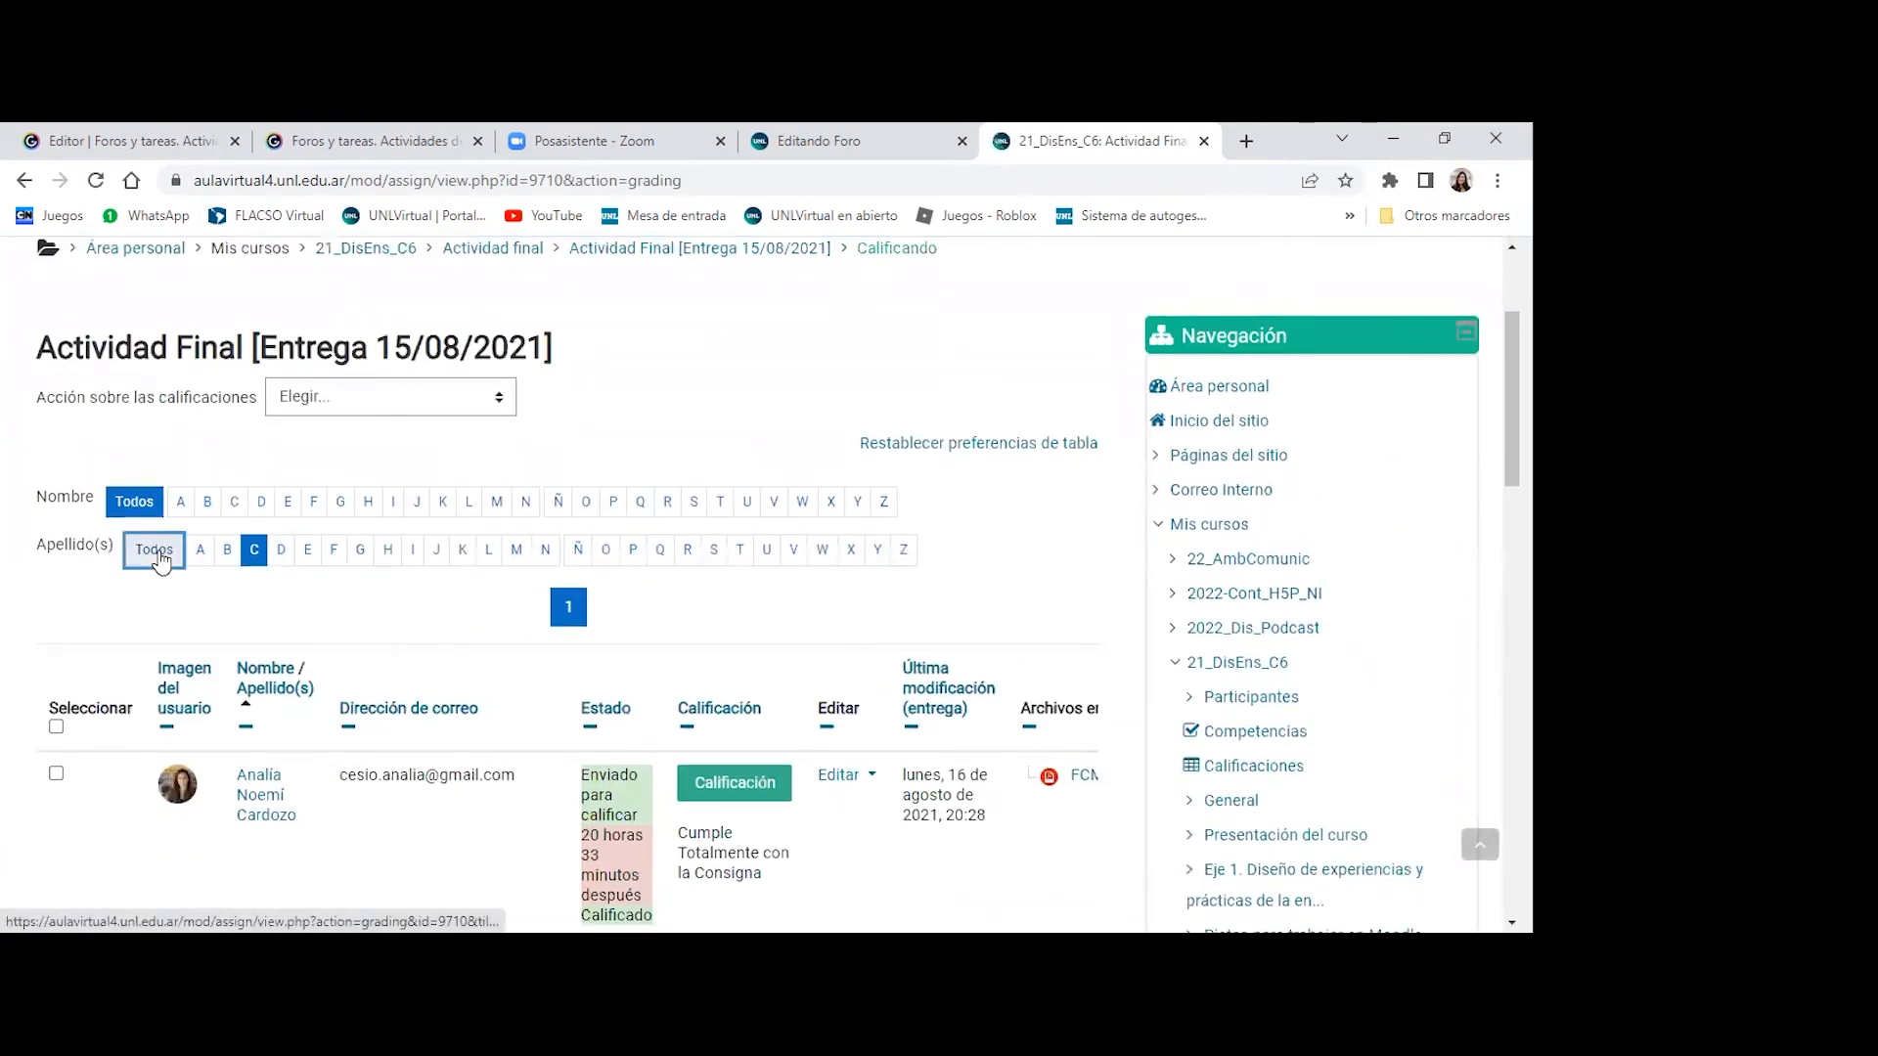
pyautogui.click(157, 551)
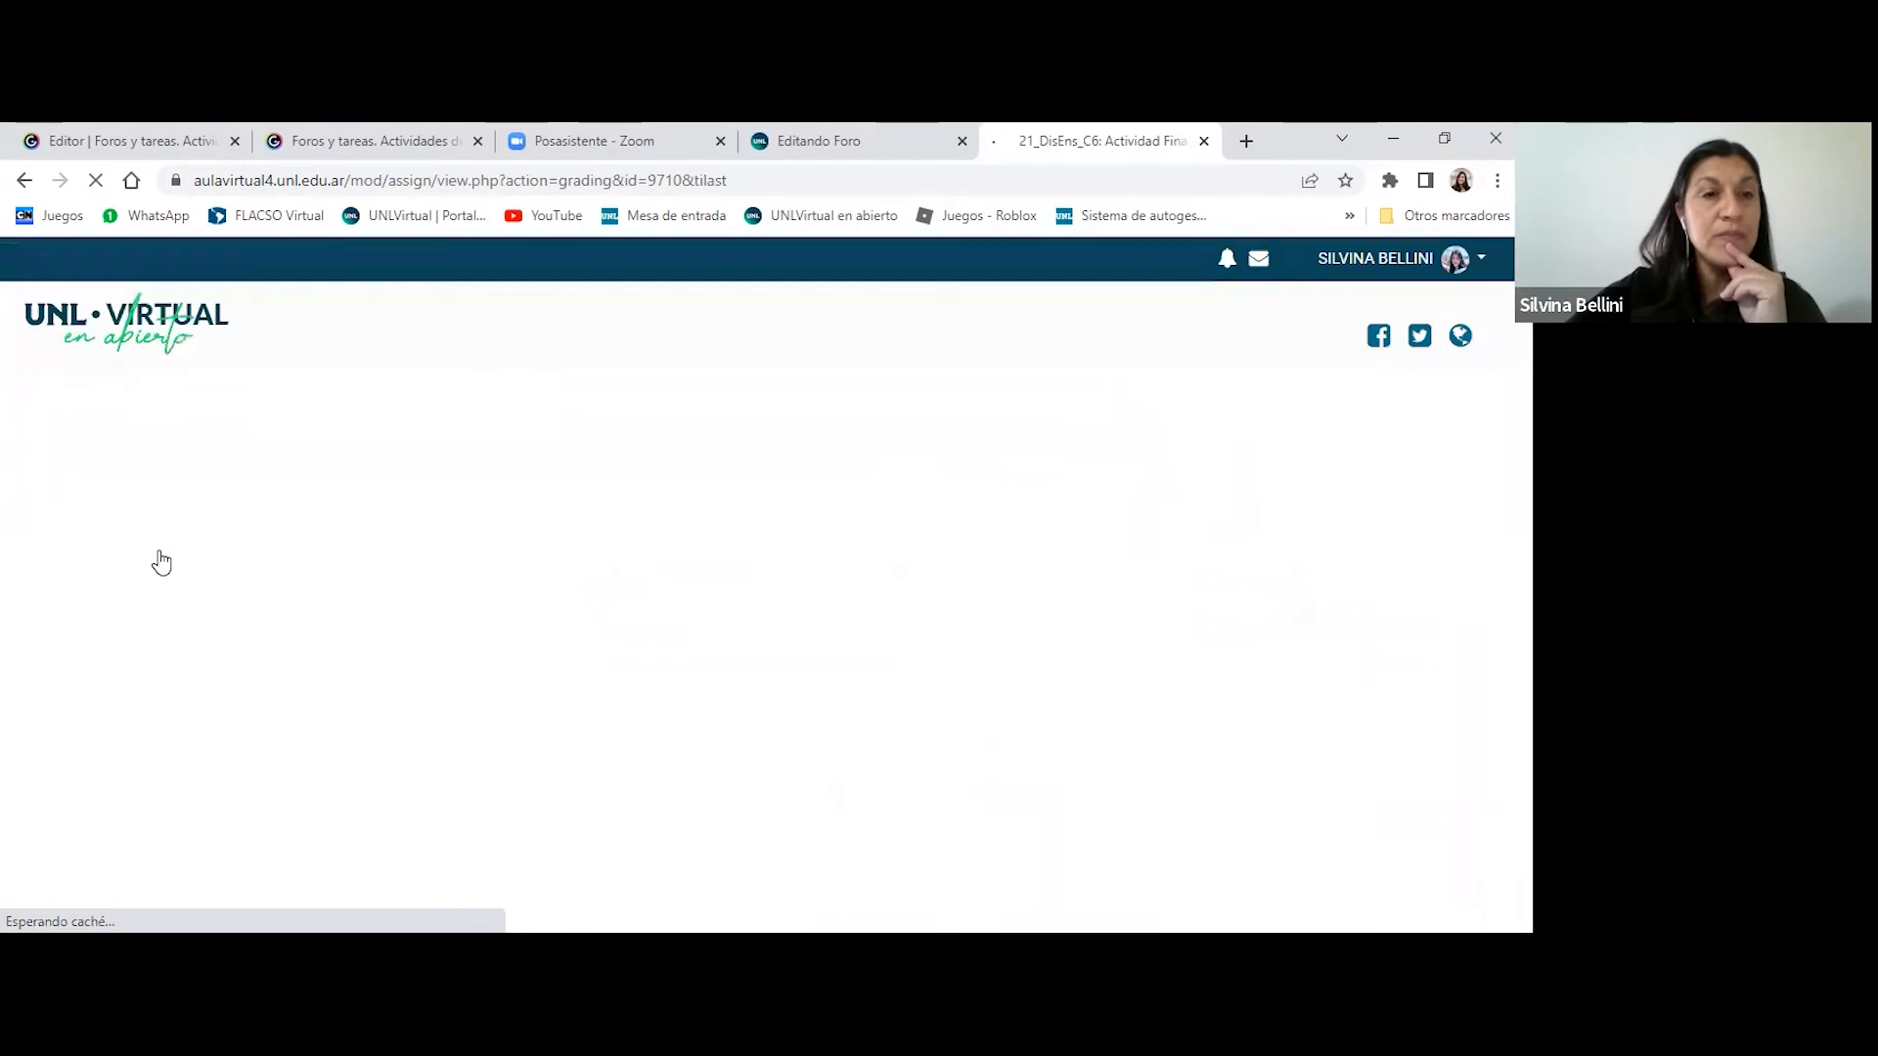
pyautogui.scroll(-3, 897, 540)
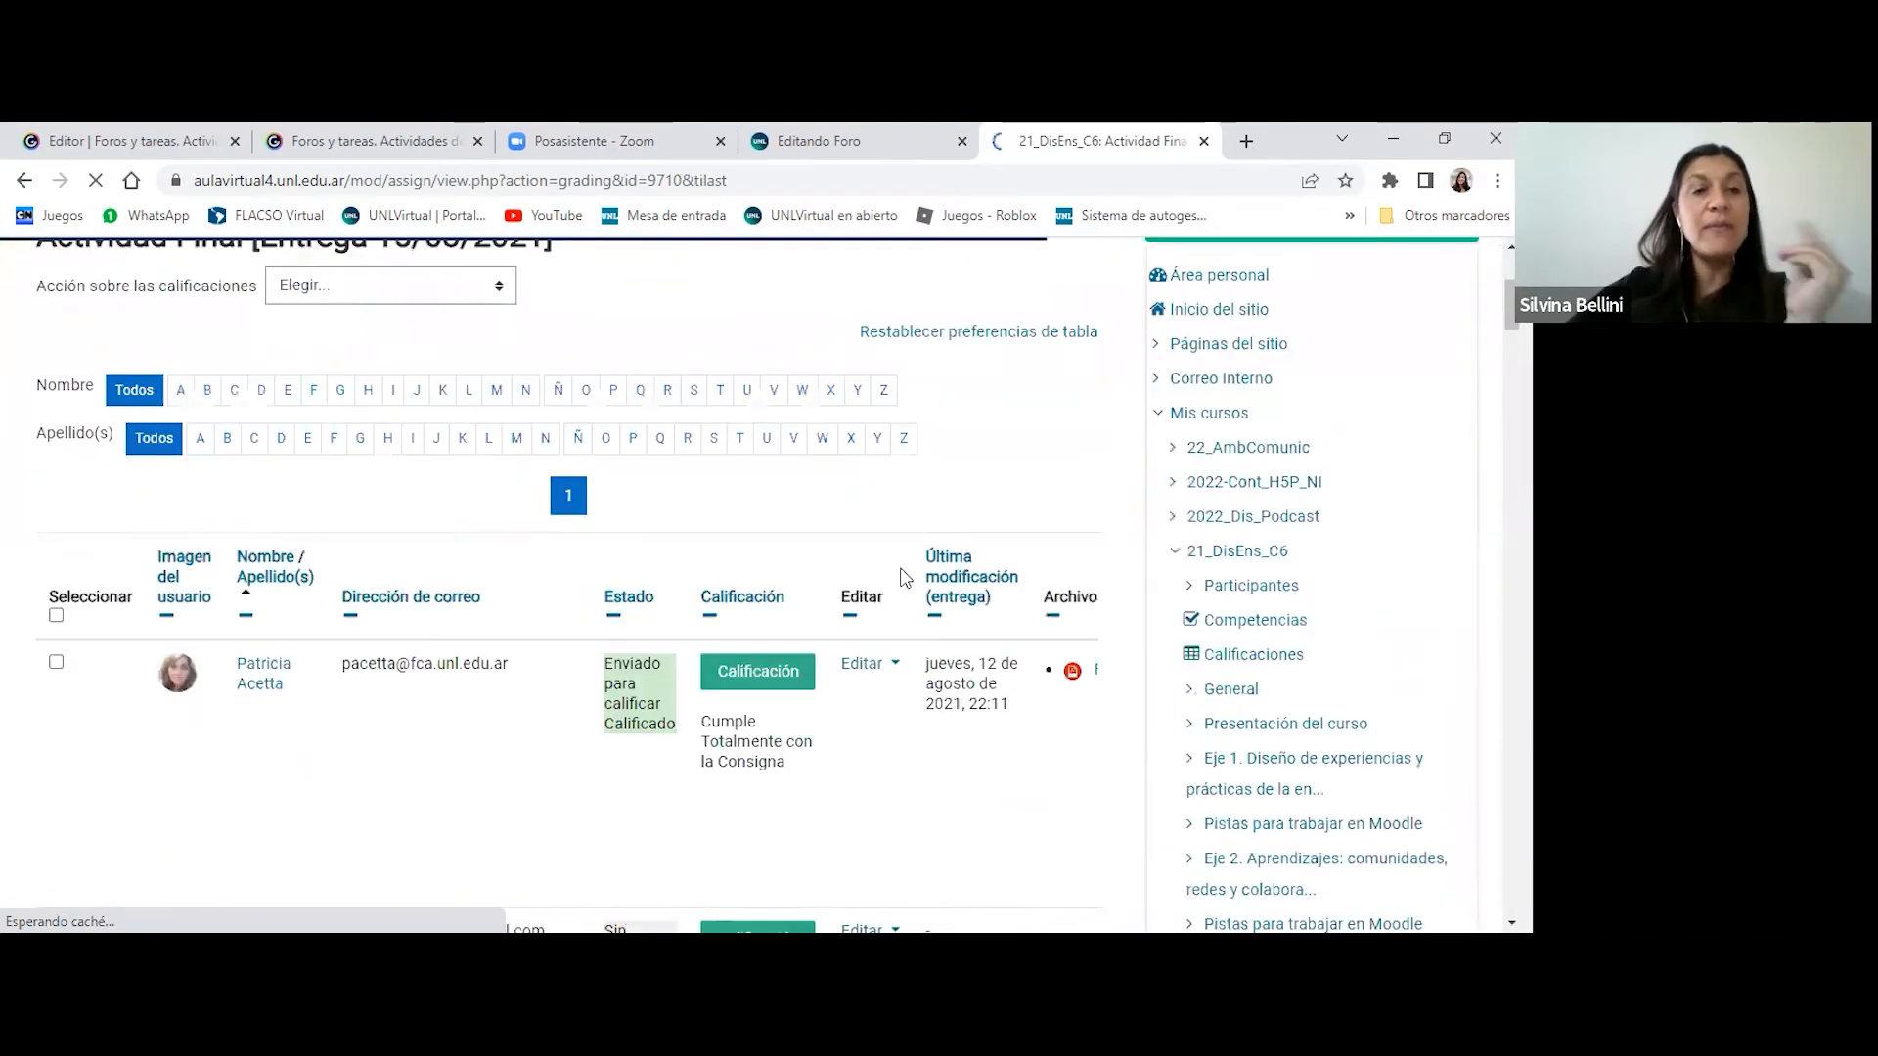
pyautogui.scroll(-4, 905, 578)
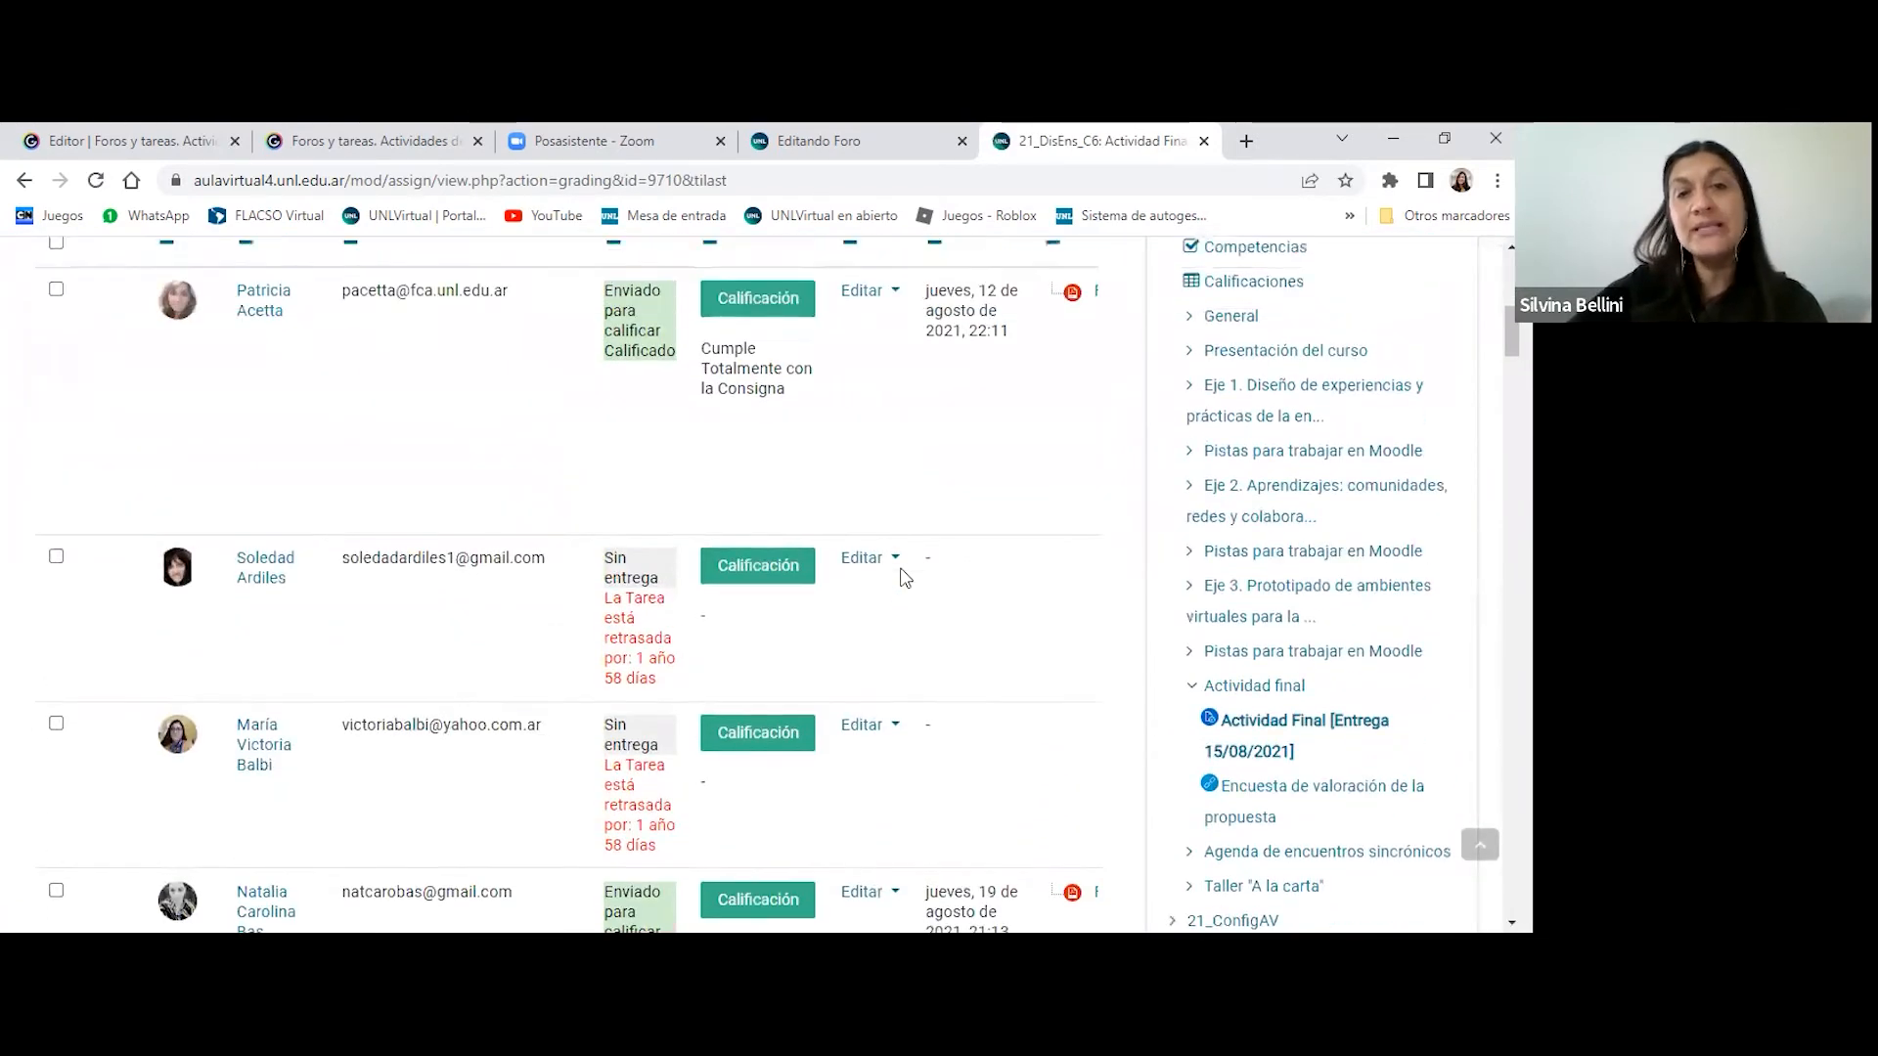
pyautogui.scroll(-5, 905, 578)
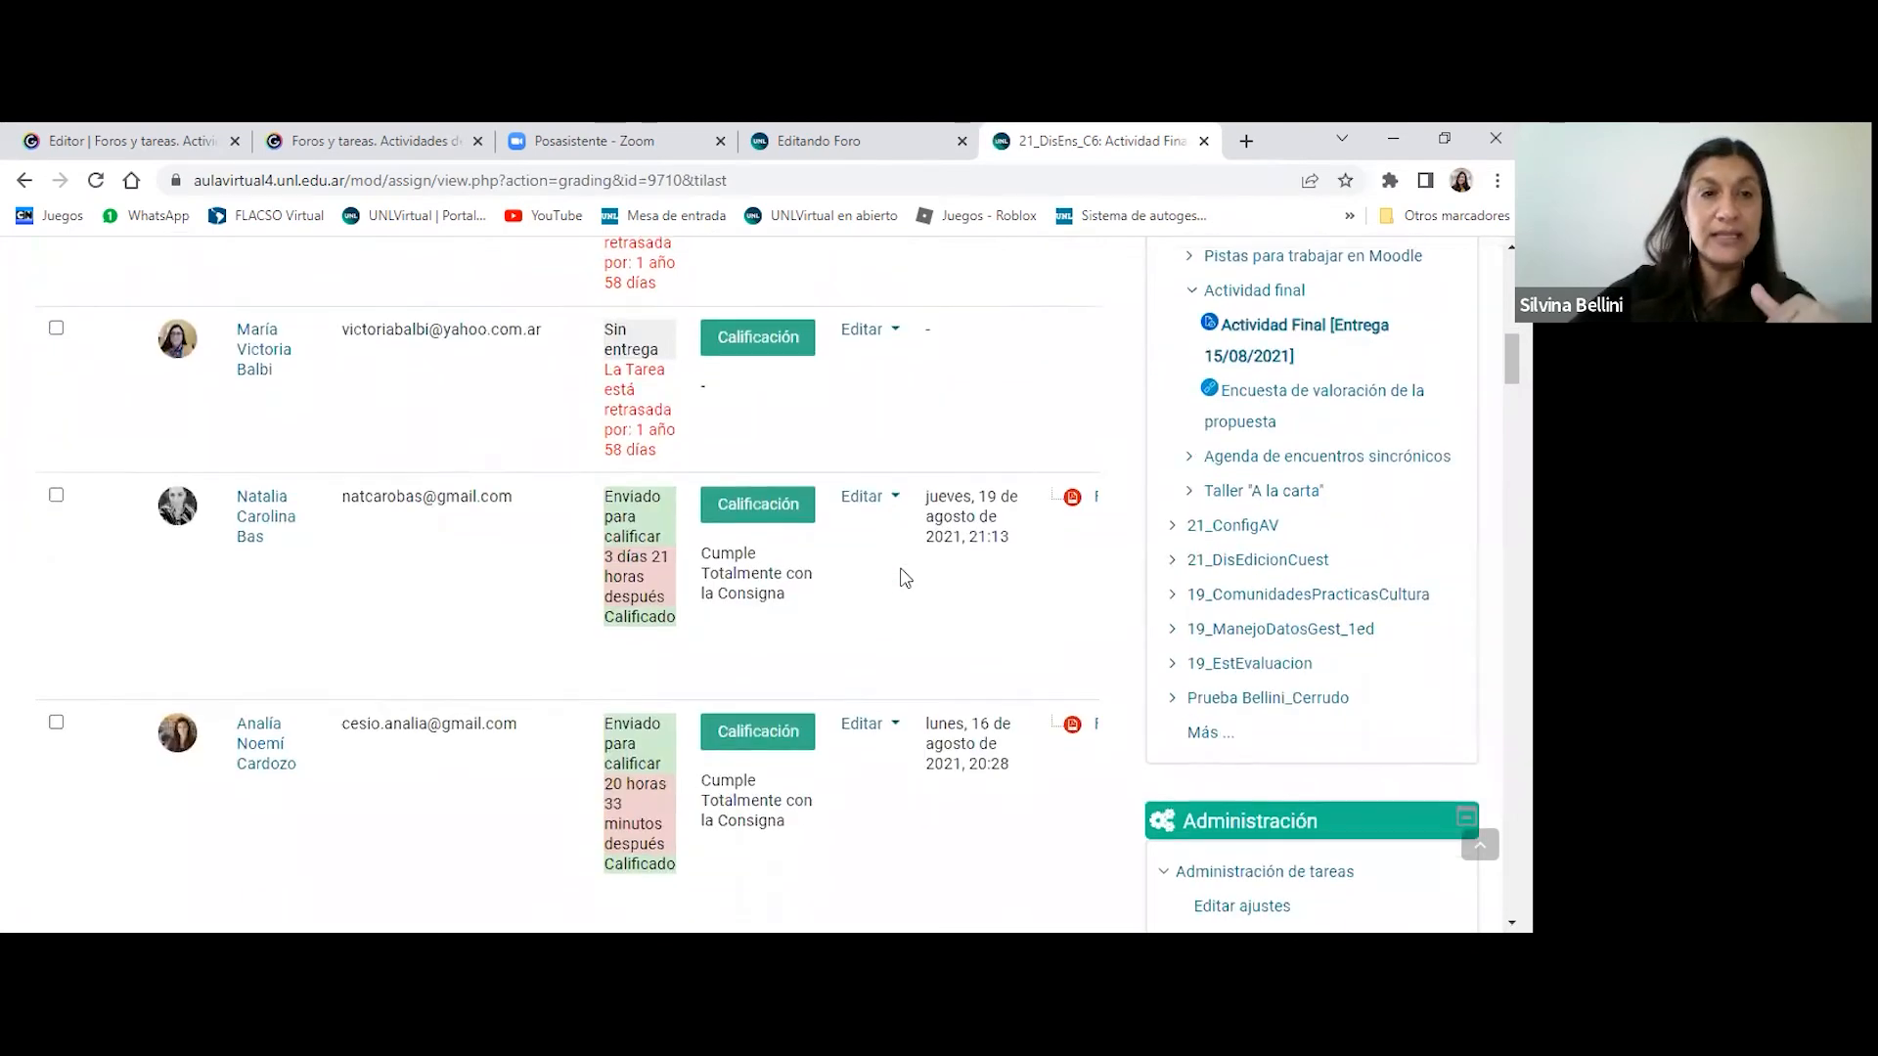
pyautogui.scroll(12, 904, 578)
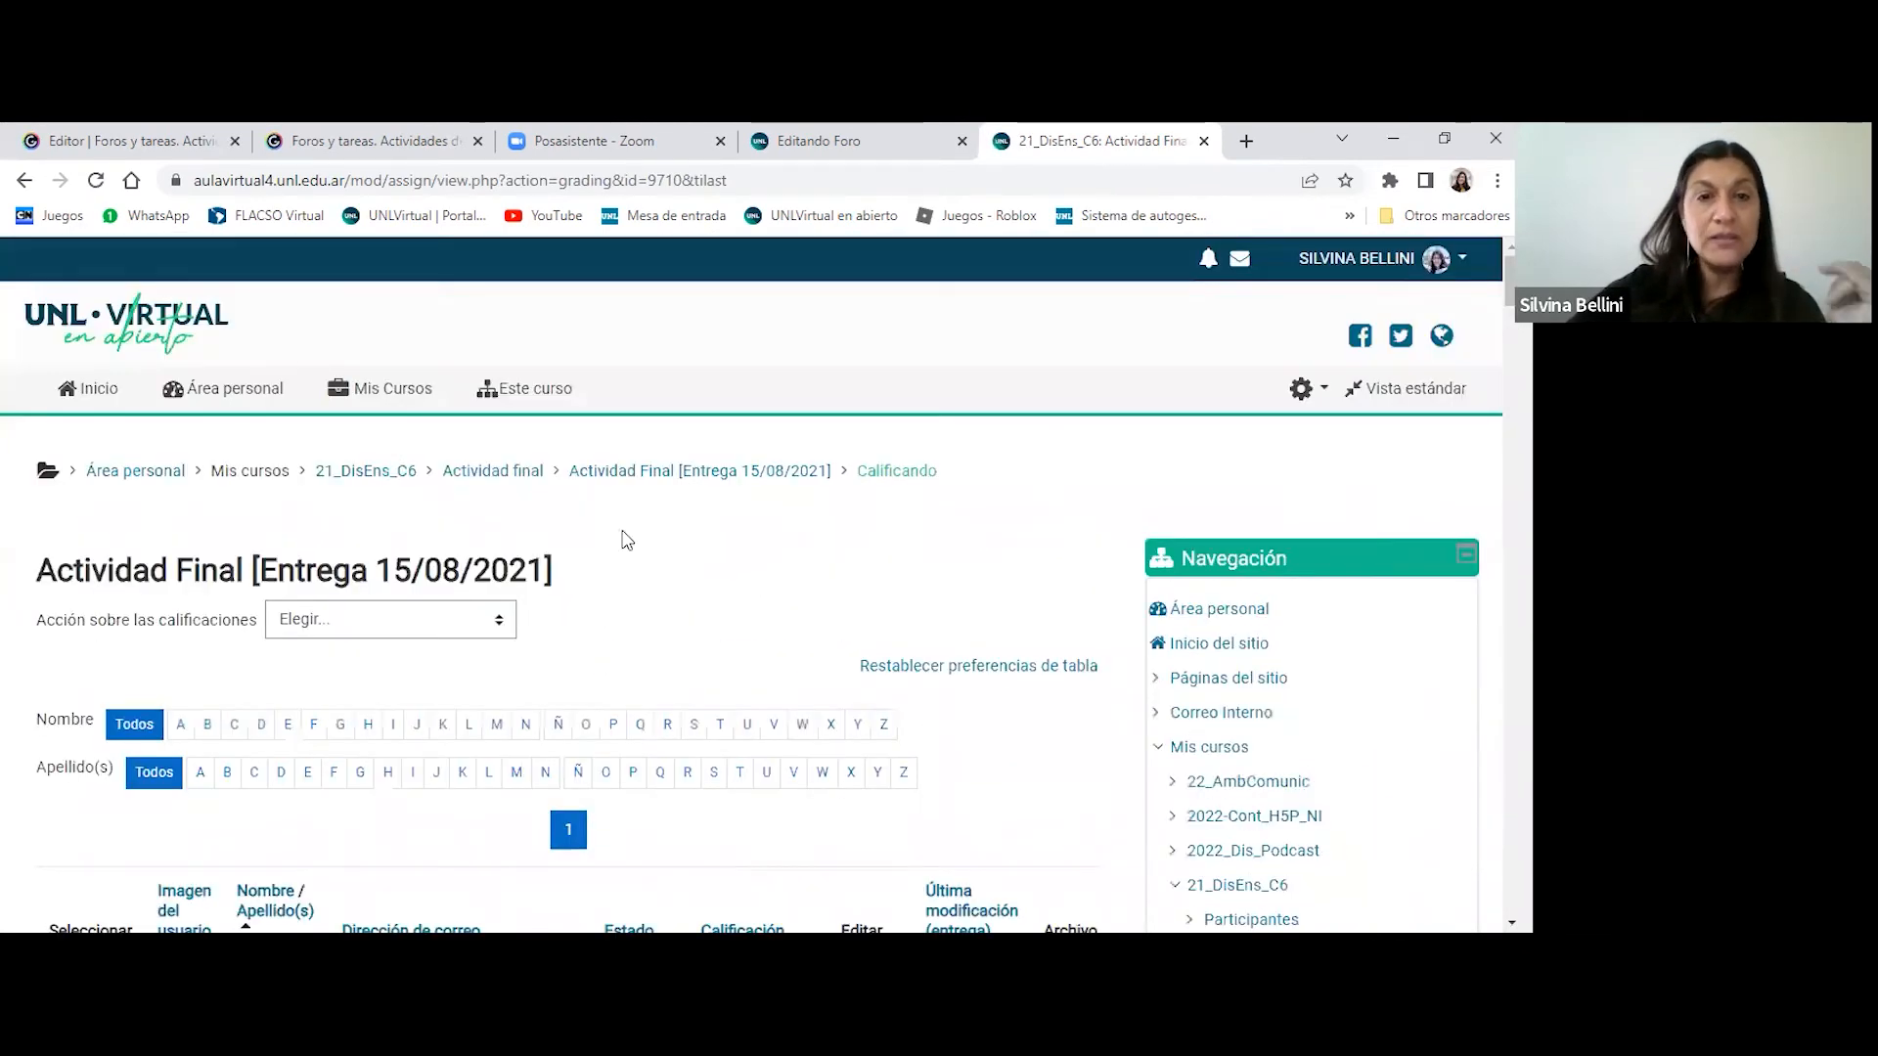
# - Return to the Actividad Final assignment page and open the individual grading view for its submissions
pyautogui.rightClick(711, 579)
pyautogui.click(765, 235)
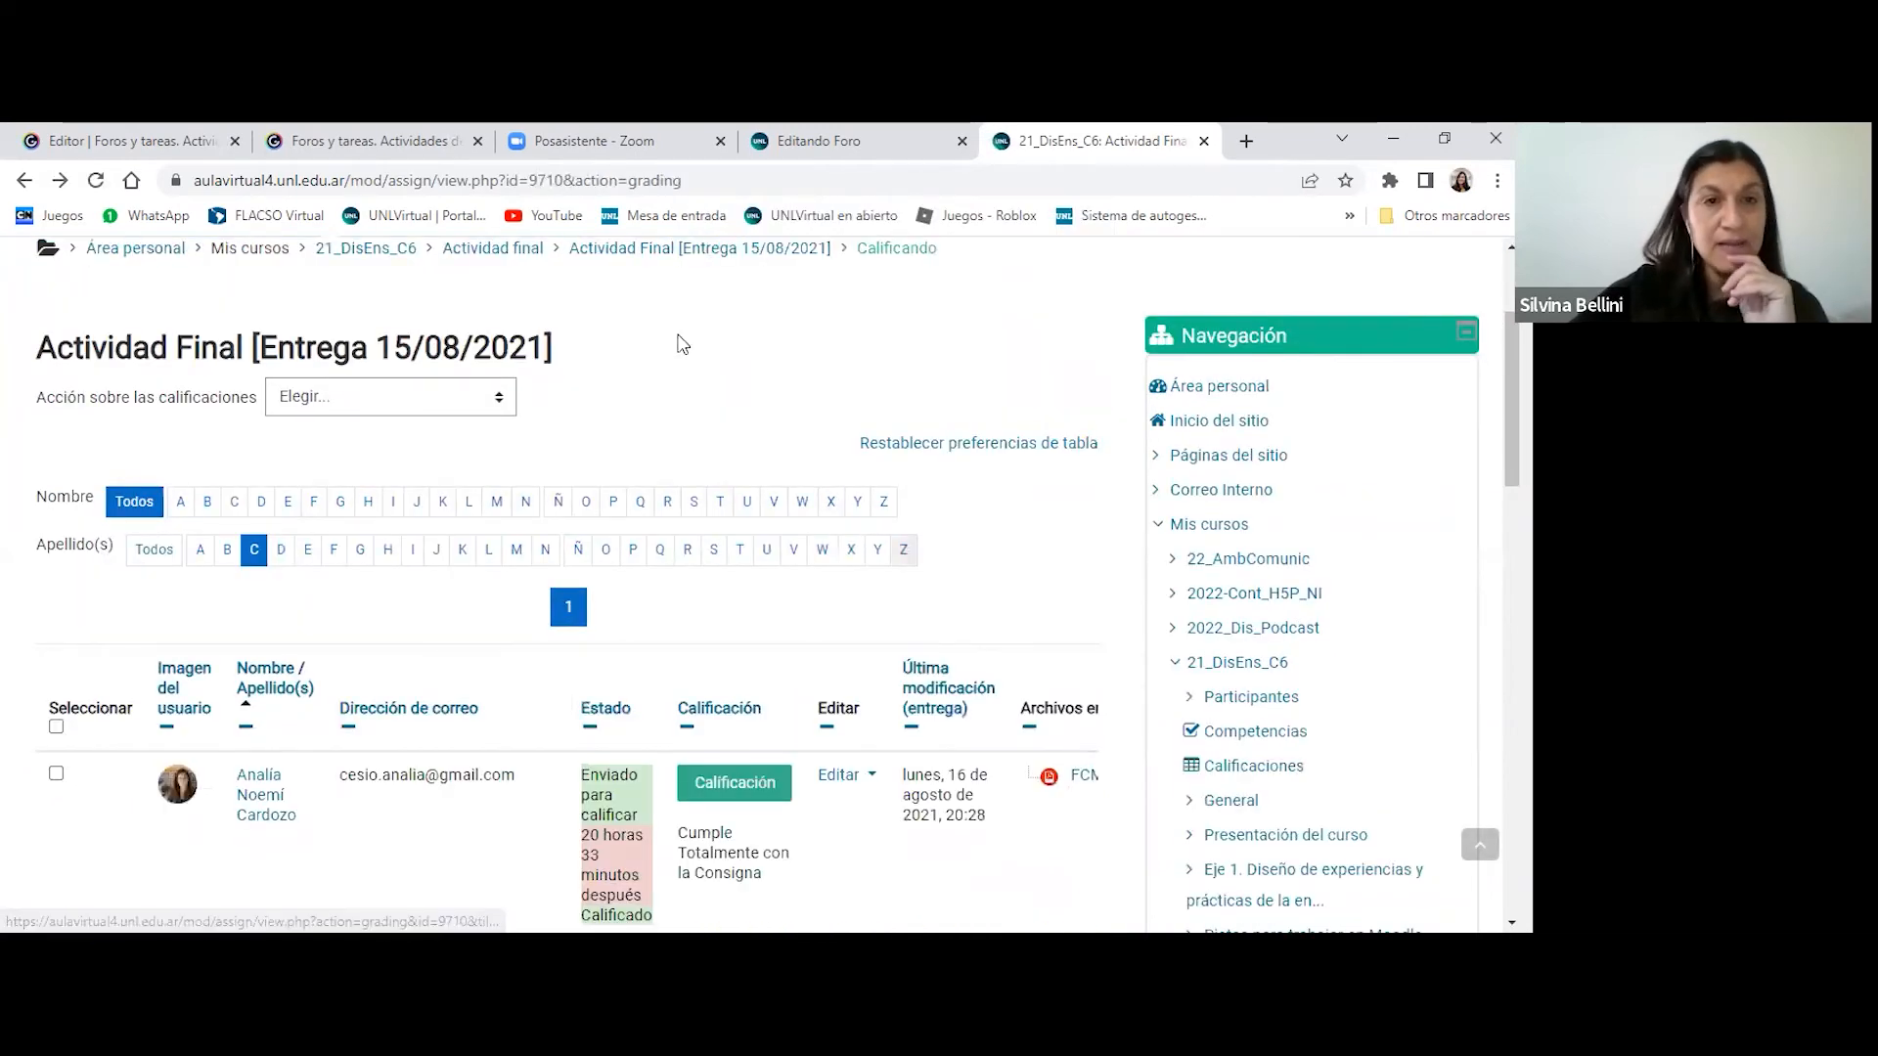
pyautogui.rightClick(677, 333)
pyautogui.scroll(2, 631, 333)
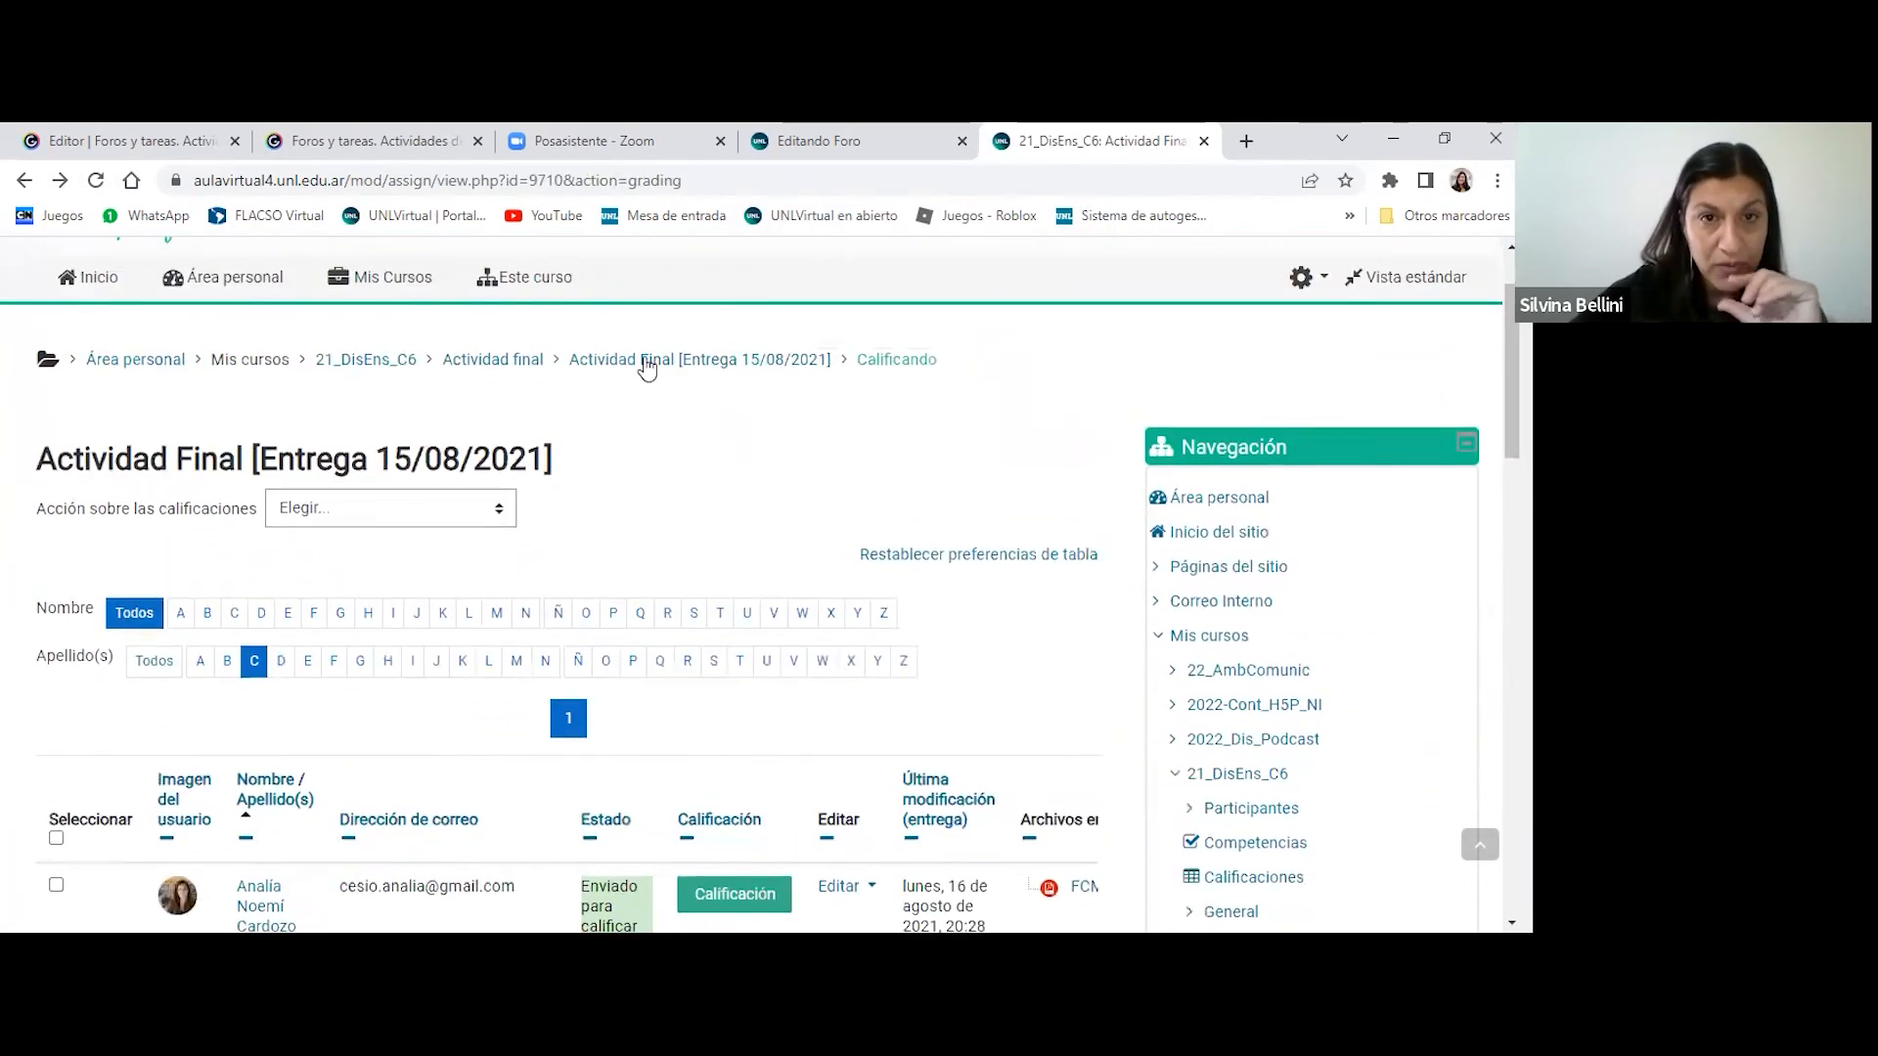
pyautogui.click(690, 360)
pyautogui.scroll(-10, 737, 472)
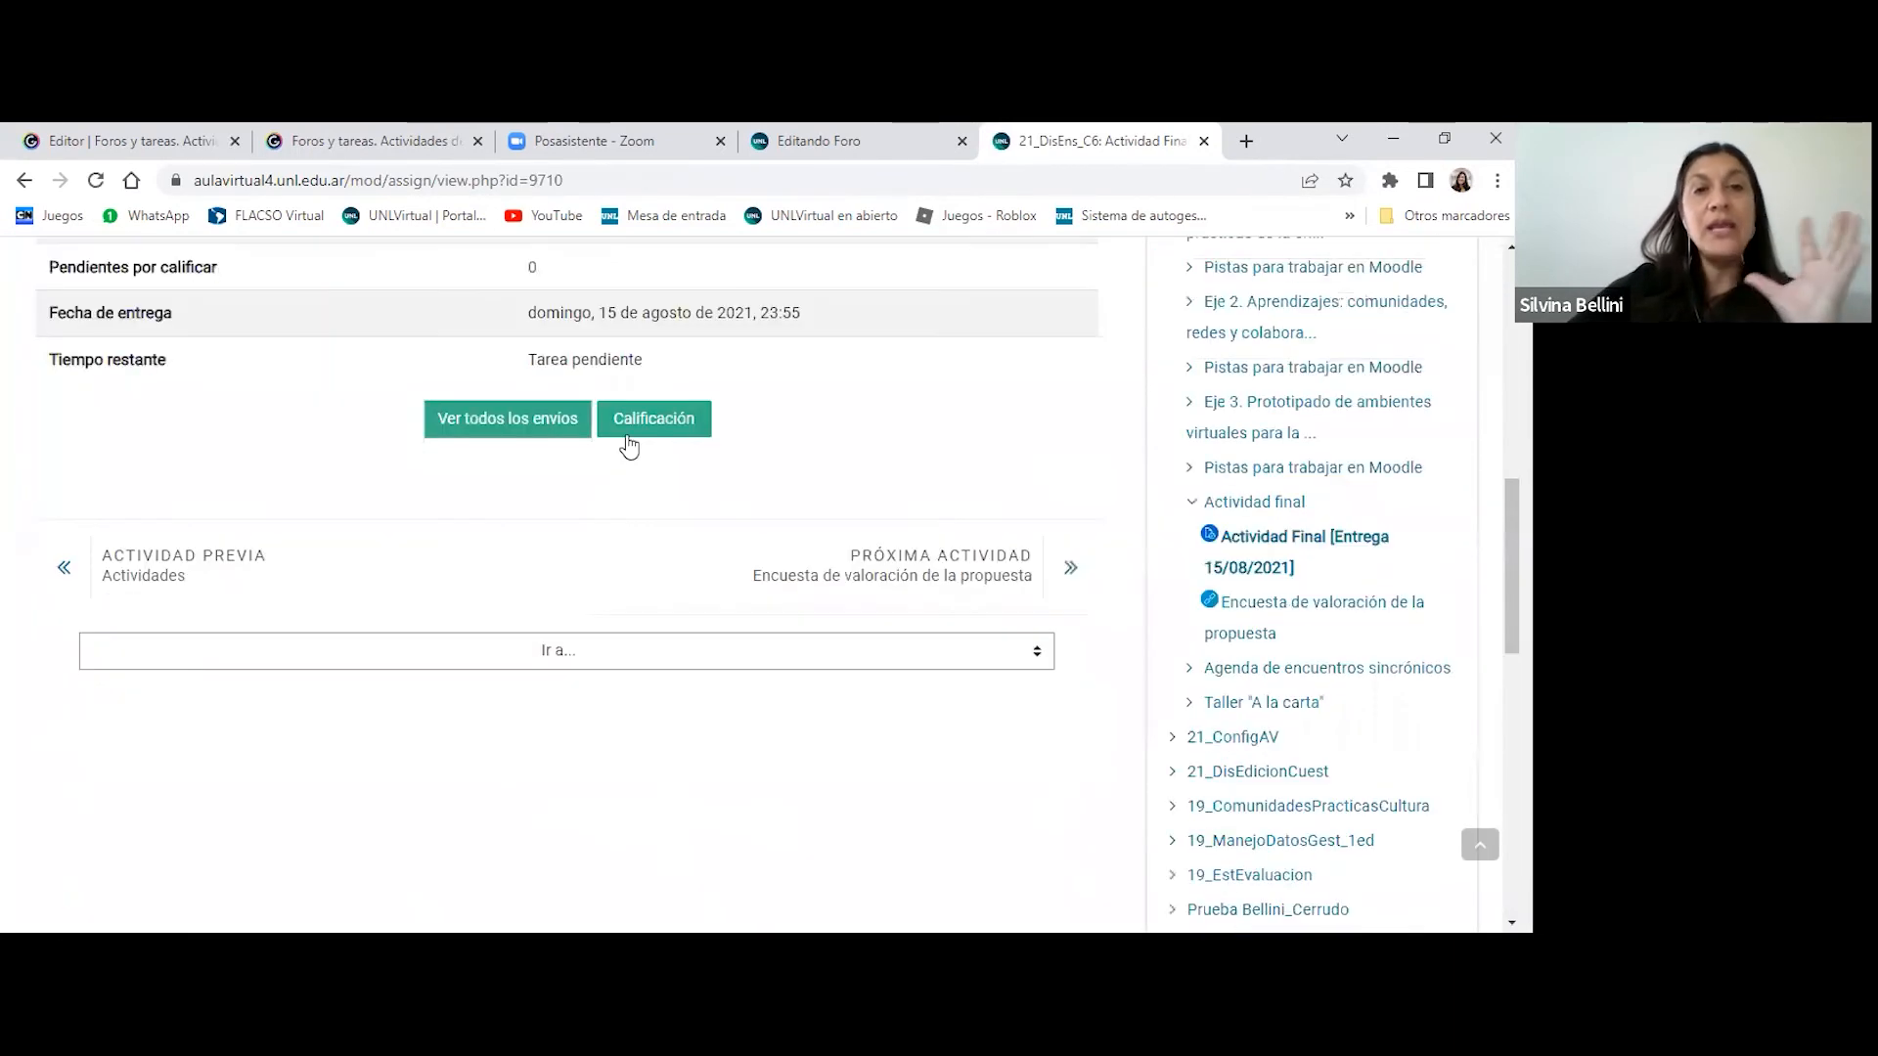
pyautogui.click(629, 435)
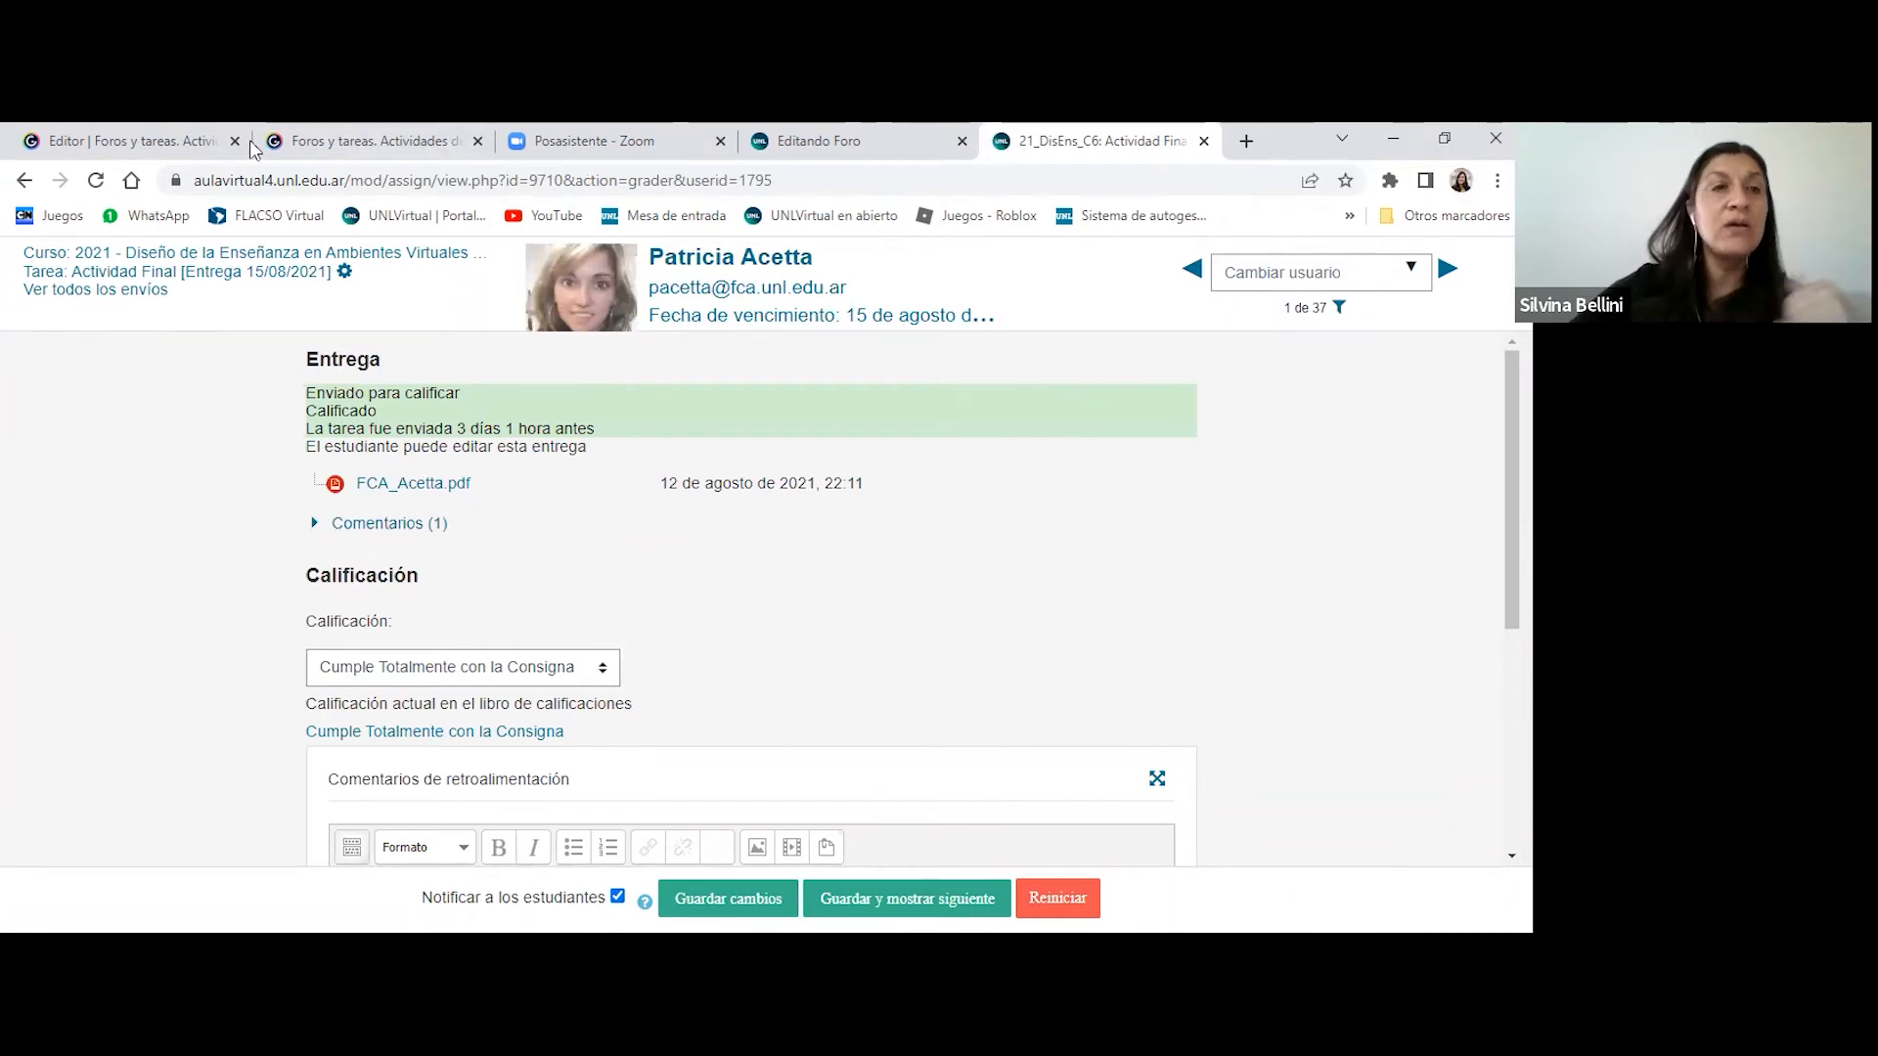
# - Return from the grading view to the course page and examine the Actividad final section's assignment and survey
pyautogui.click(252, 253)
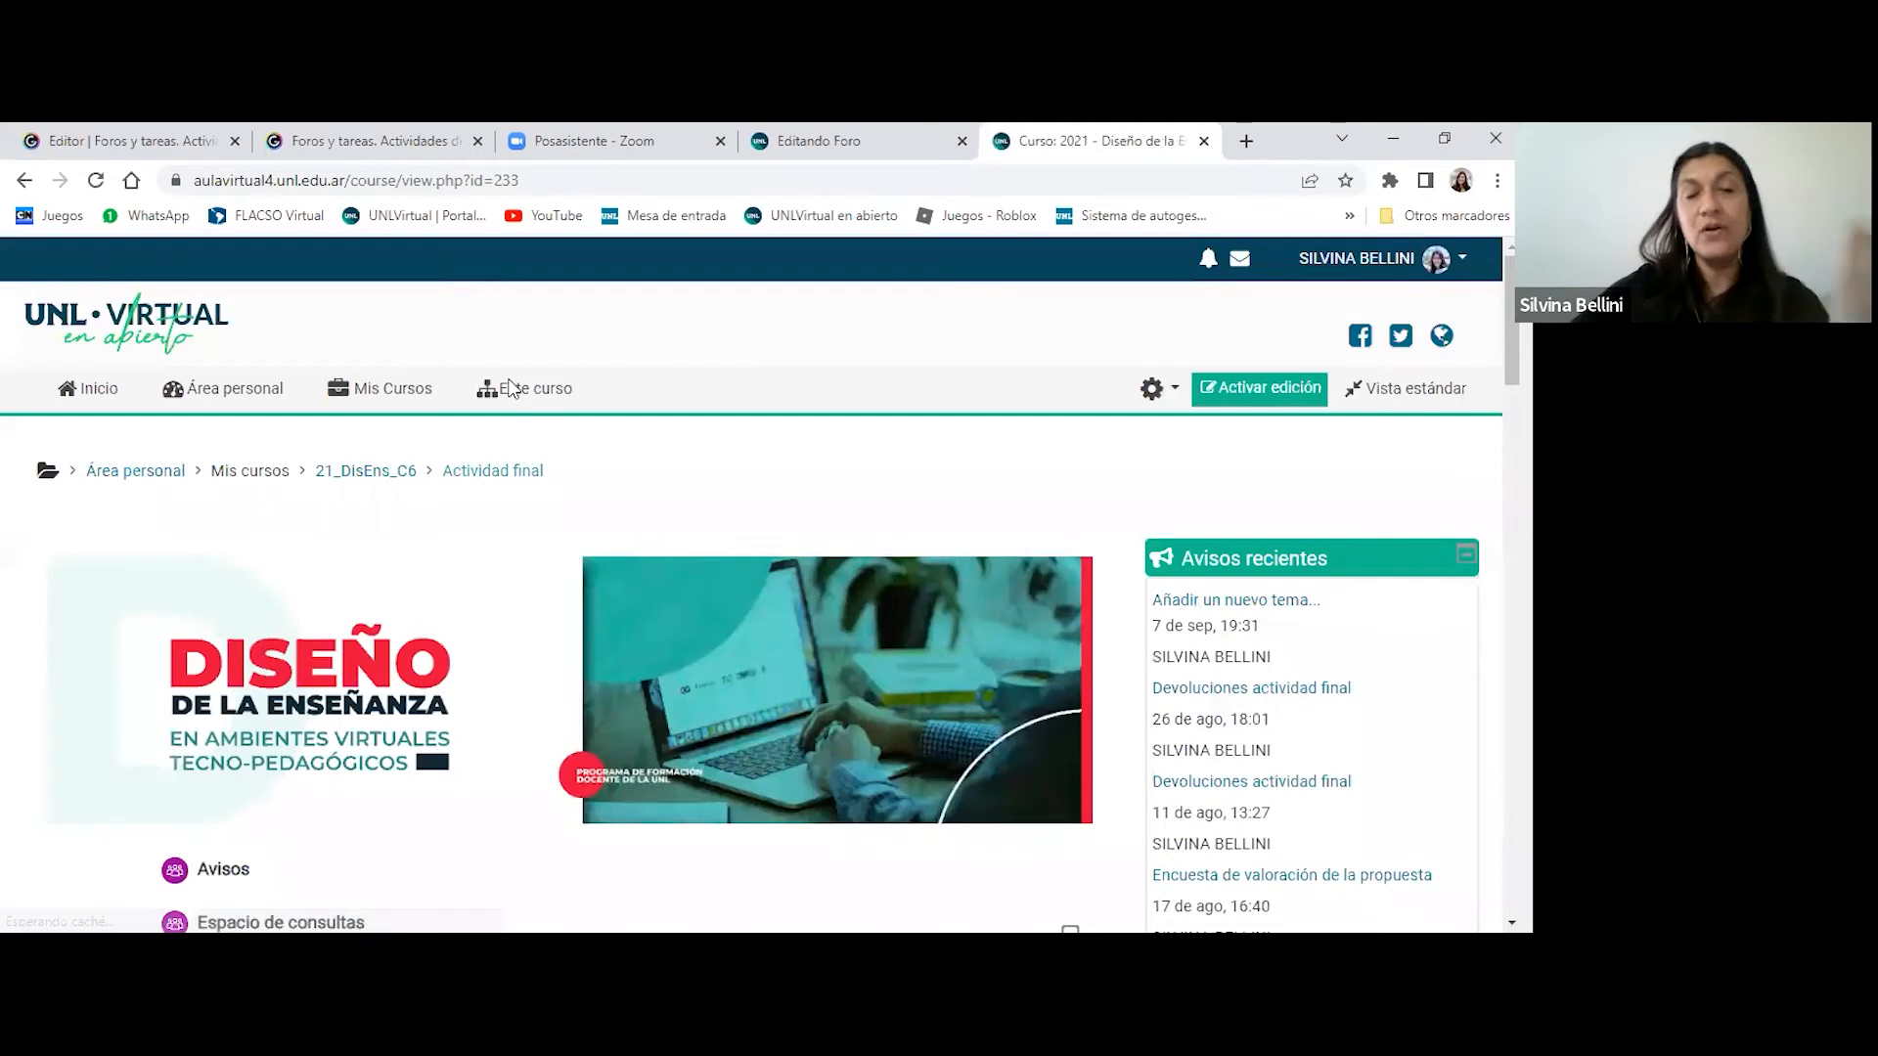
pyautogui.scroll(-1, 787, 349)
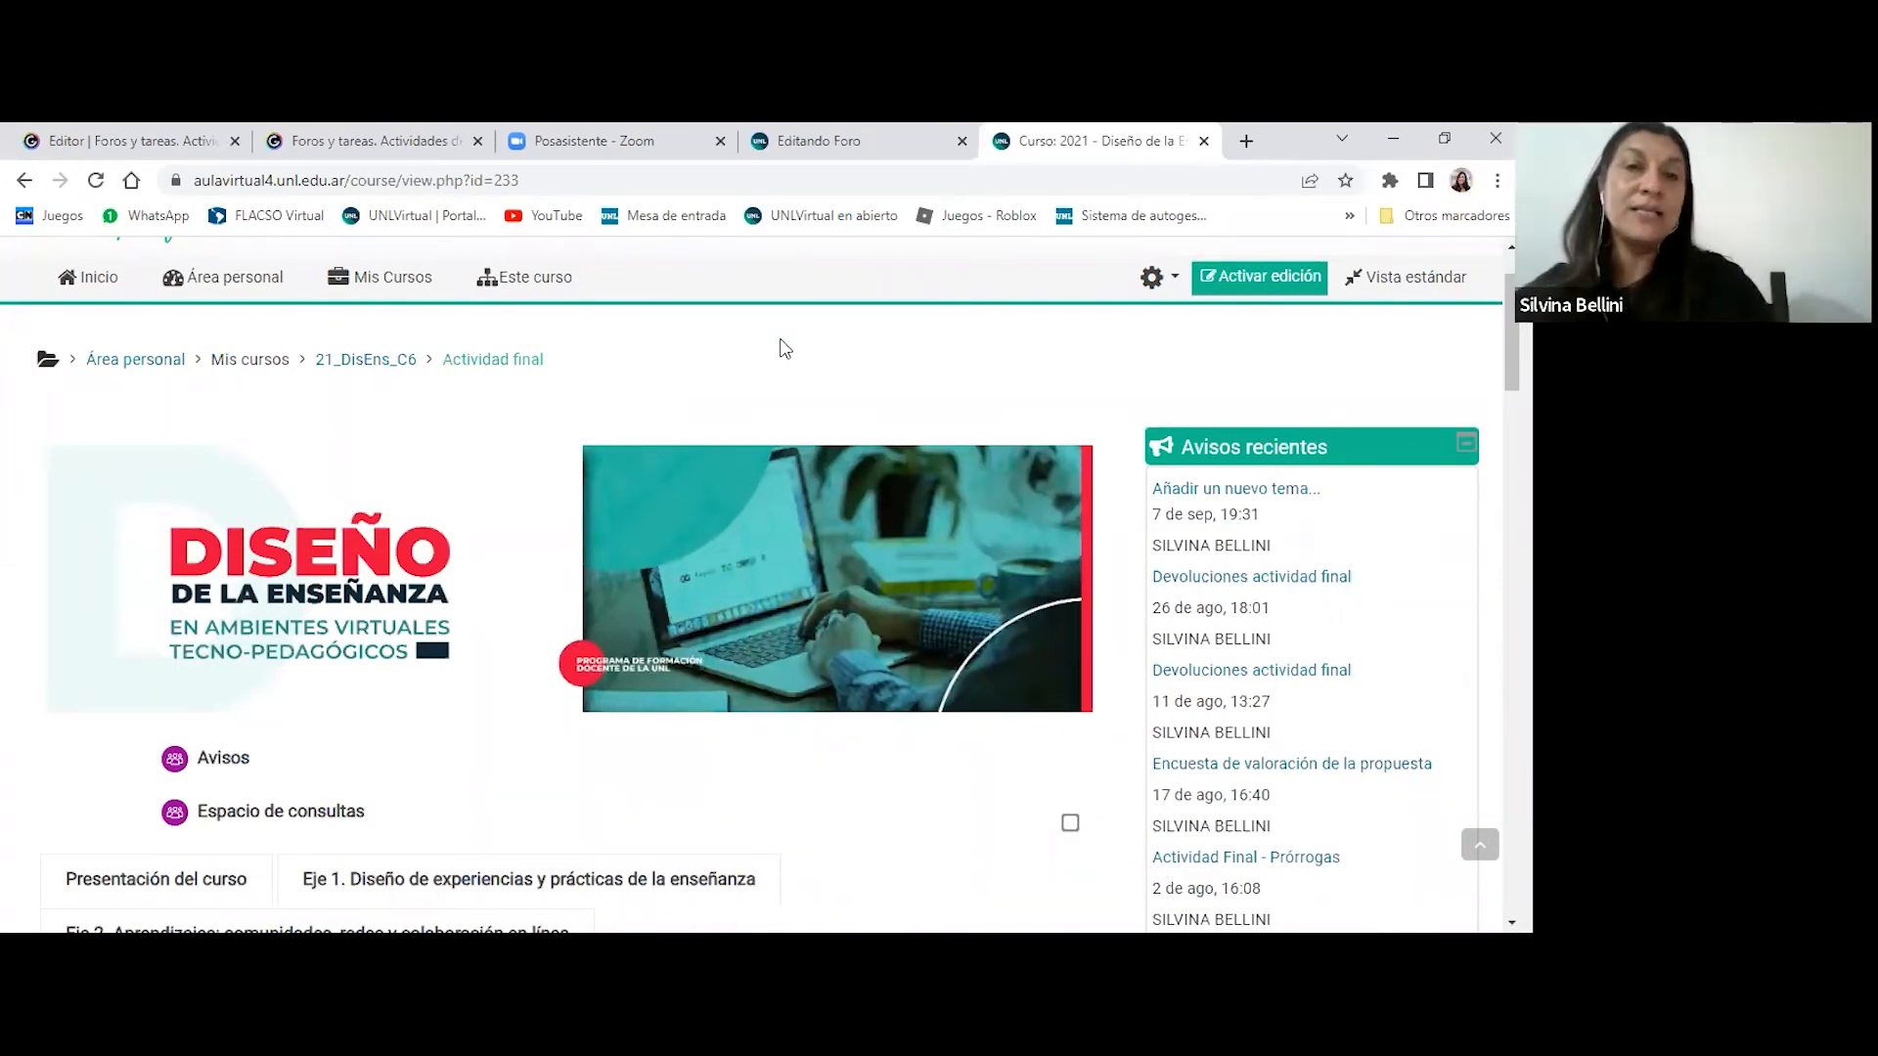
pyautogui.scroll(-2, 786, 349)
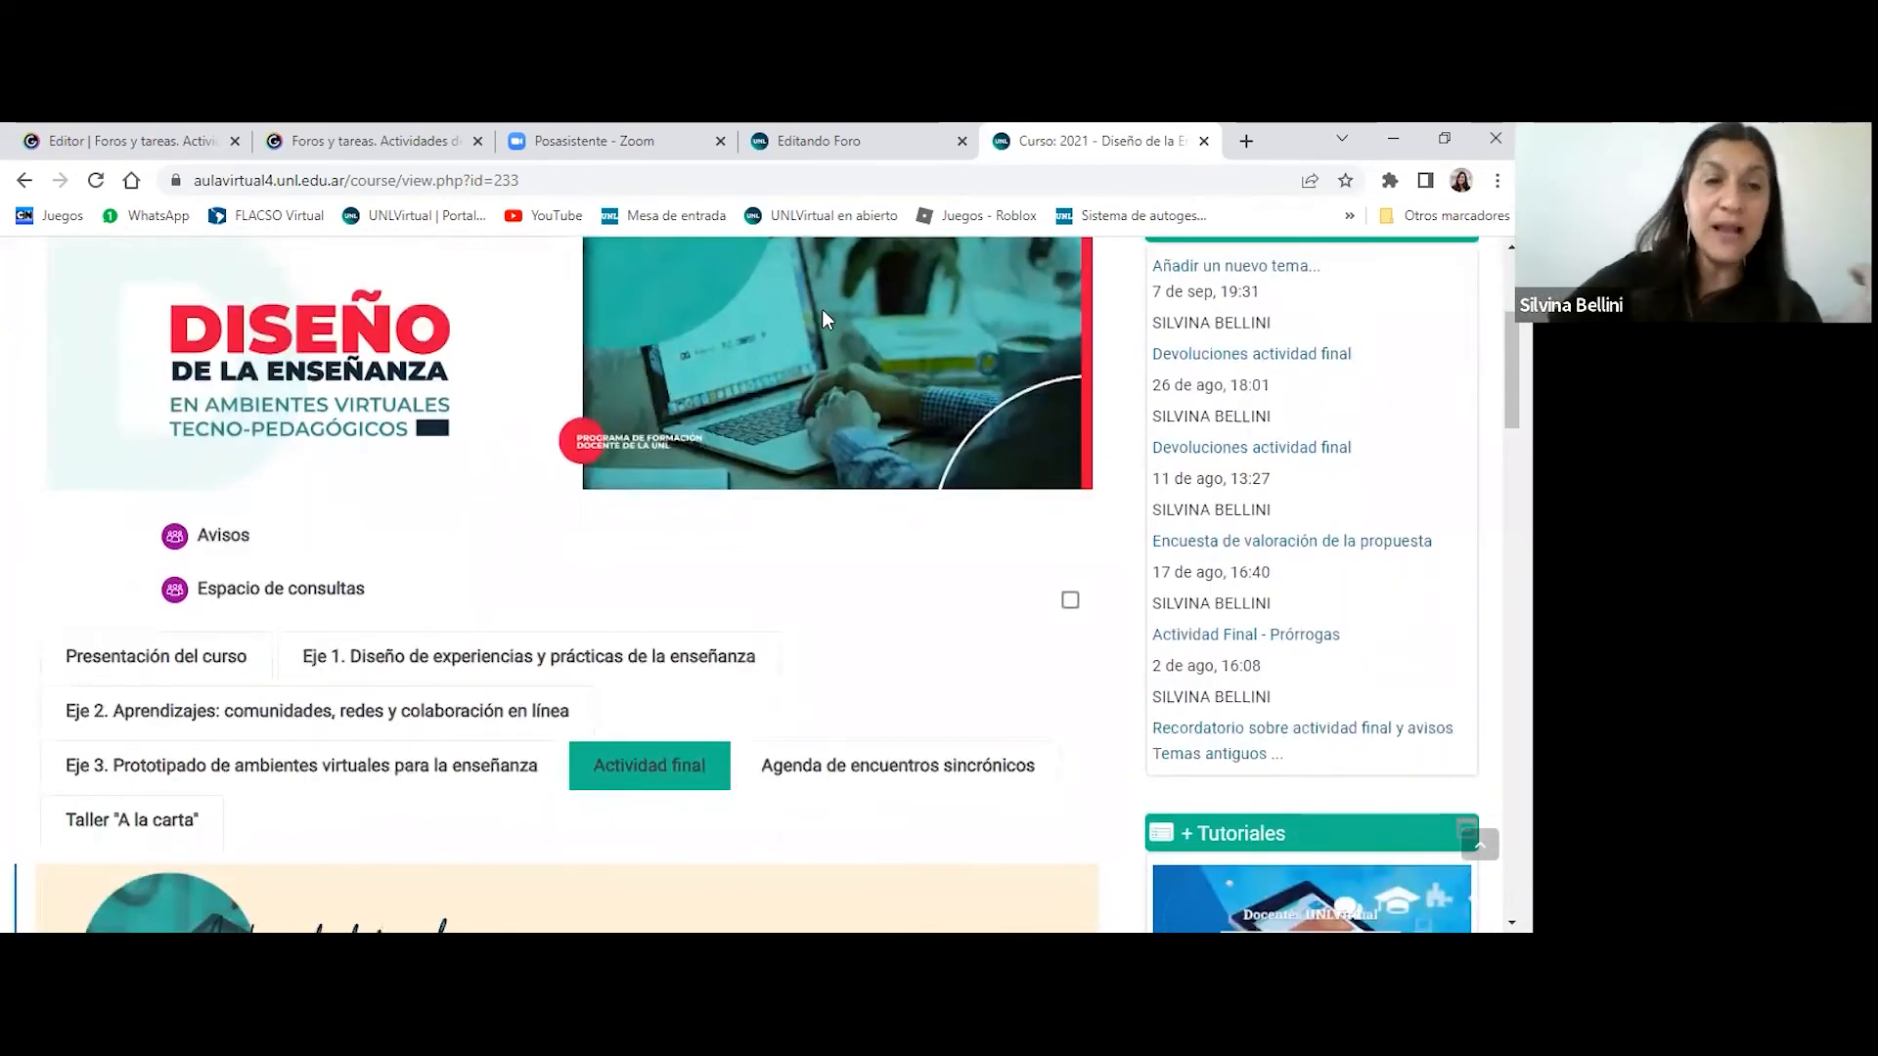
pyautogui.scroll(-6, 851, 385)
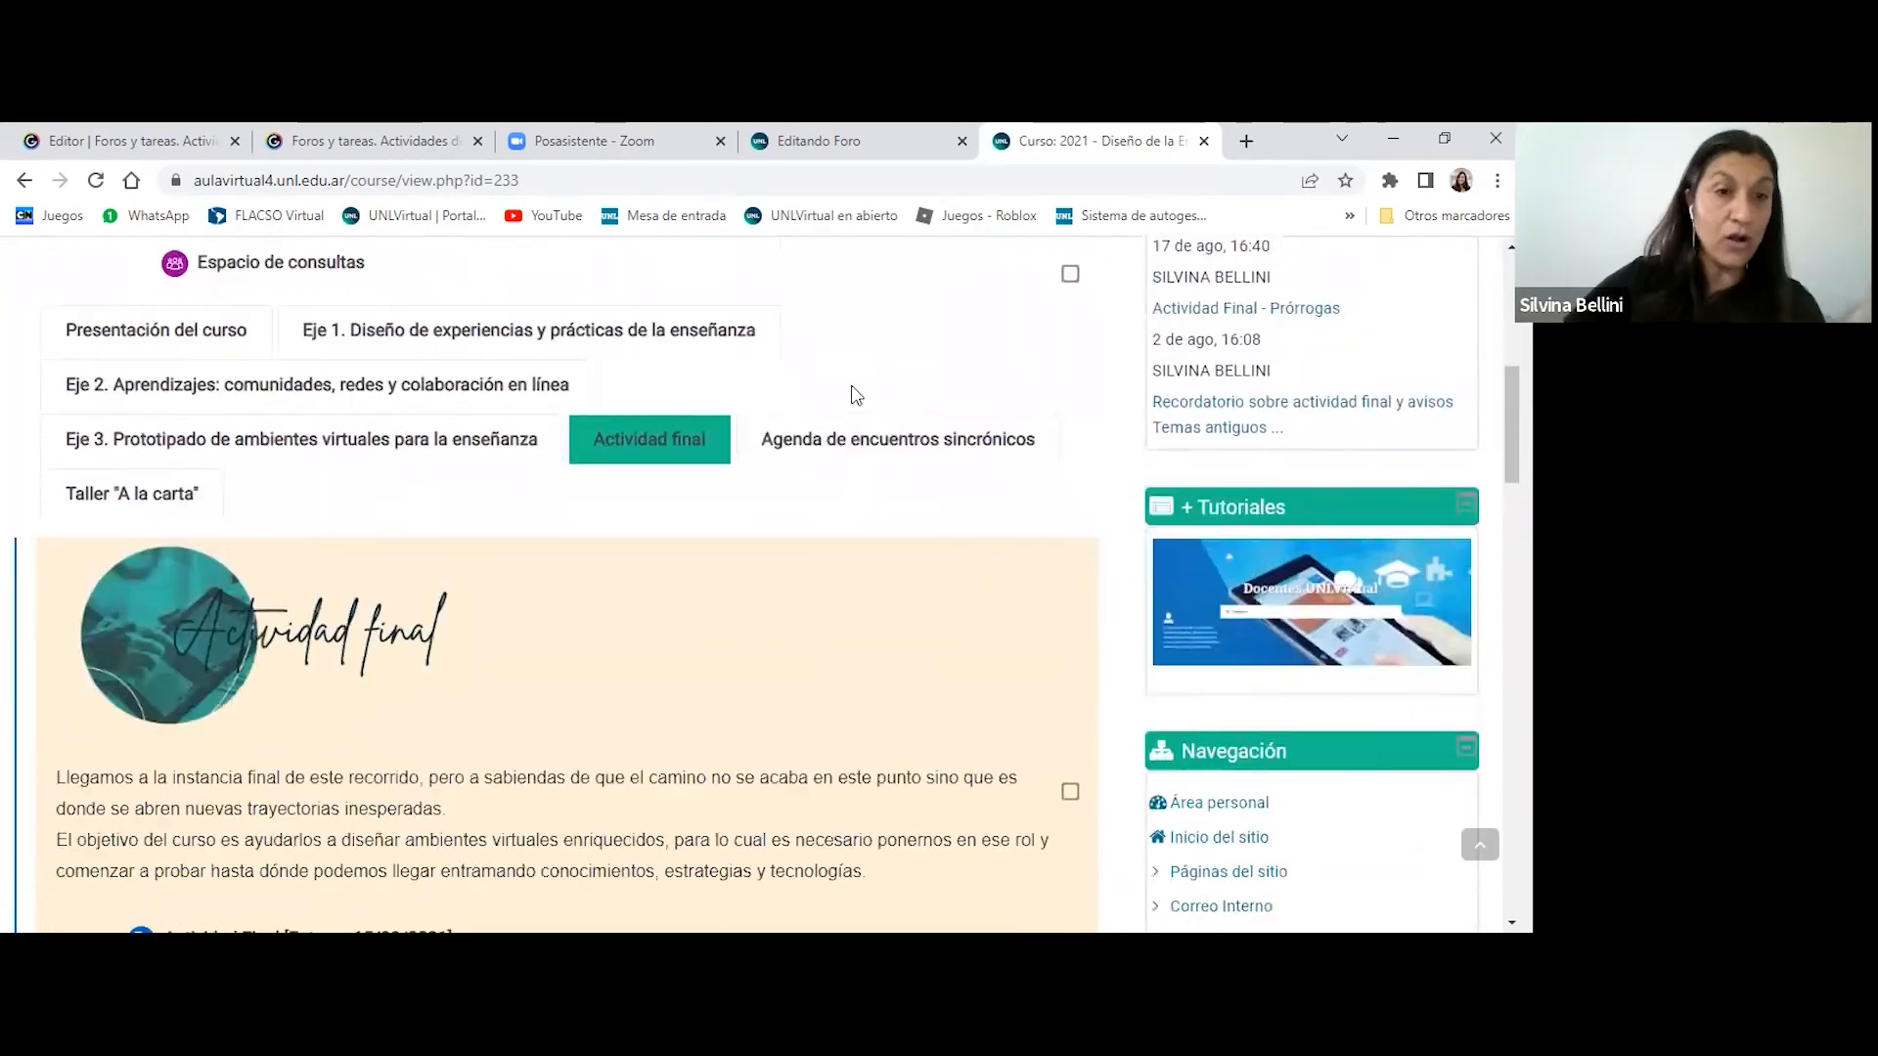
pyautogui.scroll(-1, 855, 395)
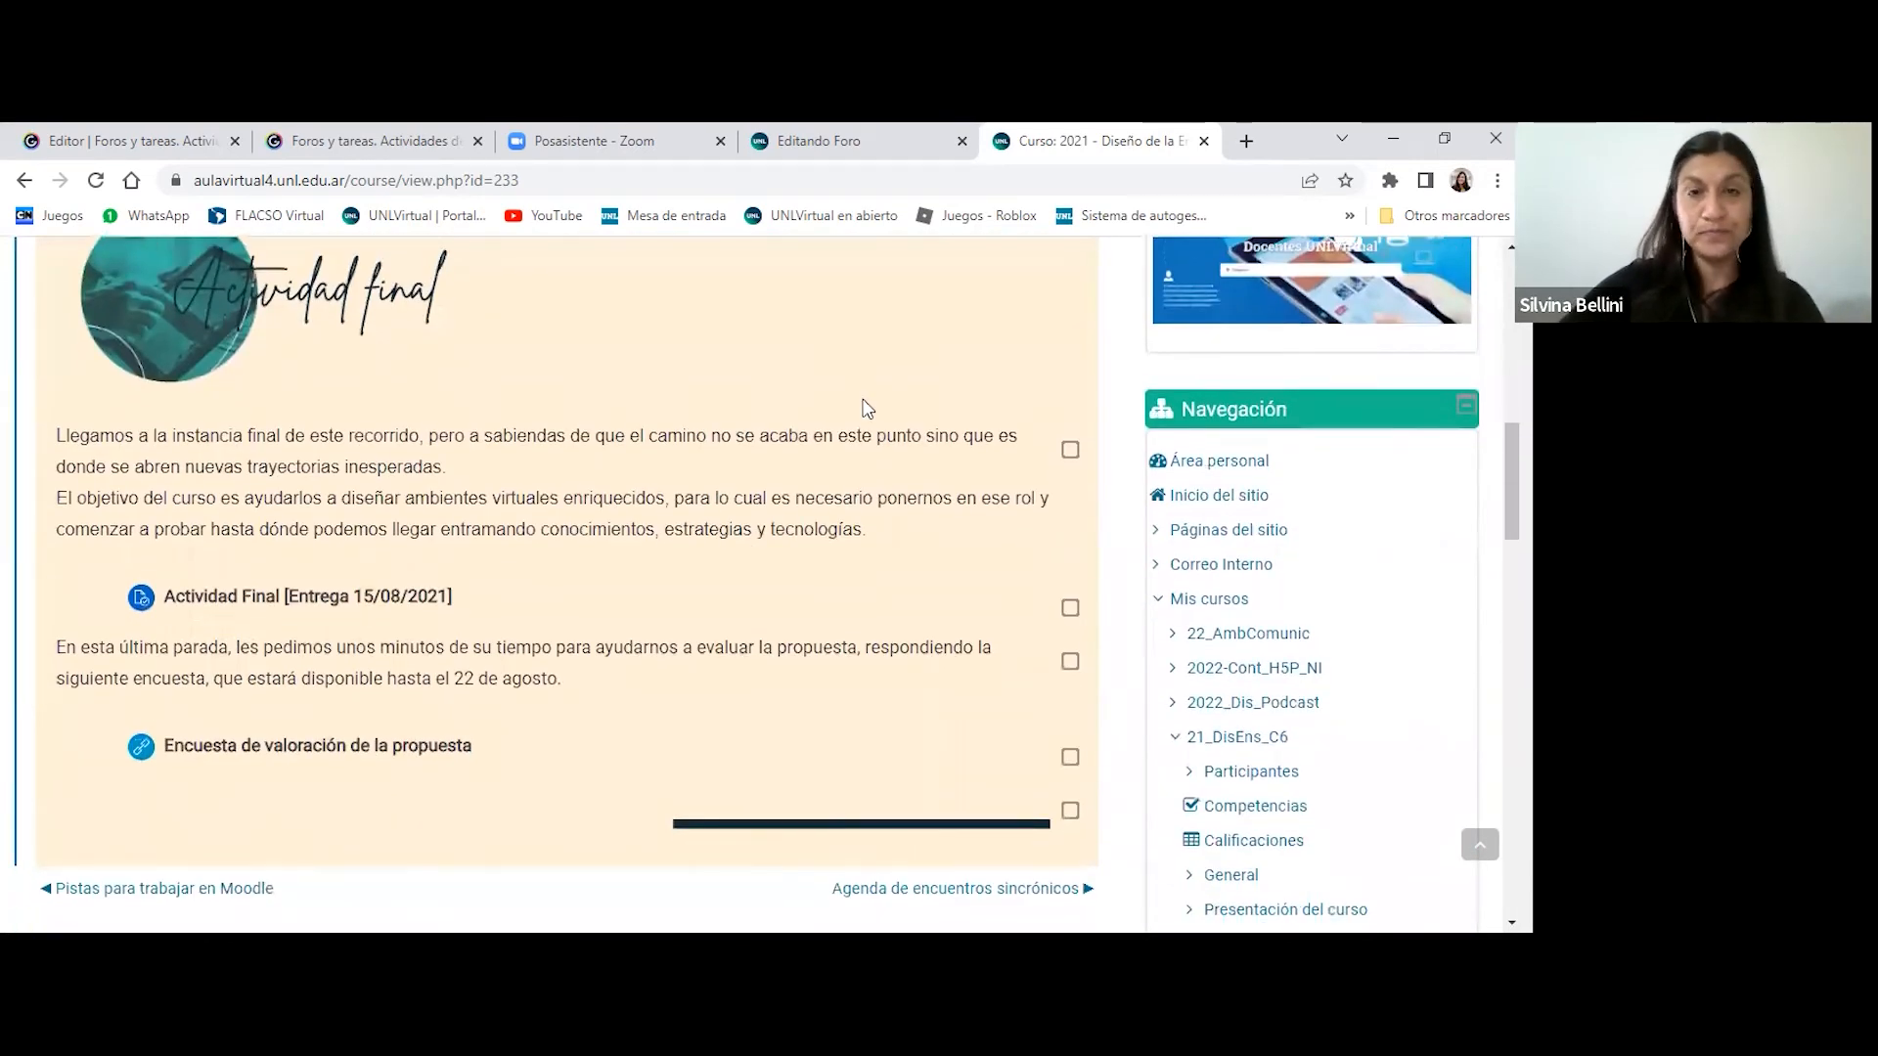
pyautogui.scroll(4, 863, 409)
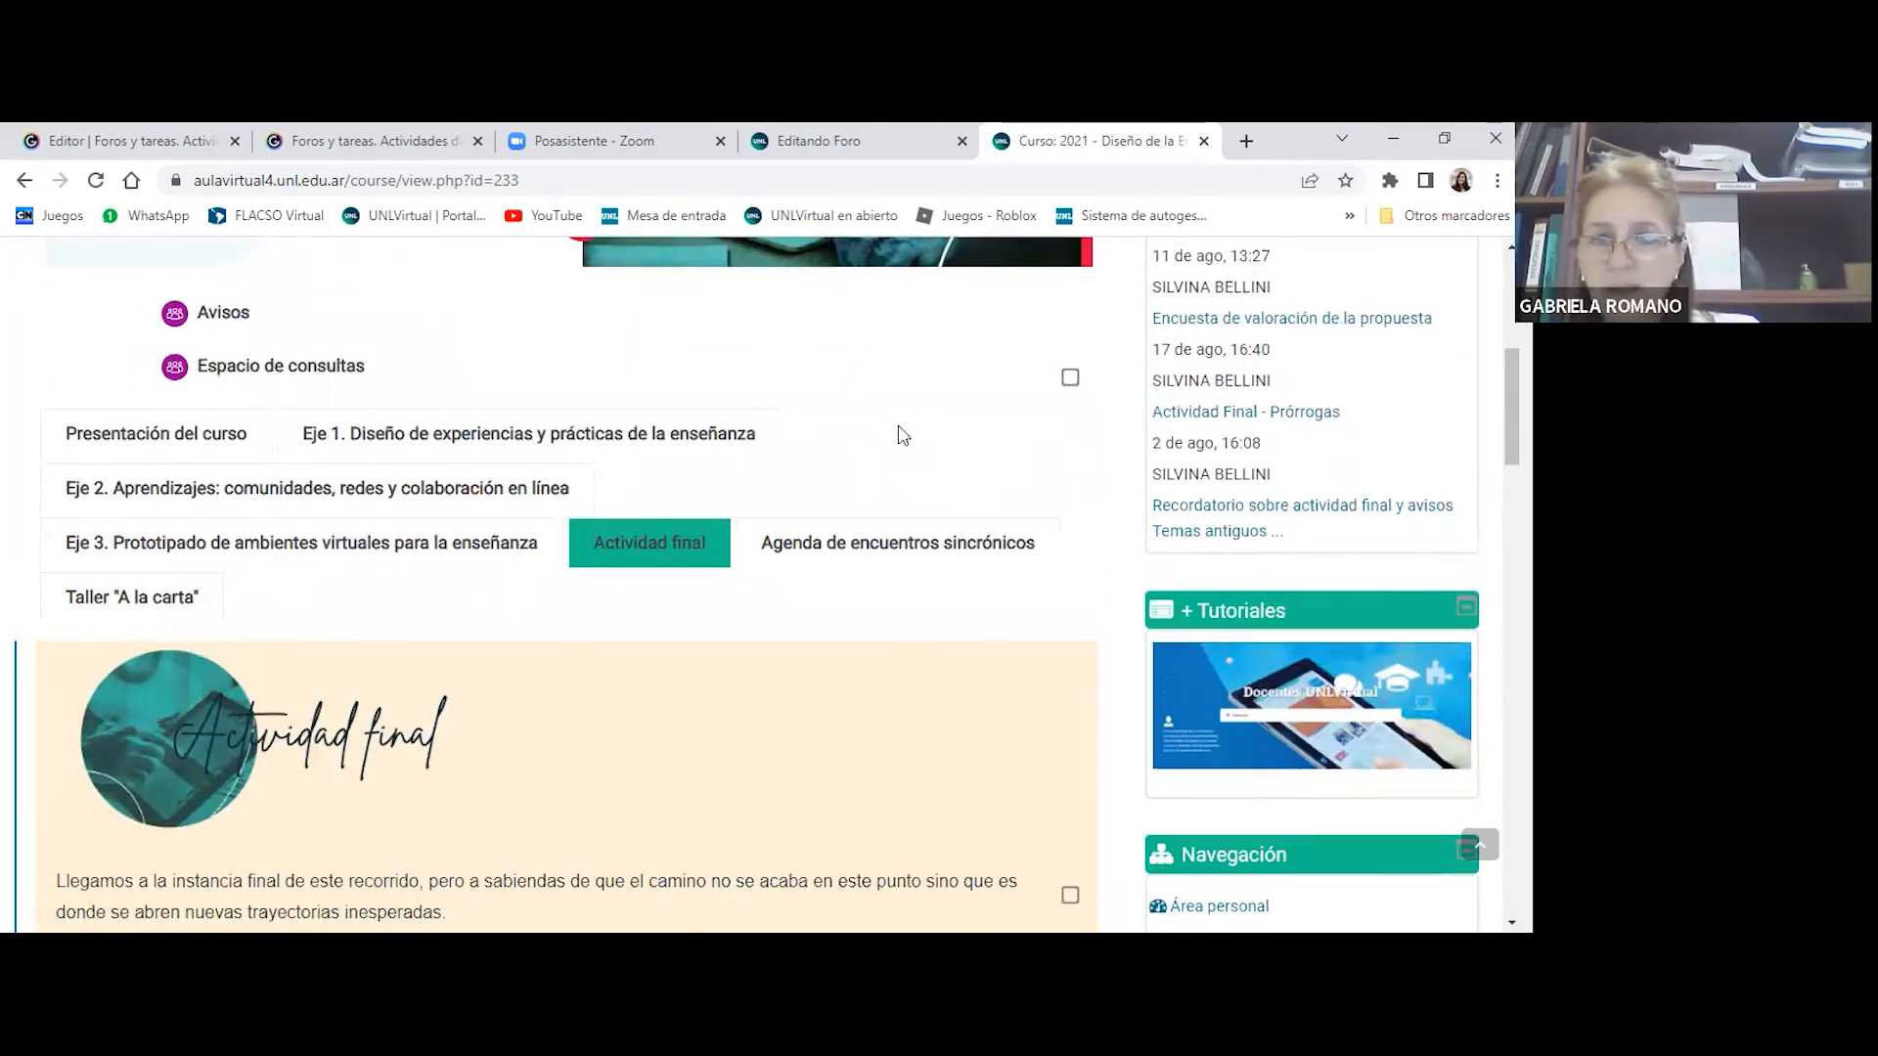
pyautogui.scroll(-2, 902, 435)
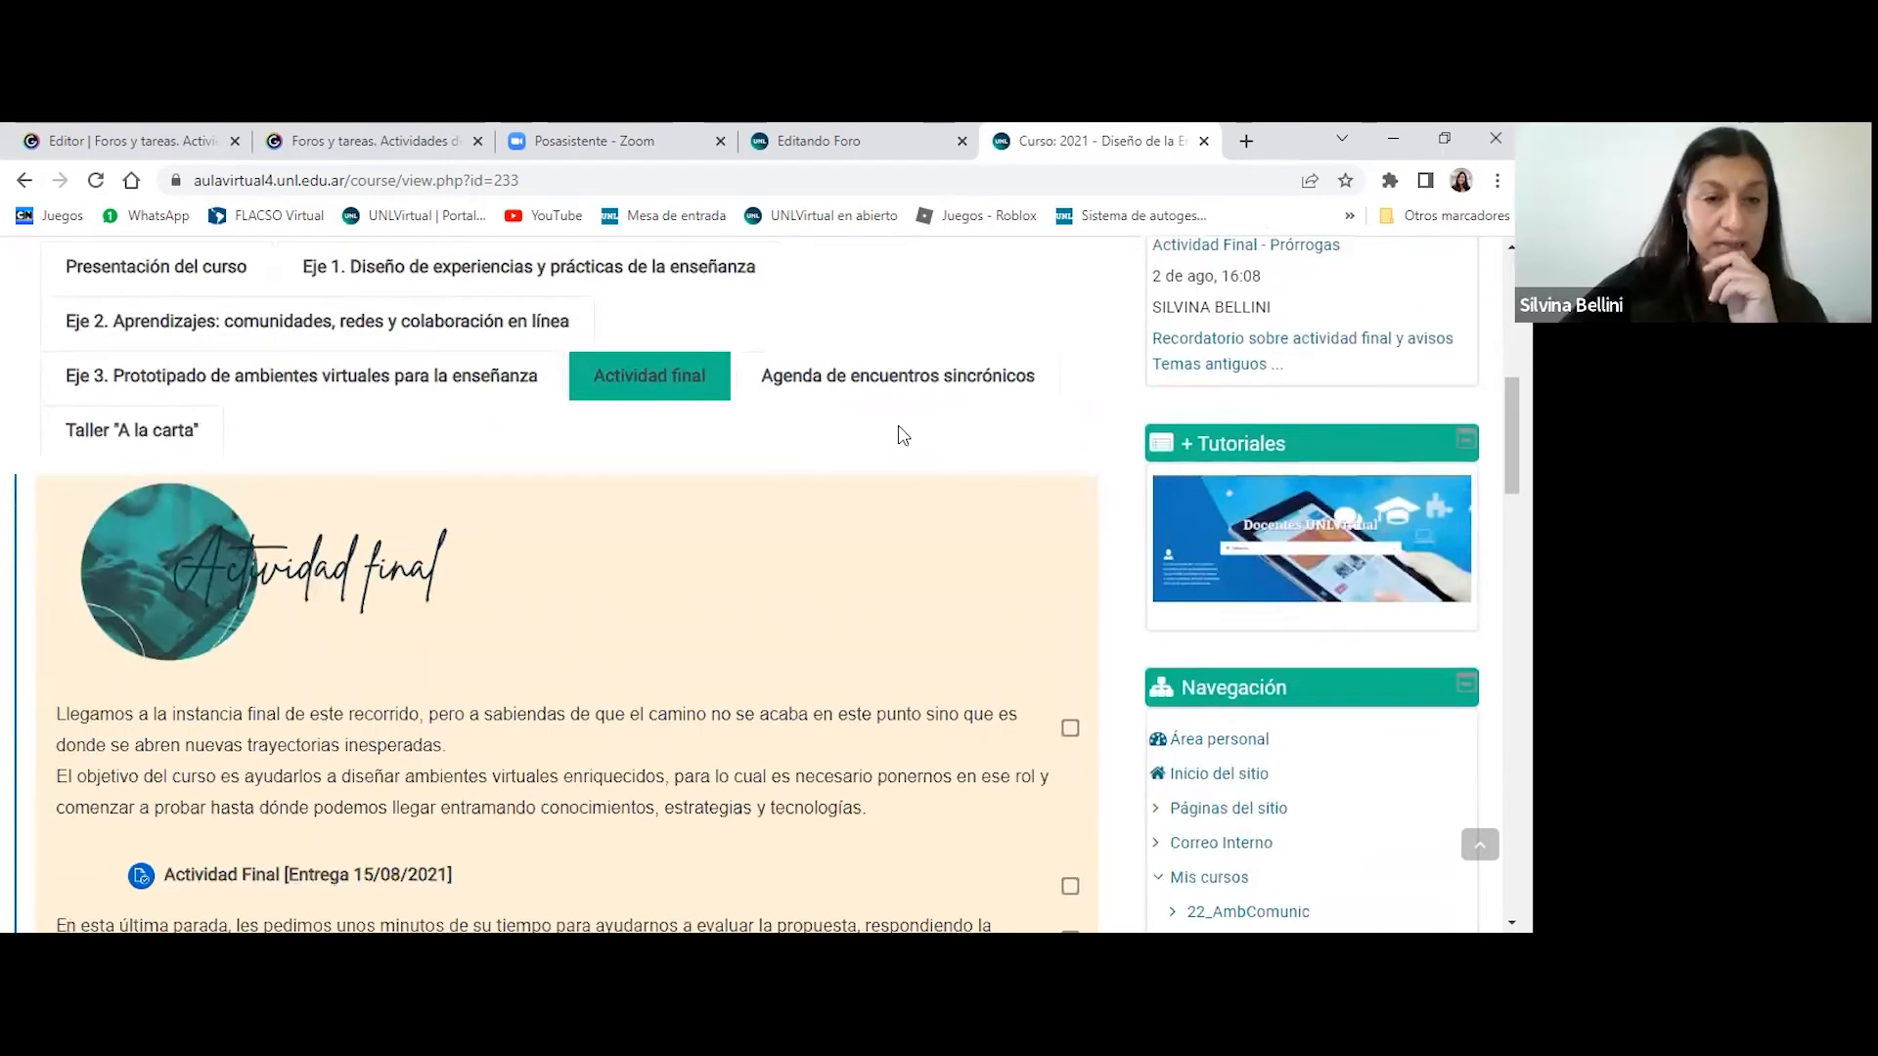
pyautogui.scroll(-6, 902, 435)
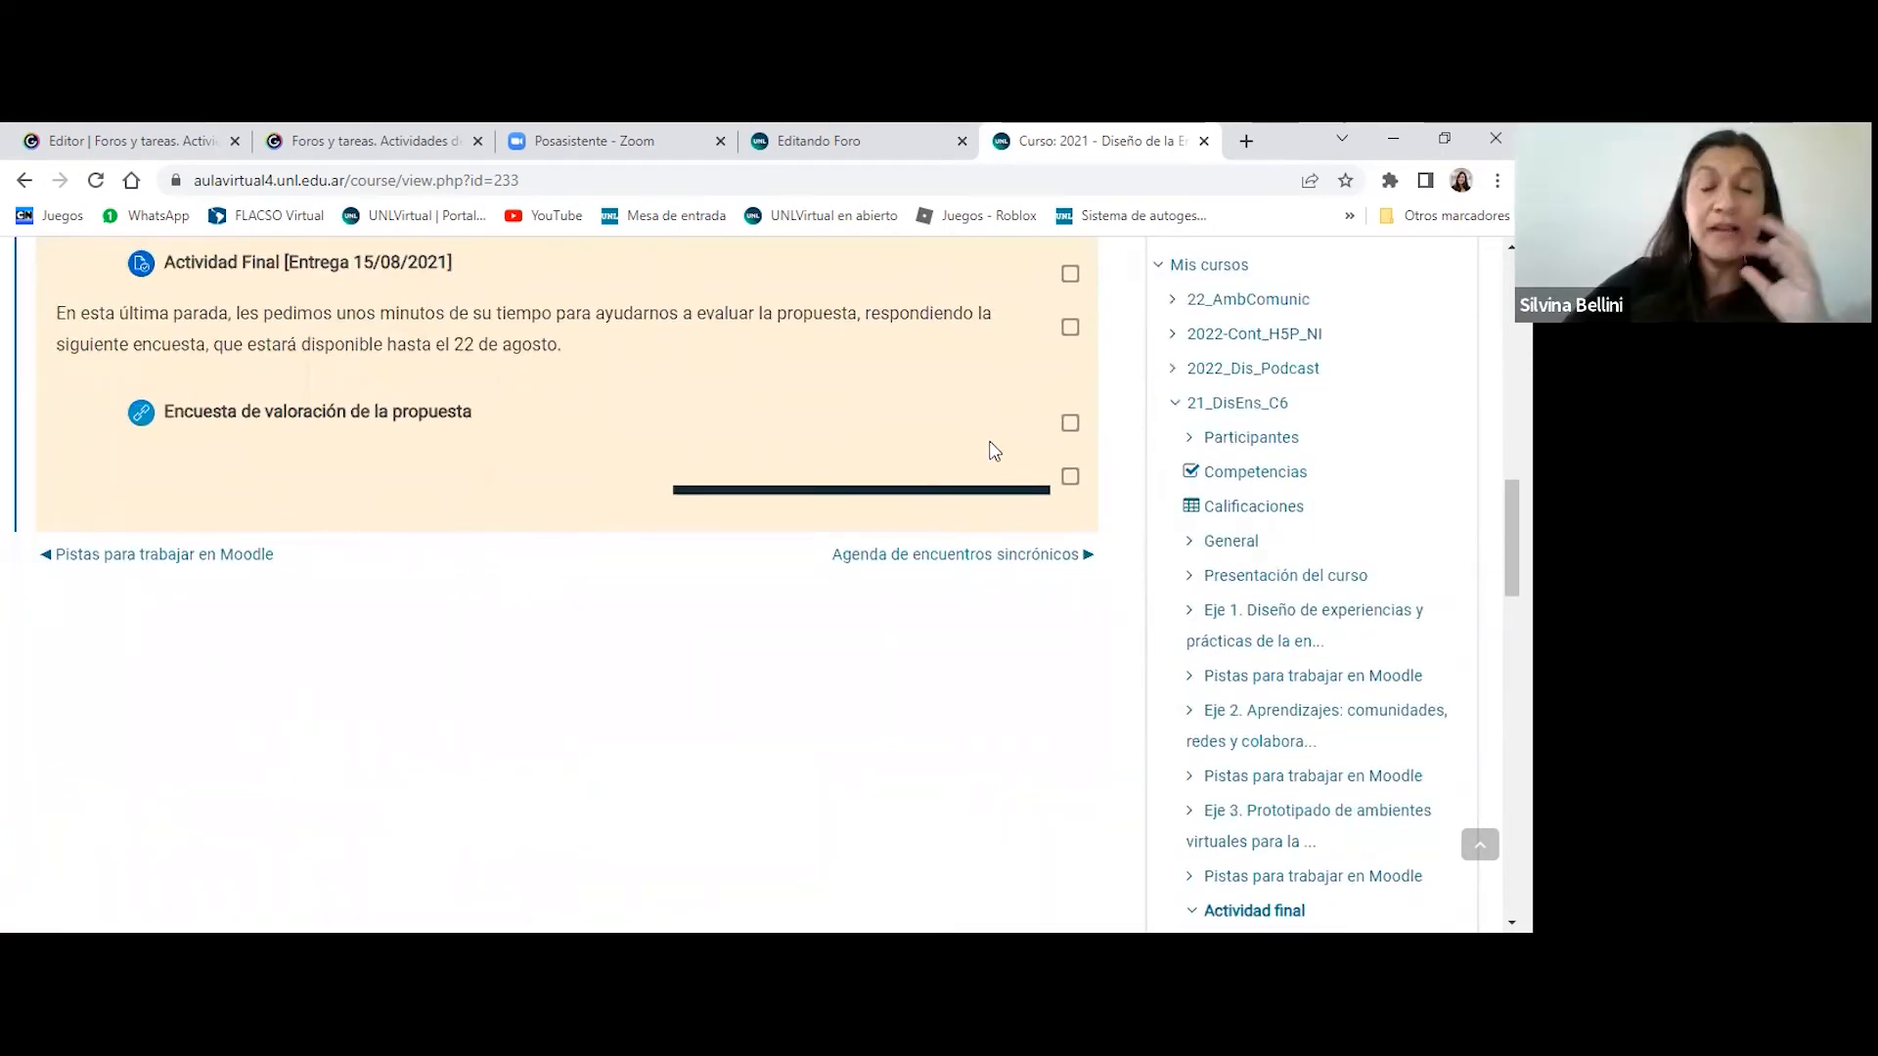
pyautogui.scroll(1, 802, 332)
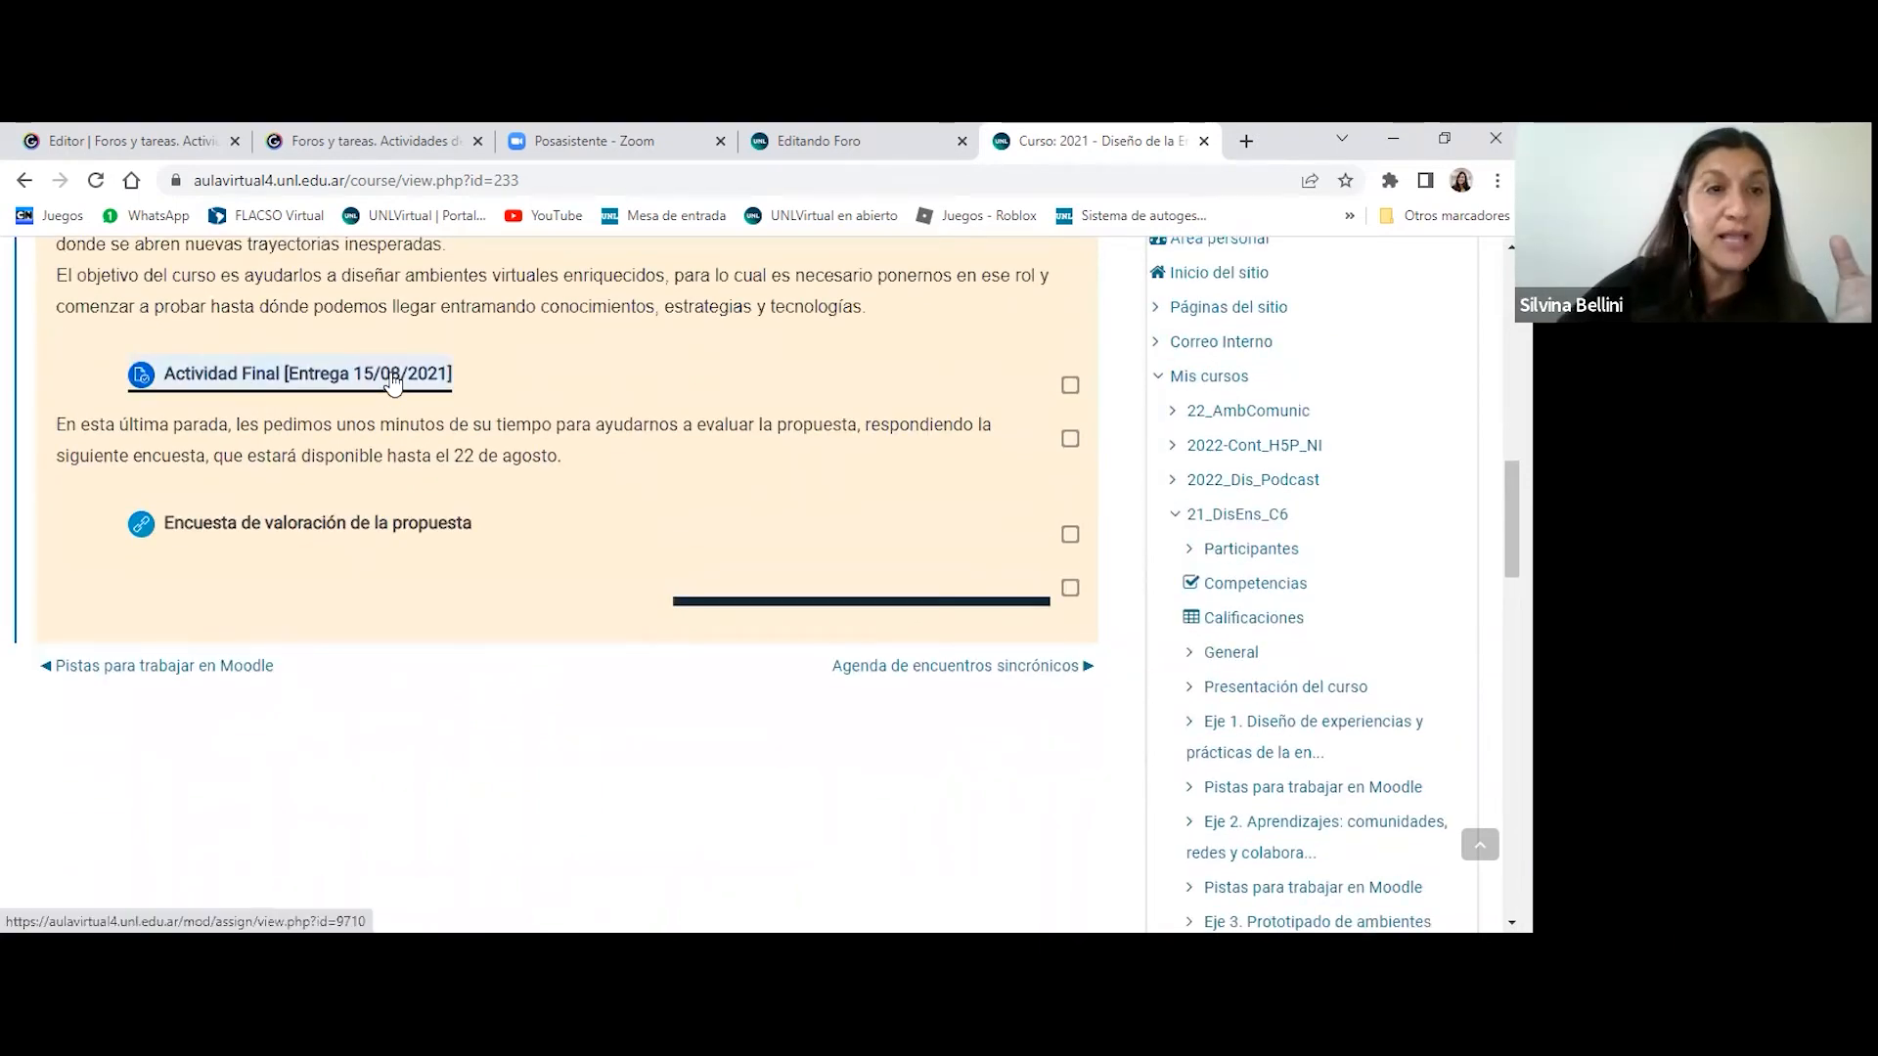
# - Reopen the Actividad Final [Entrega 15/08/2021] assignment and display the table of all its submissions
pyautogui.click(393, 383)
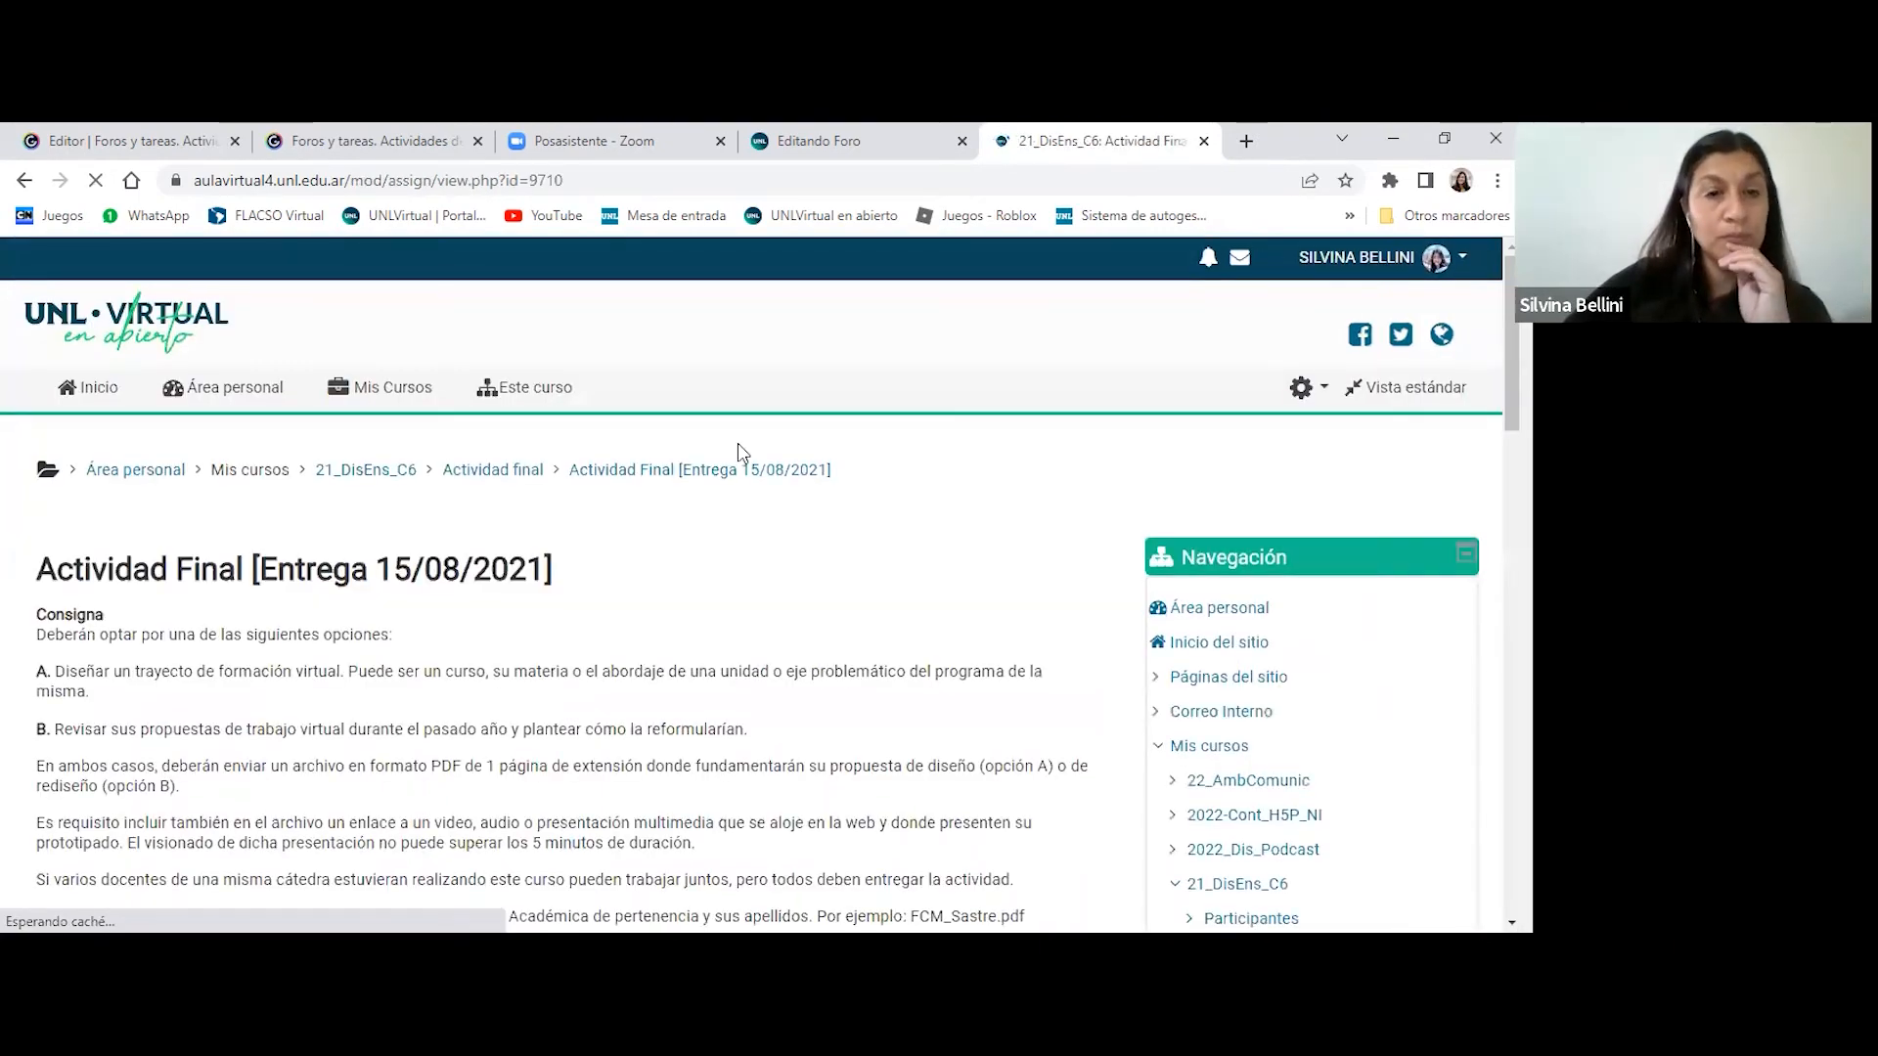
pyautogui.scroll(-8, 477, 437)
pyautogui.click(477, 430)
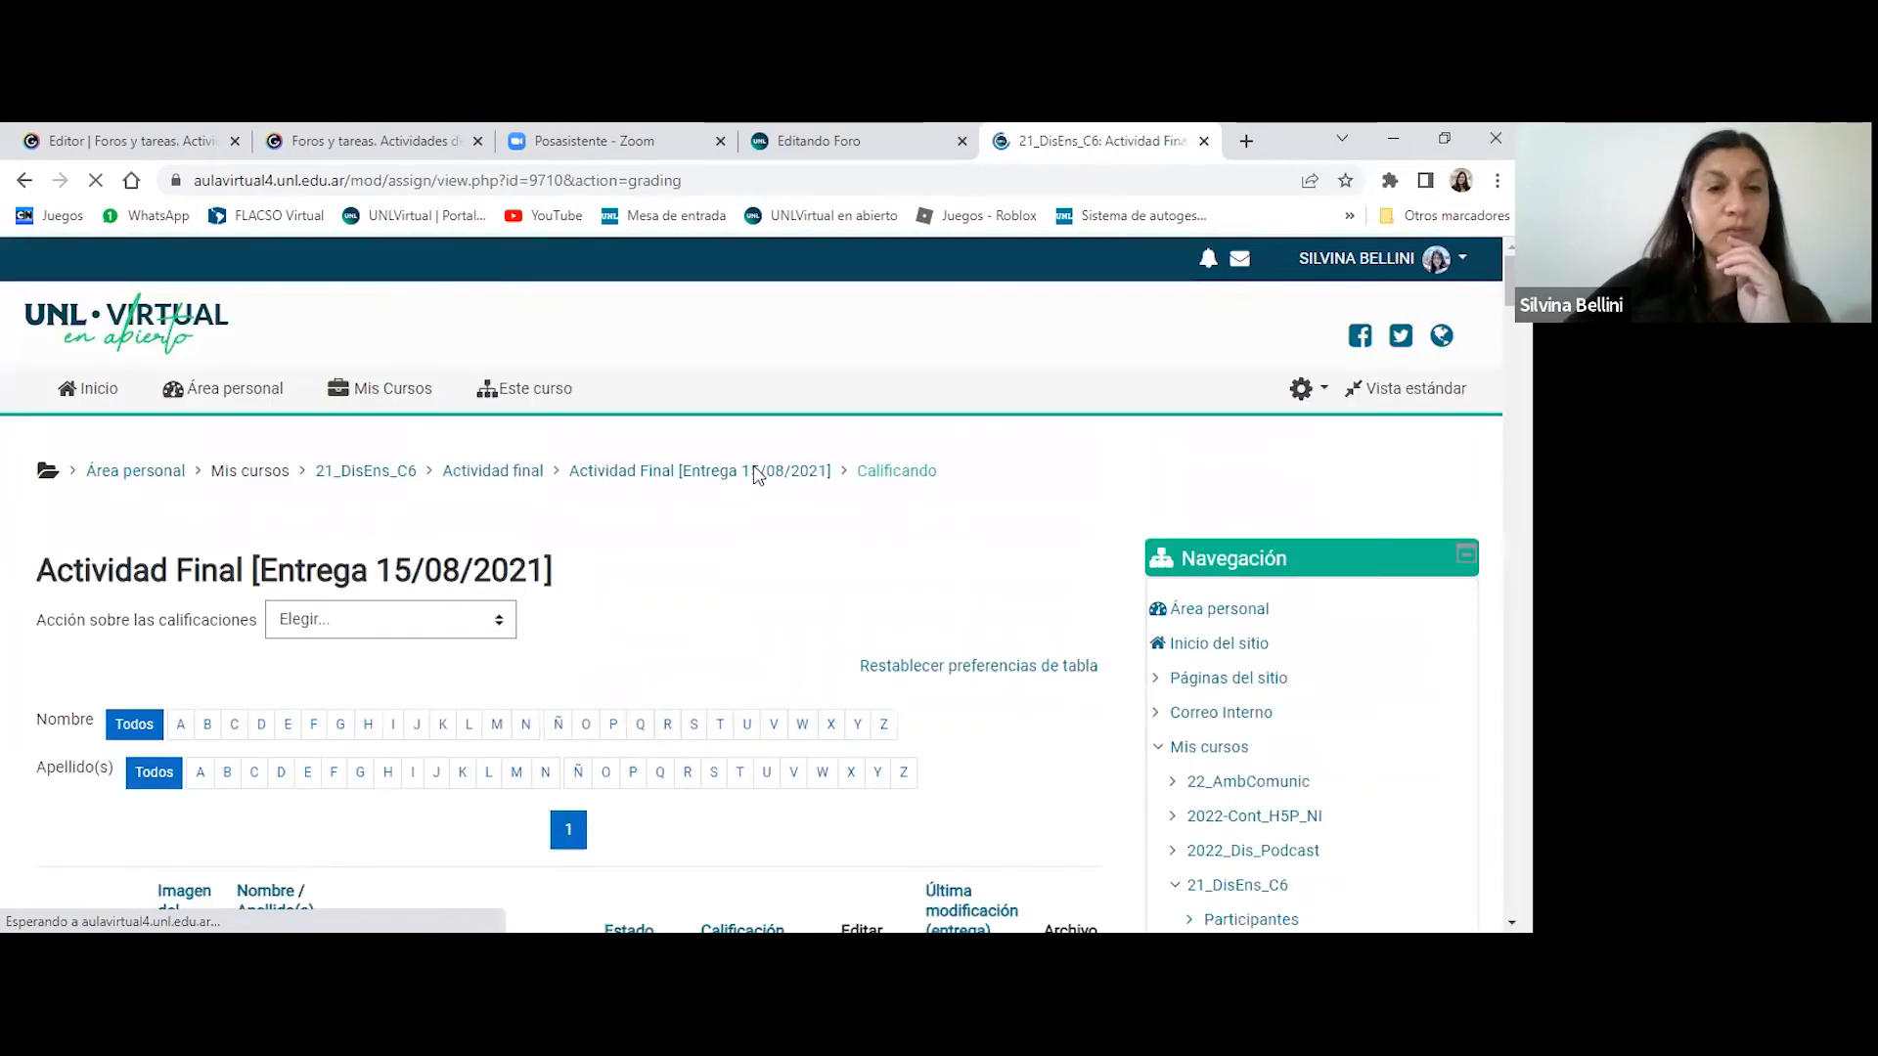
pyautogui.scroll(-15, 753, 475)
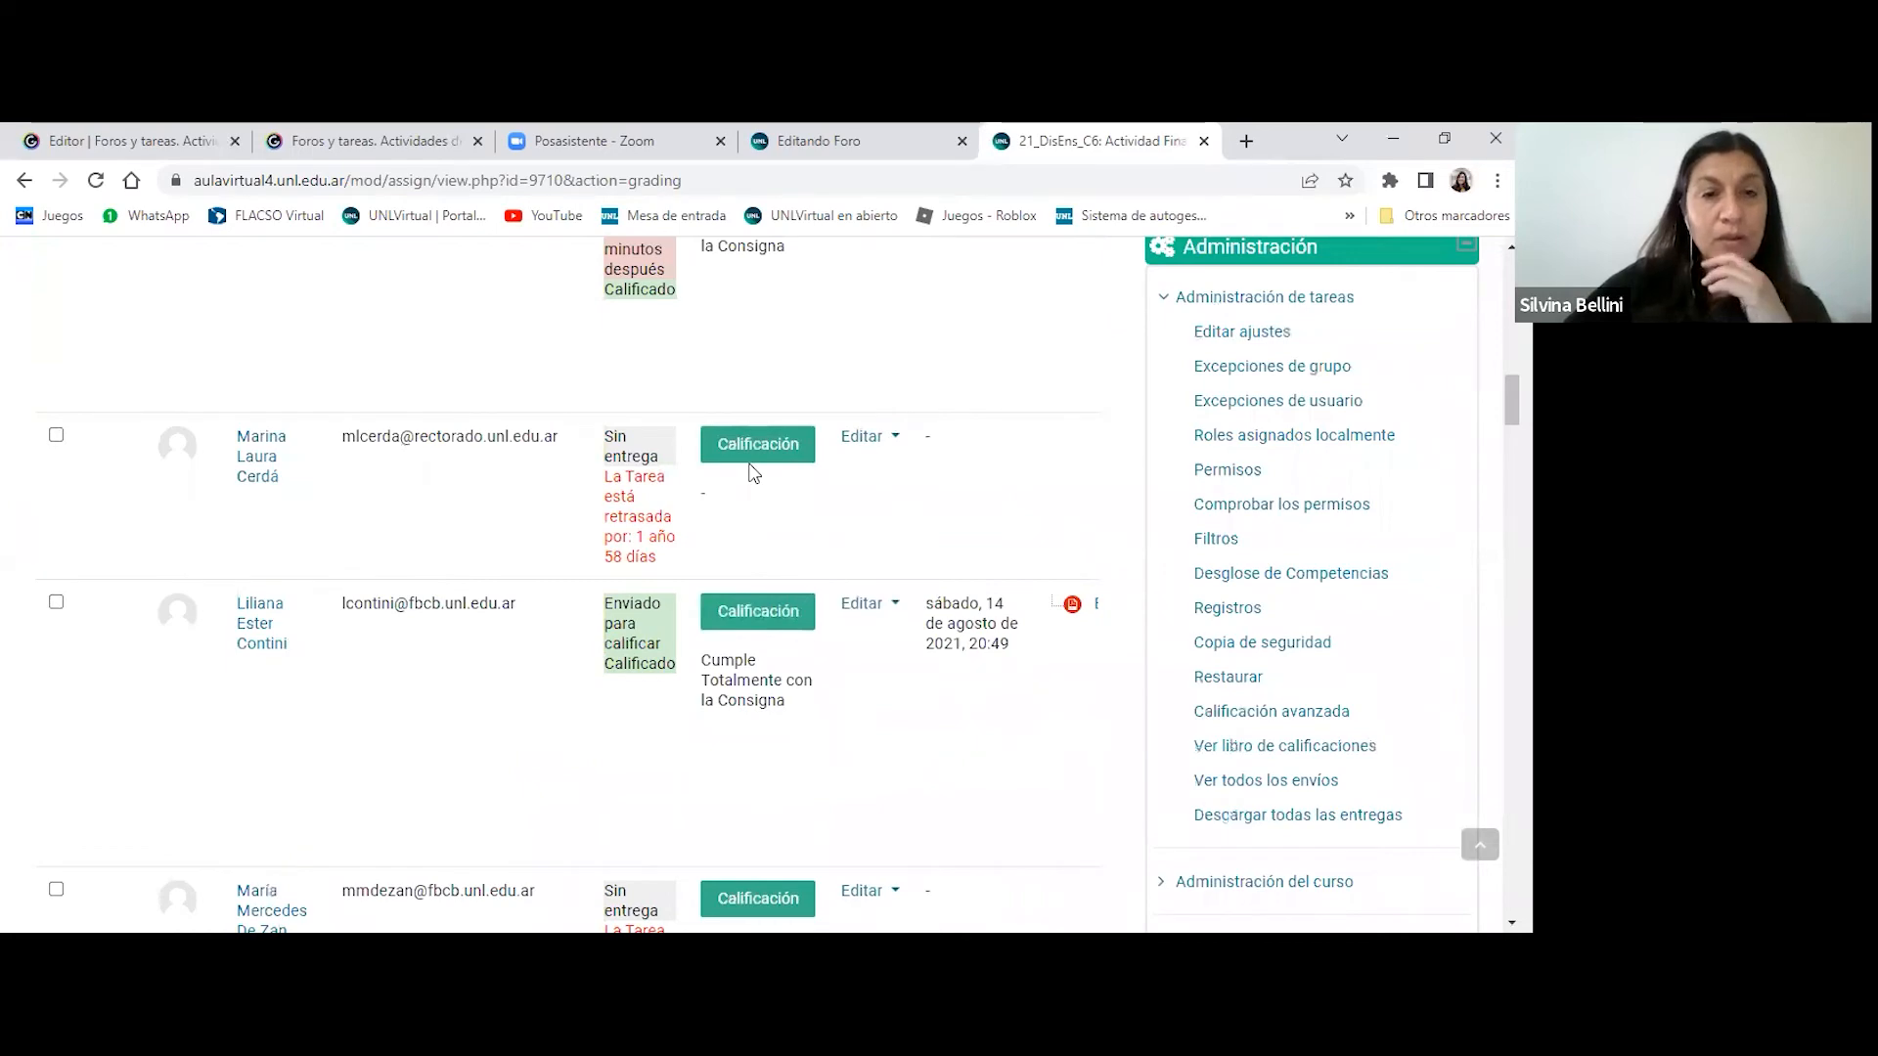
pyautogui.scroll(-18, 753, 475)
pyautogui.scroll(-15, 753, 474)
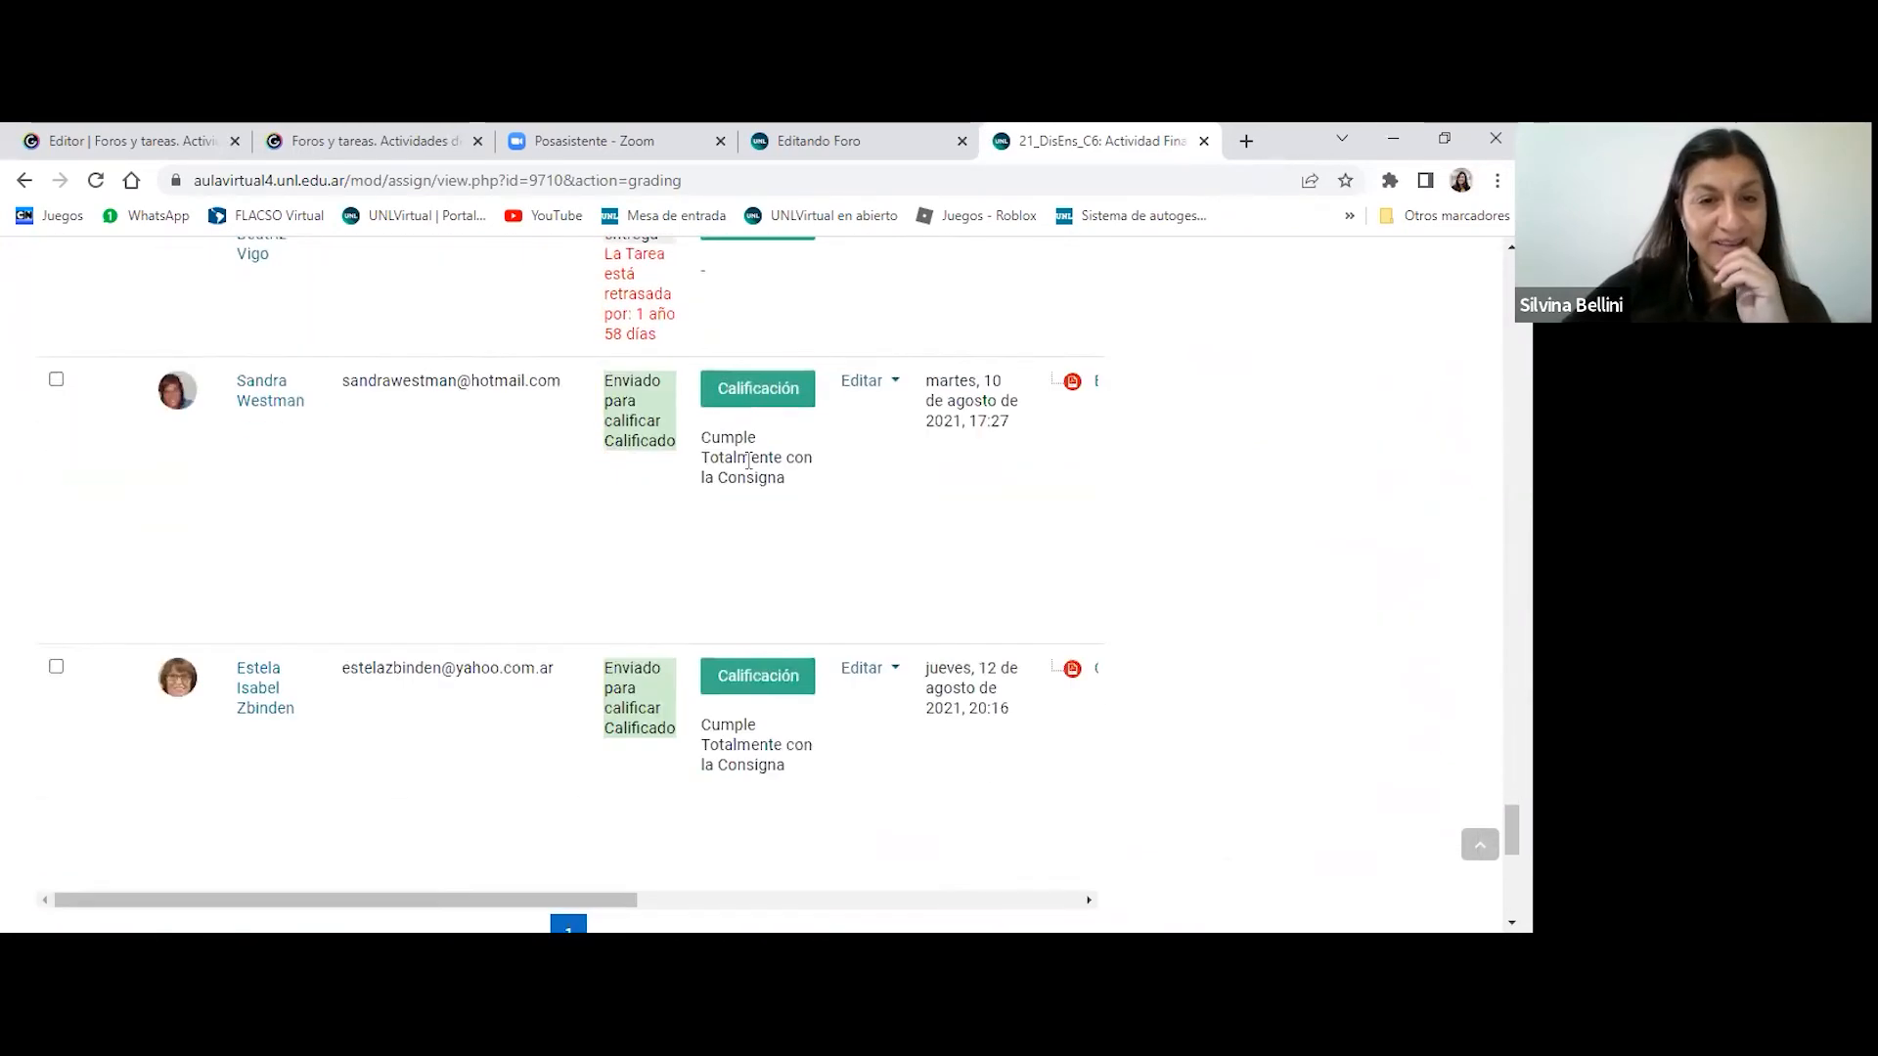
# - Examine the submission table's display options and the choices offered for its Filtro setting
pyautogui.scroll(-5, 749, 460)
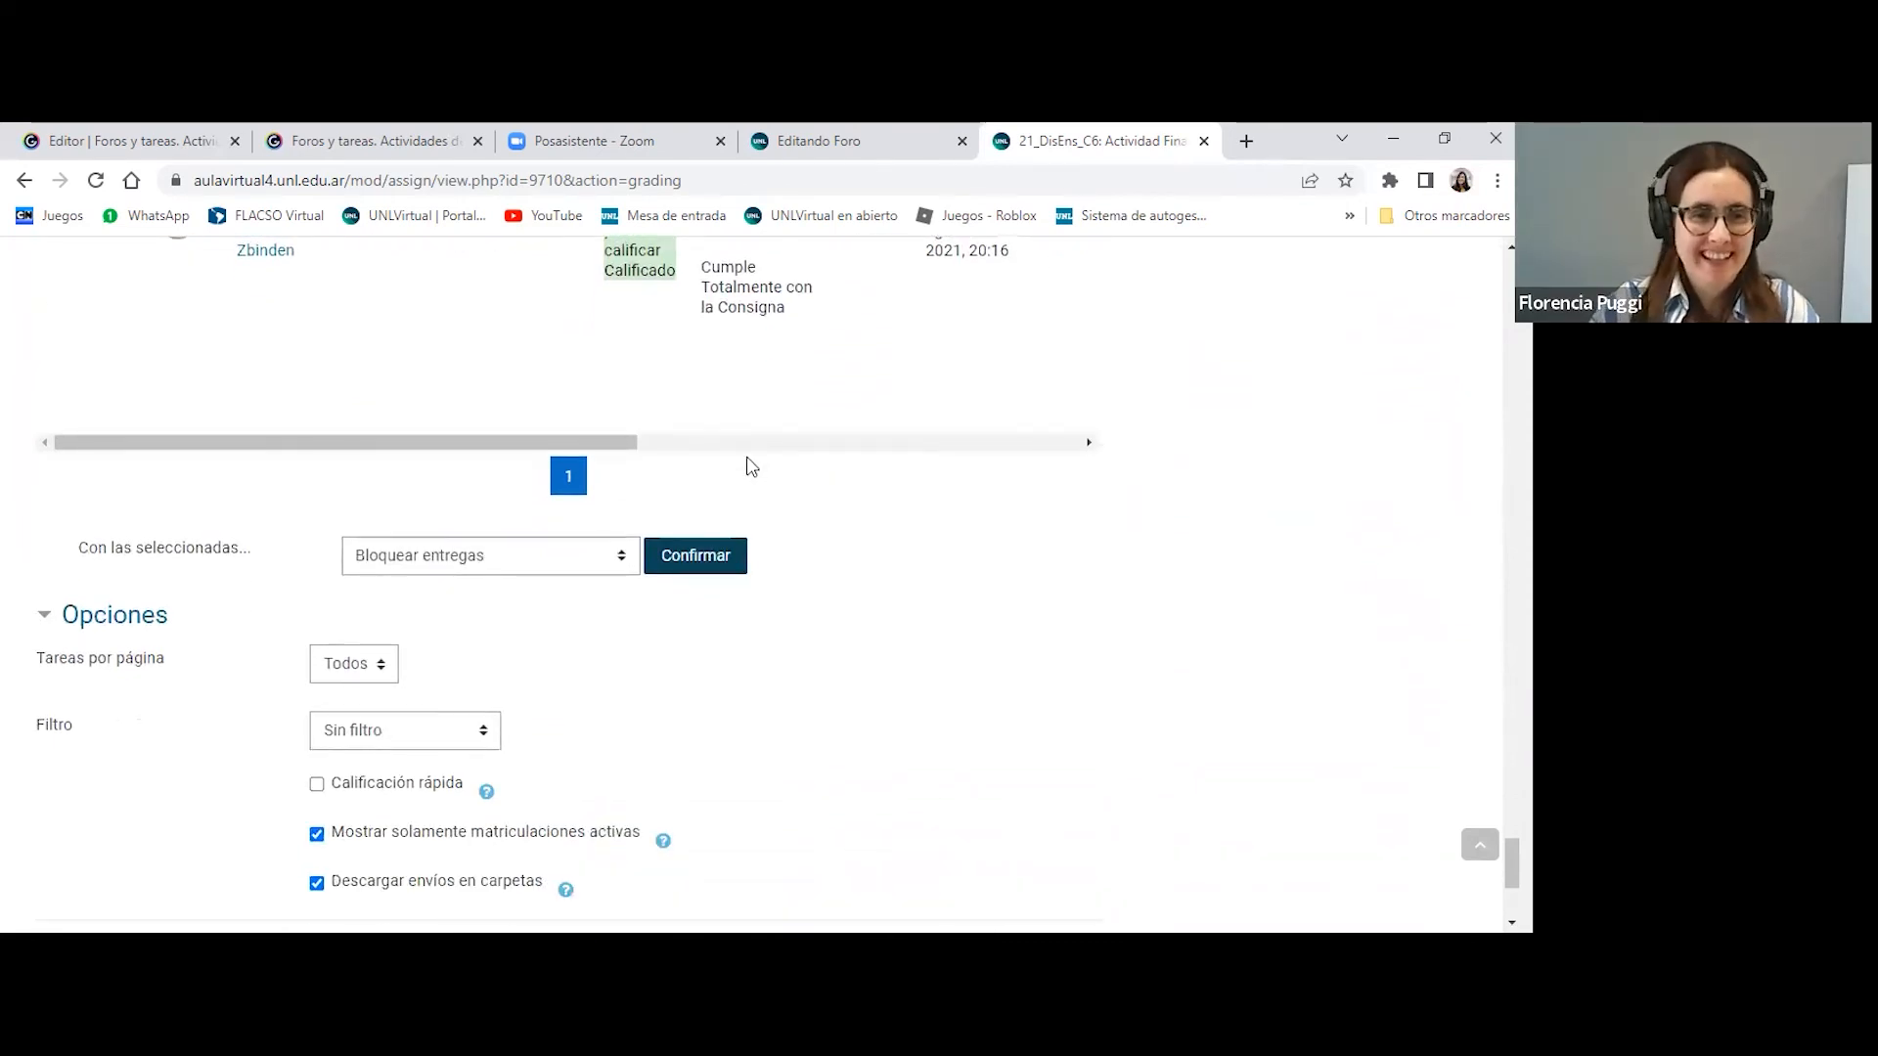
pyautogui.scroll(-1, 905, 489)
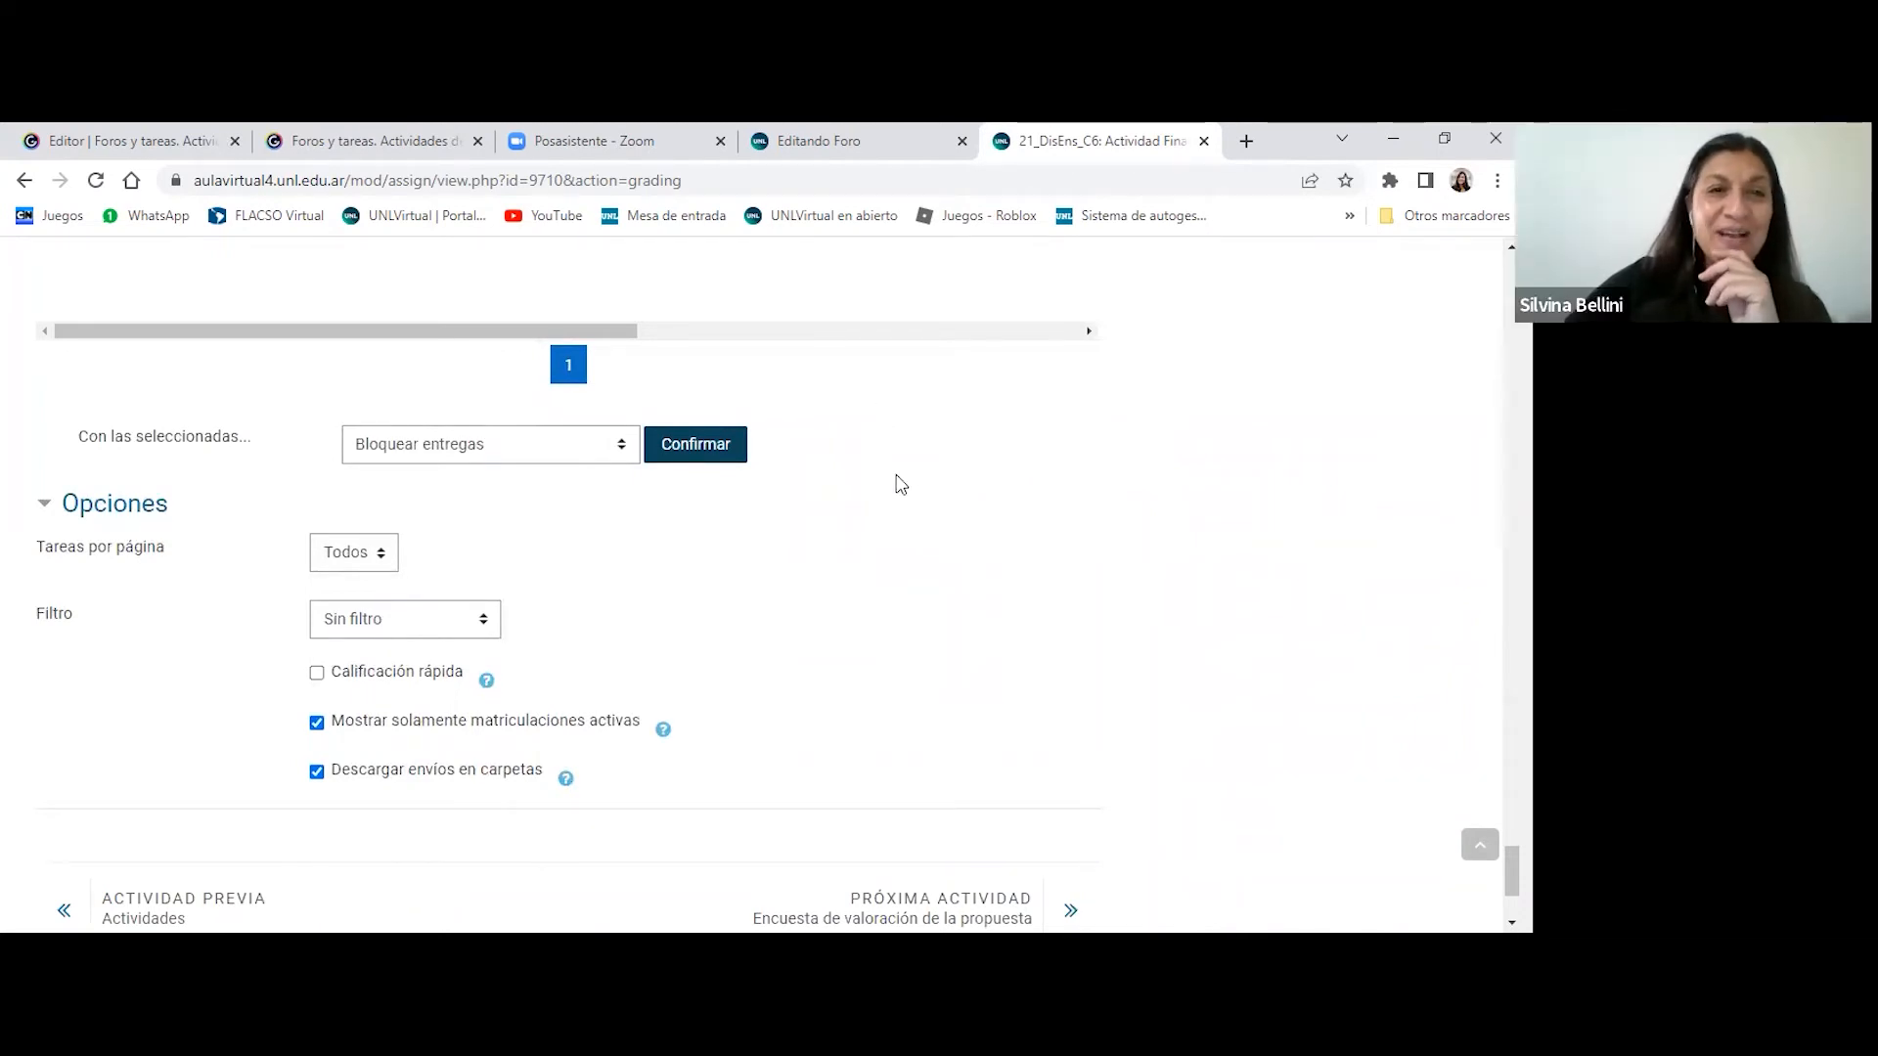
pyautogui.scroll(-1, 913, 491)
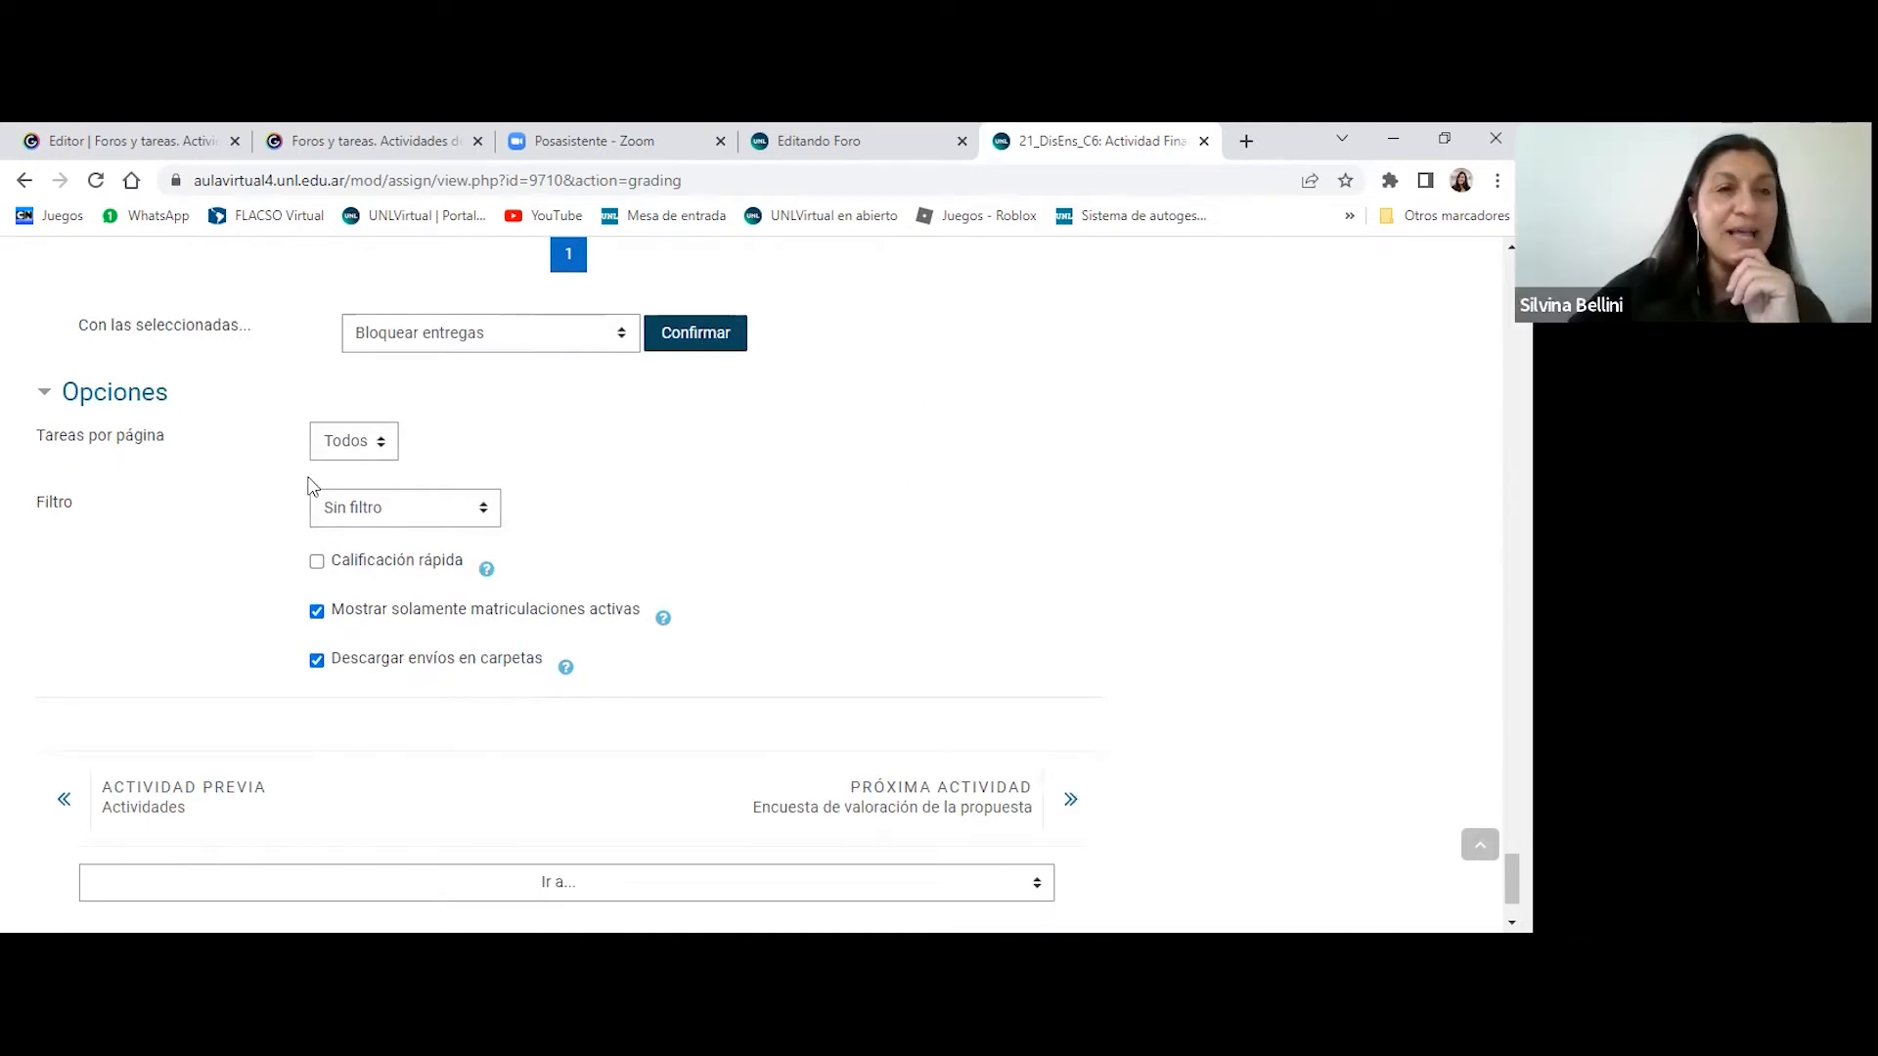
pyautogui.click(483, 510)
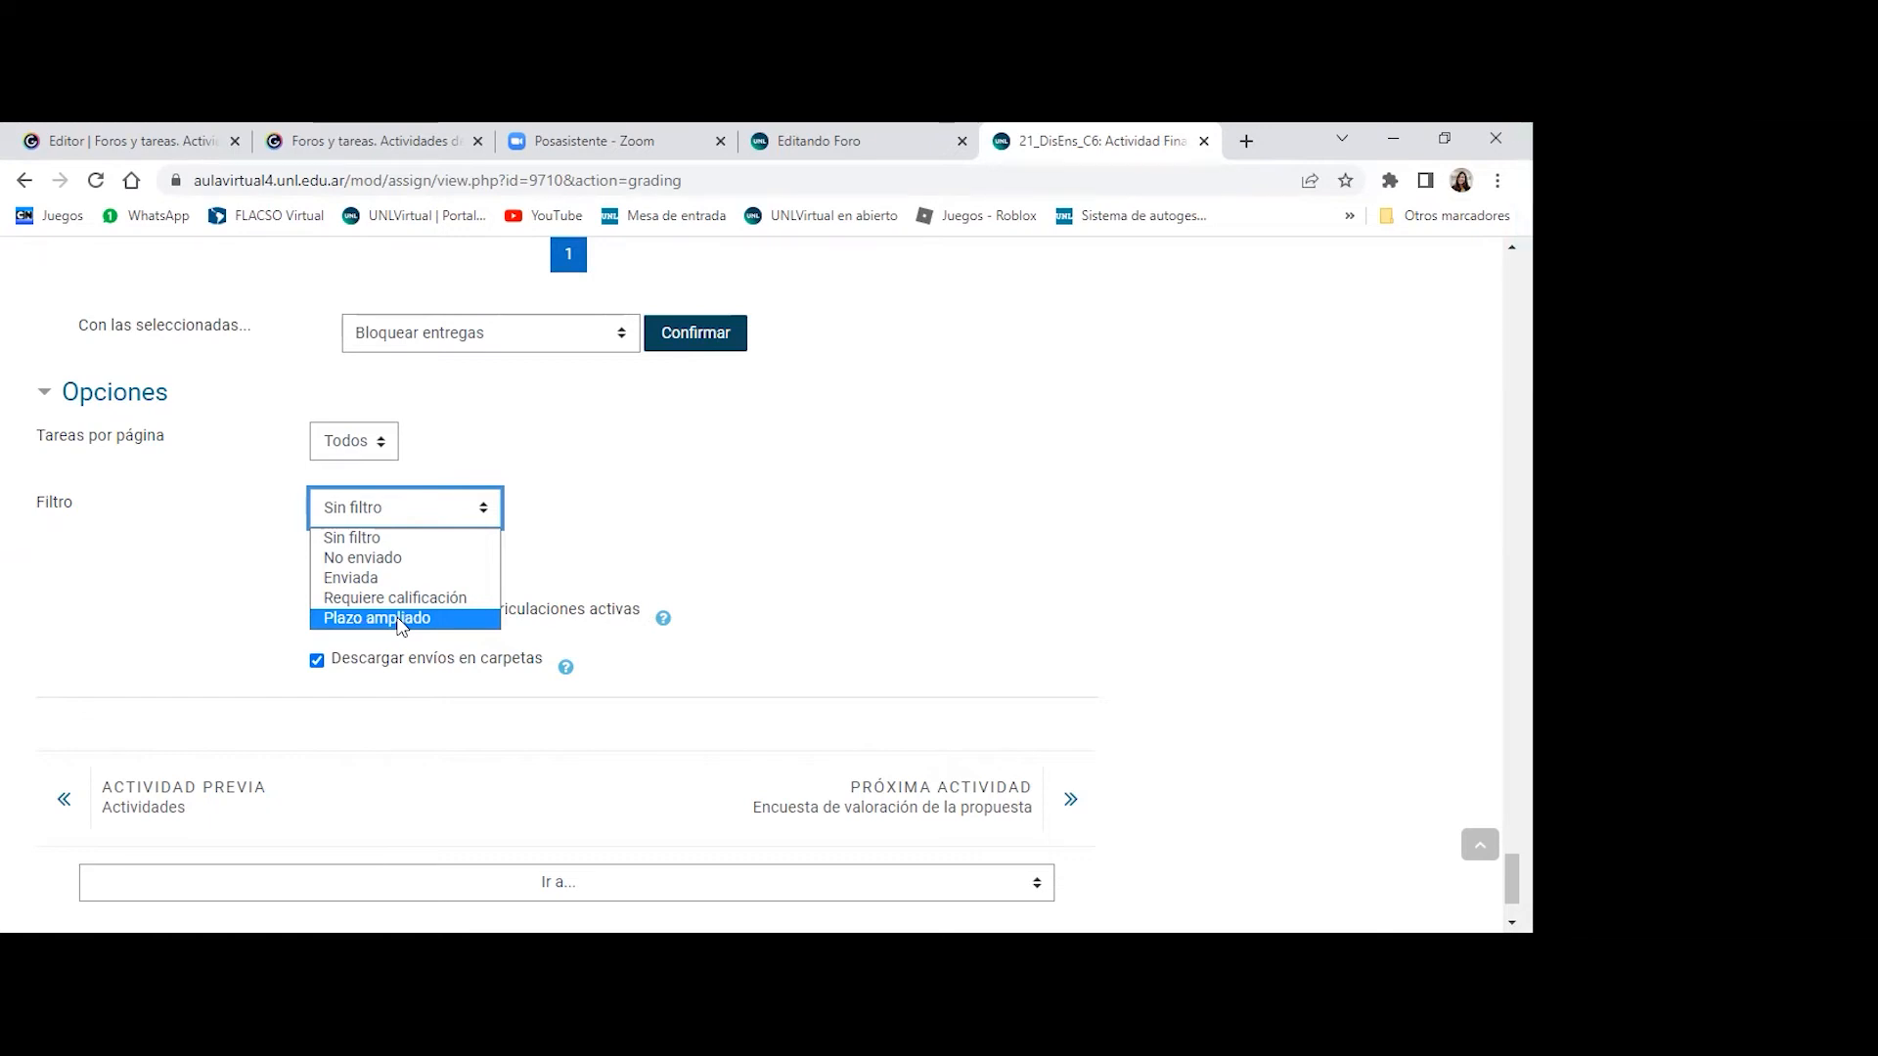
pyautogui.click(192, 591)
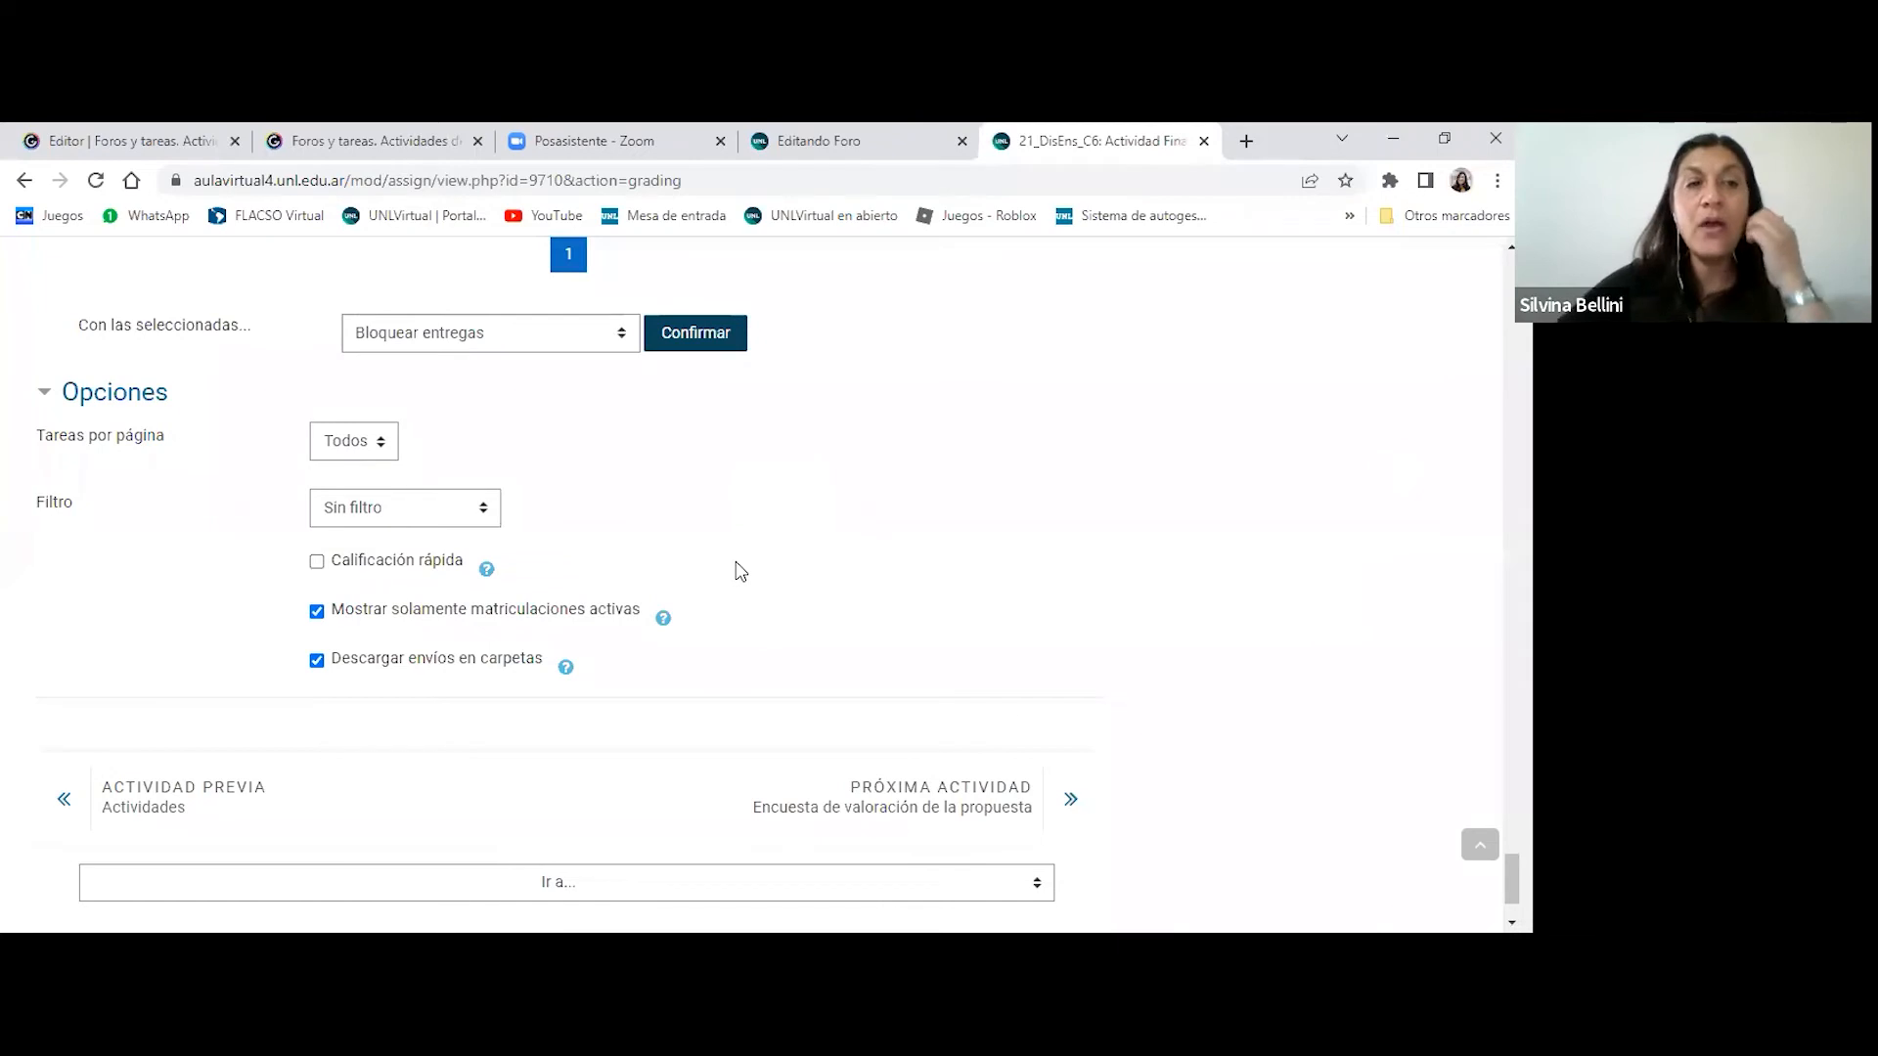
# - Read the help on Calificación rápida and enable quick grading for the submissions table
pyautogui.scroll(-2, 740, 571)
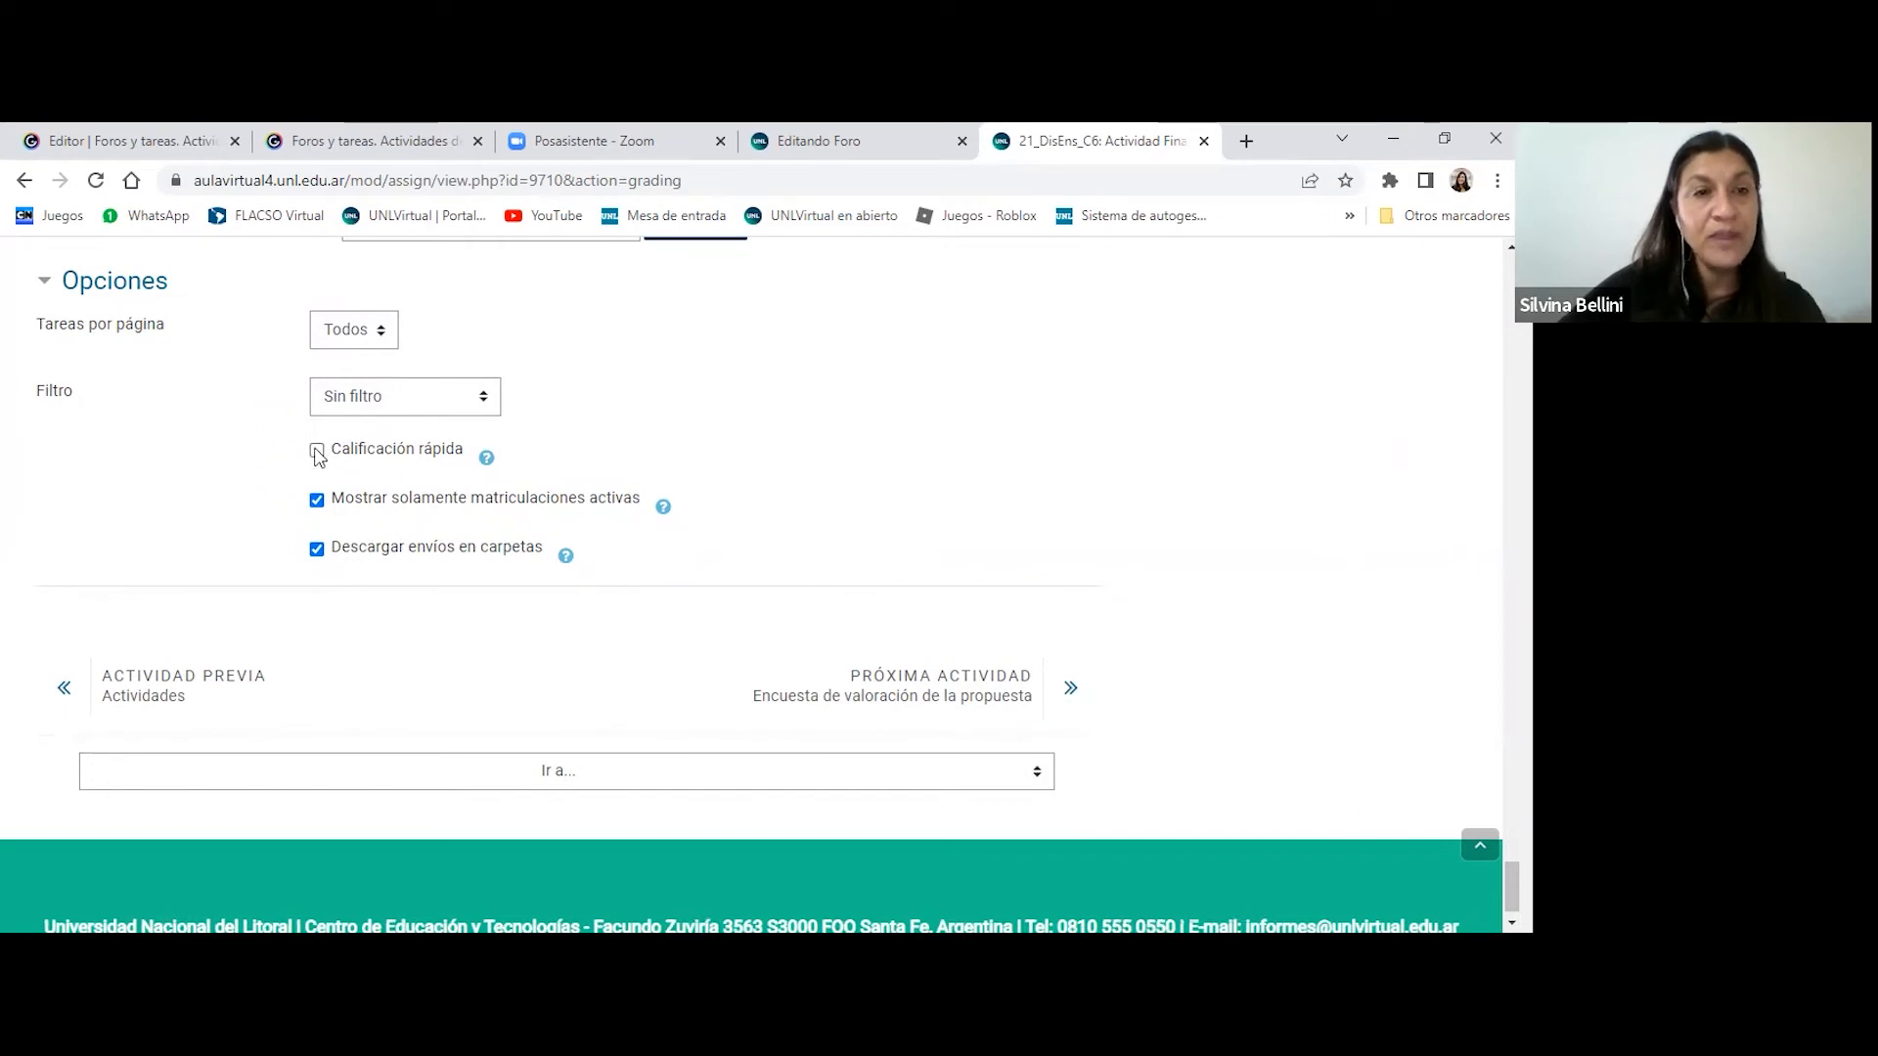
pyautogui.click(488, 460)
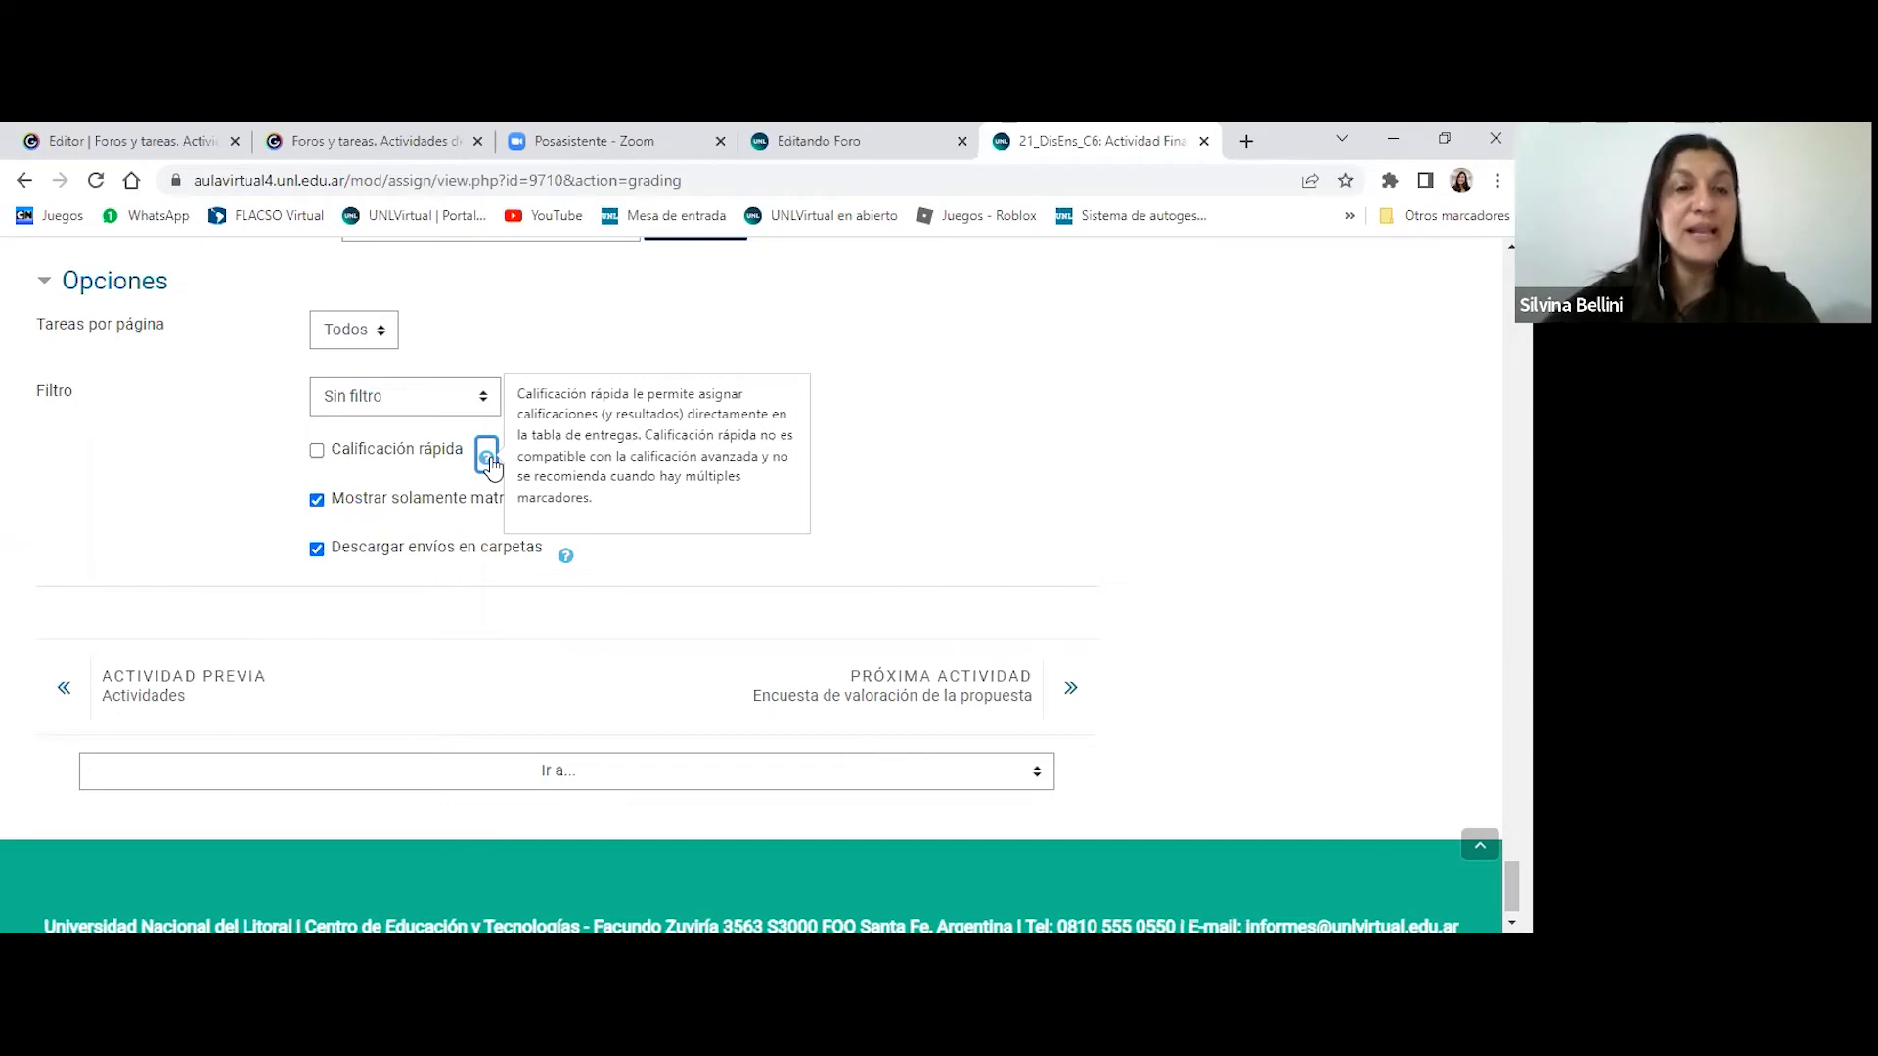
pyautogui.click(331, 452)
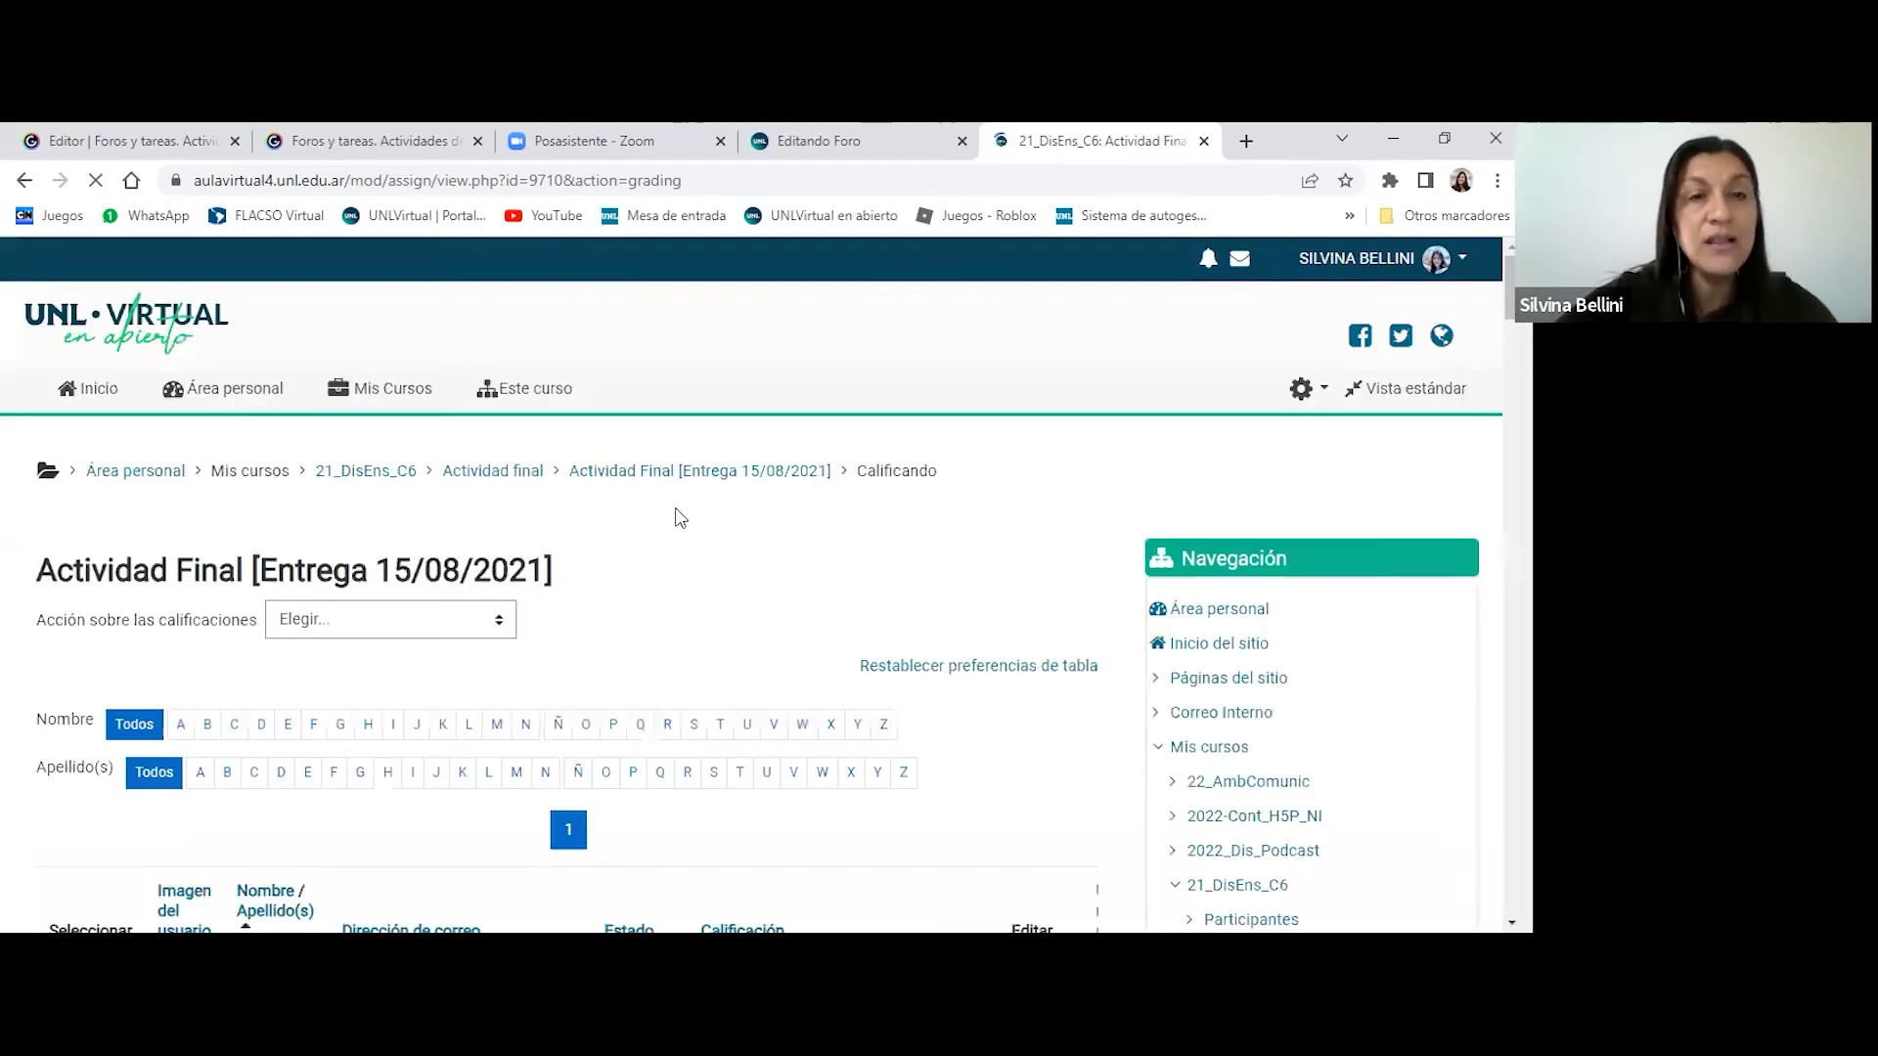
# - Examine the grade choices offered directly in the submissions table for the first two students
pyautogui.scroll(-5, 802, 525)
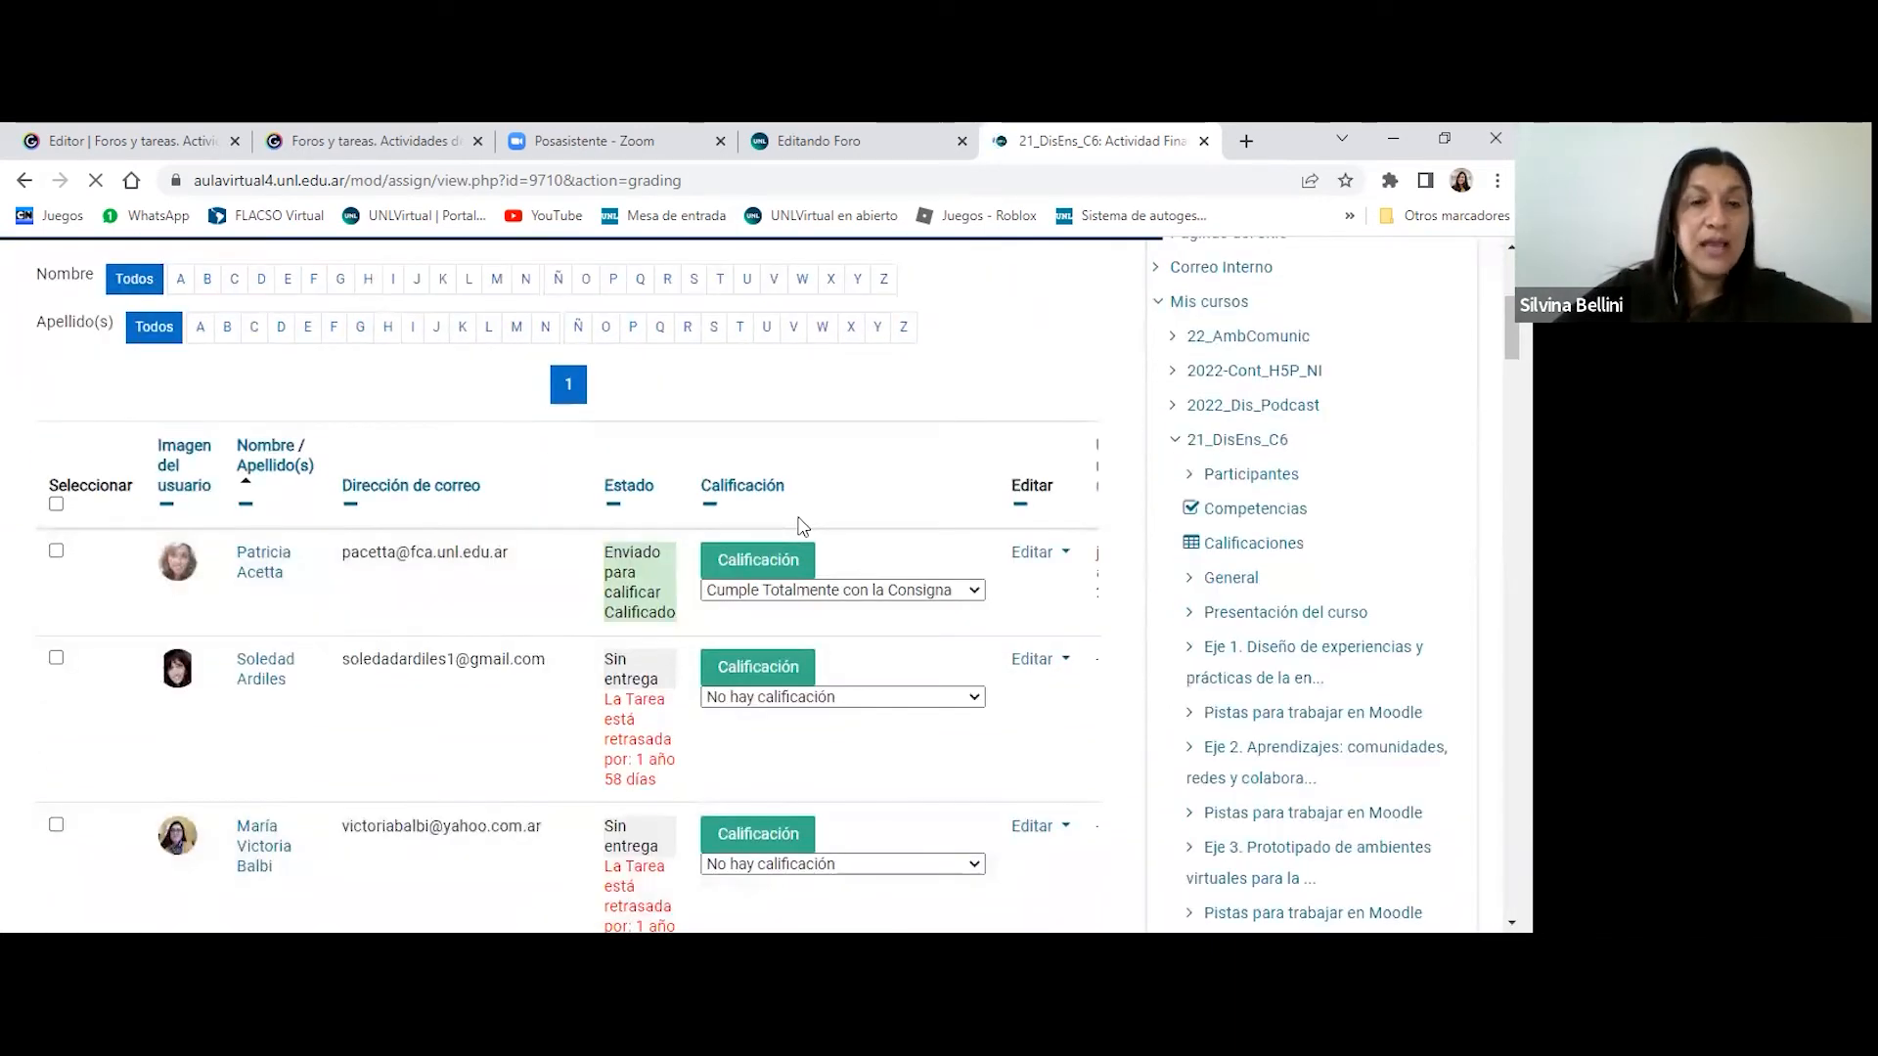
pyautogui.scroll(-1, 802, 526)
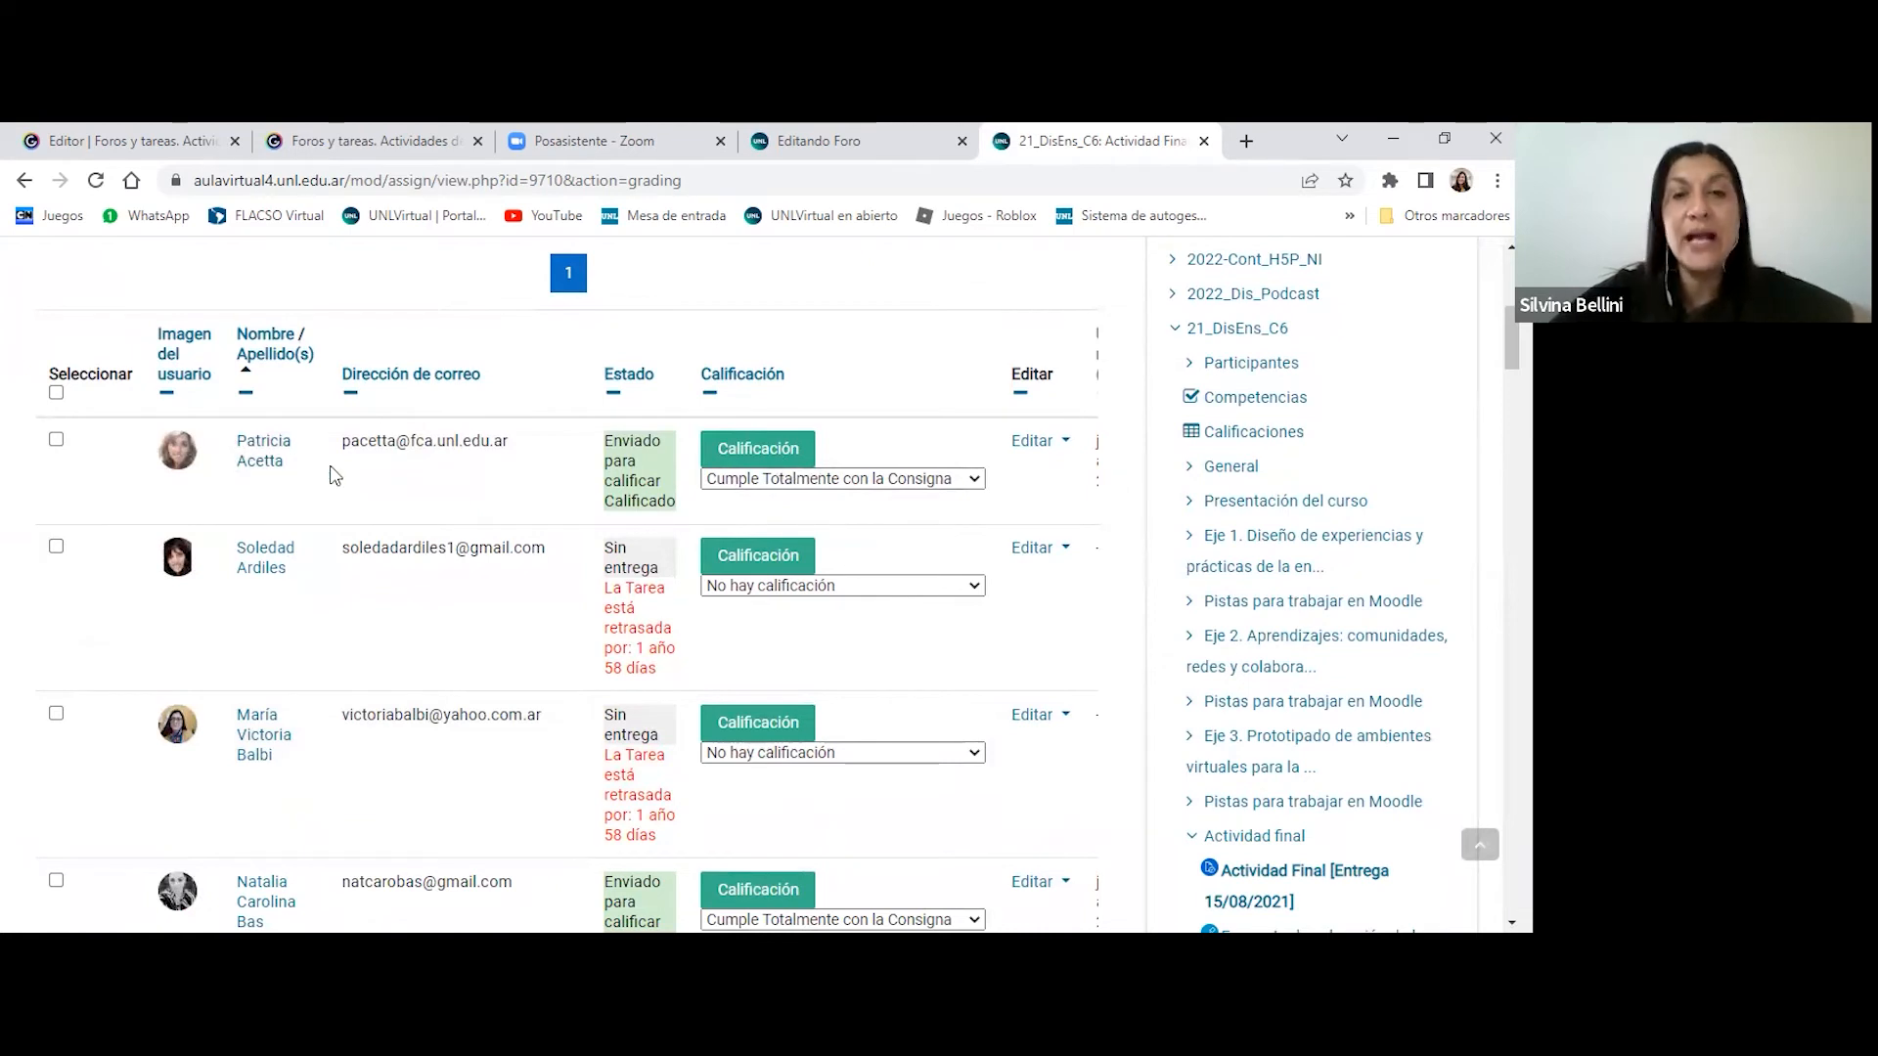
pyautogui.click(973, 480)
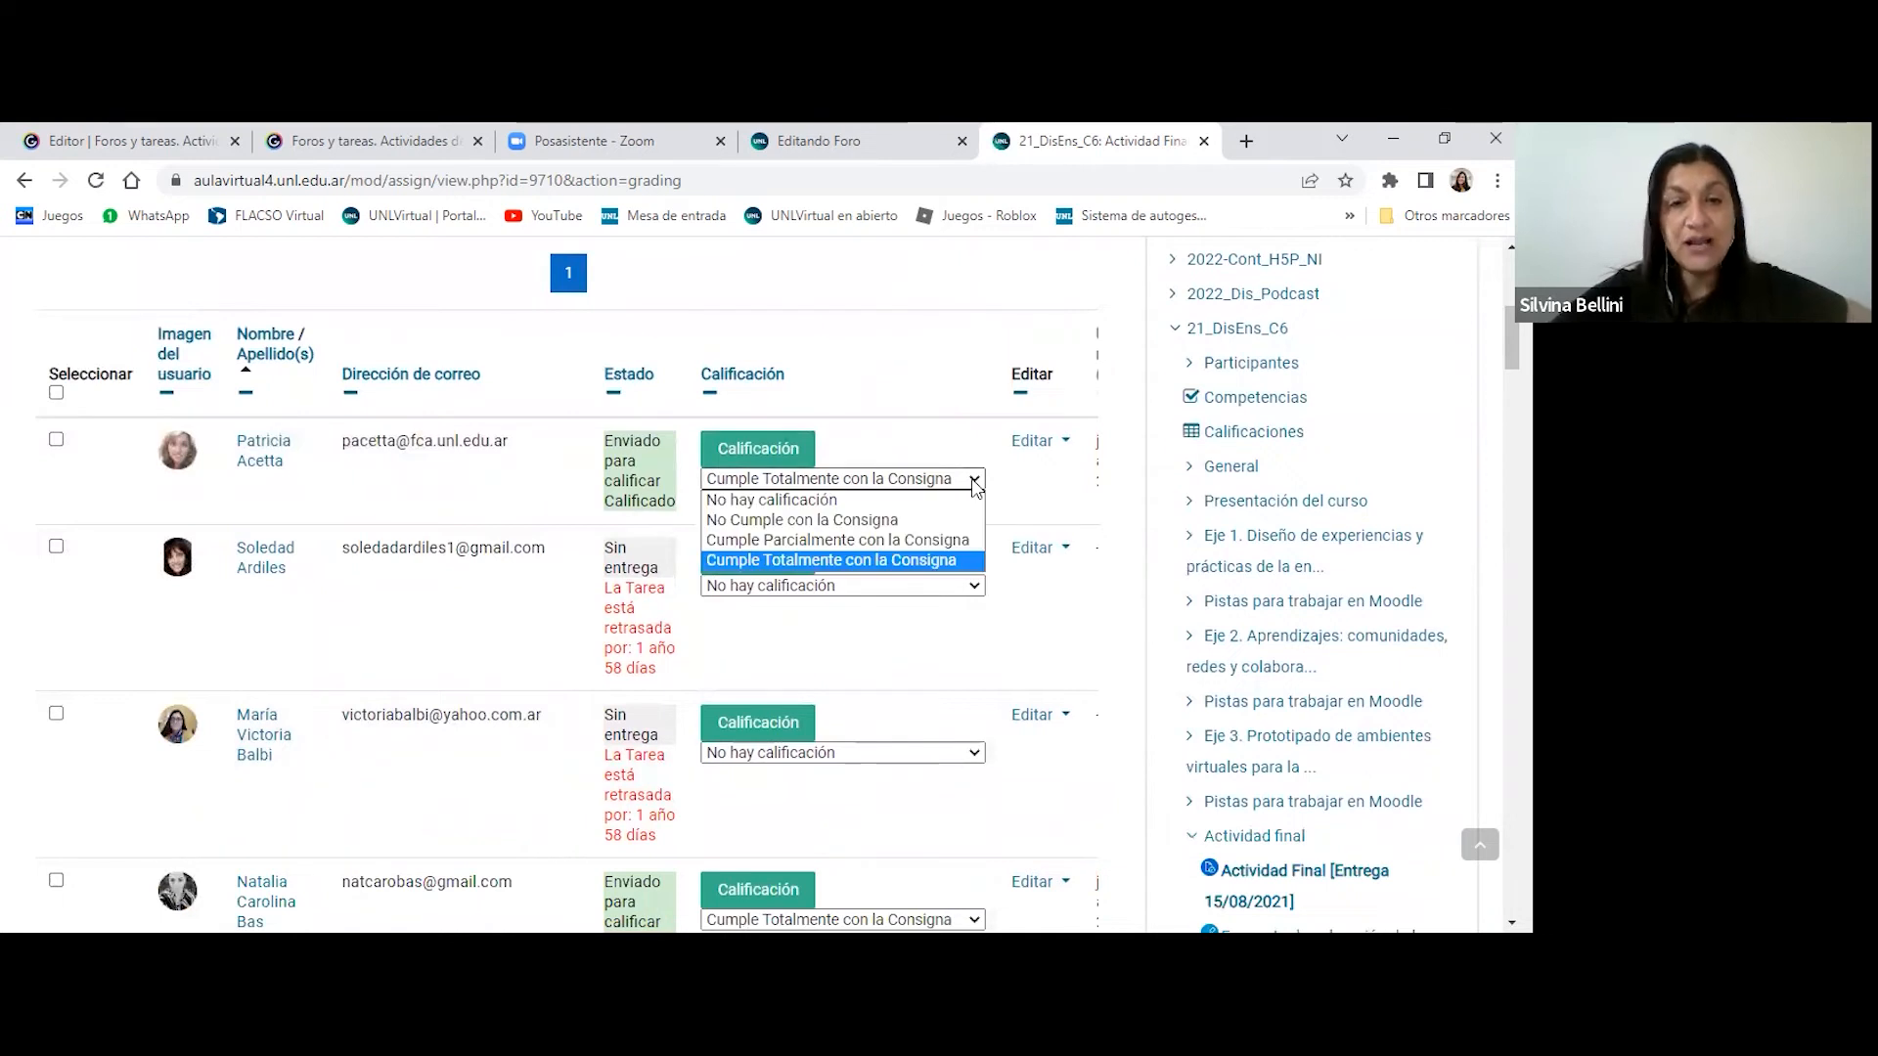
pyautogui.click(973, 482)
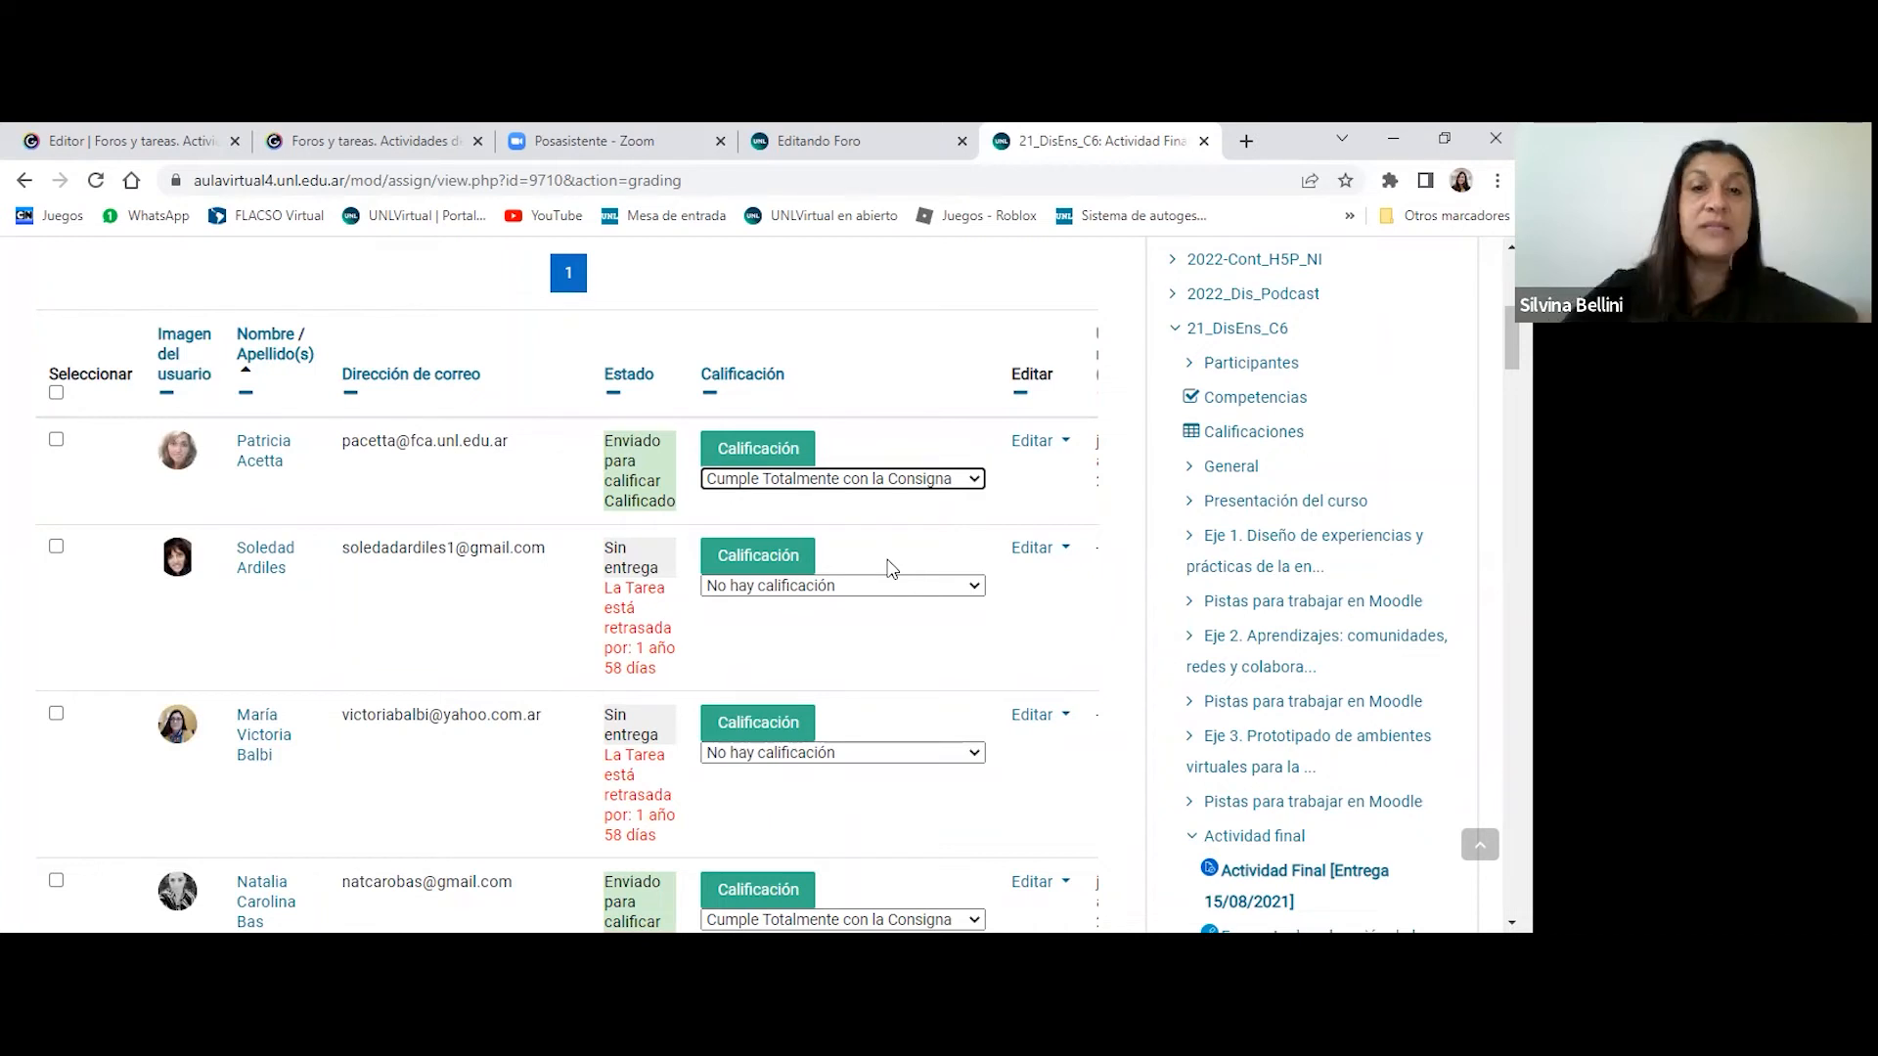
pyautogui.scroll(-1, 940, 519)
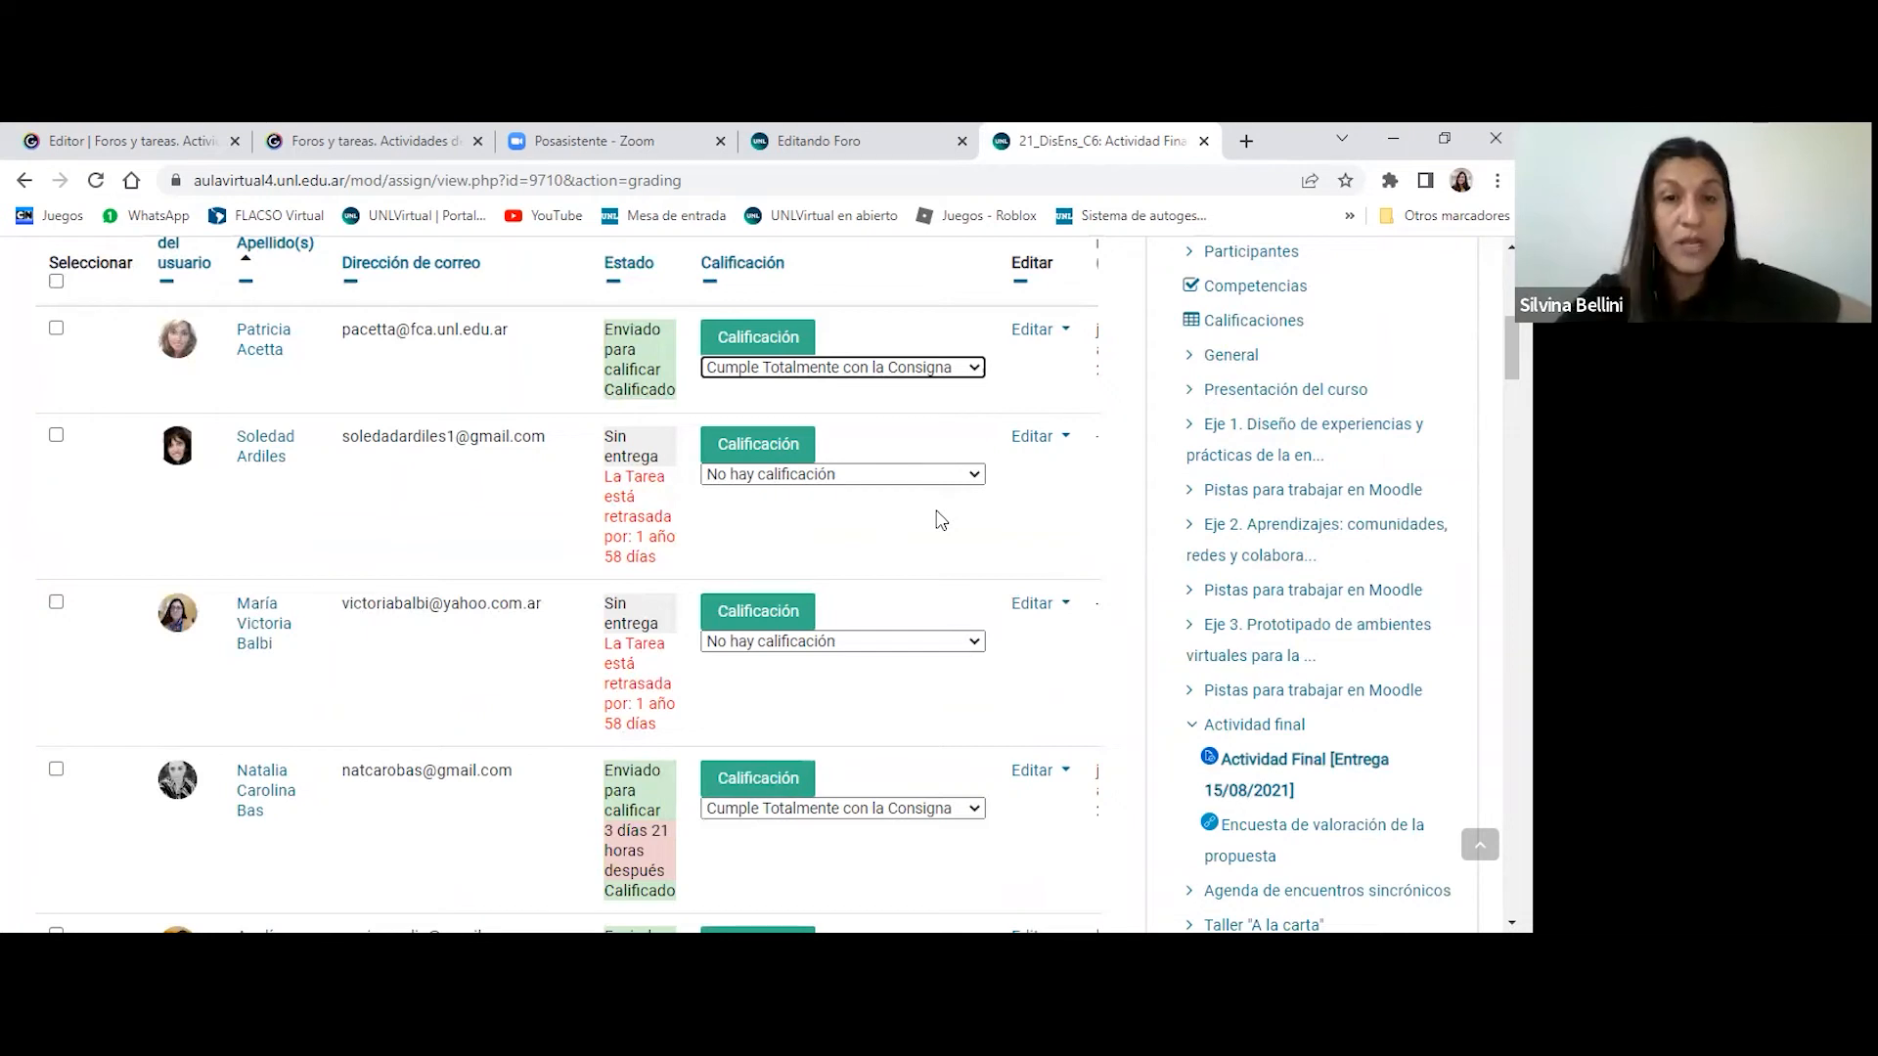
pyautogui.click(966, 475)
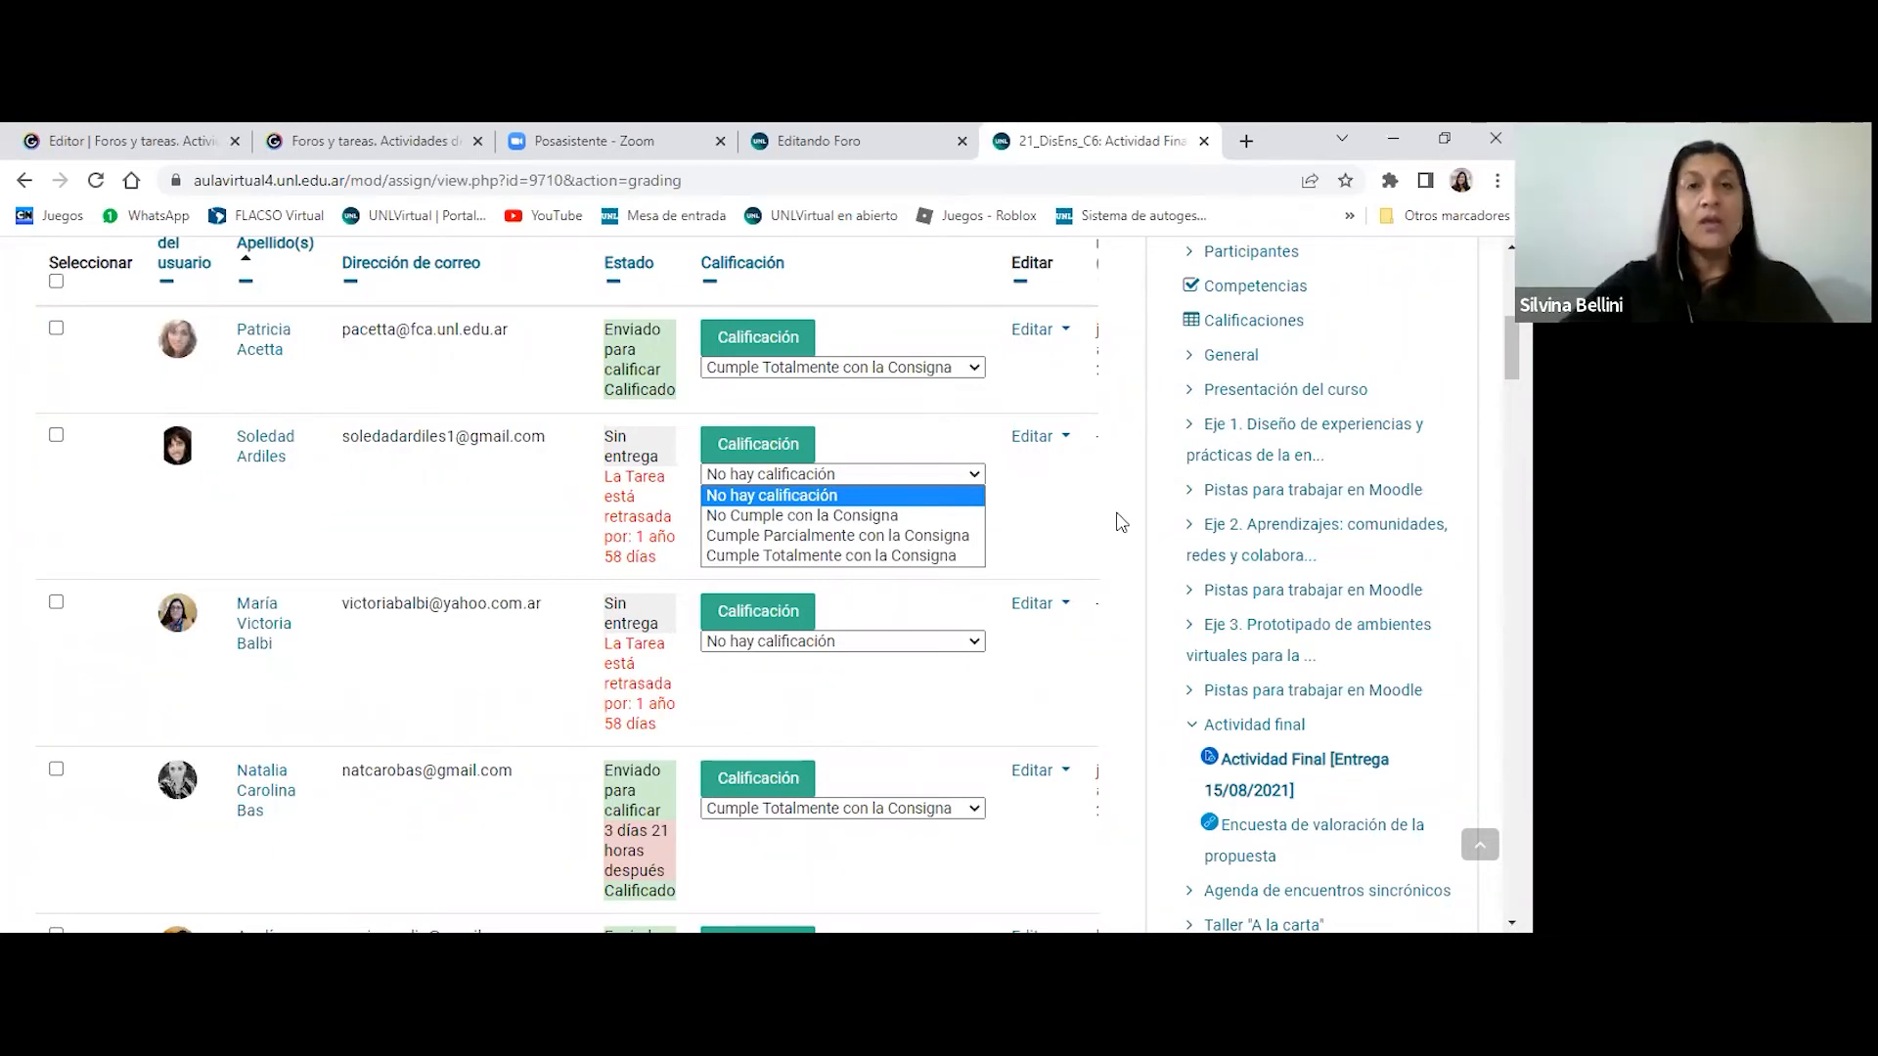
pyautogui.scroll(3, 1121, 521)
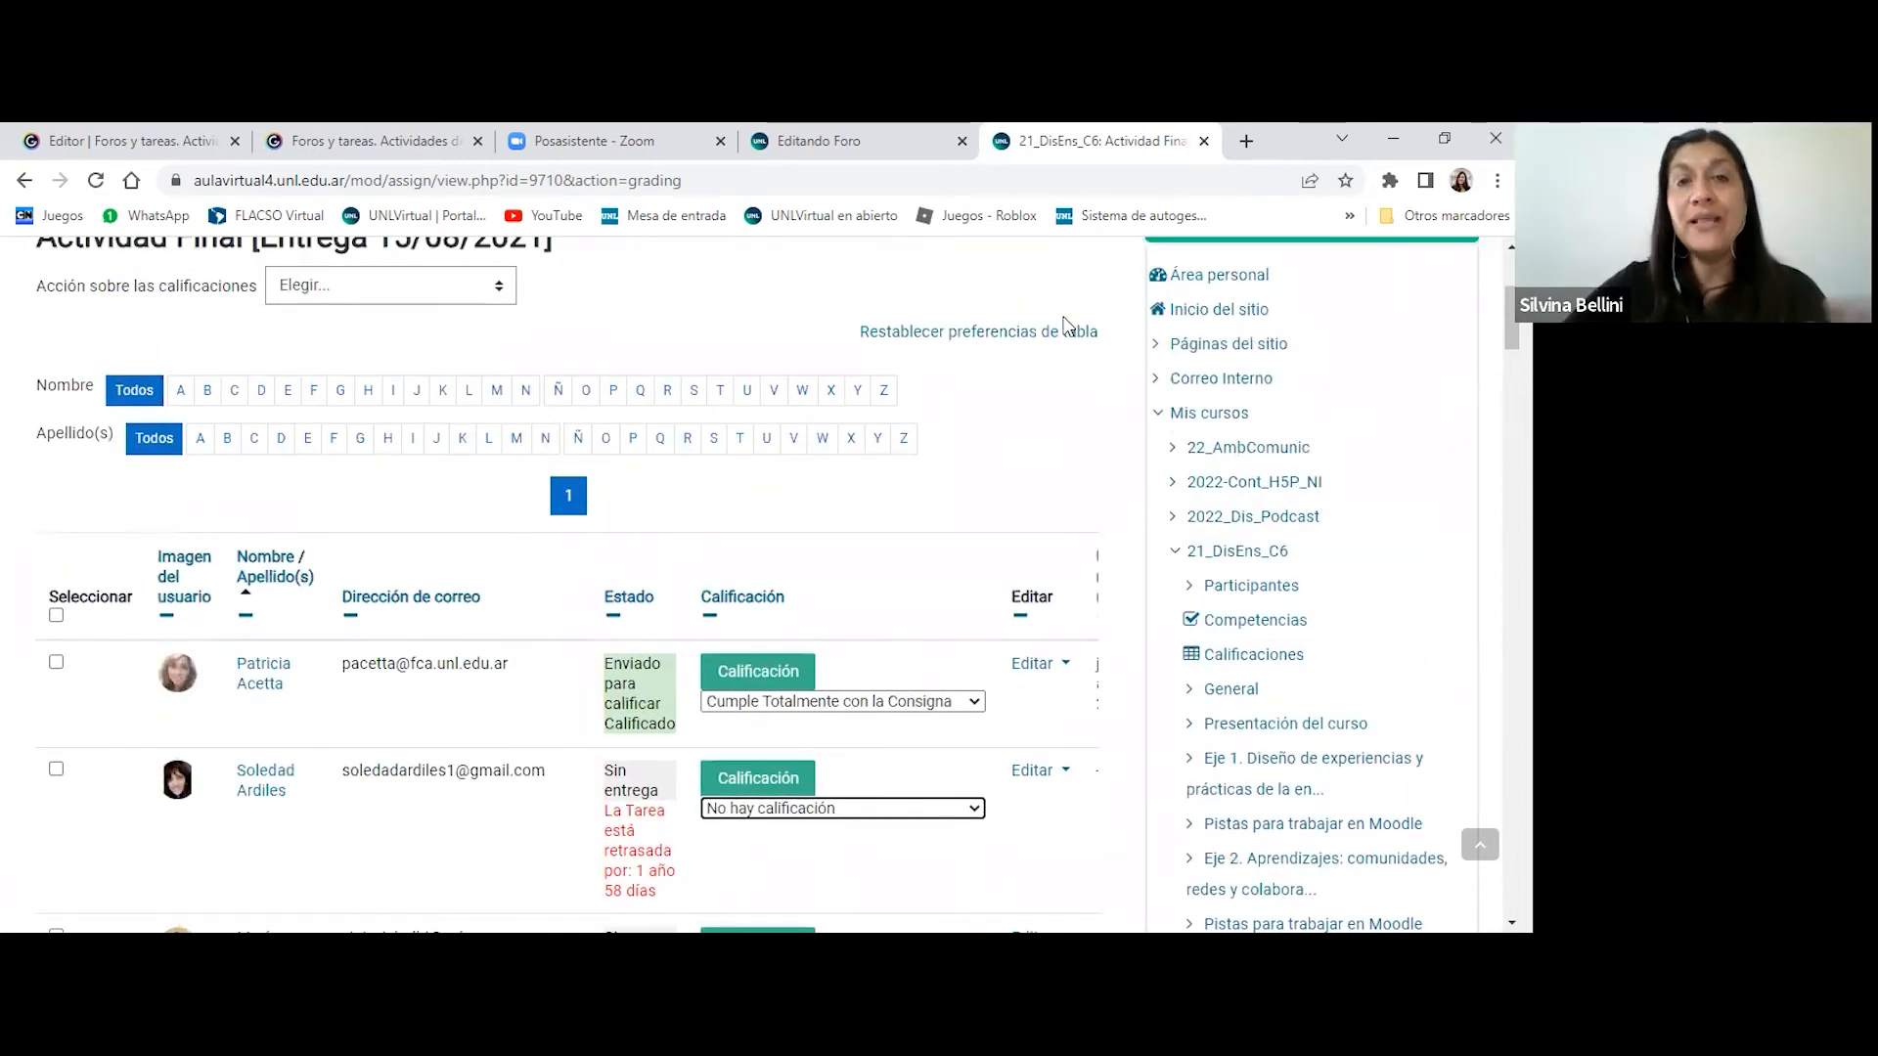
# - Go back to the forum being created in the test course and cancel its form without saving
pyautogui.click(865, 138)
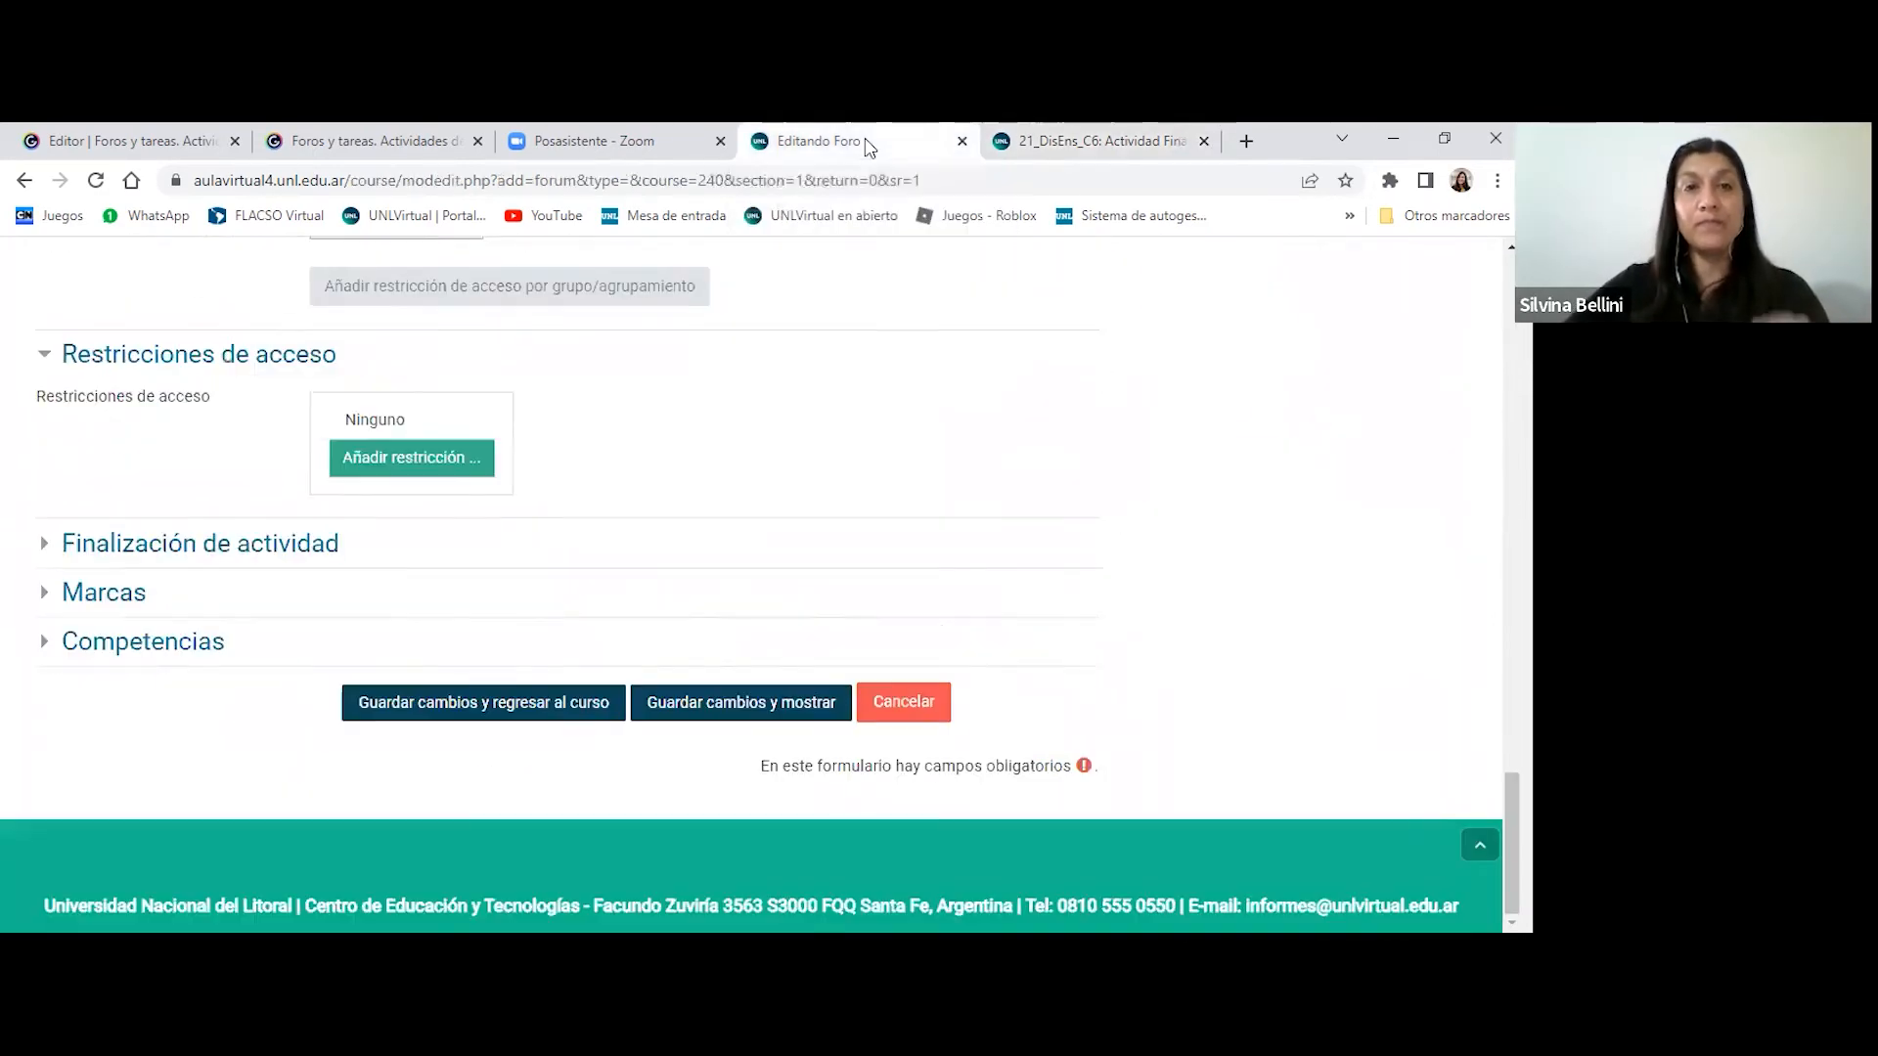
pyautogui.scroll(3, 1245, 524)
pyautogui.scroll(-3, 1115, 606)
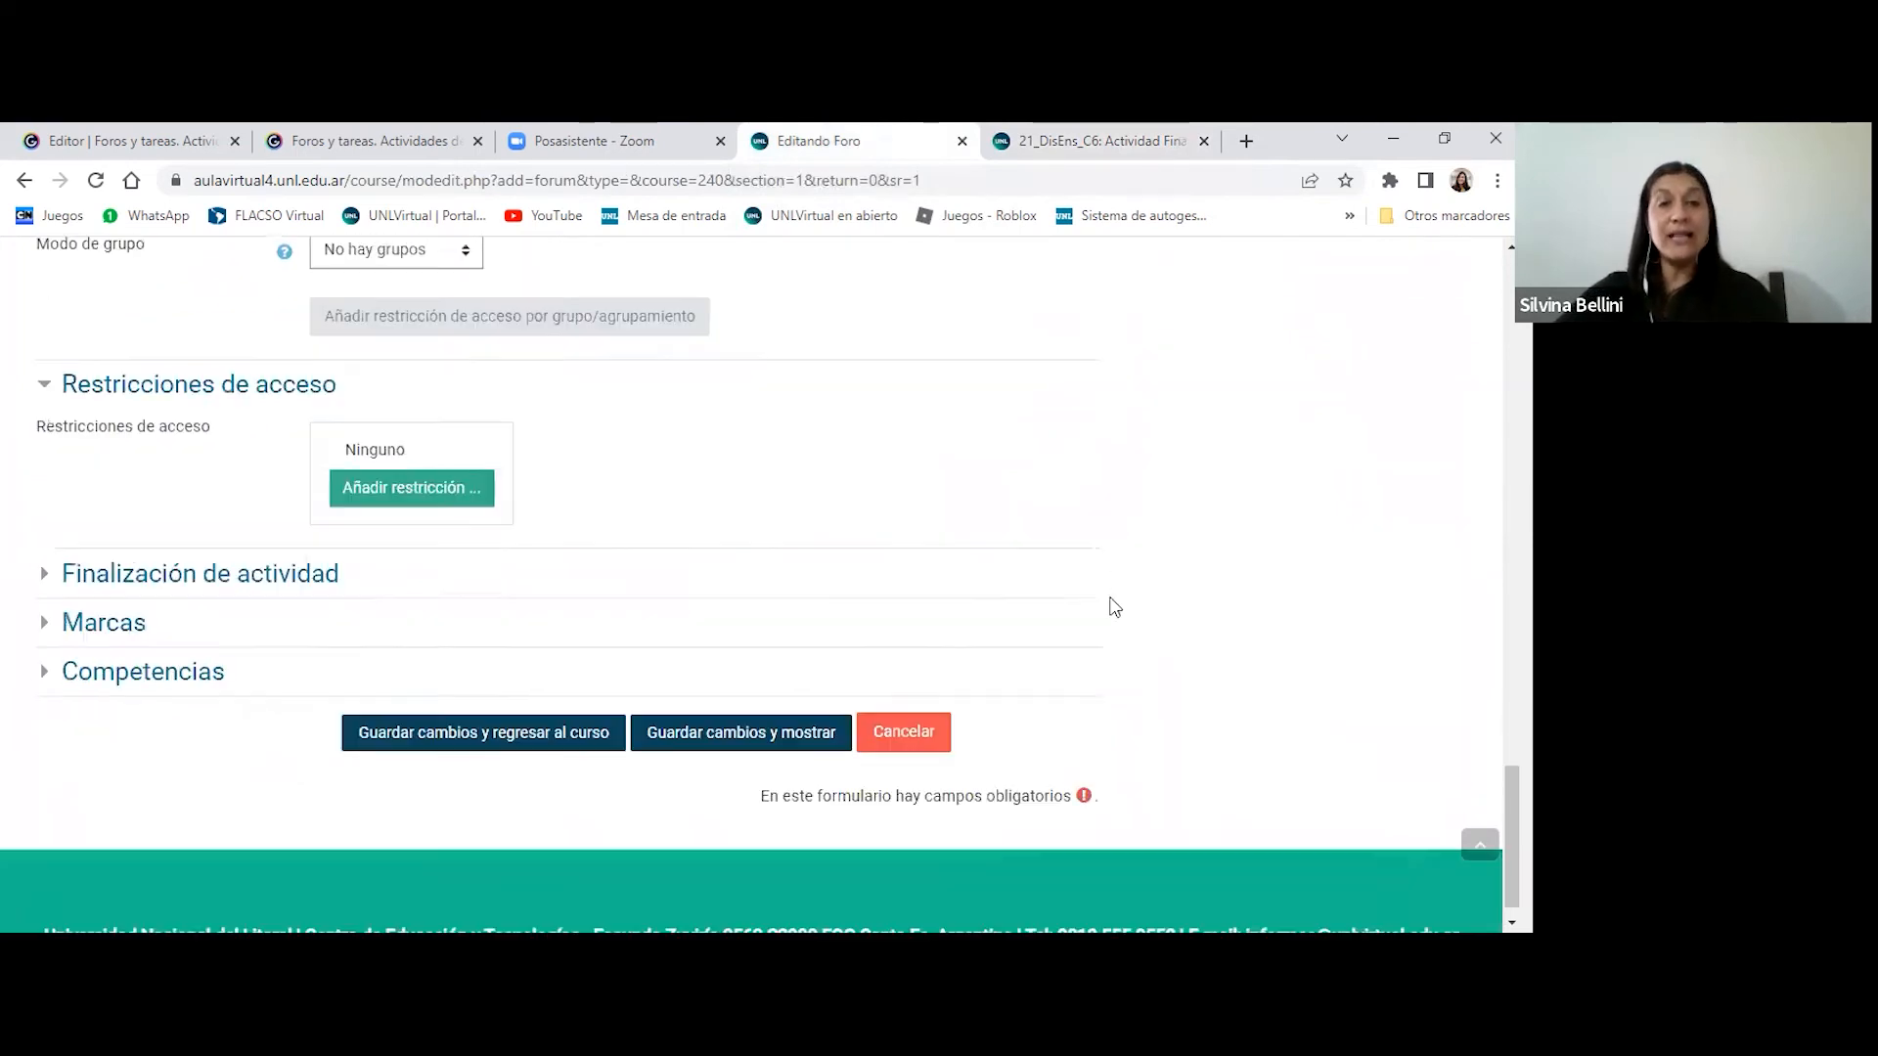
pyautogui.scroll(-1, 1076, 626)
pyautogui.click(899, 696)
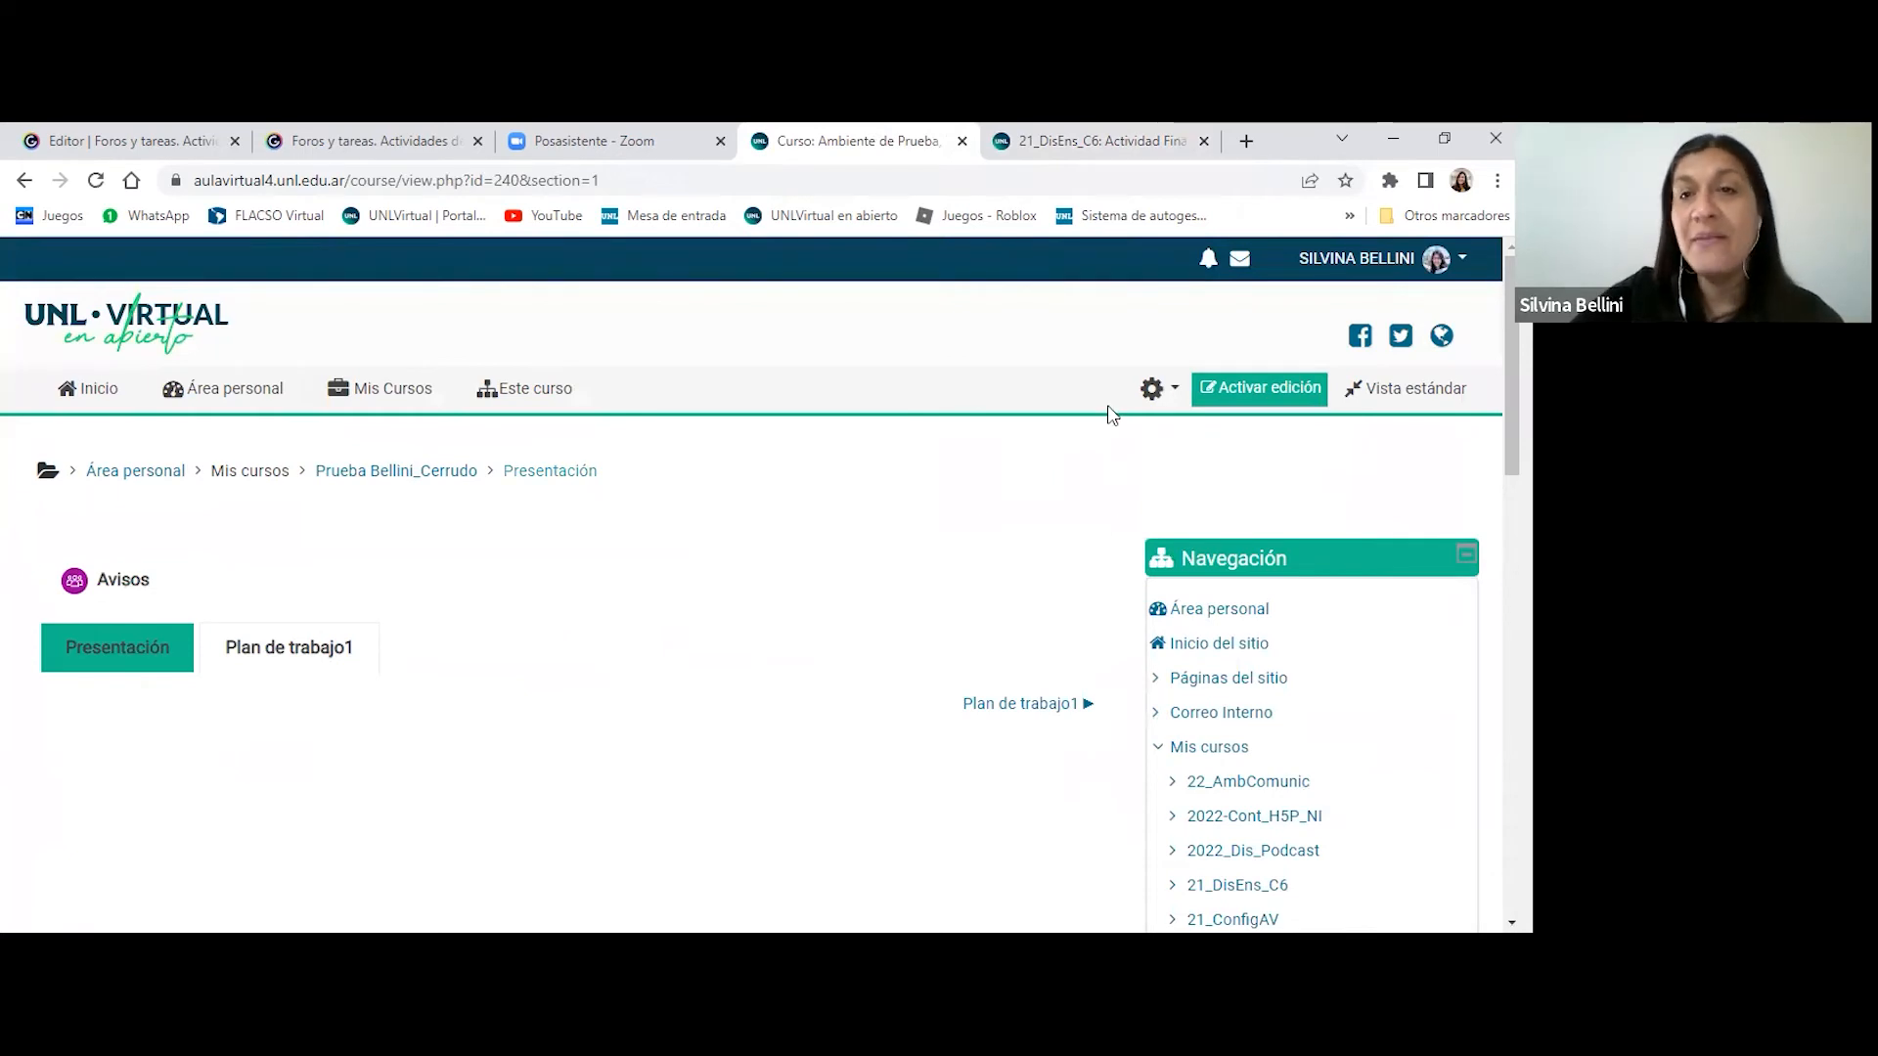
# - Turn on editing in the test course and add a Tarea activity to the Presentación section
pyautogui.click(1244, 399)
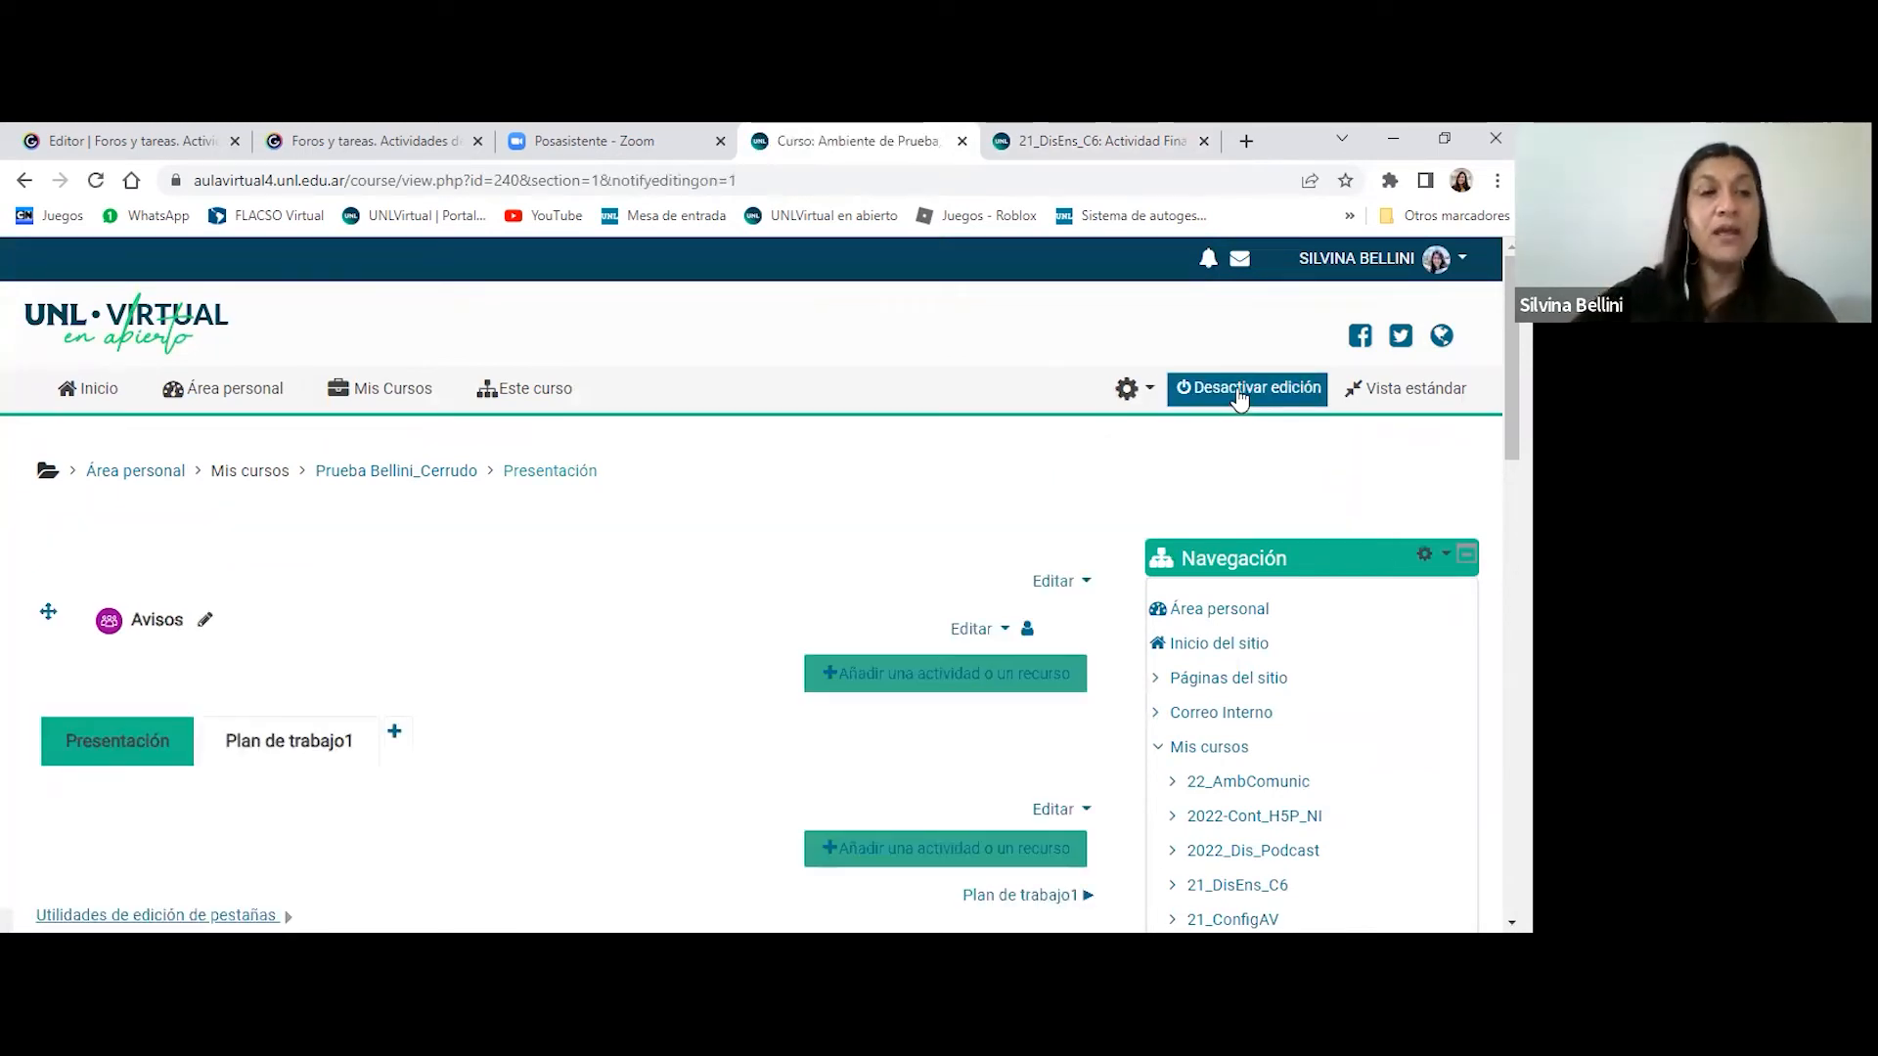
pyautogui.scroll(-2, 664, 350)
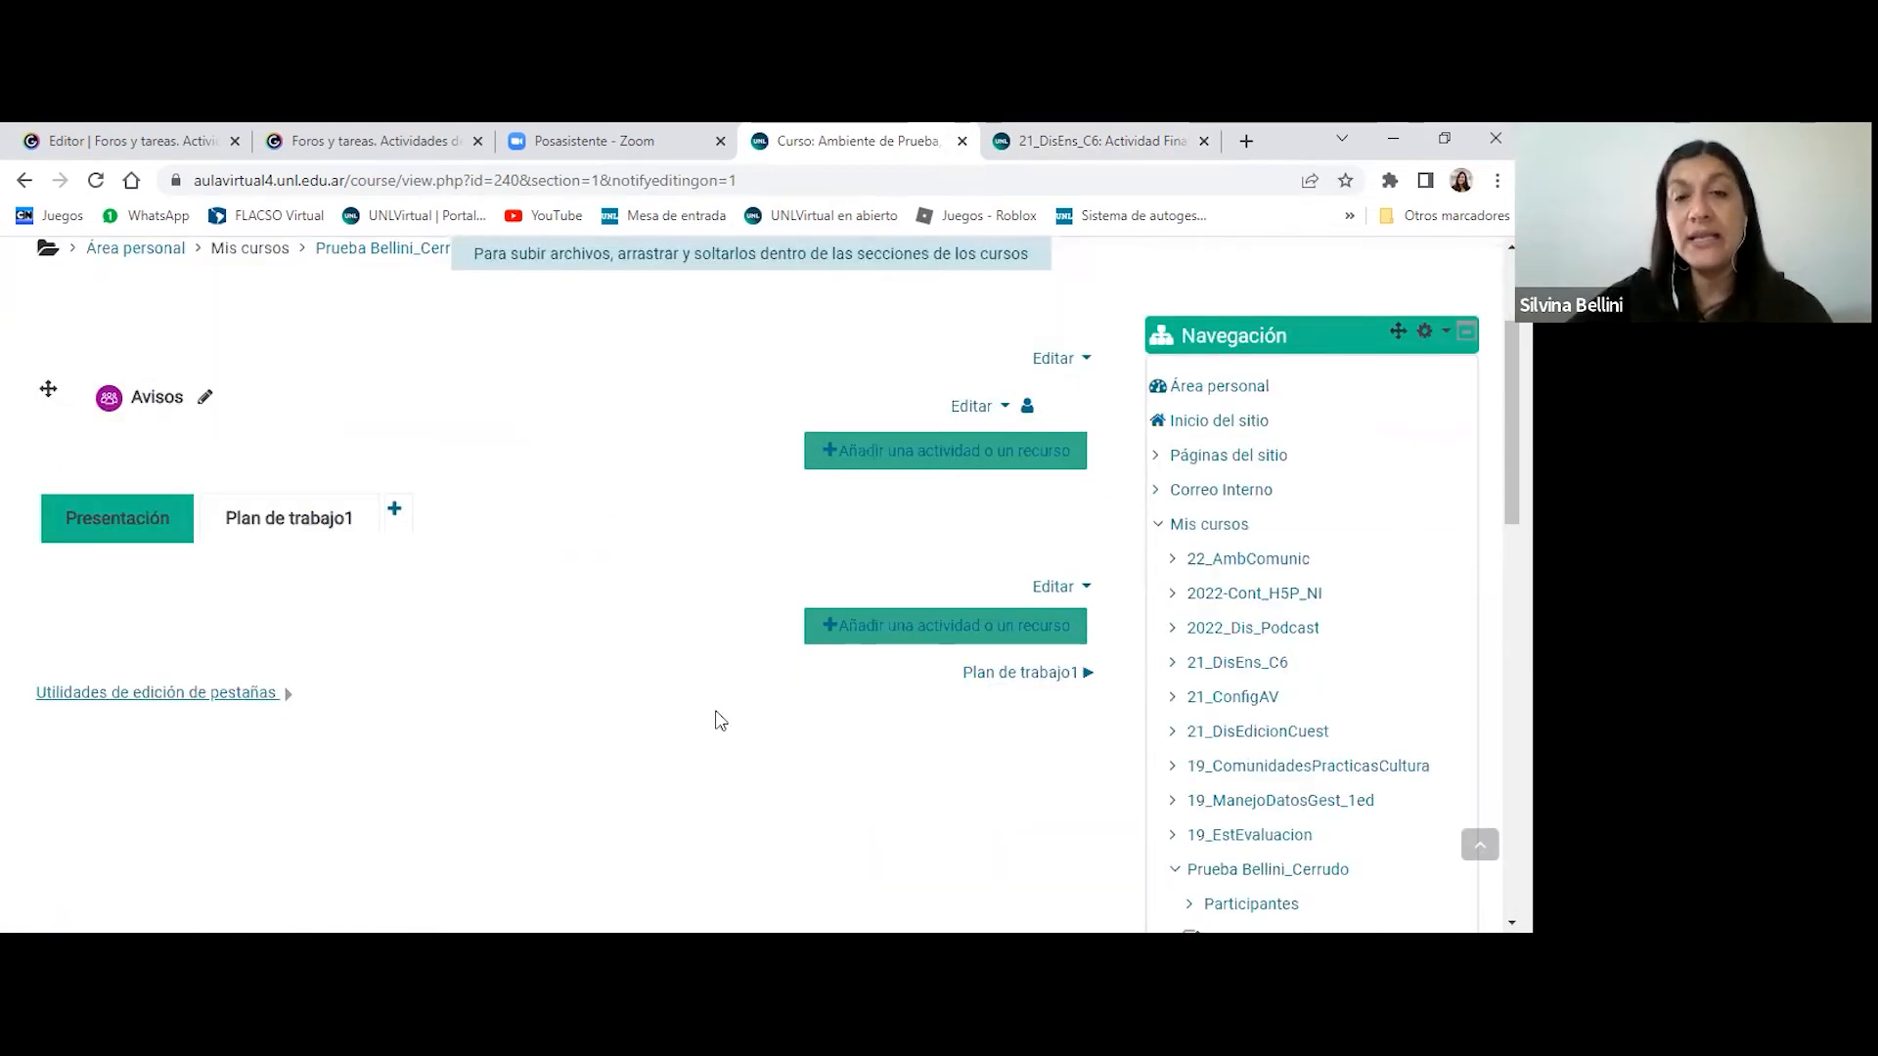
pyautogui.click(917, 636)
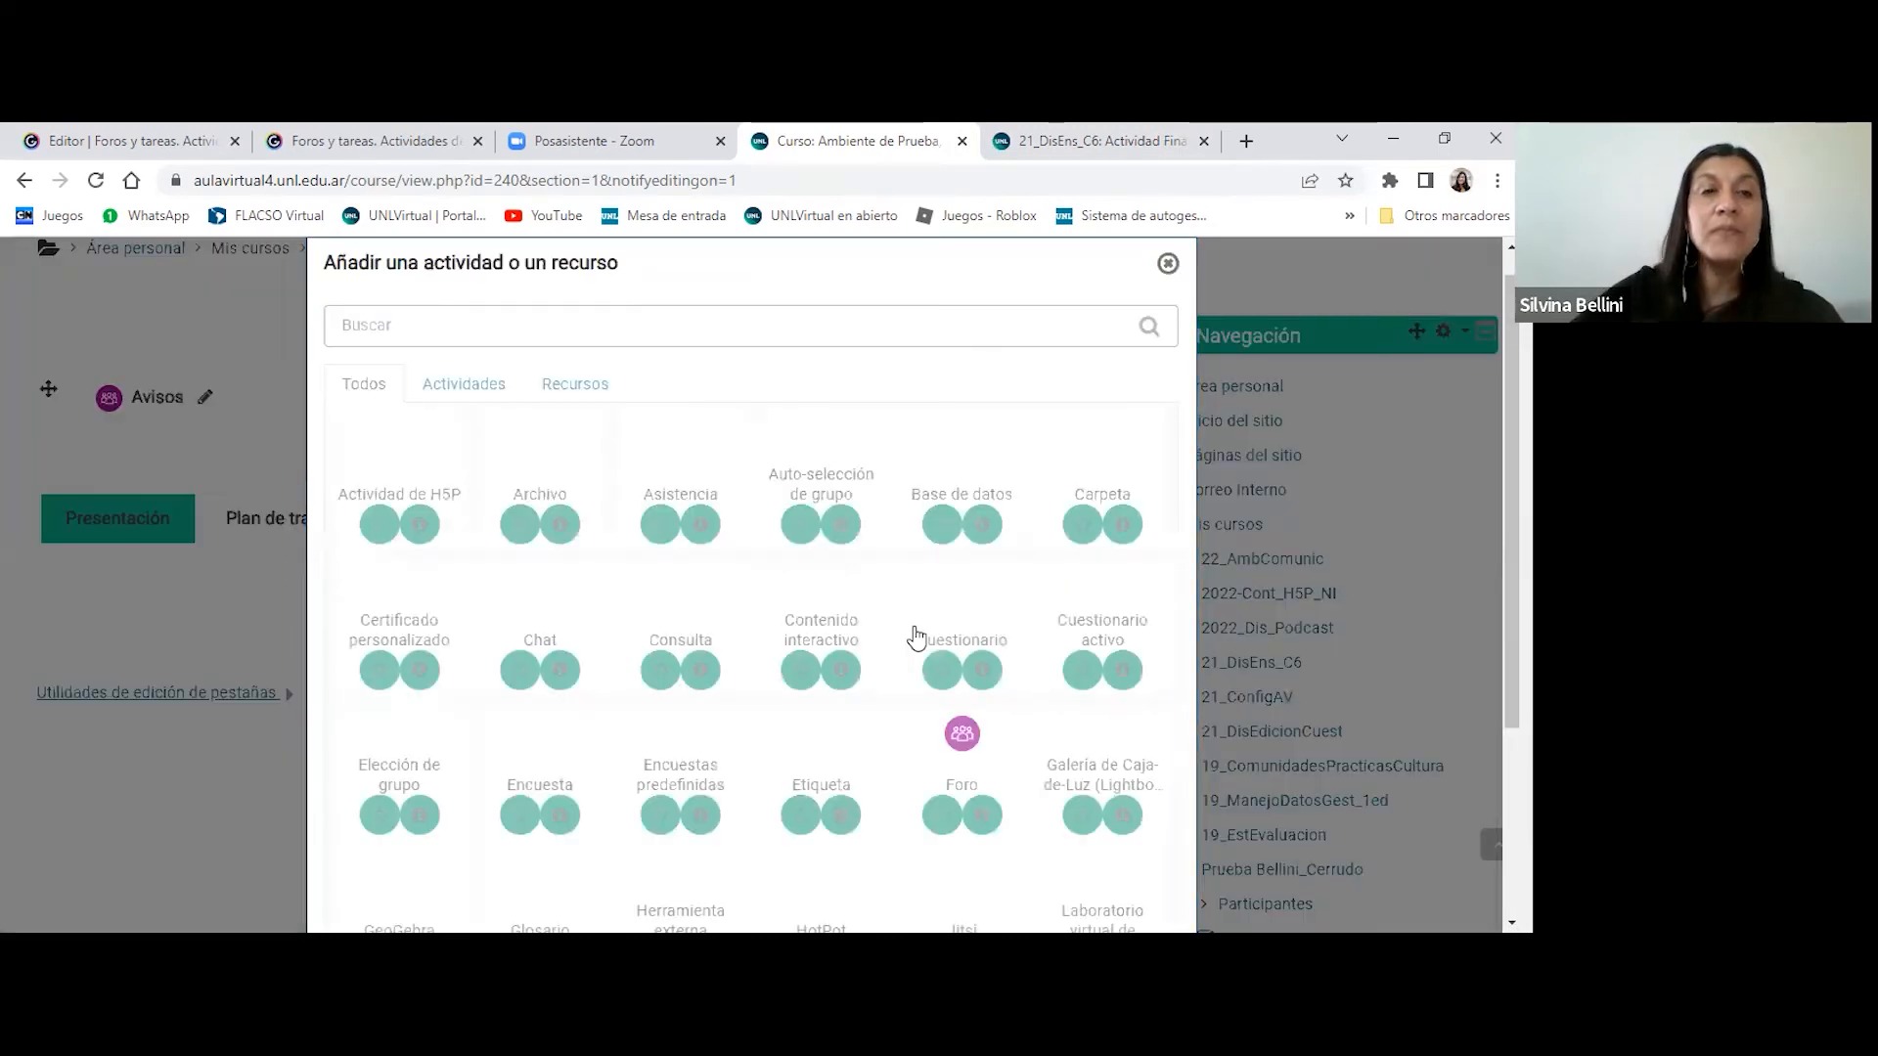
pyautogui.click(465, 391)
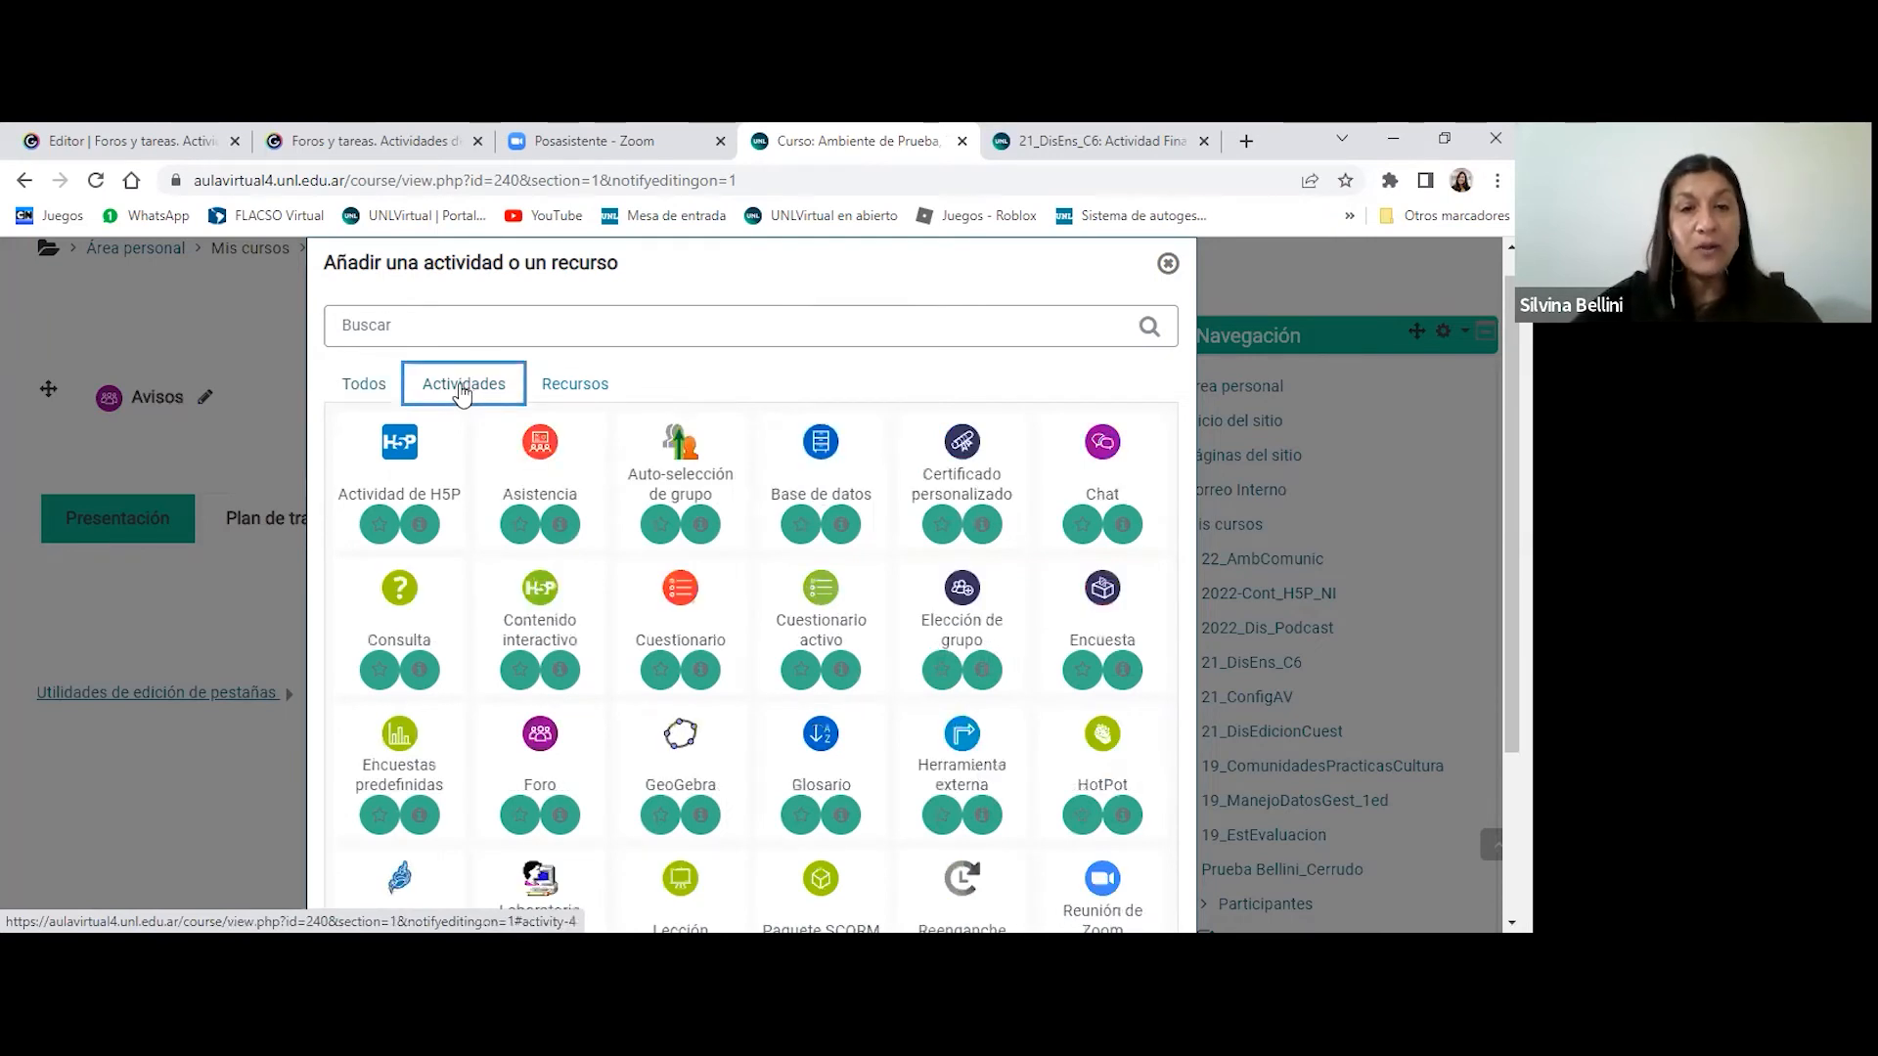
pyautogui.scroll(-1, 465, 391)
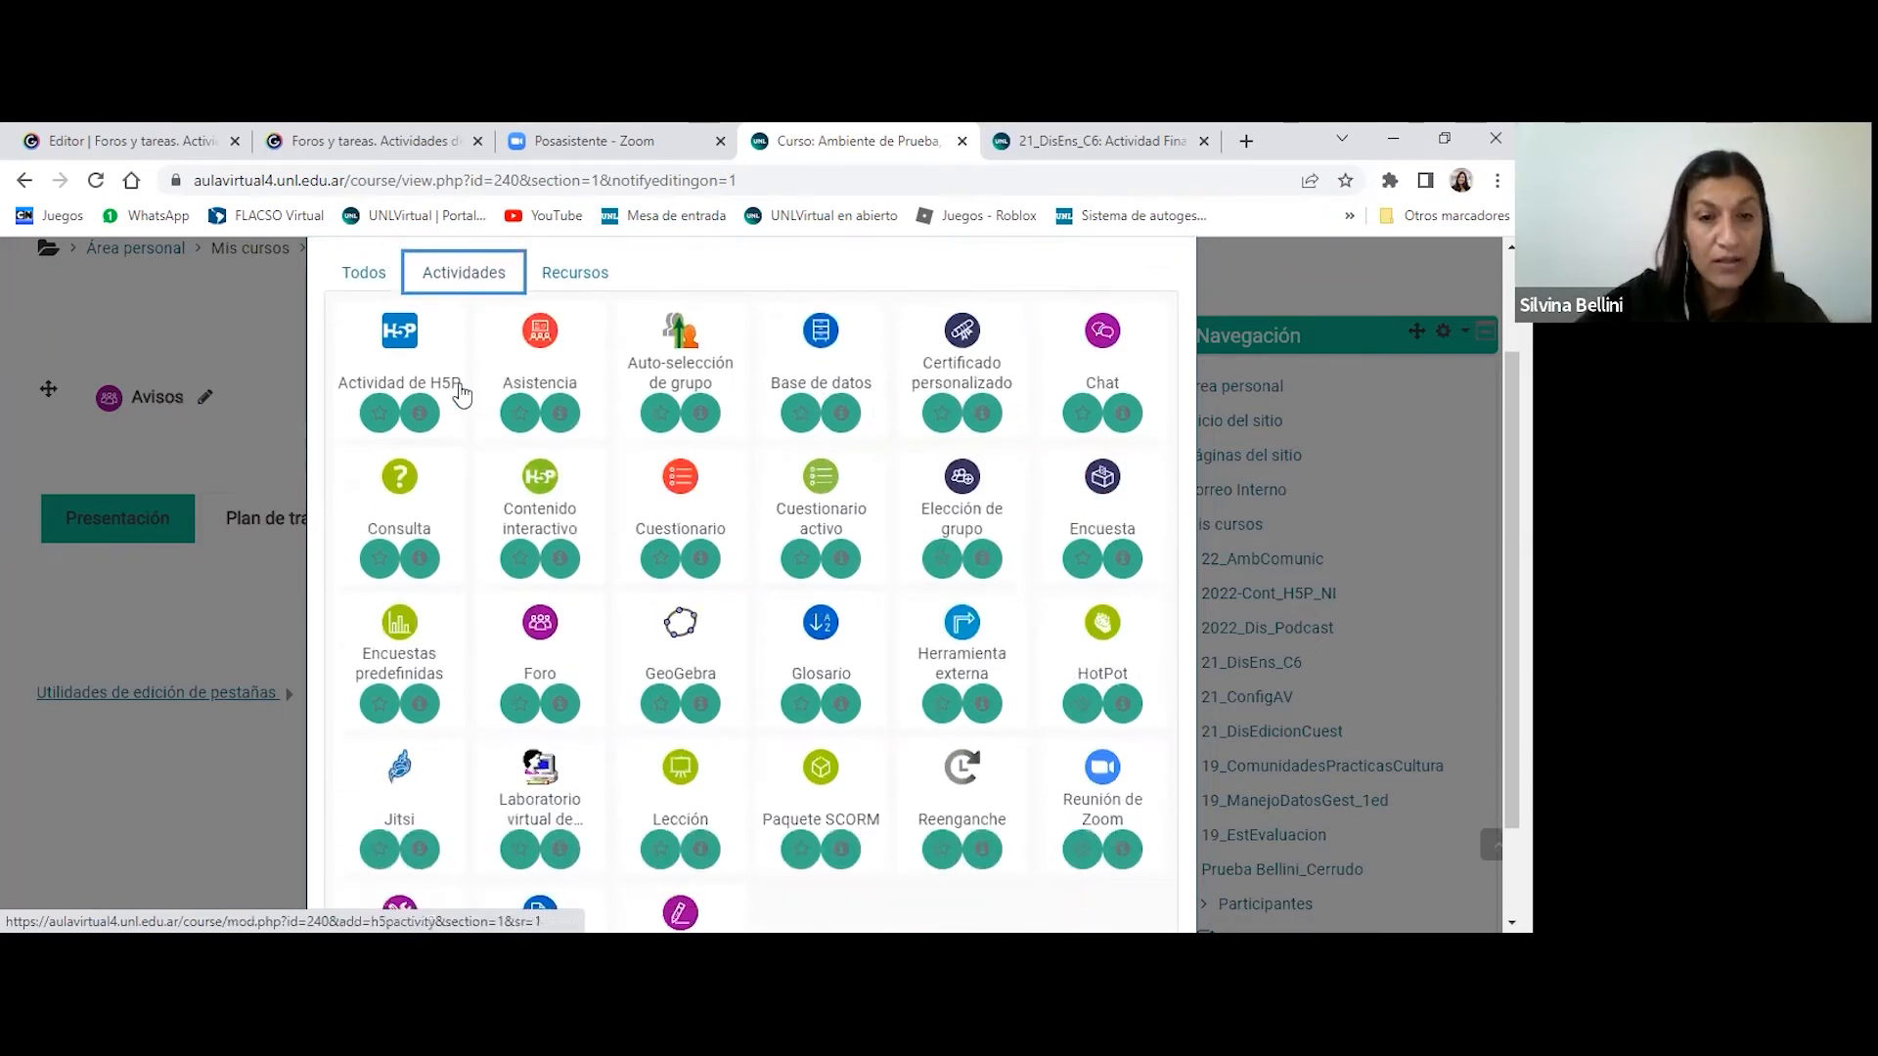
pyautogui.scroll(-1, 465, 391)
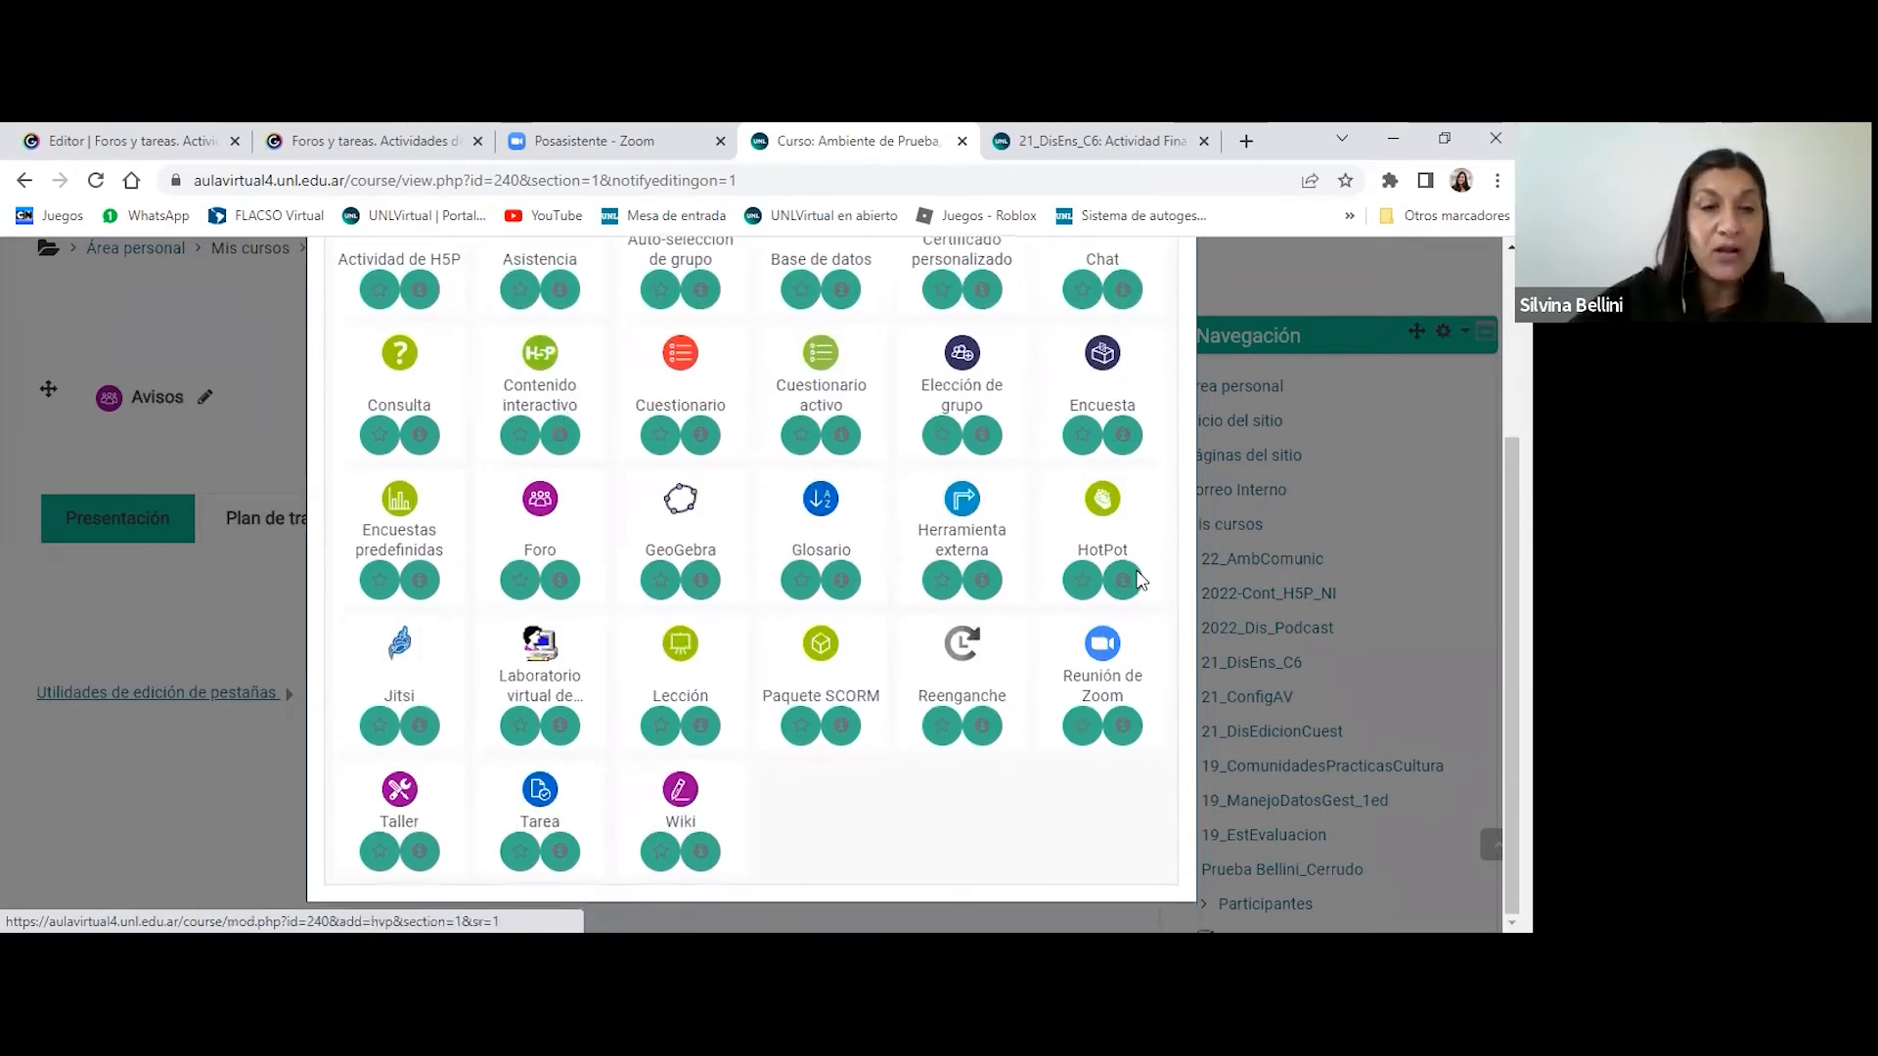
pyautogui.click(540, 794)
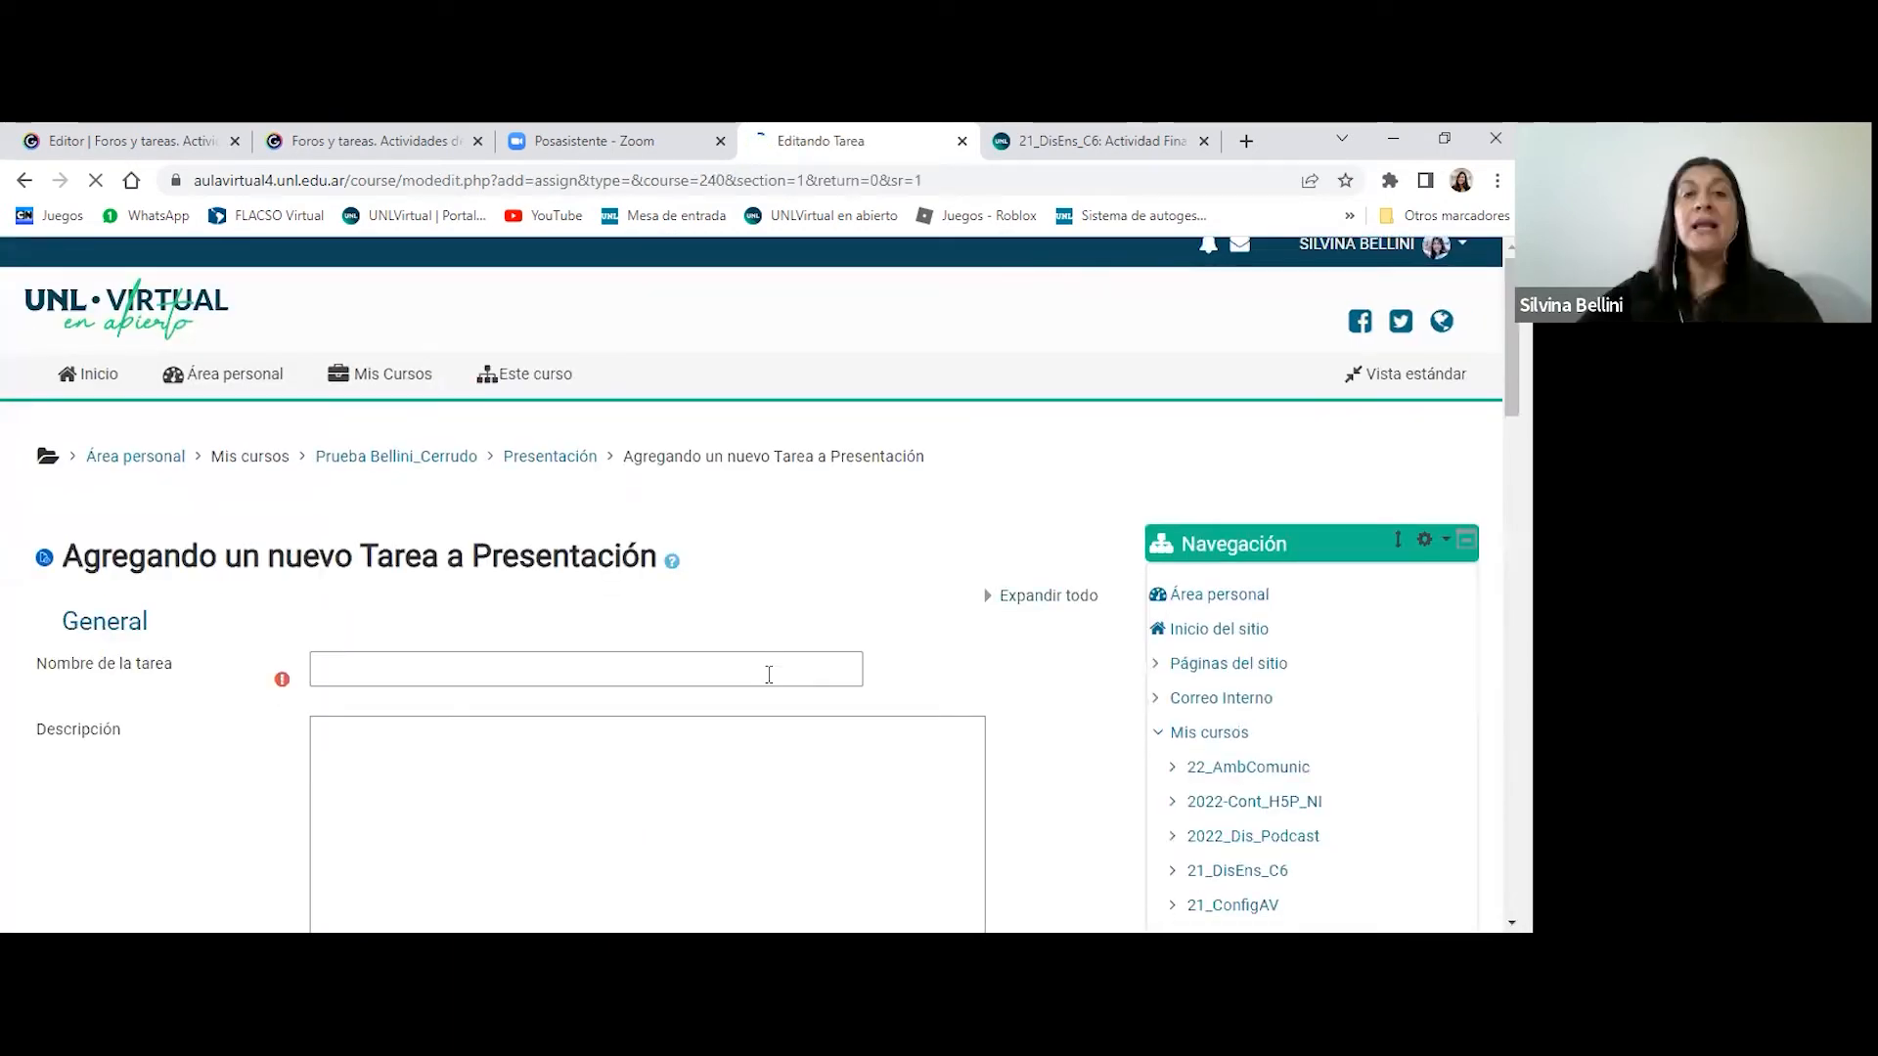
# - Name the new task "Tarea actividad final" and enter "Consigna" as its description
pyautogui.scroll(-2, 767, 671)
pyautogui.scroll(-1, 761, 667)
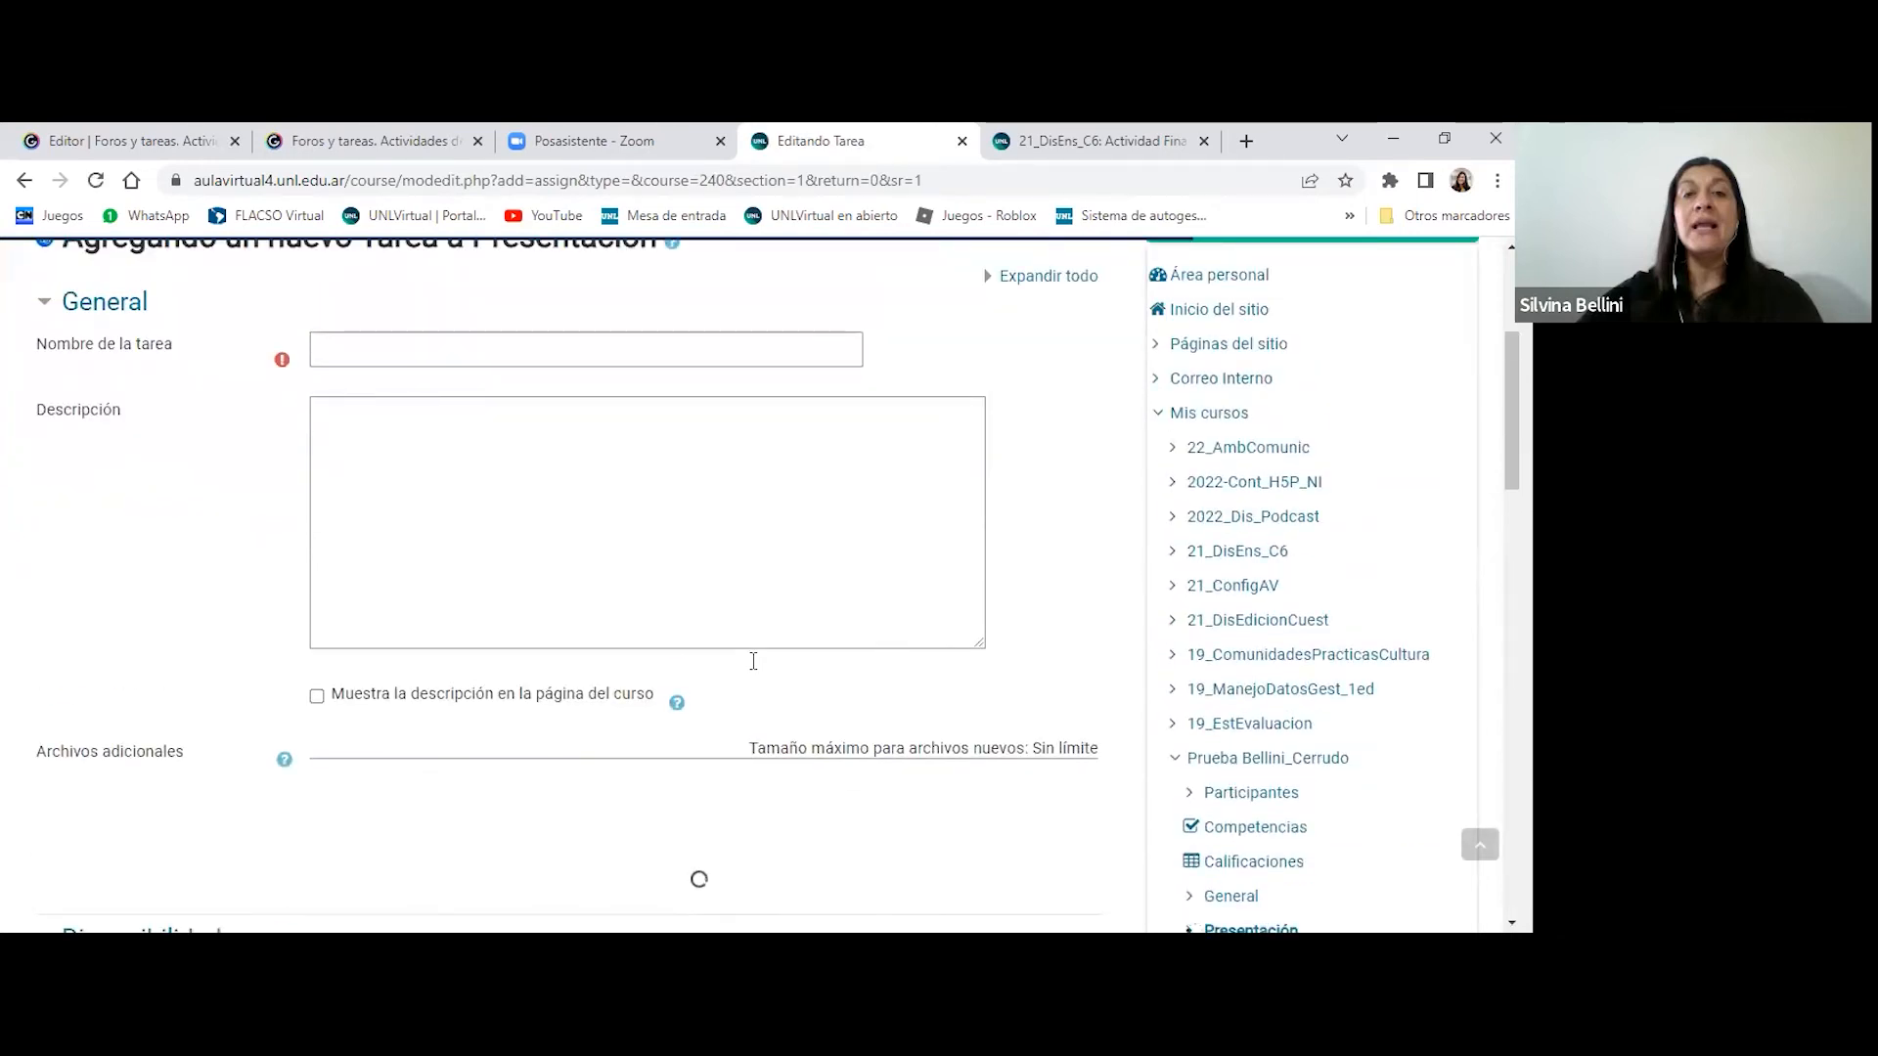
pyautogui.scroll(1, 753, 661)
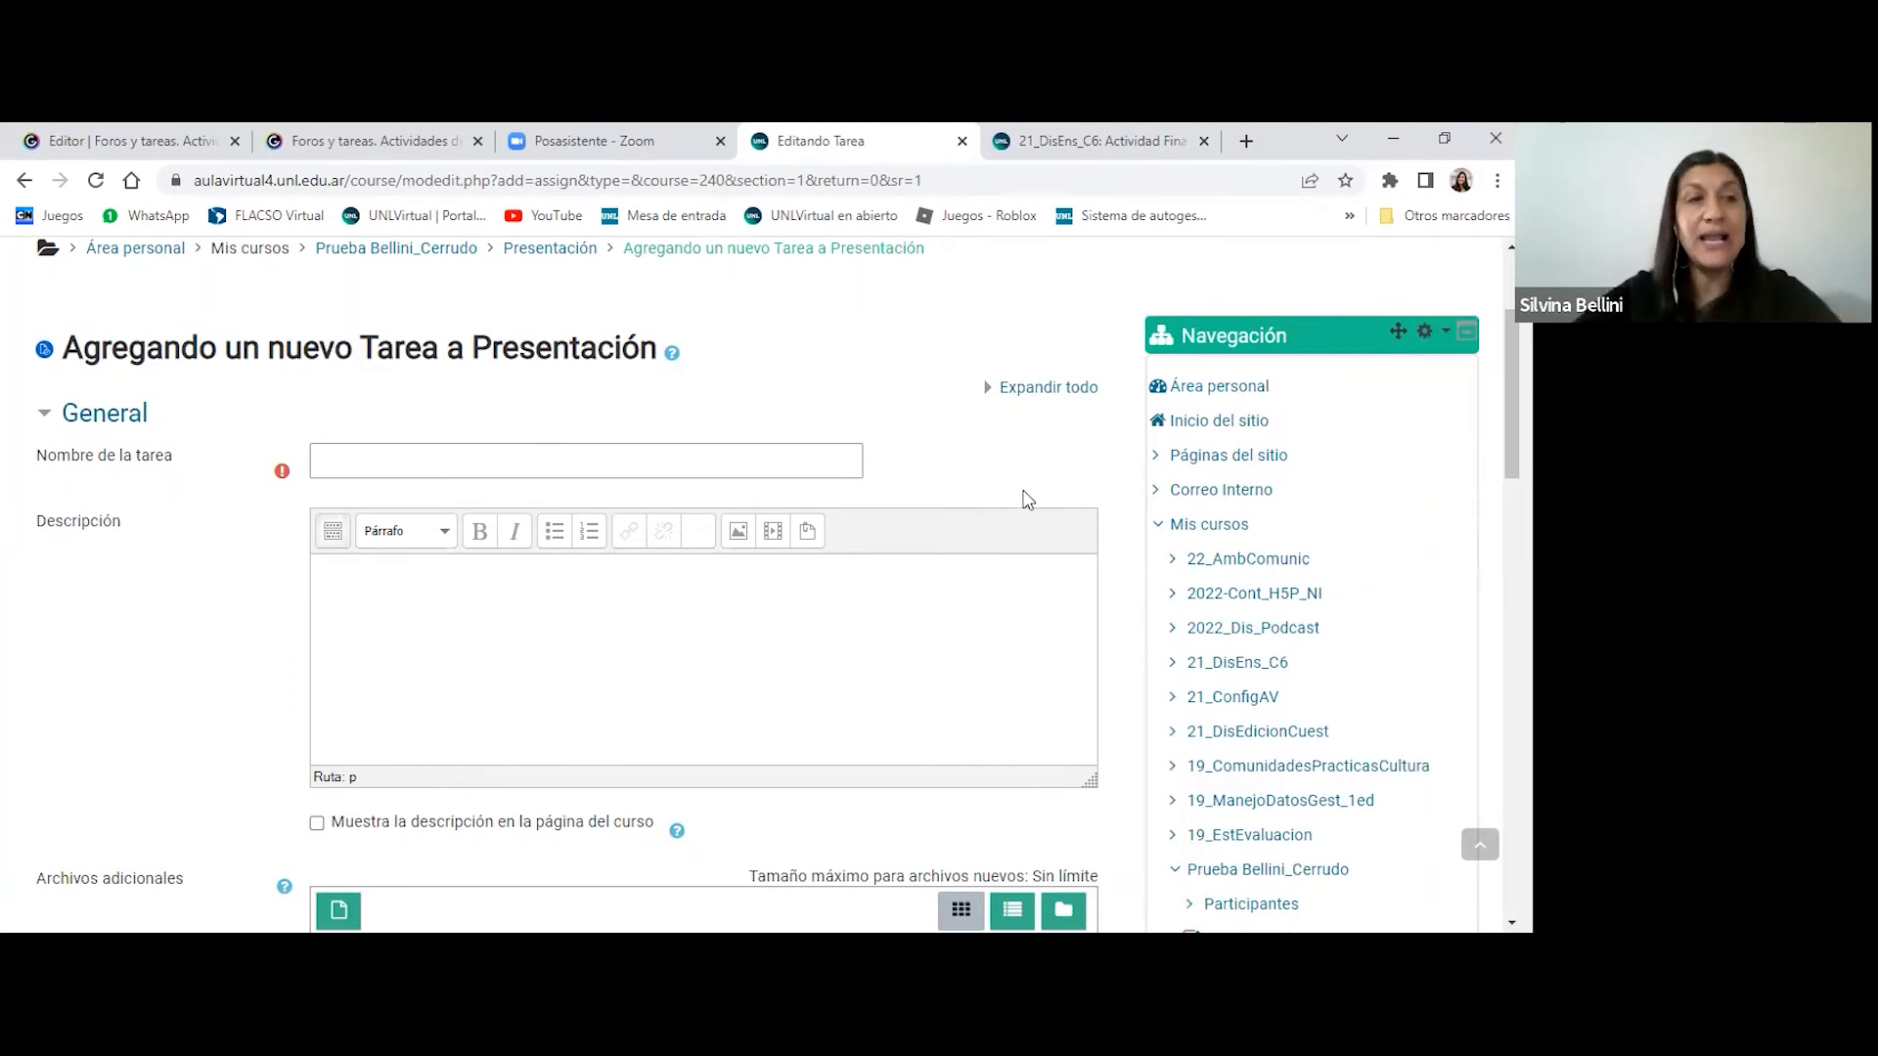
pyautogui.scroll(-1, 1027, 500)
pyautogui.click(408, 349)
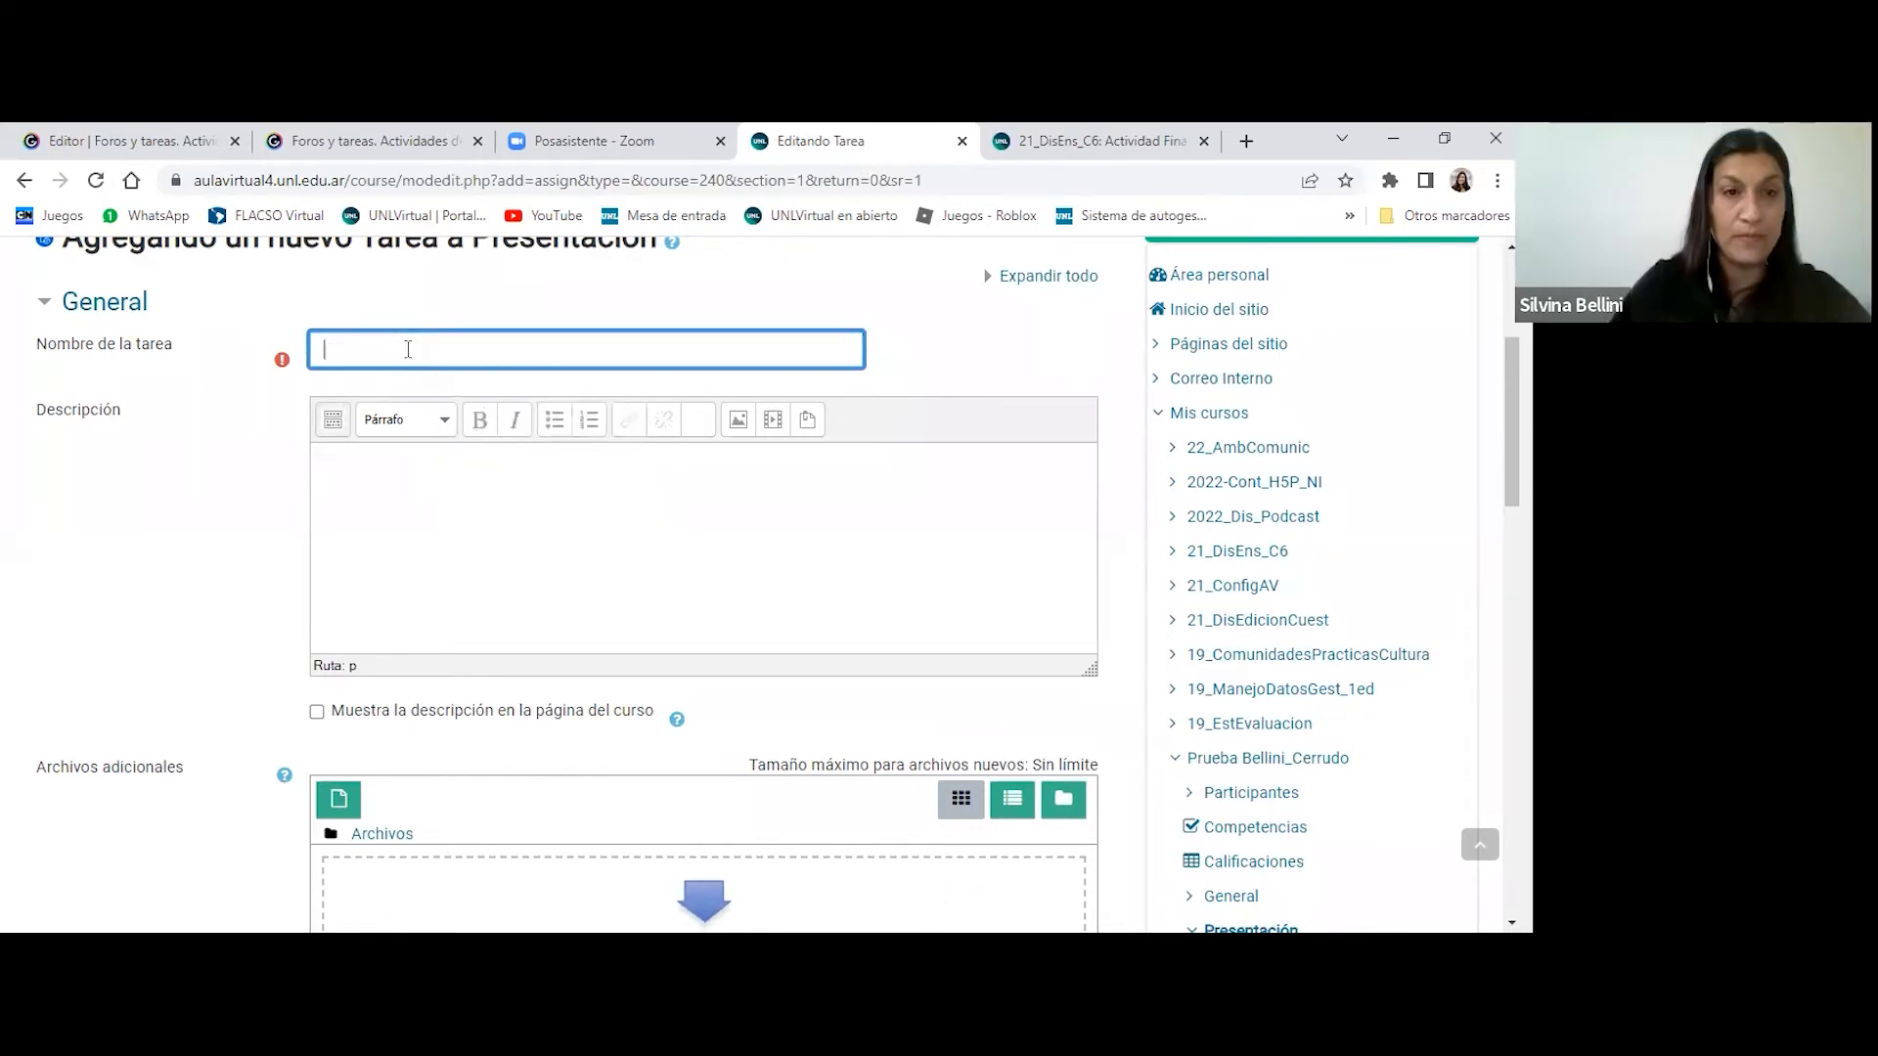
pyautogui.write('Tarea ac')
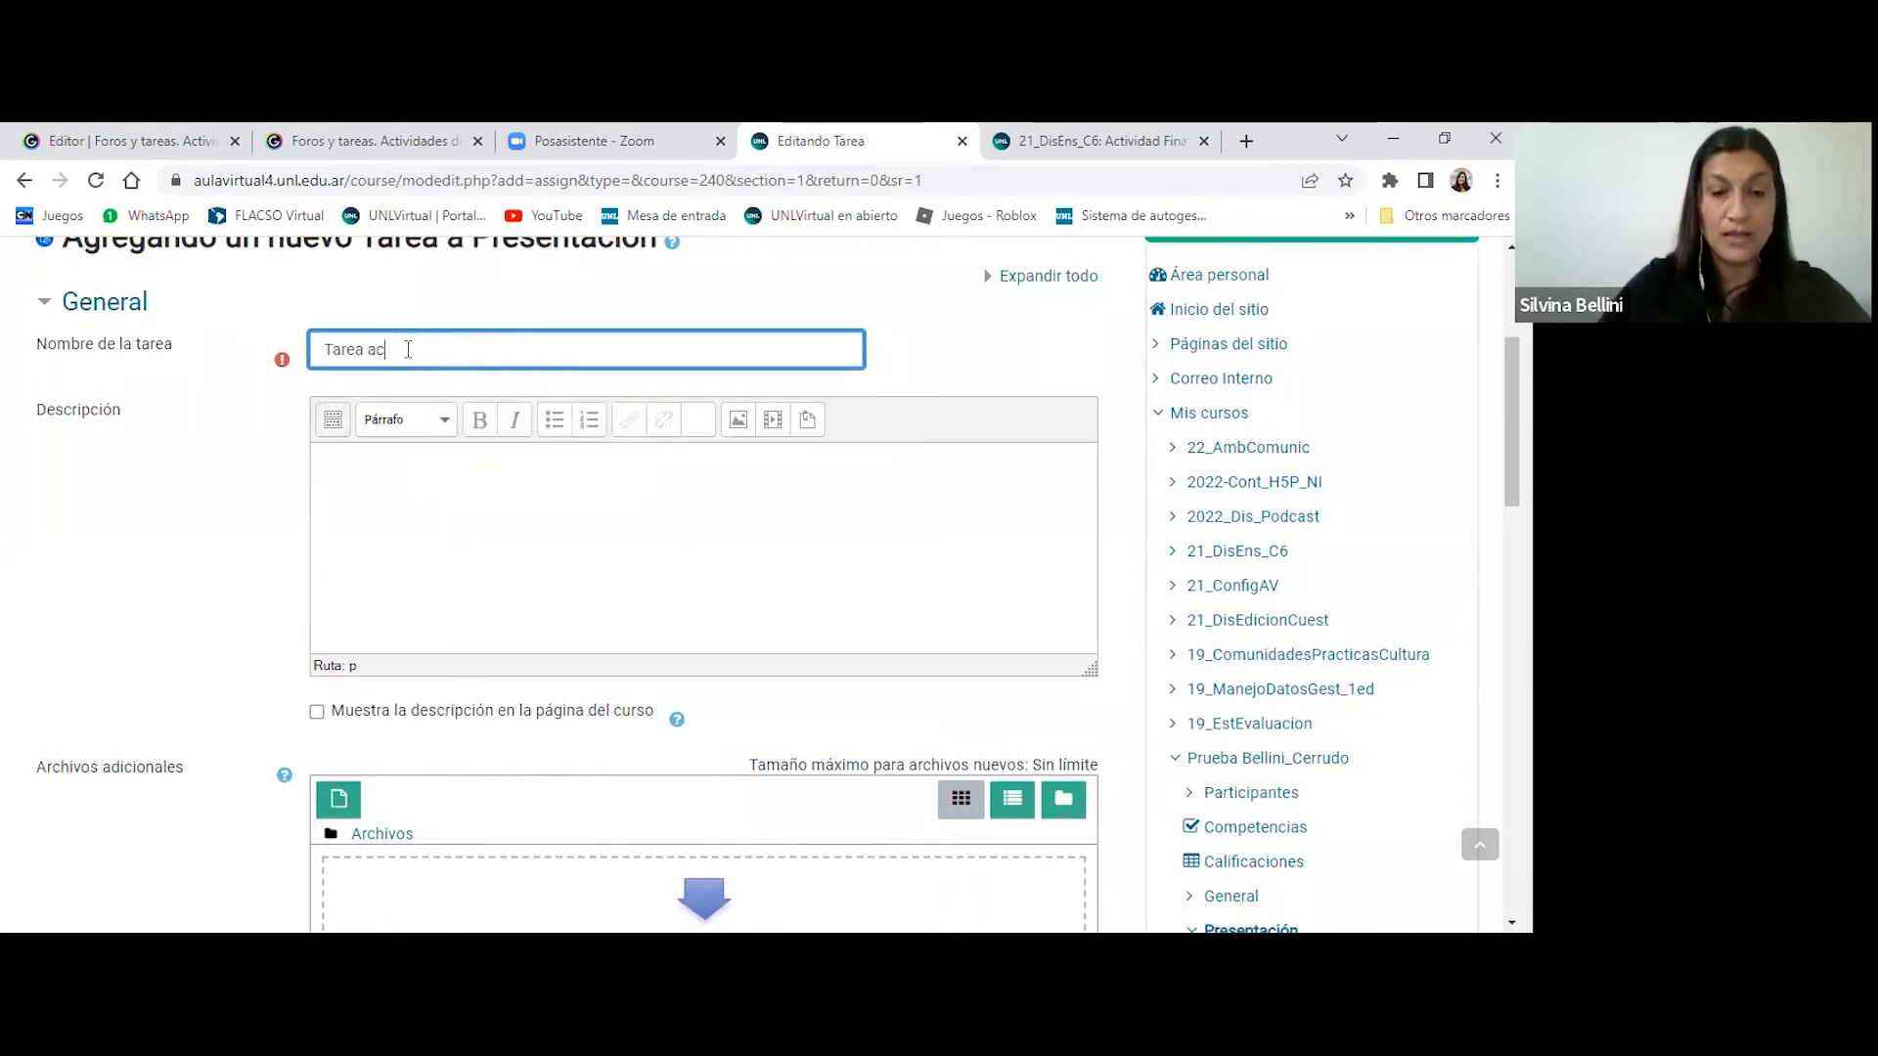
pyautogui.write('tividad final')
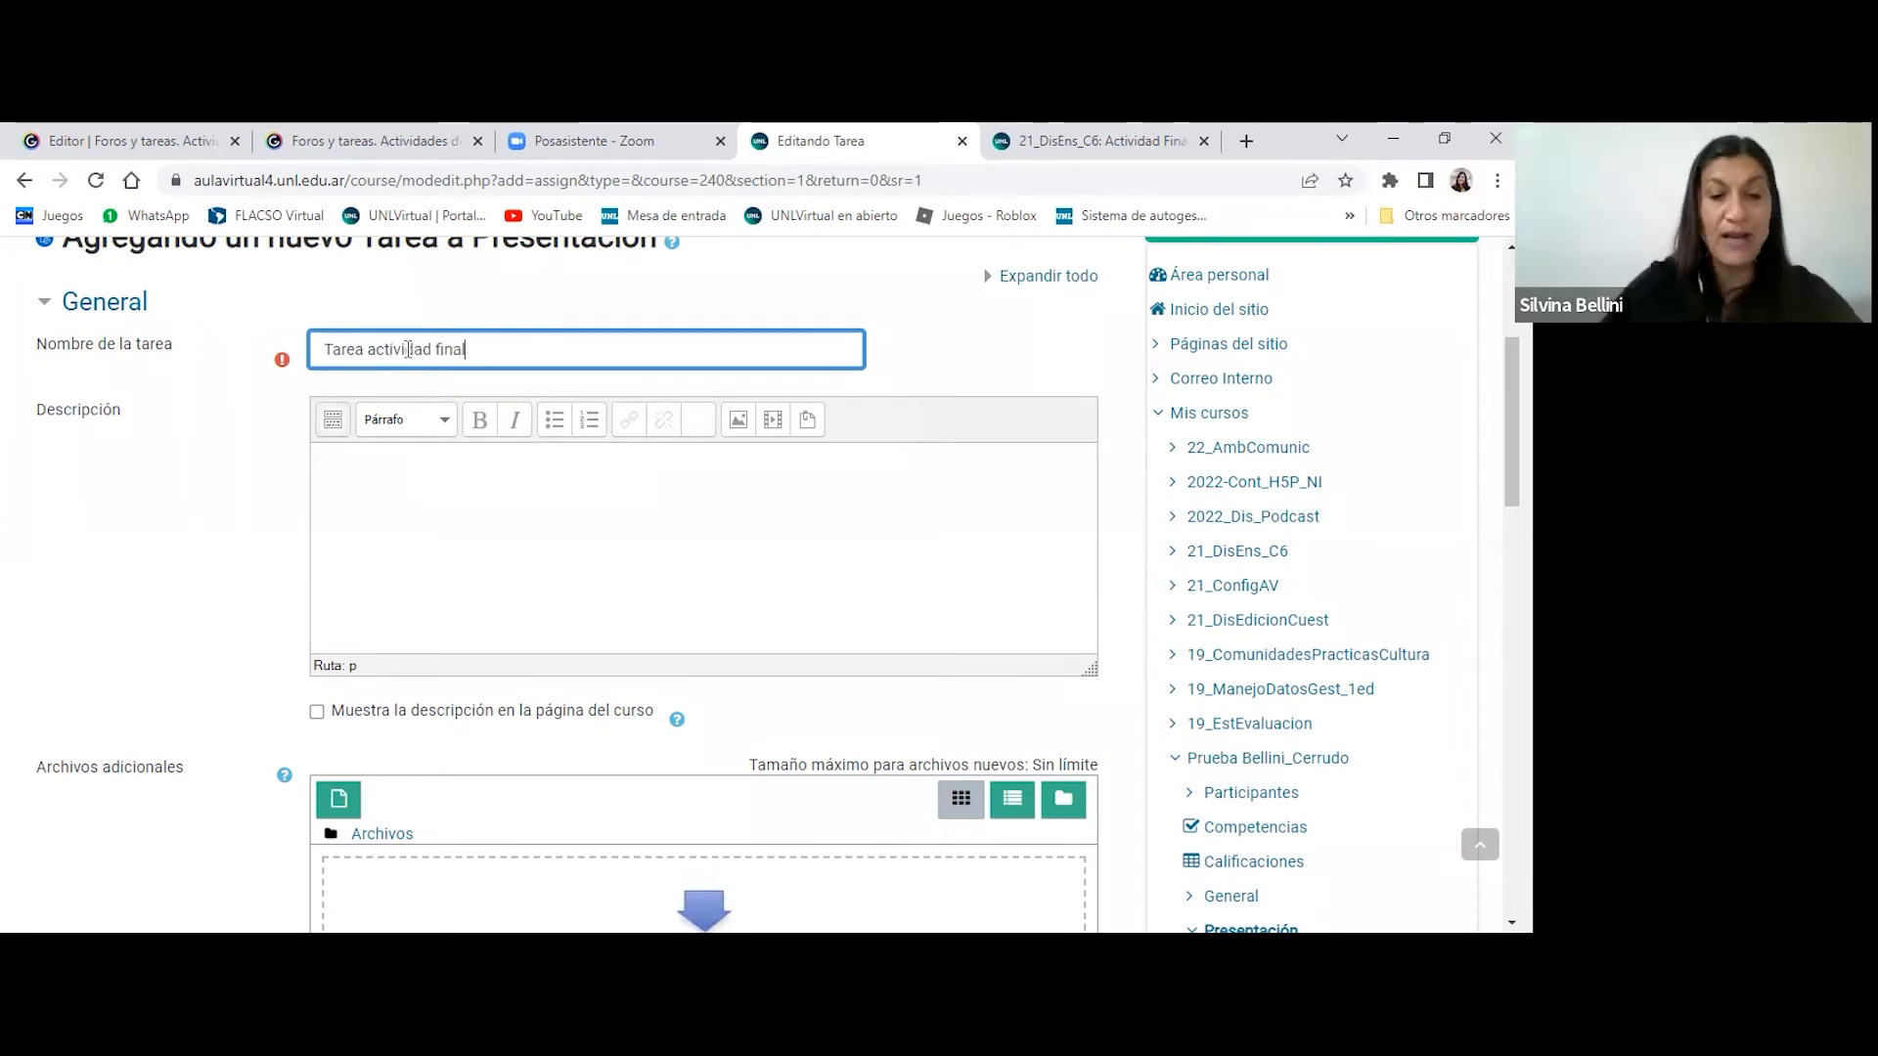
pyautogui.click(410, 460)
pyautogui.write('Consigna')
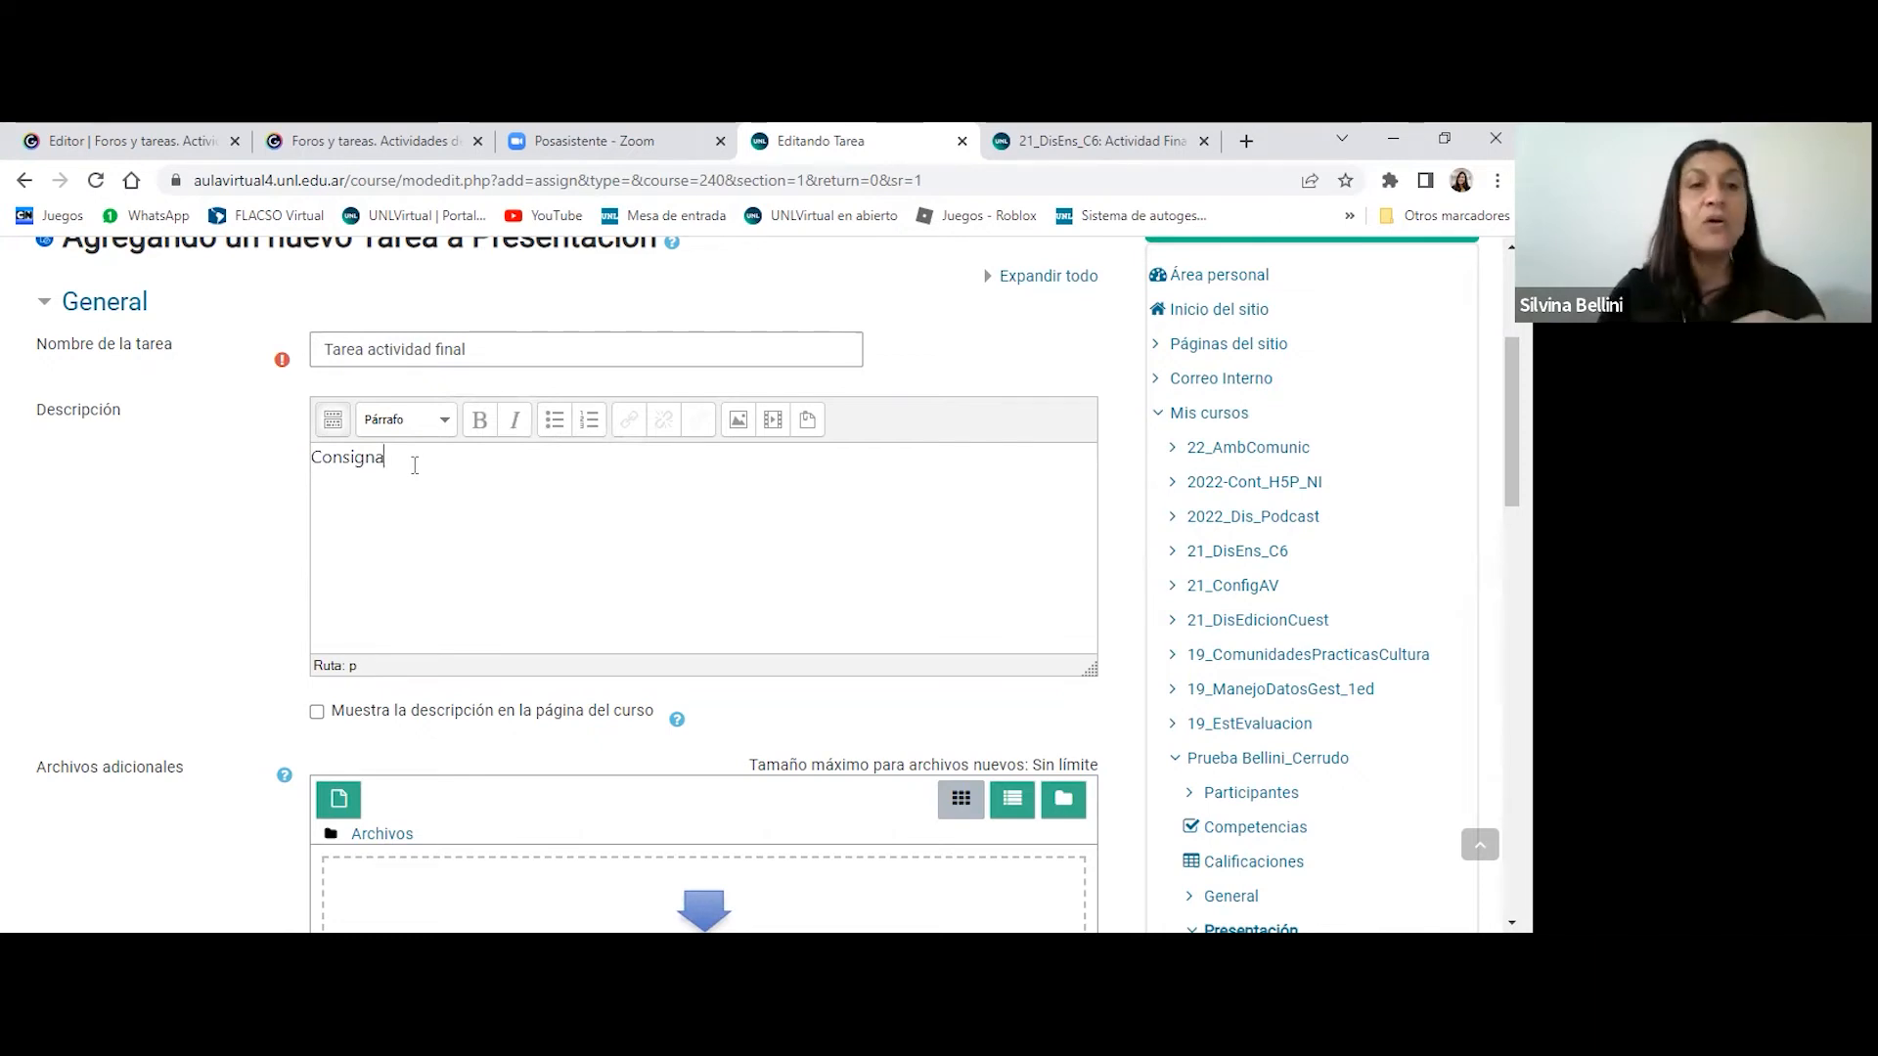
# - Add a second paragraph reading "Pautas de evaluación y entrega" below "Consigna" in the task description
pyautogui.press('Return')
pyautogui.write('Pautas ')
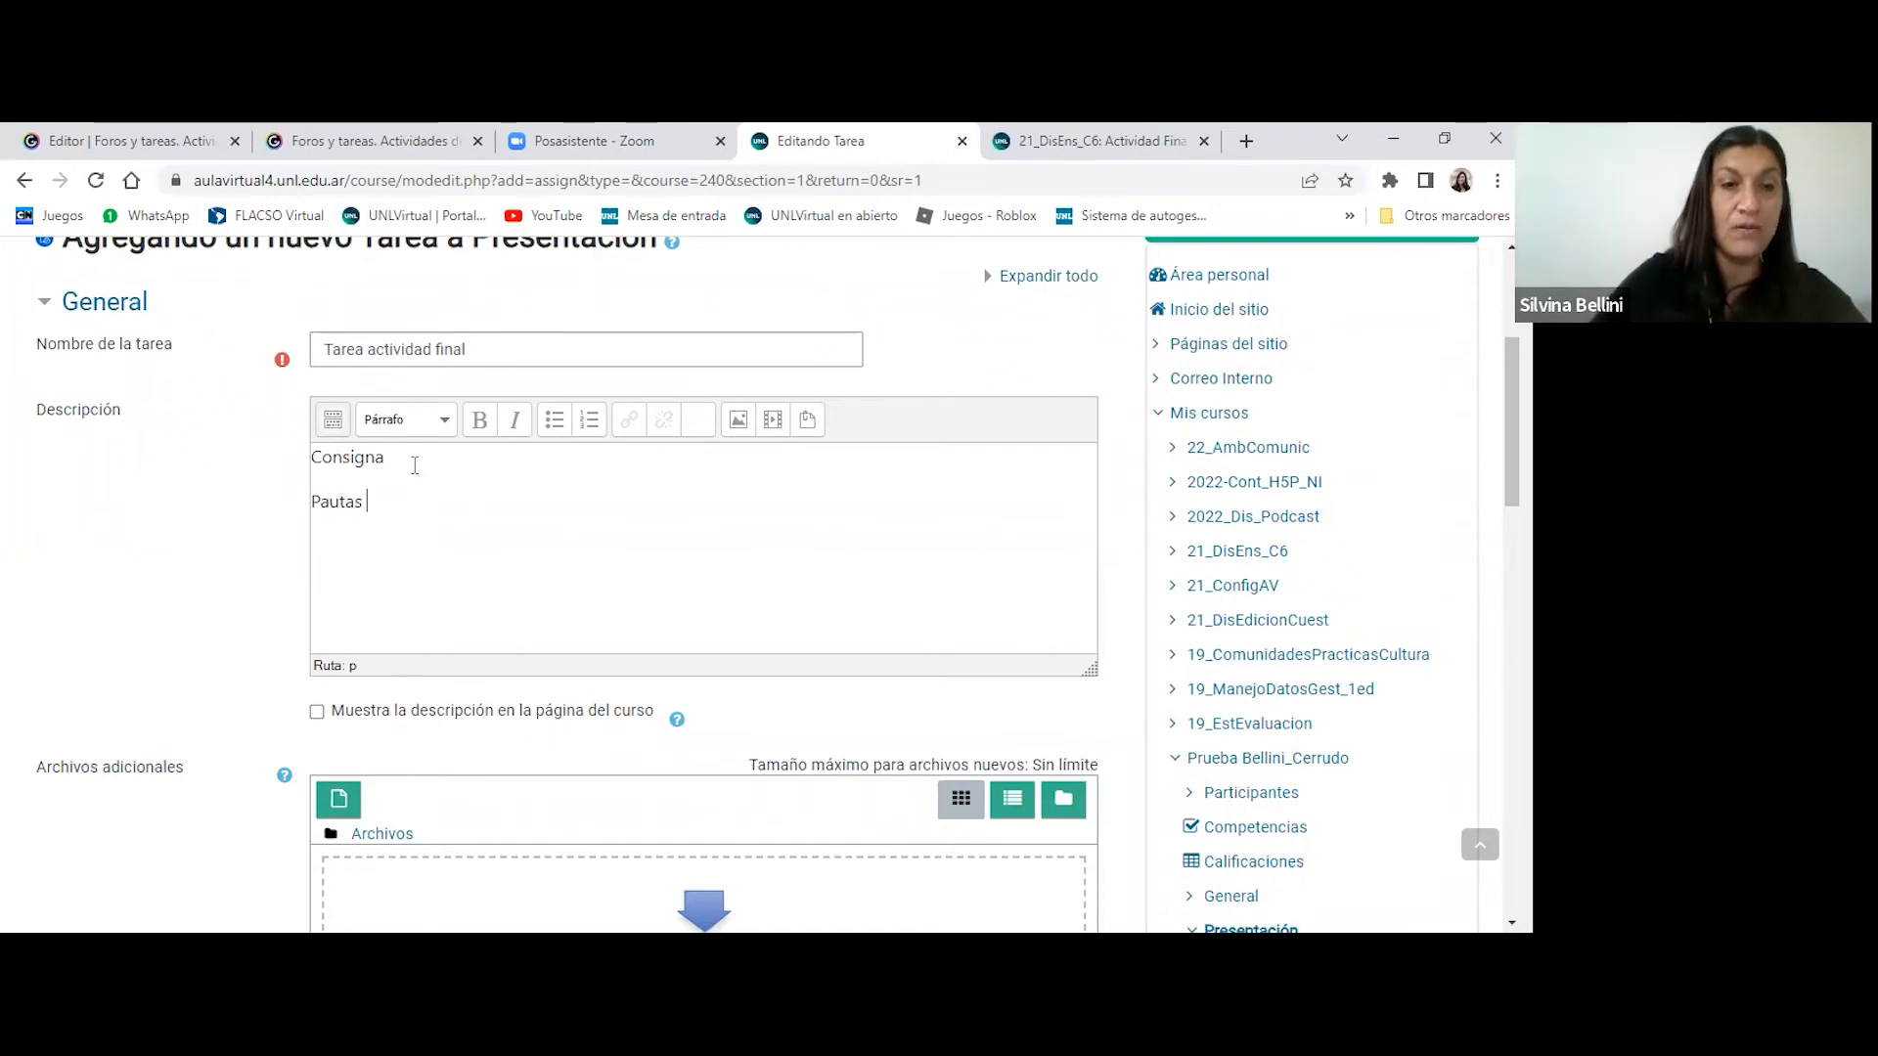
pyautogui.write('de evaluación')
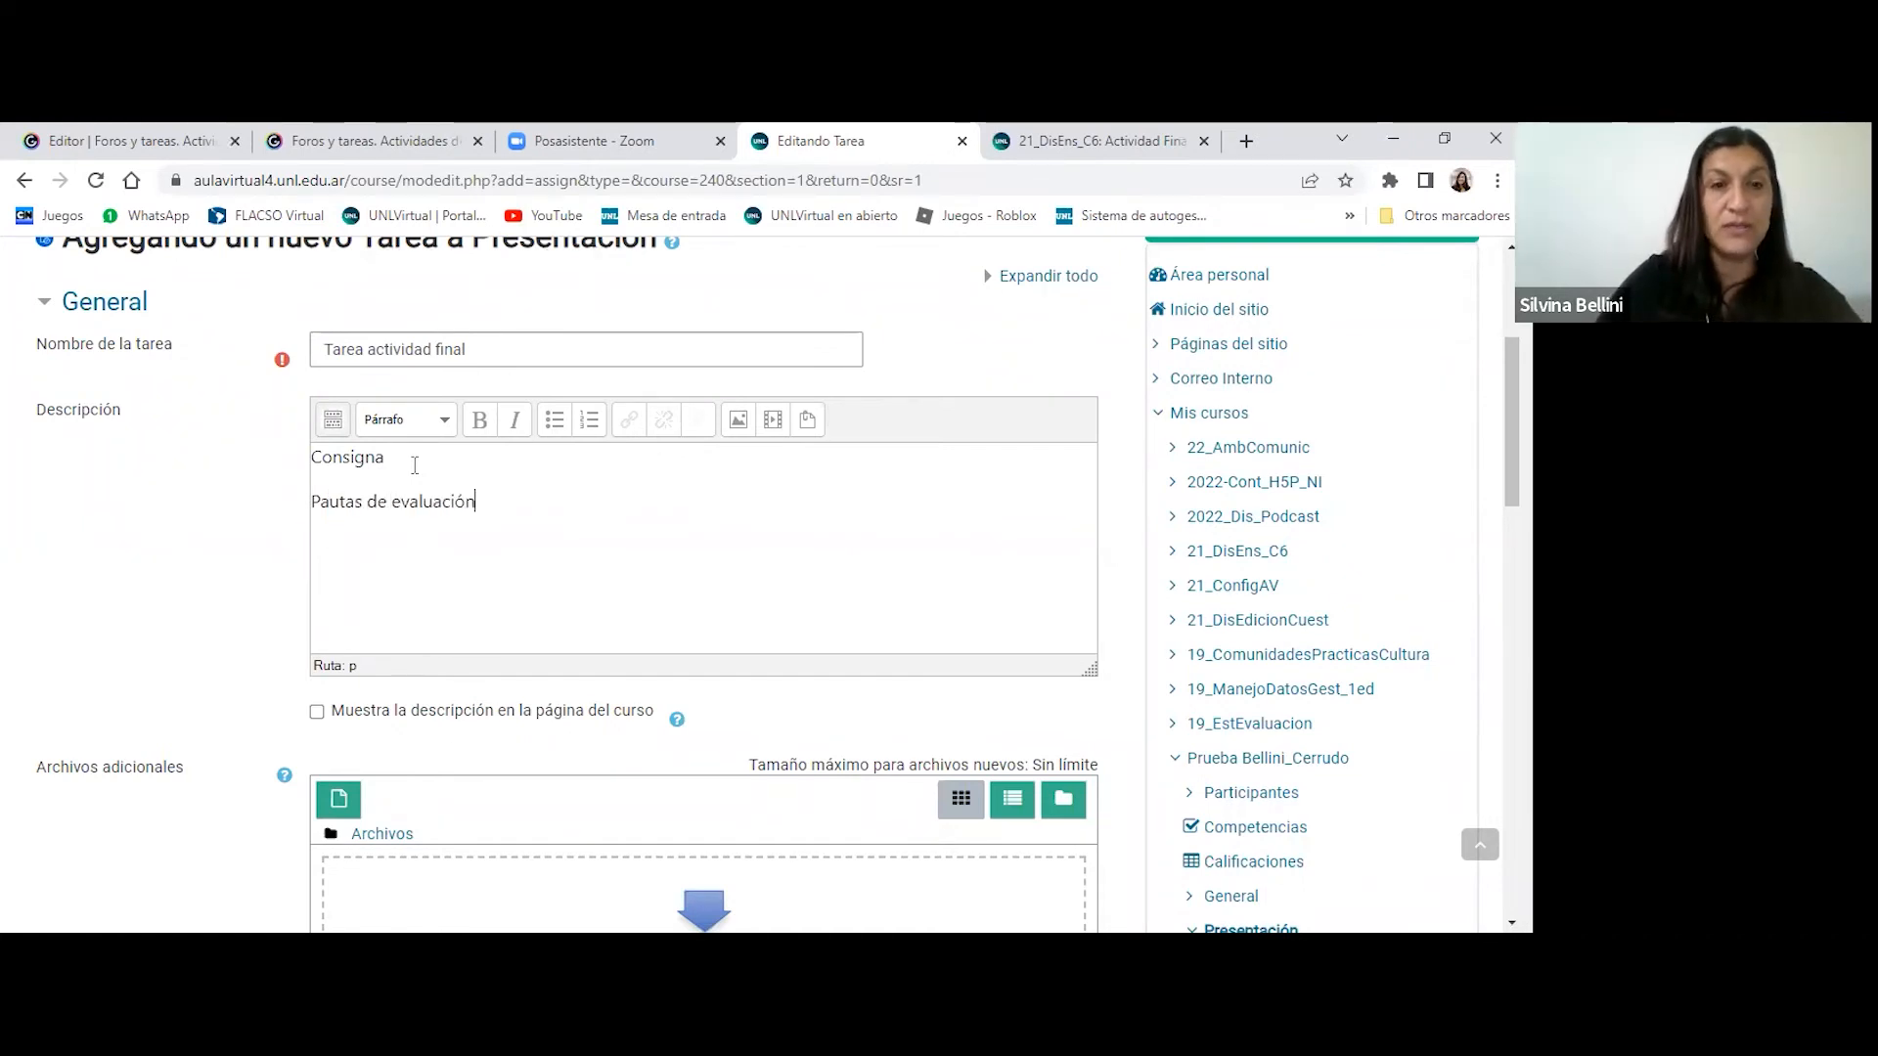
pyautogui.write(' y entrega')
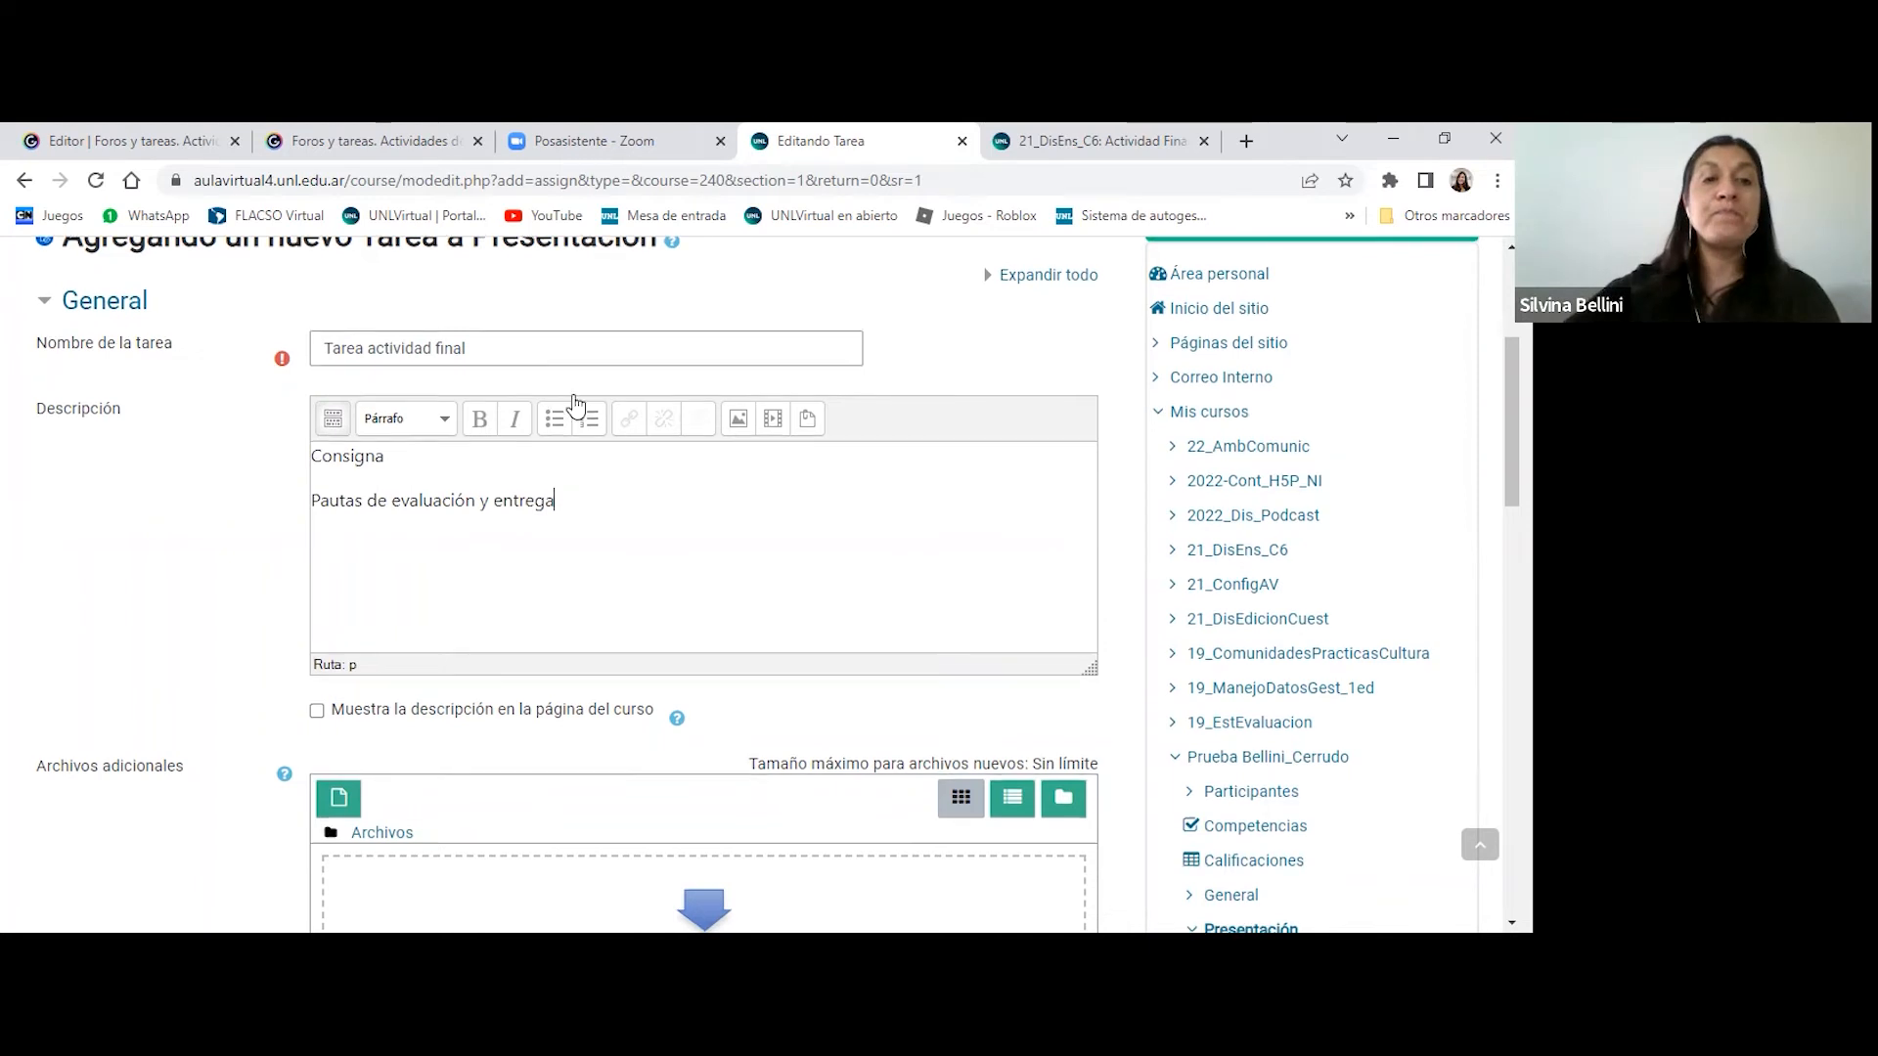
# - Examine the option to show the description on the course page, the additional files area and the availability dates
pyautogui.scroll(-1, 607, 356)
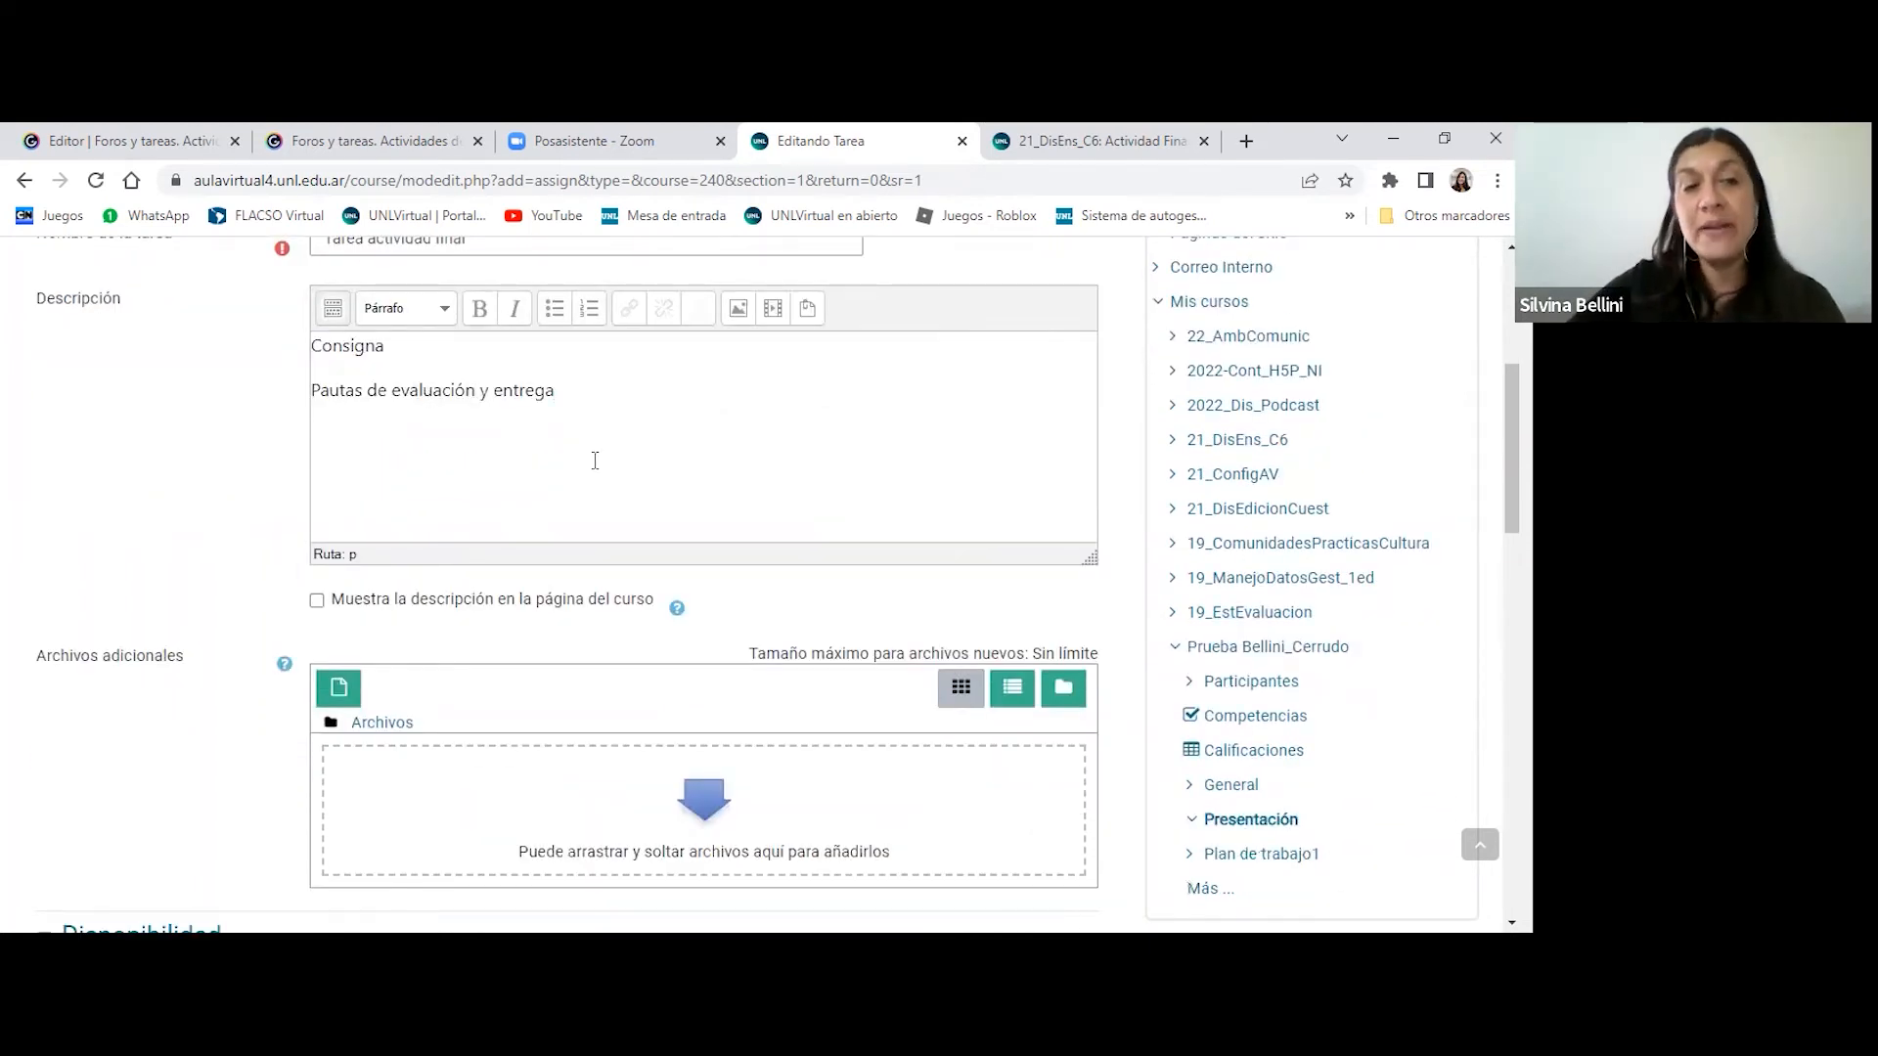
pyautogui.scroll(-1, 595, 461)
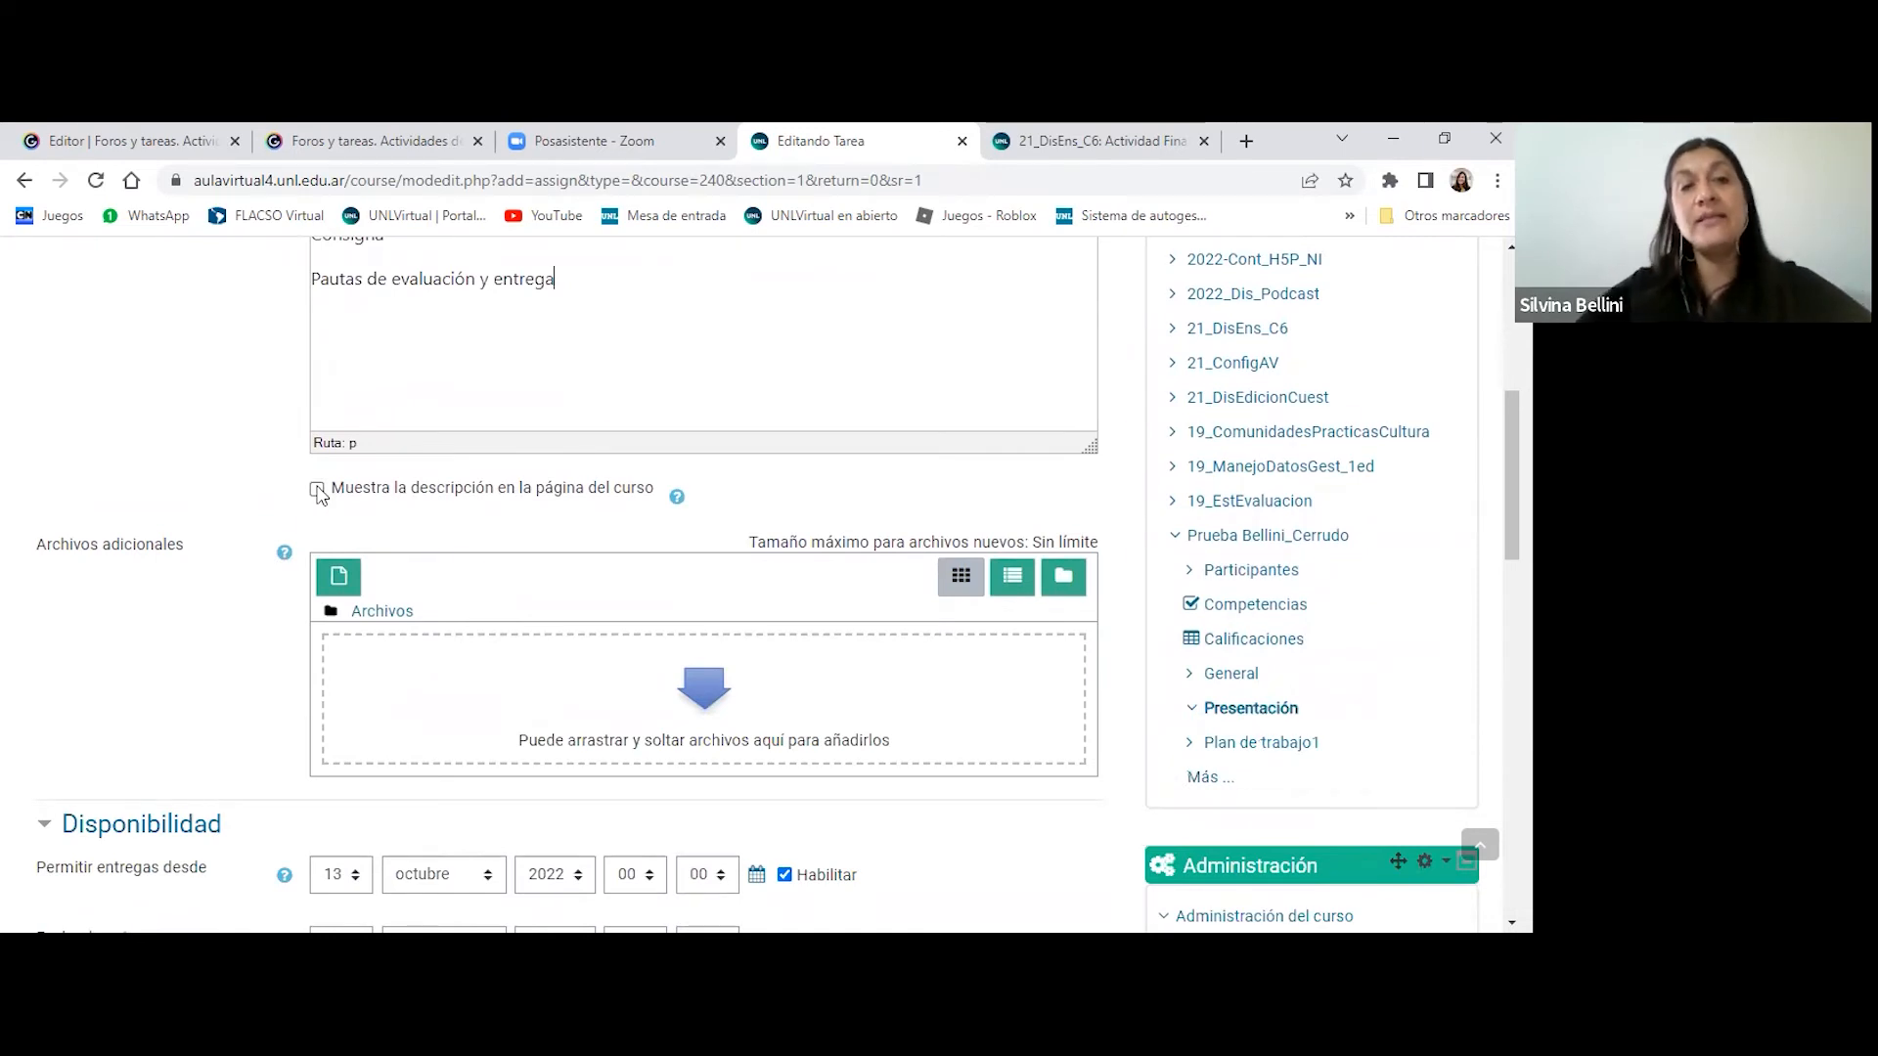
pyautogui.scroll(-1, 773, 501)
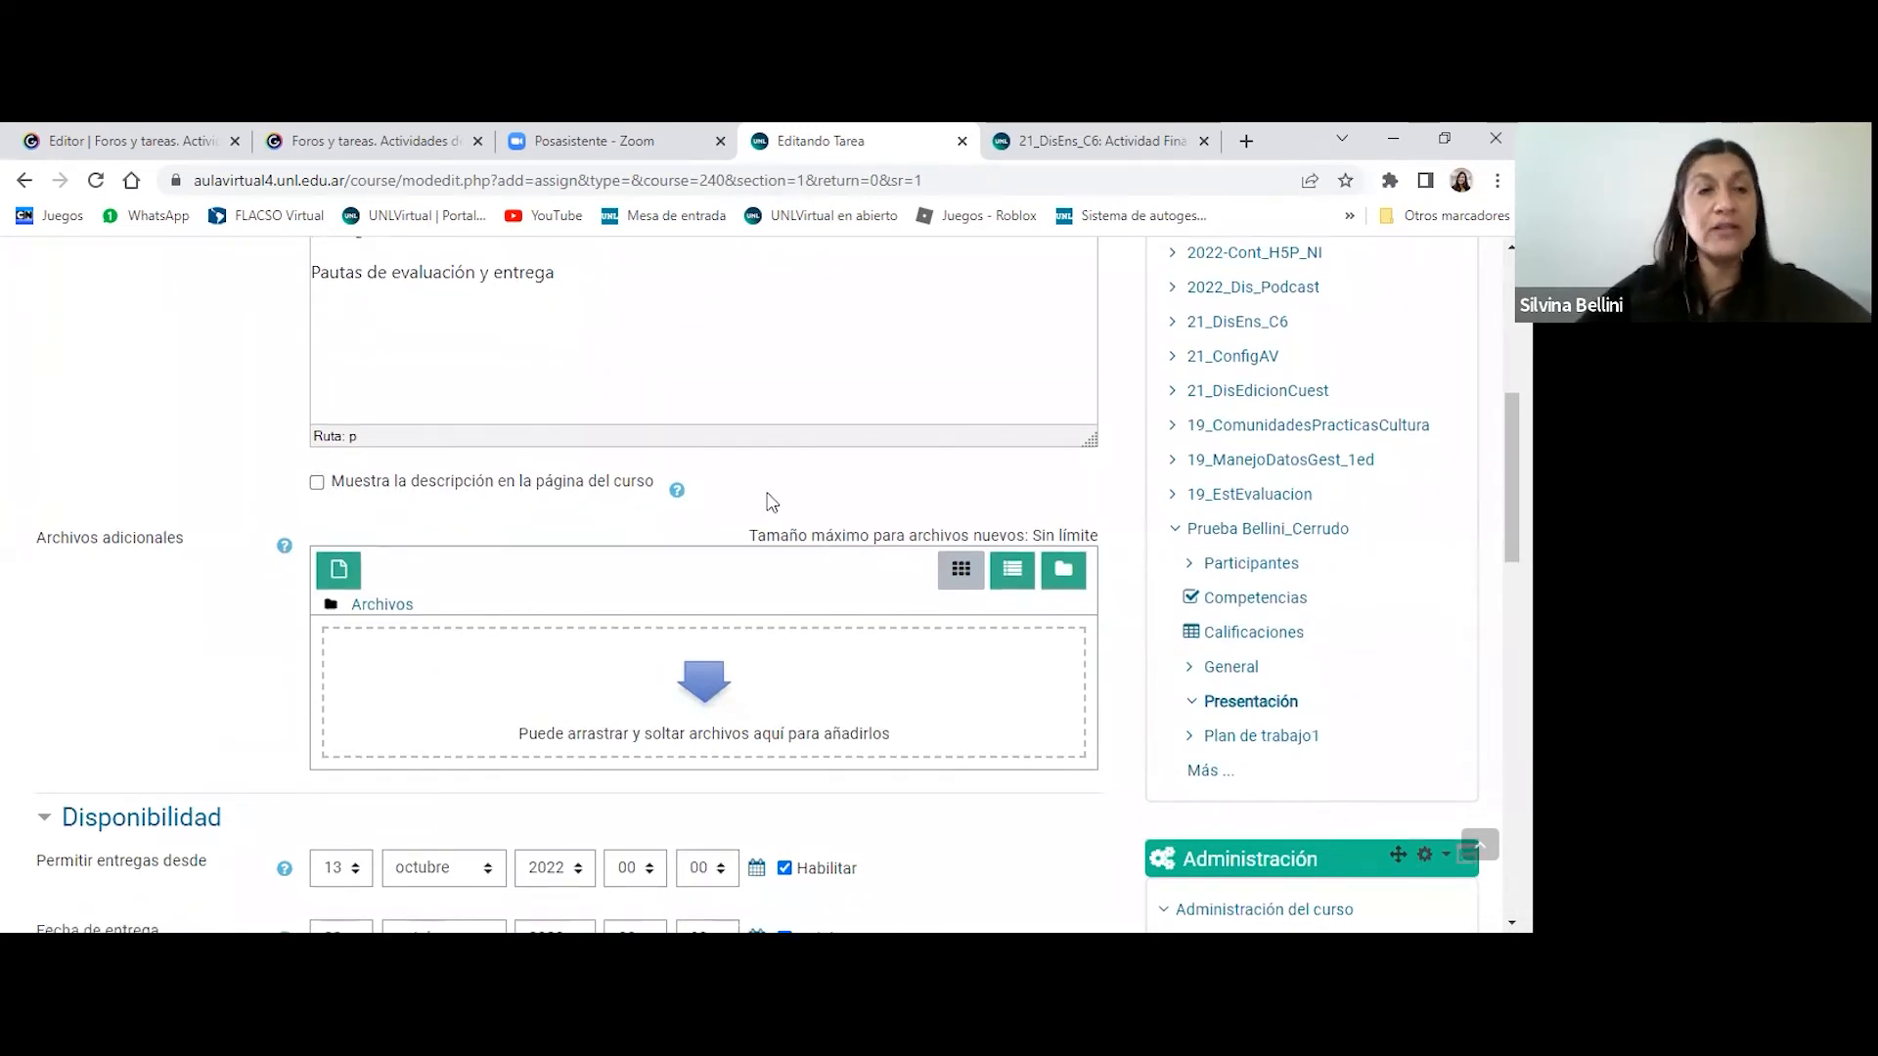
pyautogui.scroll(-1, 769, 502)
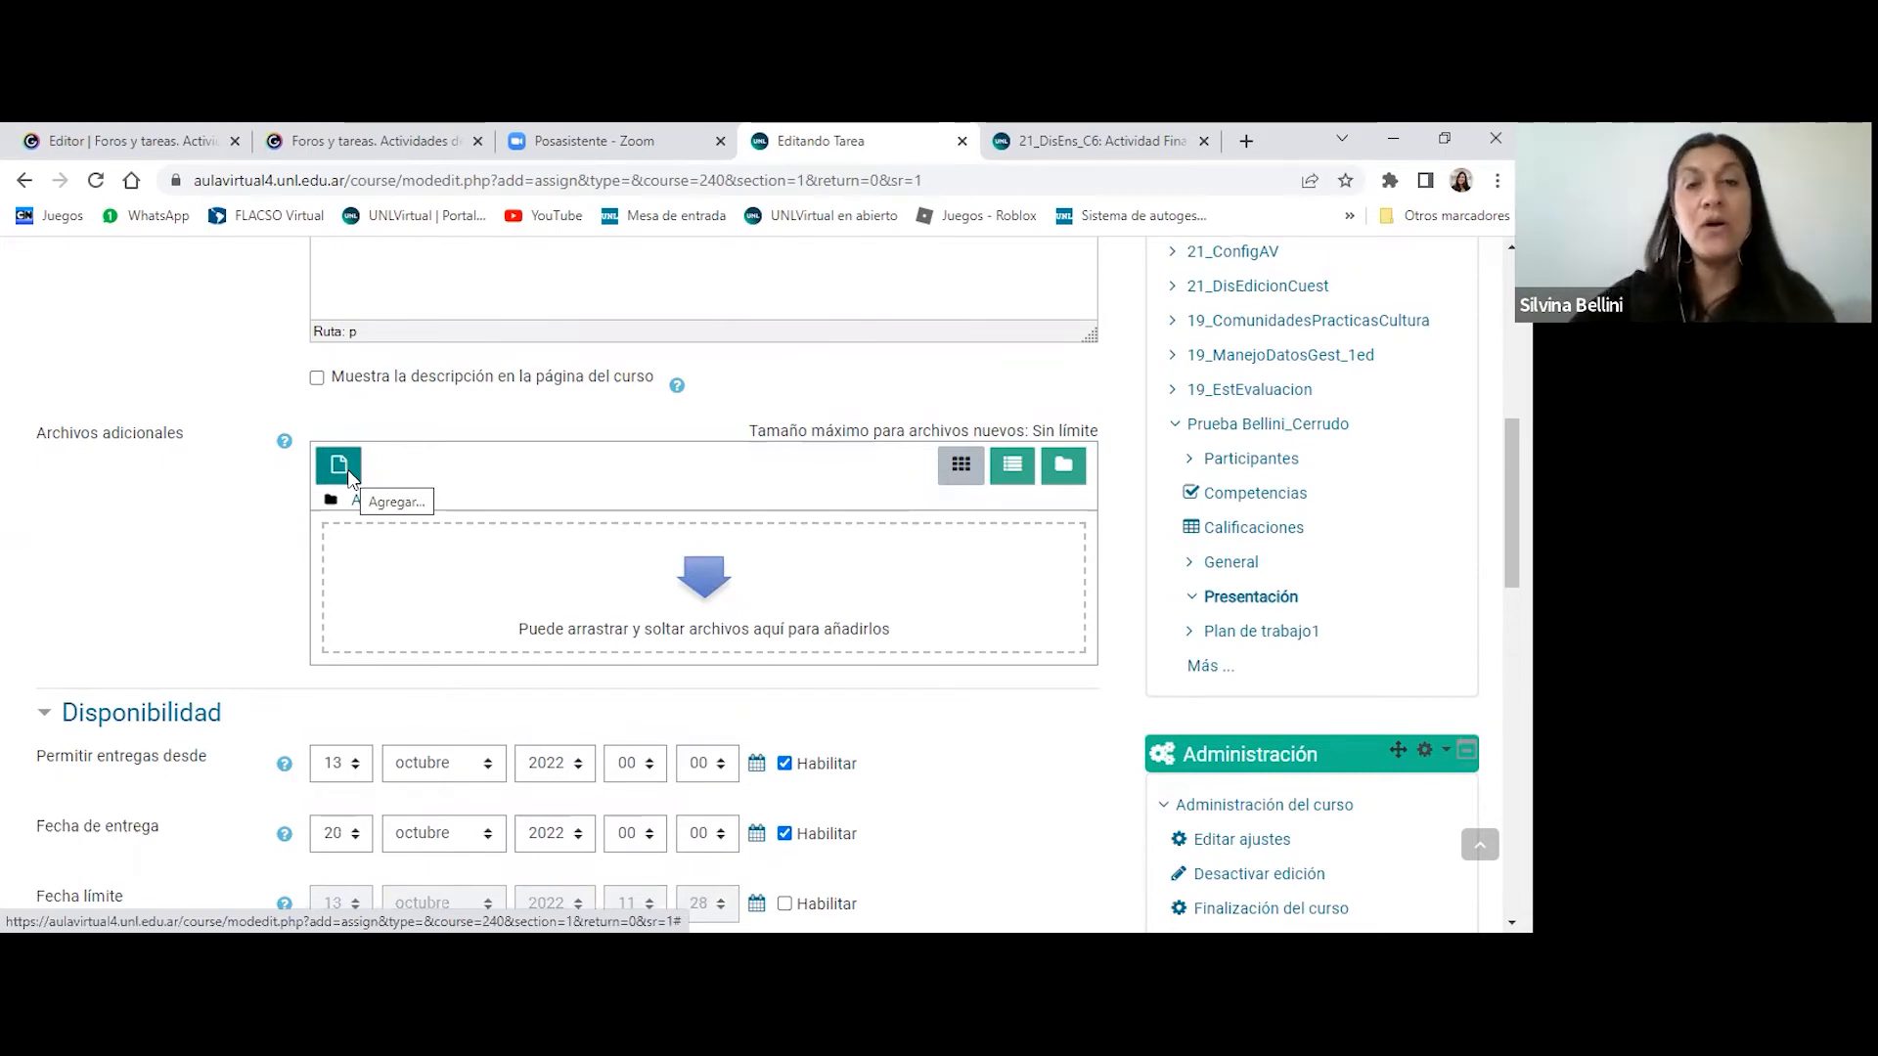
pyautogui.scroll(-2, 386, 482)
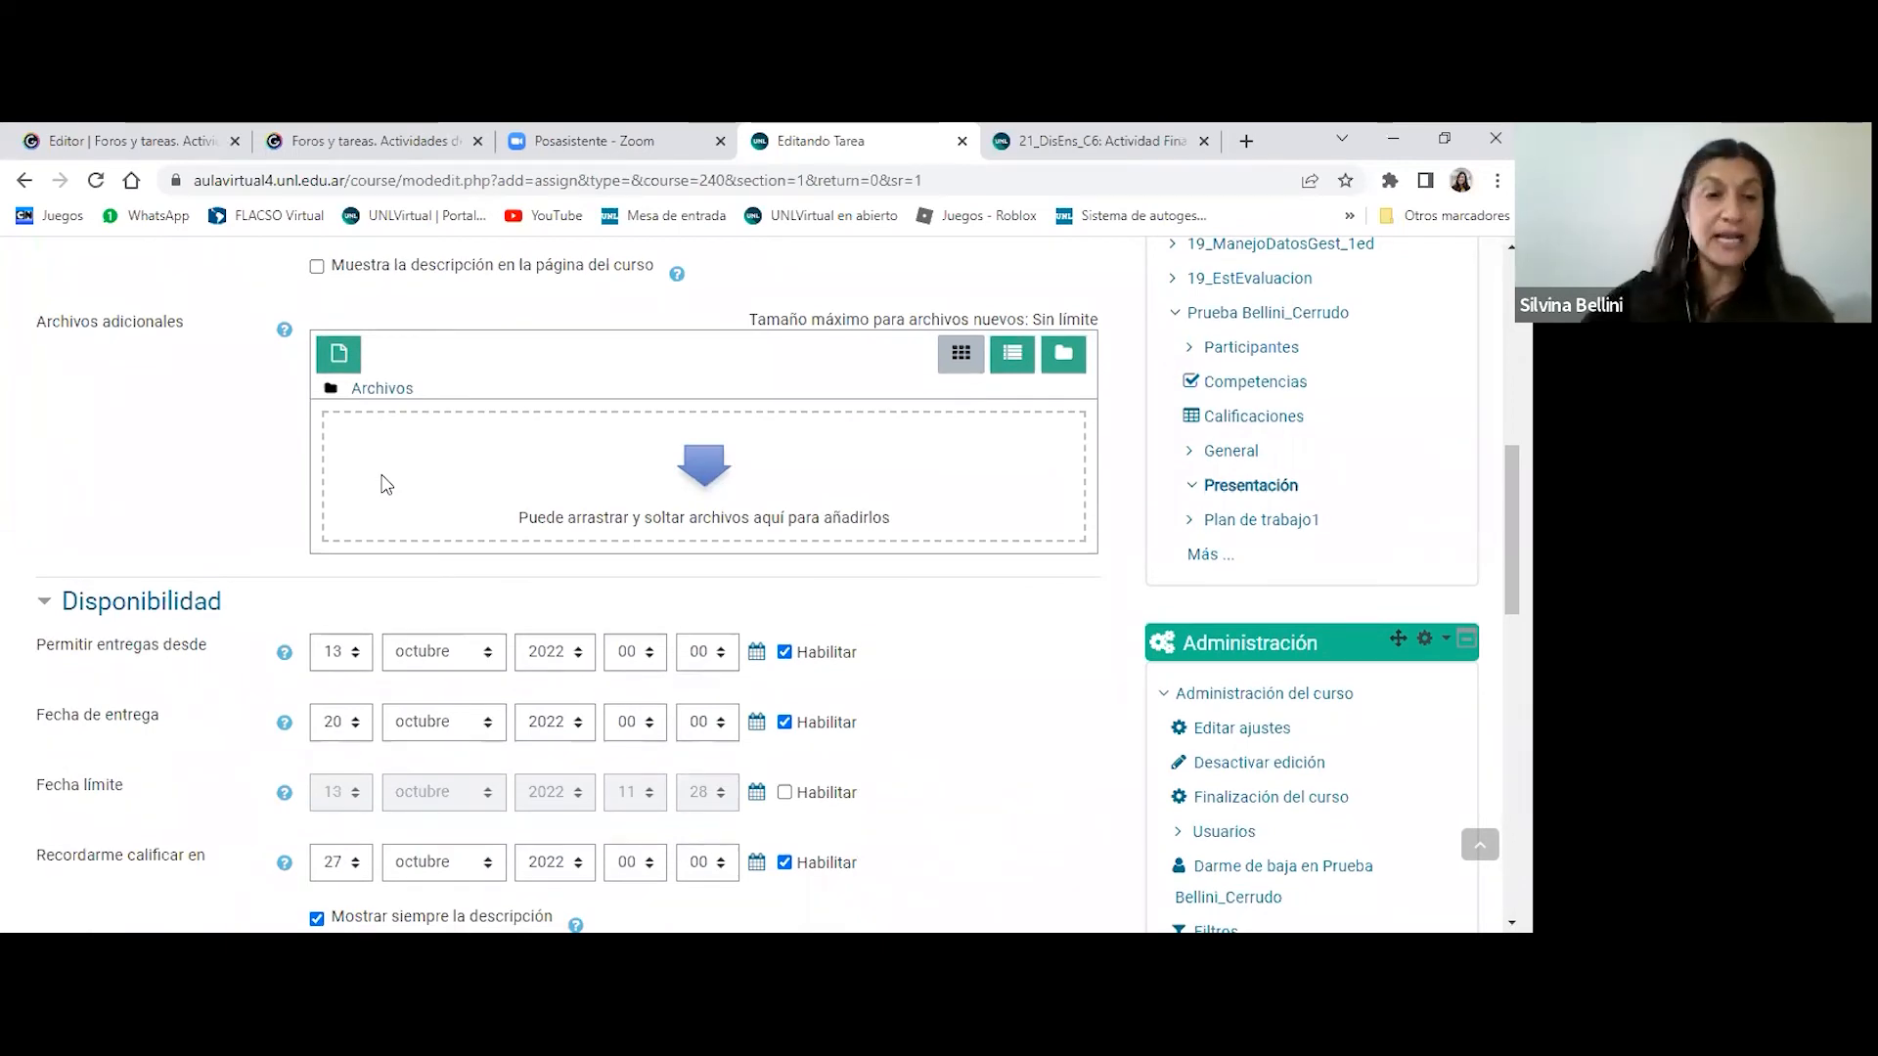
pyautogui.scroll(-1, 445, 456)
pyautogui.scroll(-1, 445, 457)
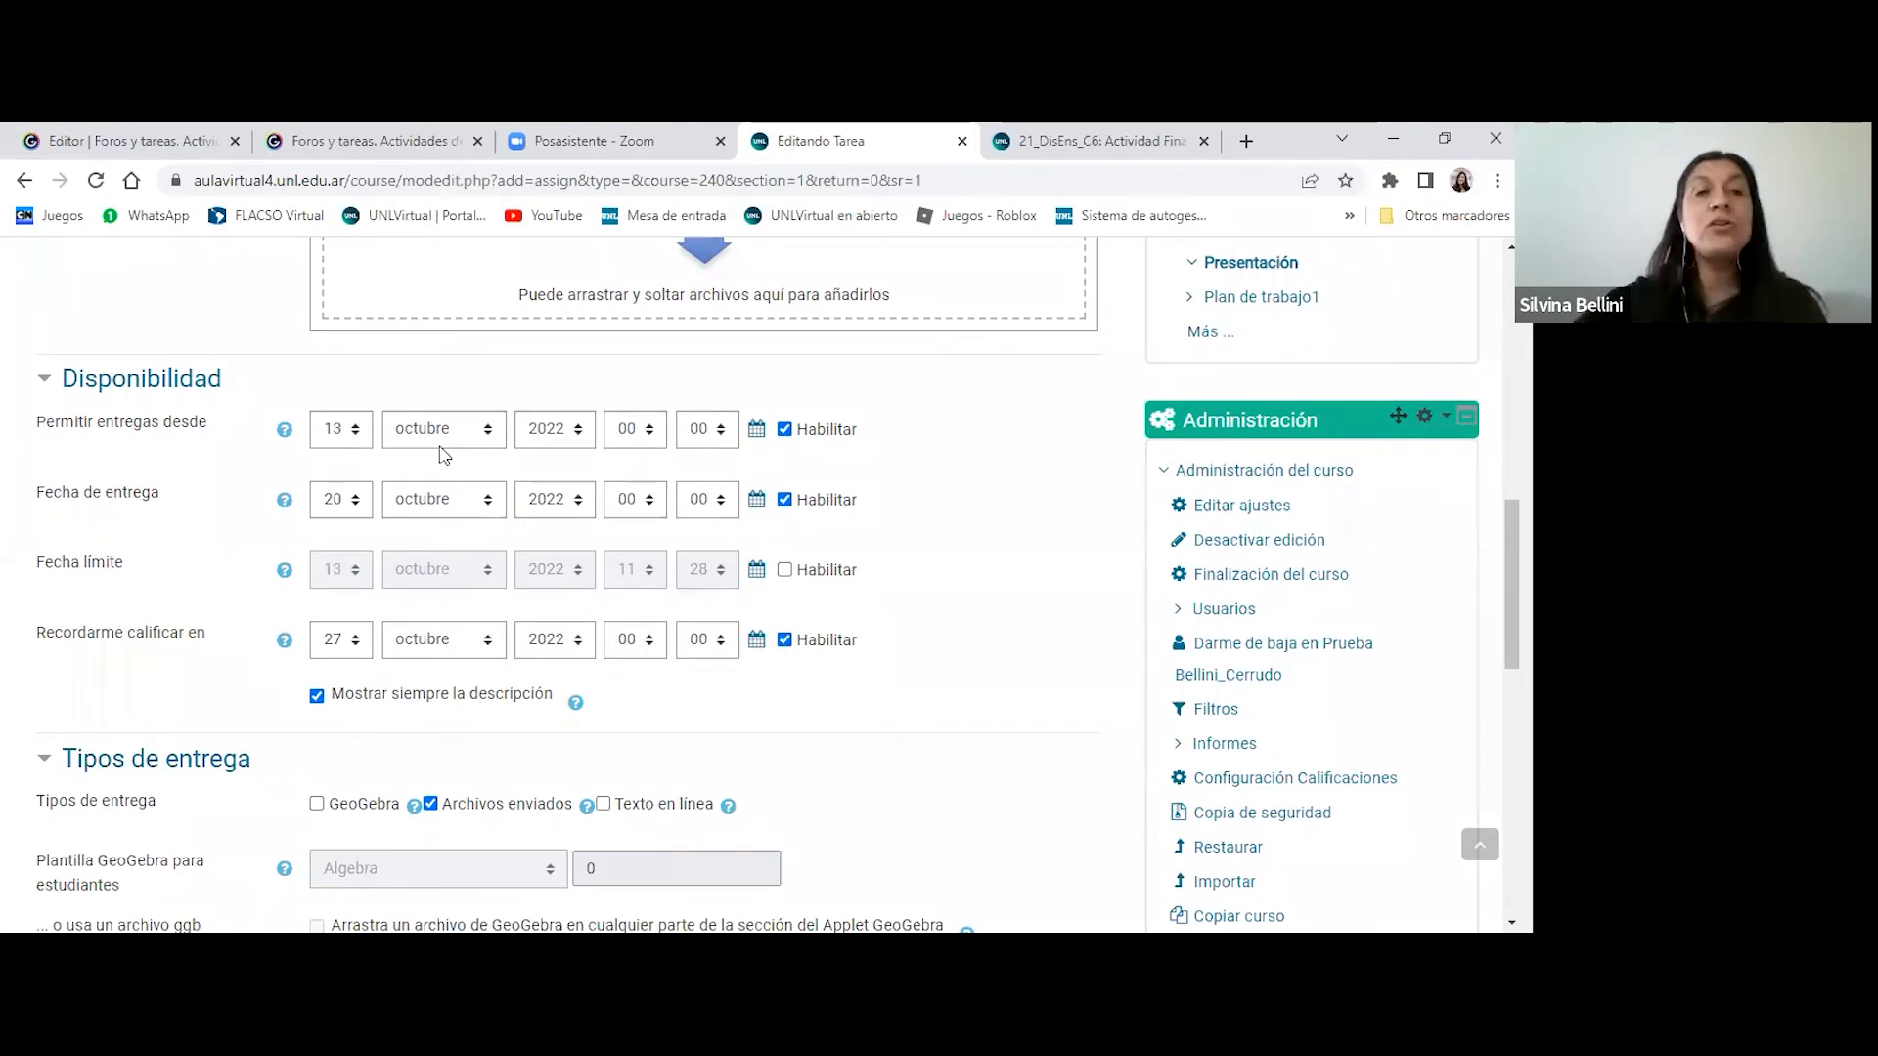
# - Disable the Fecha de entrega in the availability settings and enable it again
pyautogui.click(785, 500)
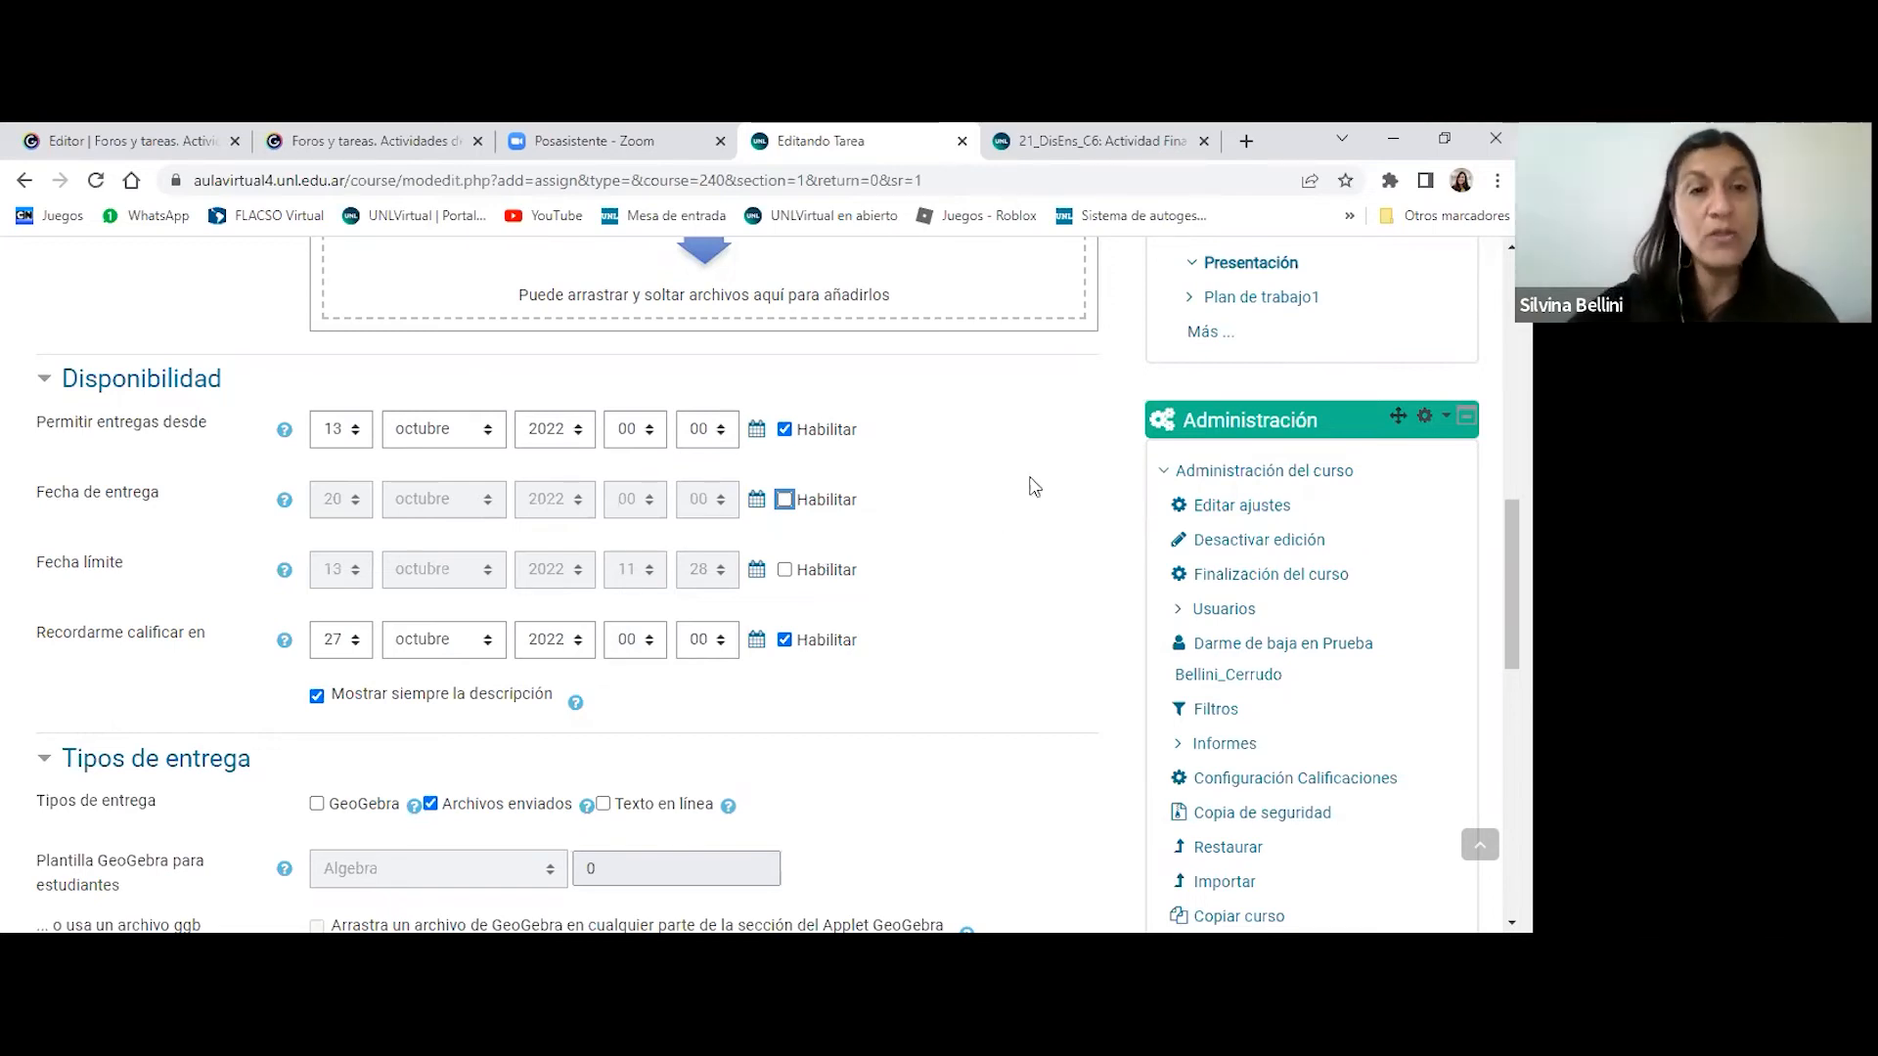
pyautogui.click(785, 500)
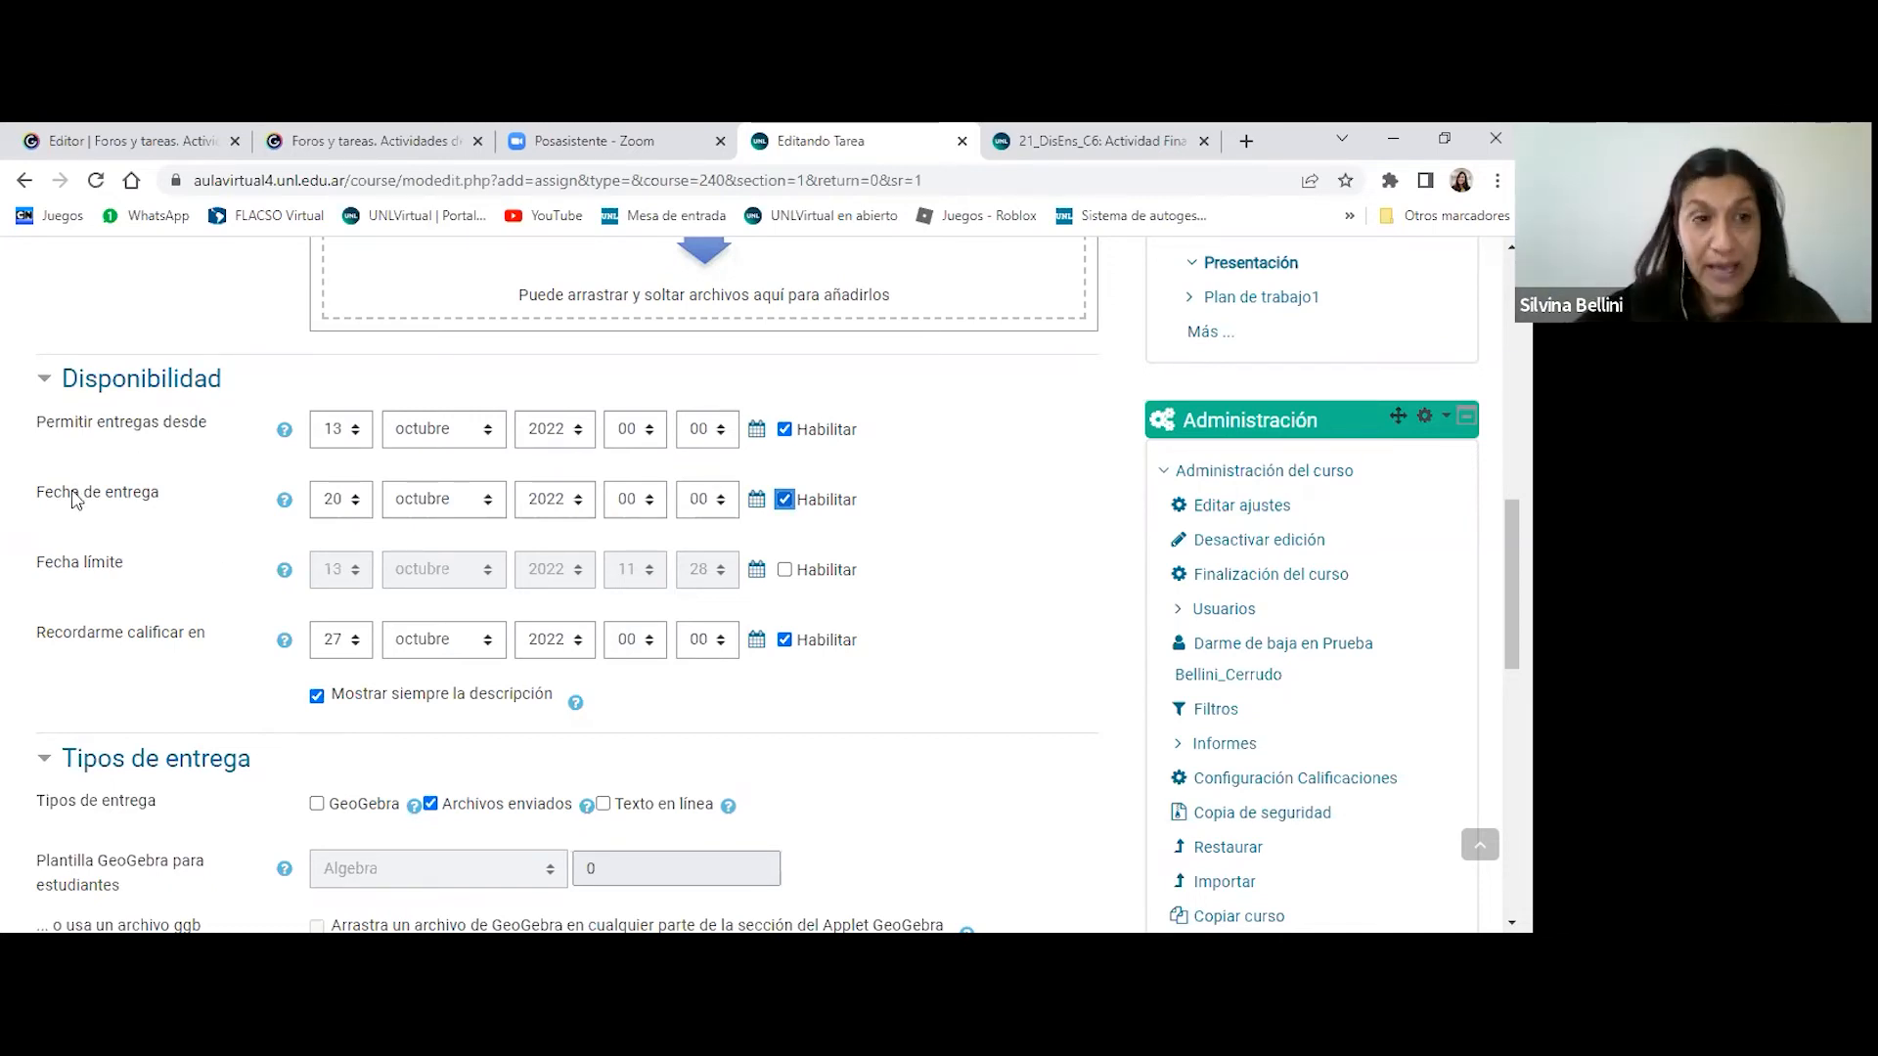
pyautogui.moveTo(37, 494); pyautogui.dragTo(125, 572)
pyautogui.click(165, 497)
pyautogui.click(124, 572)
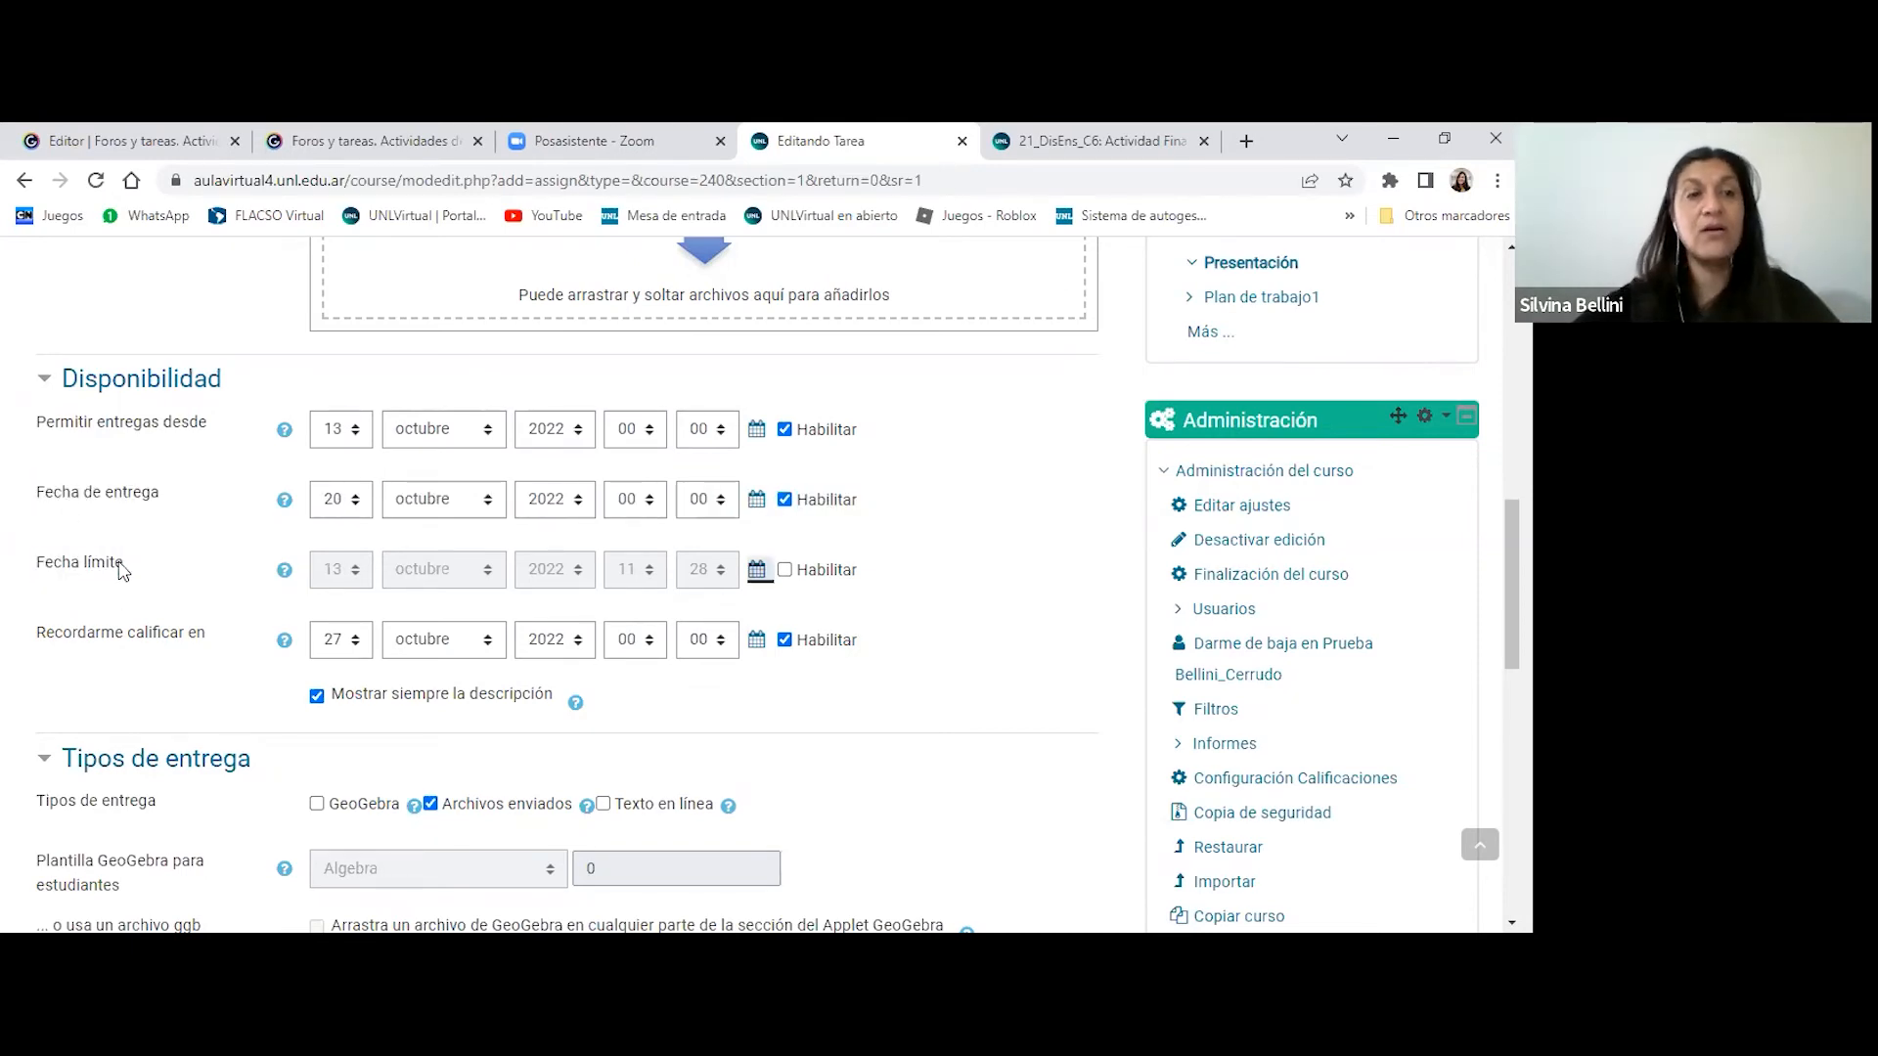
# - Enable the Fecha límite and set its day to 31
pyautogui.click(785, 570)
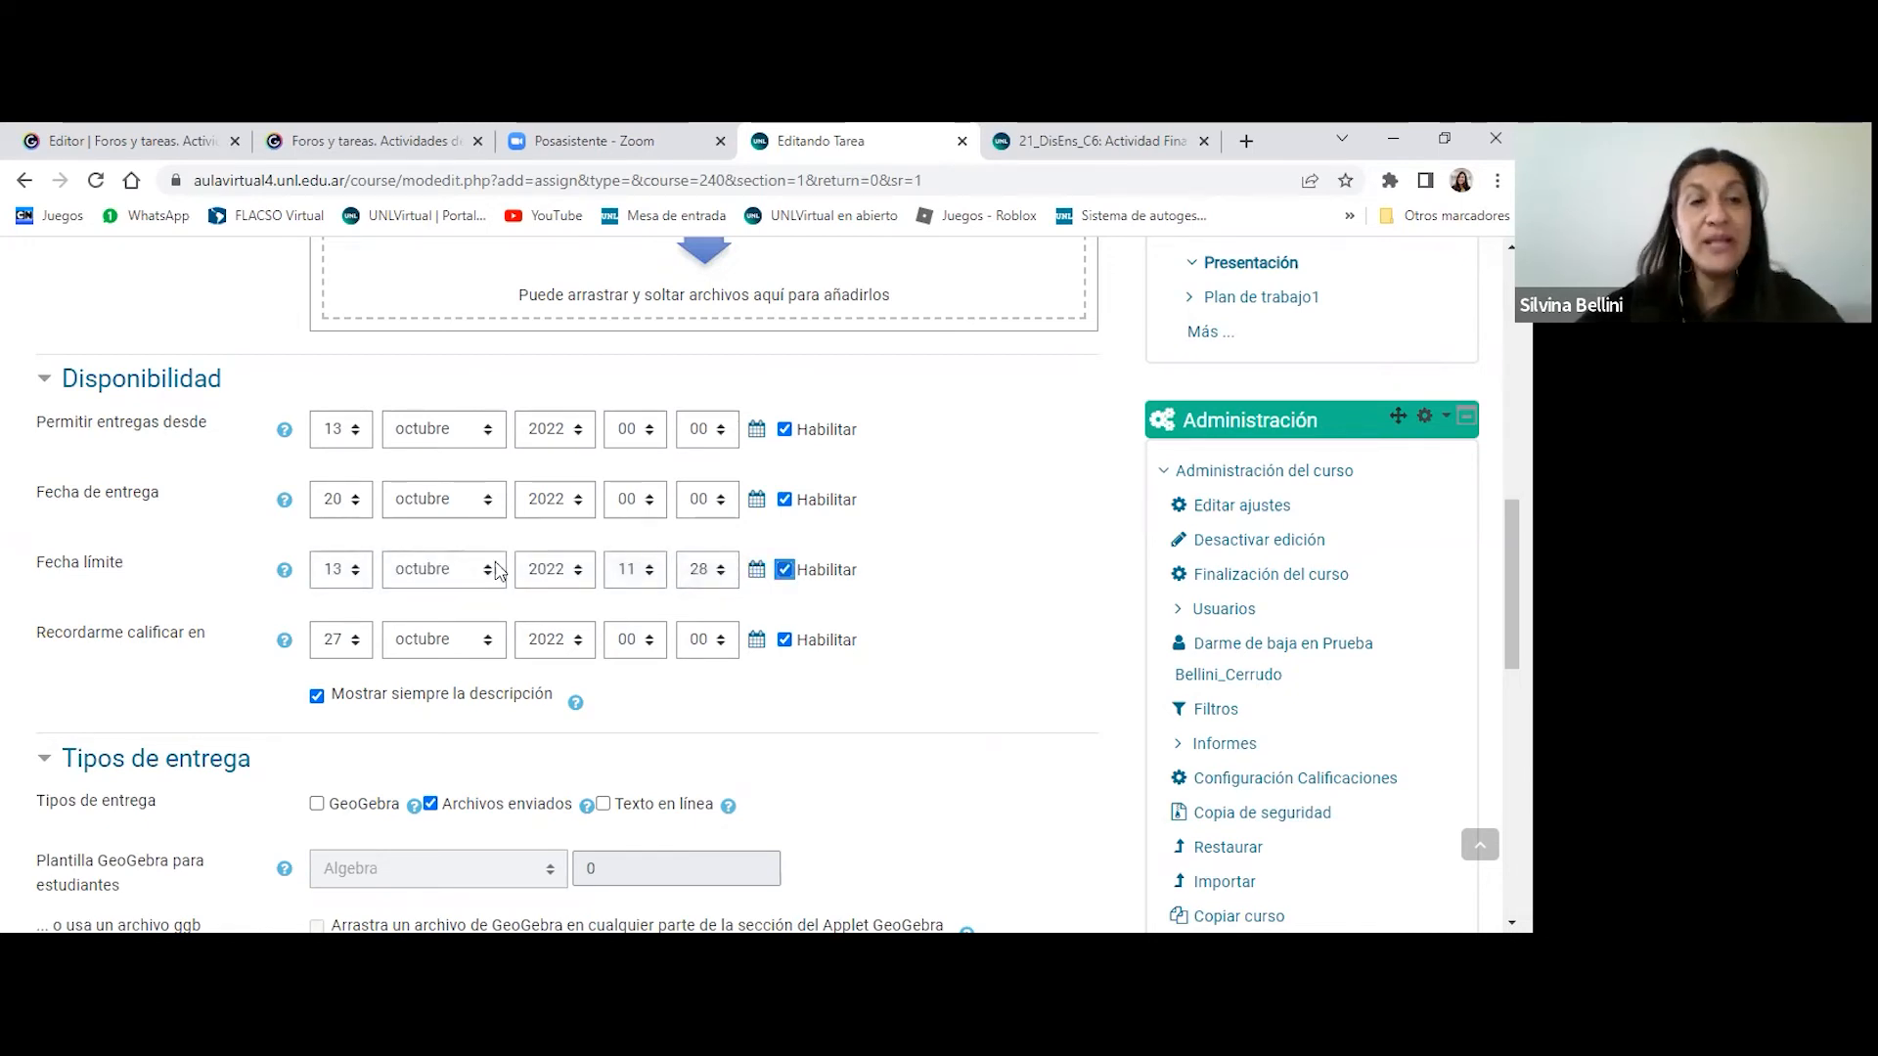
pyautogui.click(354, 575)
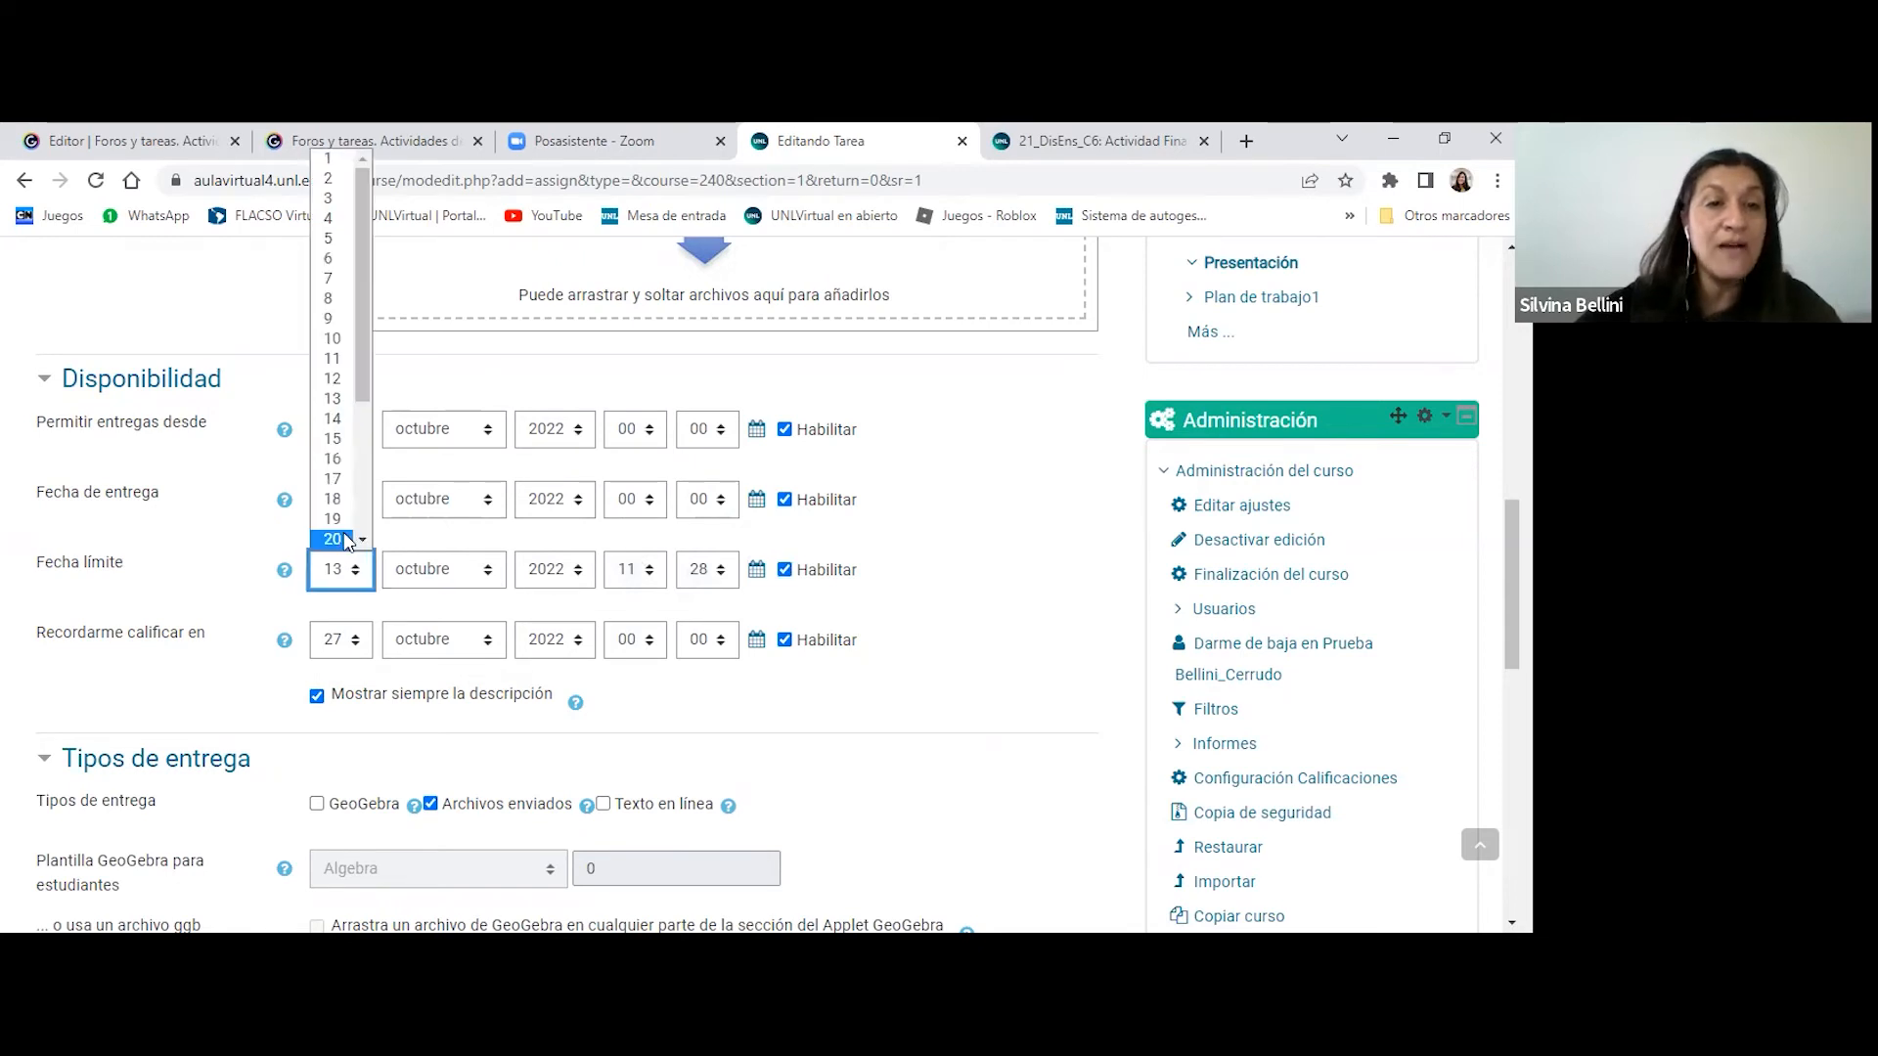
pyautogui.click(347, 541)
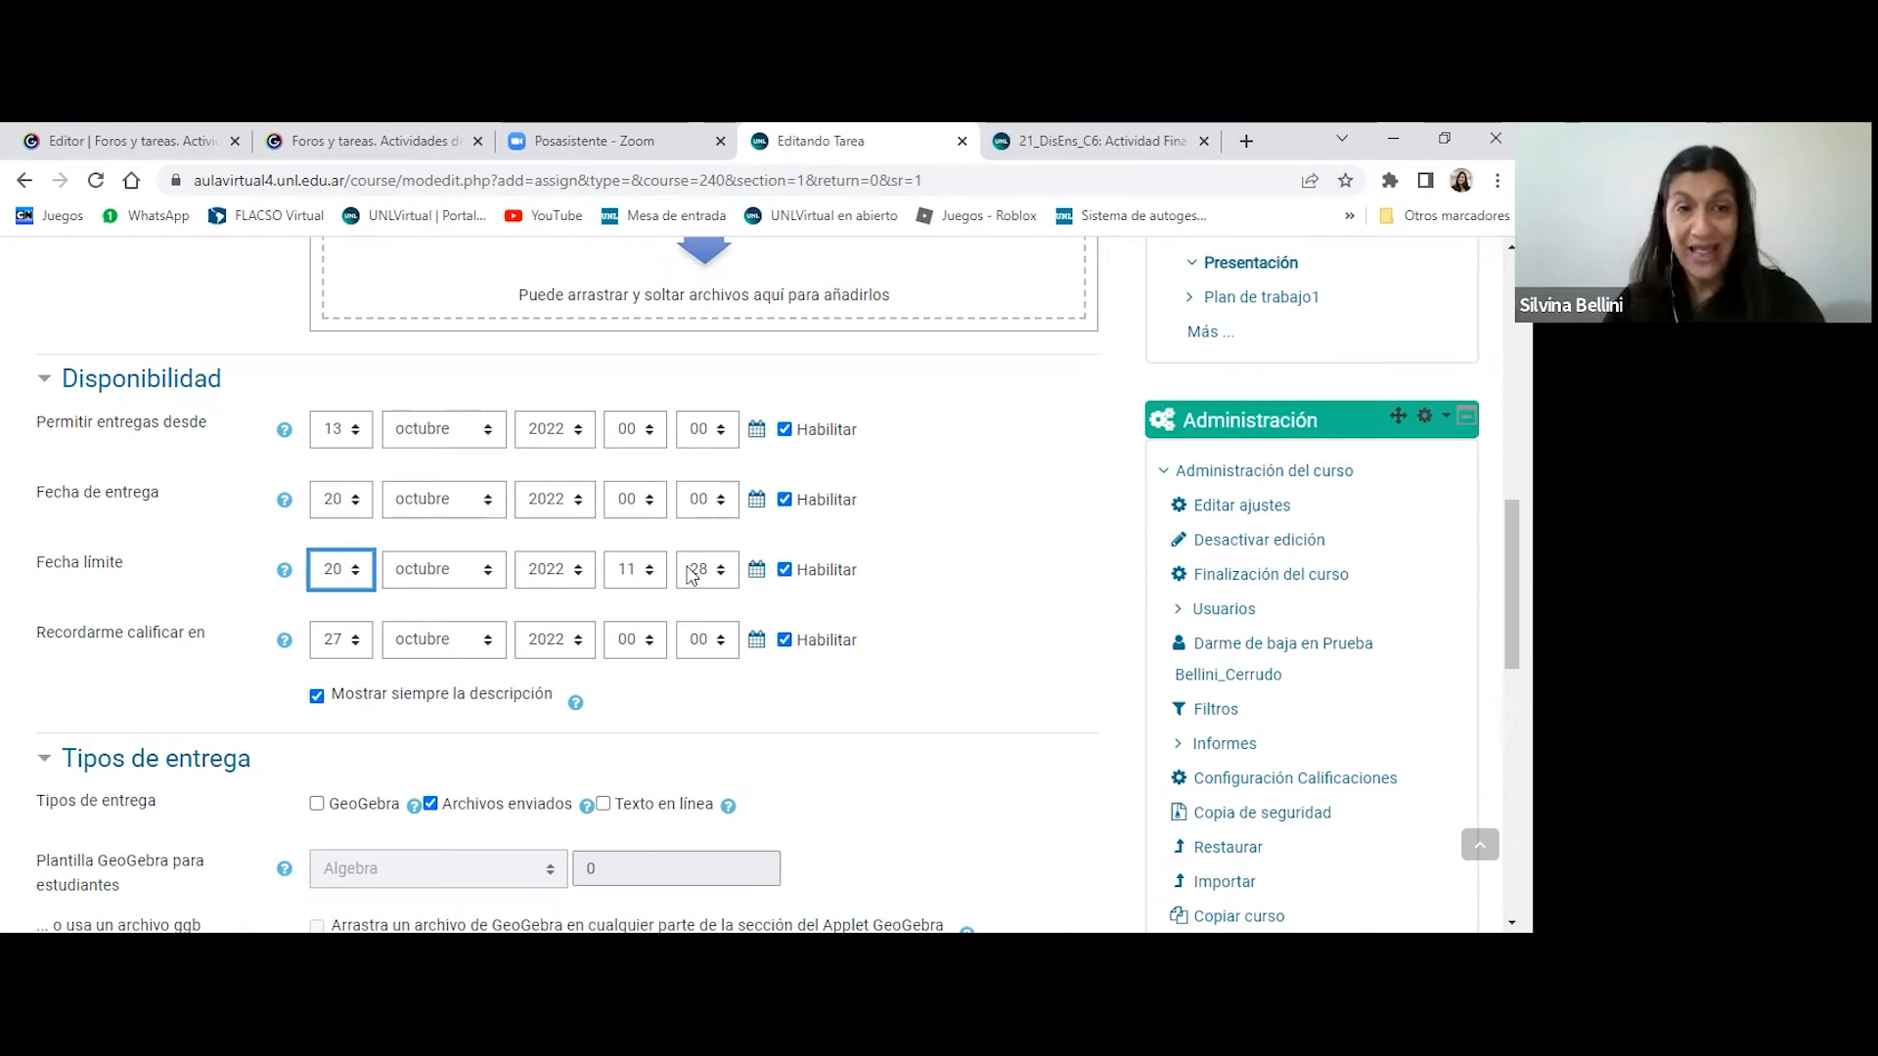
pyautogui.click(354, 568)
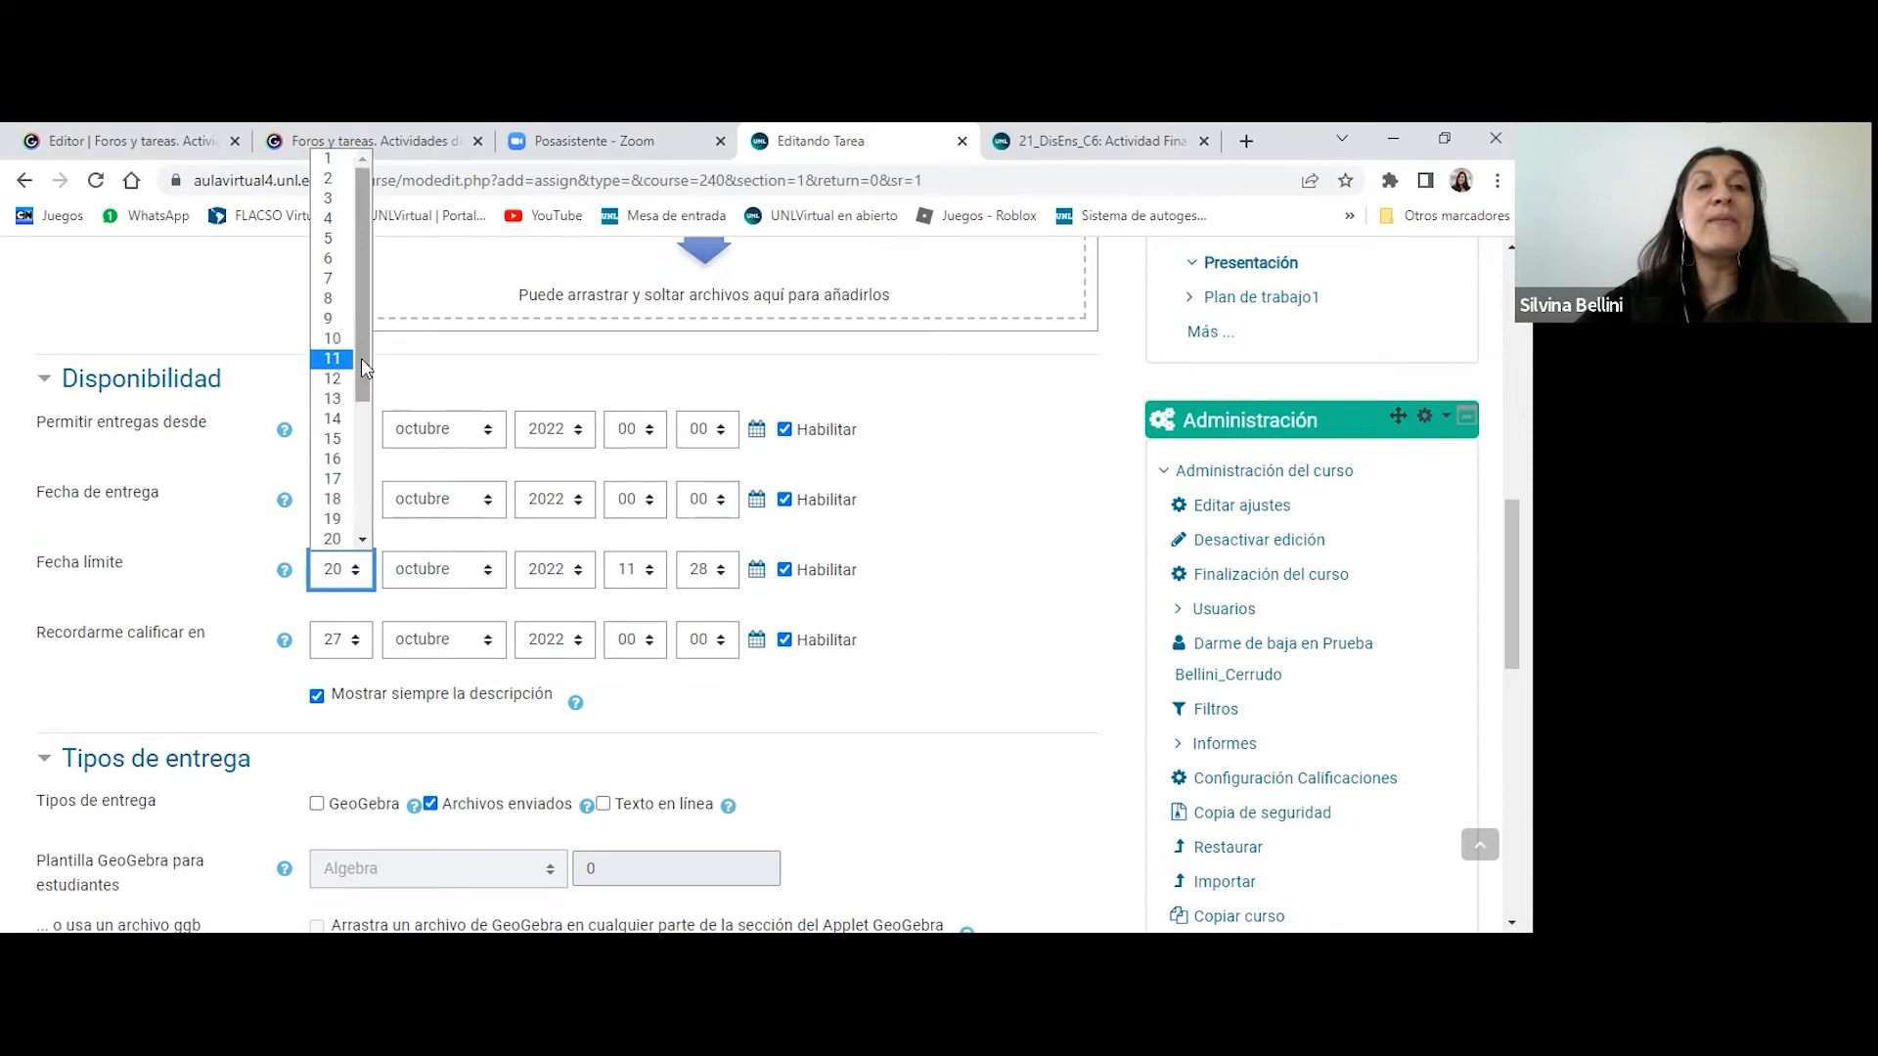
pyautogui.scroll(-4, 361, 359)
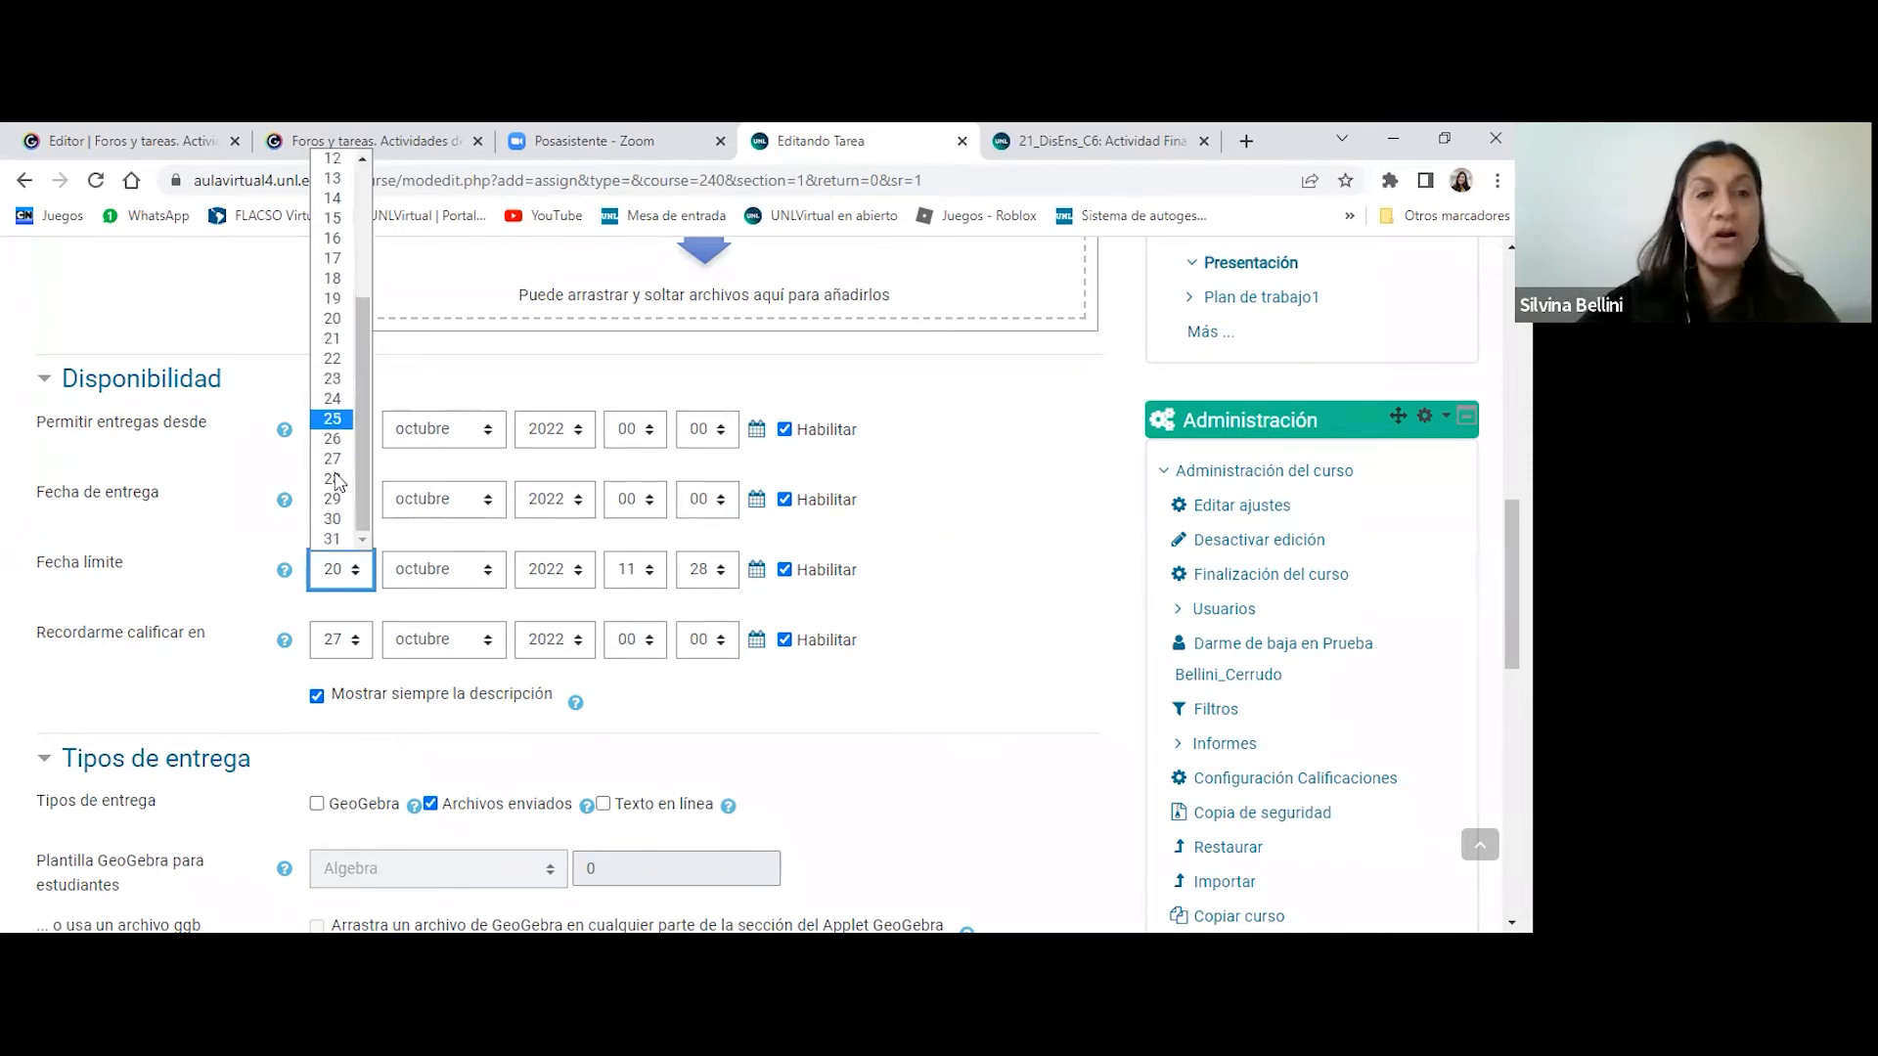
pyautogui.click(343, 536)
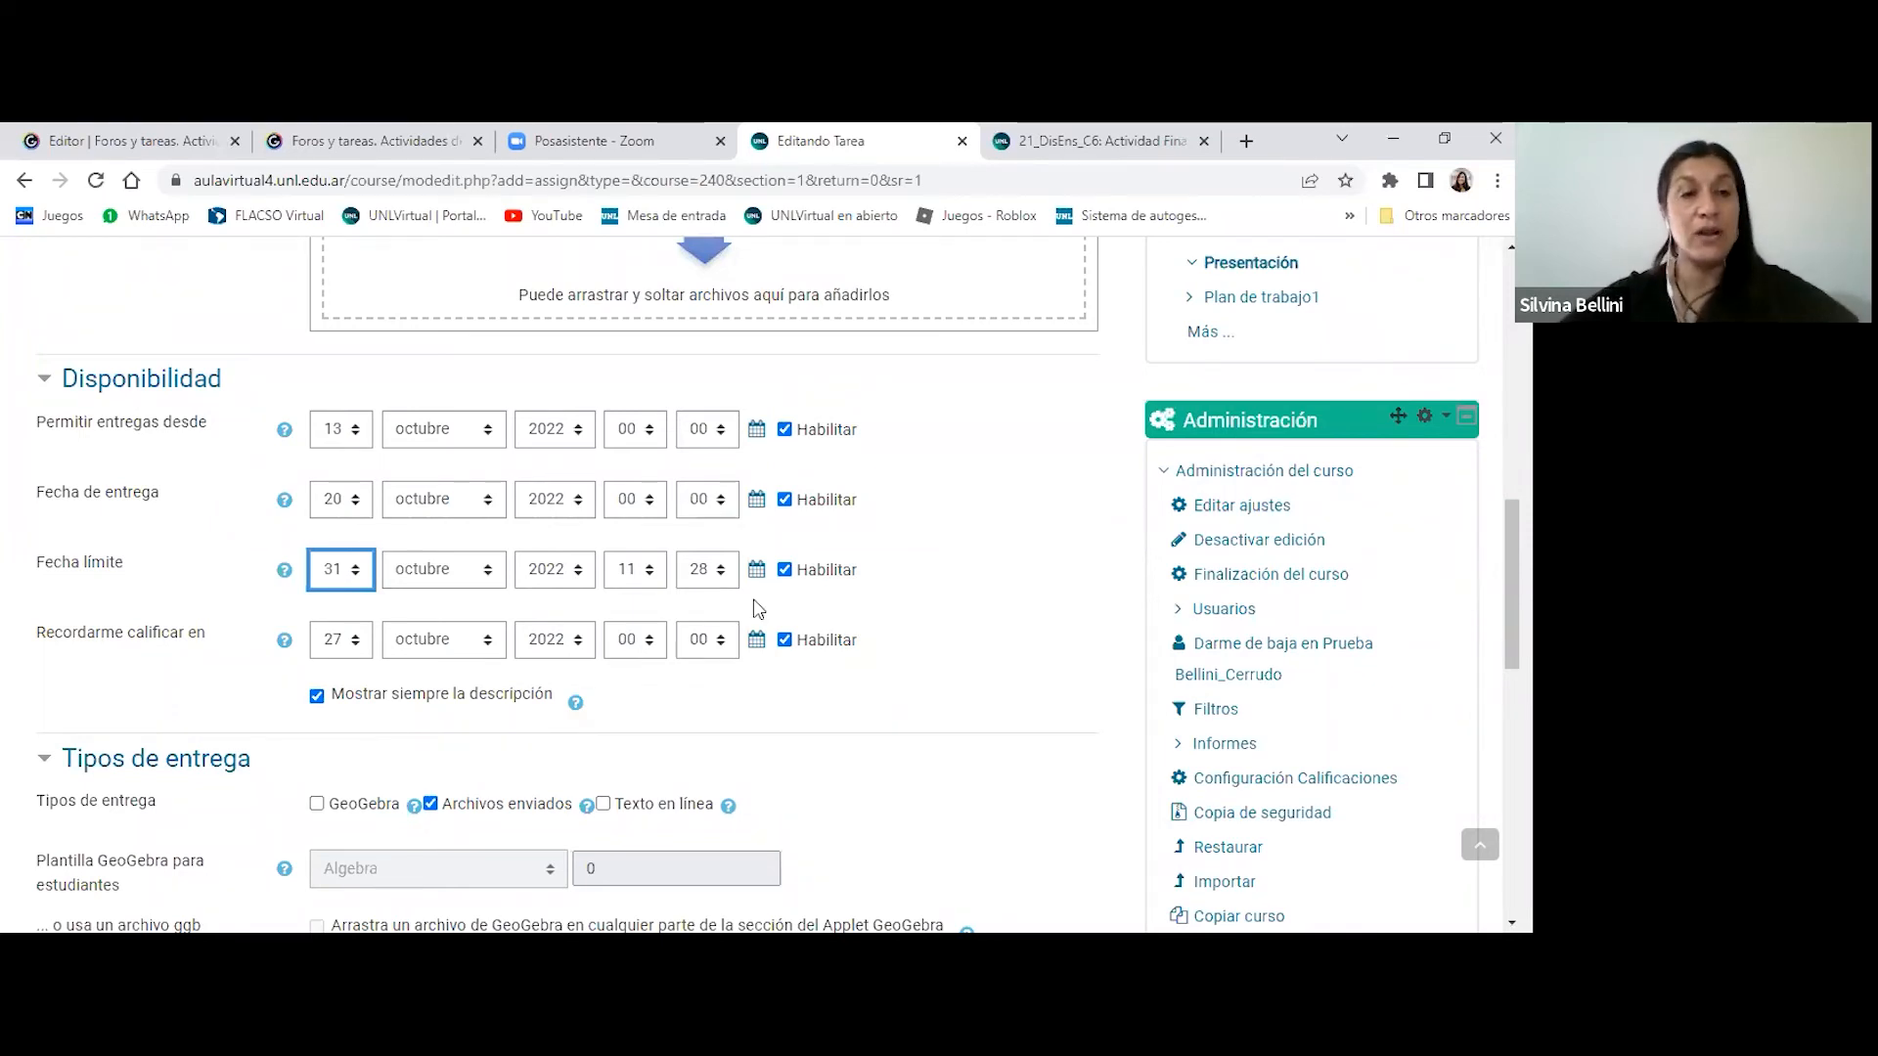
# - Look over the task form from its description and availability dates through Tipos de entrega to the collapsed sections ending with Competencias
pyautogui.scroll(-1, 947, 562)
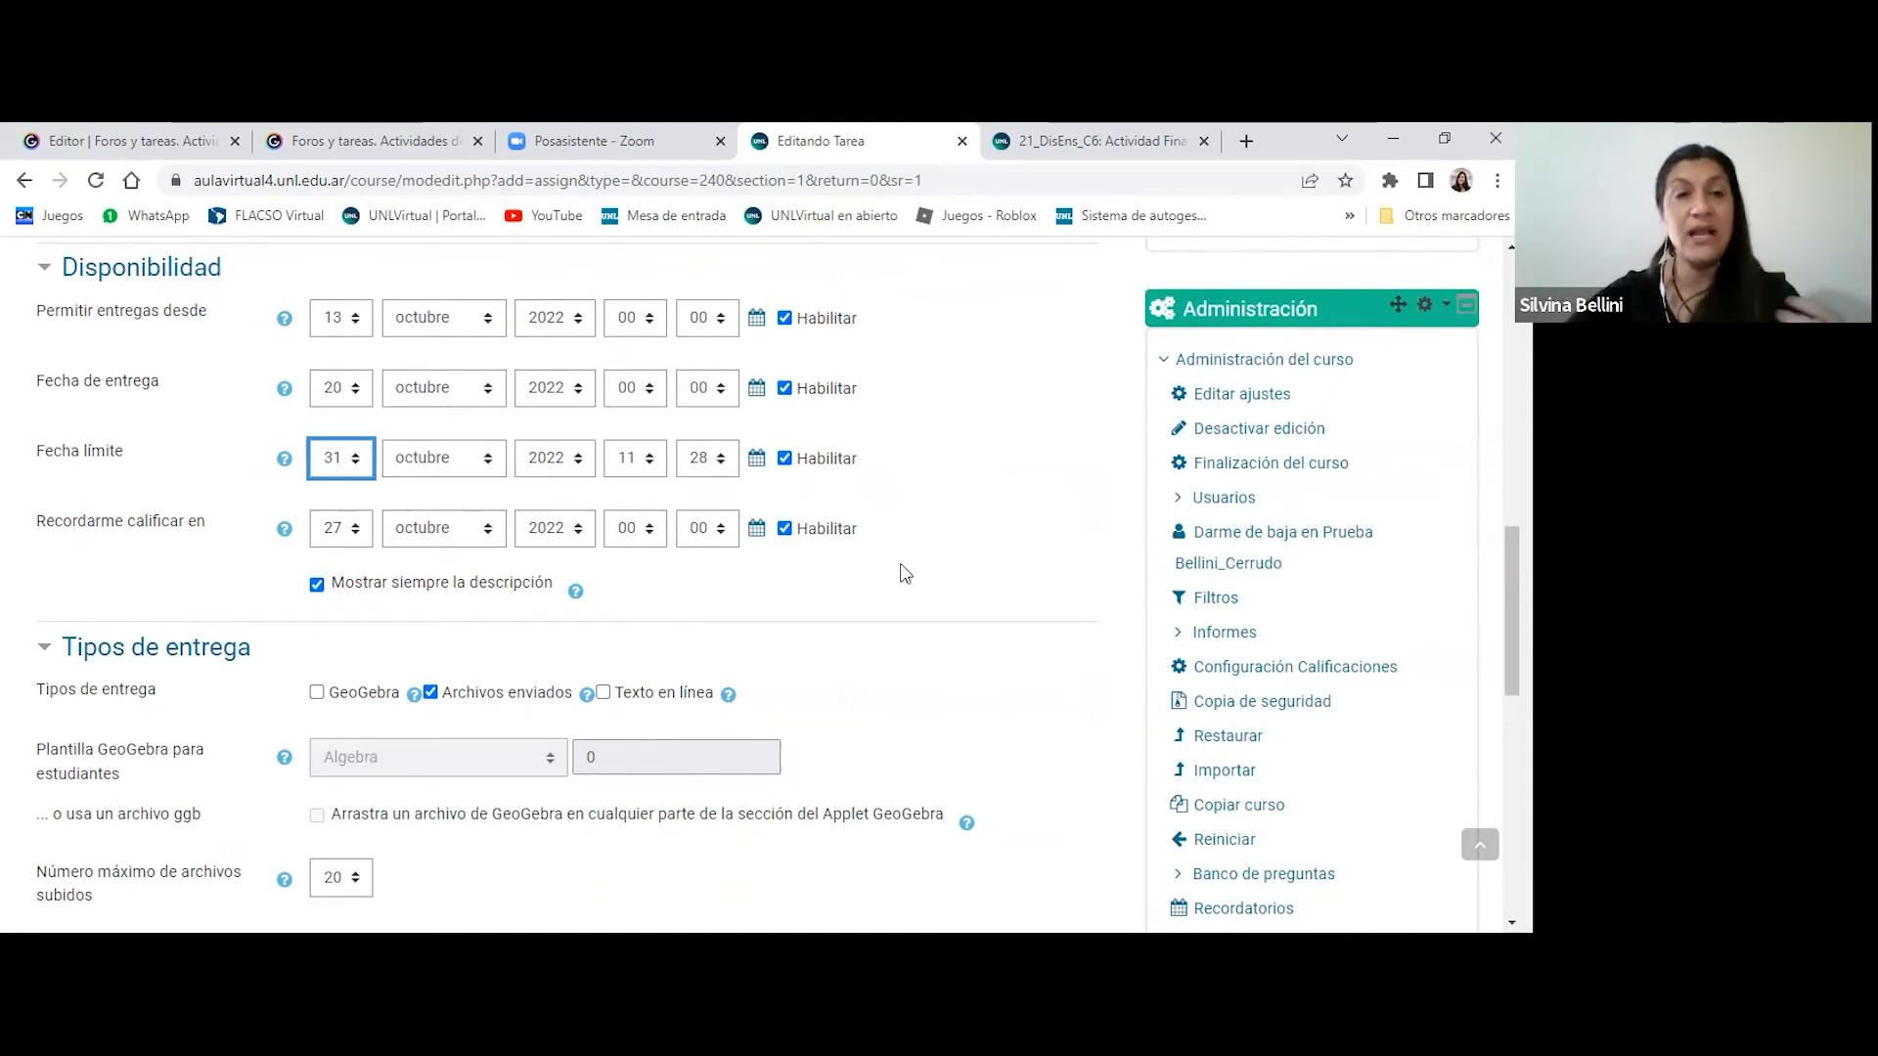
pyautogui.scroll(-1, 885, 554)
pyautogui.scroll(-2, 885, 554)
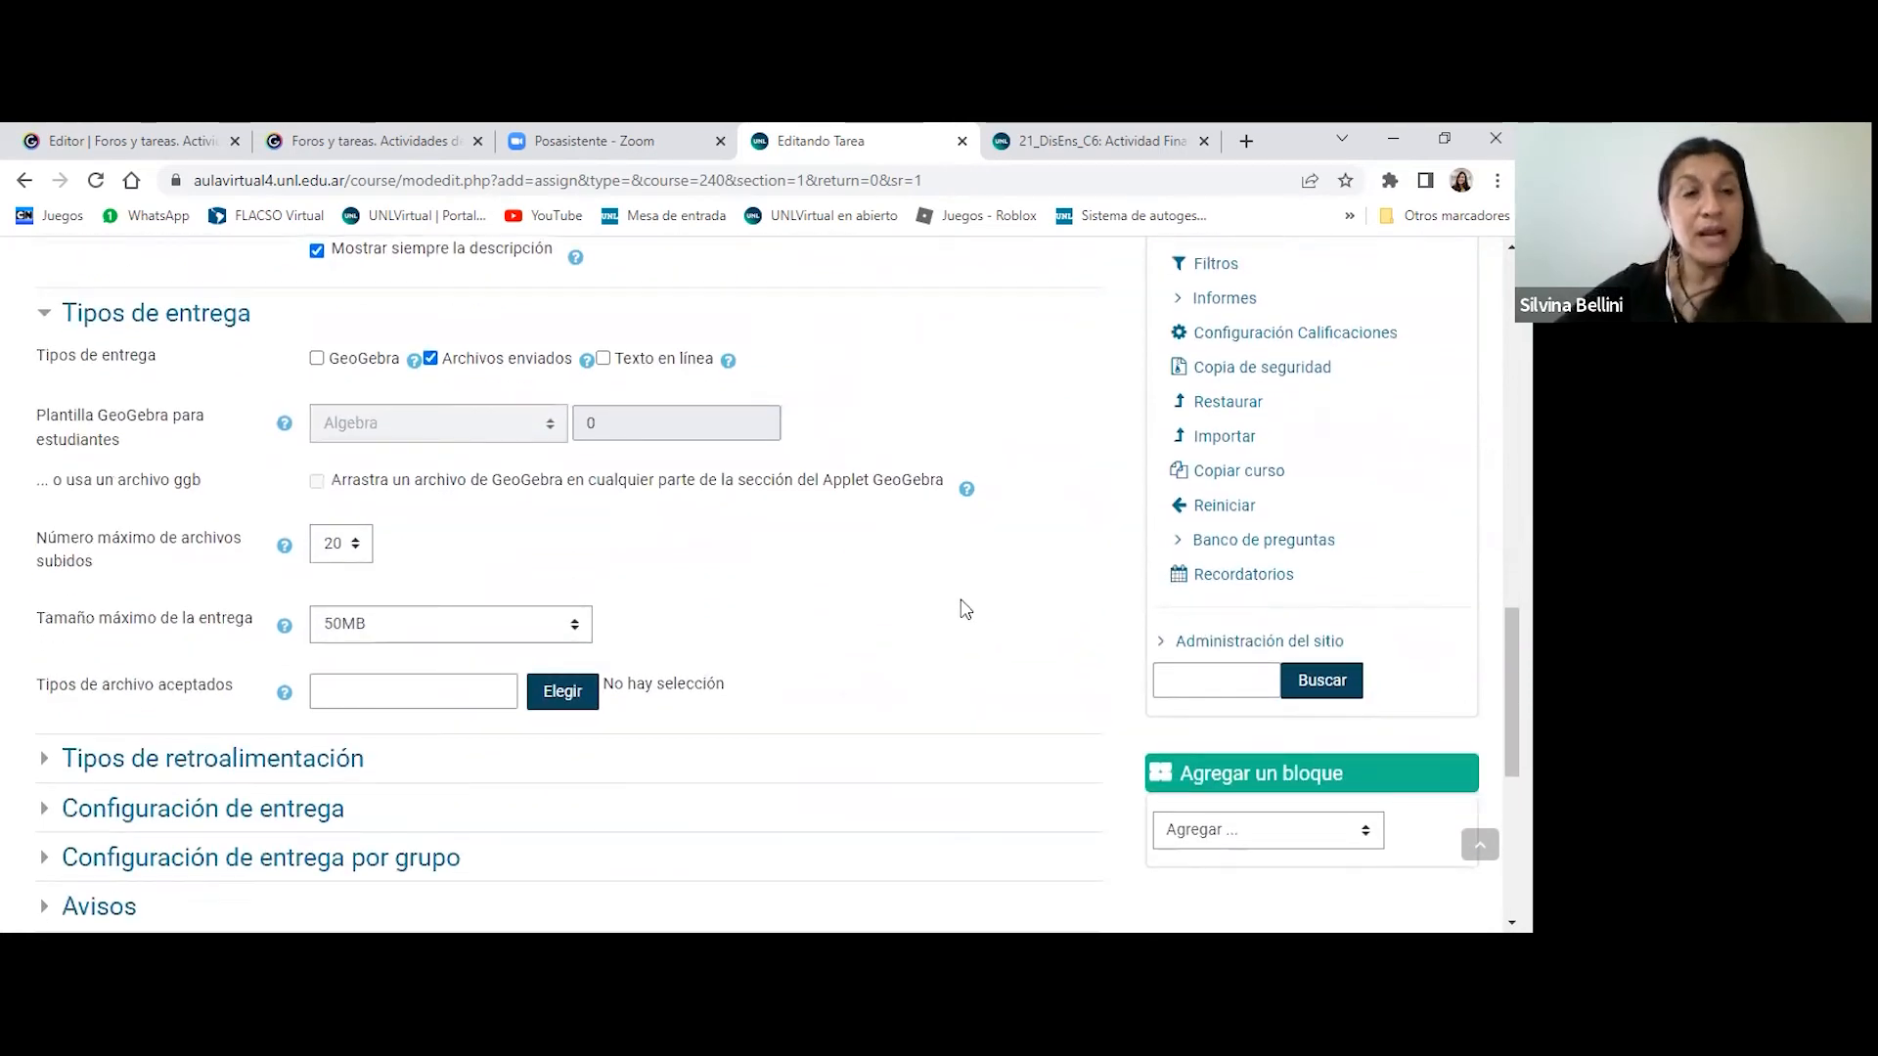
pyautogui.scroll(-4, 965, 608)
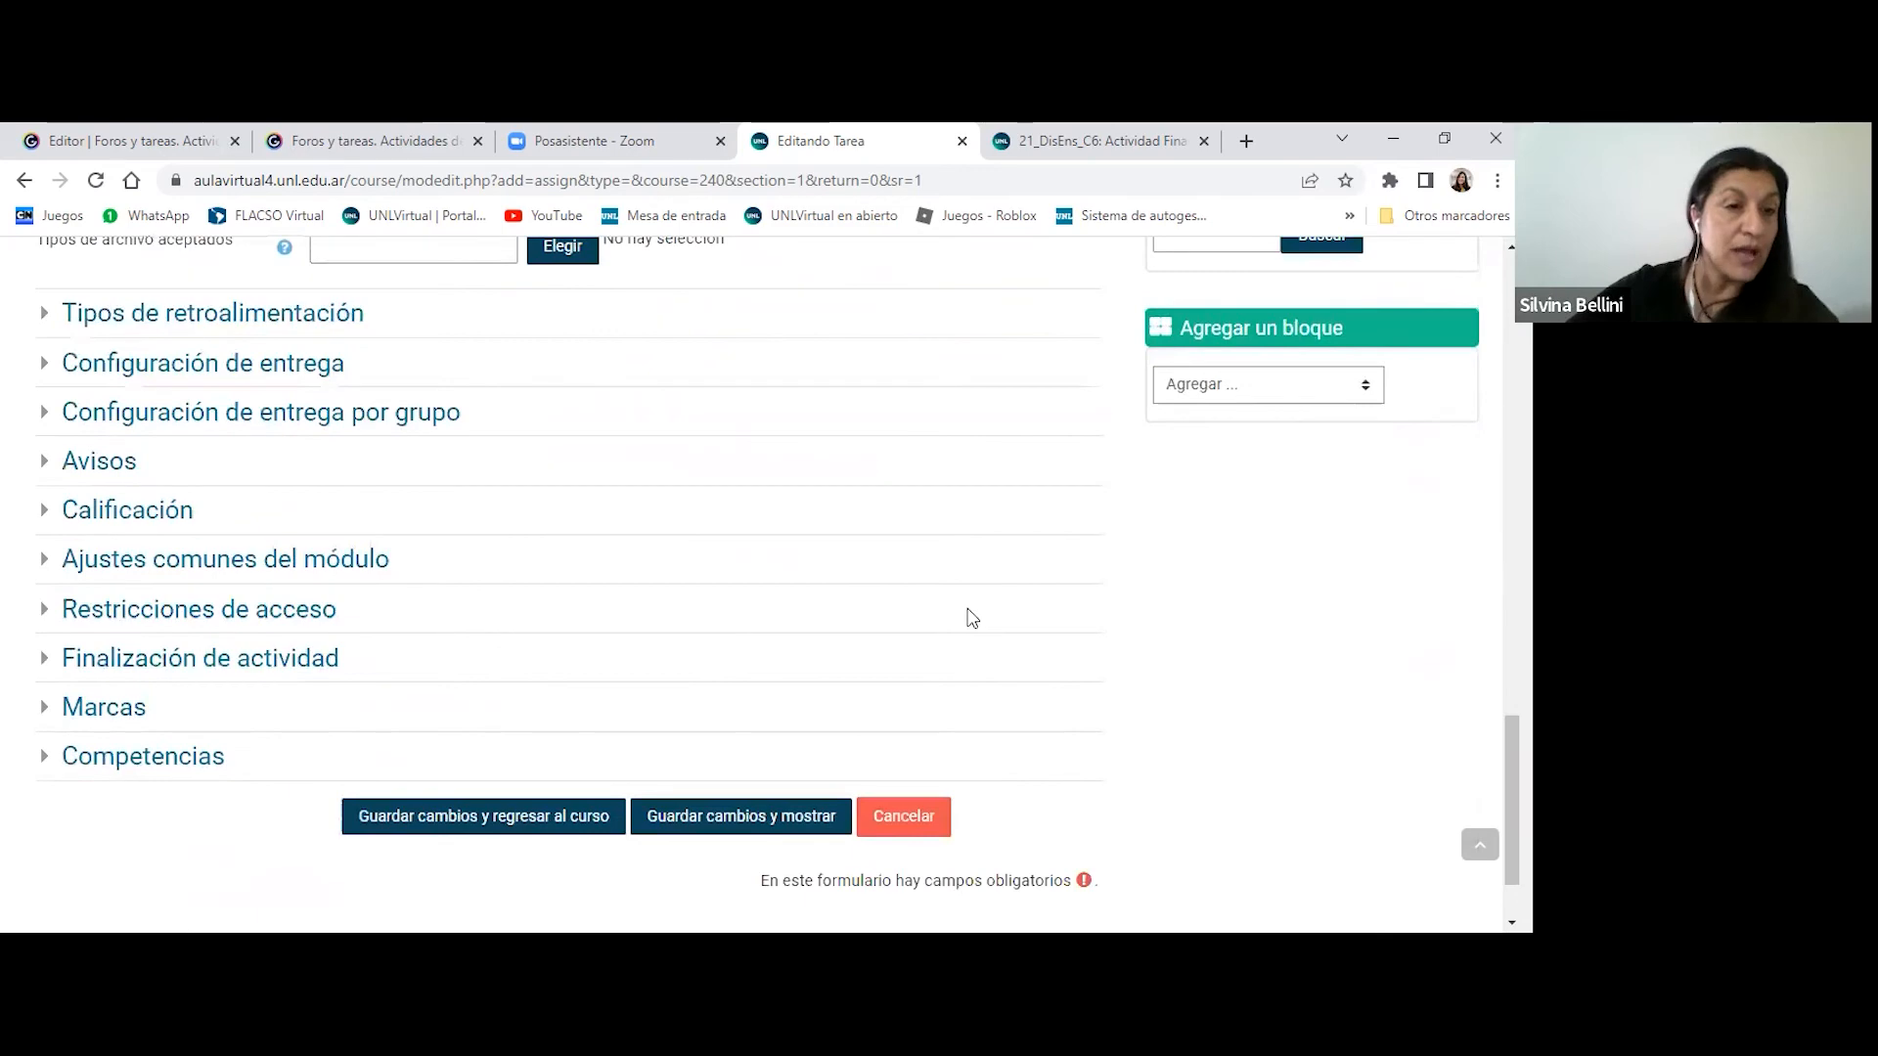
pyautogui.scroll(3, 968, 616)
pyautogui.scroll(-2, 939, 583)
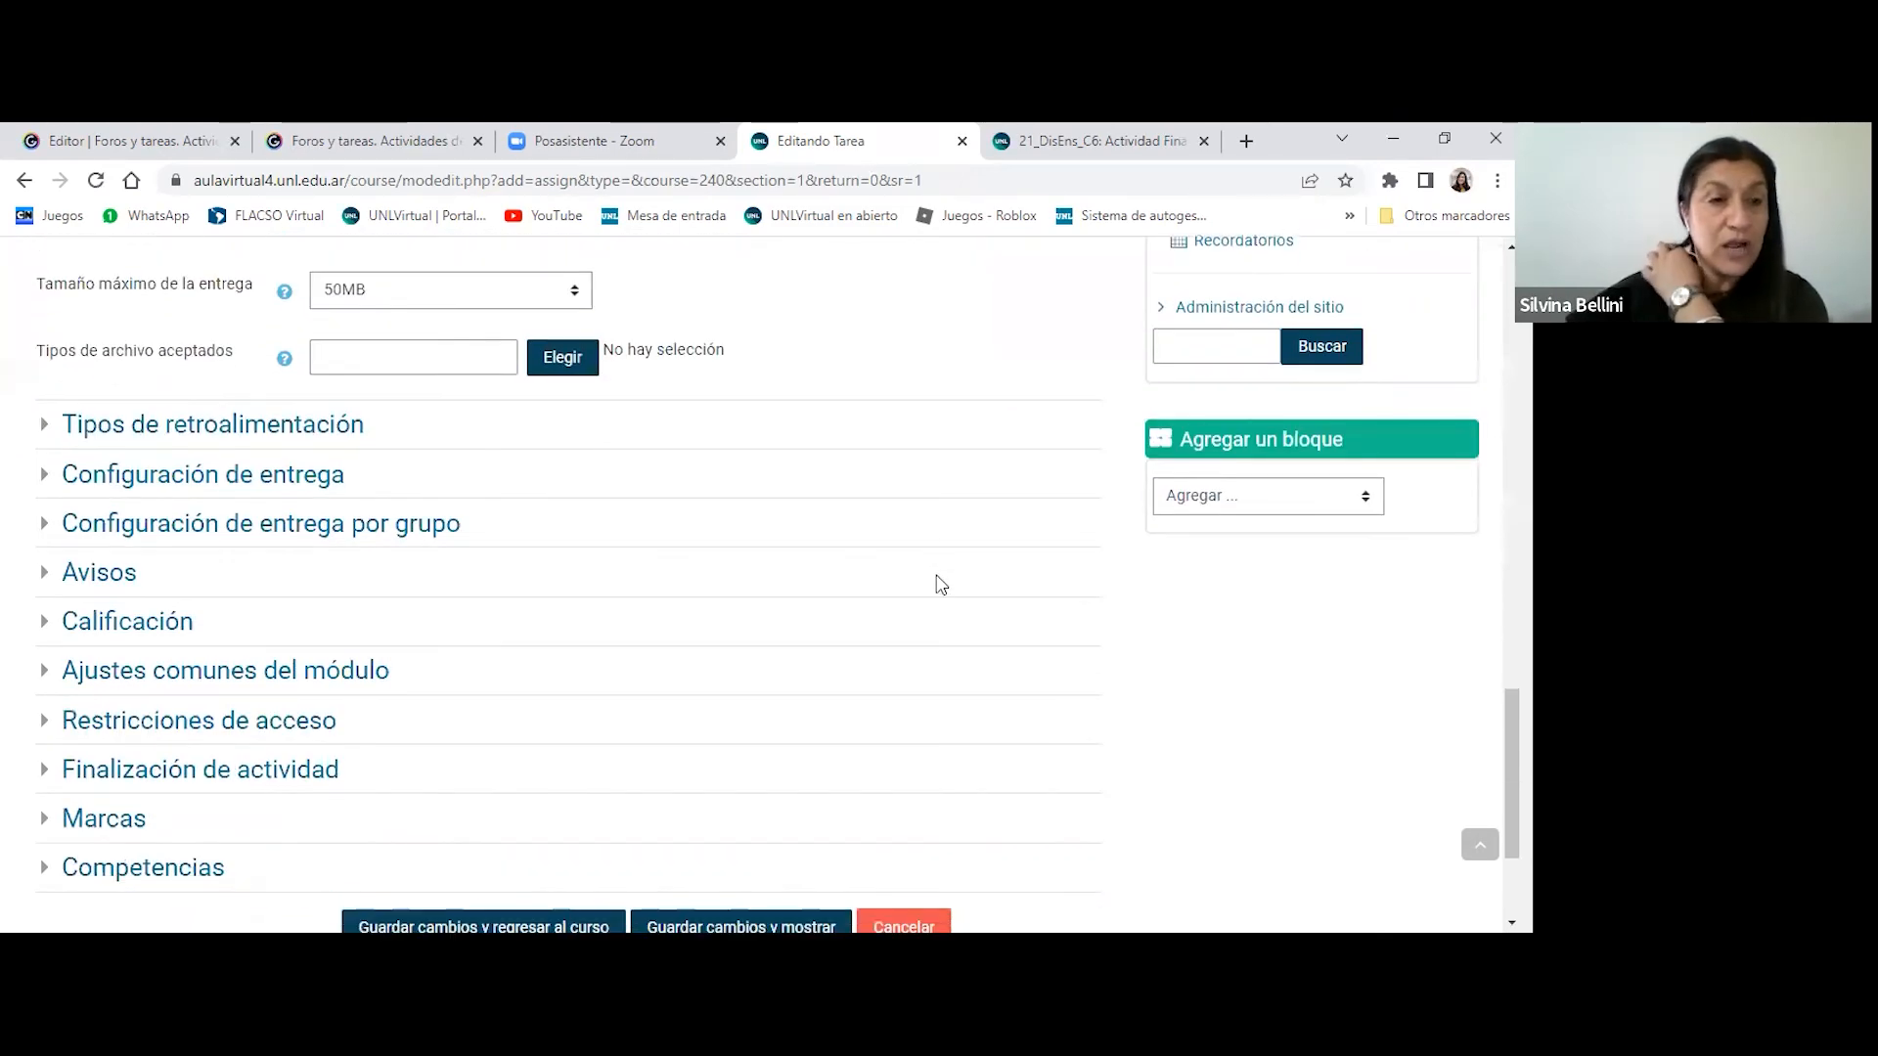
pyautogui.scroll(4, 941, 585)
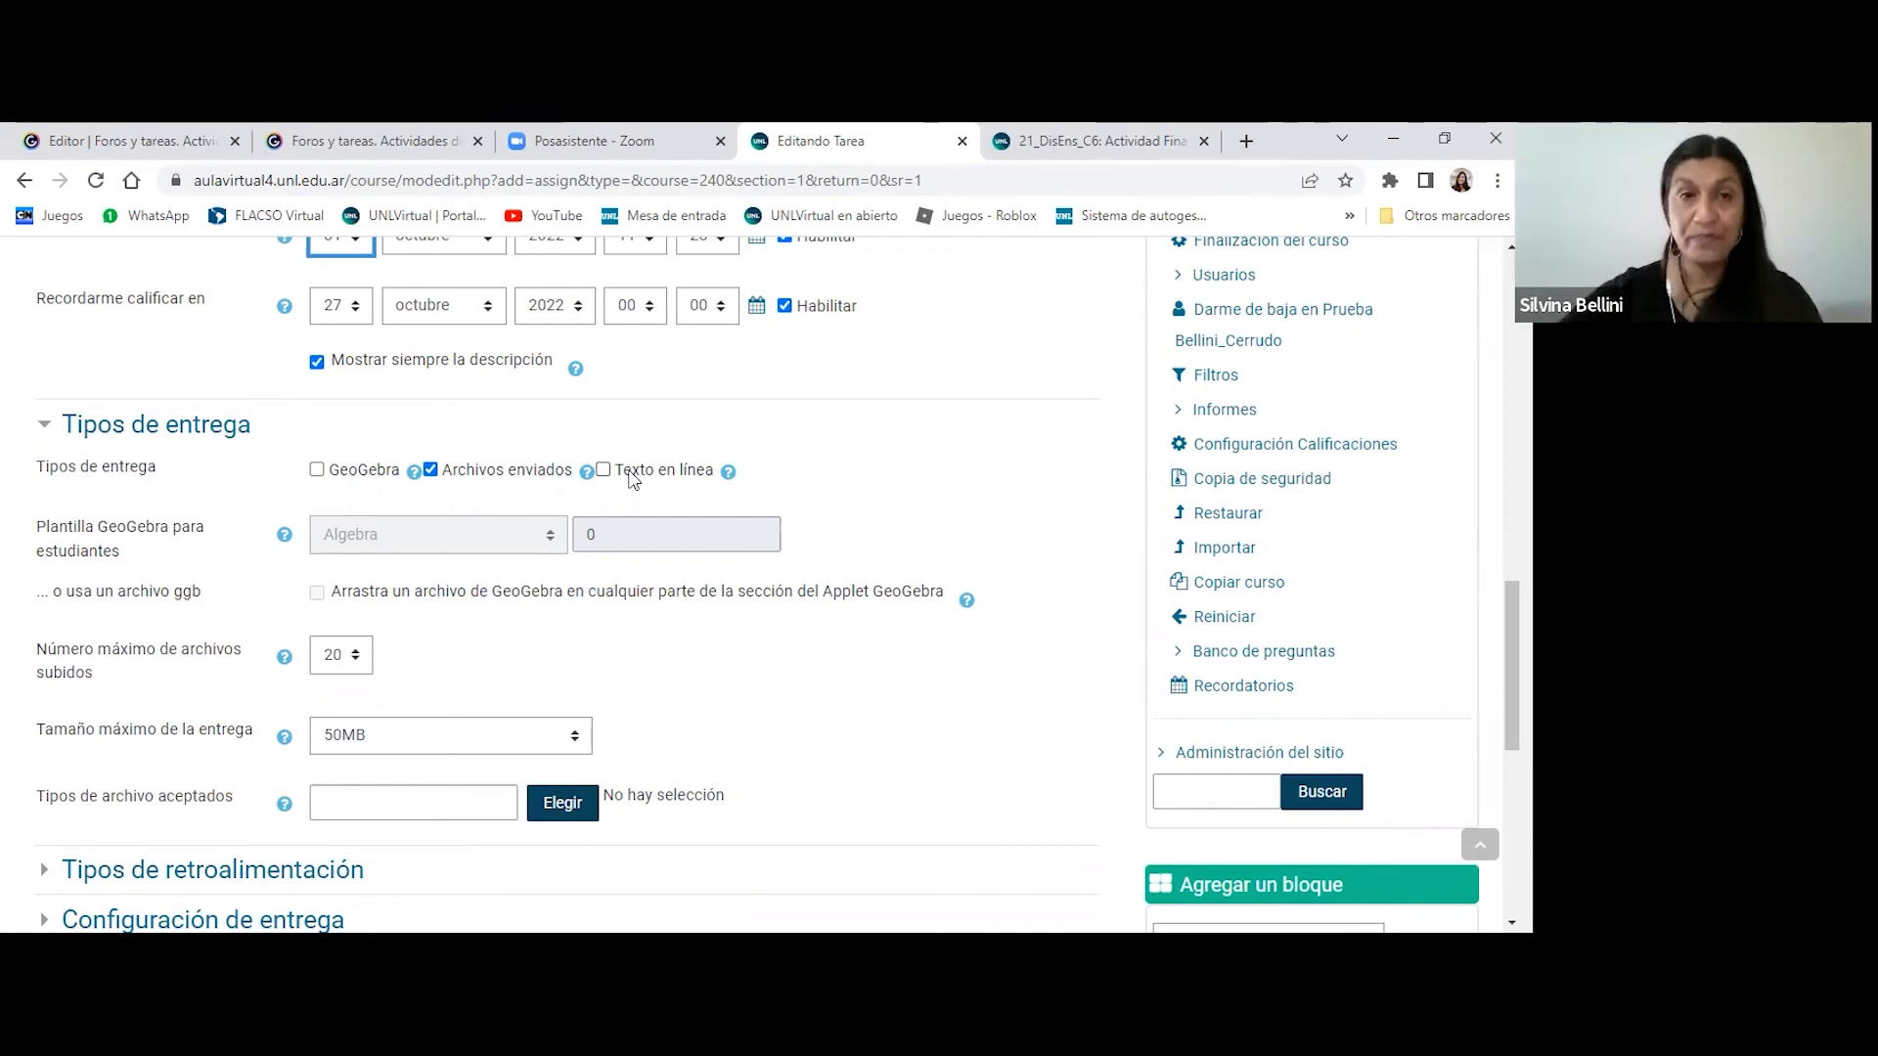
pyautogui.scroll(10, 630, 477)
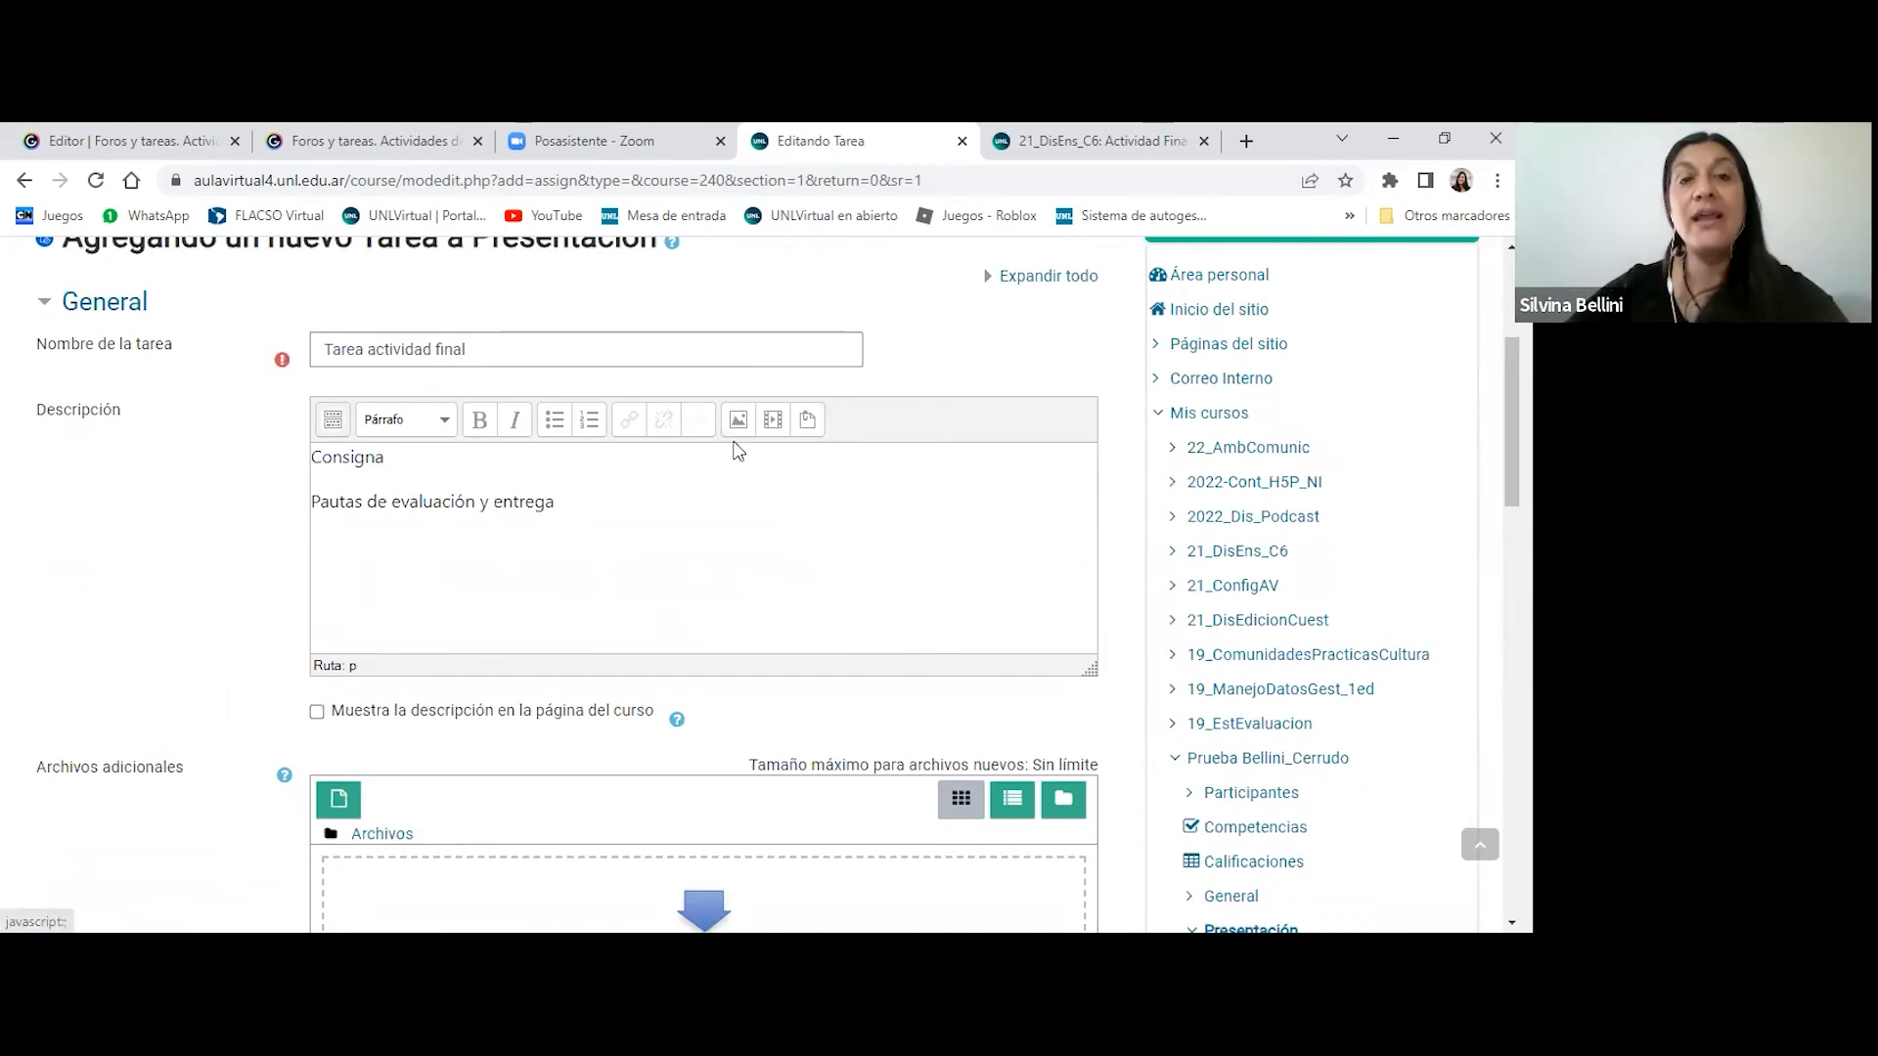
pyautogui.scroll(-2, 763, 438)
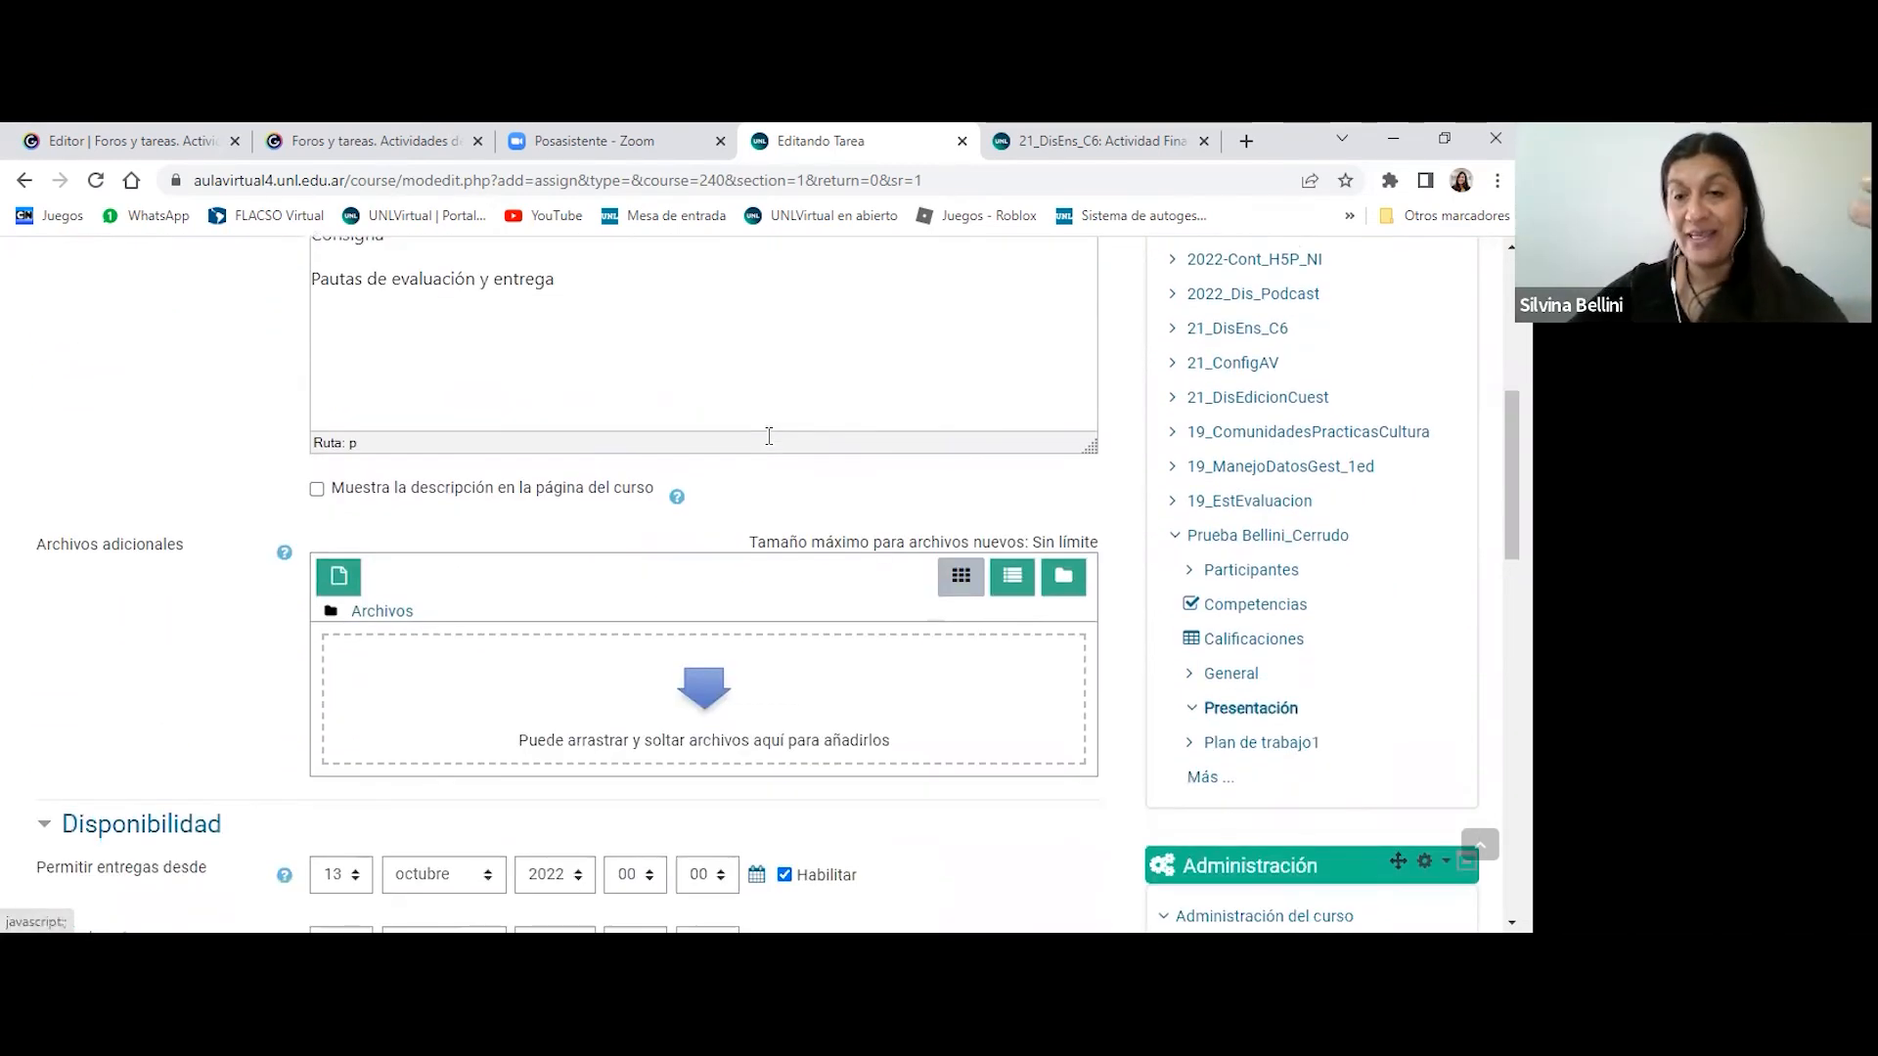
pyautogui.scroll(-2, 767, 436)
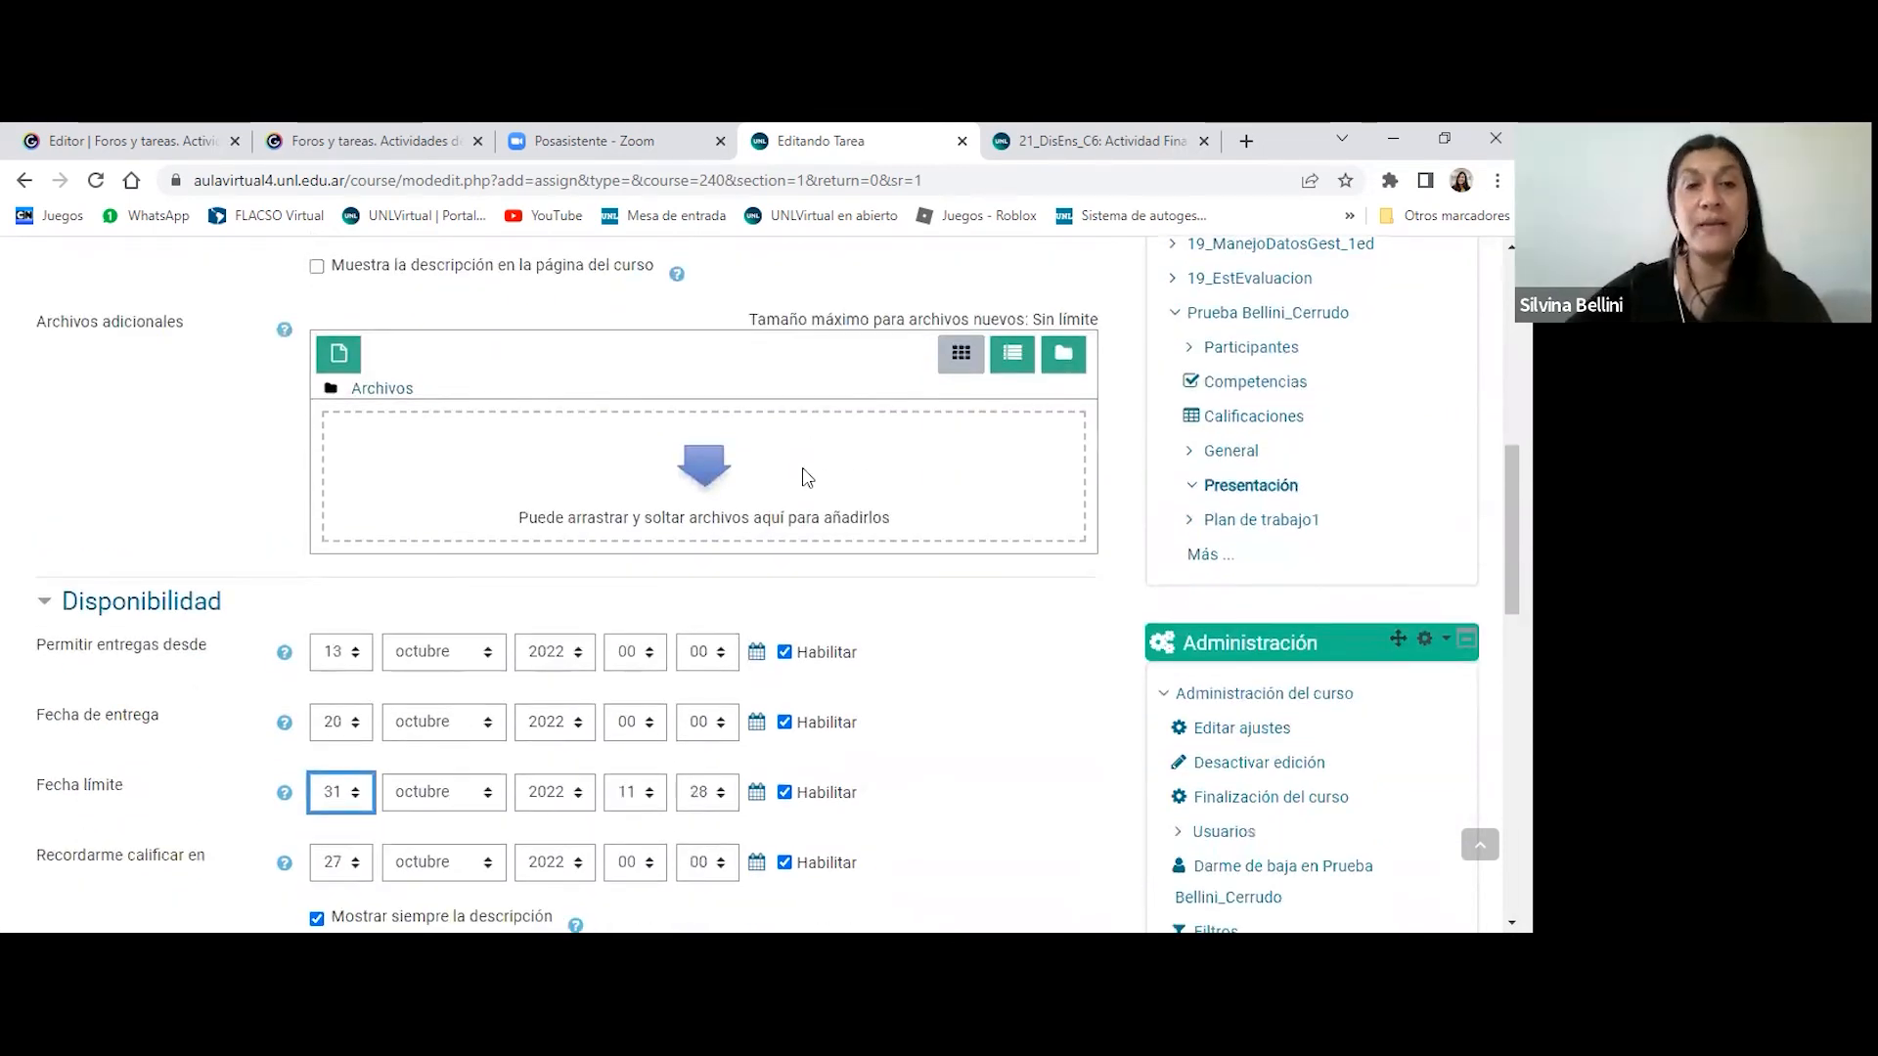
pyautogui.scroll(-3, 587, 478)
pyautogui.scroll(-2, 514, 479)
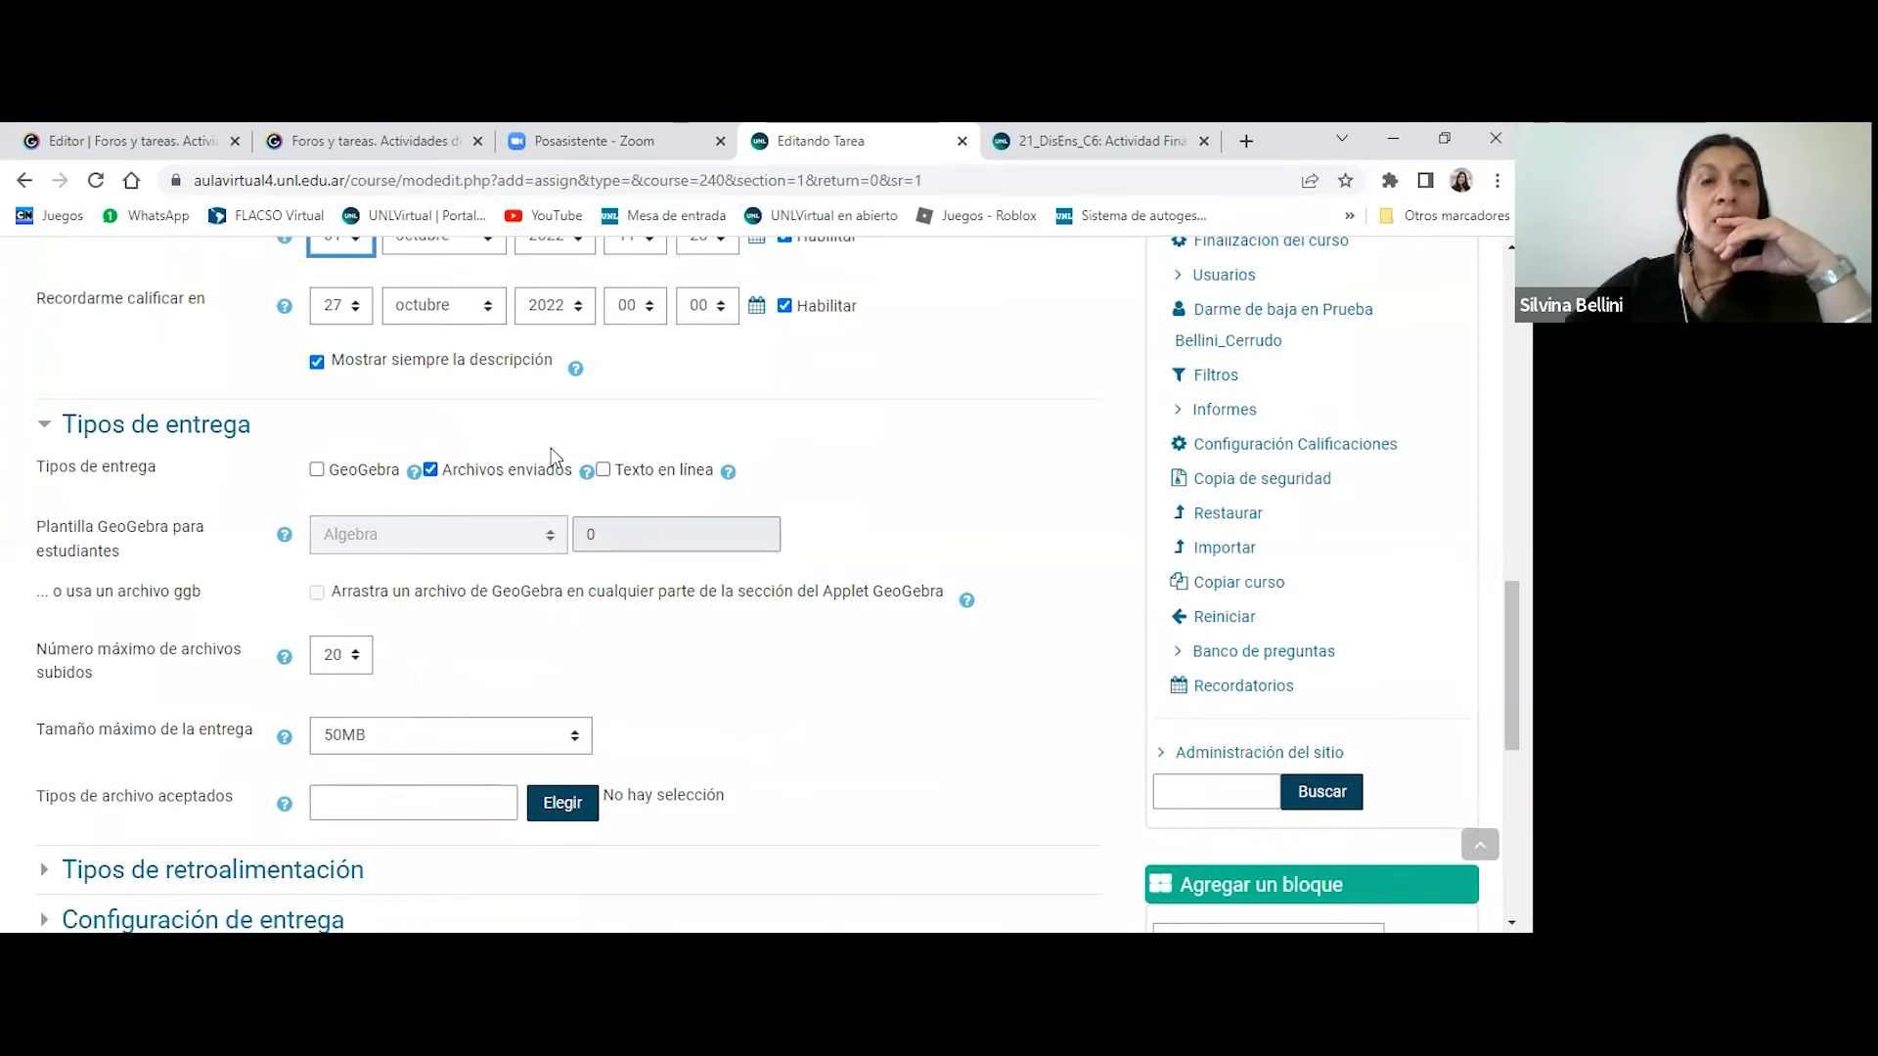
# - Try Texto en línea and GeoGebra as submission types, clear all types, and enable only Archivos enviados again
pyautogui.click(642, 471)
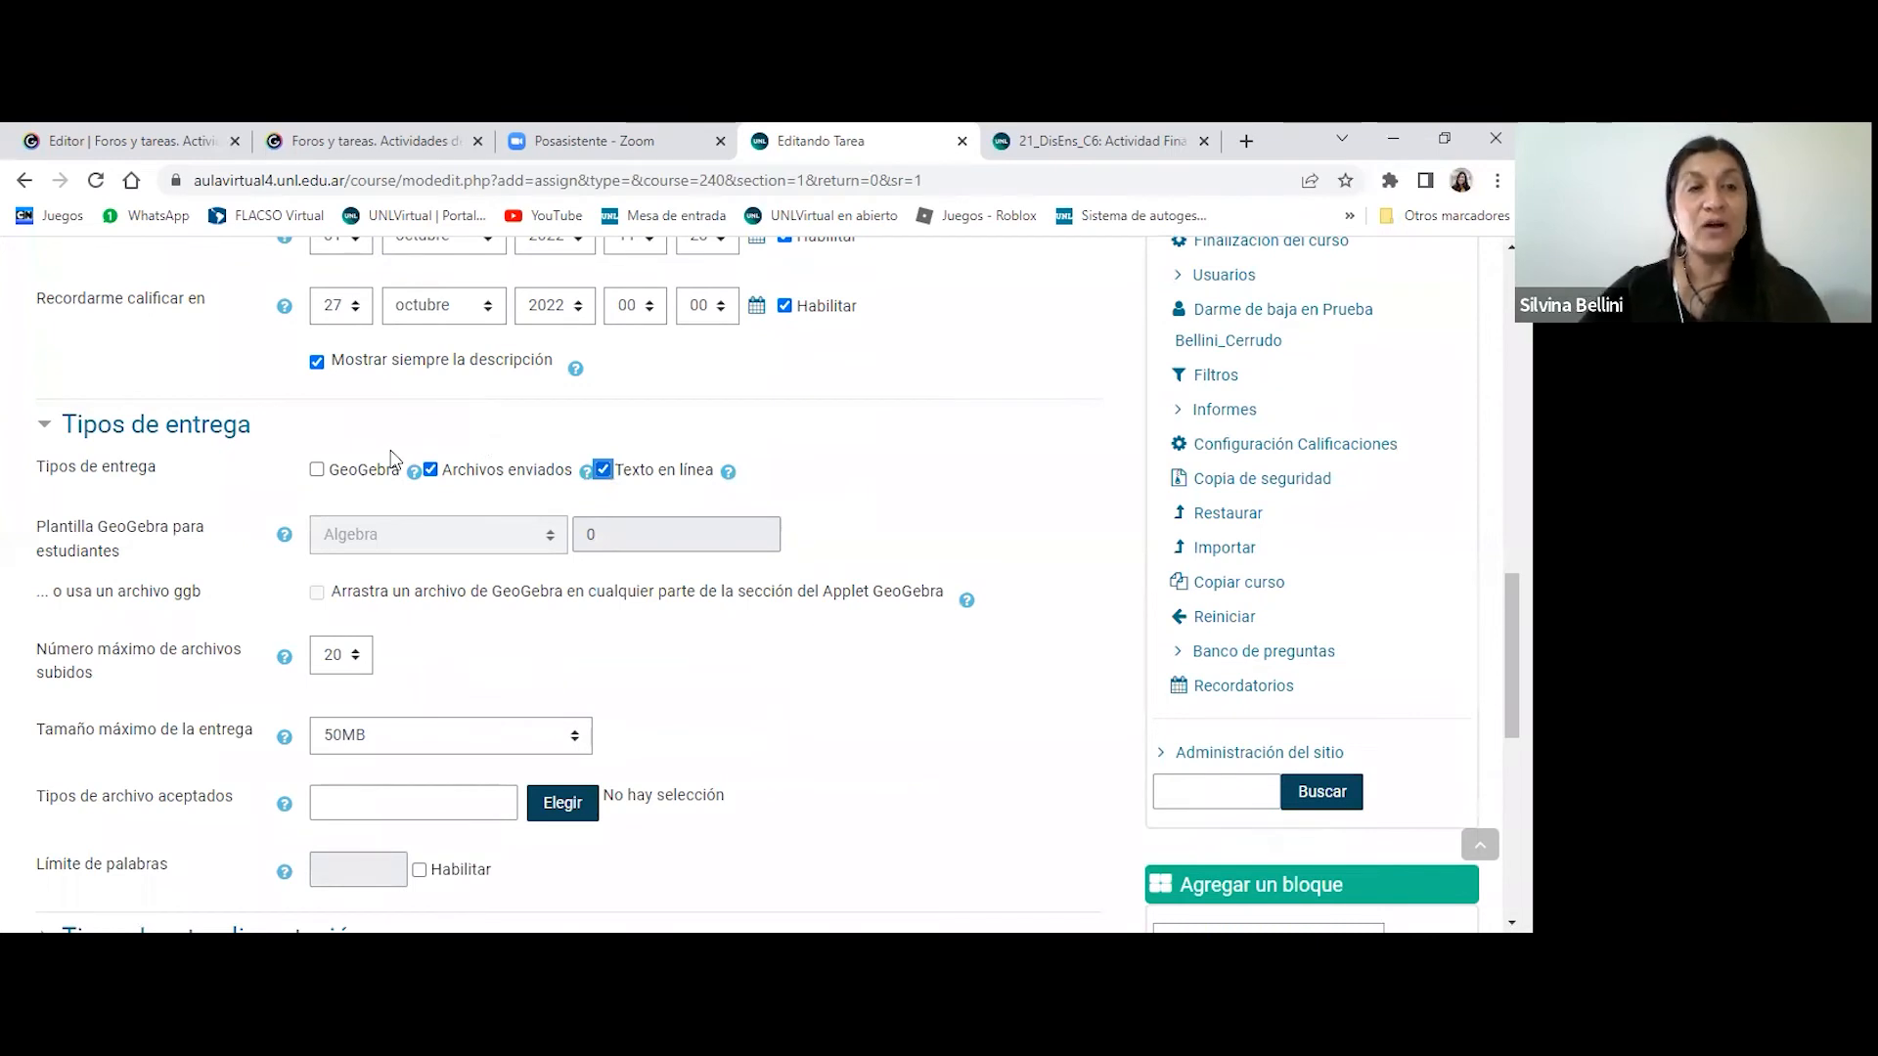
pyautogui.click(365, 472)
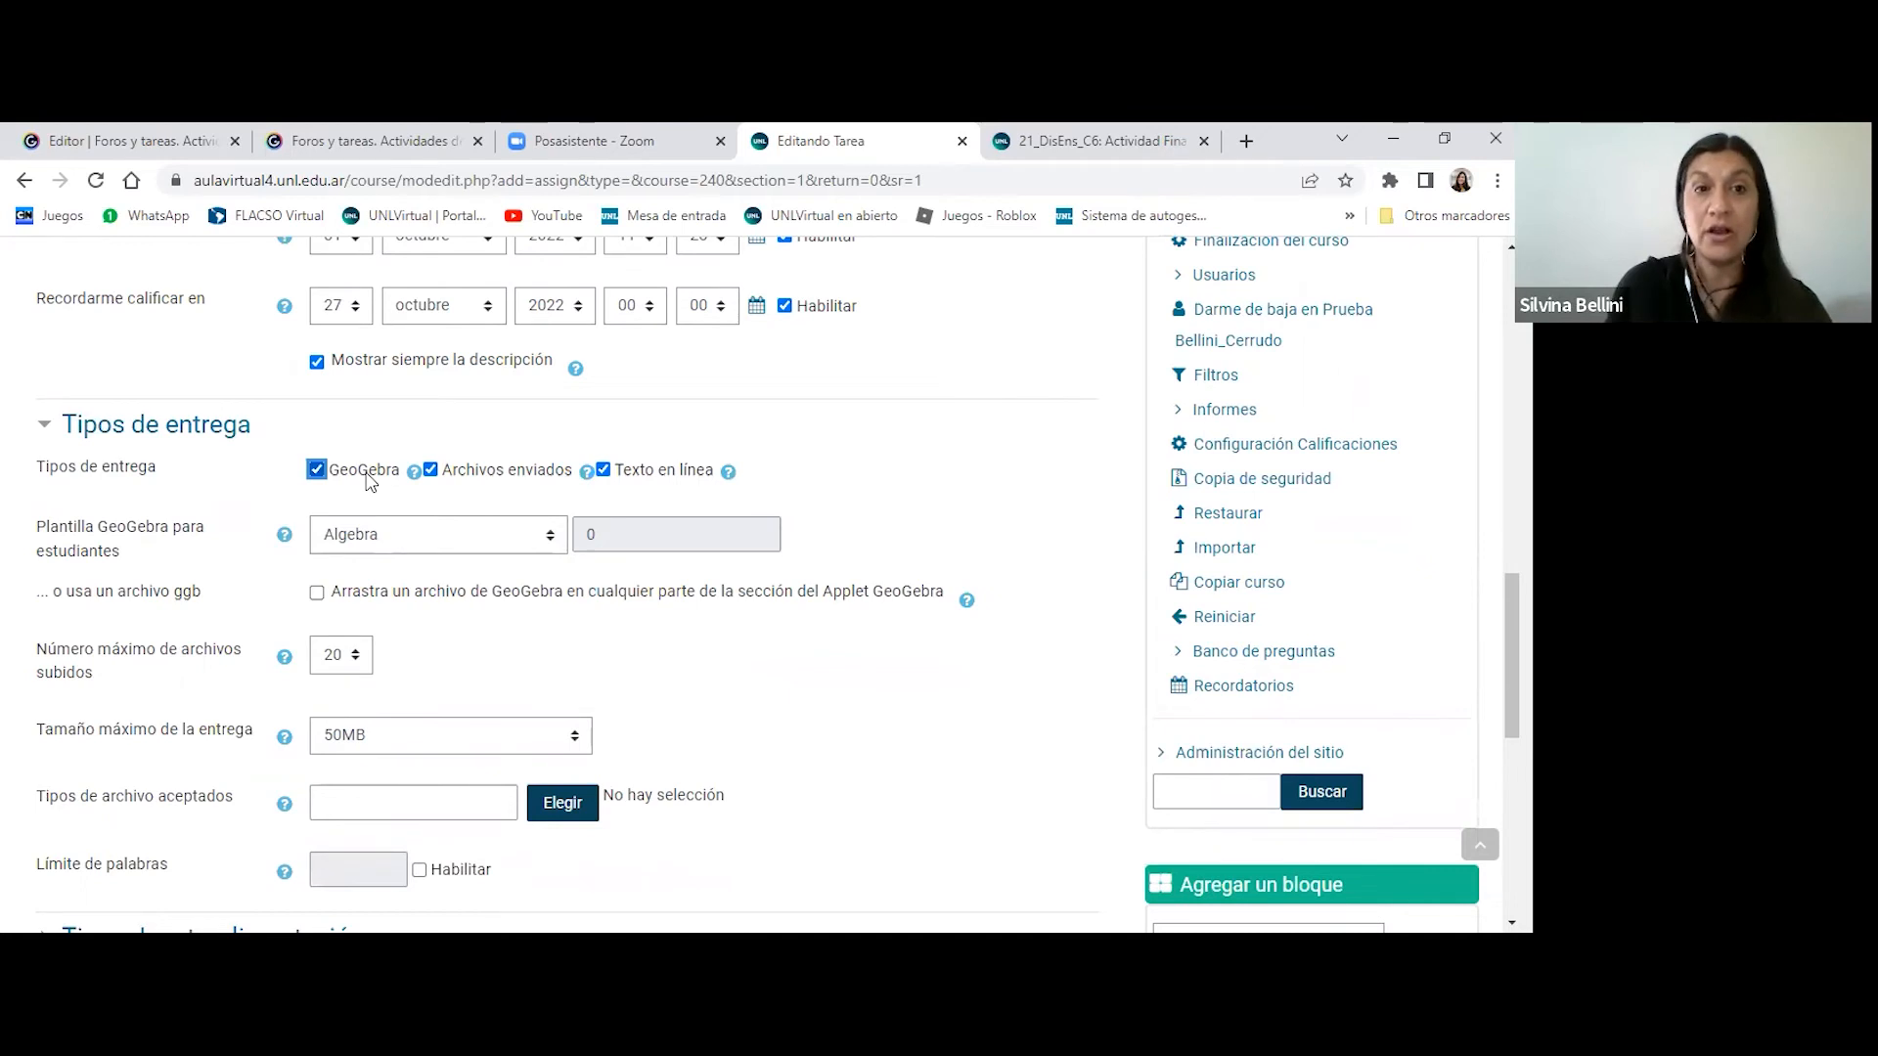
pyautogui.click(316, 469)
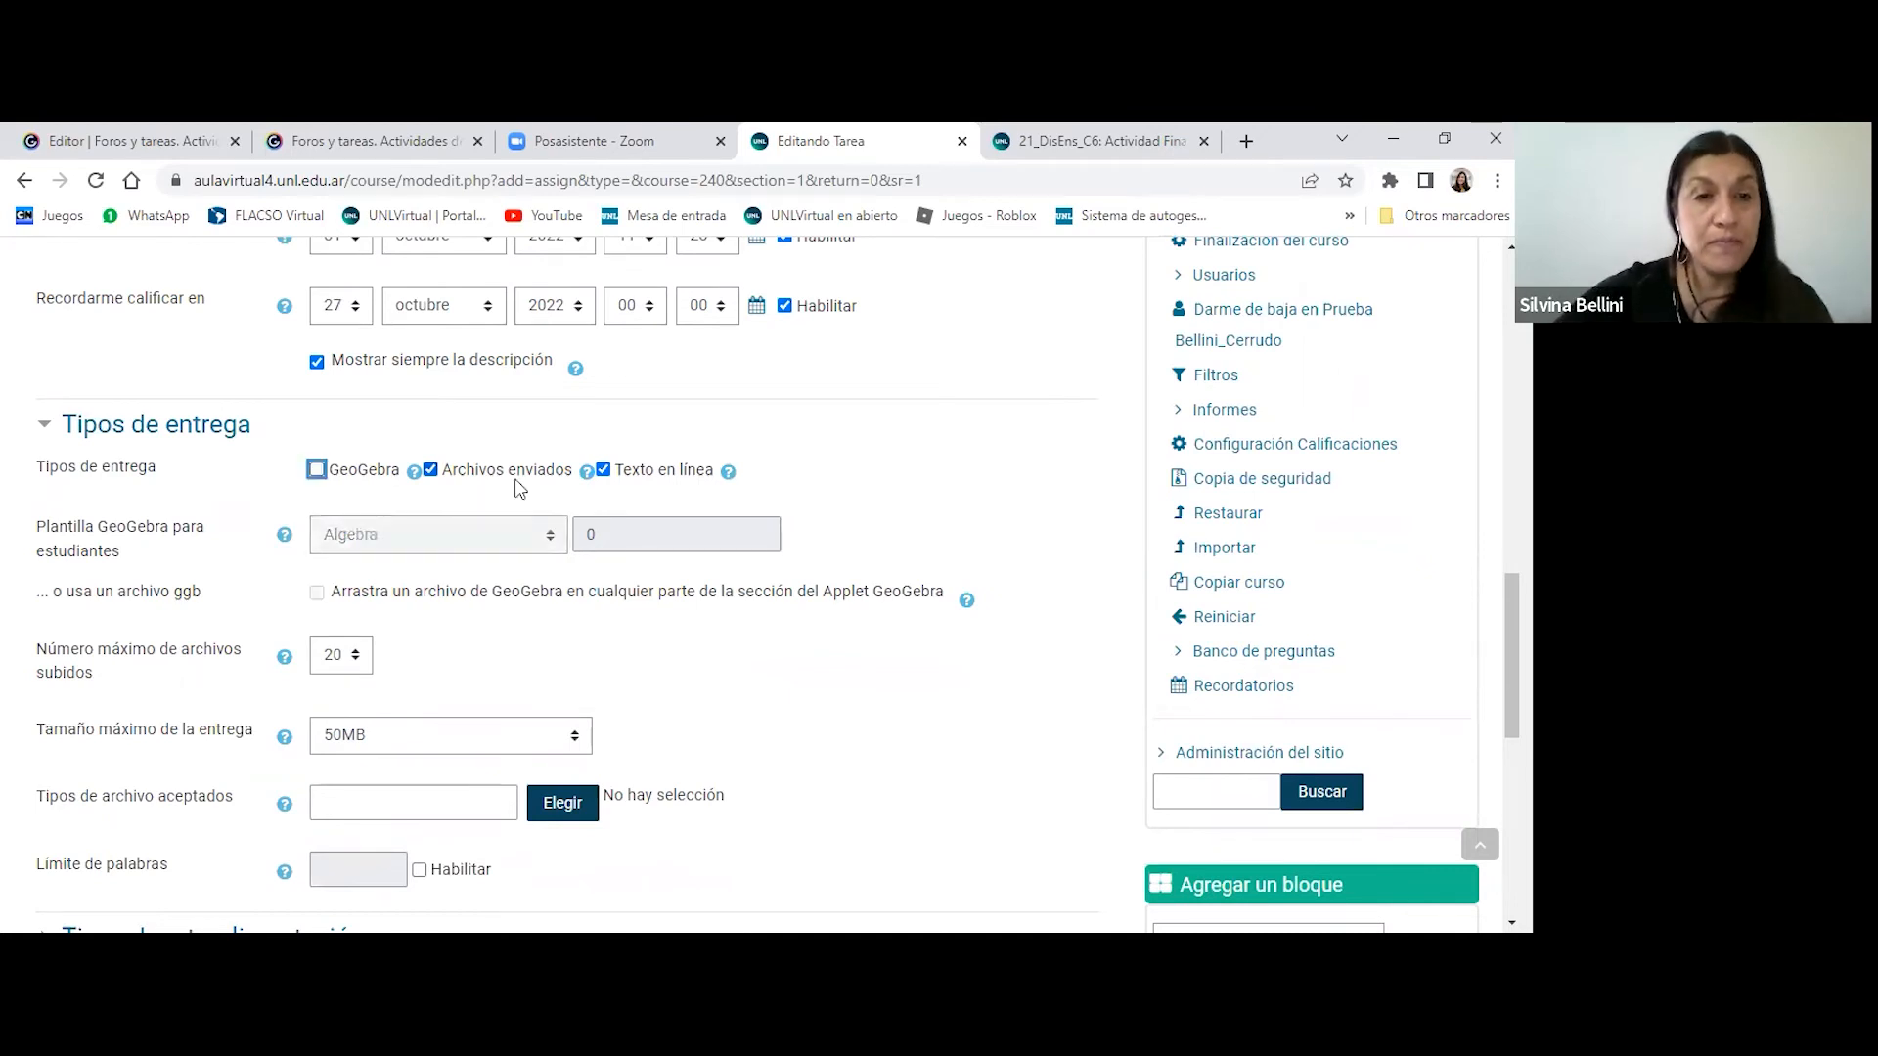
pyautogui.click(430, 470)
pyautogui.click(603, 470)
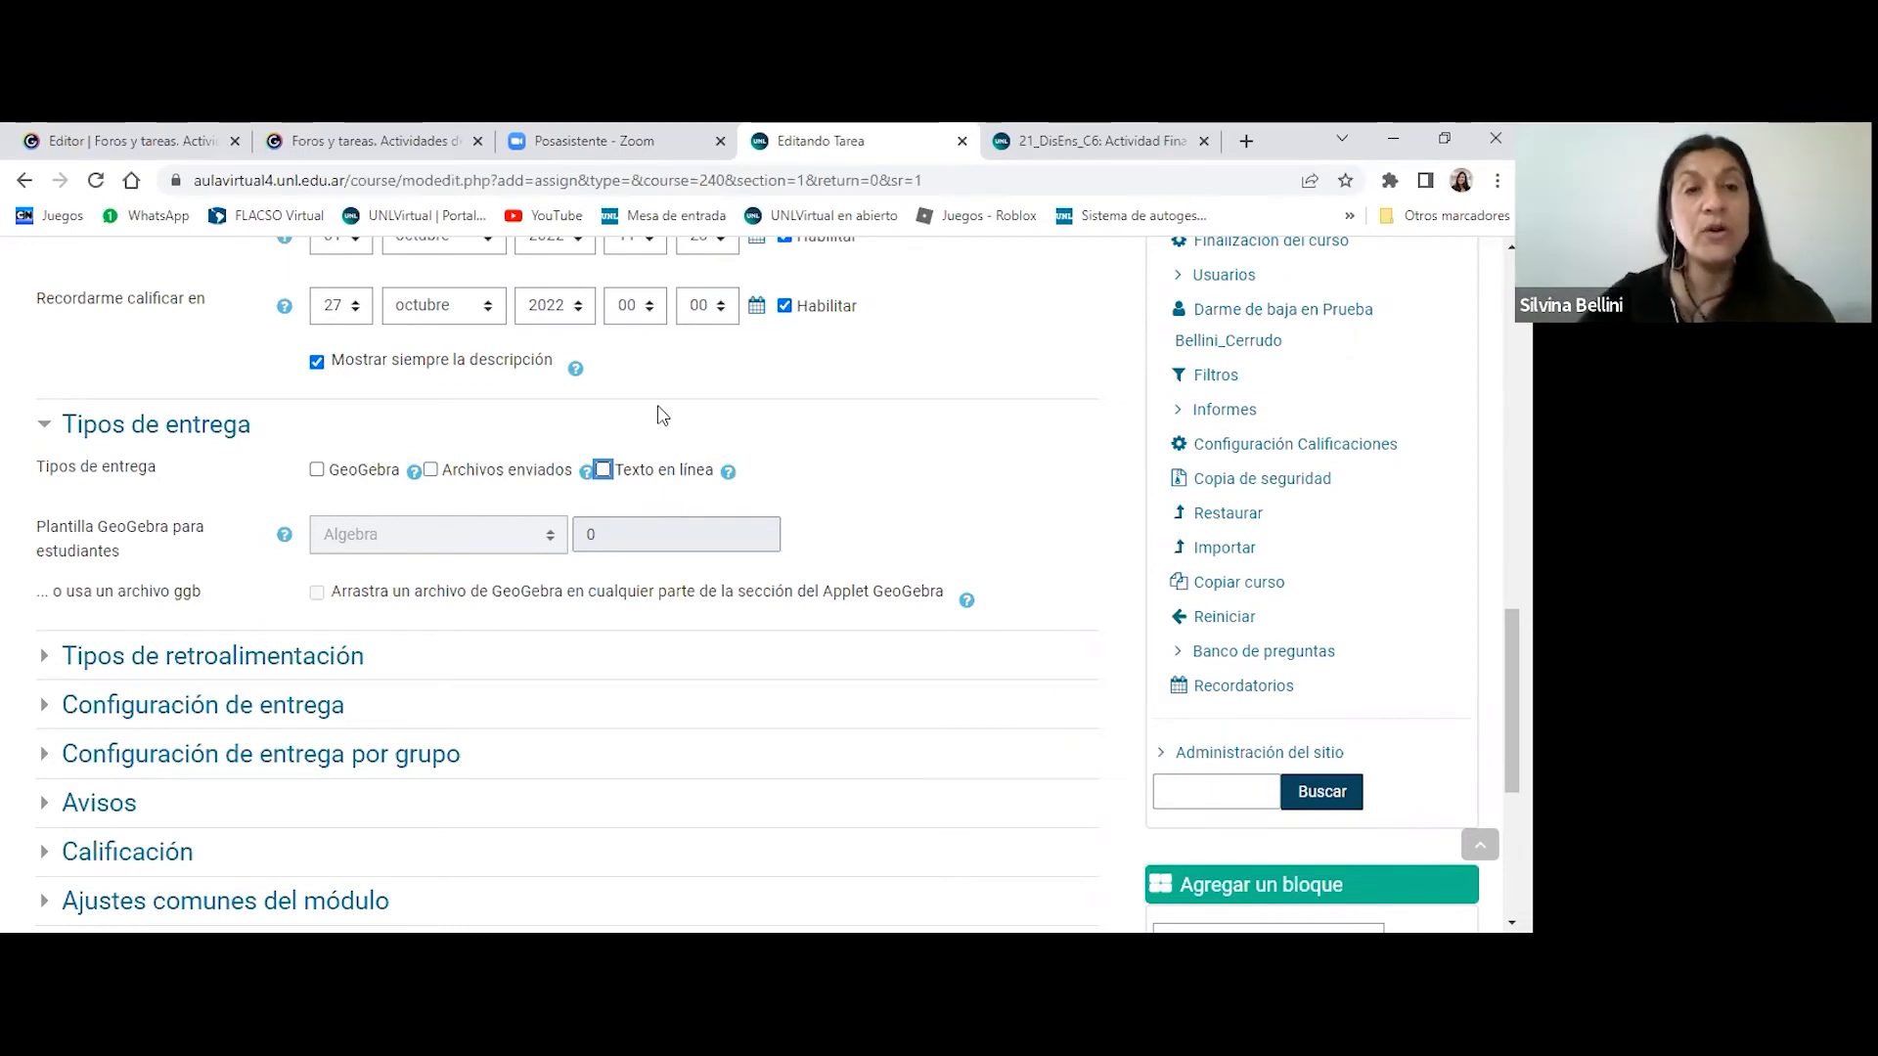
pyautogui.click(508, 473)
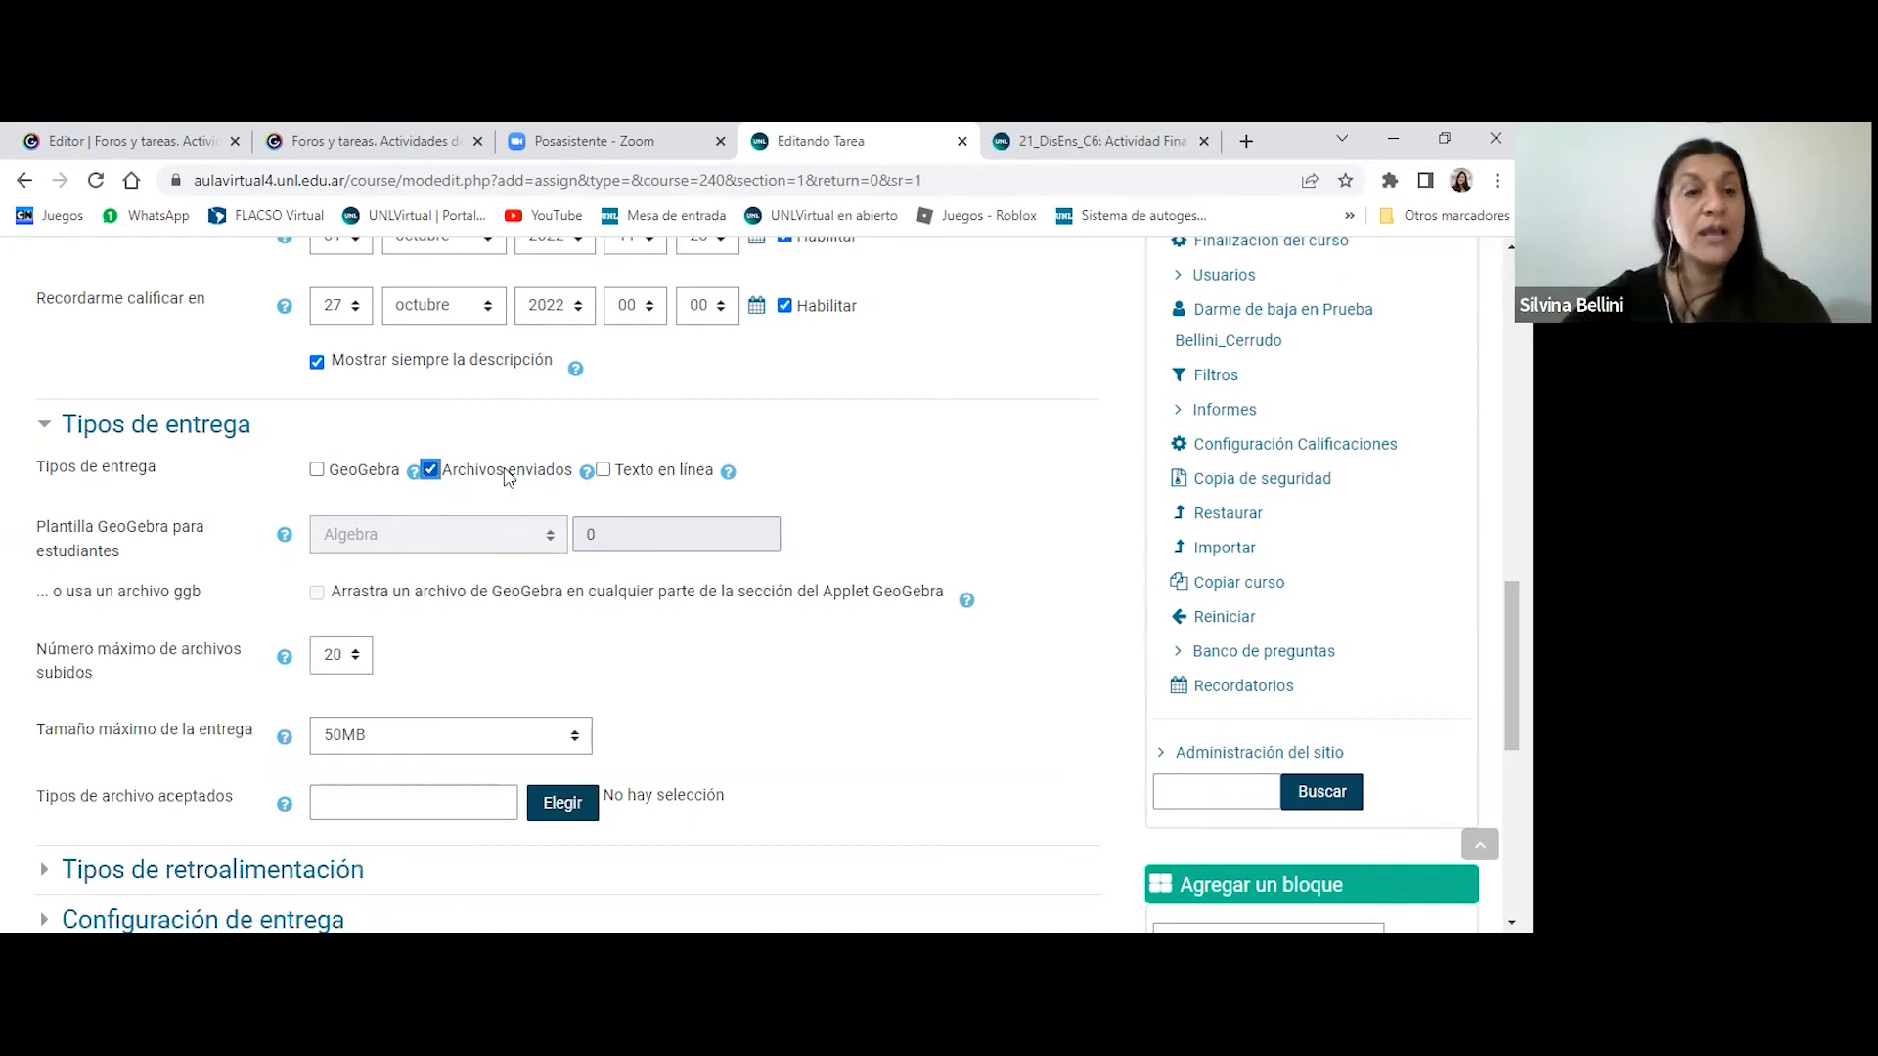
# - Set the maximum number of uploaded files for the submission to 2
pyautogui.scroll(-2, 508, 477)
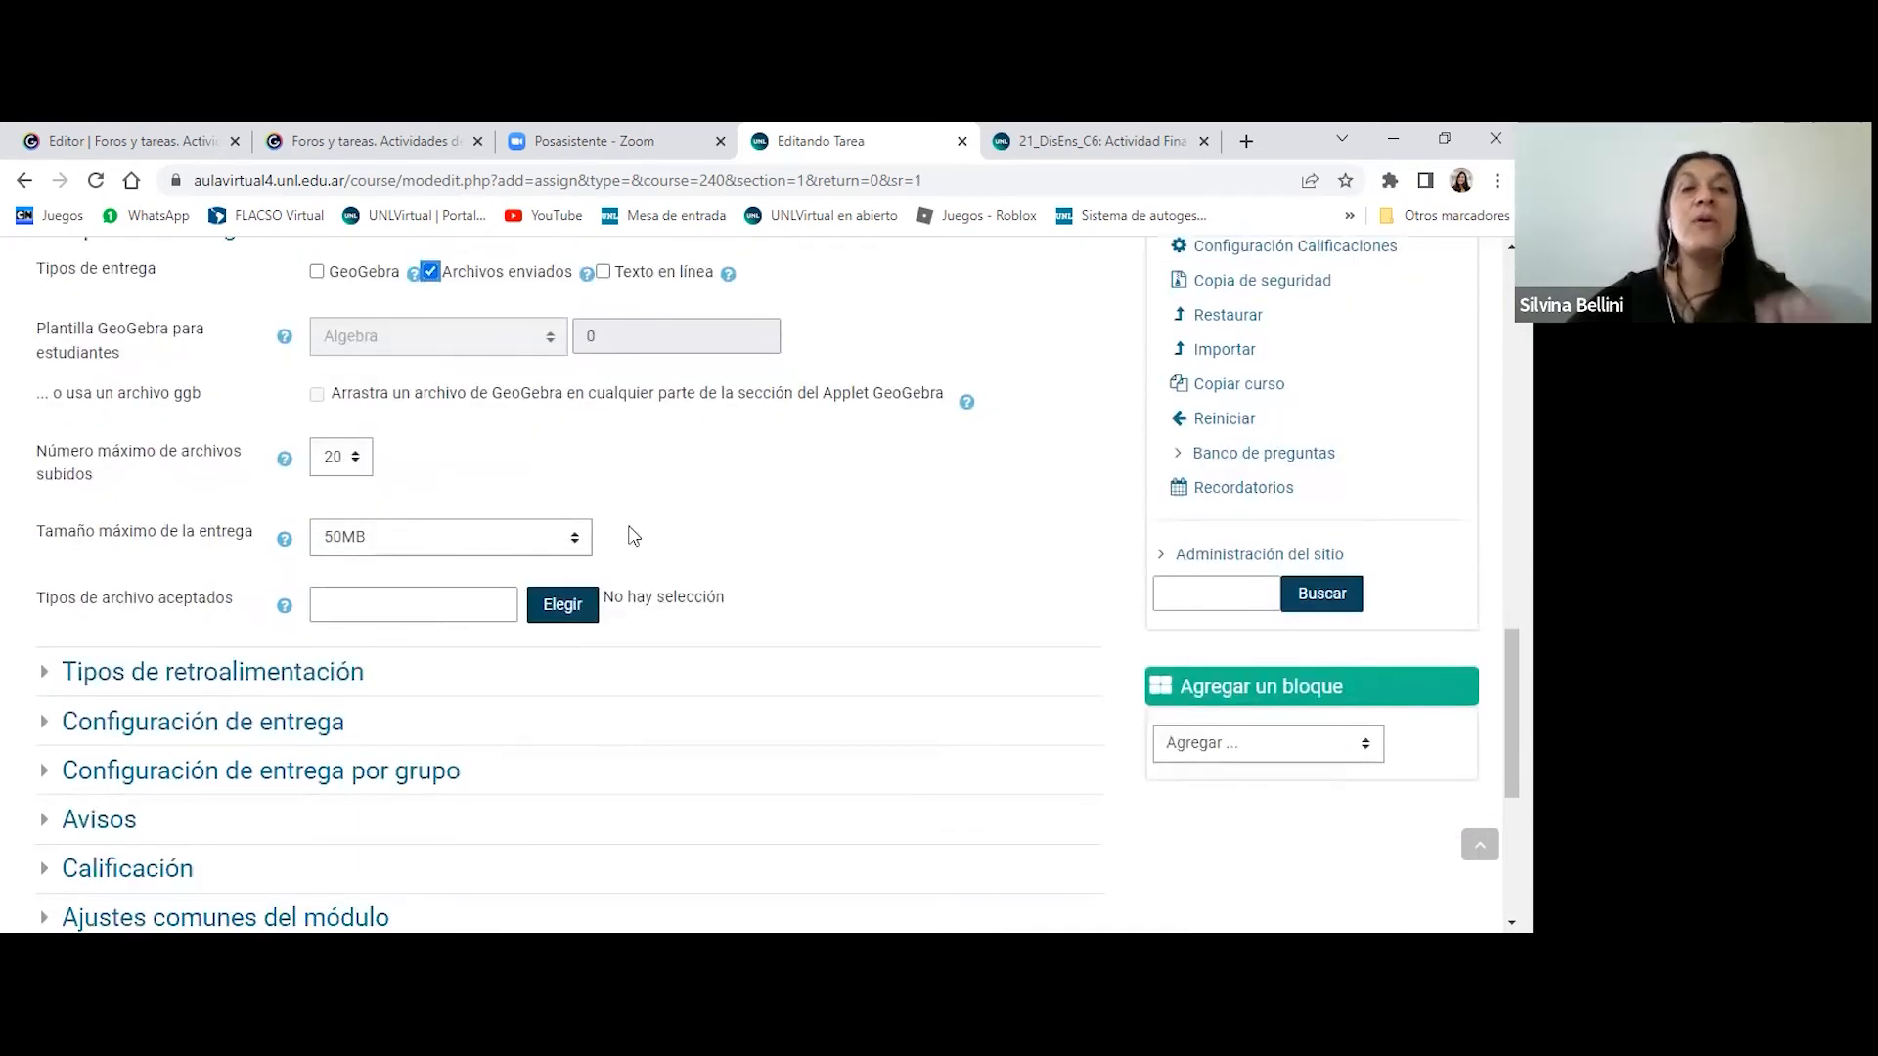
pyautogui.scroll(-1, 724, 620)
pyautogui.scroll(1, 809, 674)
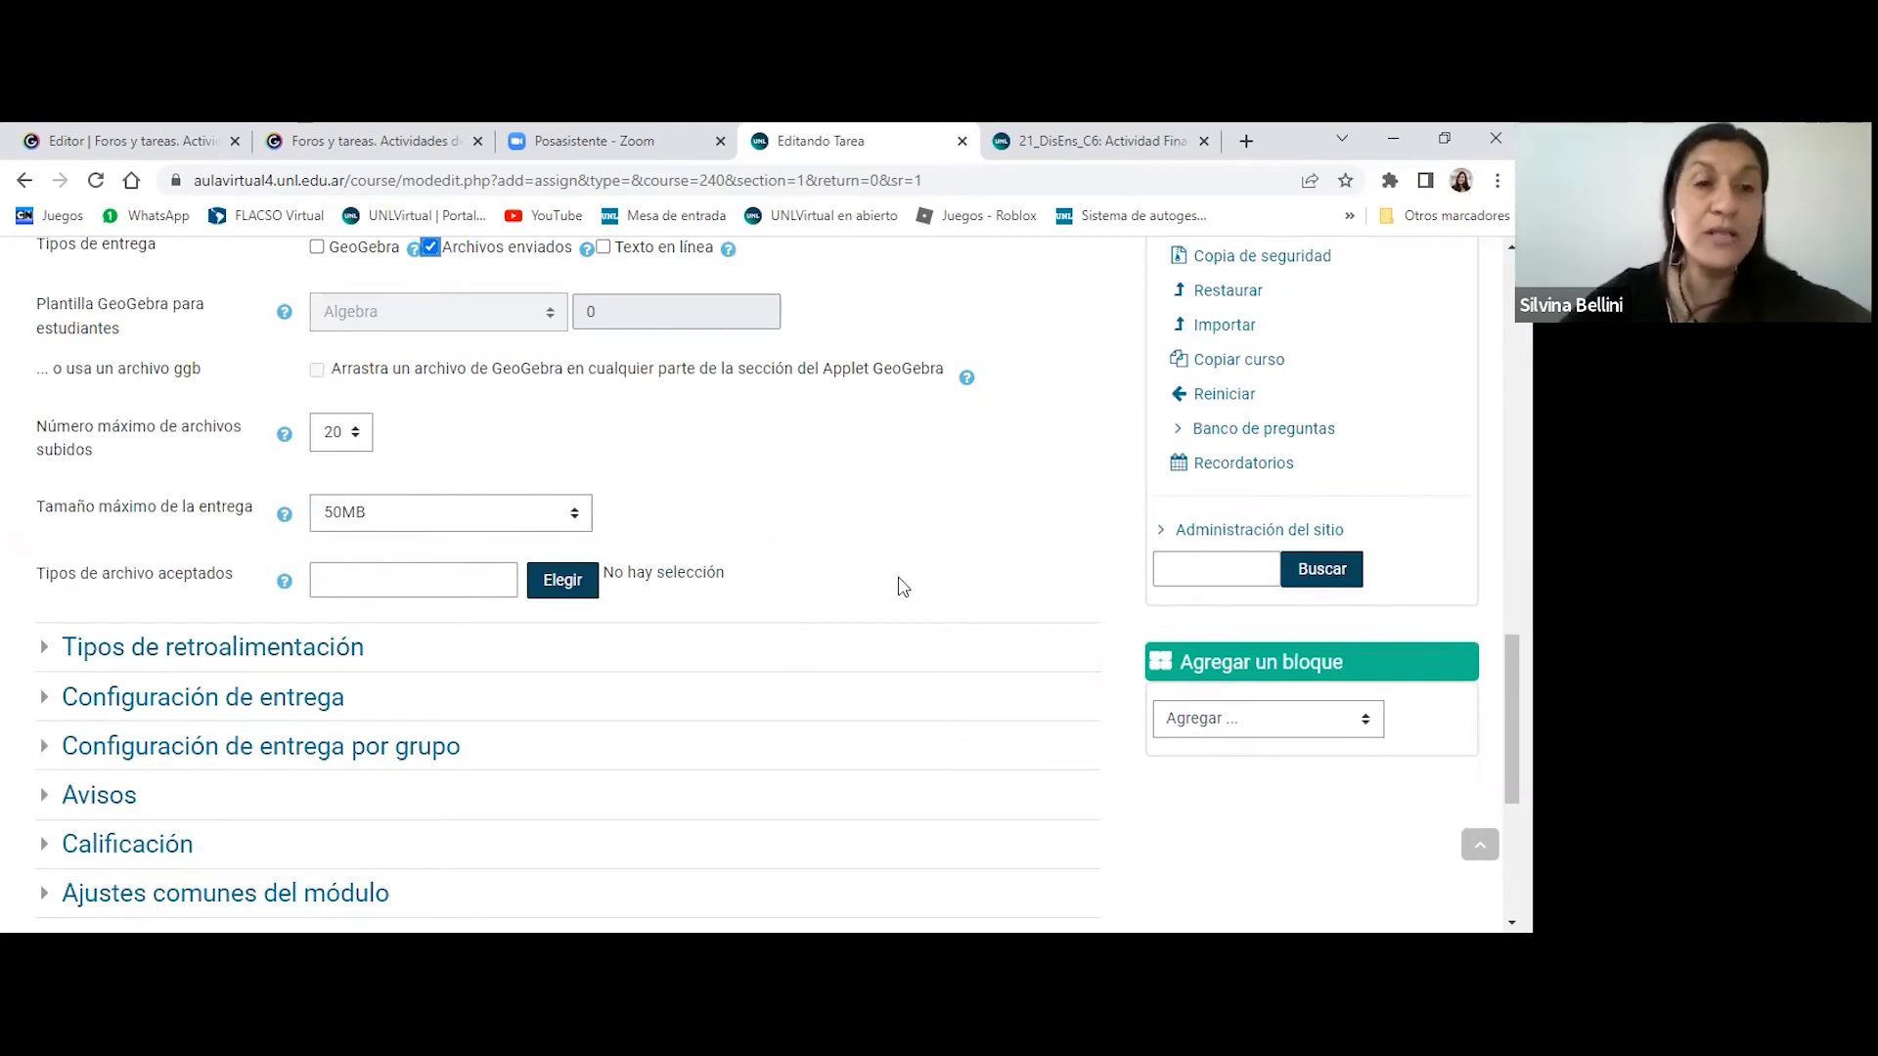
pyautogui.click(360, 435)
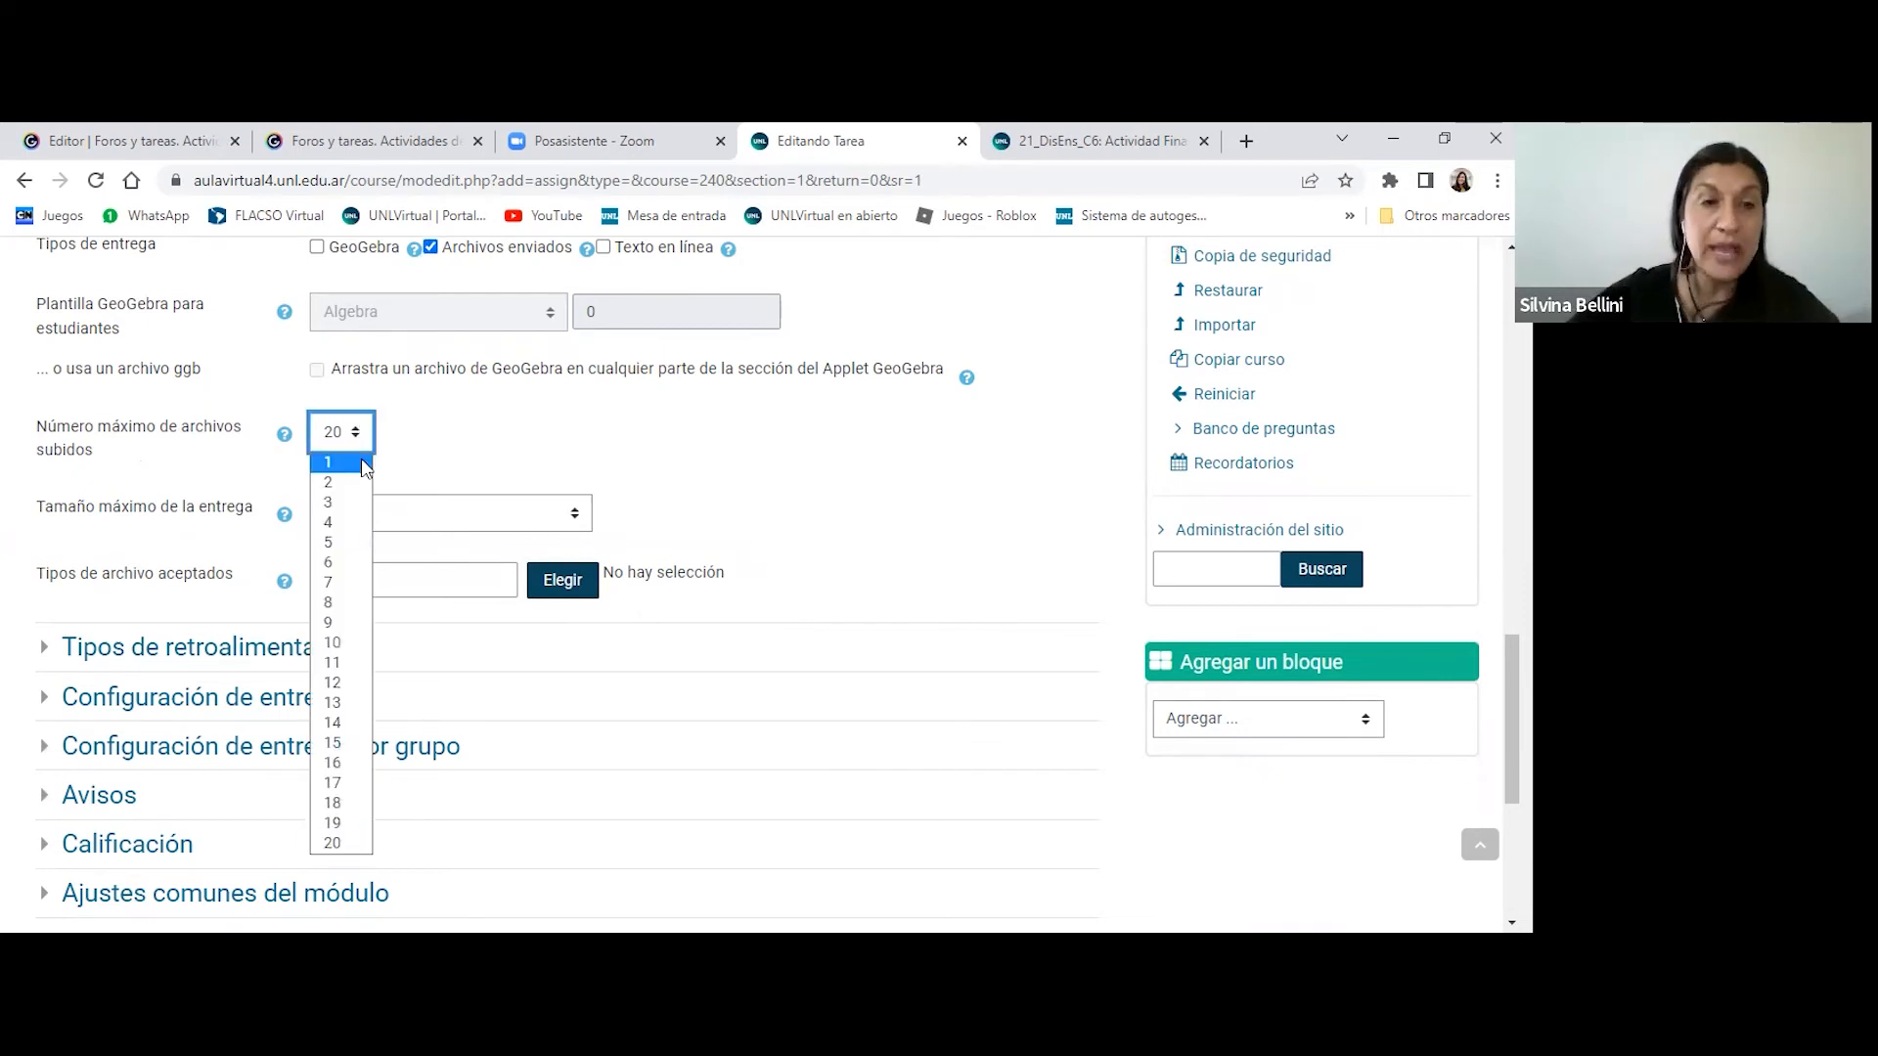
pyautogui.click(349, 482)
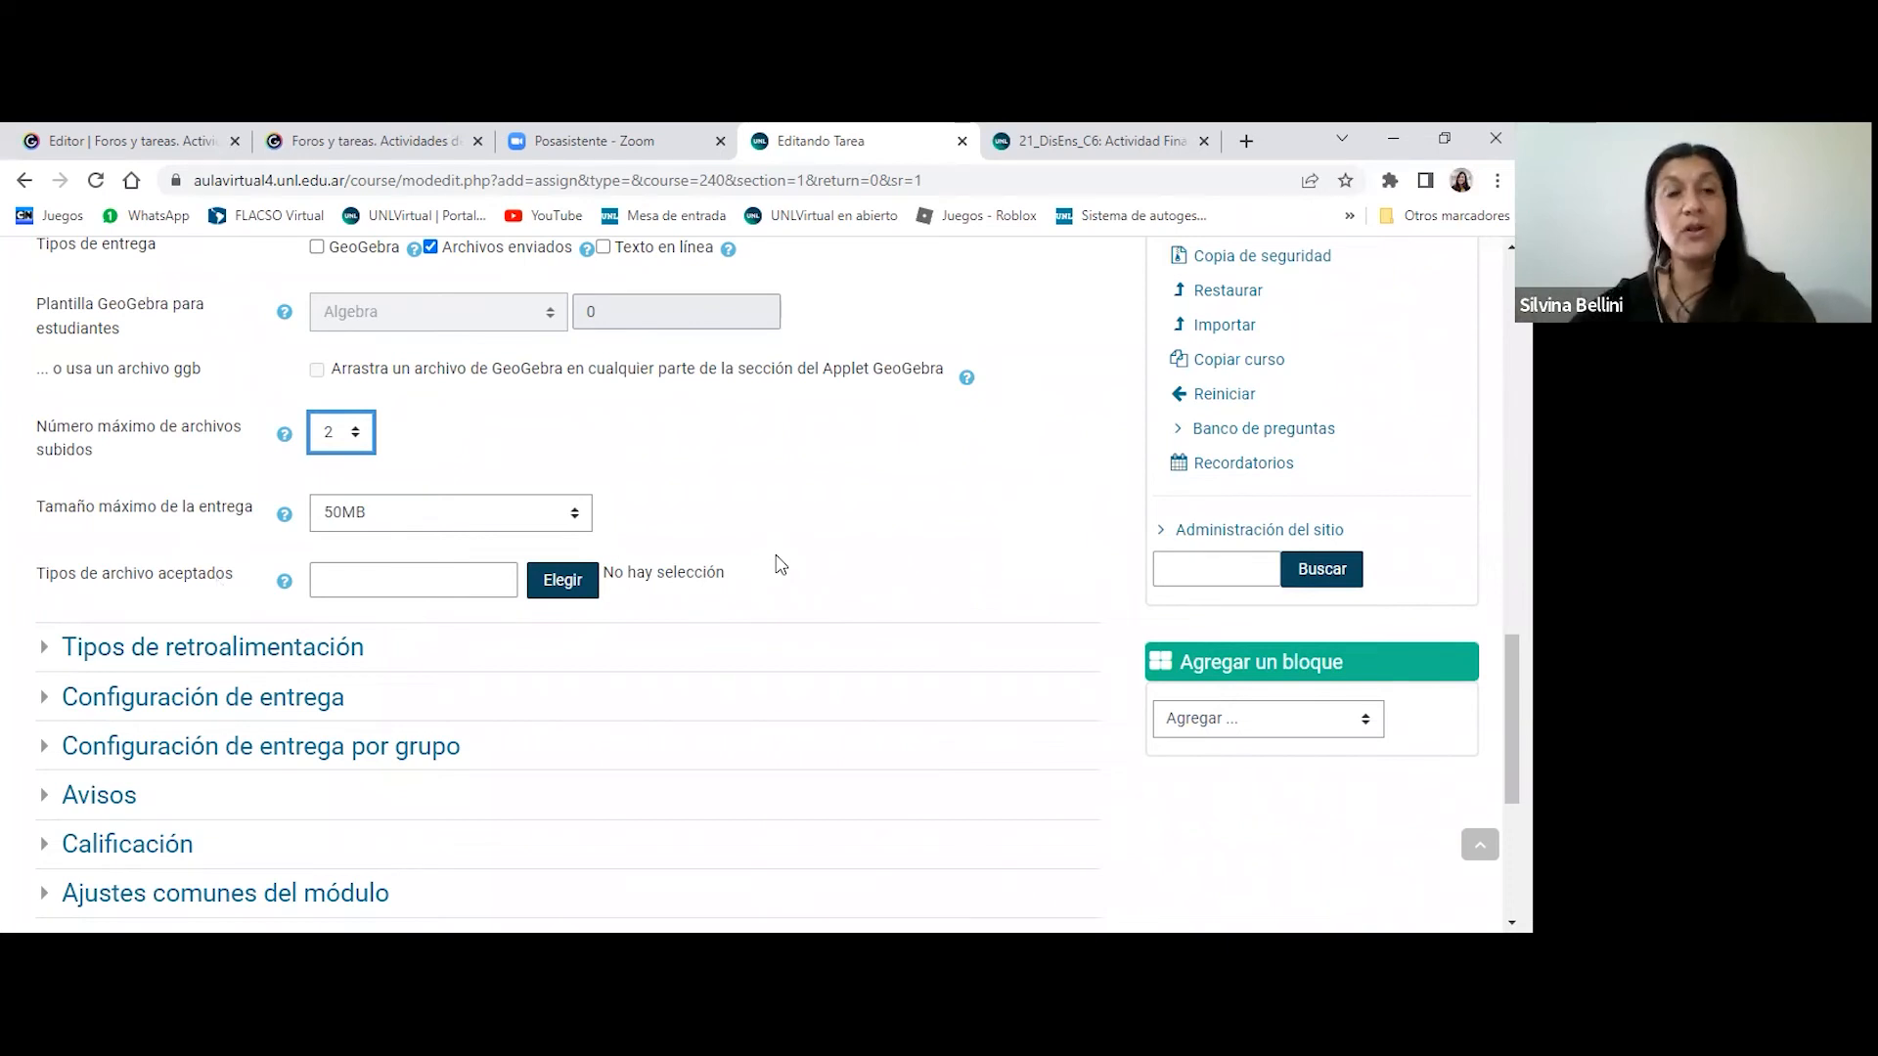
# - Examine the selectable file categories for Tipos de archivo aceptados, from audio to Otros archivos, and close the list without choosing any
pyautogui.click(572, 582)
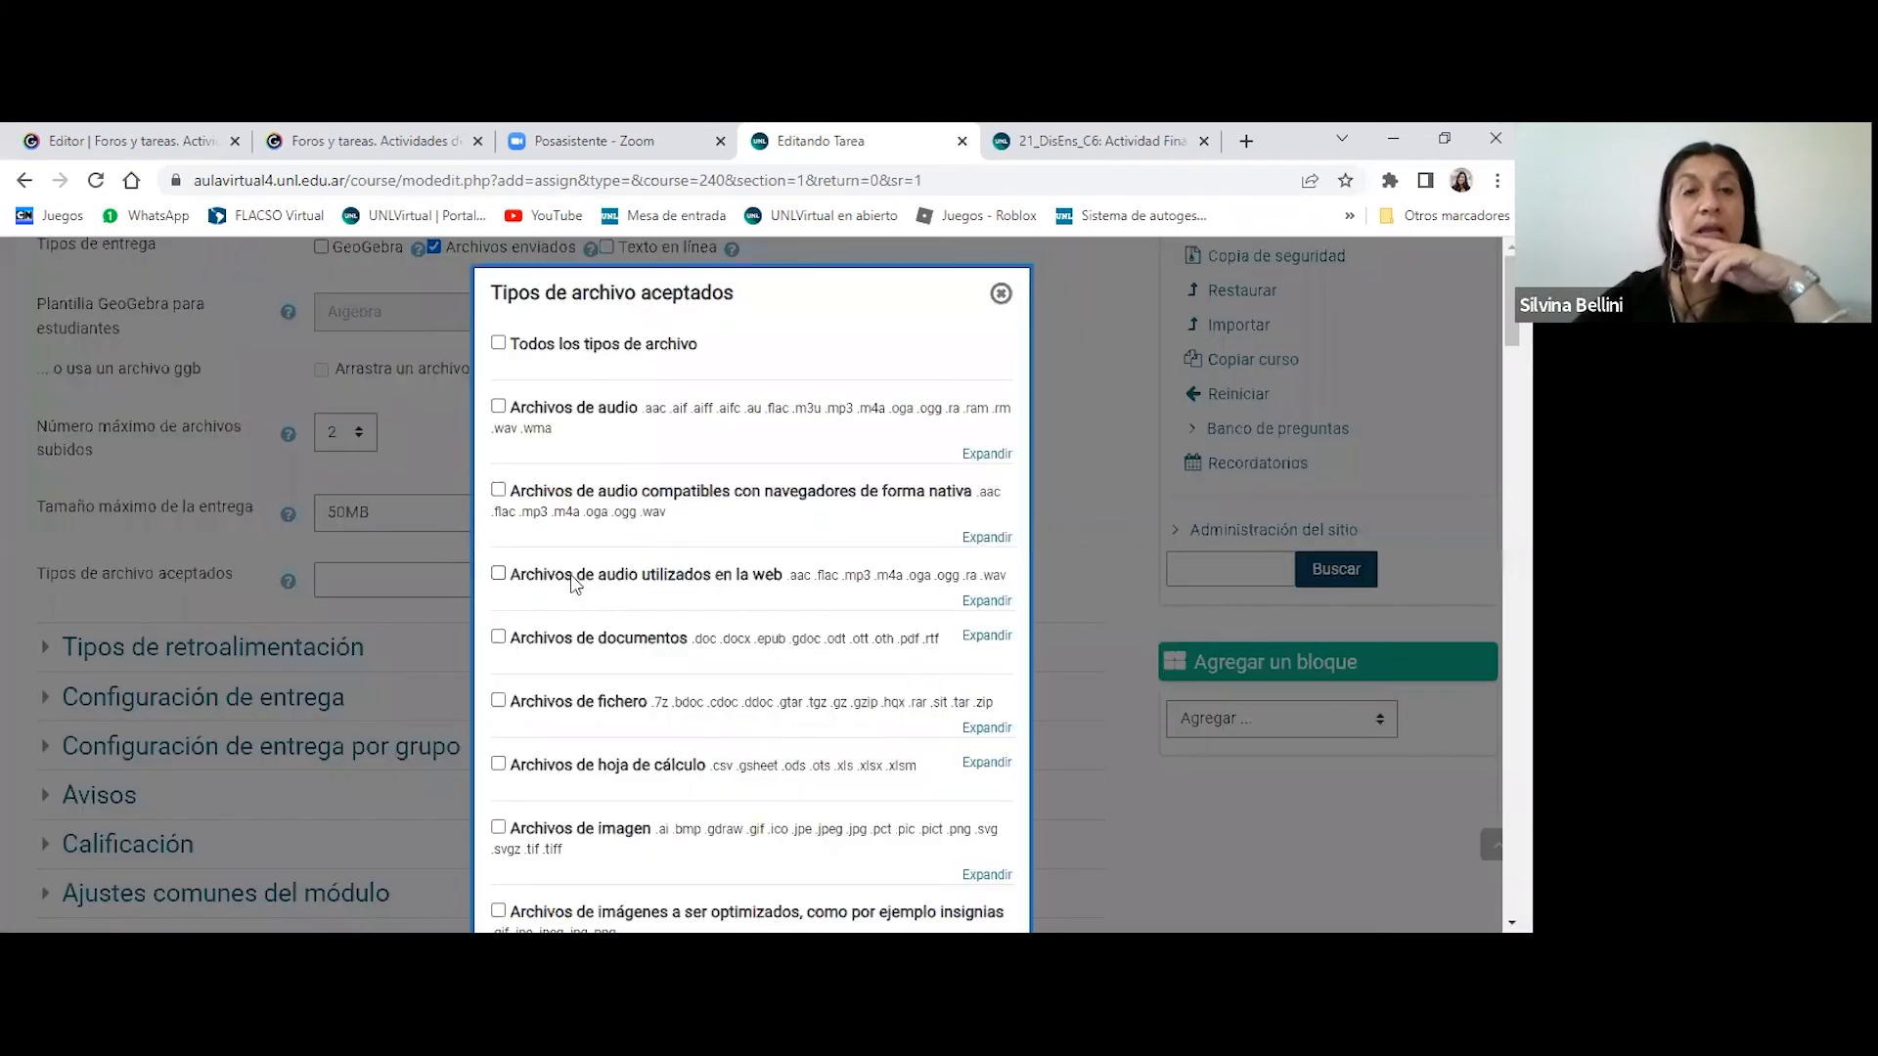
pyautogui.scroll(-3, 674, 533)
pyautogui.scroll(-6, 673, 525)
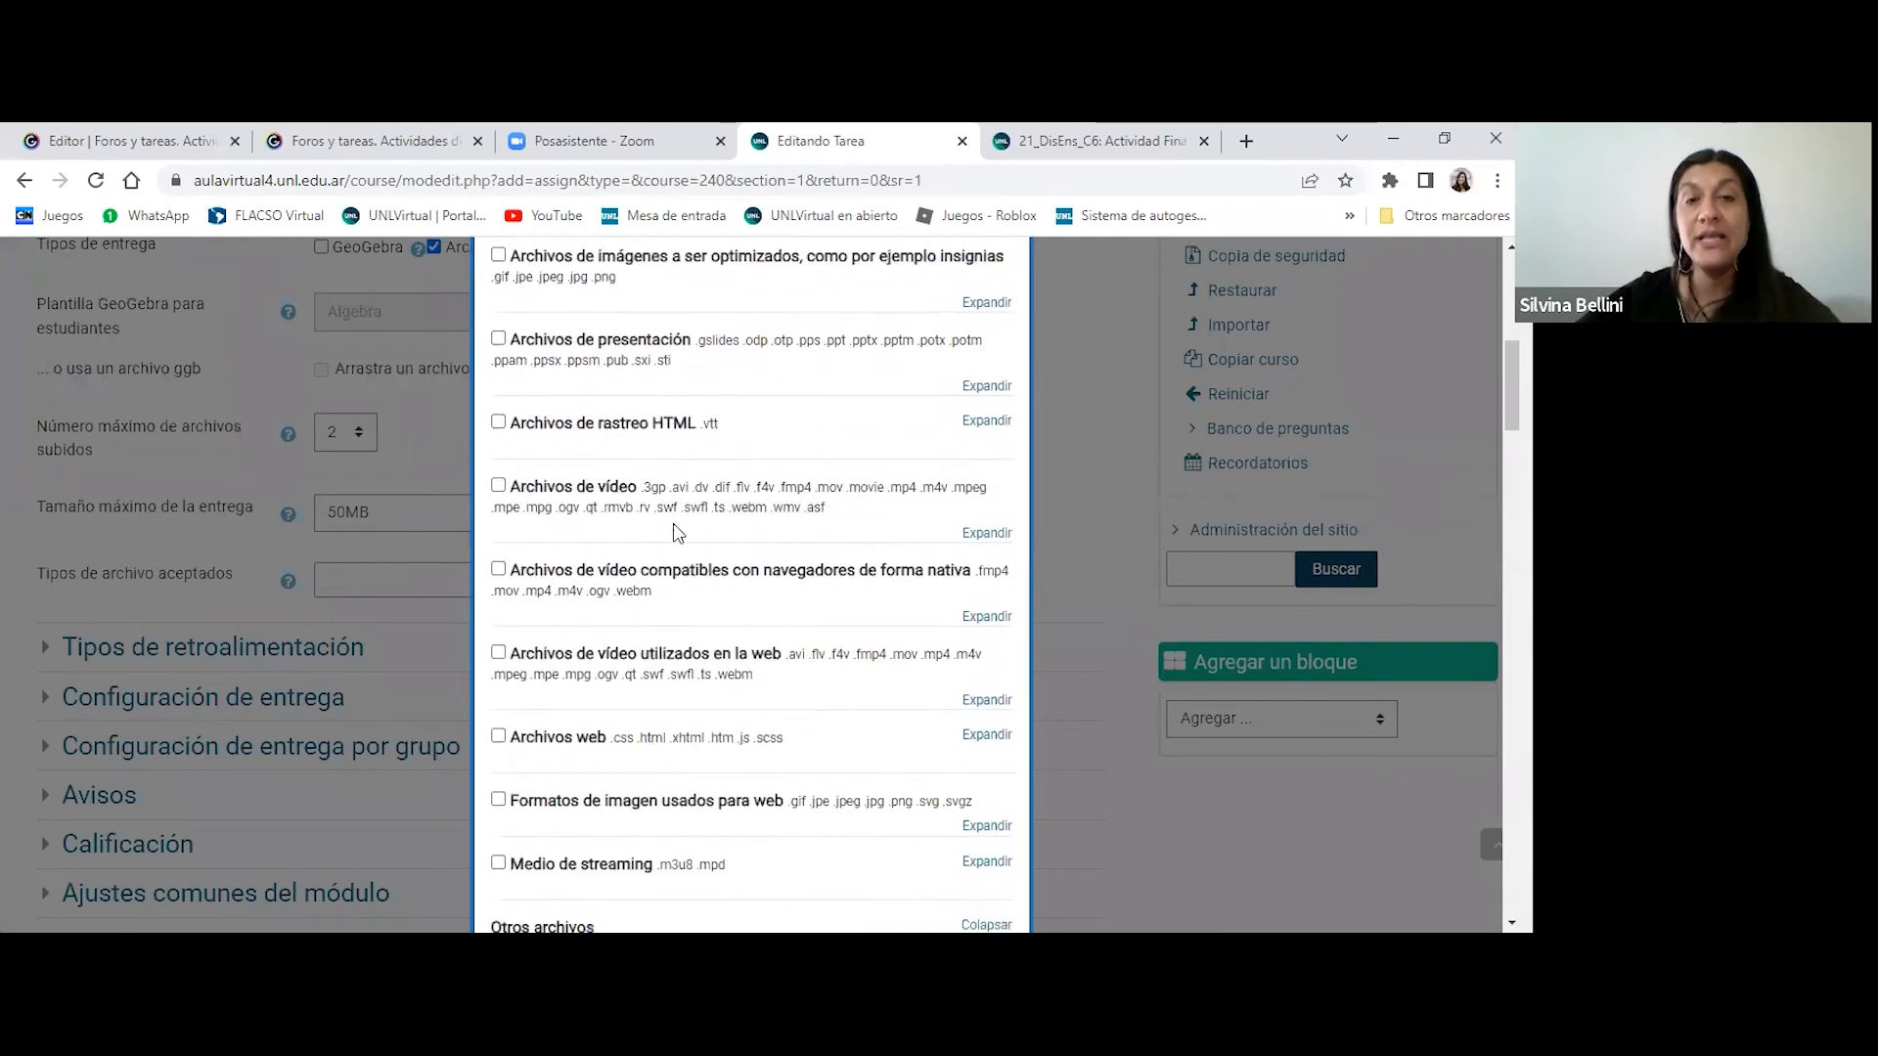
pyautogui.scroll(-1, 672, 533)
pyautogui.scroll(-4, 672, 533)
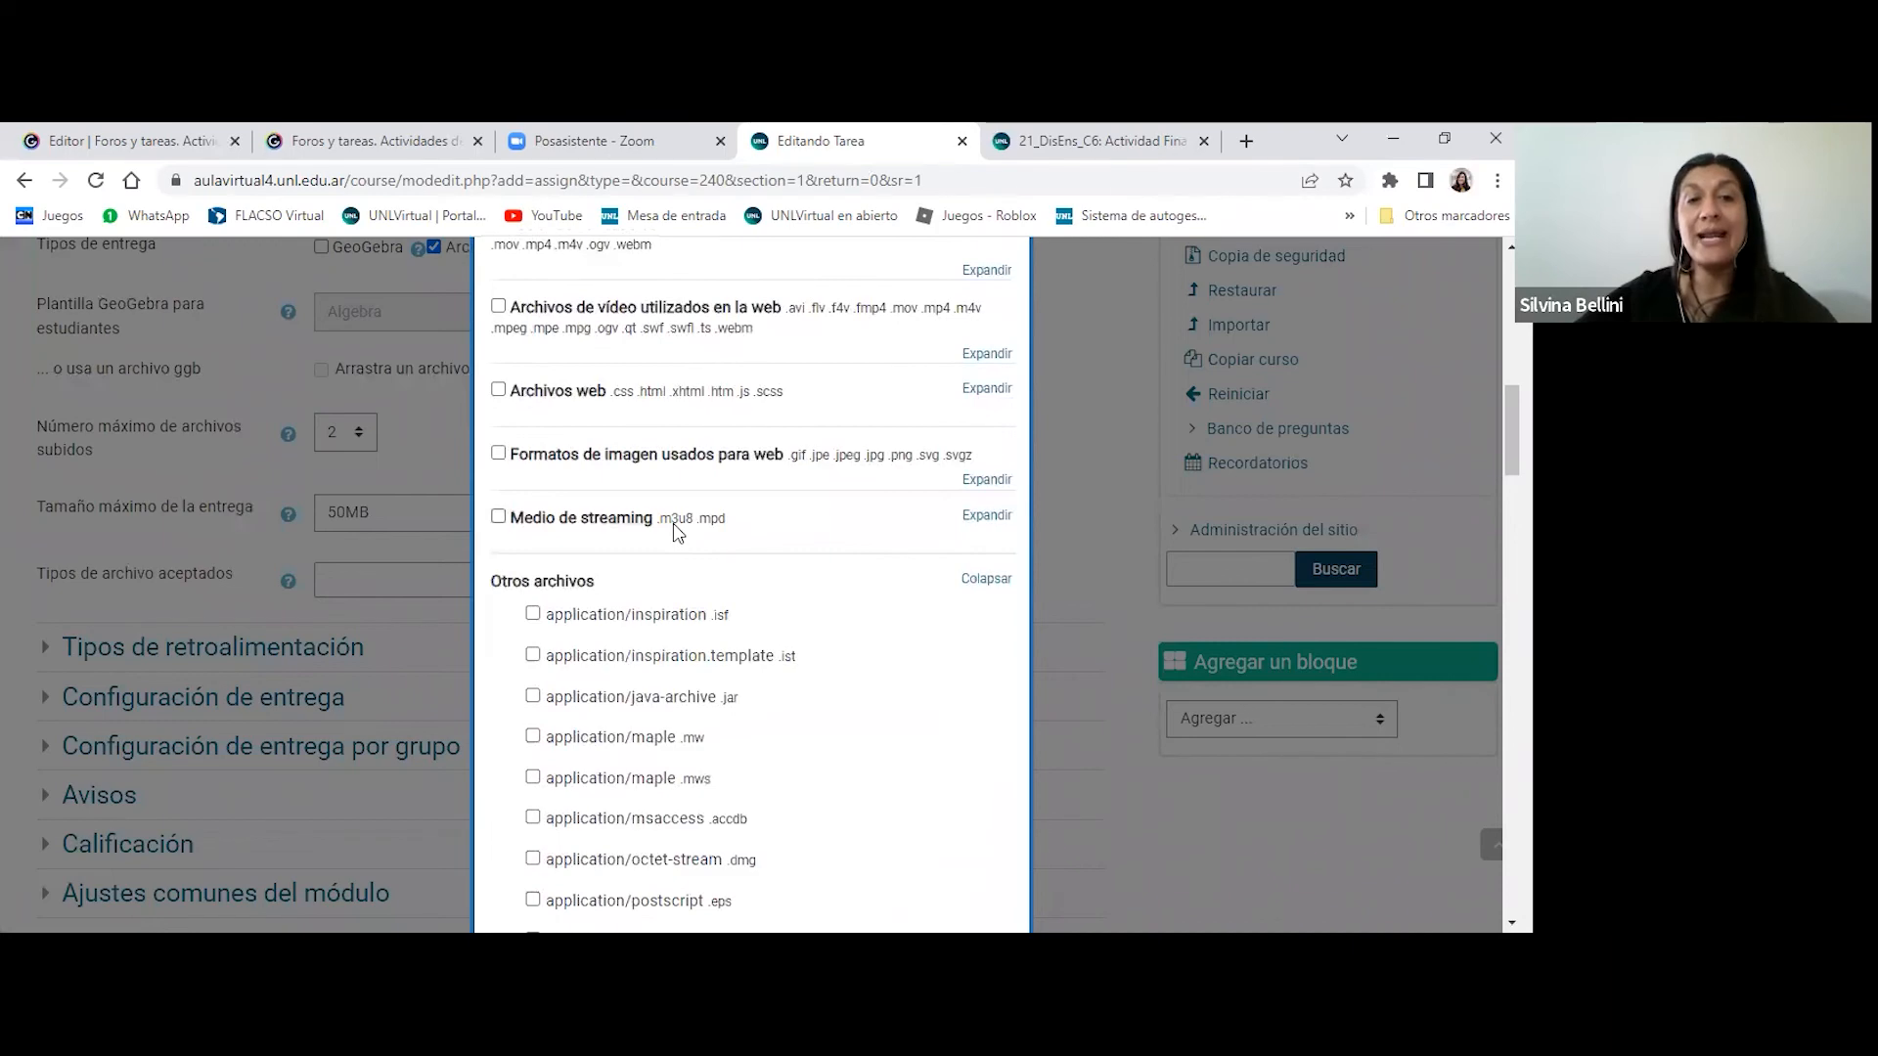
pyautogui.scroll(-3, 674, 533)
pyautogui.scroll(3, 674, 533)
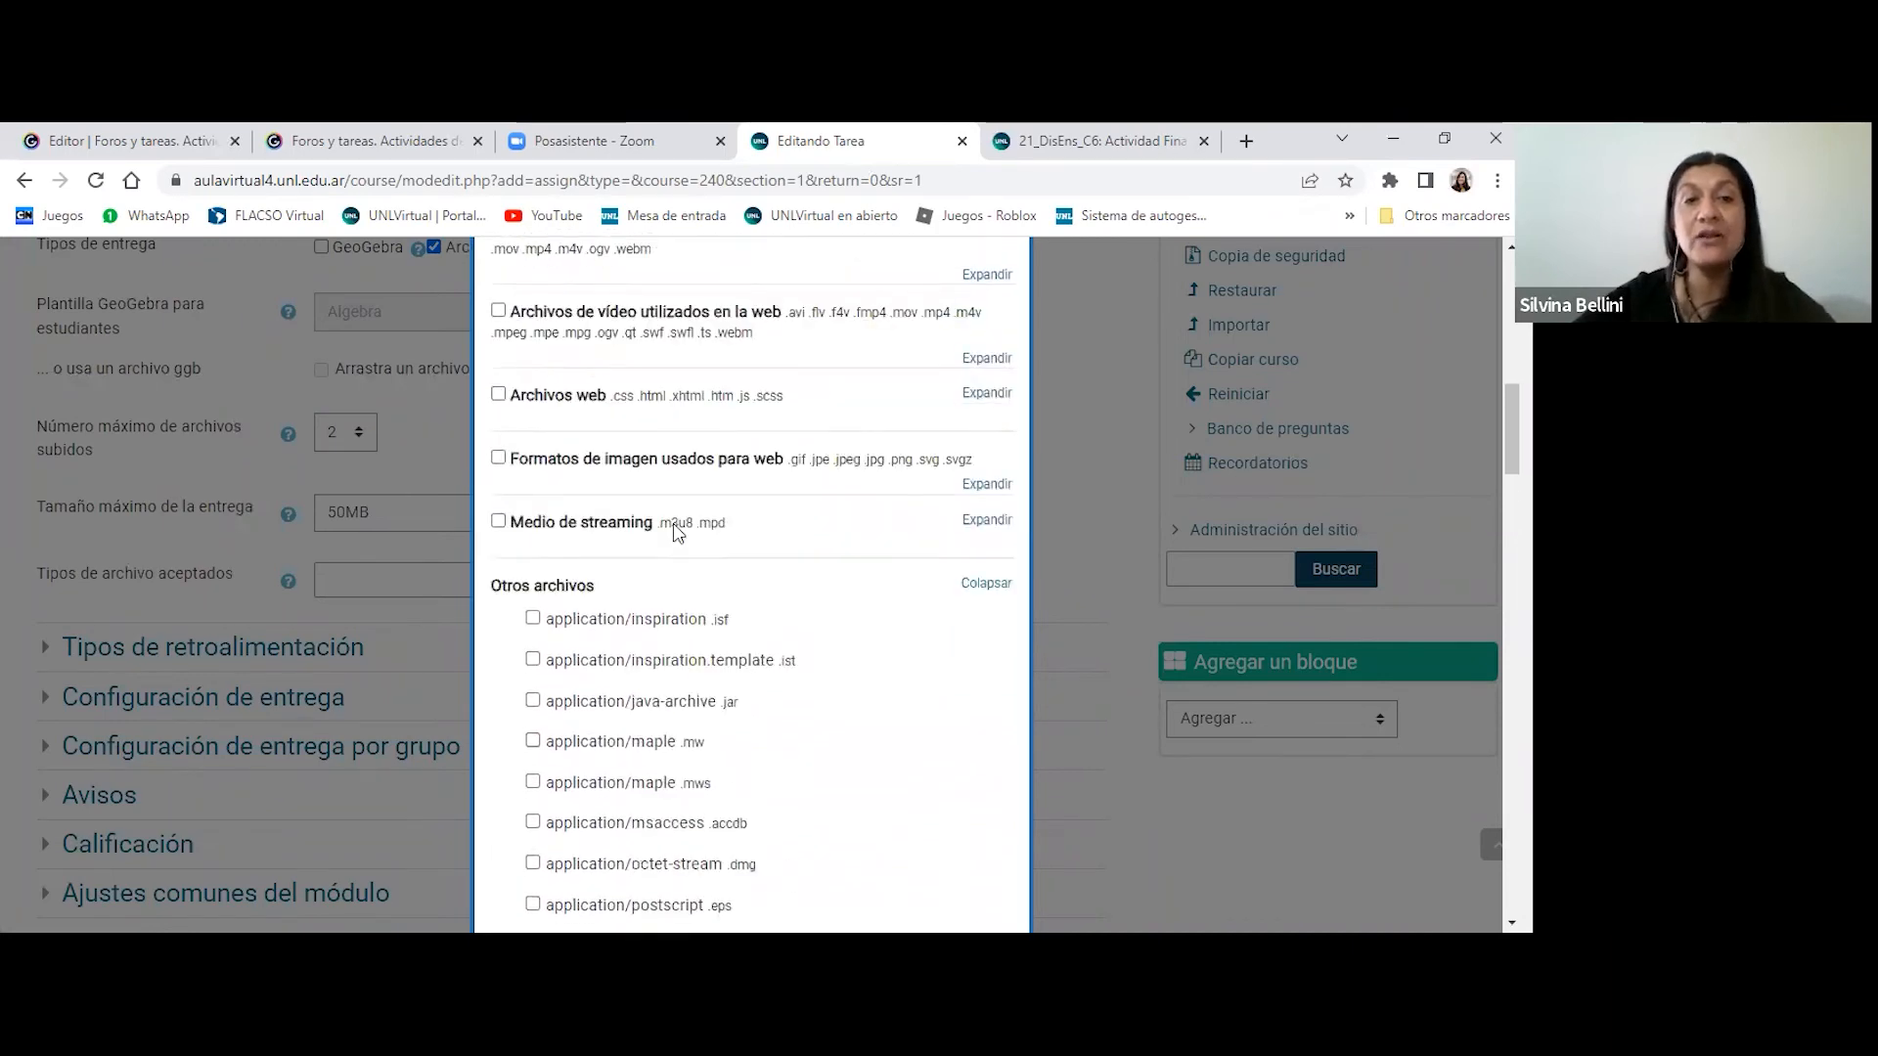
pyautogui.scroll(1, 673, 531)
pyautogui.scroll(5, 672, 533)
pyautogui.scroll(5, 673, 533)
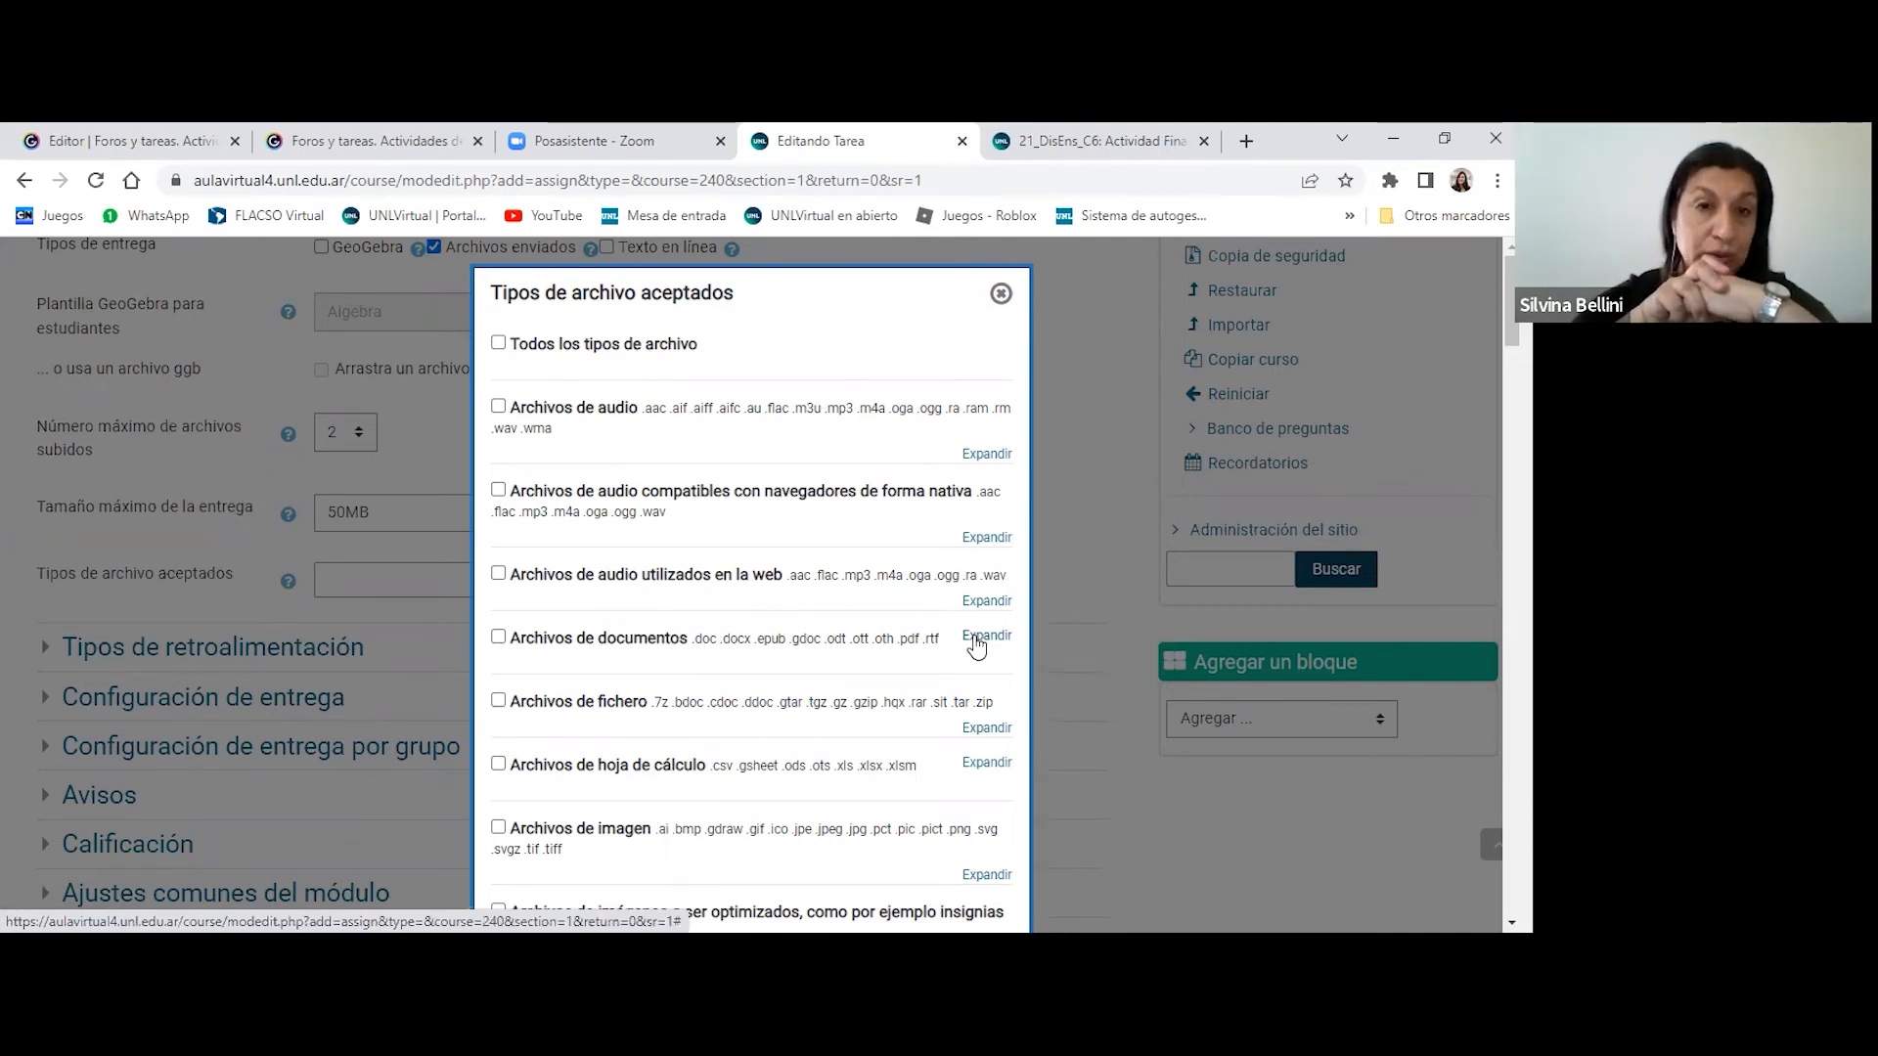
pyautogui.scroll(-2, 800, 515)
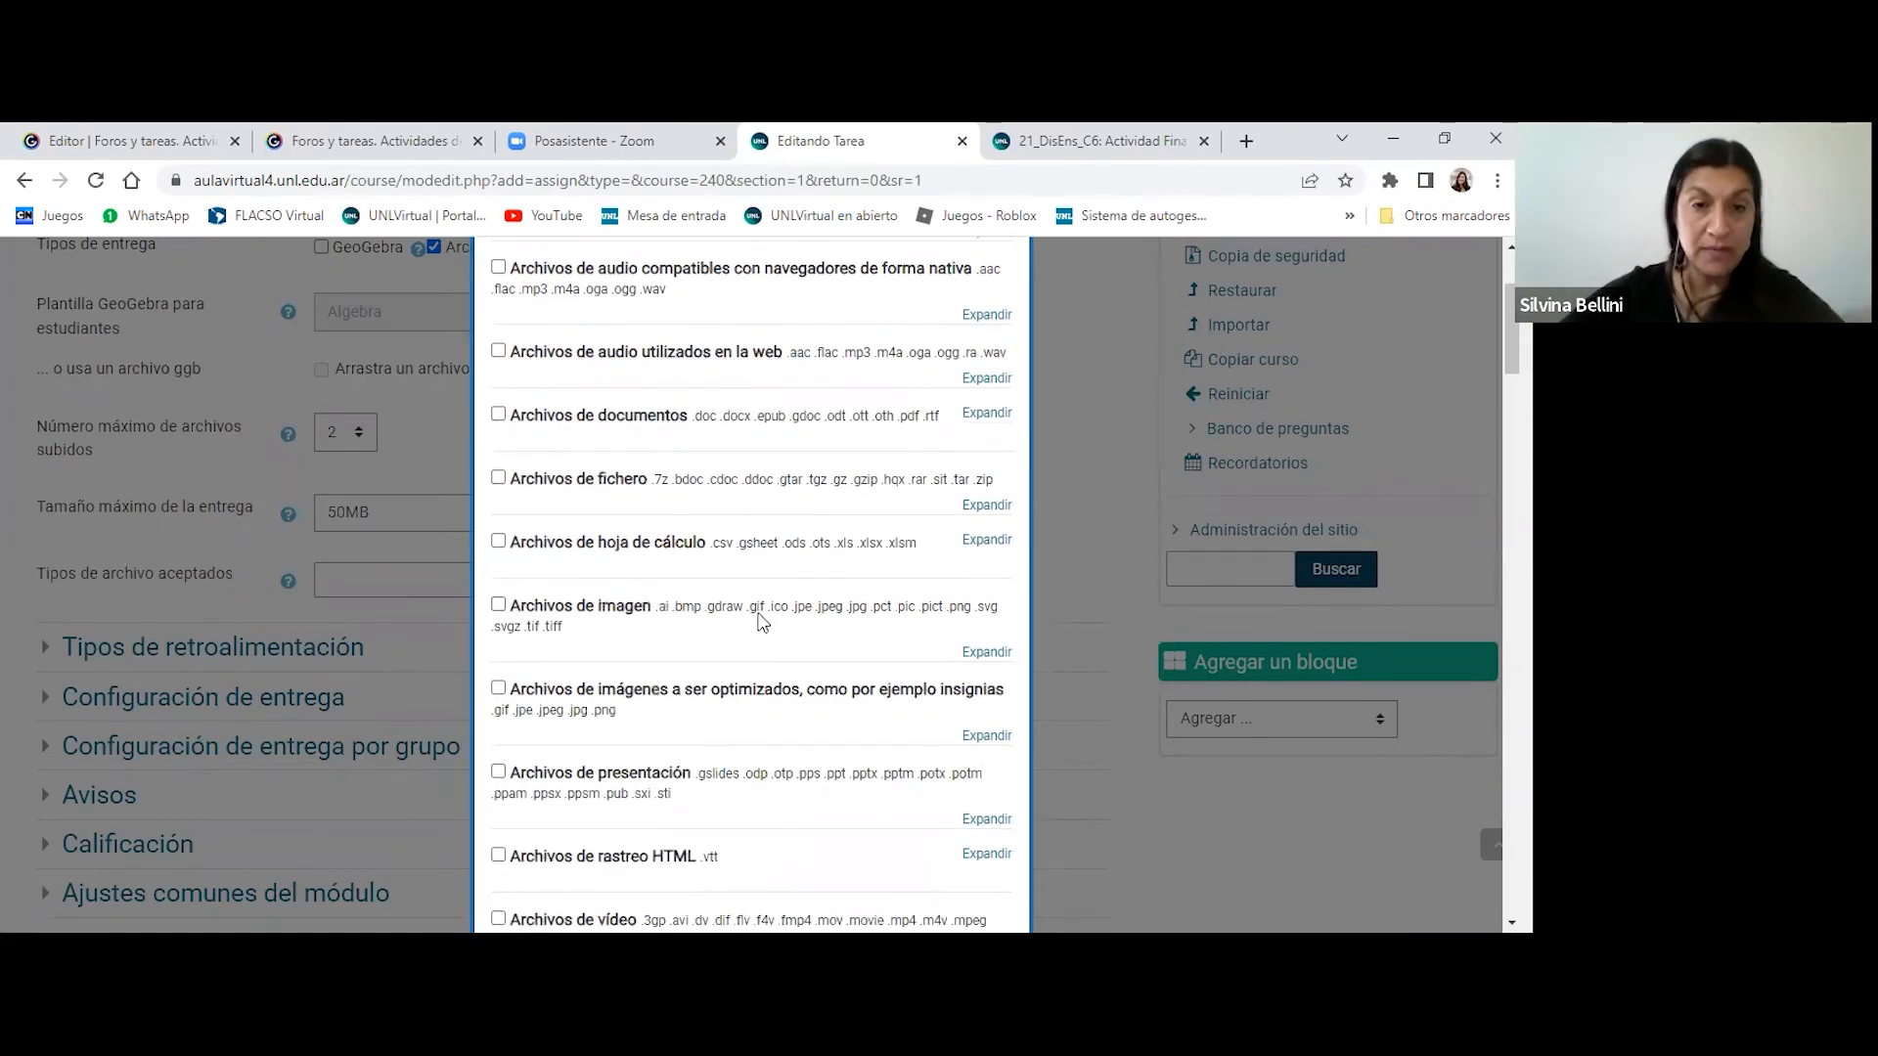
pyautogui.scroll(-1, 762, 622)
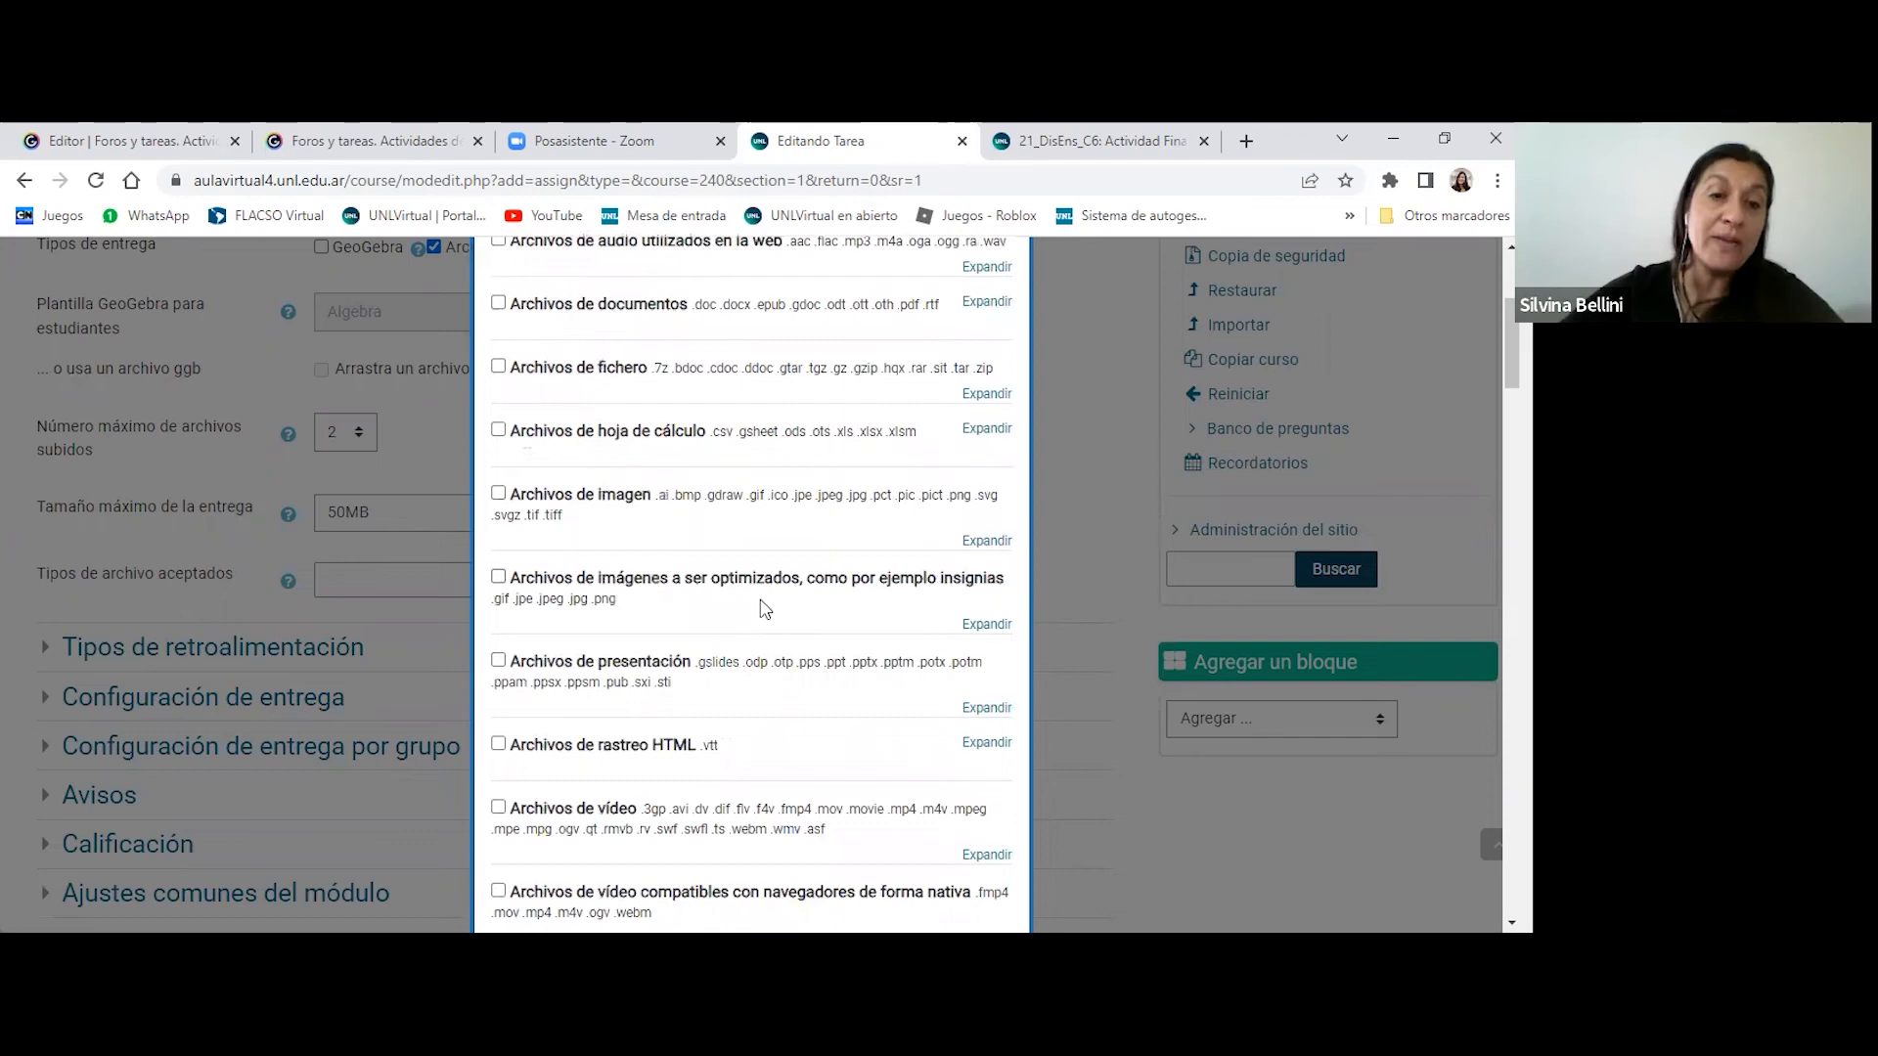
pyautogui.scroll(3, 765, 609)
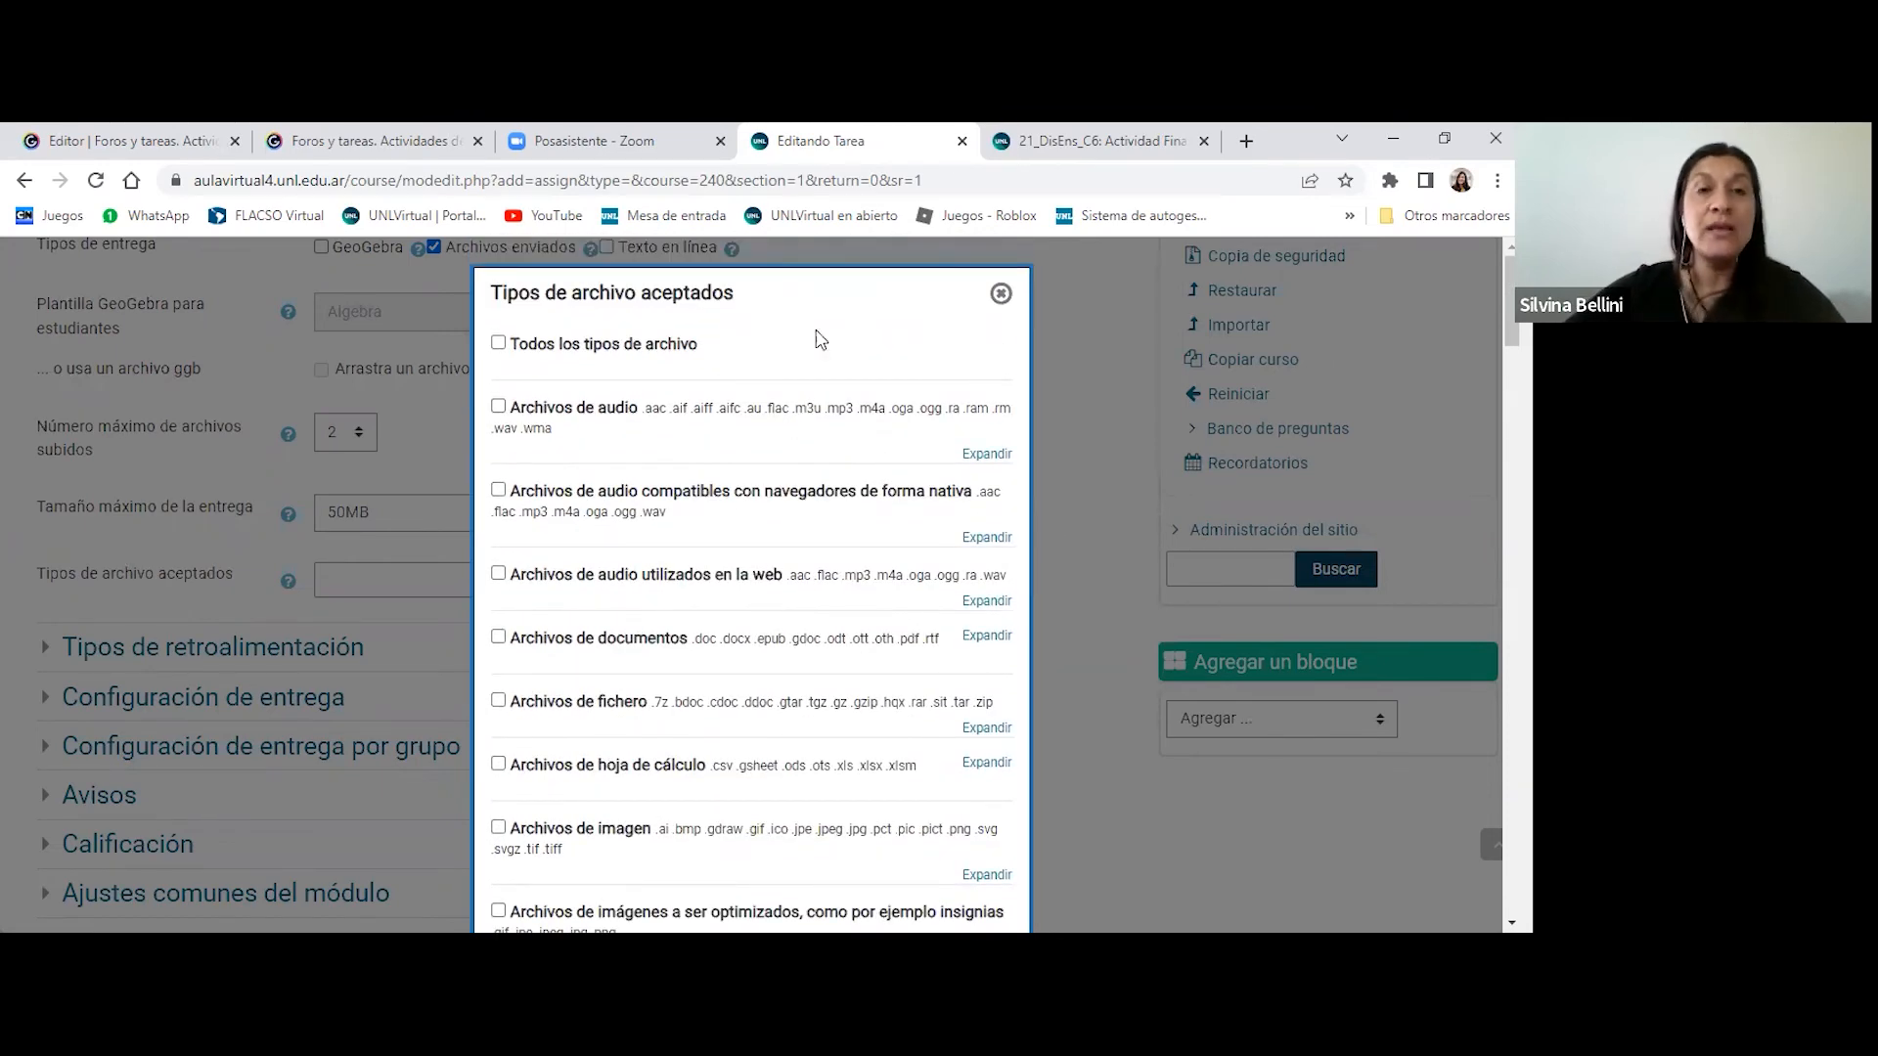
pyautogui.click(1001, 293)
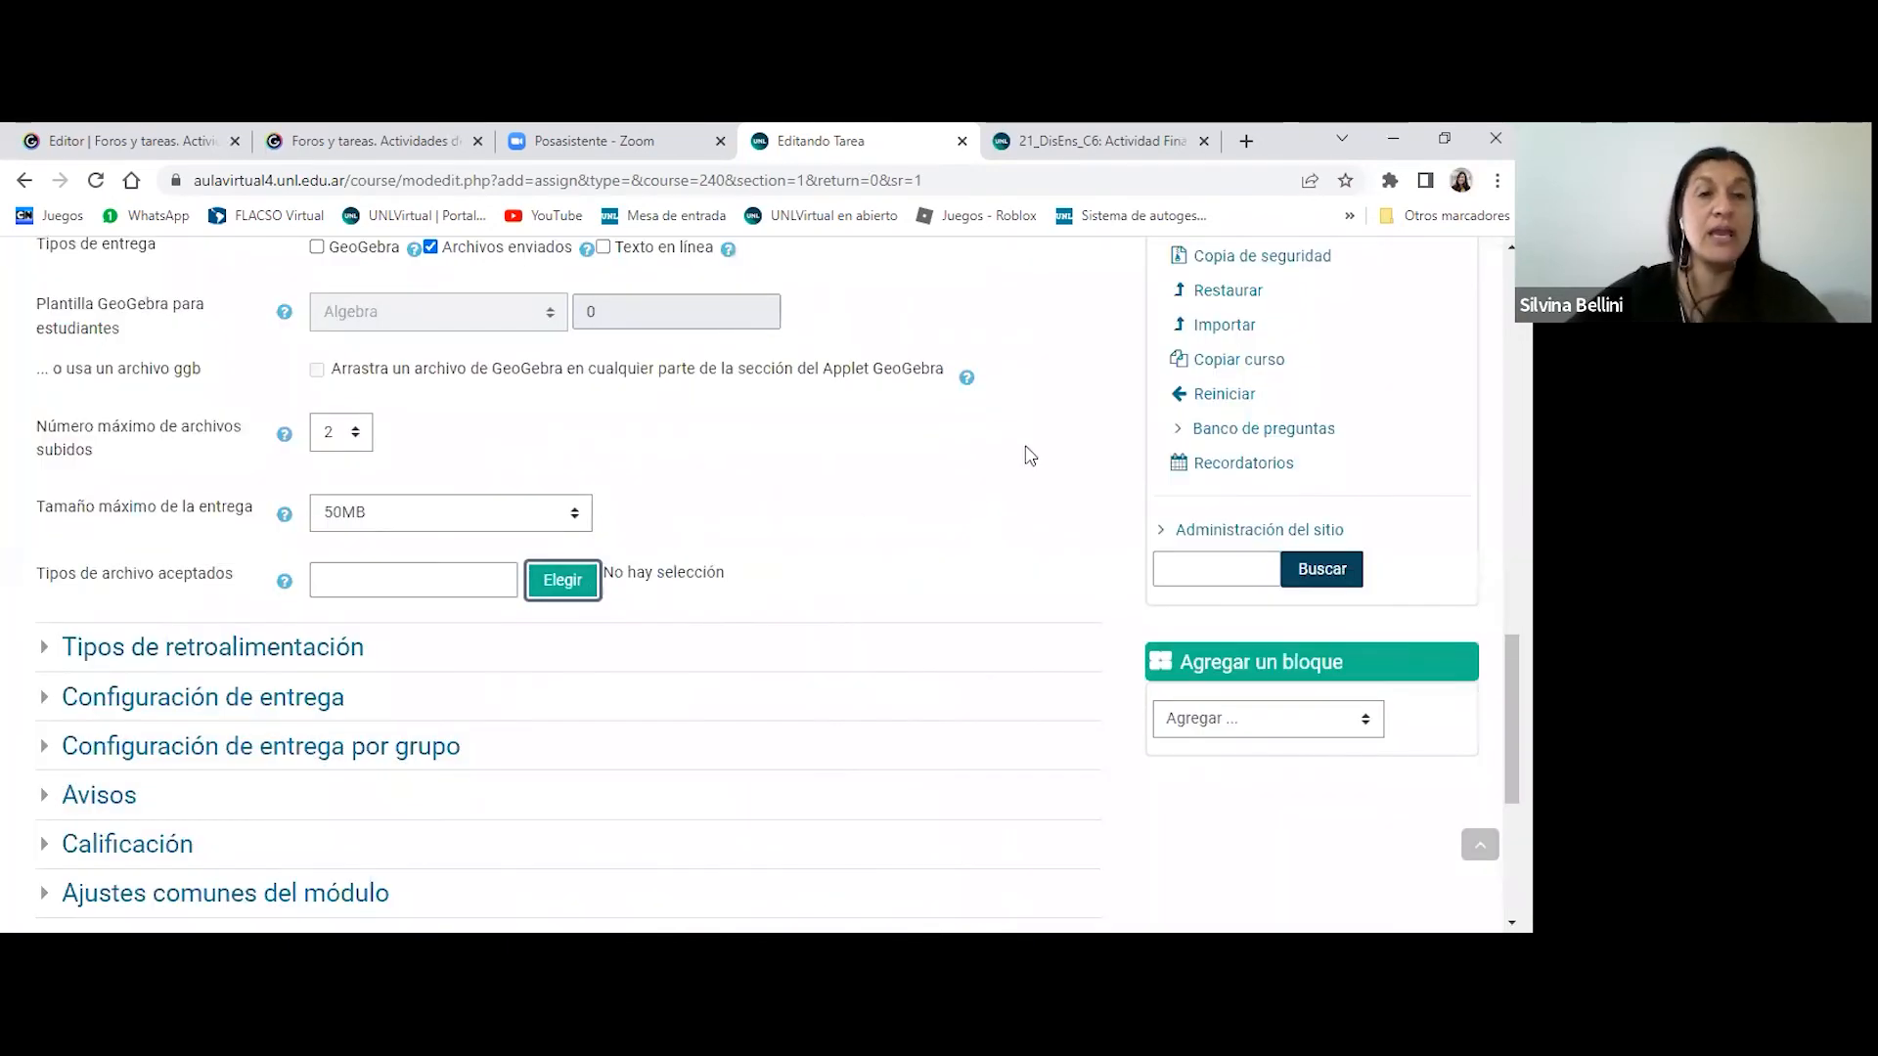
# - Expand Tipos de retroalimentación and check the choices for Comentario en línea without changing them
pyautogui.scroll(-1, 1030, 454)
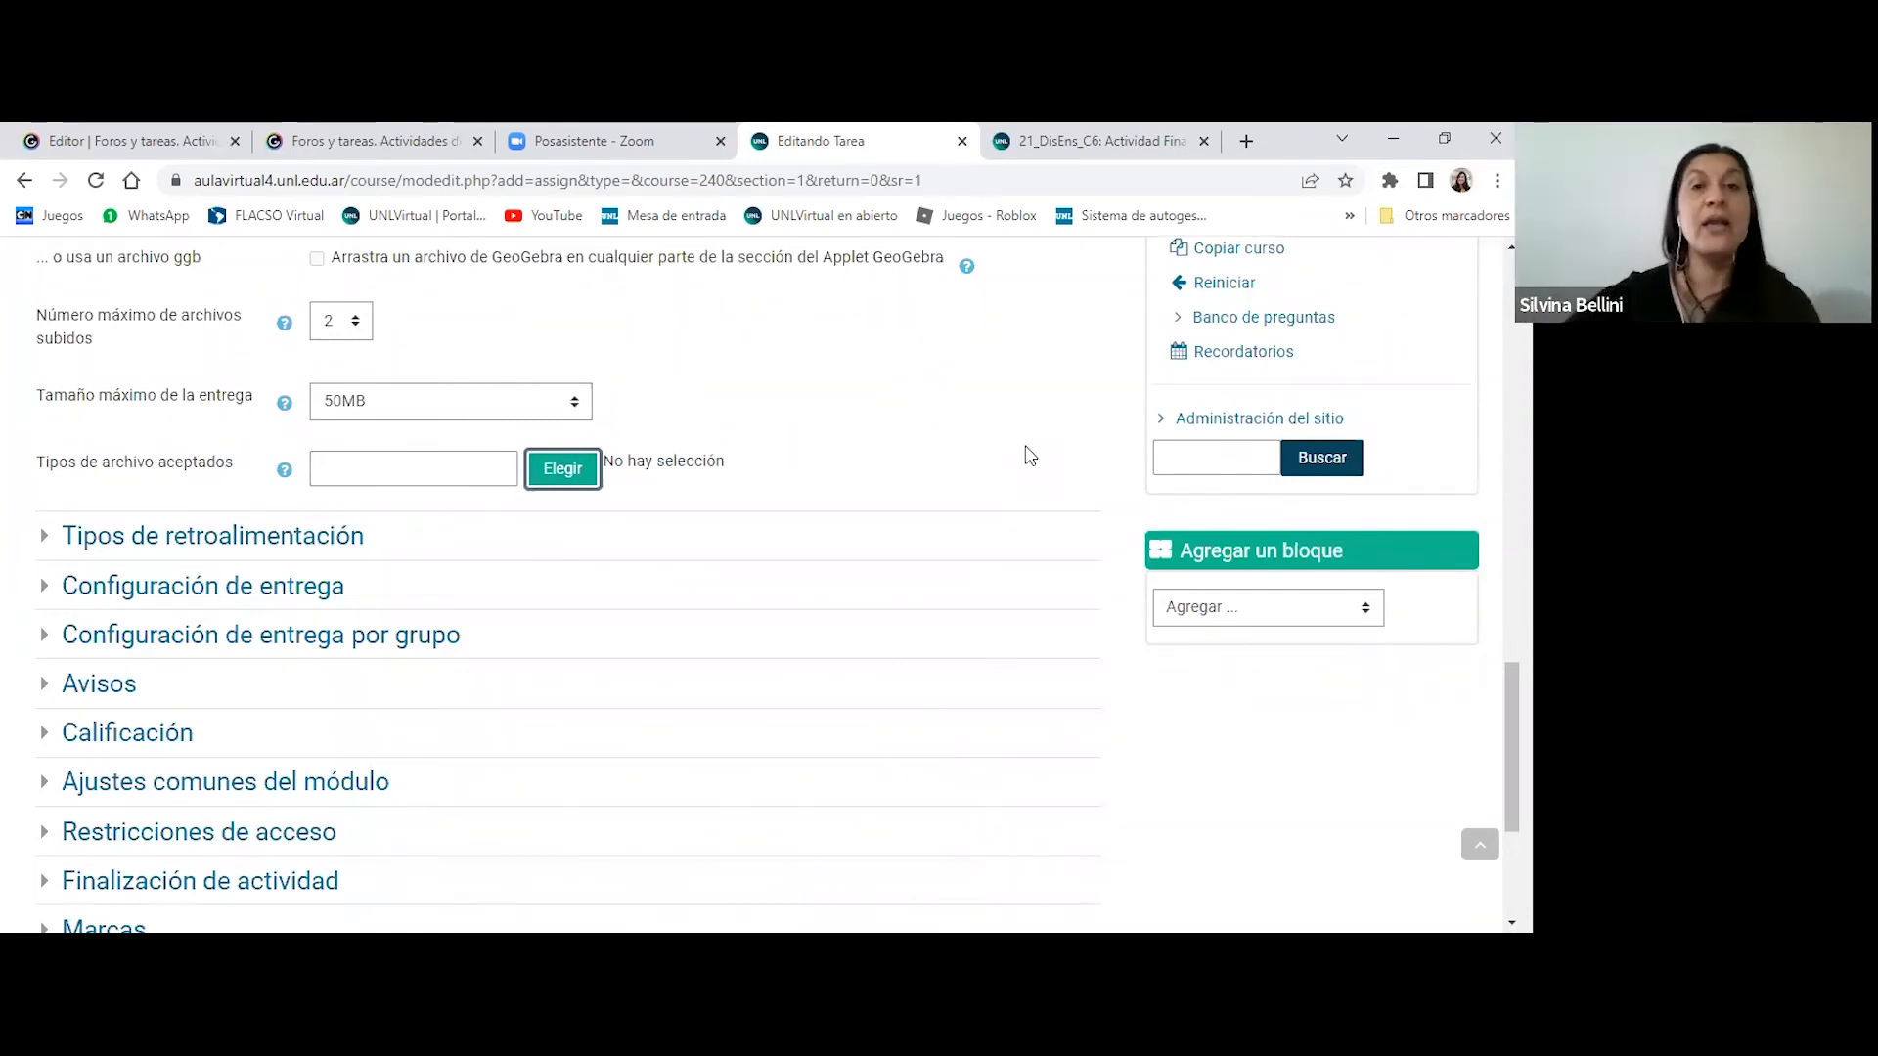
pyautogui.scroll(-2, 1030, 456)
pyautogui.scroll(3, 1031, 458)
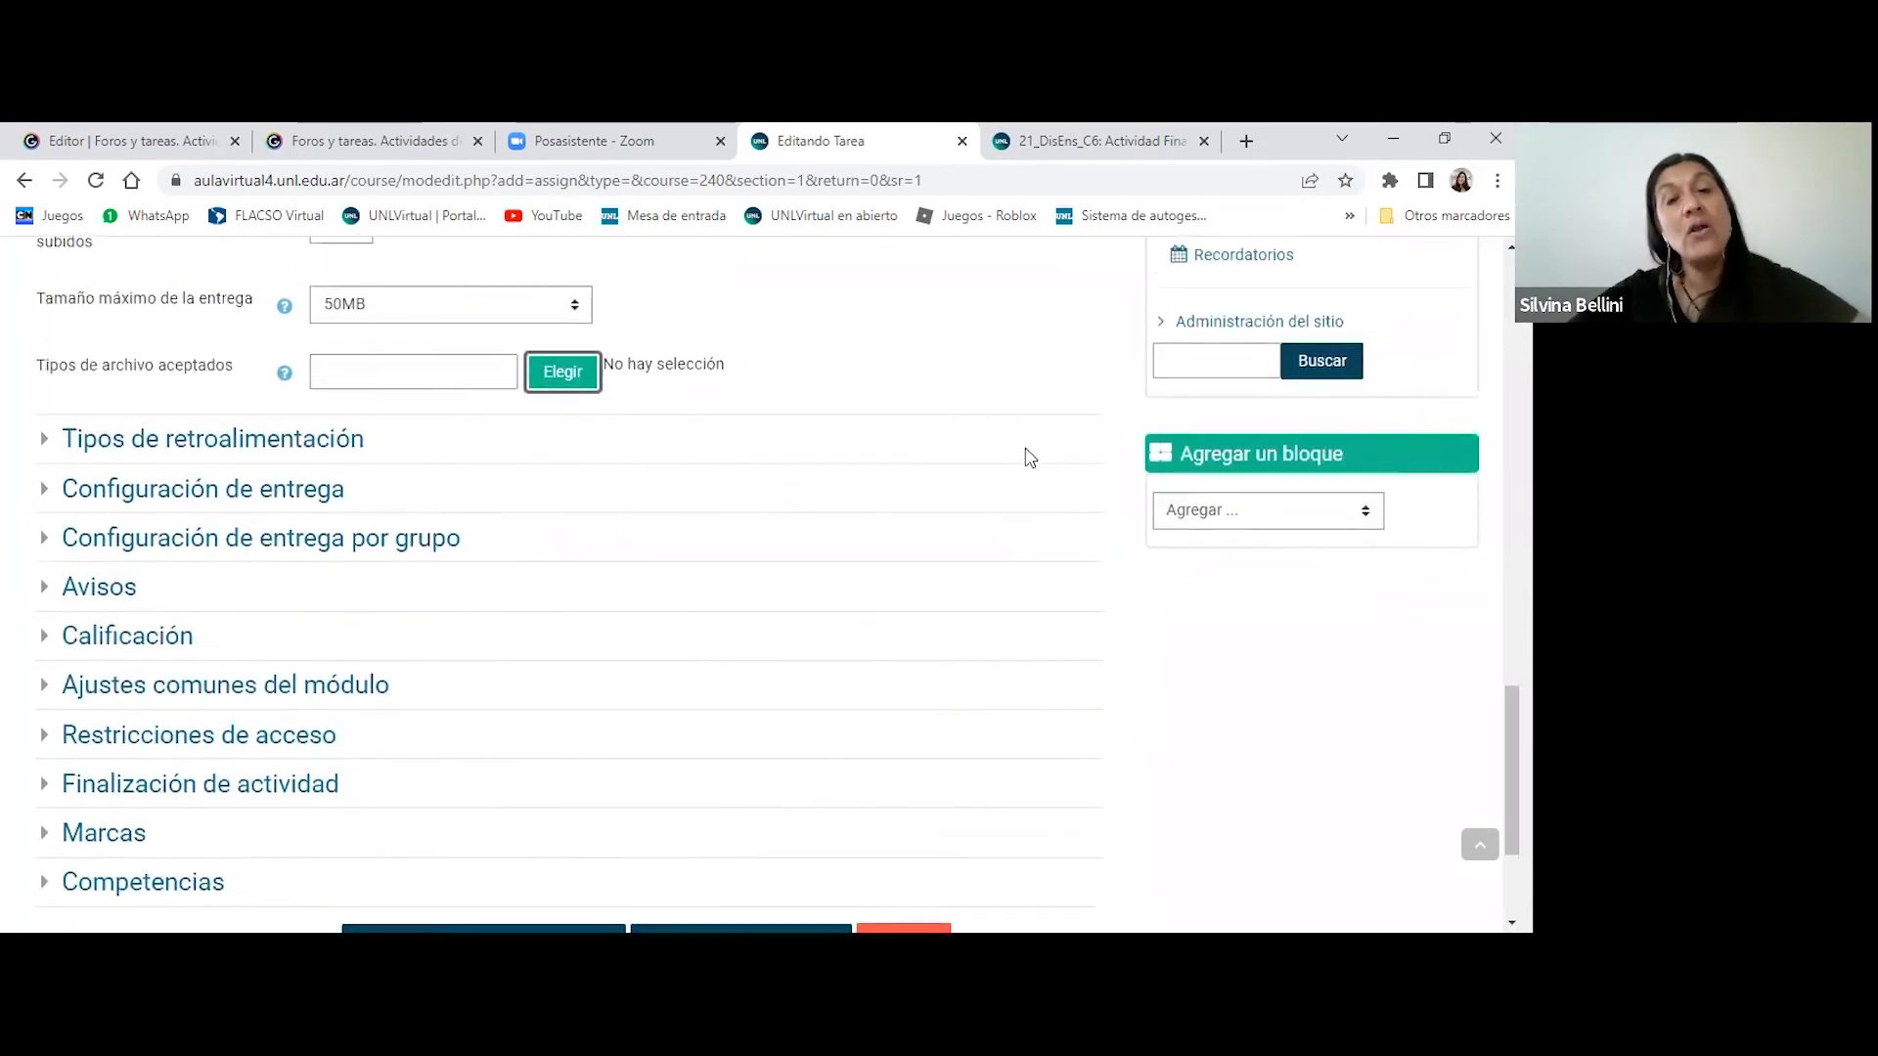
pyautogui.scroll(15, 1035, 463)
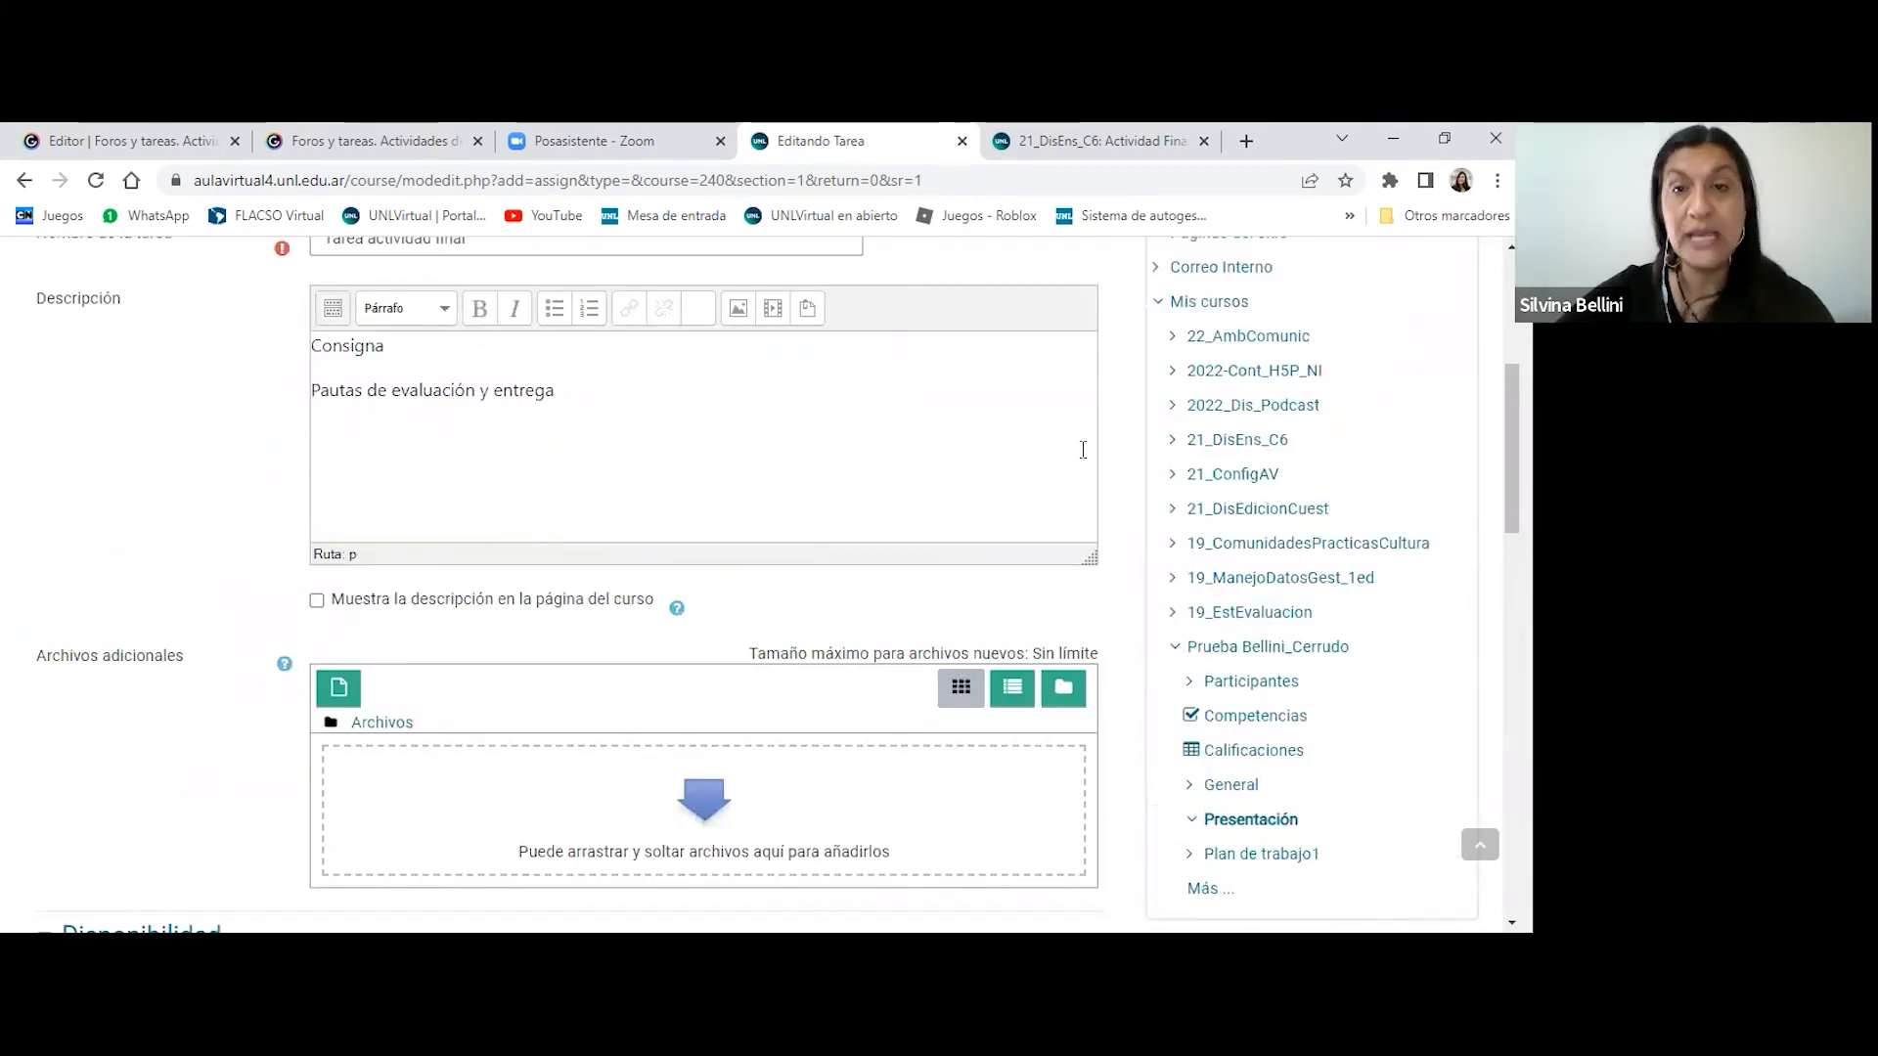
pyautogui.scroll(-2, 1085, 452)
pyautogui.scroll(-15, 1086, 456)
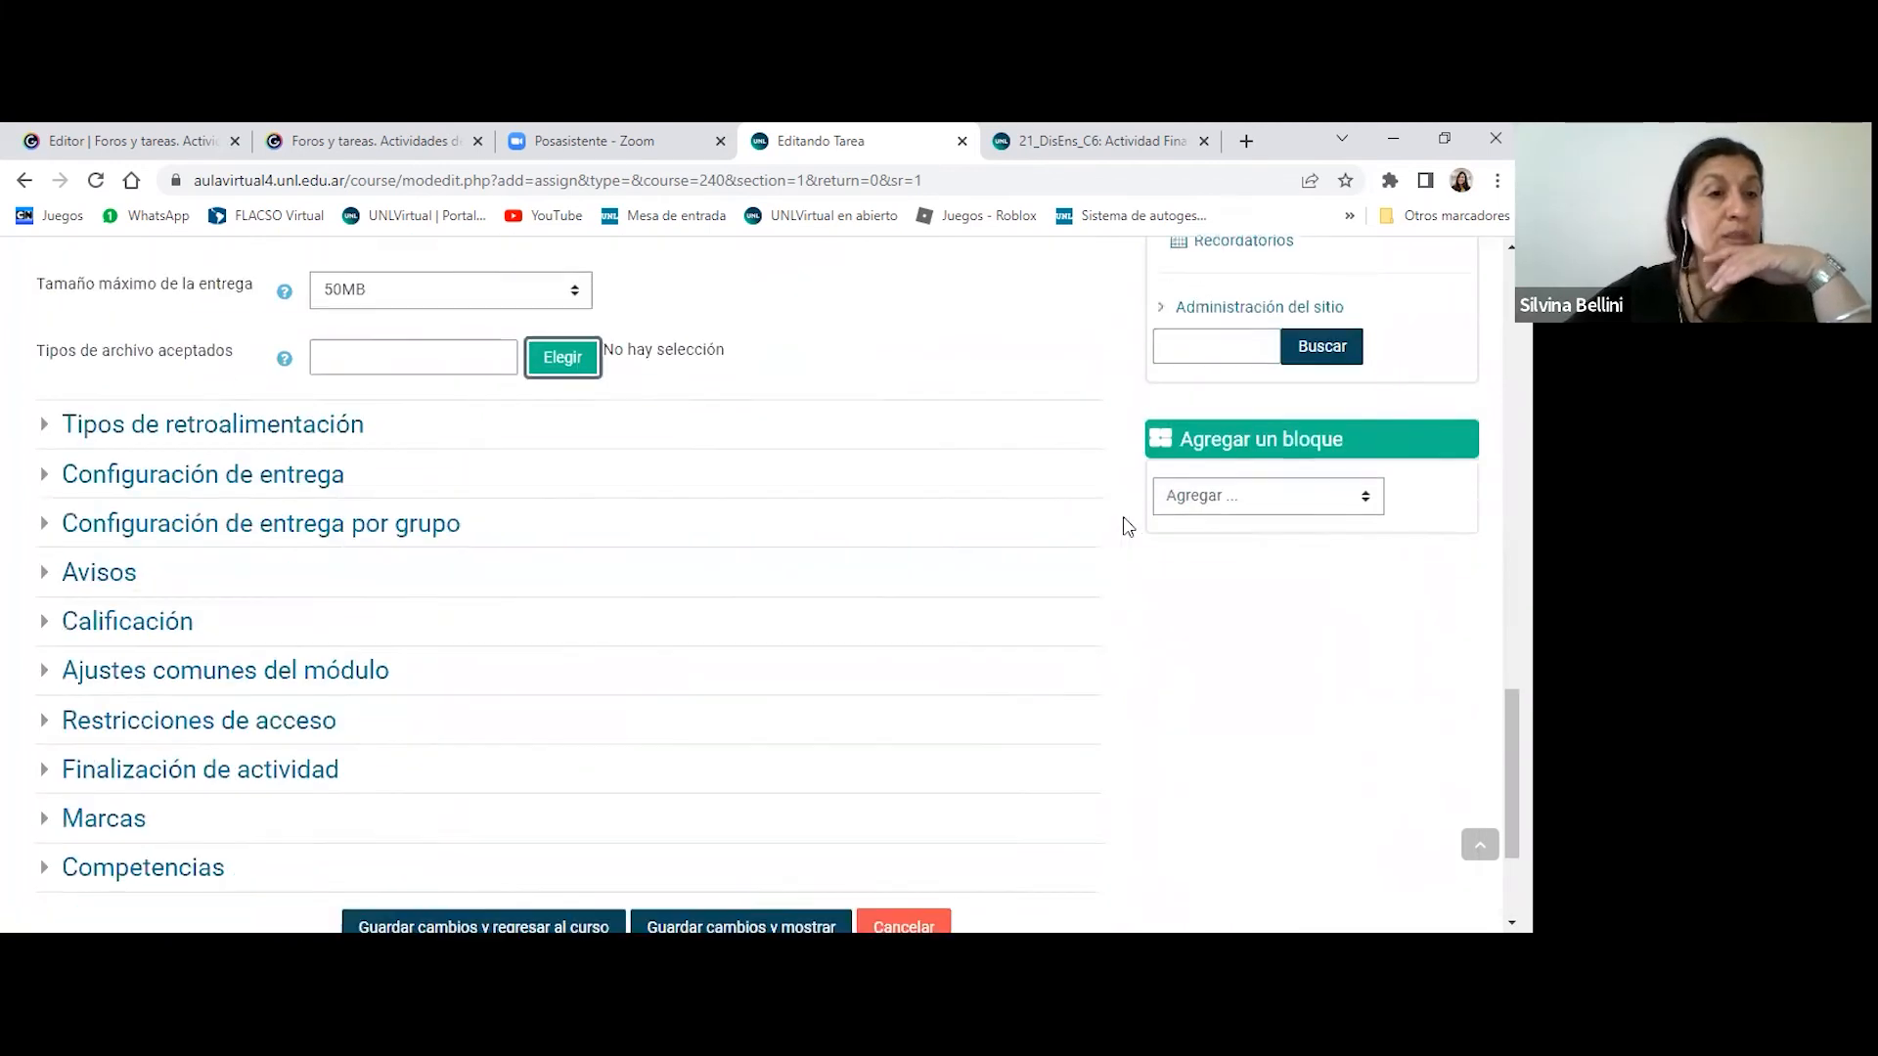
pyautogui.click(214, 326)
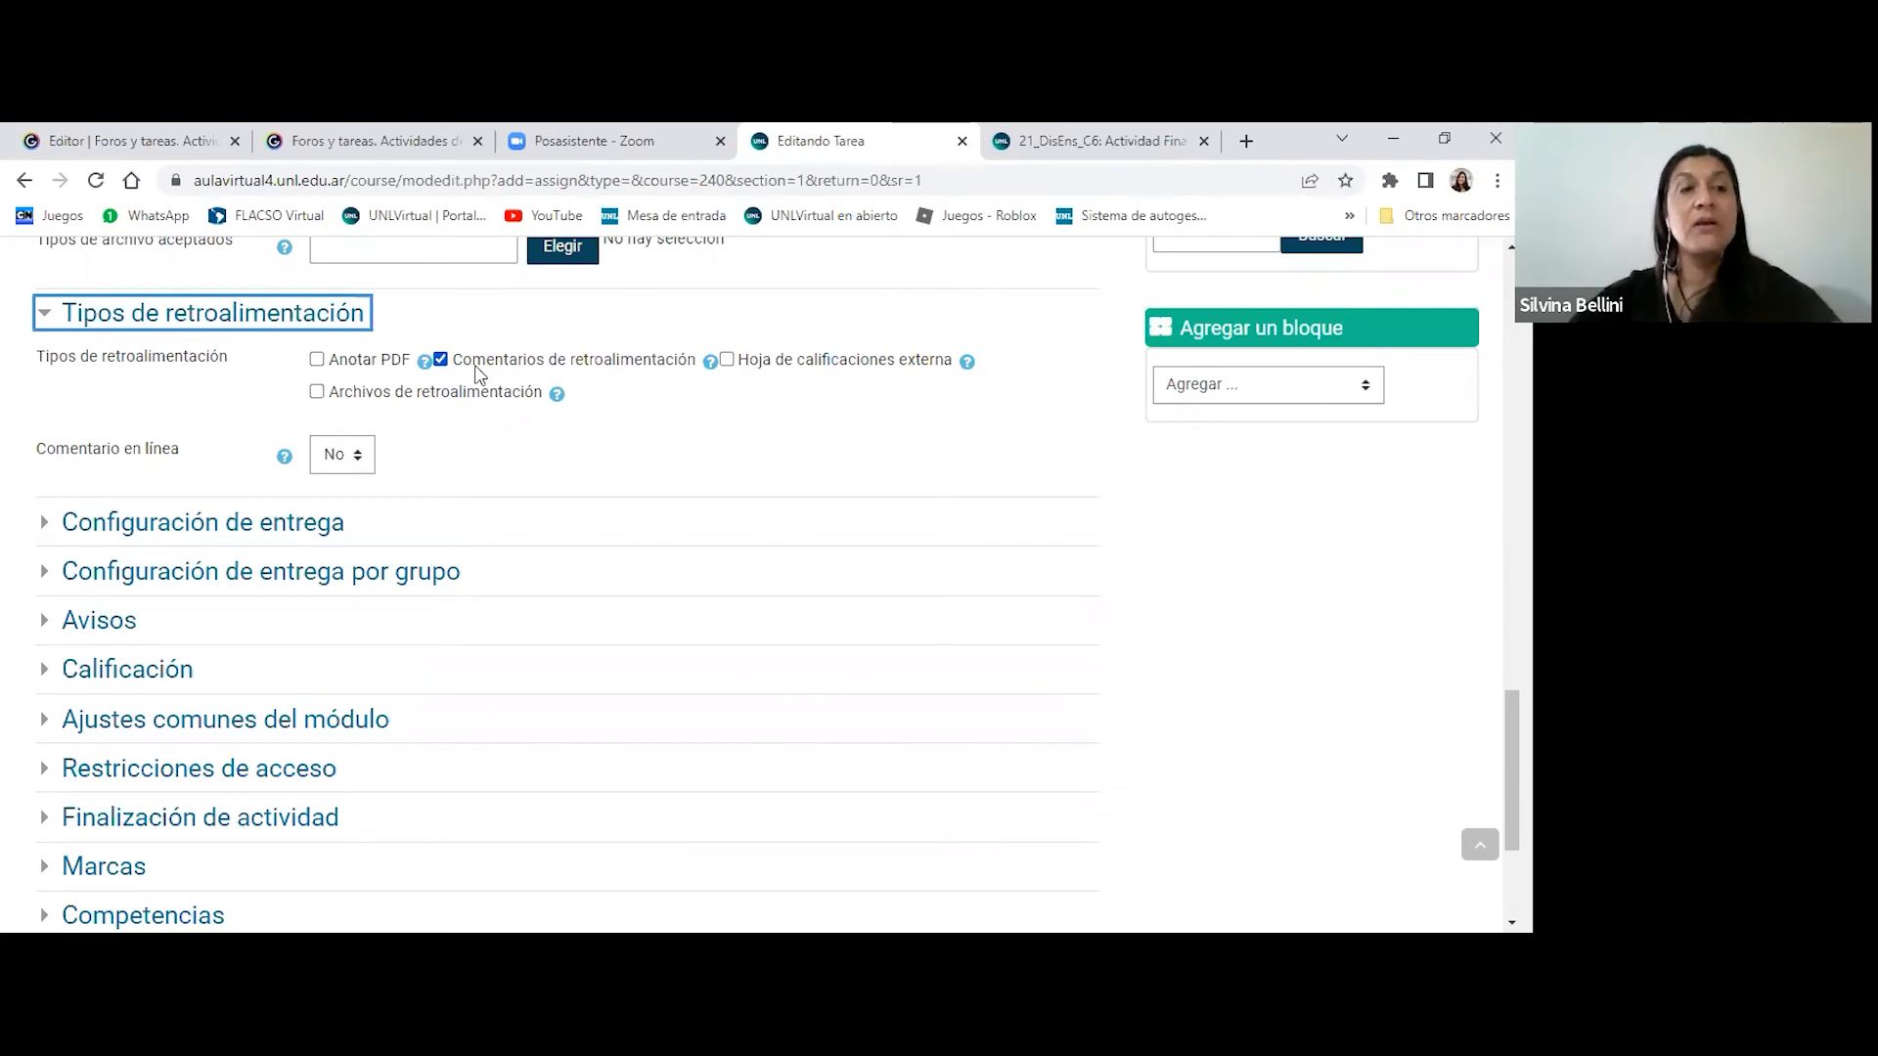
pyautogui.click(340, 456)
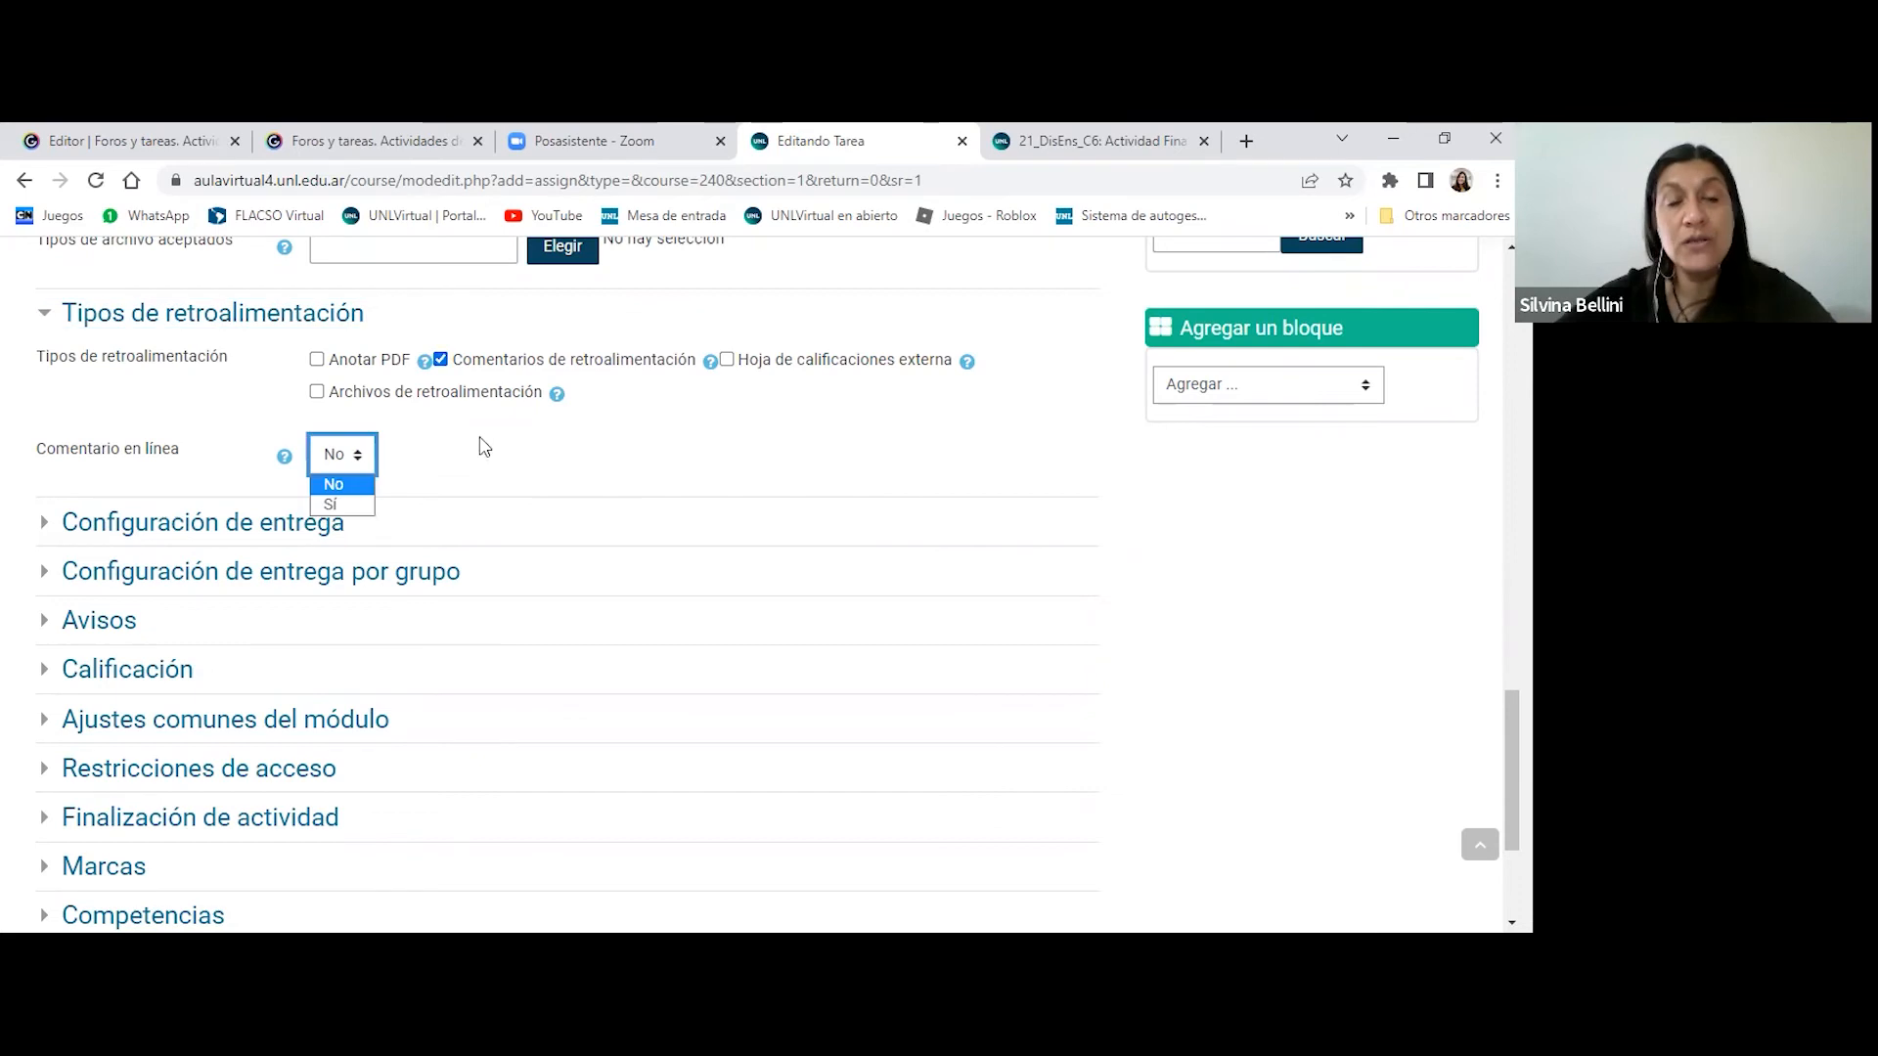
pyautogui.click(673, 460)
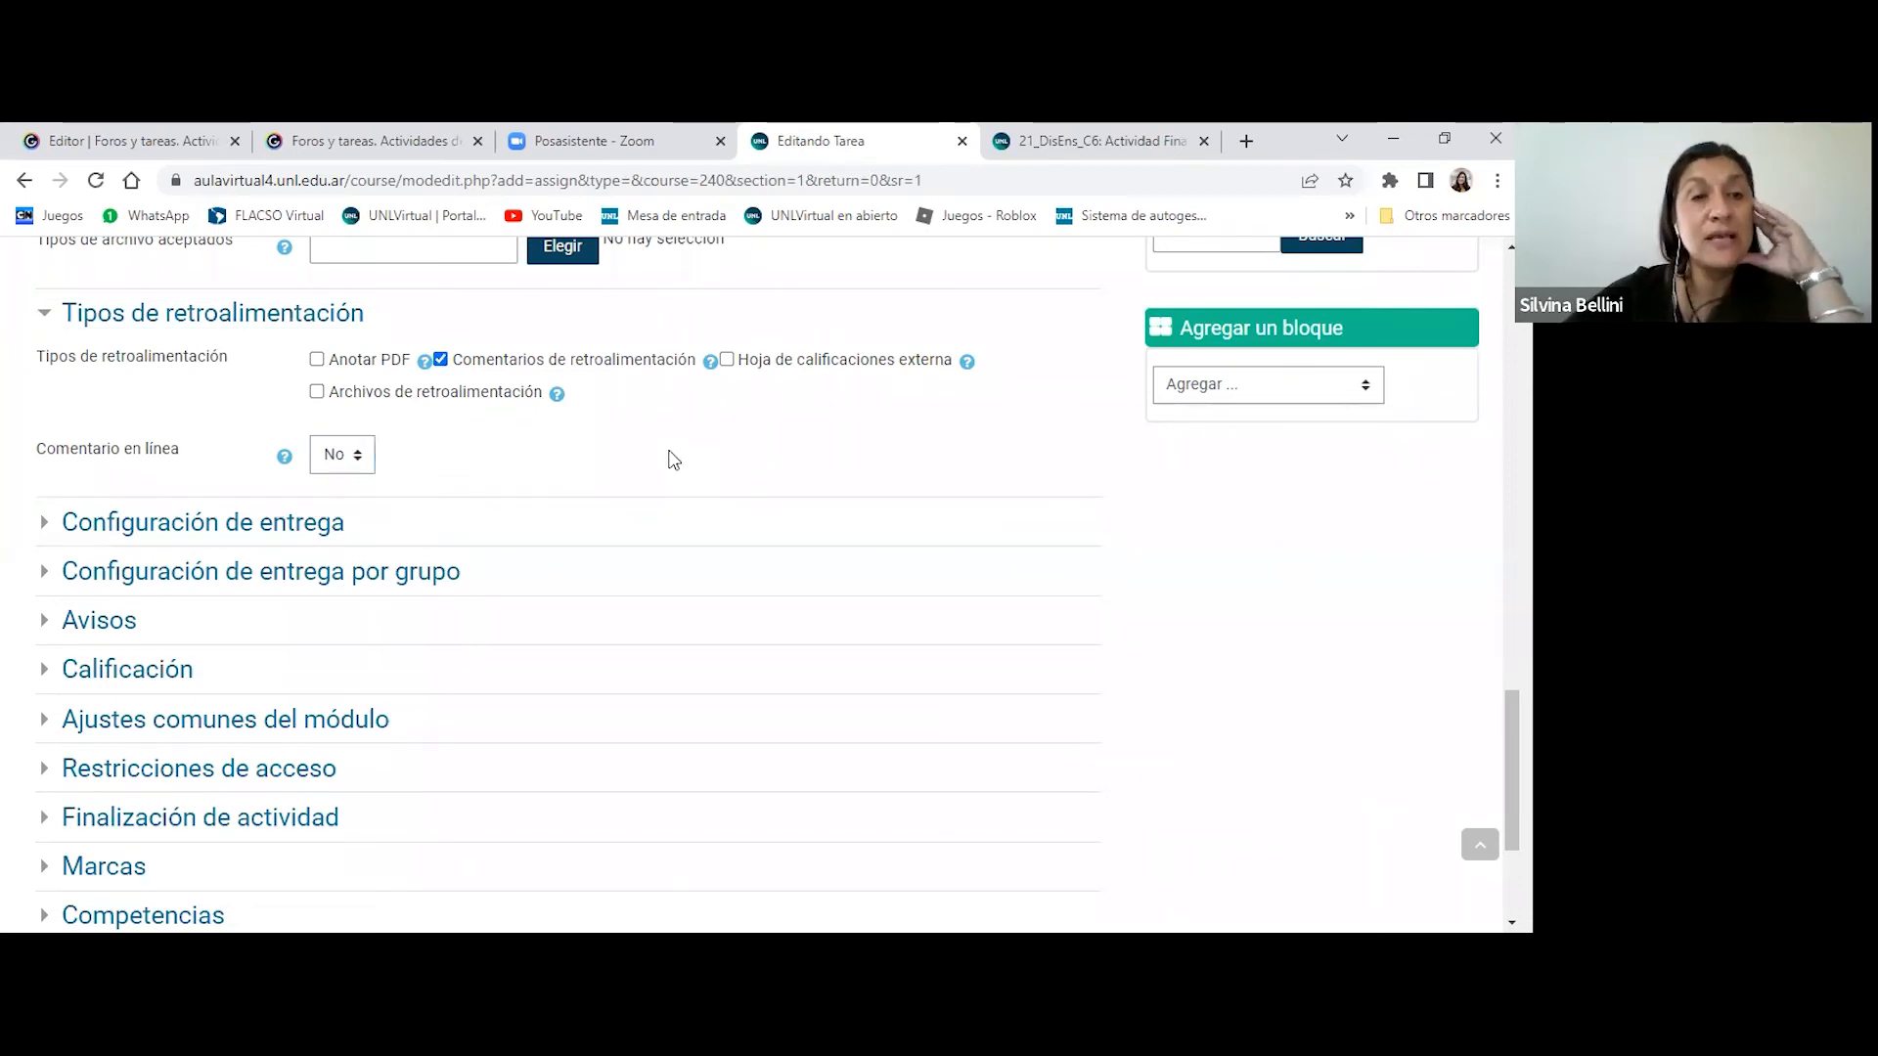
# - Expand Configuración de entrega and review the submit button, submission conditions and Intentos adicionales settings
pyautogui.scroll(-2, 671, 456)
pyautogui.click(186, 411)
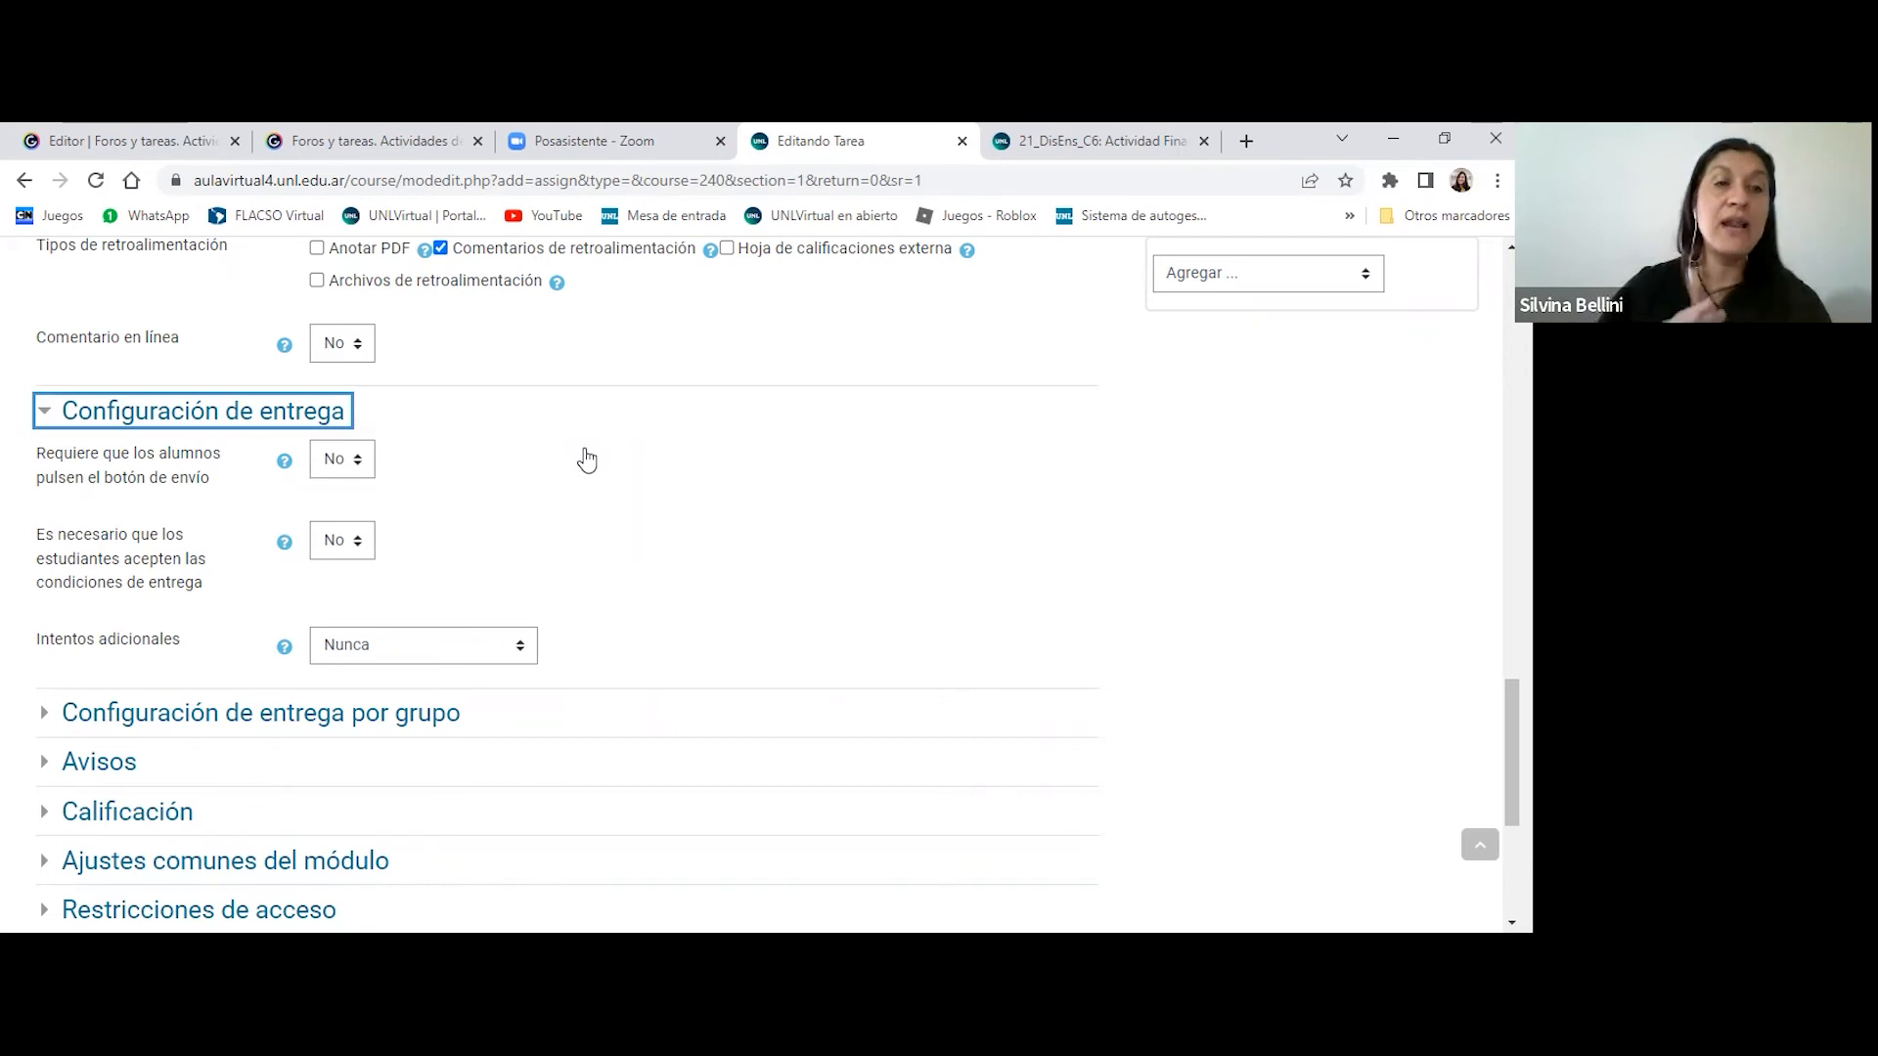
pyautogui.scroll(-1, 631, 410)
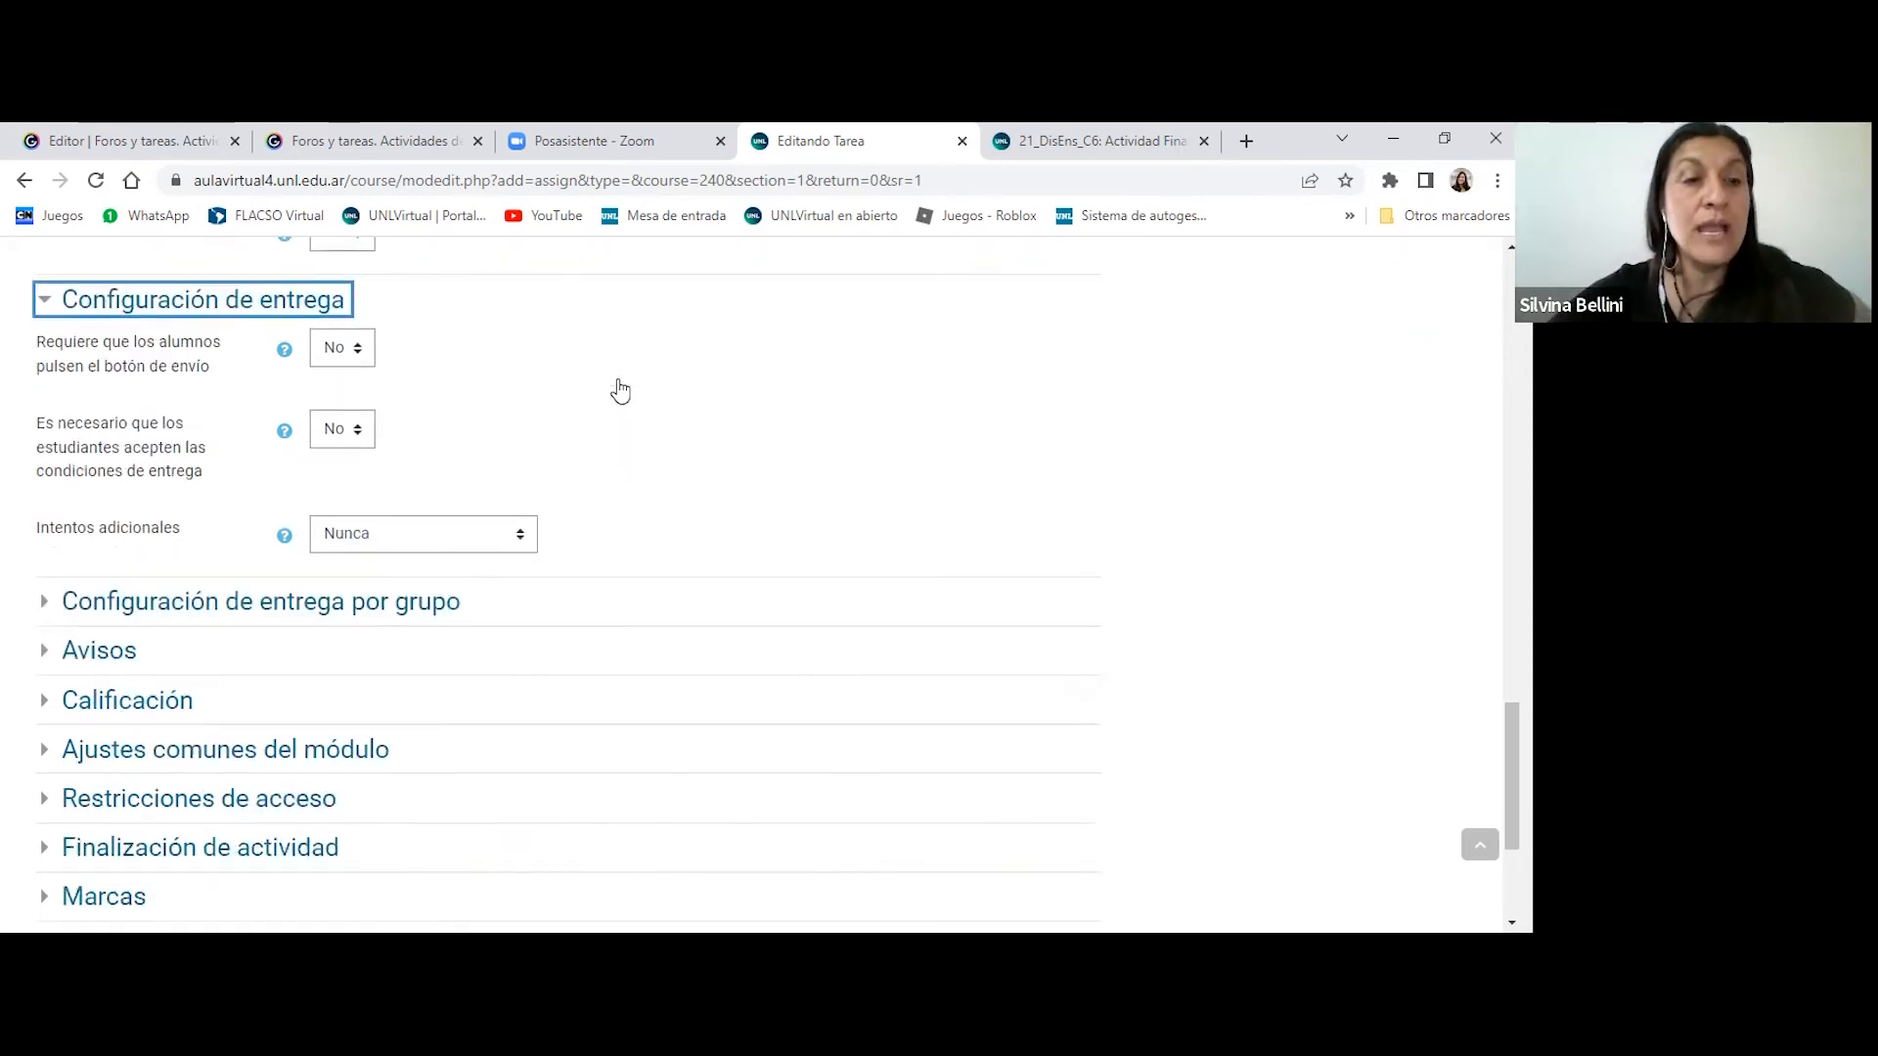
pyautogui.scroll(-1, 628, 414)
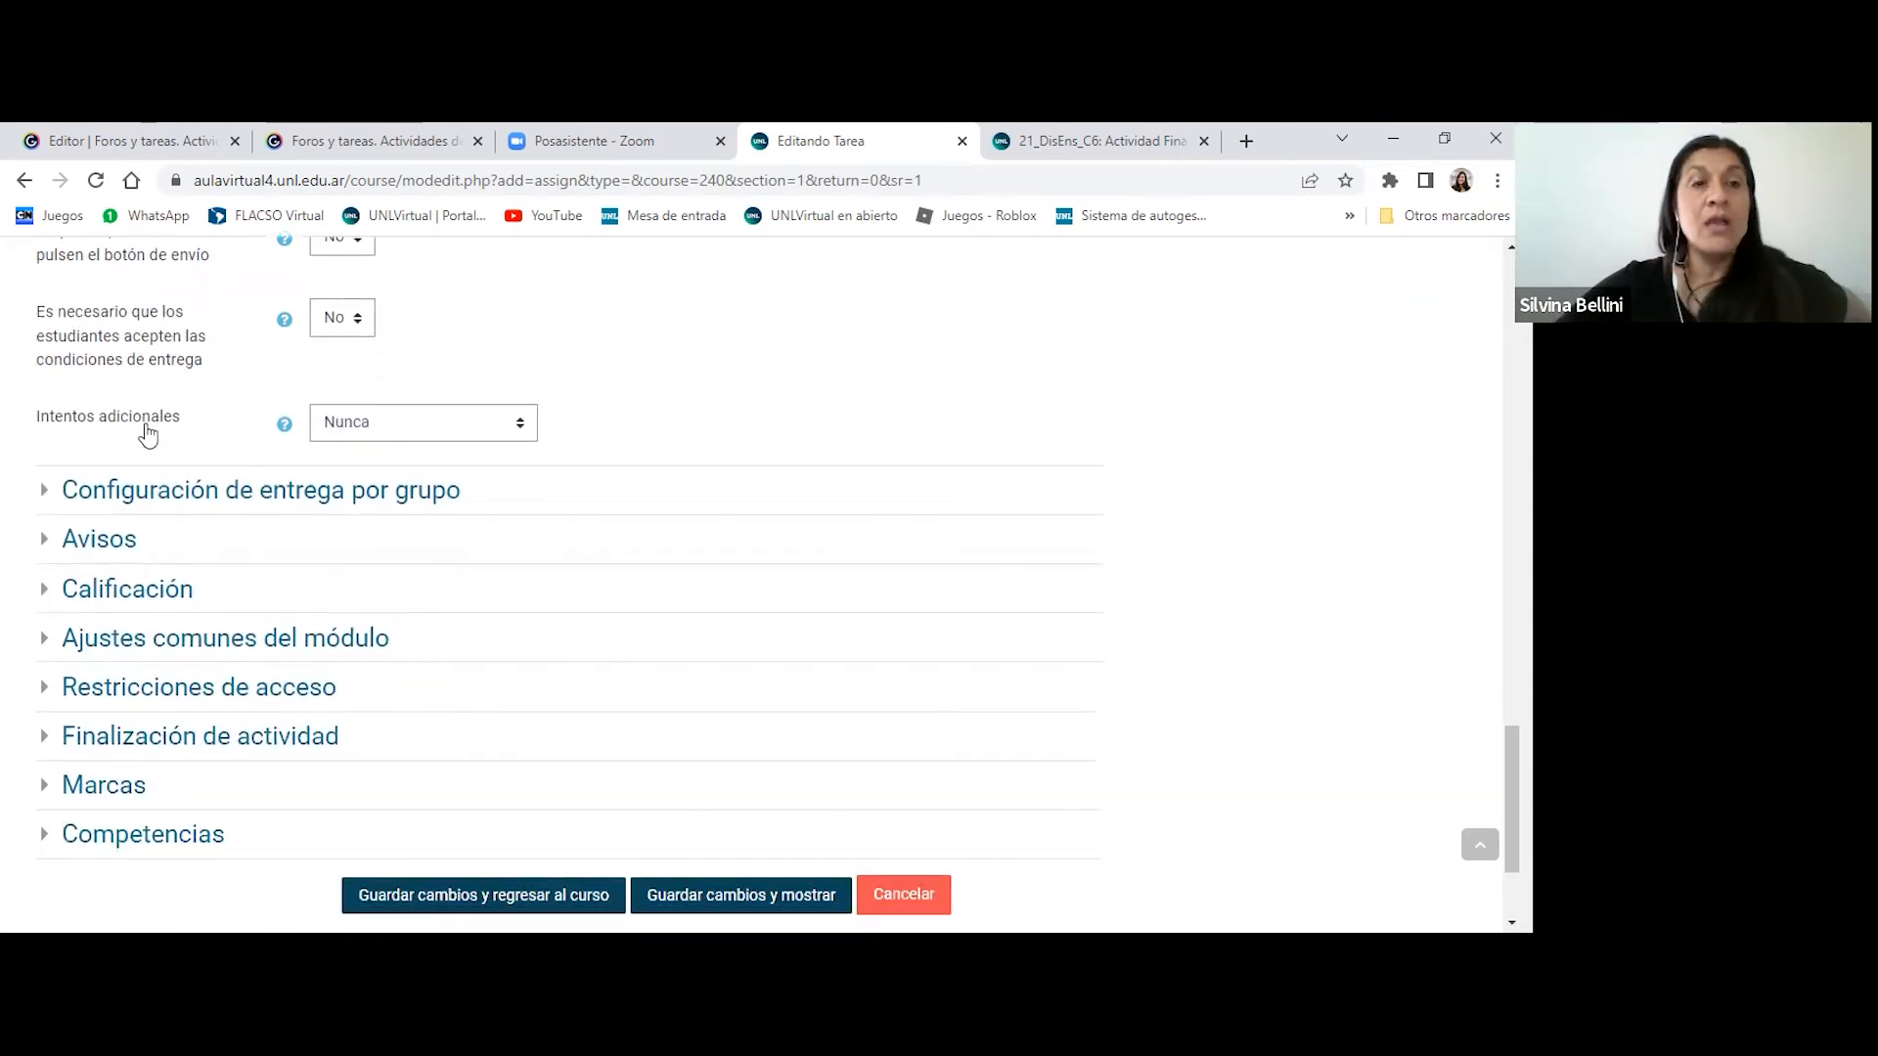
# - Expand Configuración de entrega por grupo to check the Entrega por grupos choices, and expand Avisos to review the notification settings
pyautogui.click(313, 500)
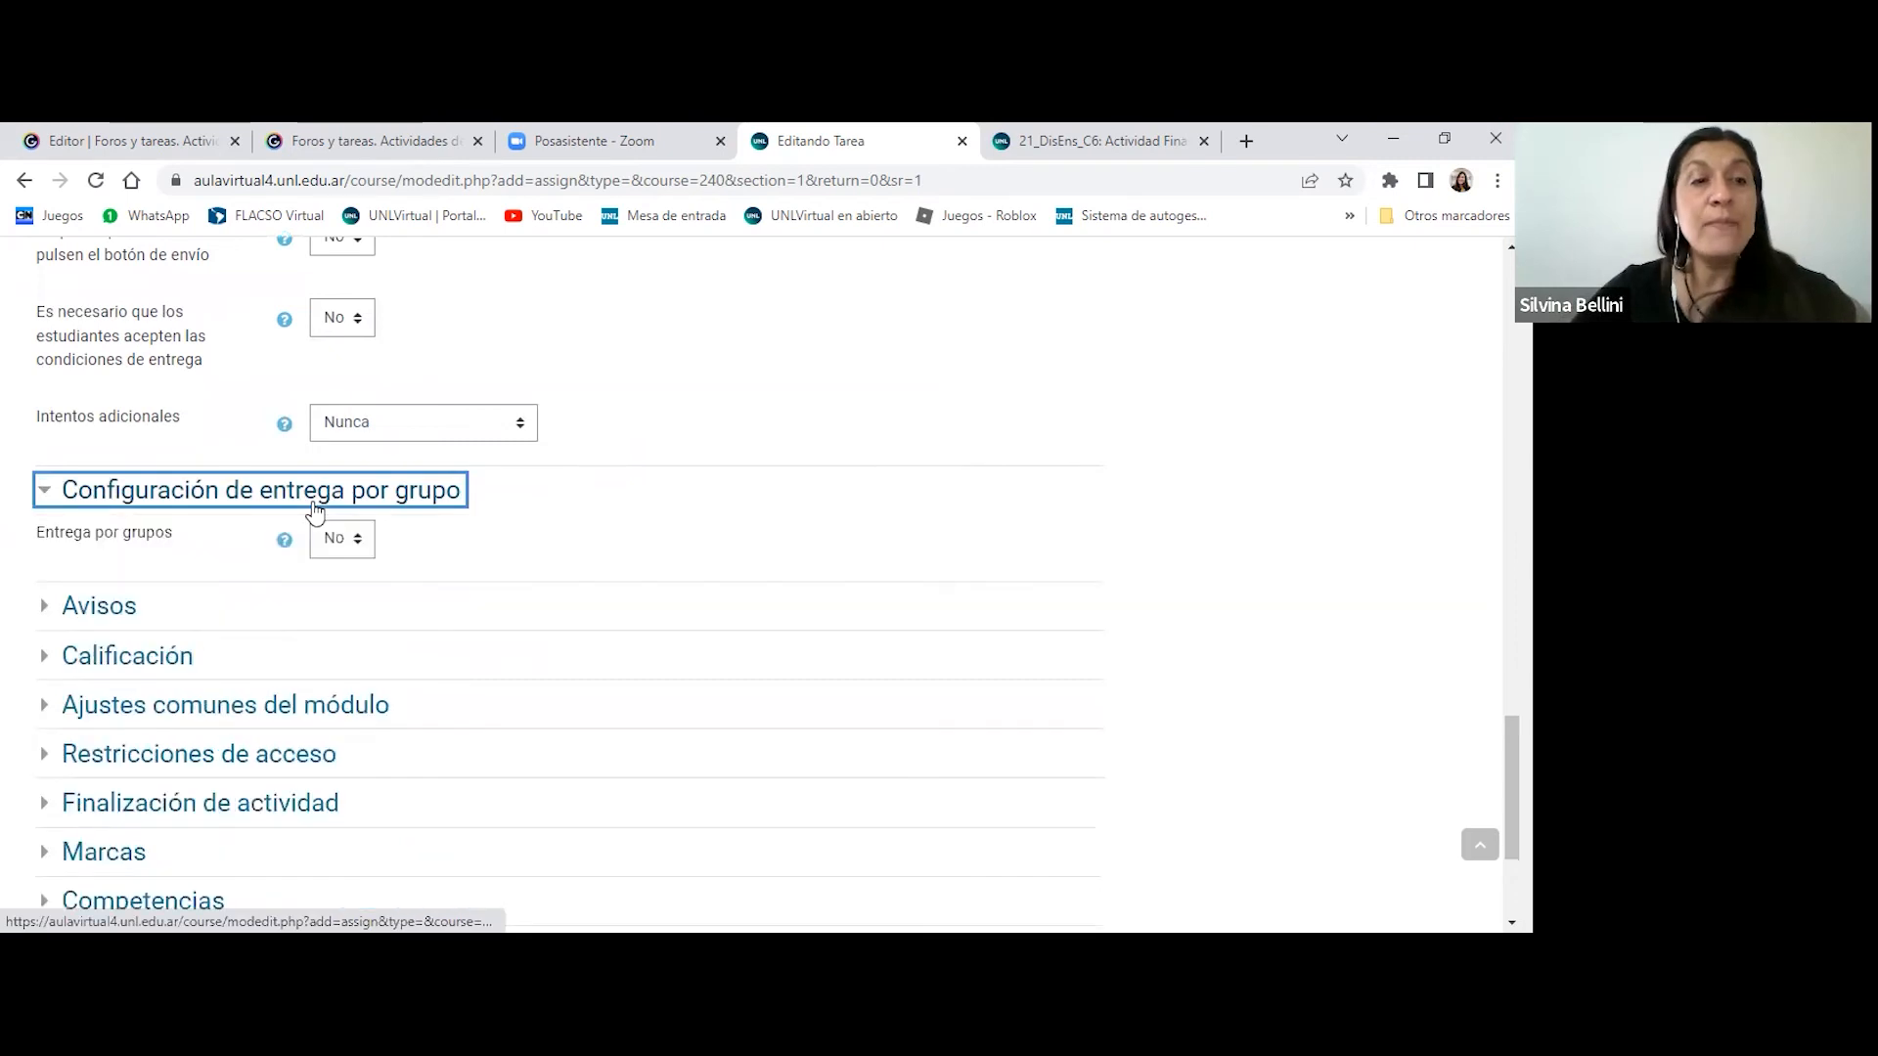
pyautogui.click(346, 542)
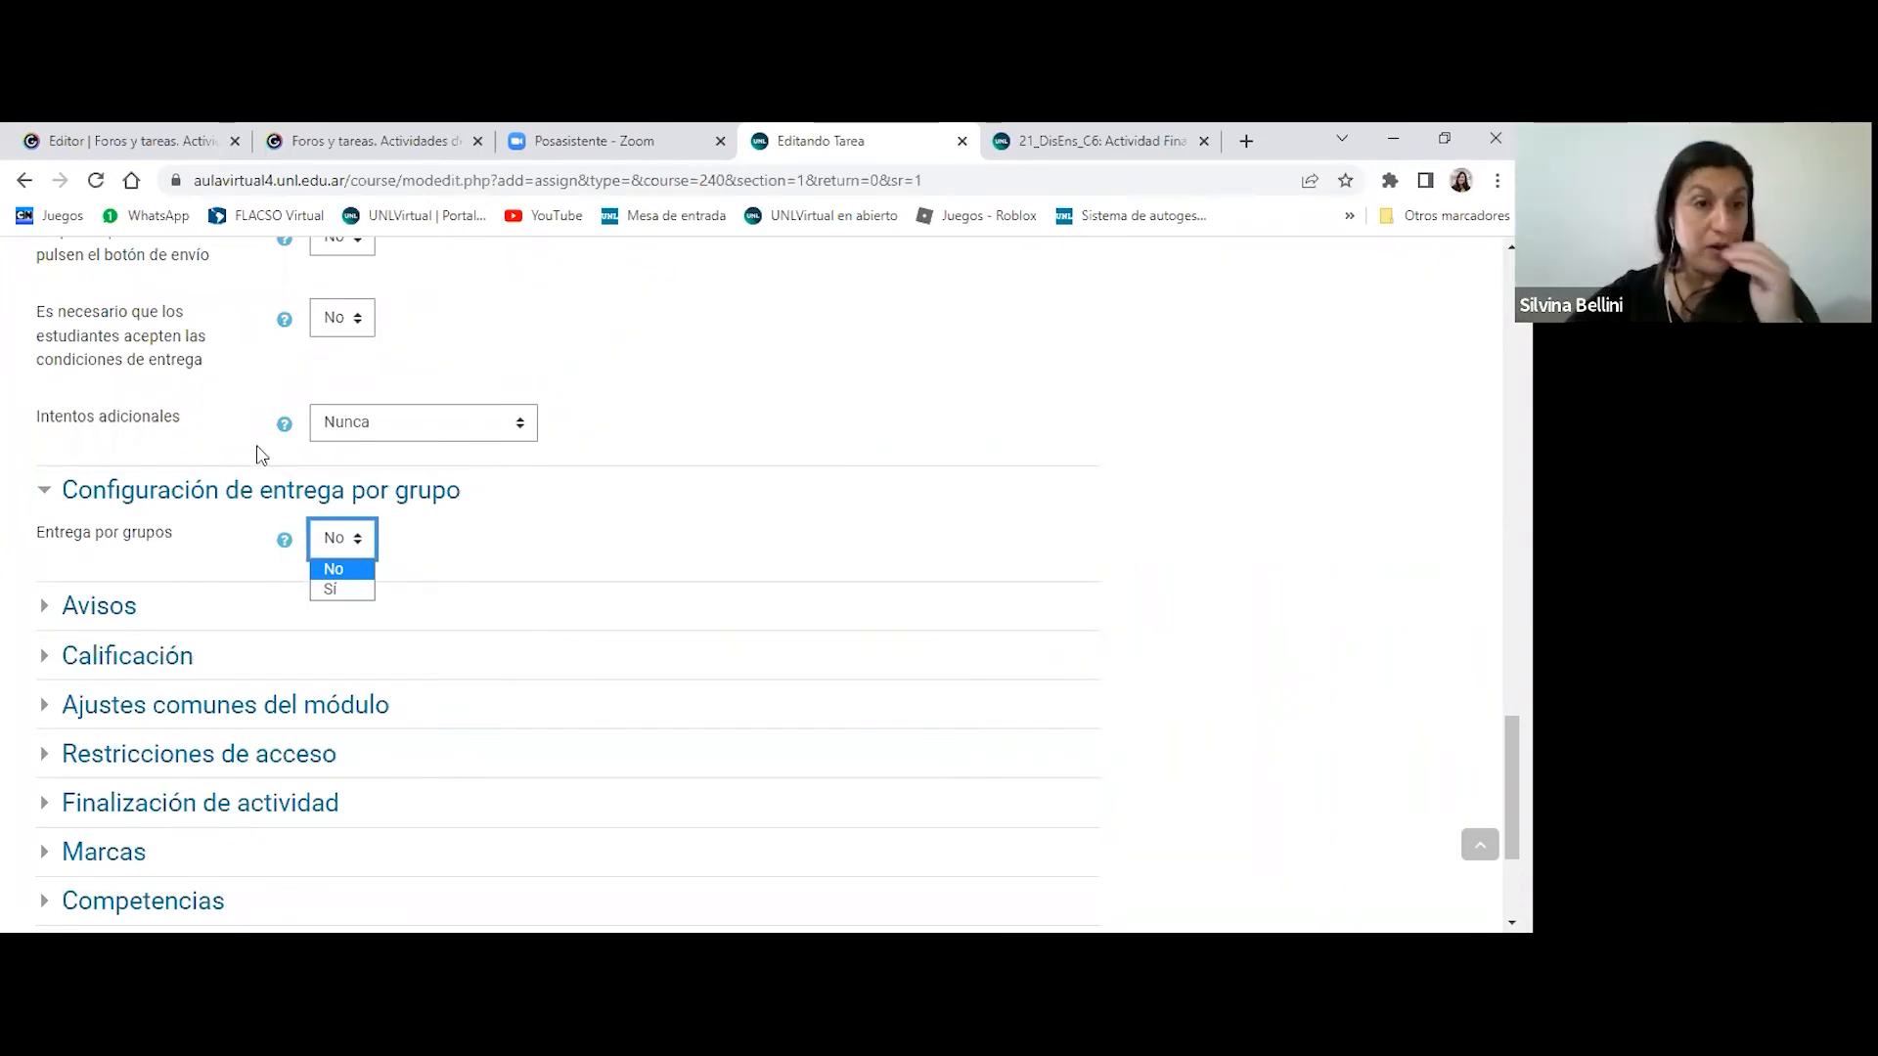
pyautogui.click(86, 608)
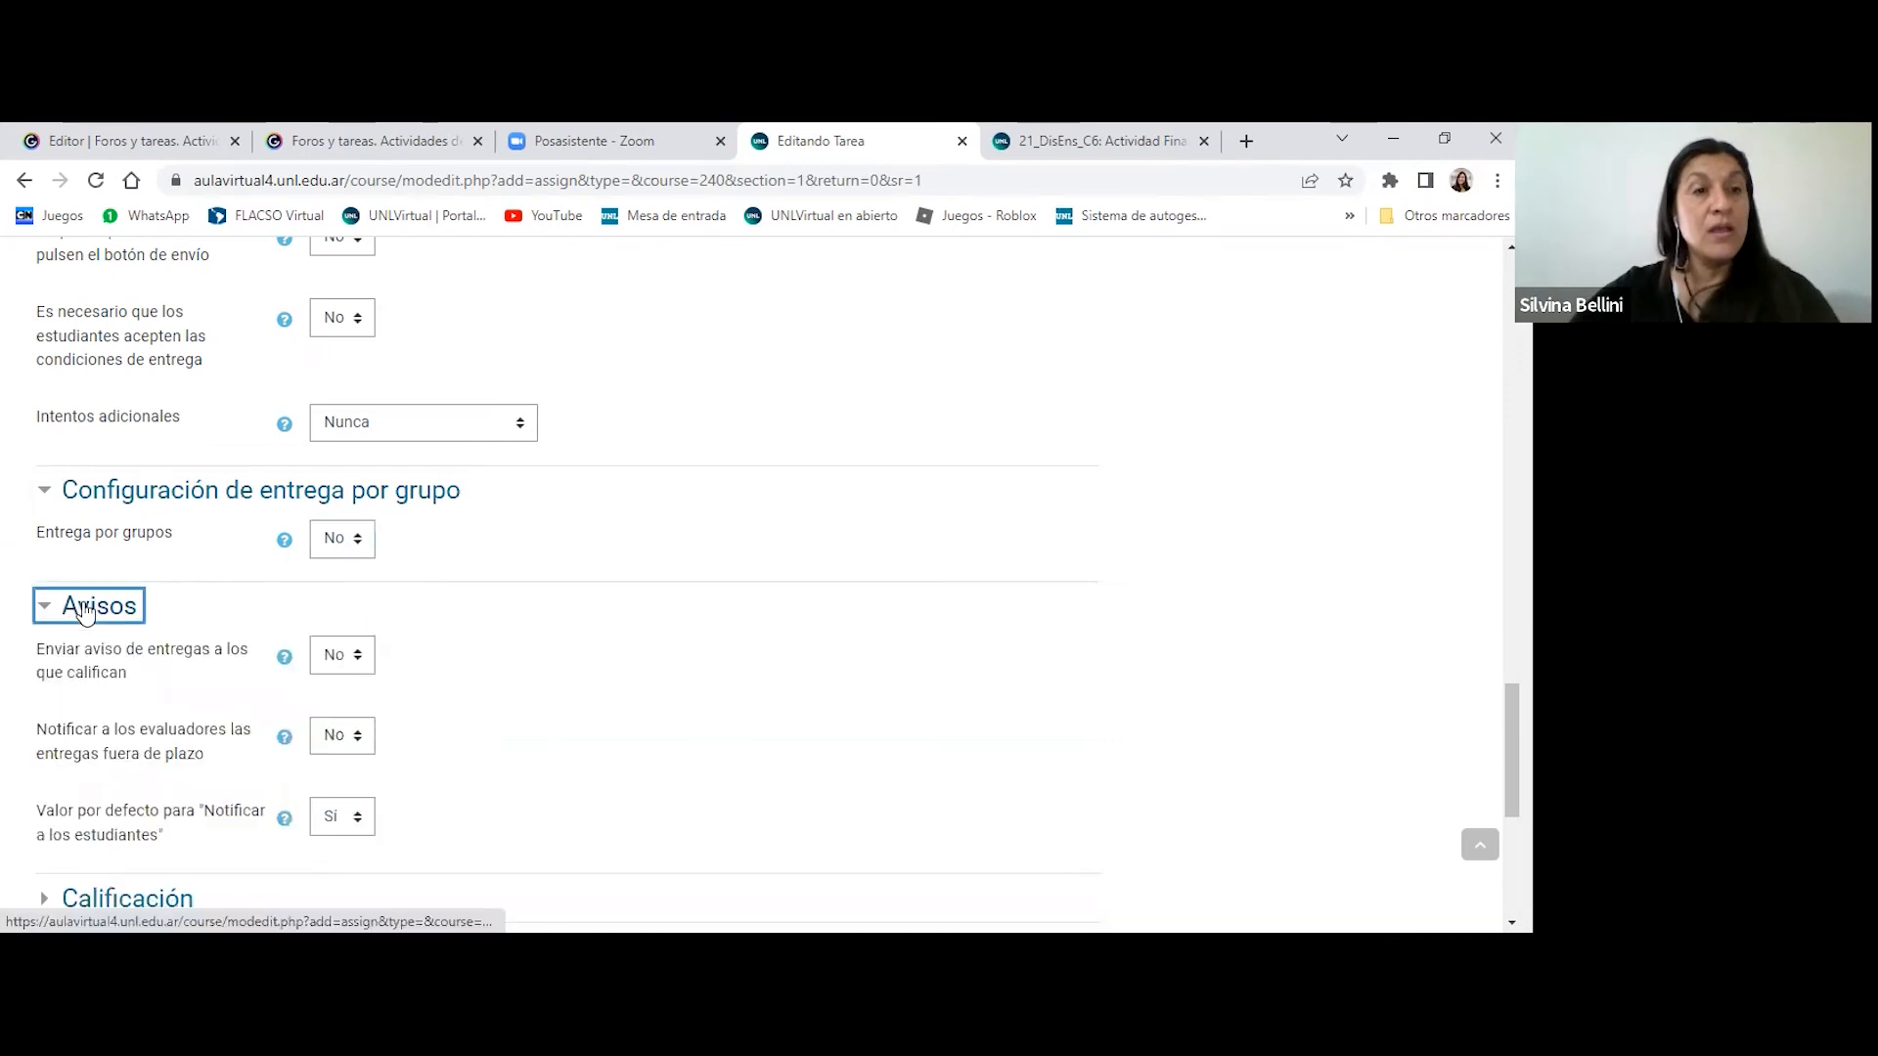
pyautogui.scroll(-3, 608, 571)
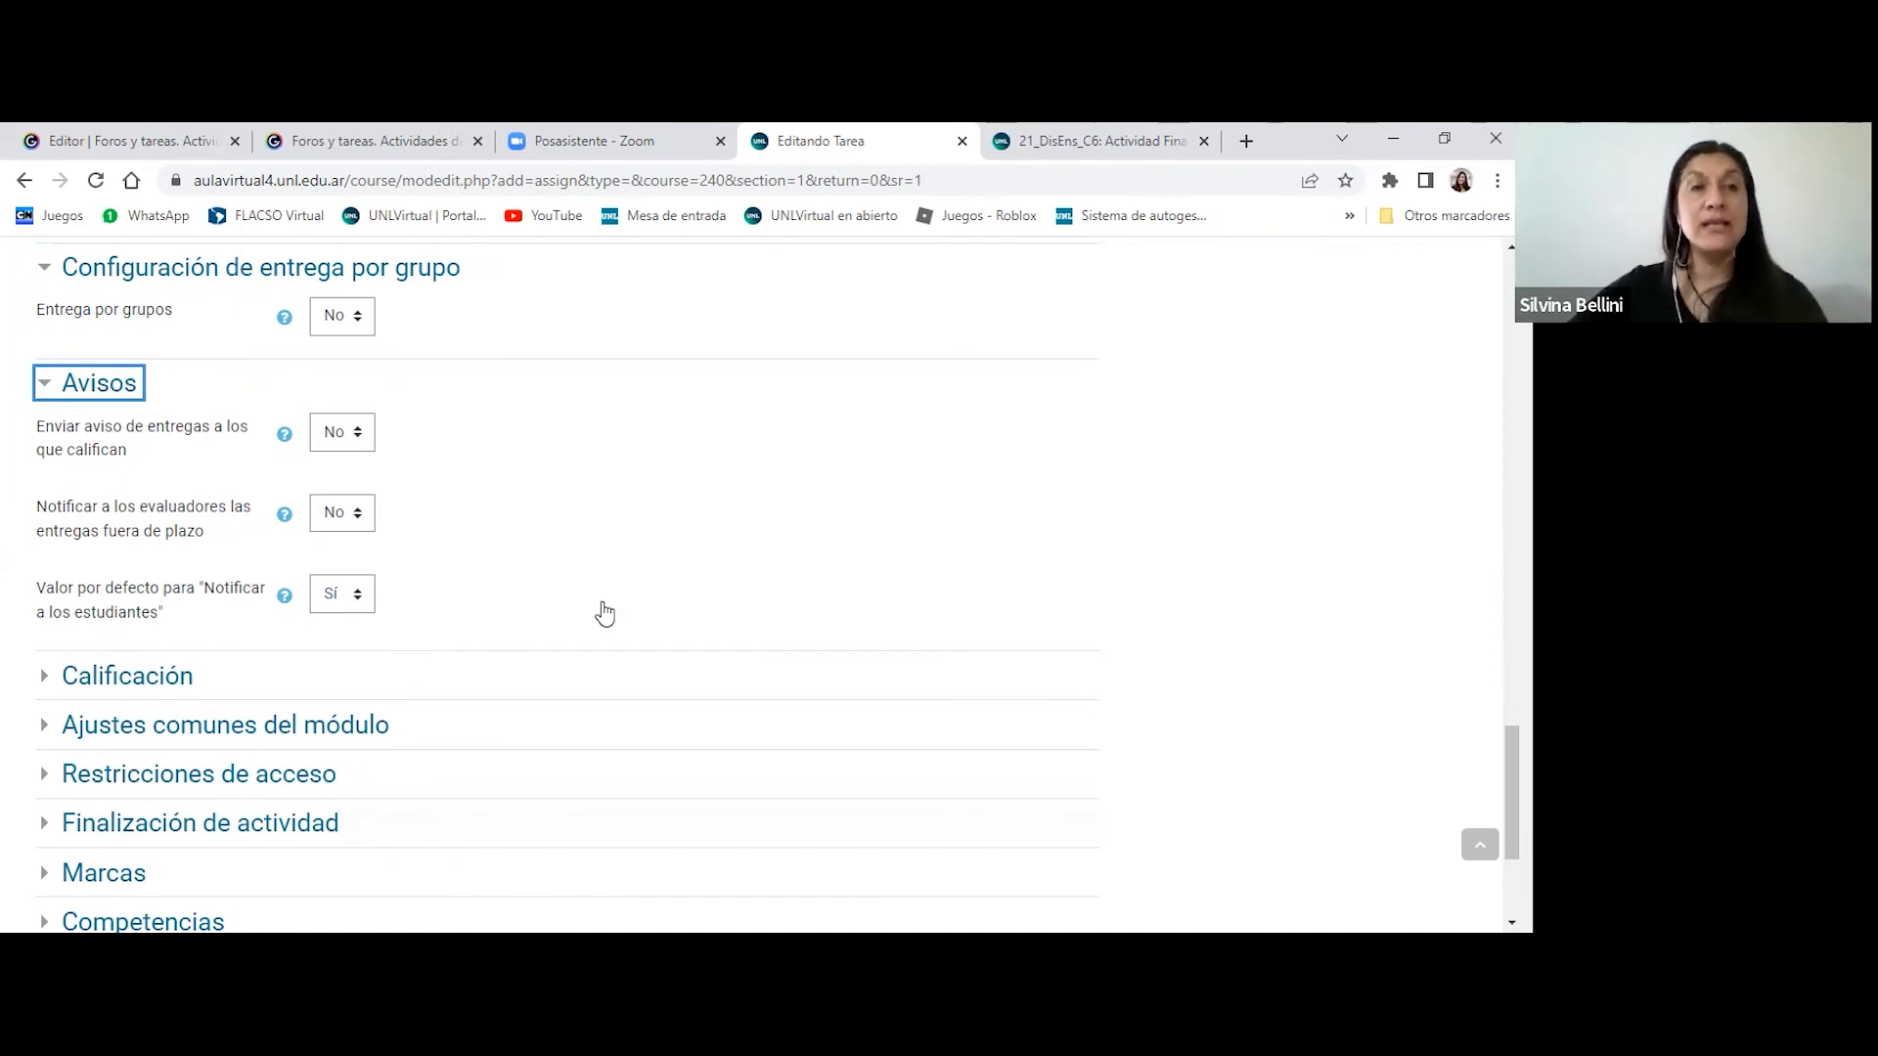
pyautogui.scroll(-1, 605, 613)
pyautogui.scroll(-1, 605, 613)
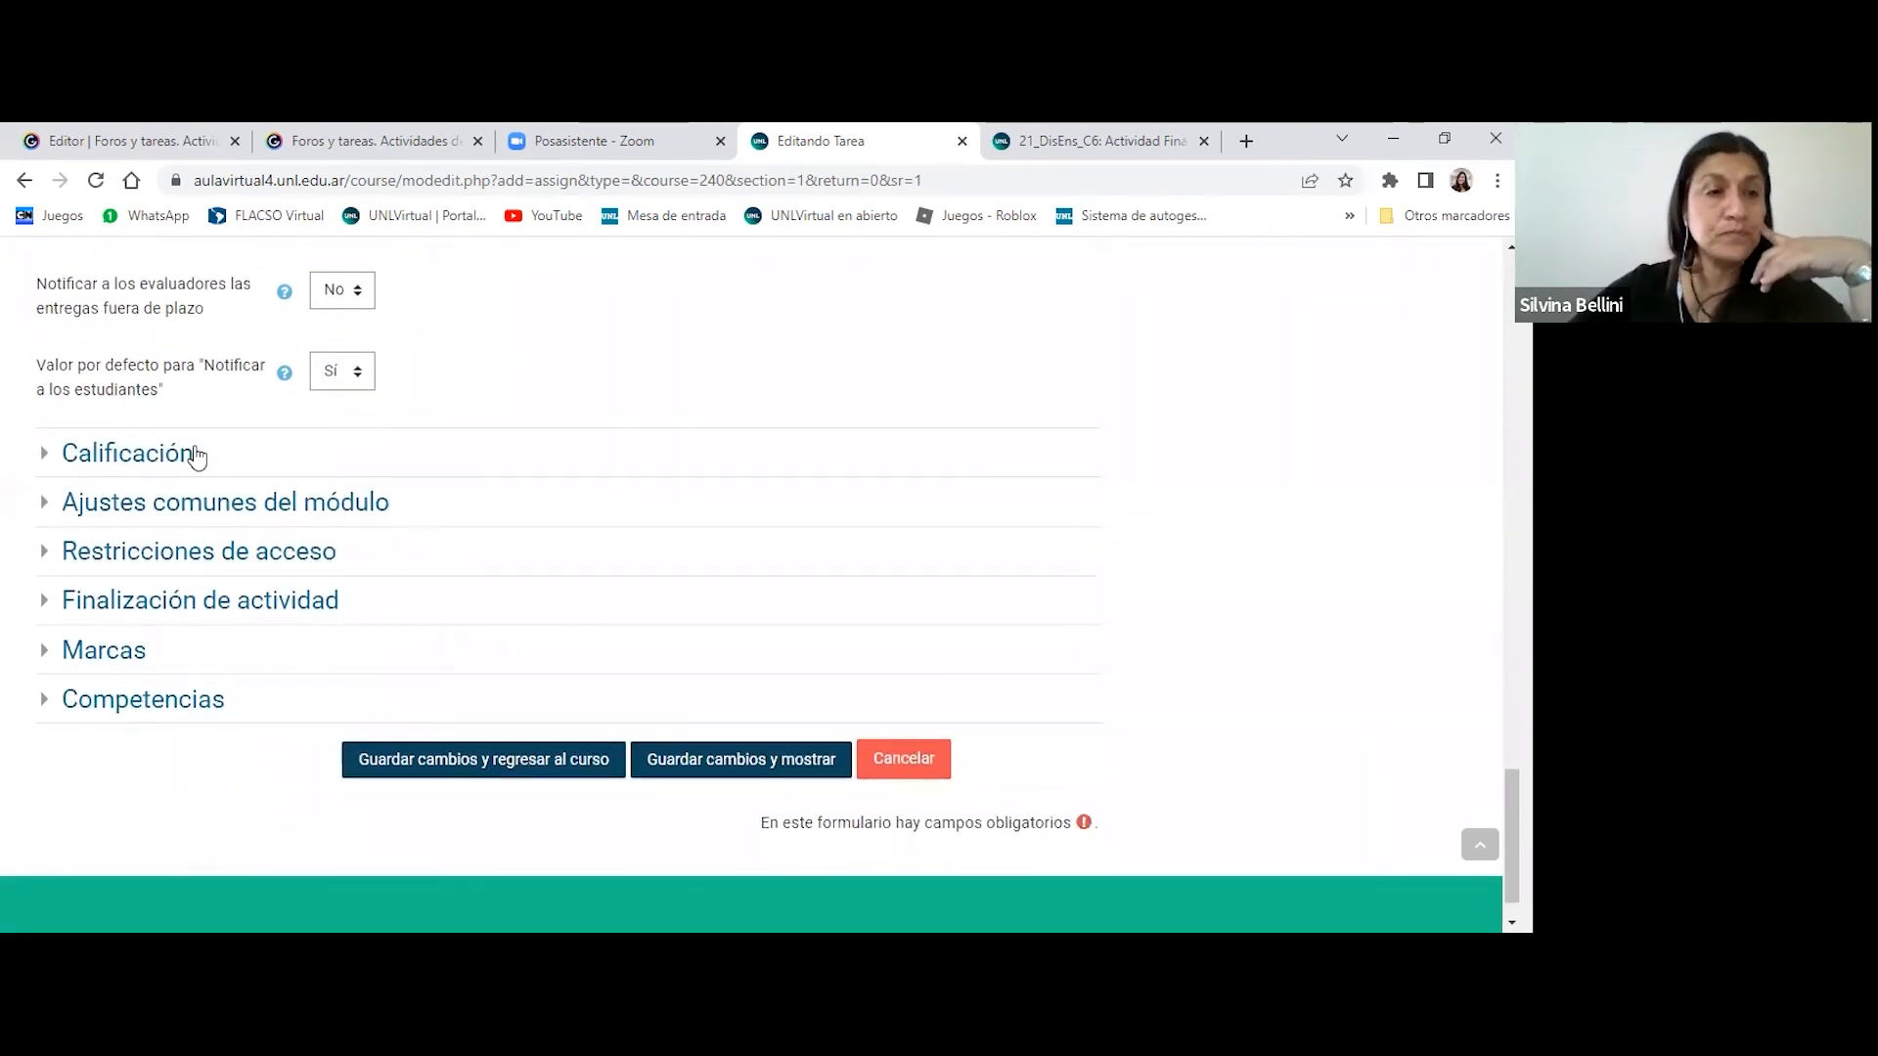
# - Expand Calificación, check the available grade types without changing them, and review the grading method, category, passing grade and anonymity settings
pyautogui.click(155, 455)
pyautogui.scroll(-3, 665, 466)
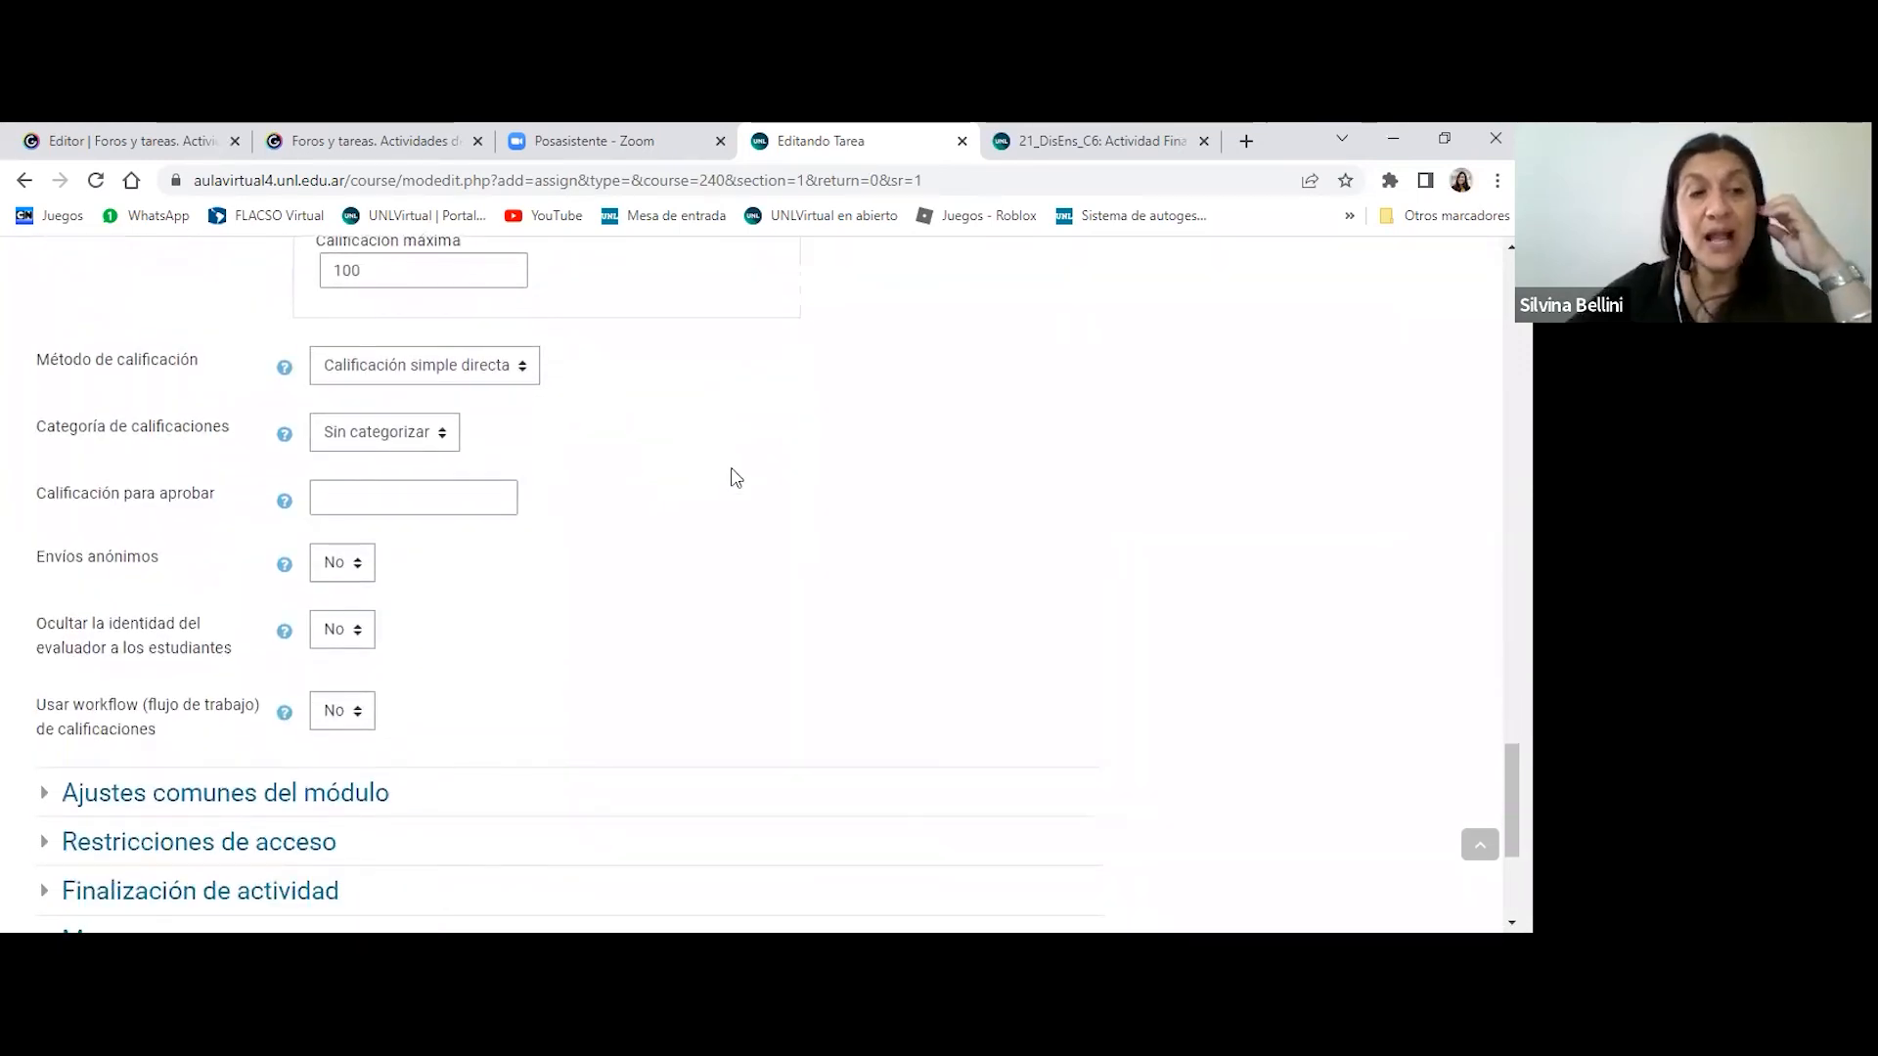
pyautogui.scroll(-1, 735, 477)
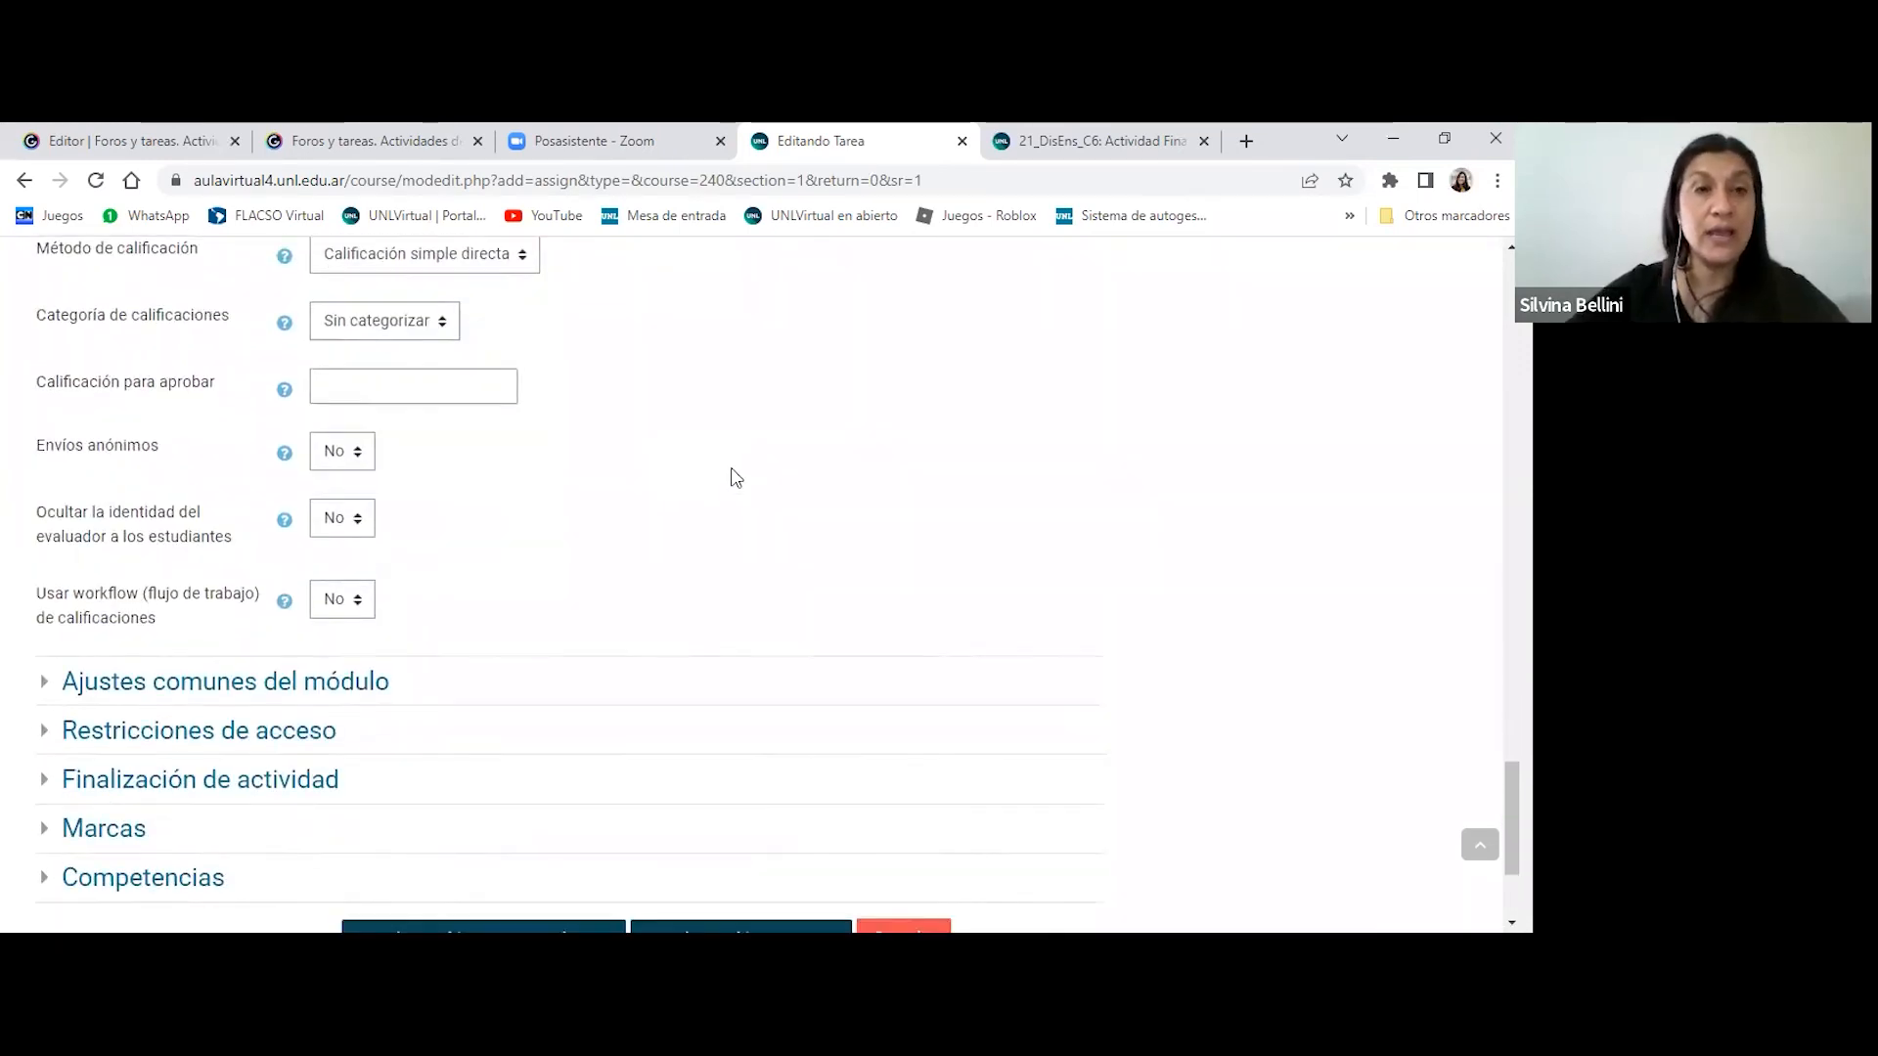
pyautogui.scroll(2, 735, 477)
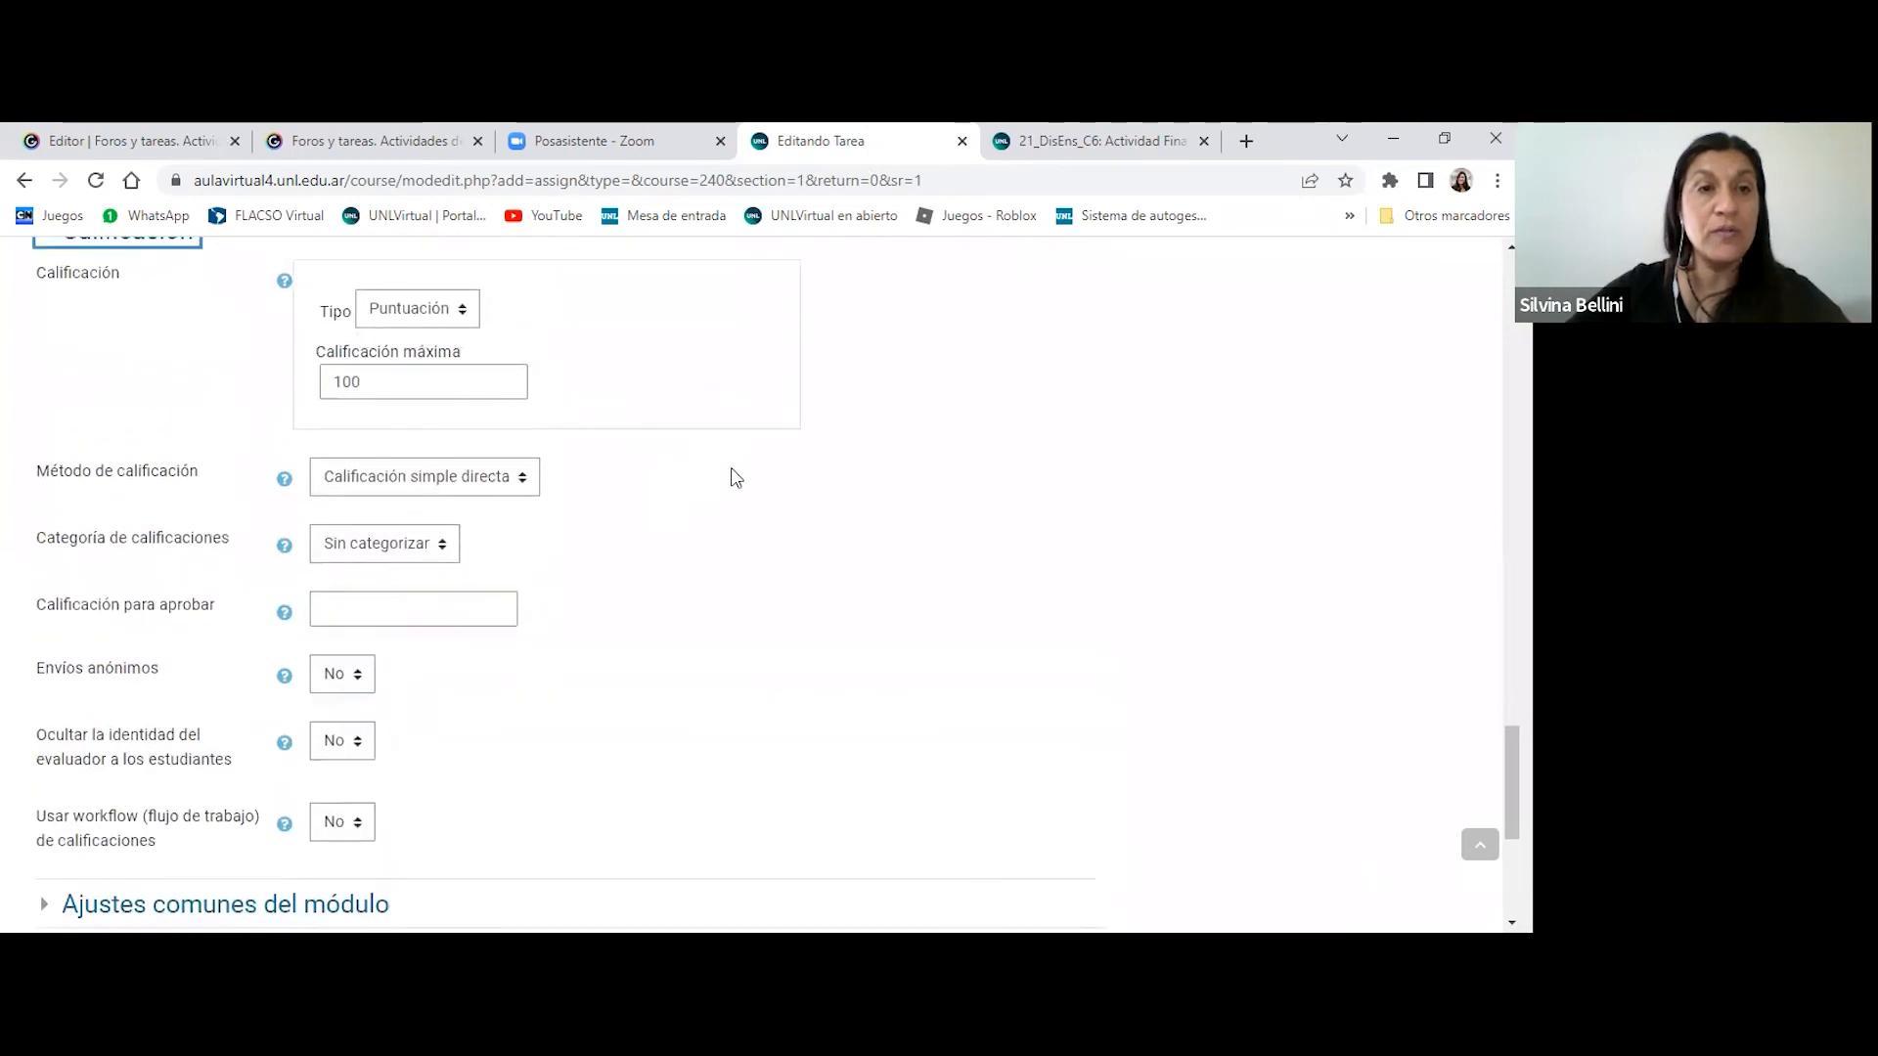
pyautogui.click(467, 316)
pyautogui.scroll(1, 723, 391)
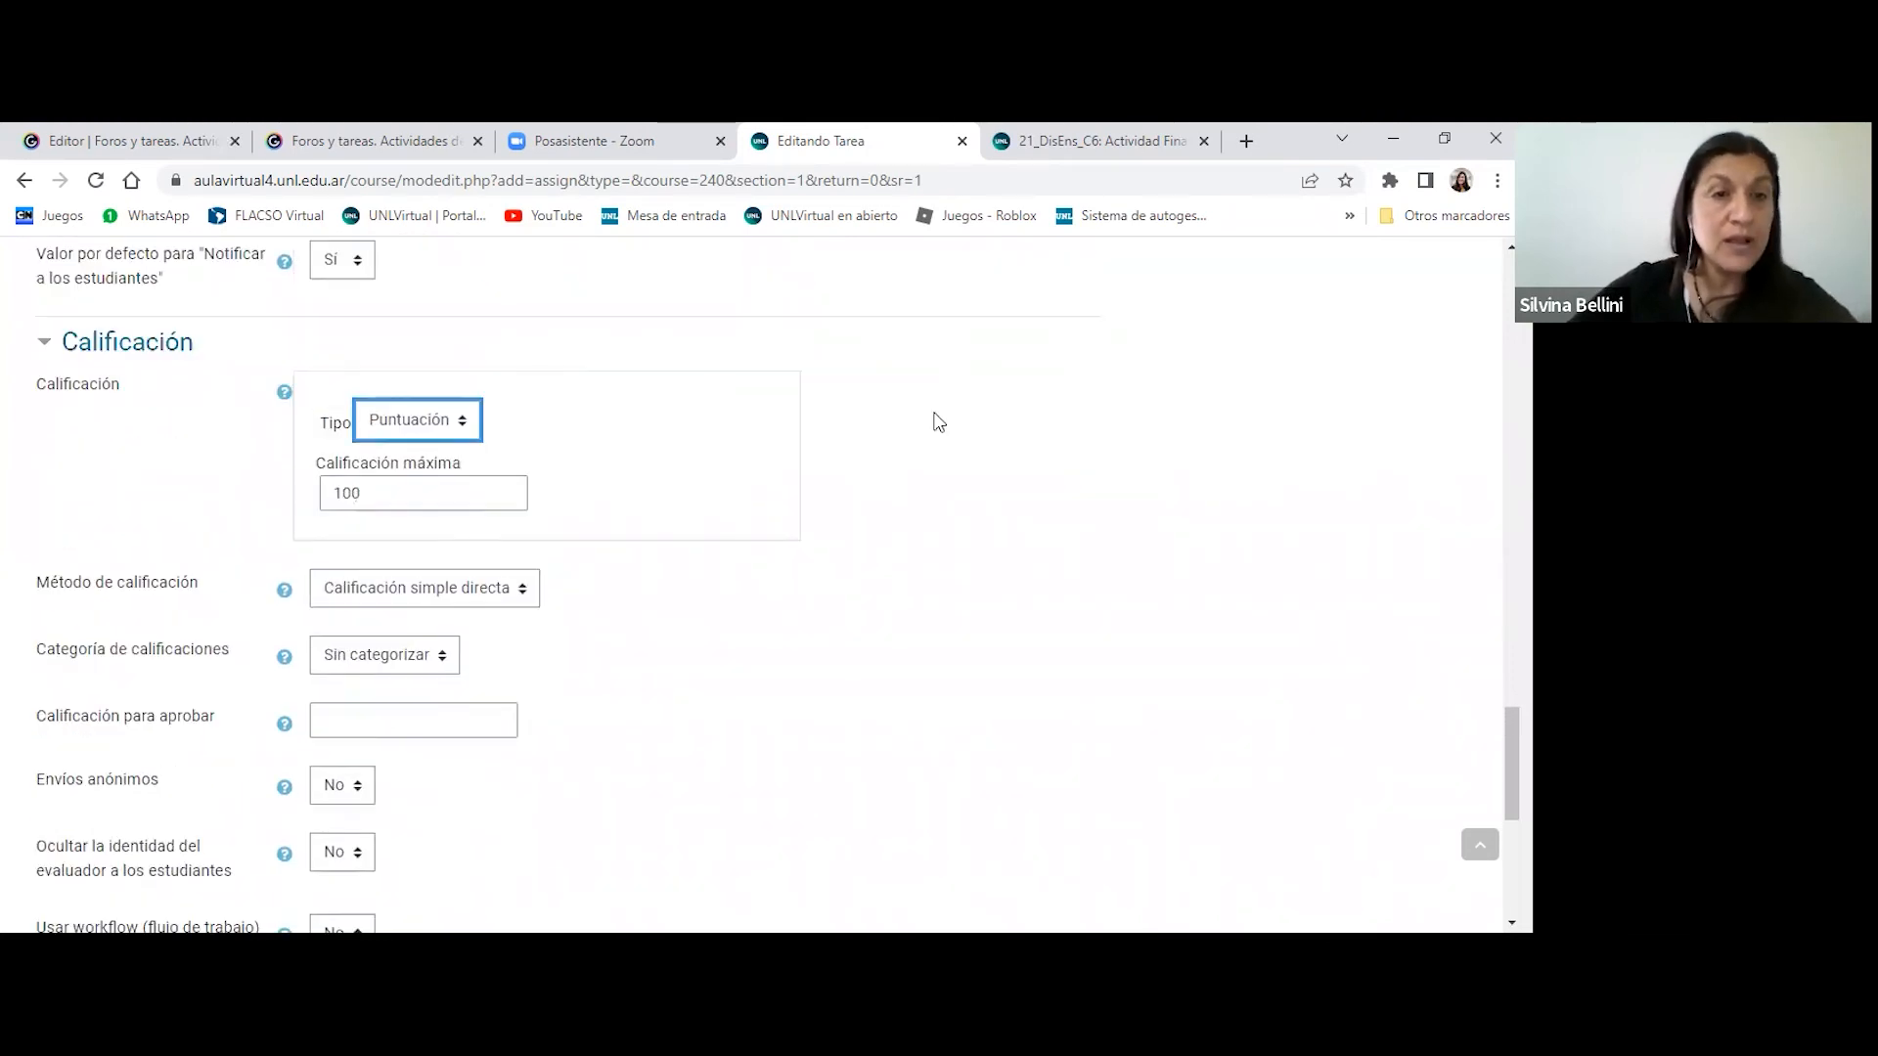
pyautogui.click(455, 418)
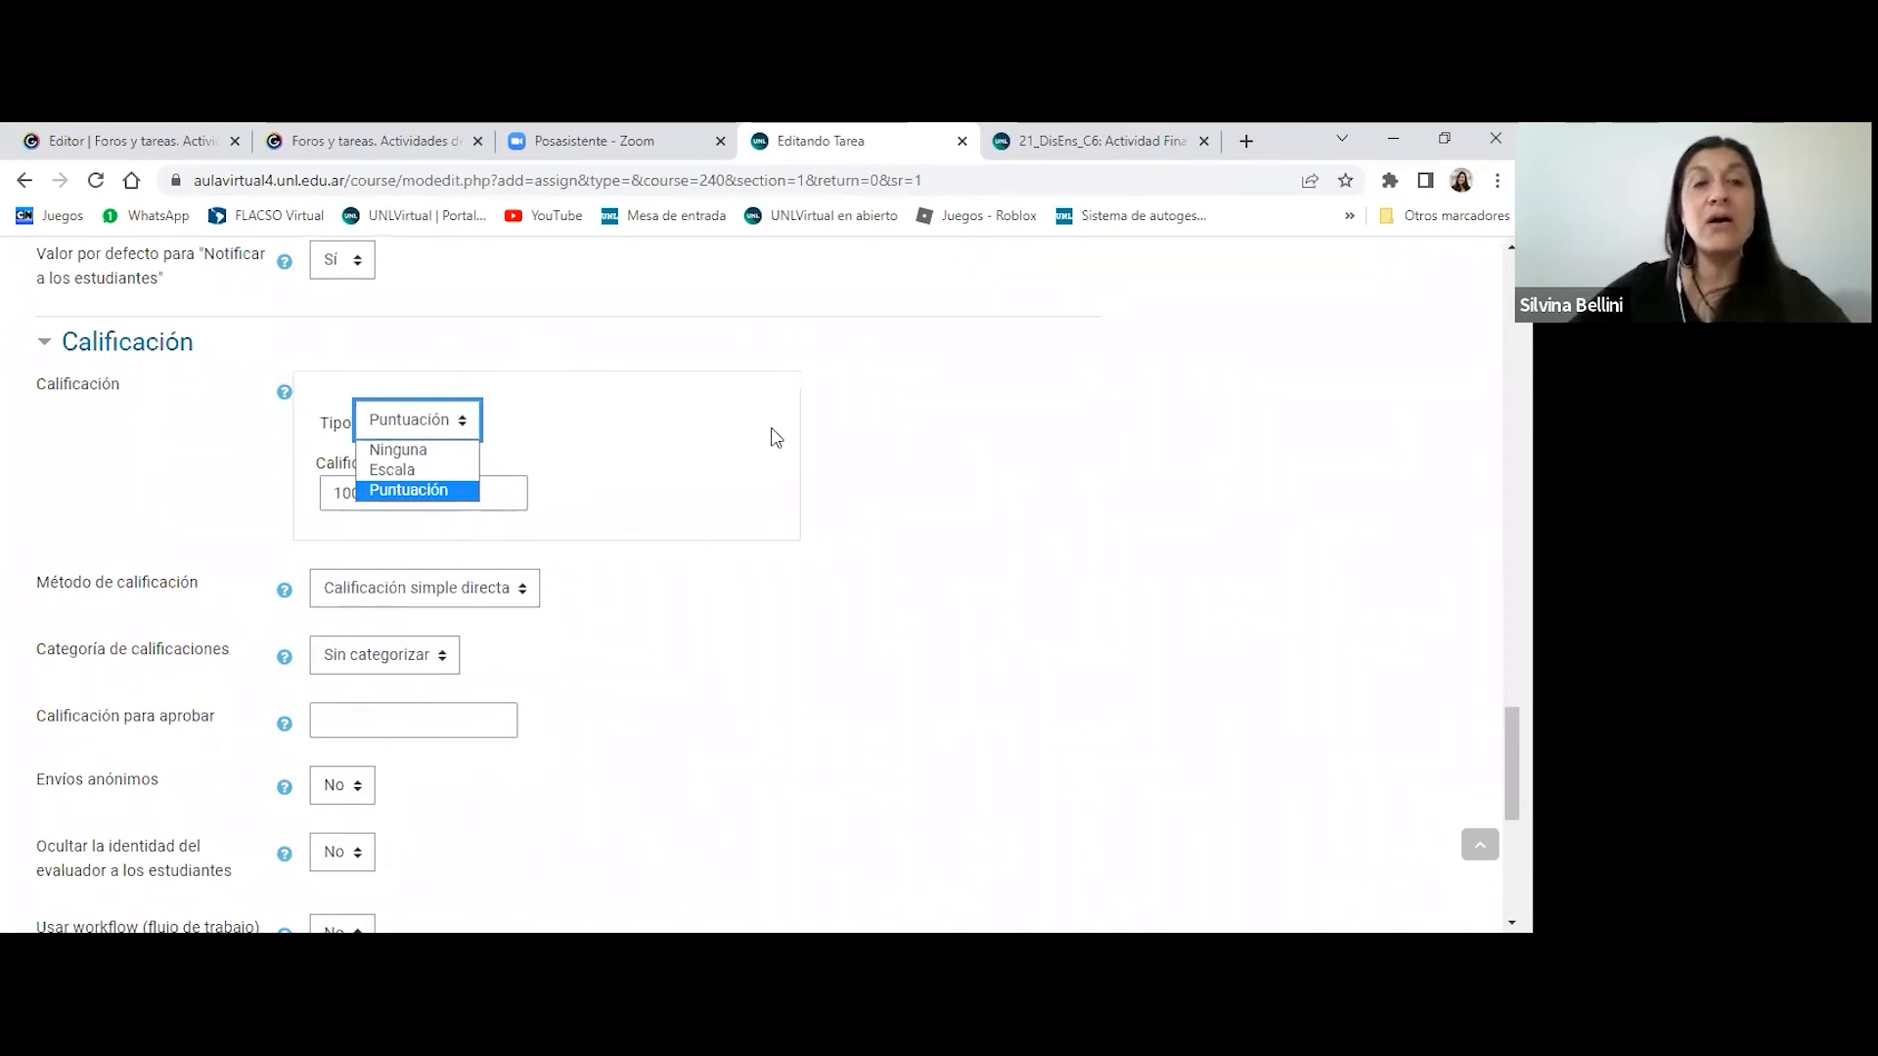
pyautogui.scroll(-2, 776, 439)
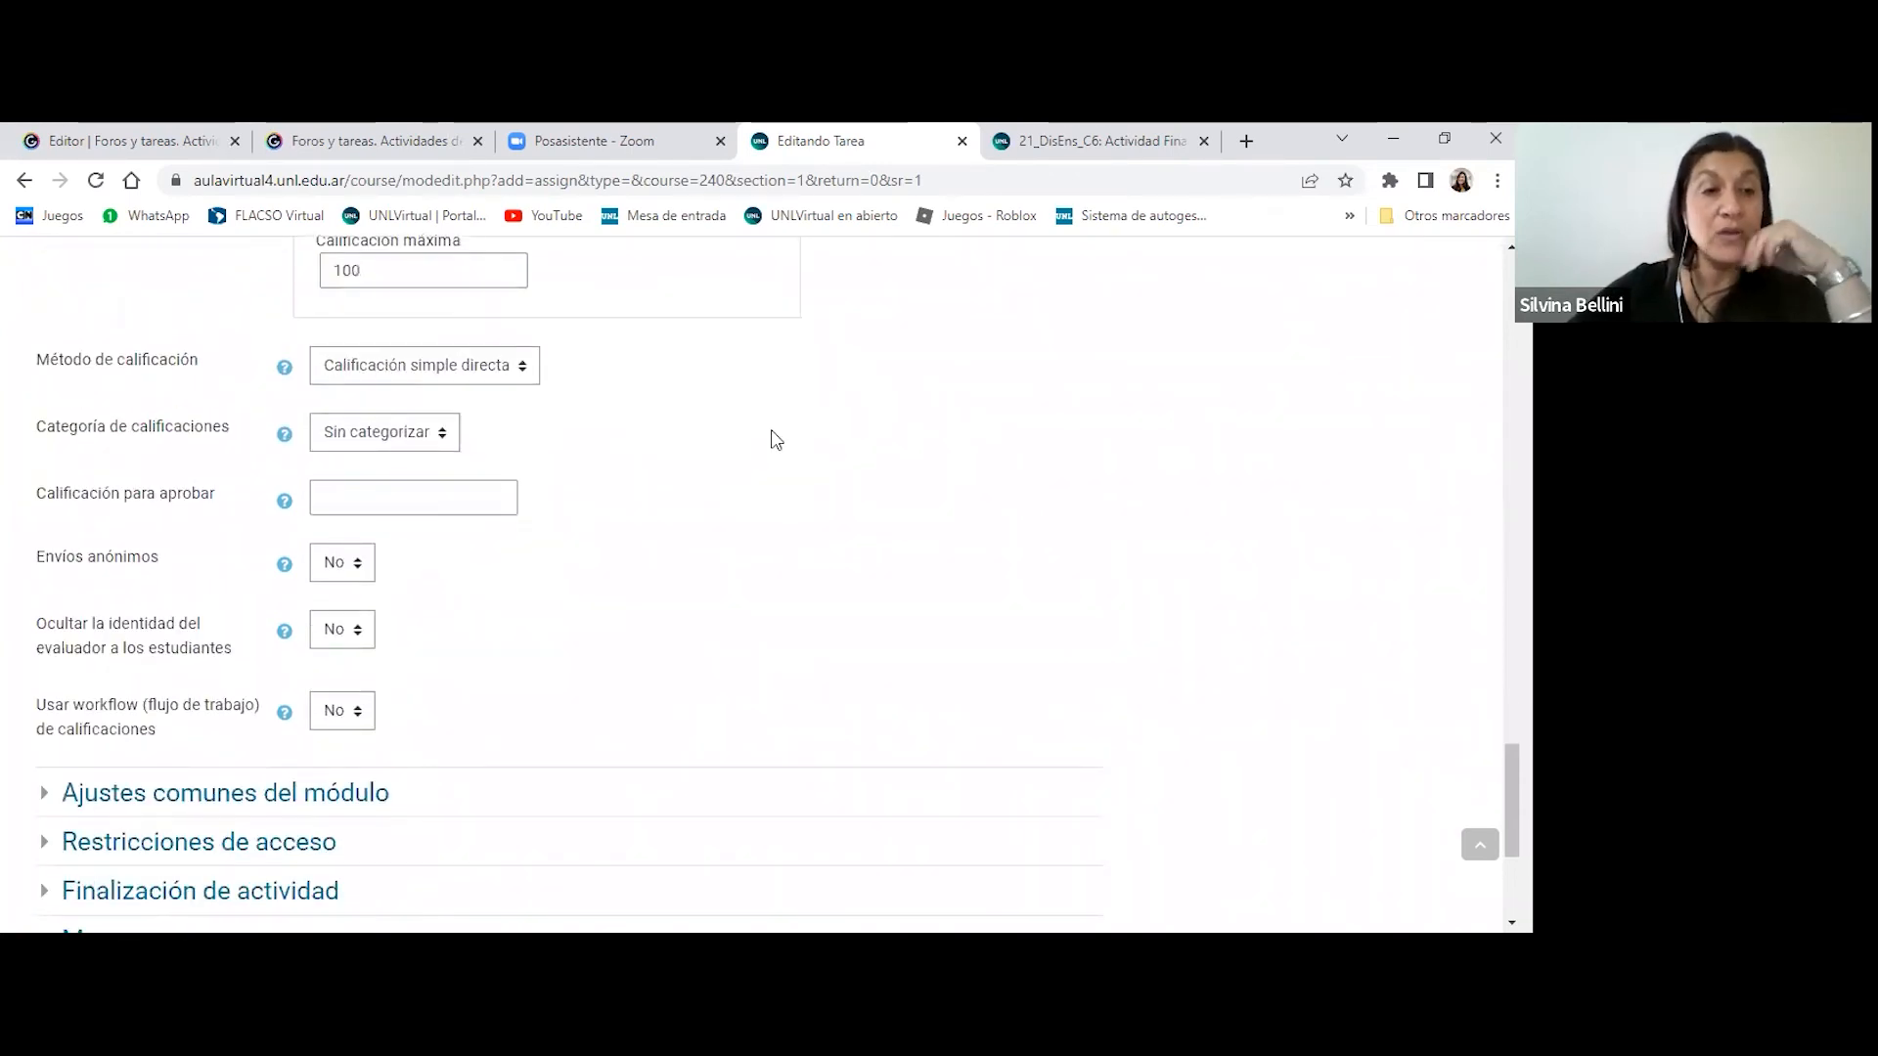
pyautogui.scroll(-3, 775, 439)
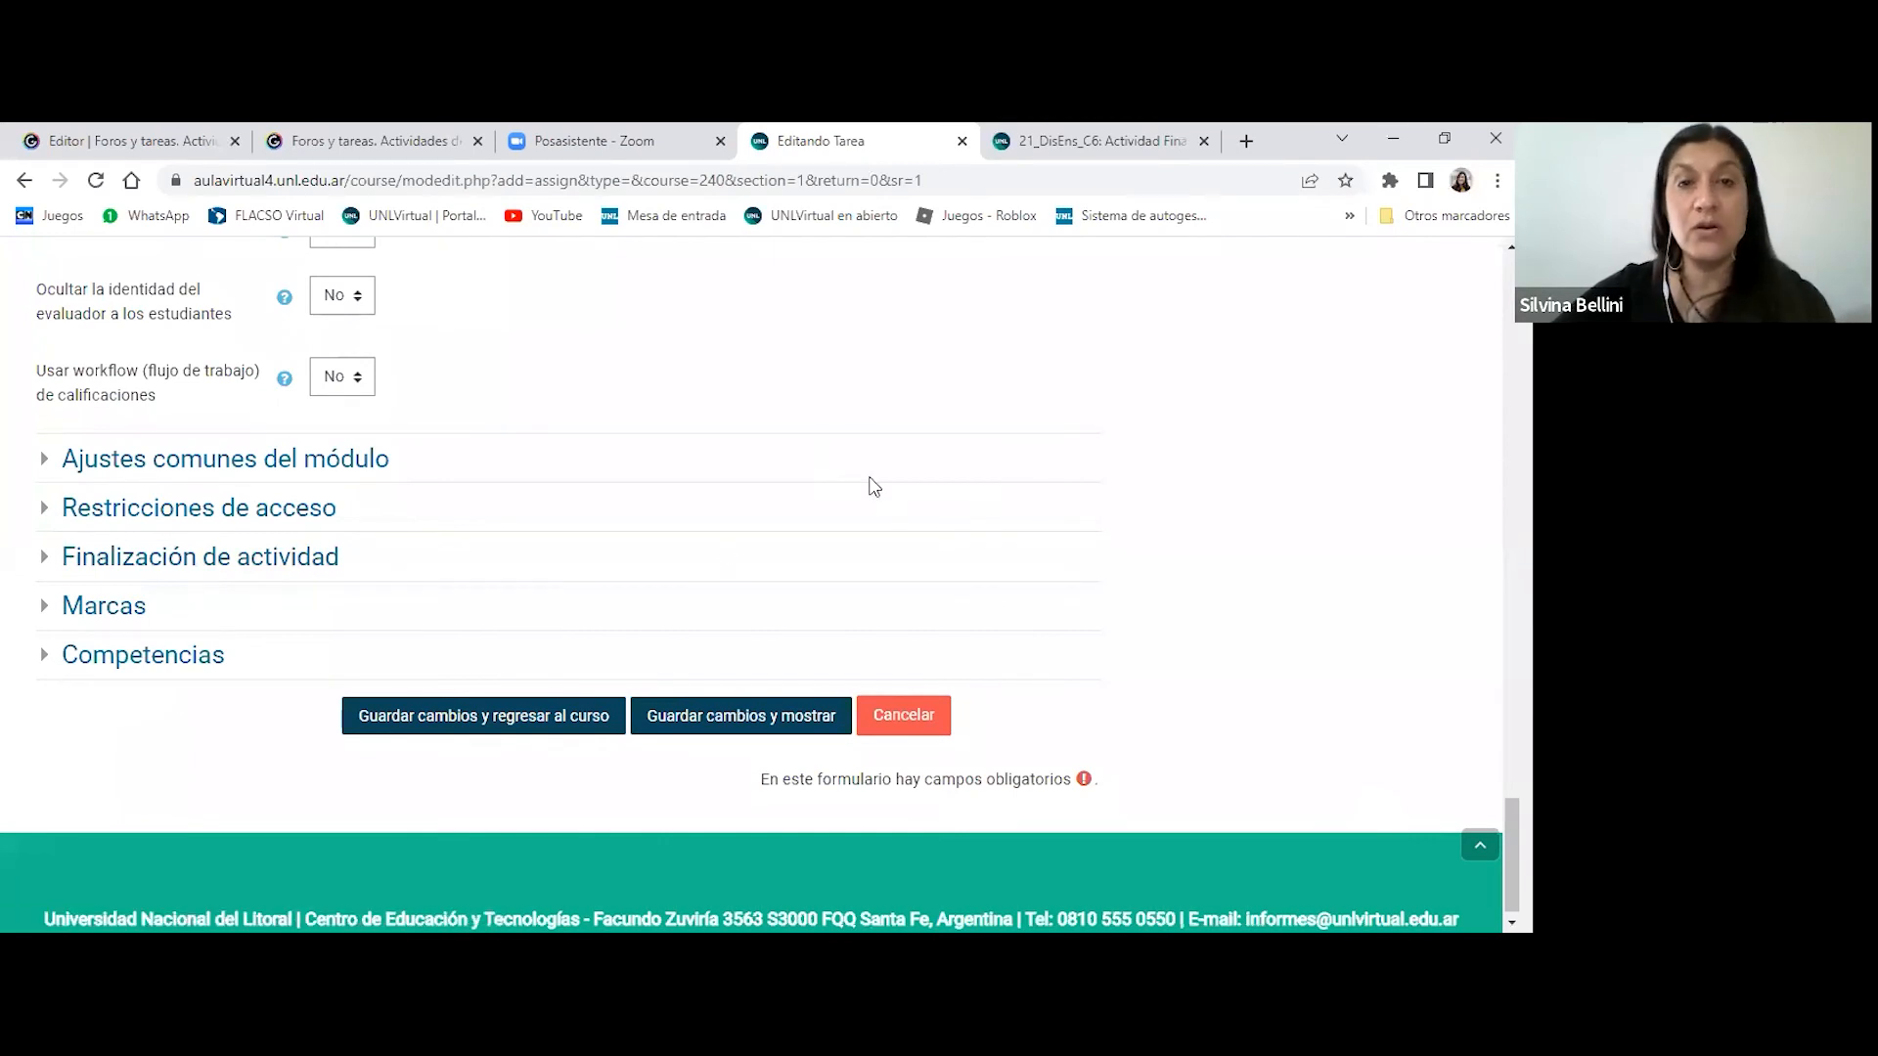
pyautogui.scroll(2, 900, 560)
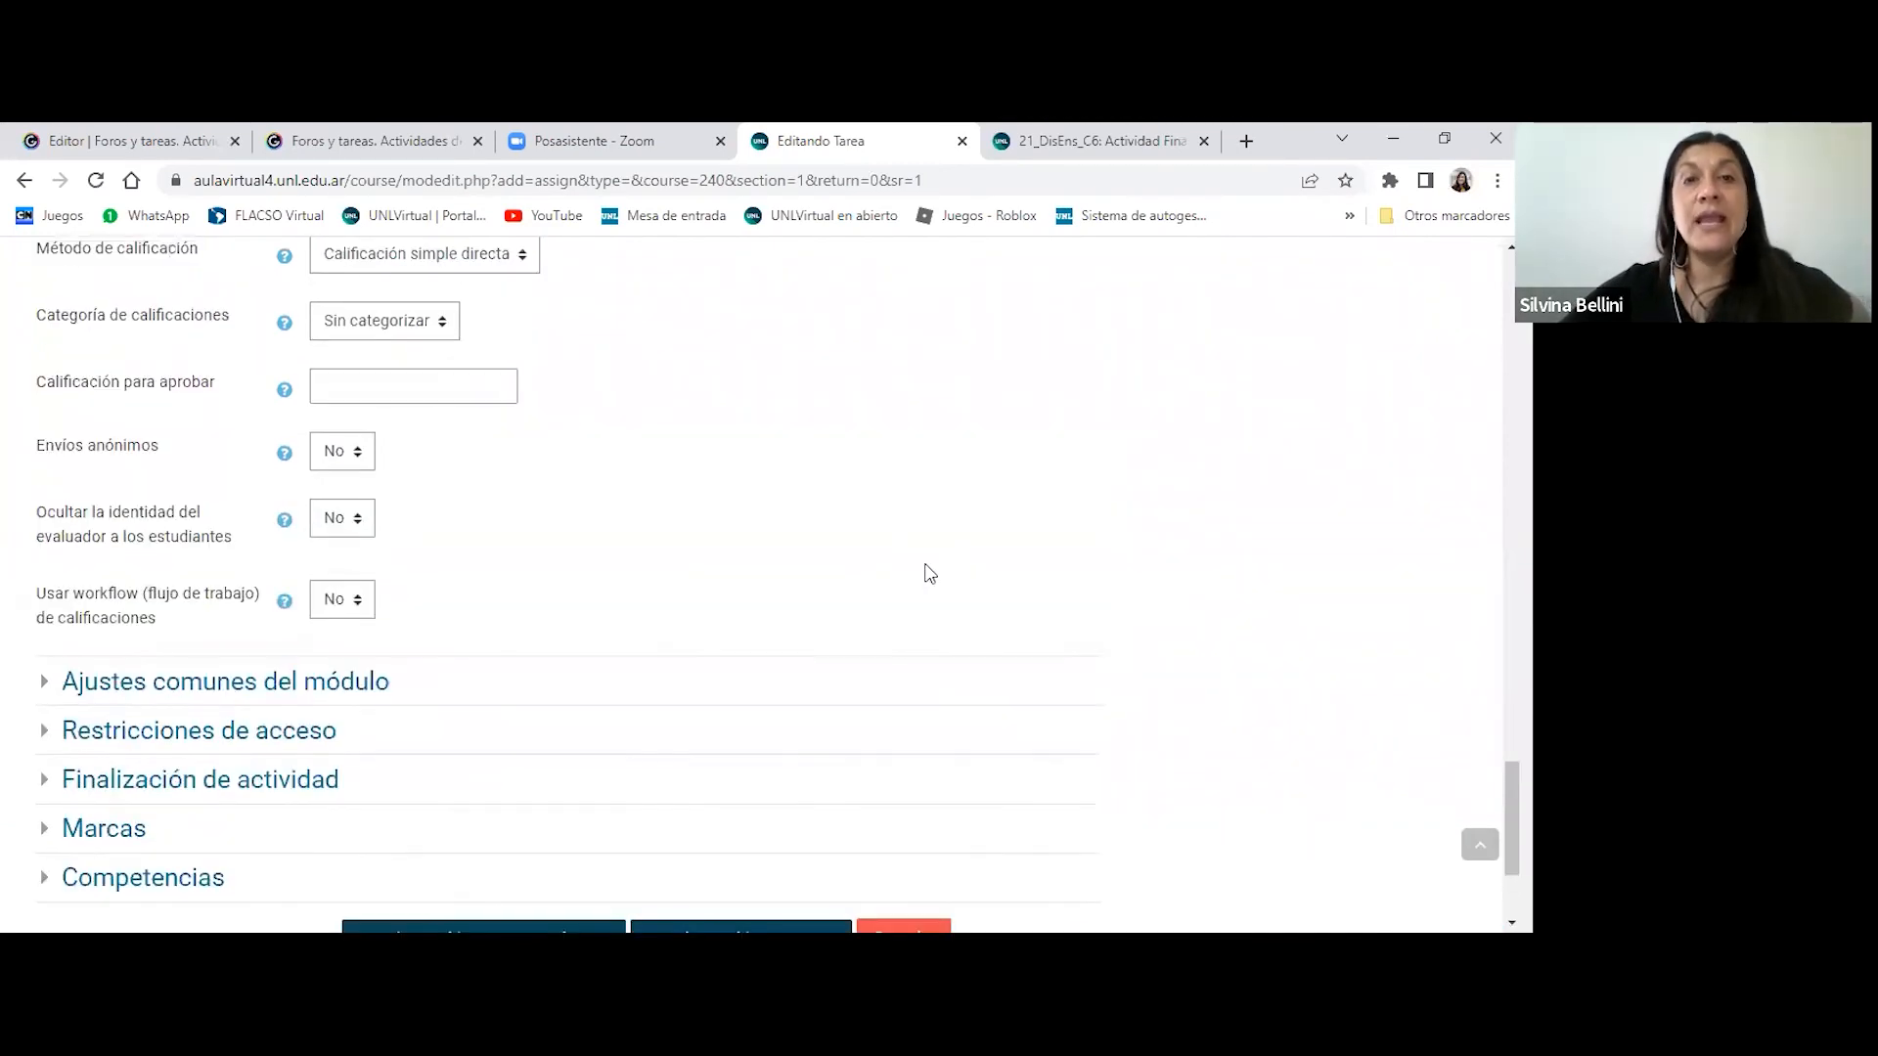
pyautogui.scroll(2, 805, 473)
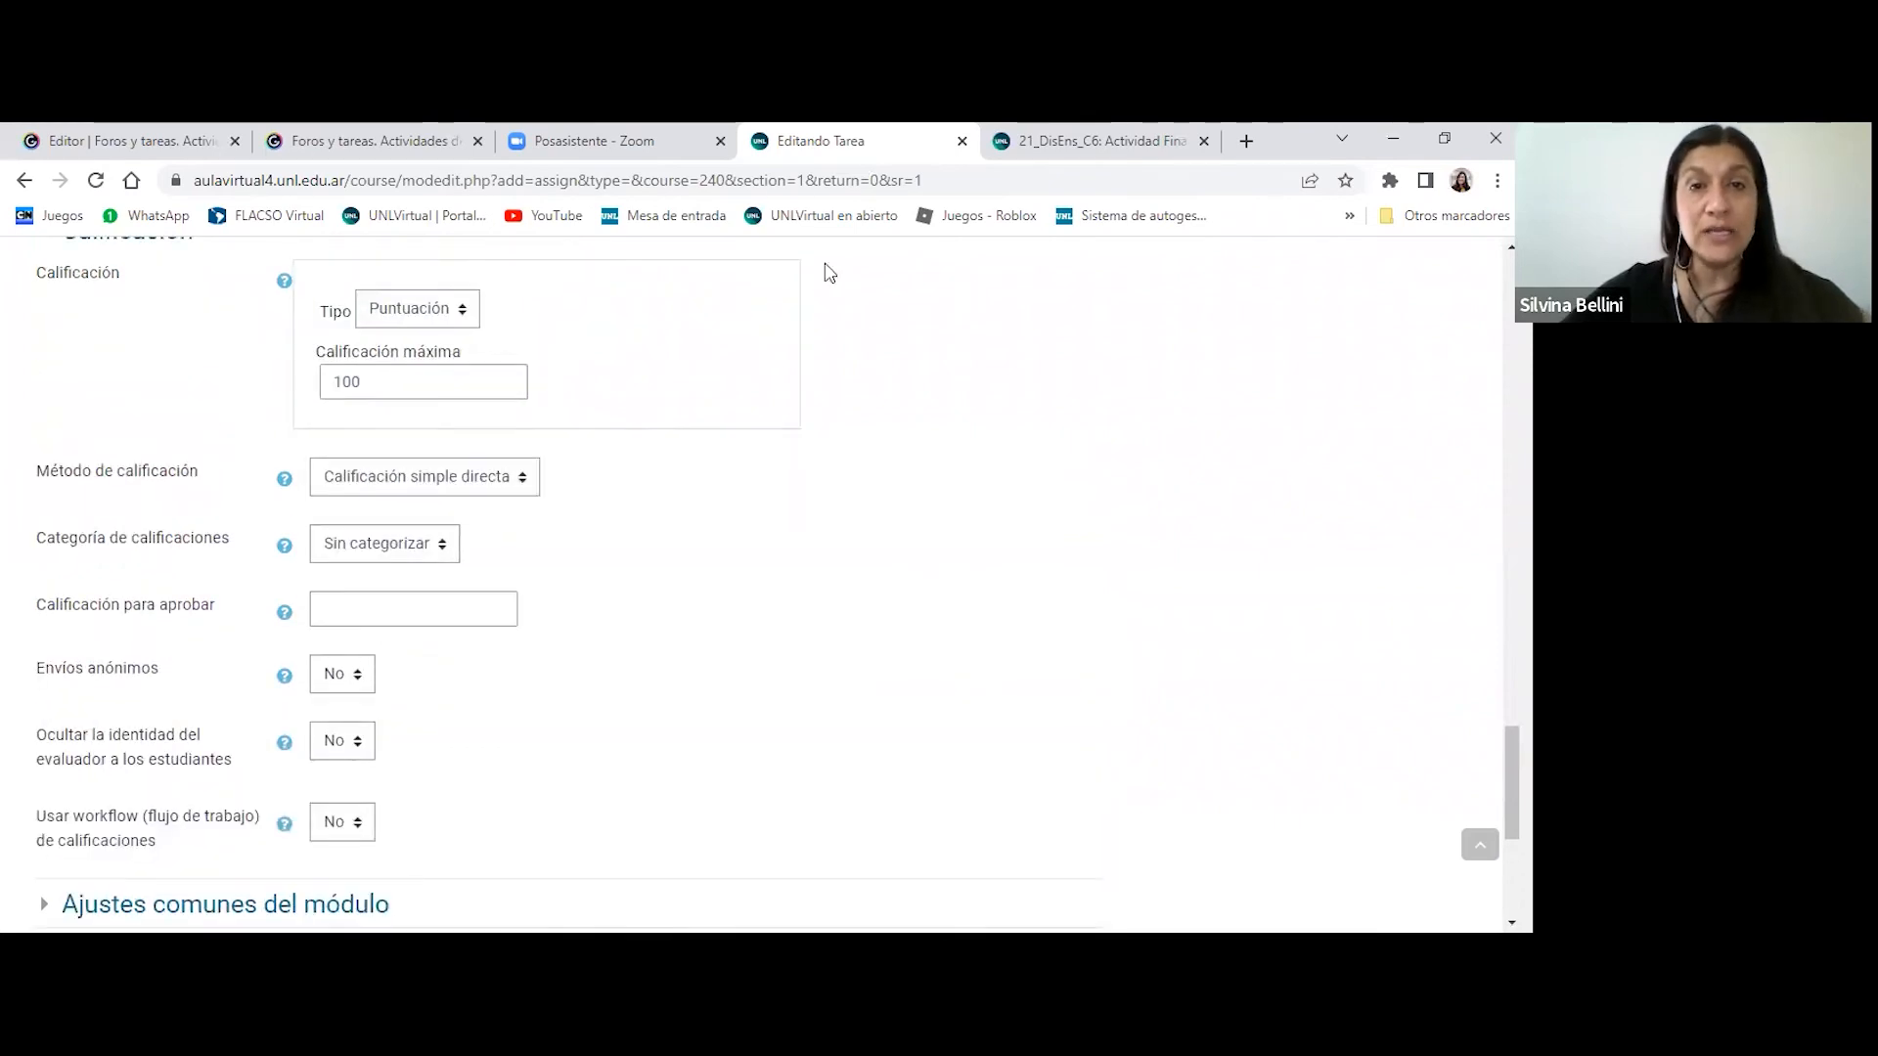
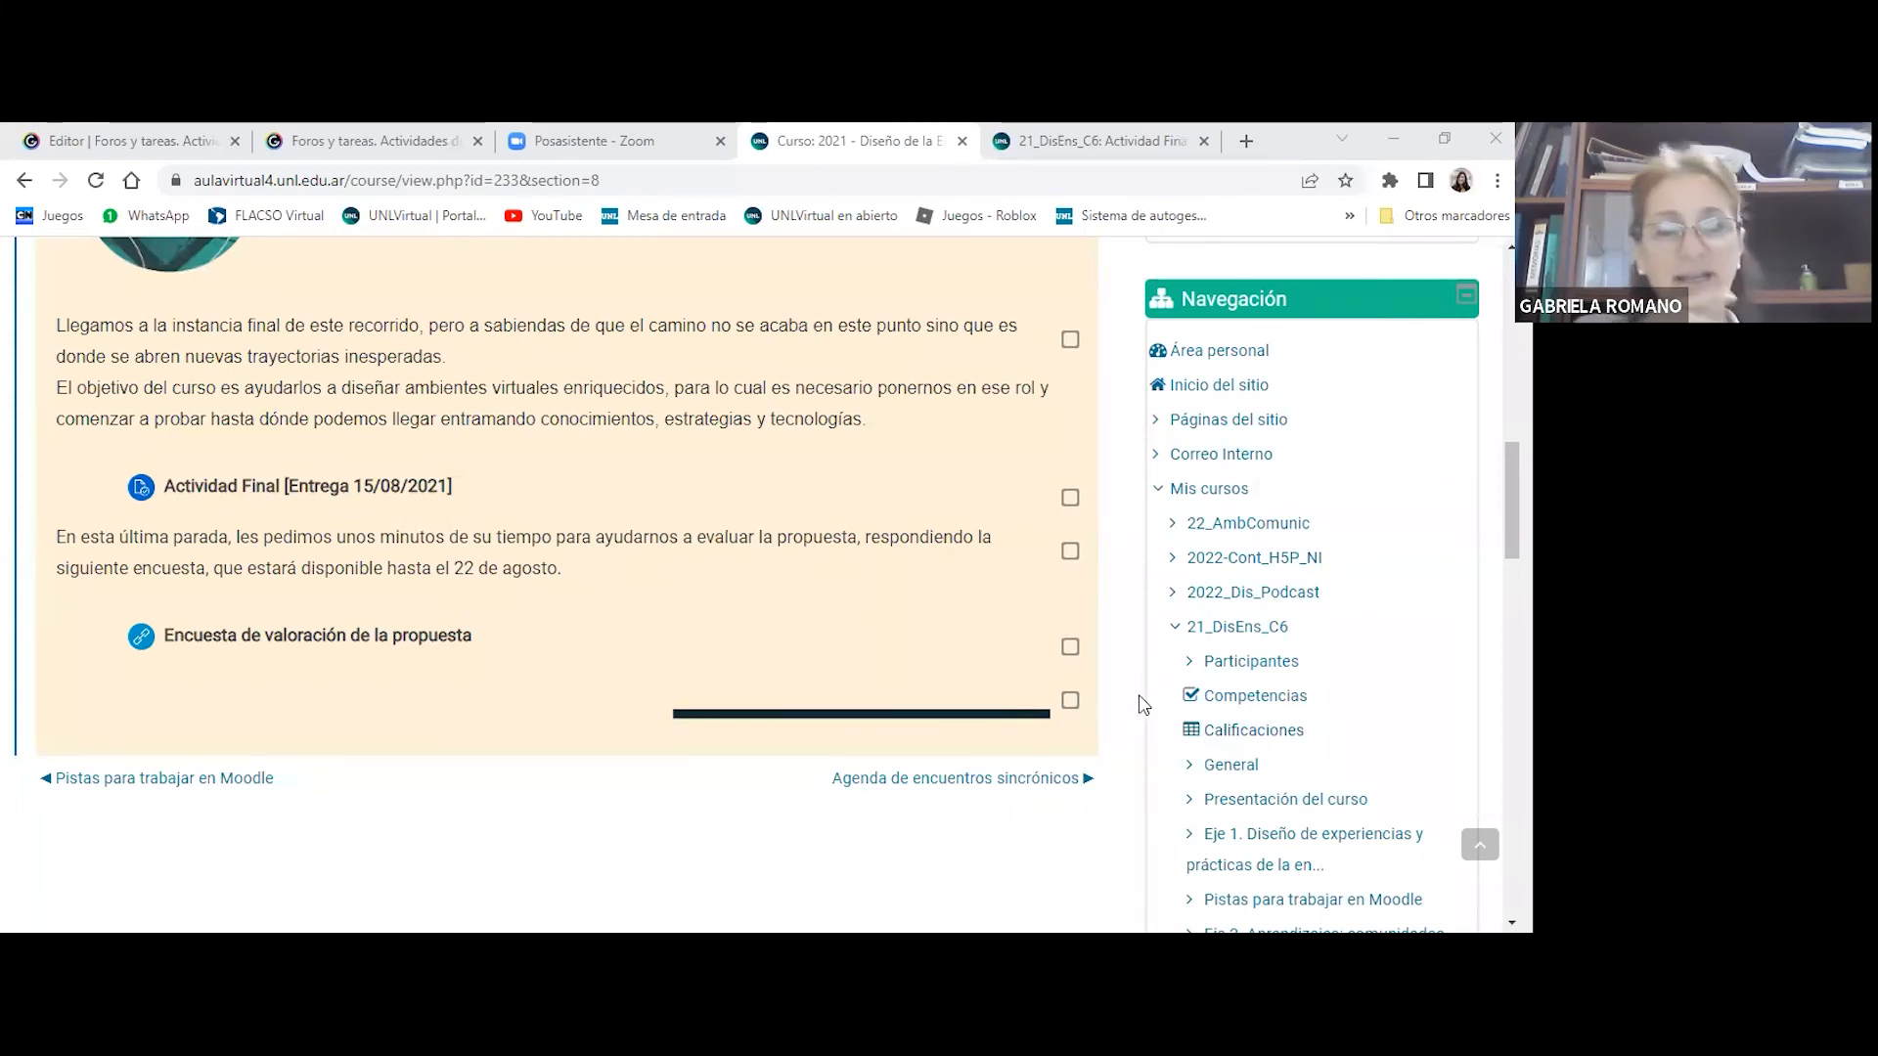
# - Open the Actividad Final [Entrega 15/08/2021] task, review its Sumario de calificaciones, and display all its submissions
pyautogui.scroll(-1, 1144, 705)
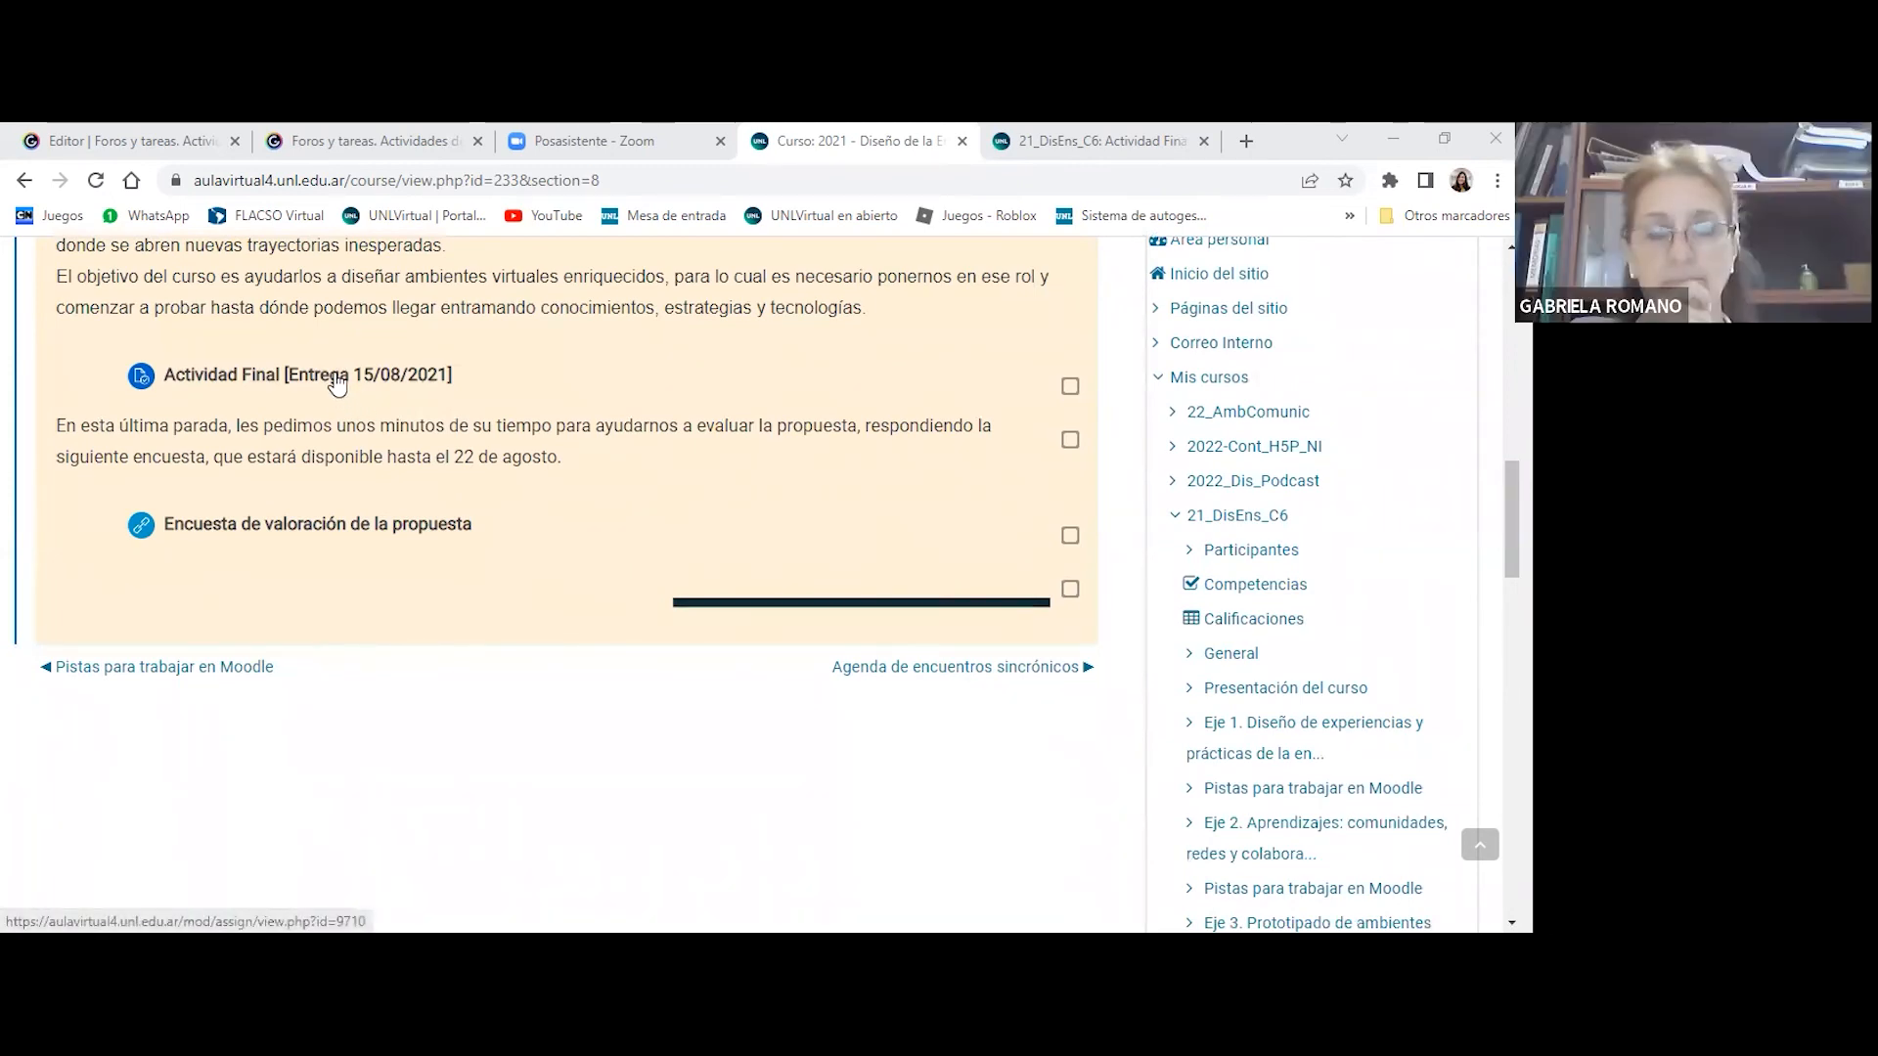
pyautogui.click(337, 381)
pyautogui.moveTo(482, 407)
pyautogui.scroll(-5, 858, 435)
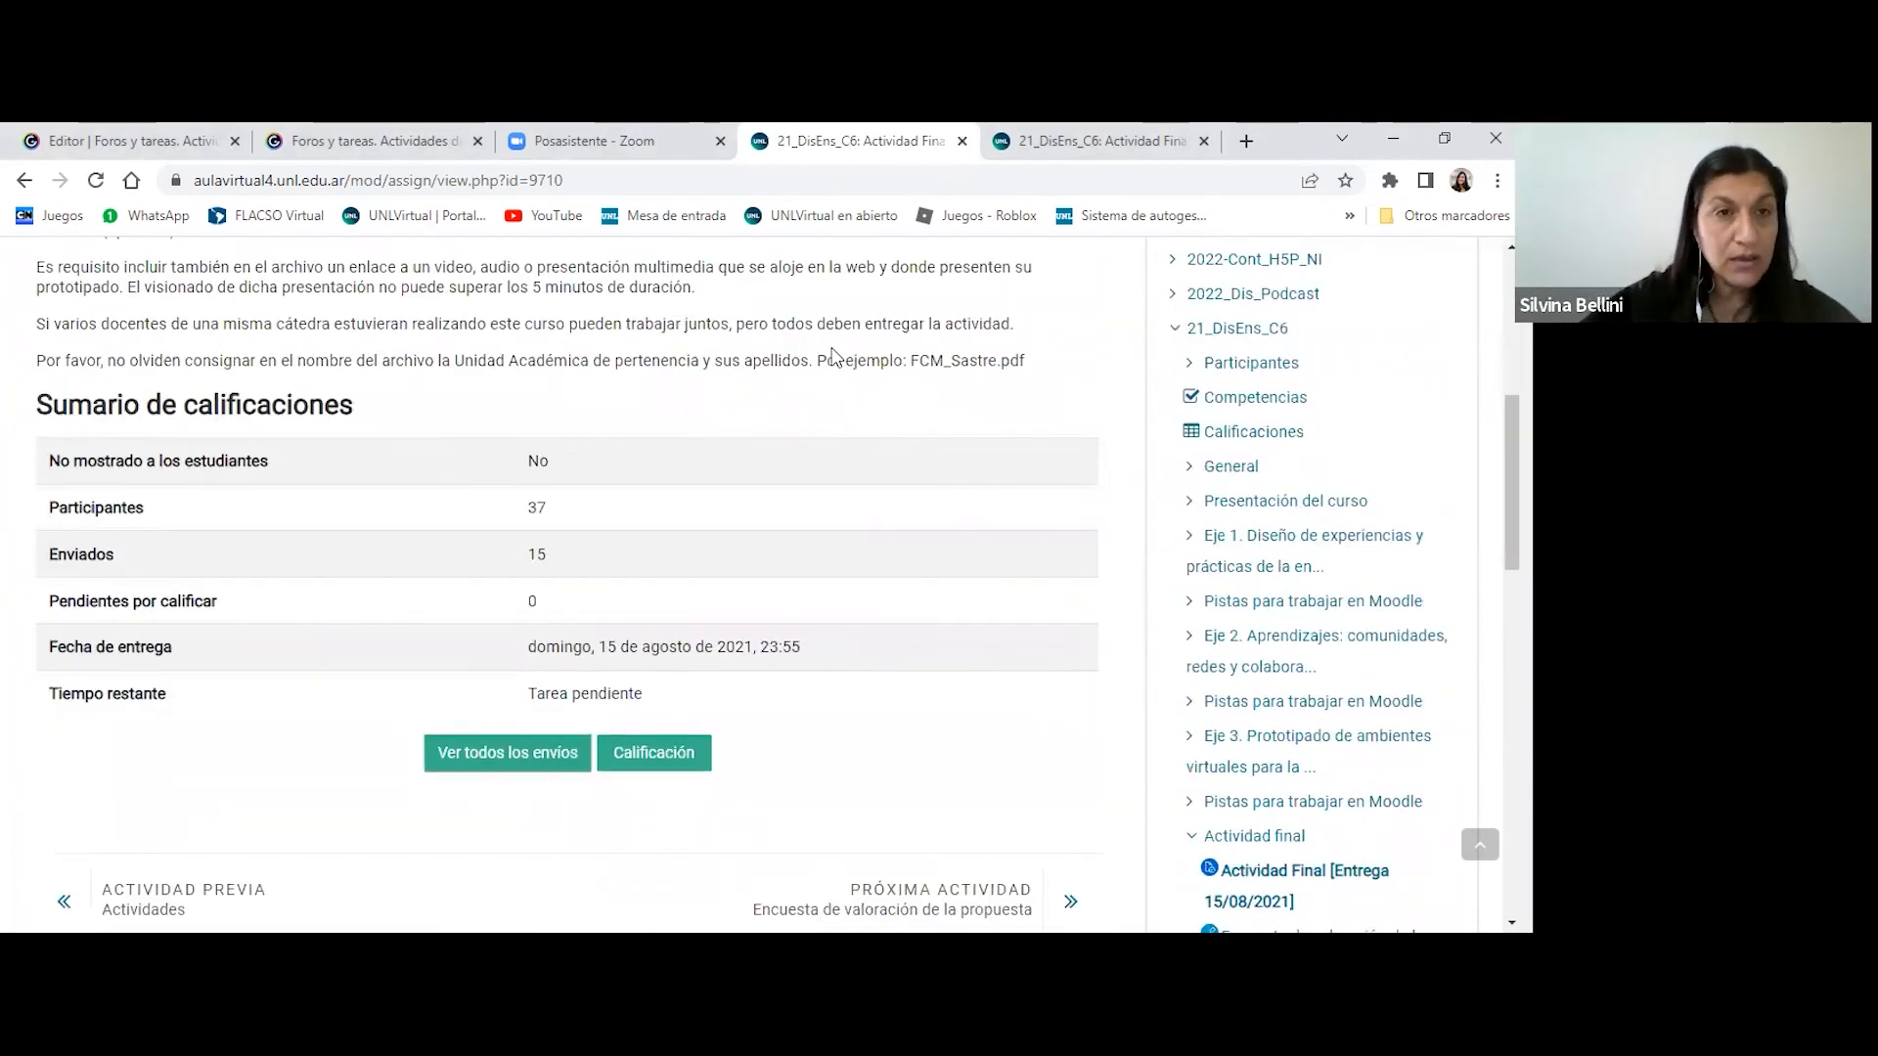
pyautogui.scroll(-1, 846, 381)
pyautogui.scroll(2, 836, 354)
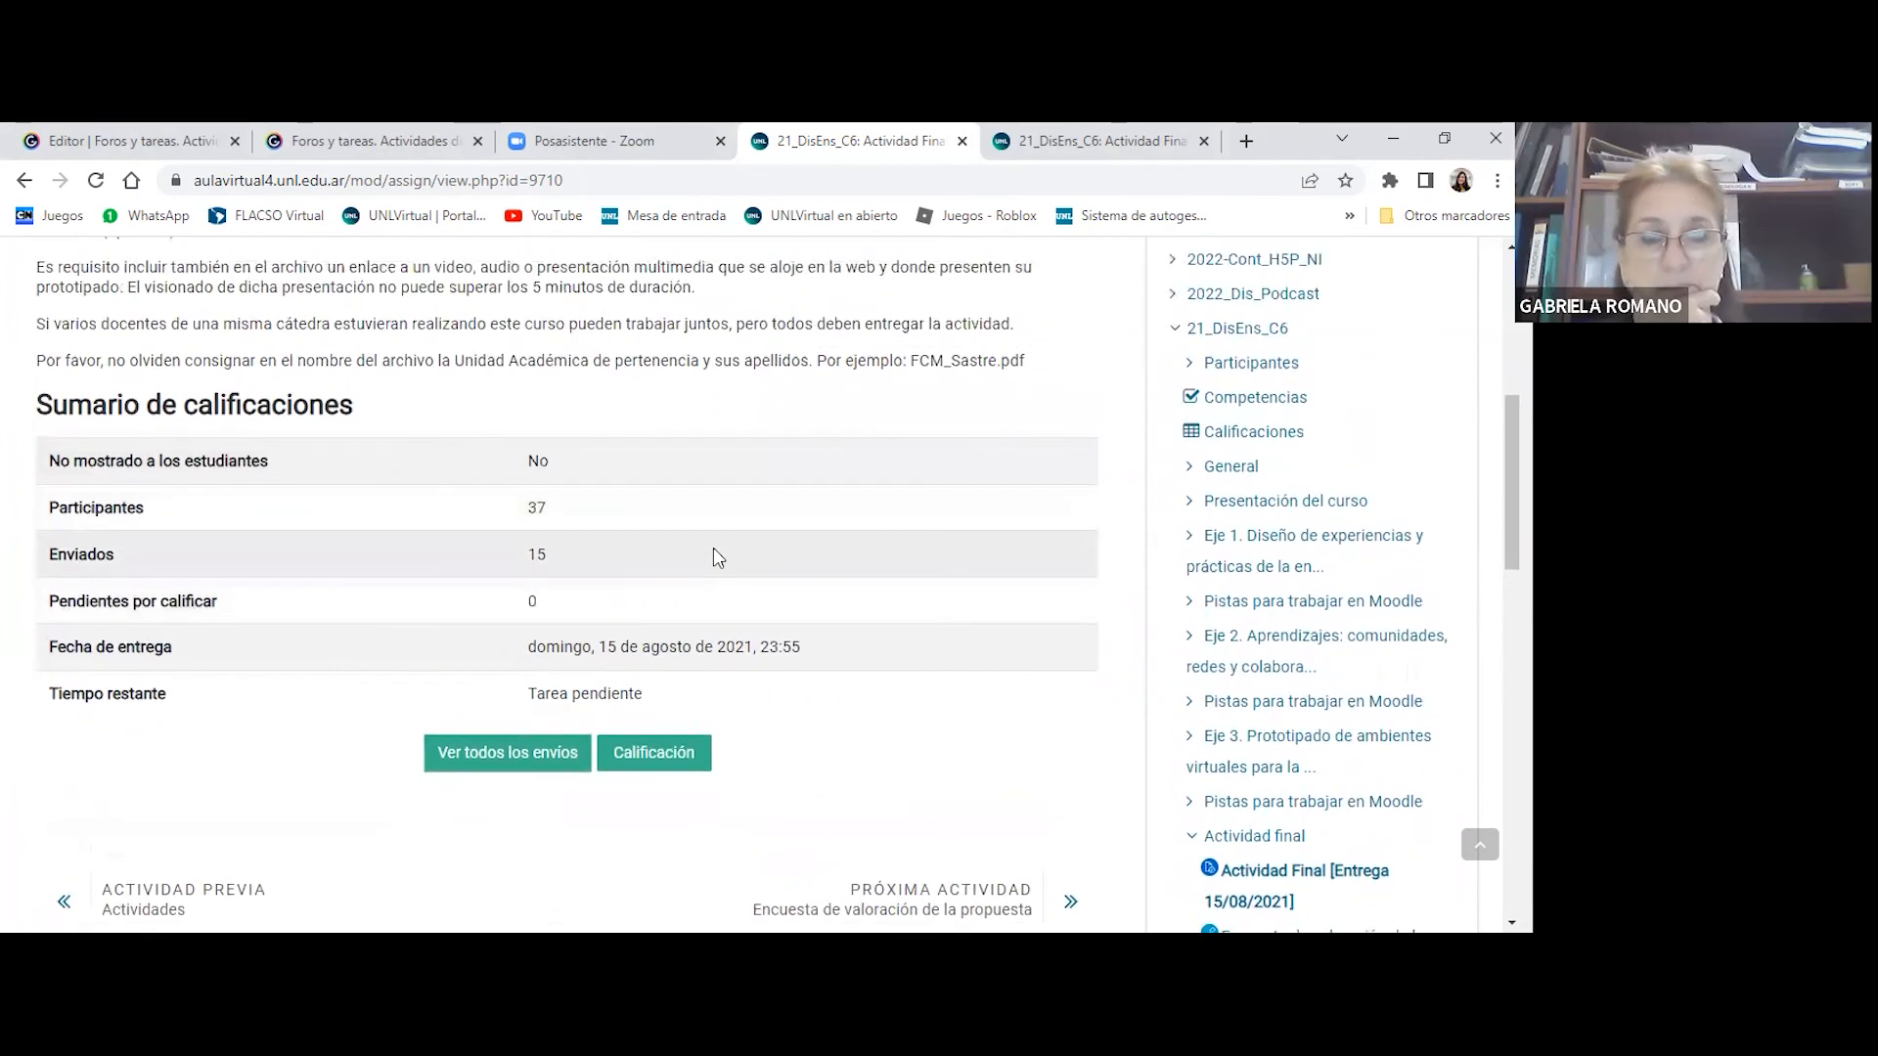
pyautogui.scroll(-1, 423, 325)
pyautogui.scroll(2, 533, 367)
pyautogui.scroll(-1, 610, 393)
pyautogui.scroll(-3, 609, 391)
pyautogui.click(476, 531)
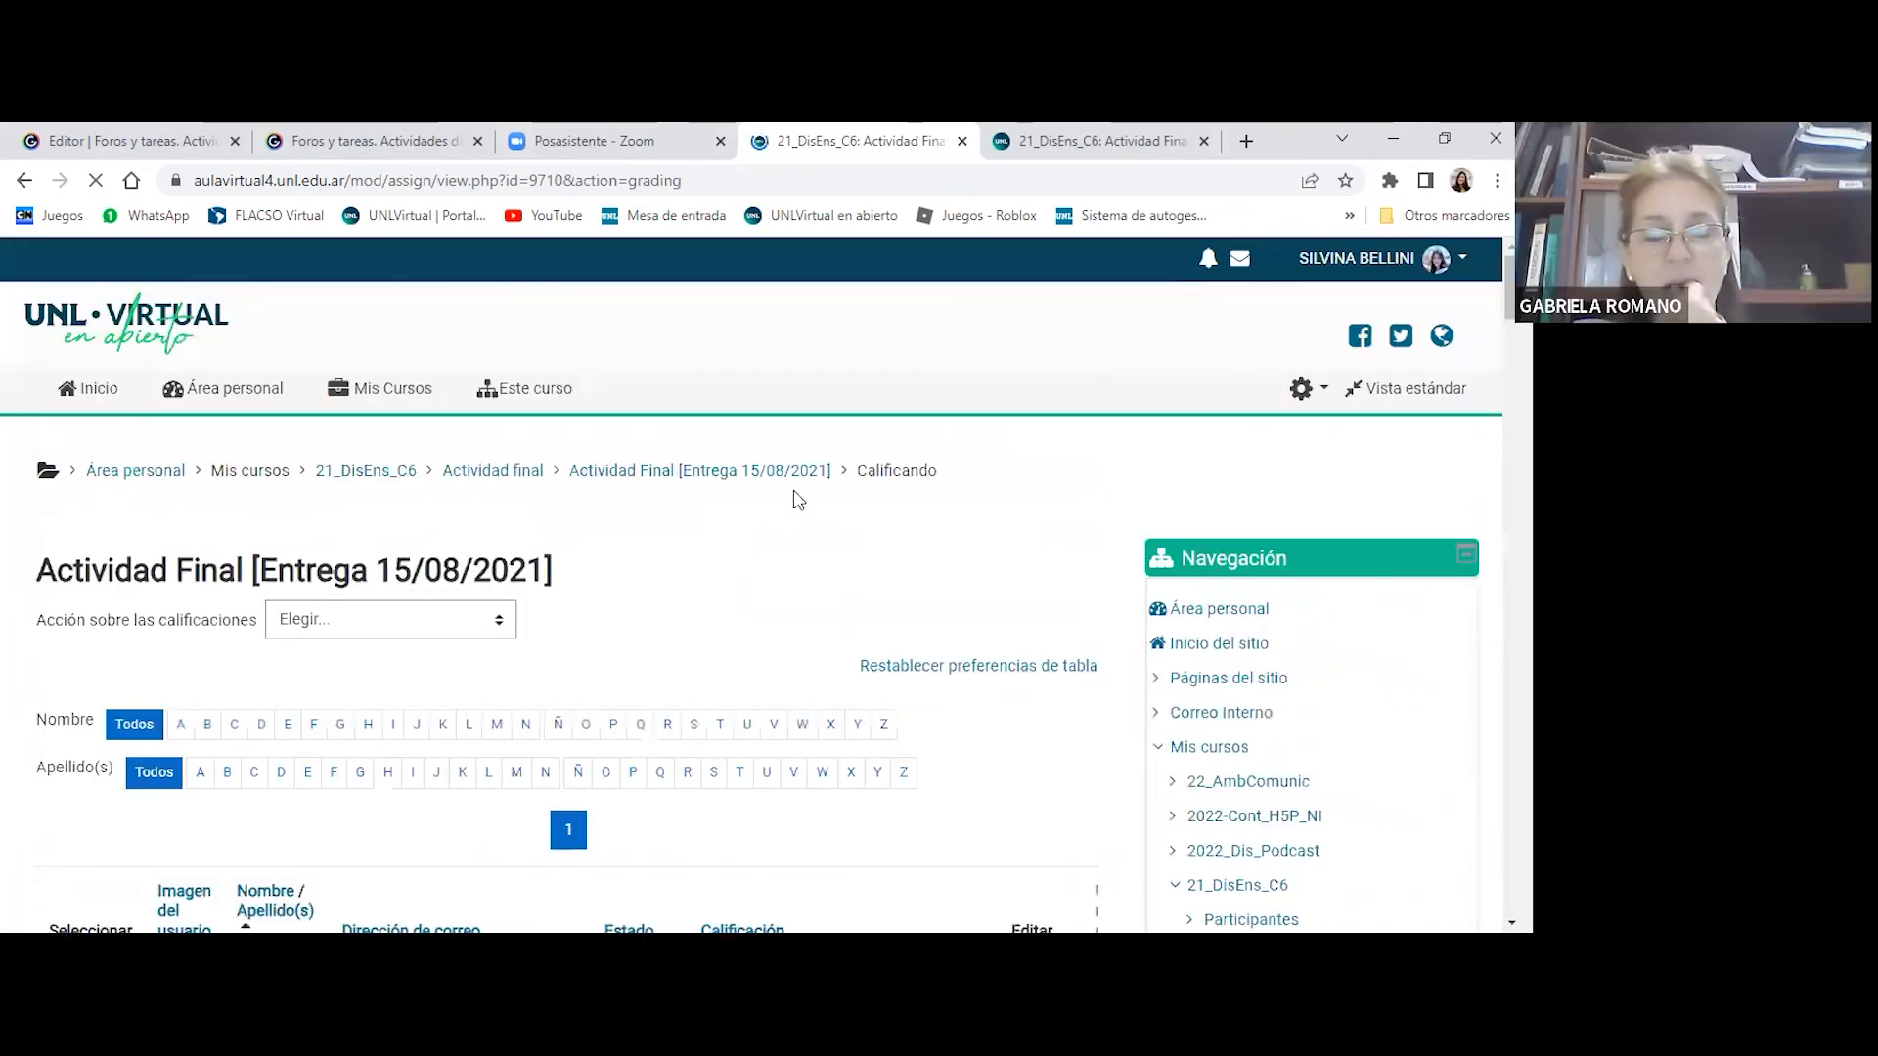
# - Check the choices for Acción sobre las calificaciones without selecting any
pyautogui.scroll(-2, 798, 500)
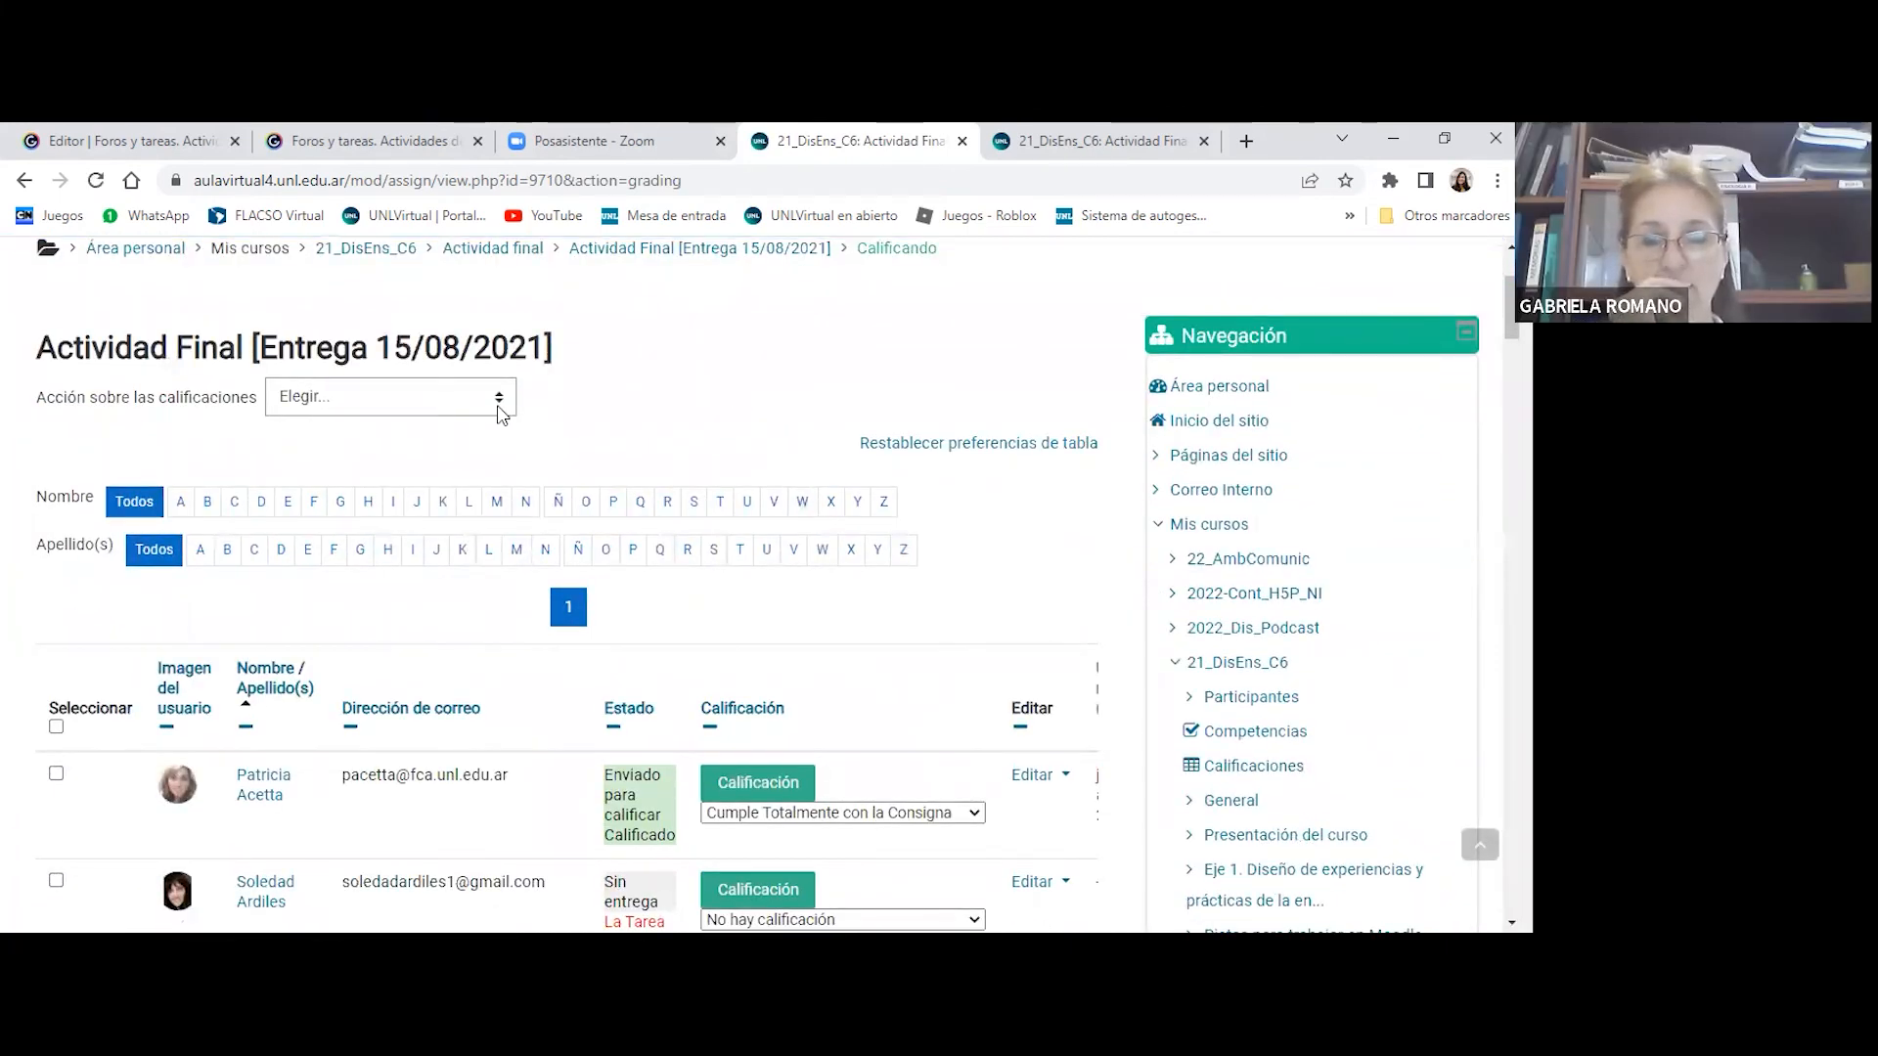
pyautogui.click(498, 411)
pyautogui.click(764, 399)
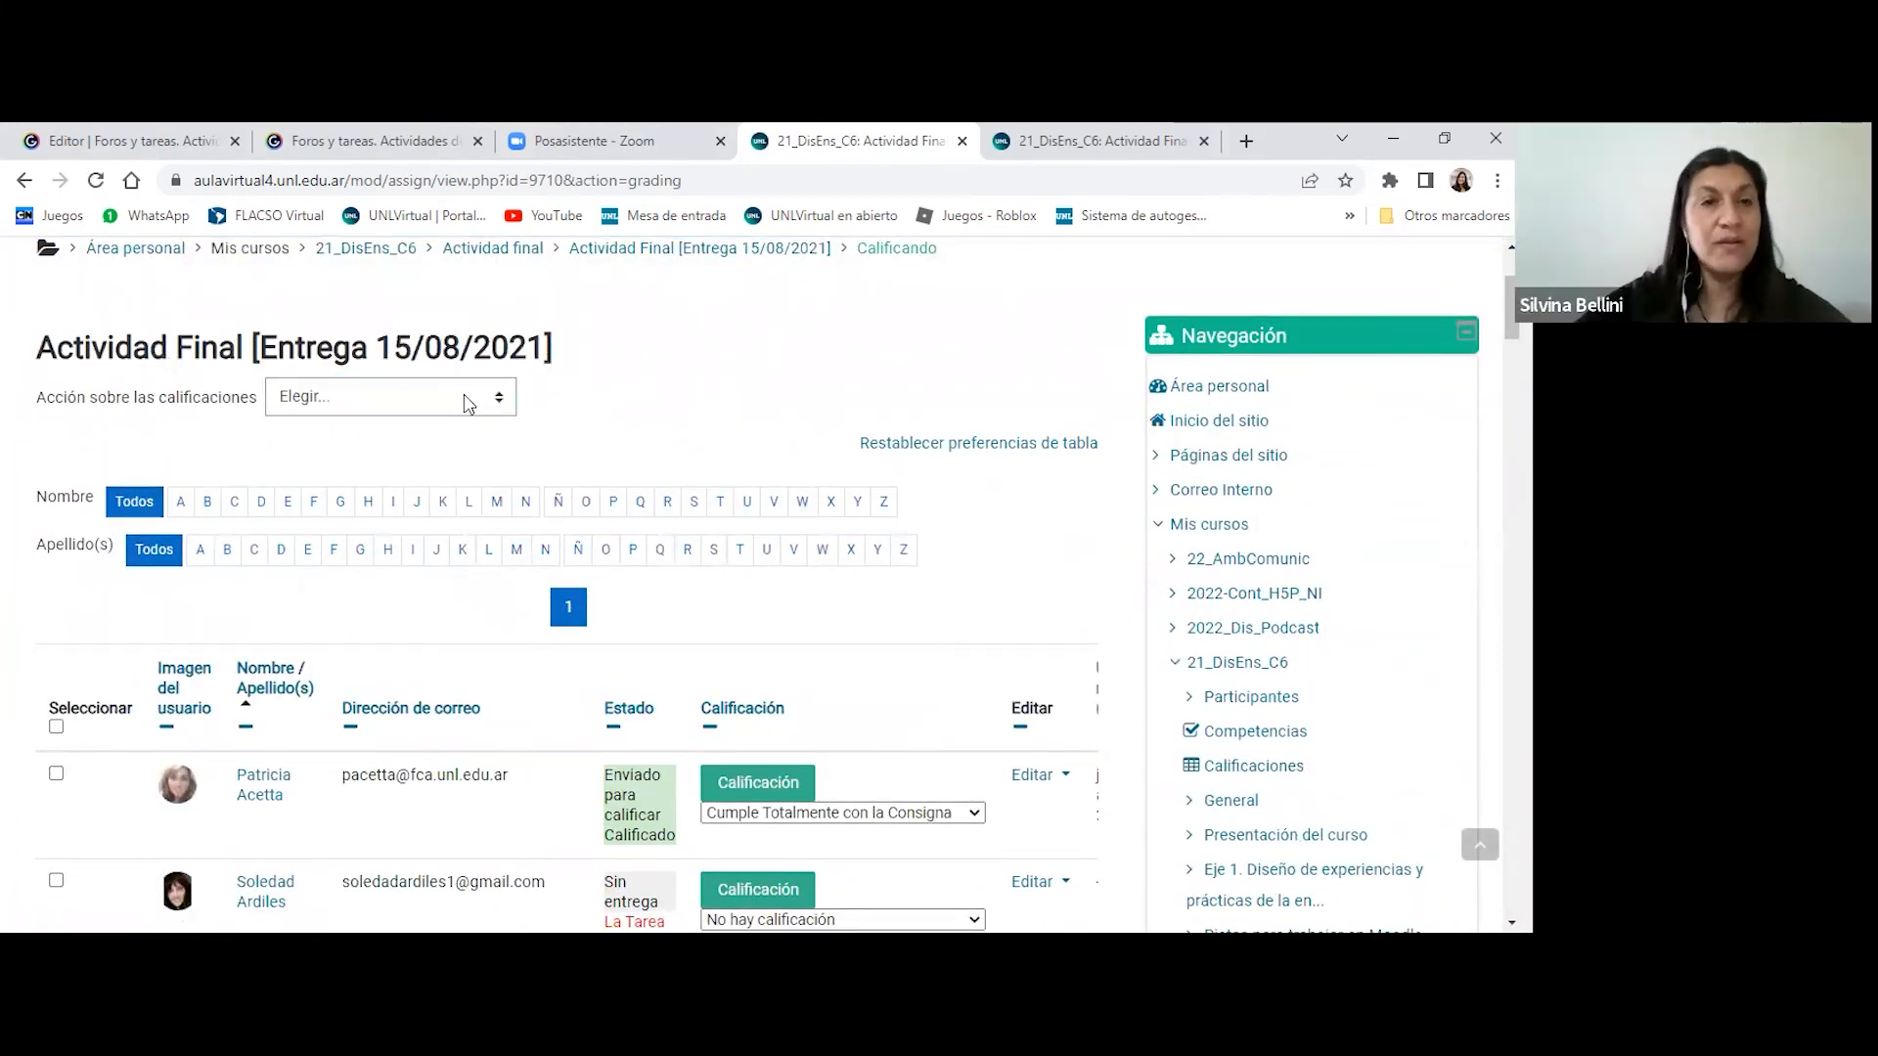
pyautogui.click(468, 403)
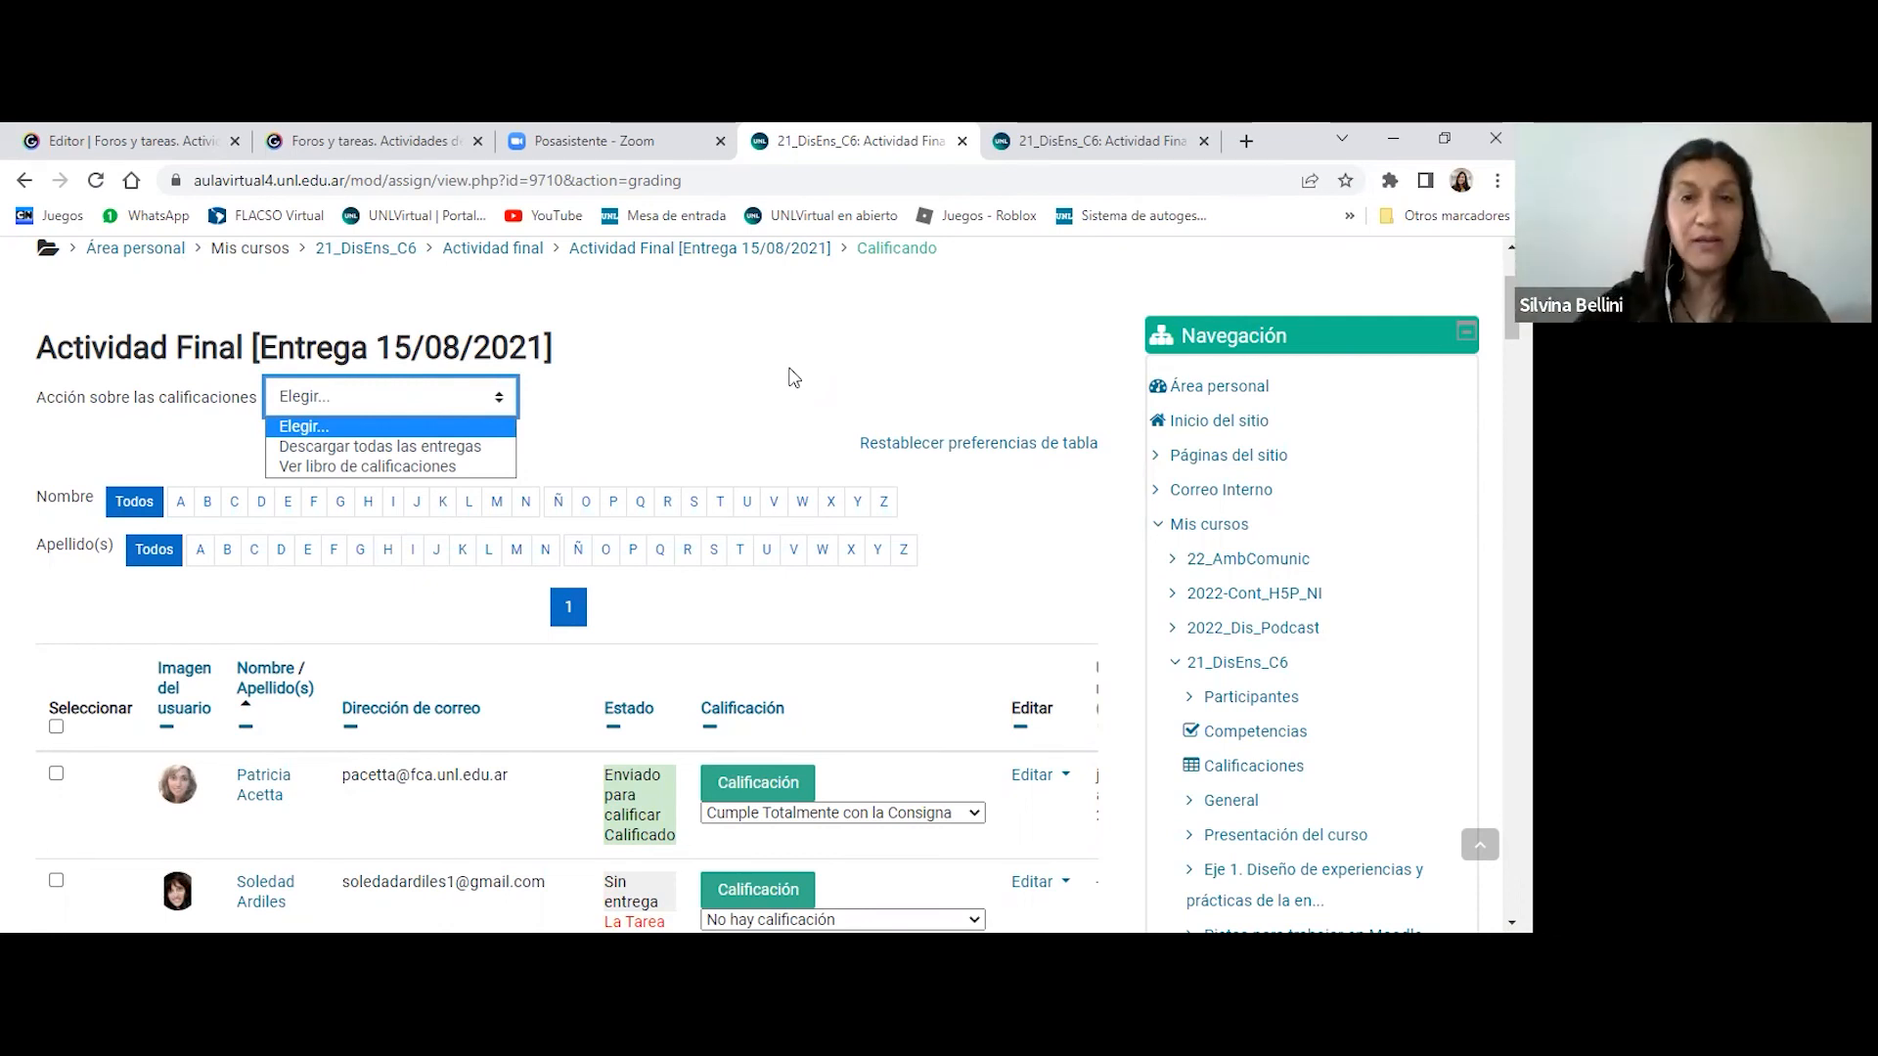
# - Review the students' submission status in the table and check the quick-grade choices for one student without a submission
pyautogui.scroll(-5, 821, 361)
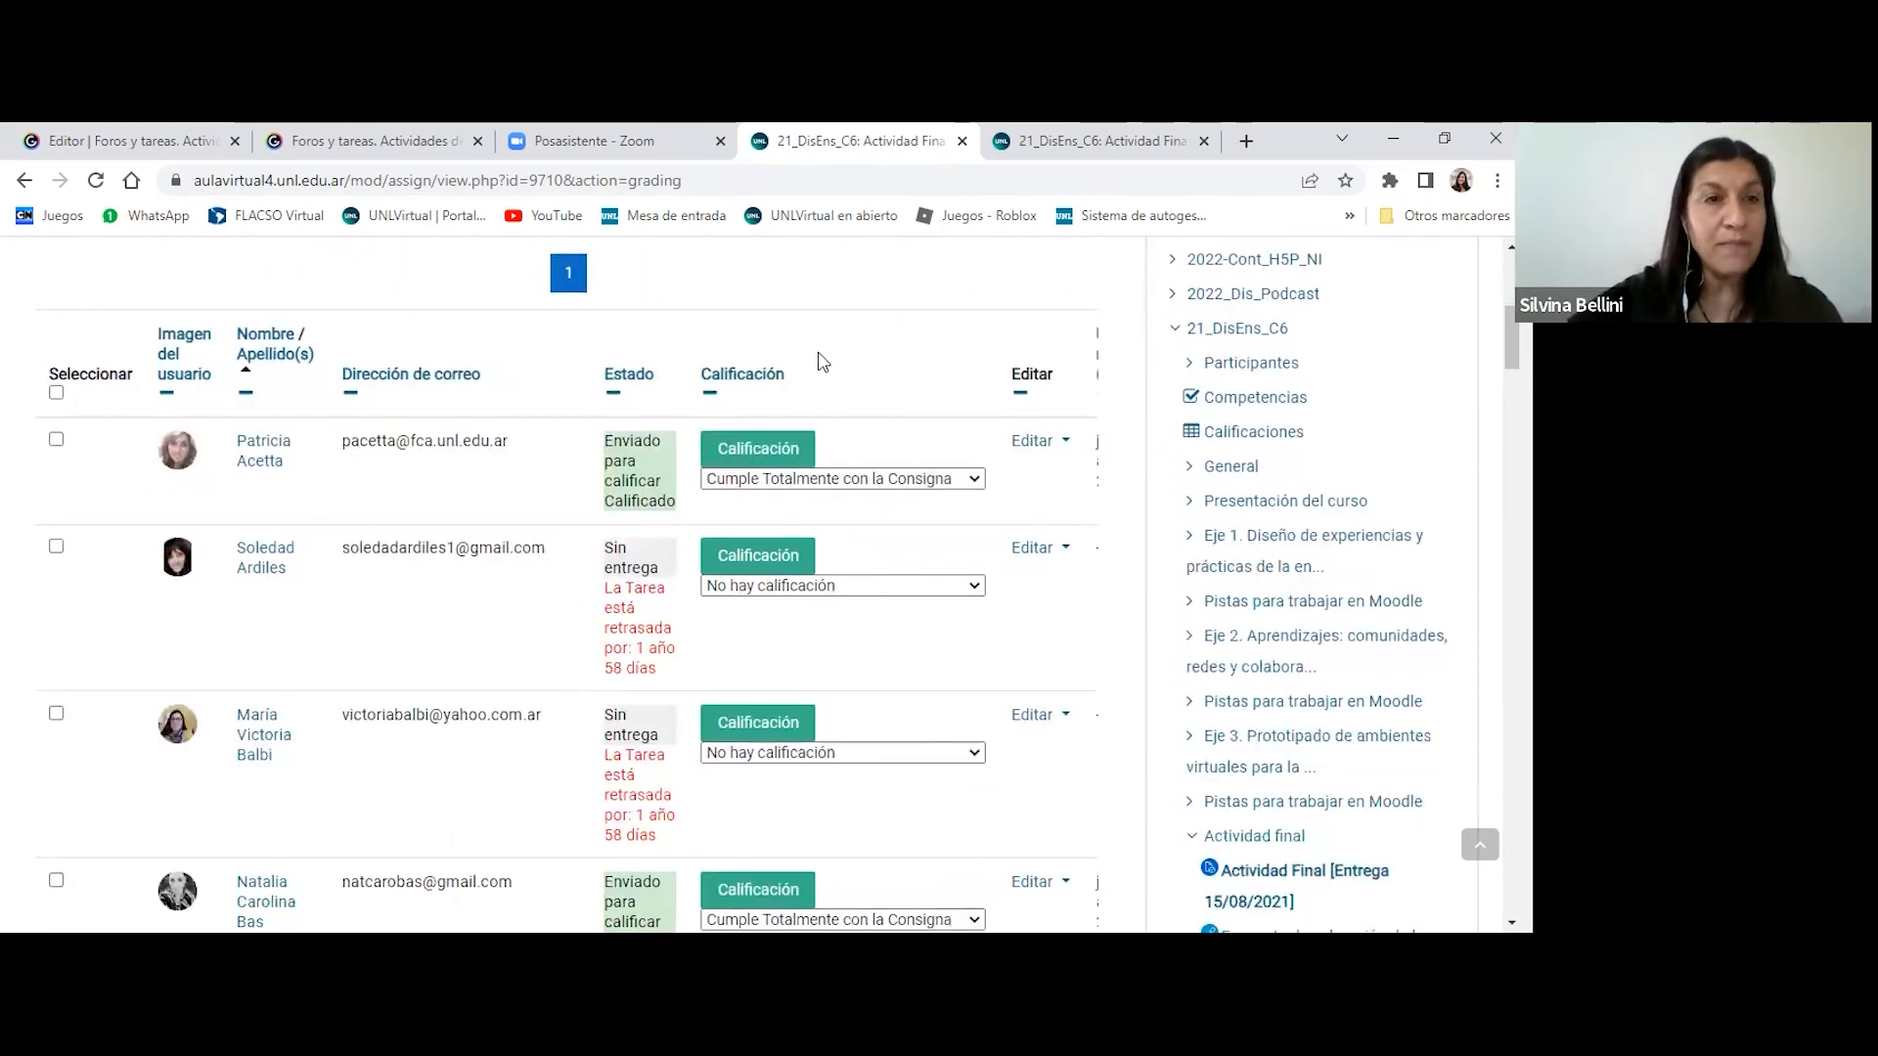
pyautogui.scroll(-3, 943, 436)
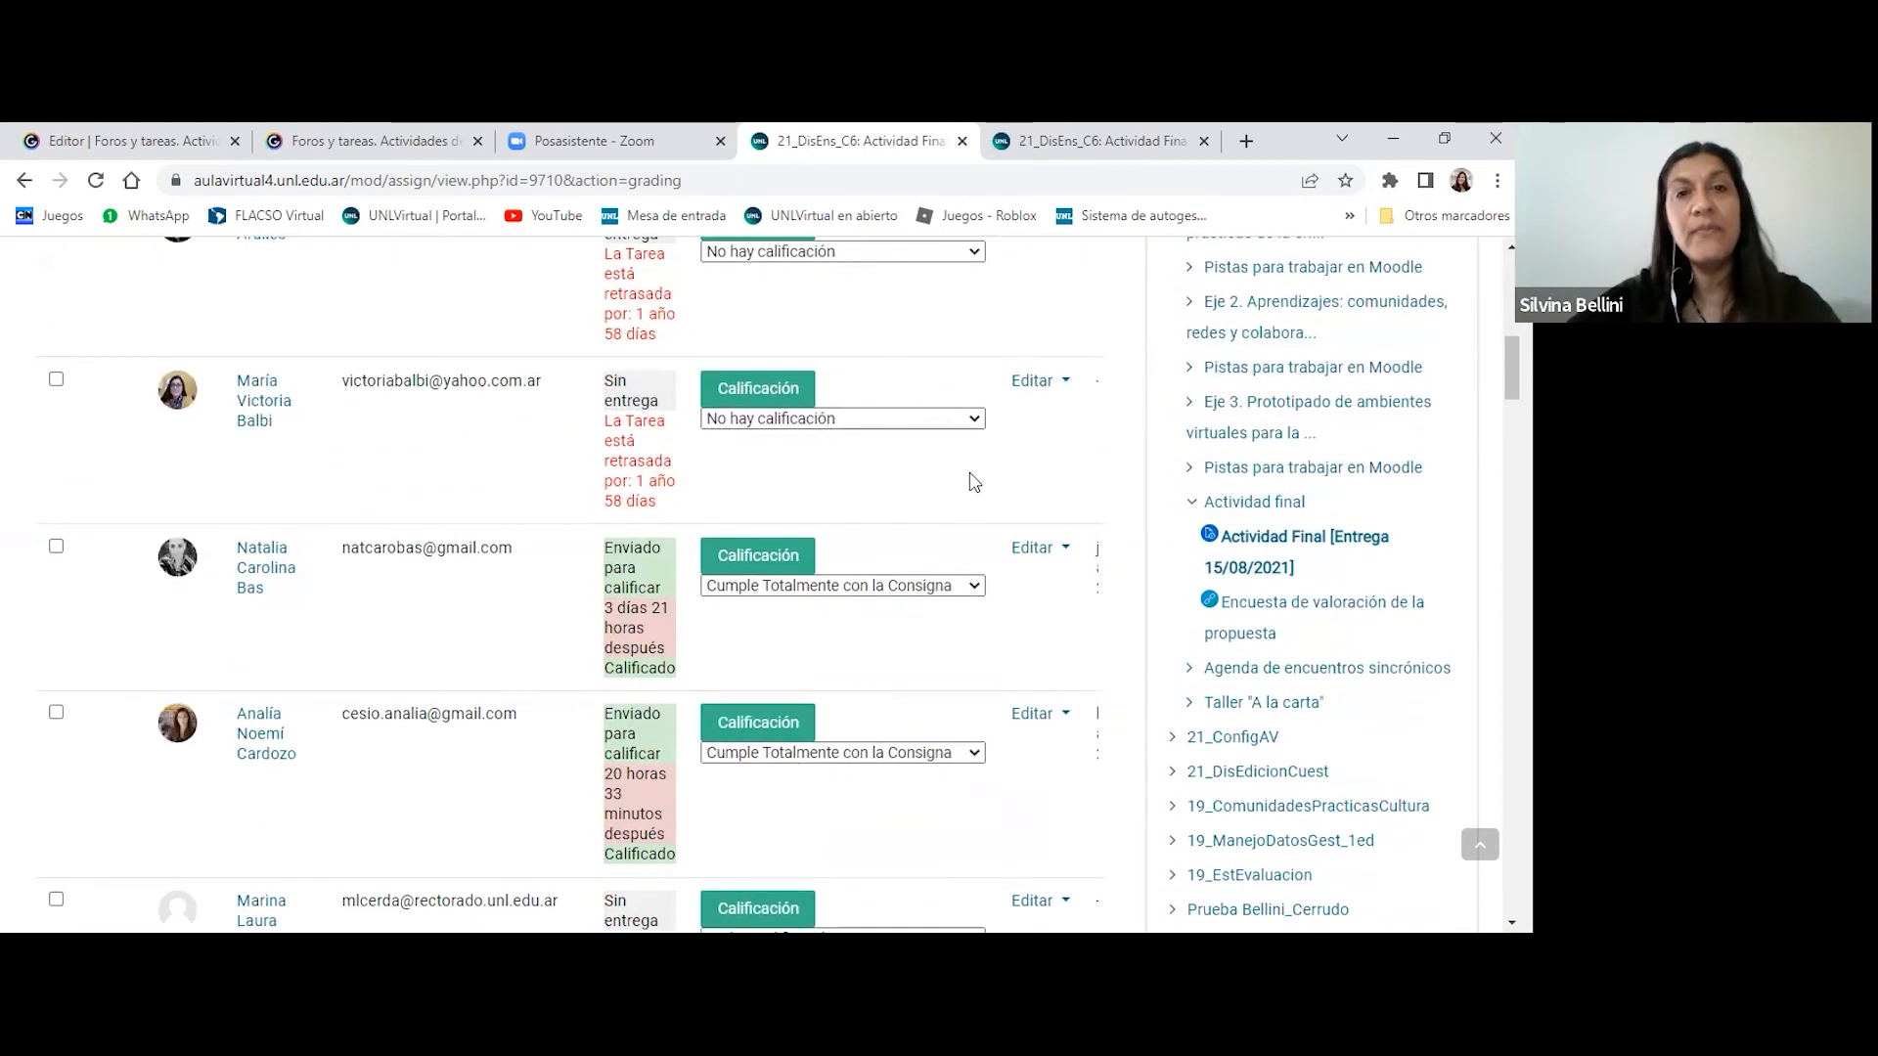
pyautogui.scroll(-20, 978, 481)
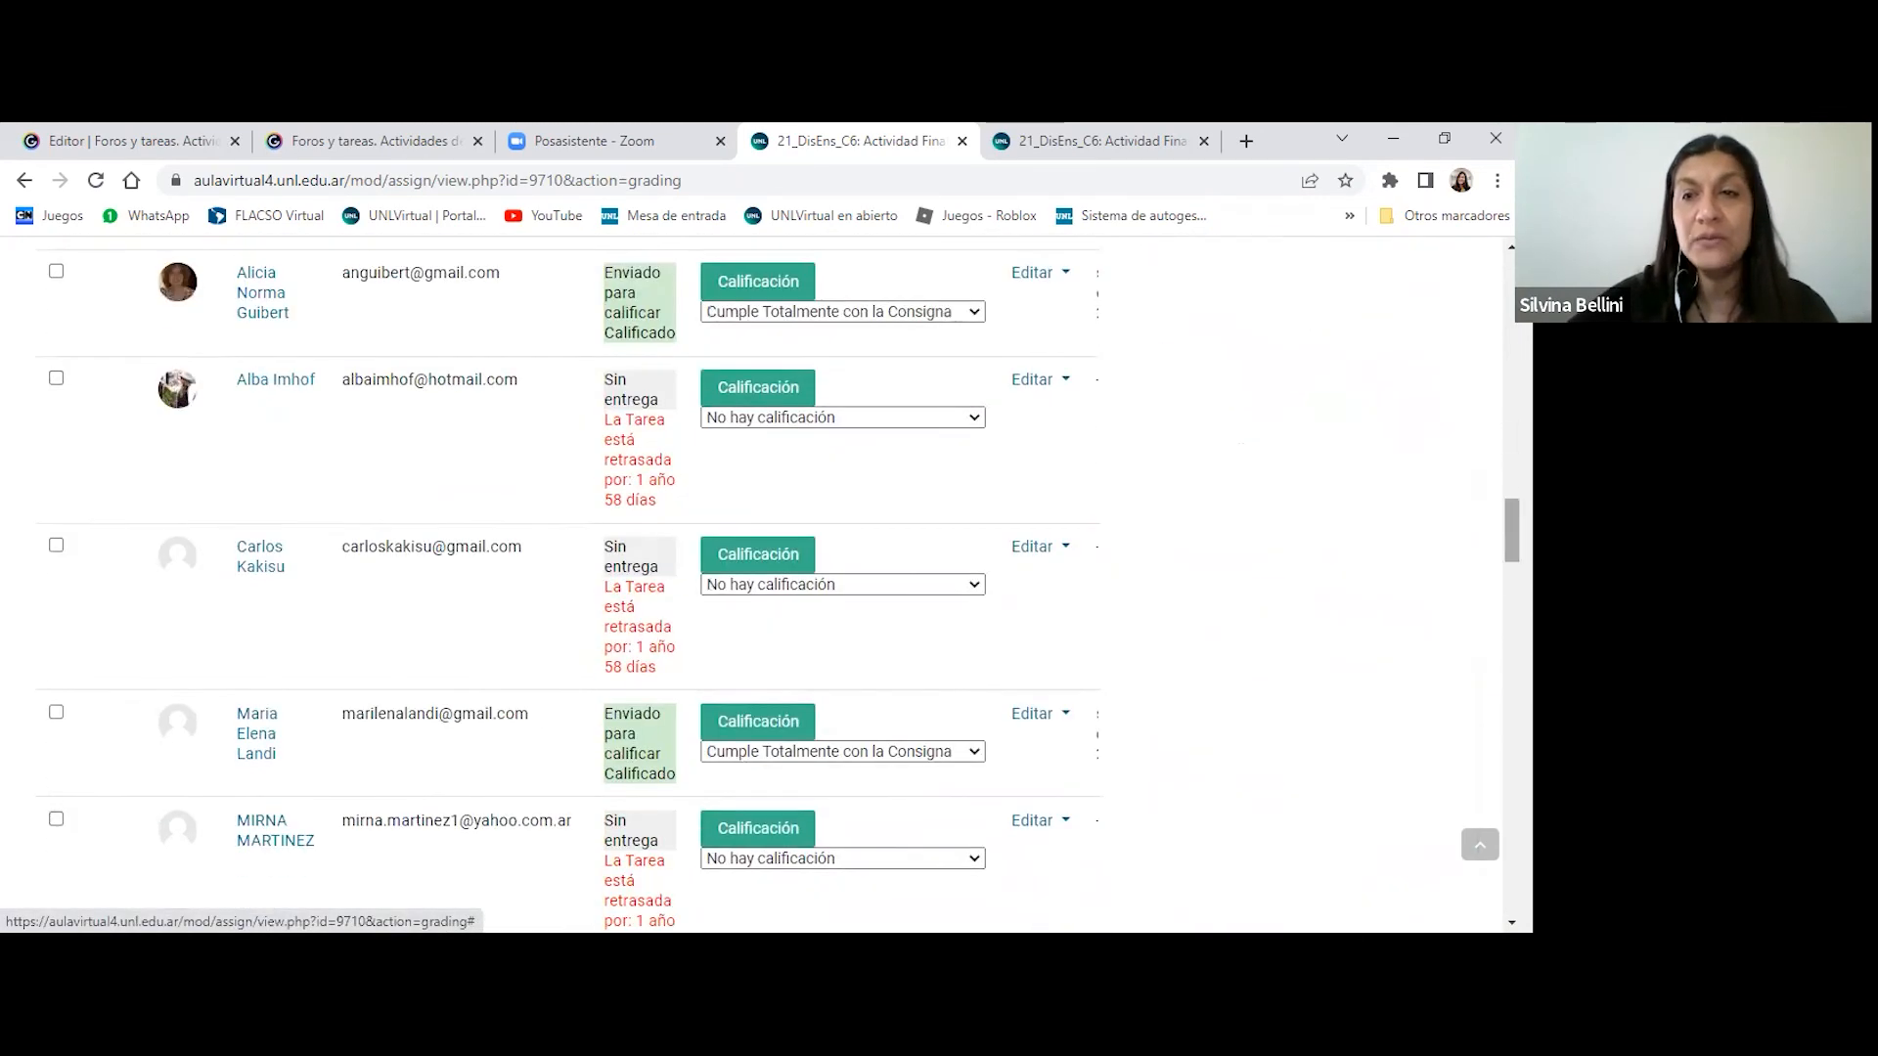
pyautogui.scroll(-20, 777, 584)
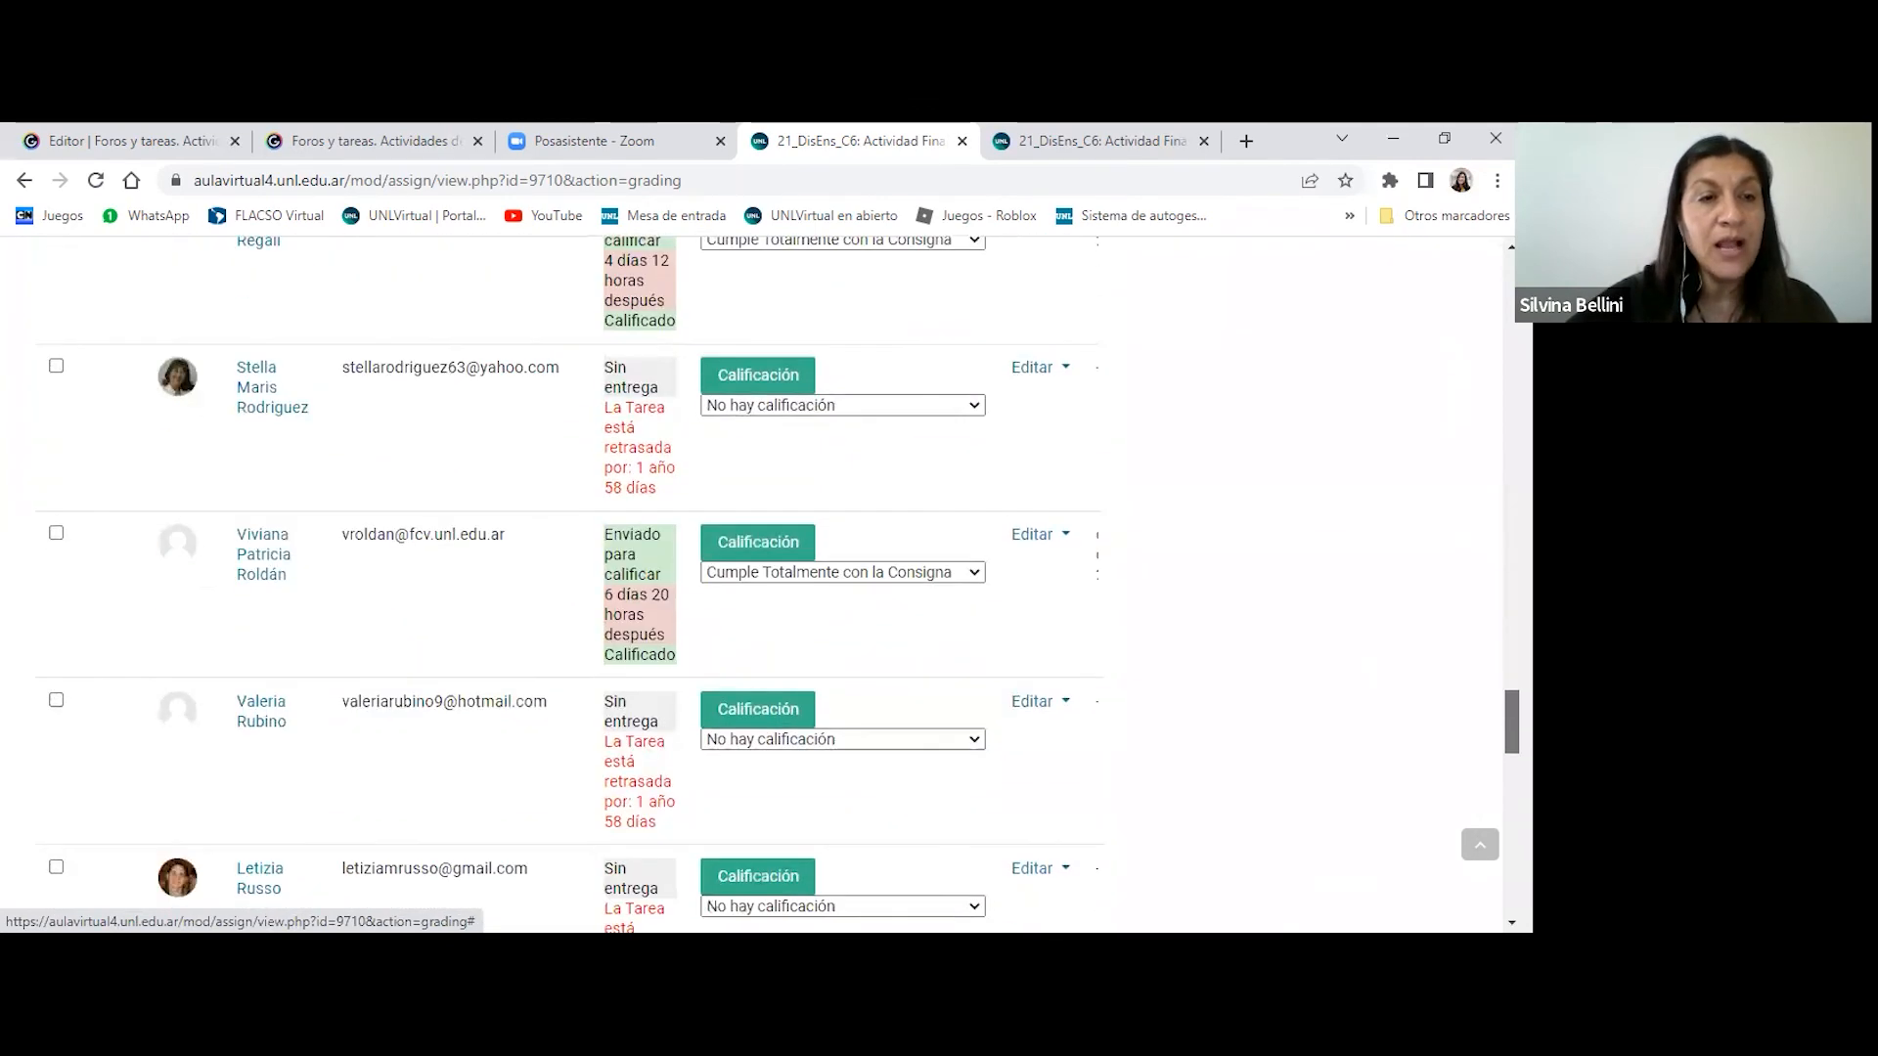
pyautogui.scroll(-2, 1076, 440)
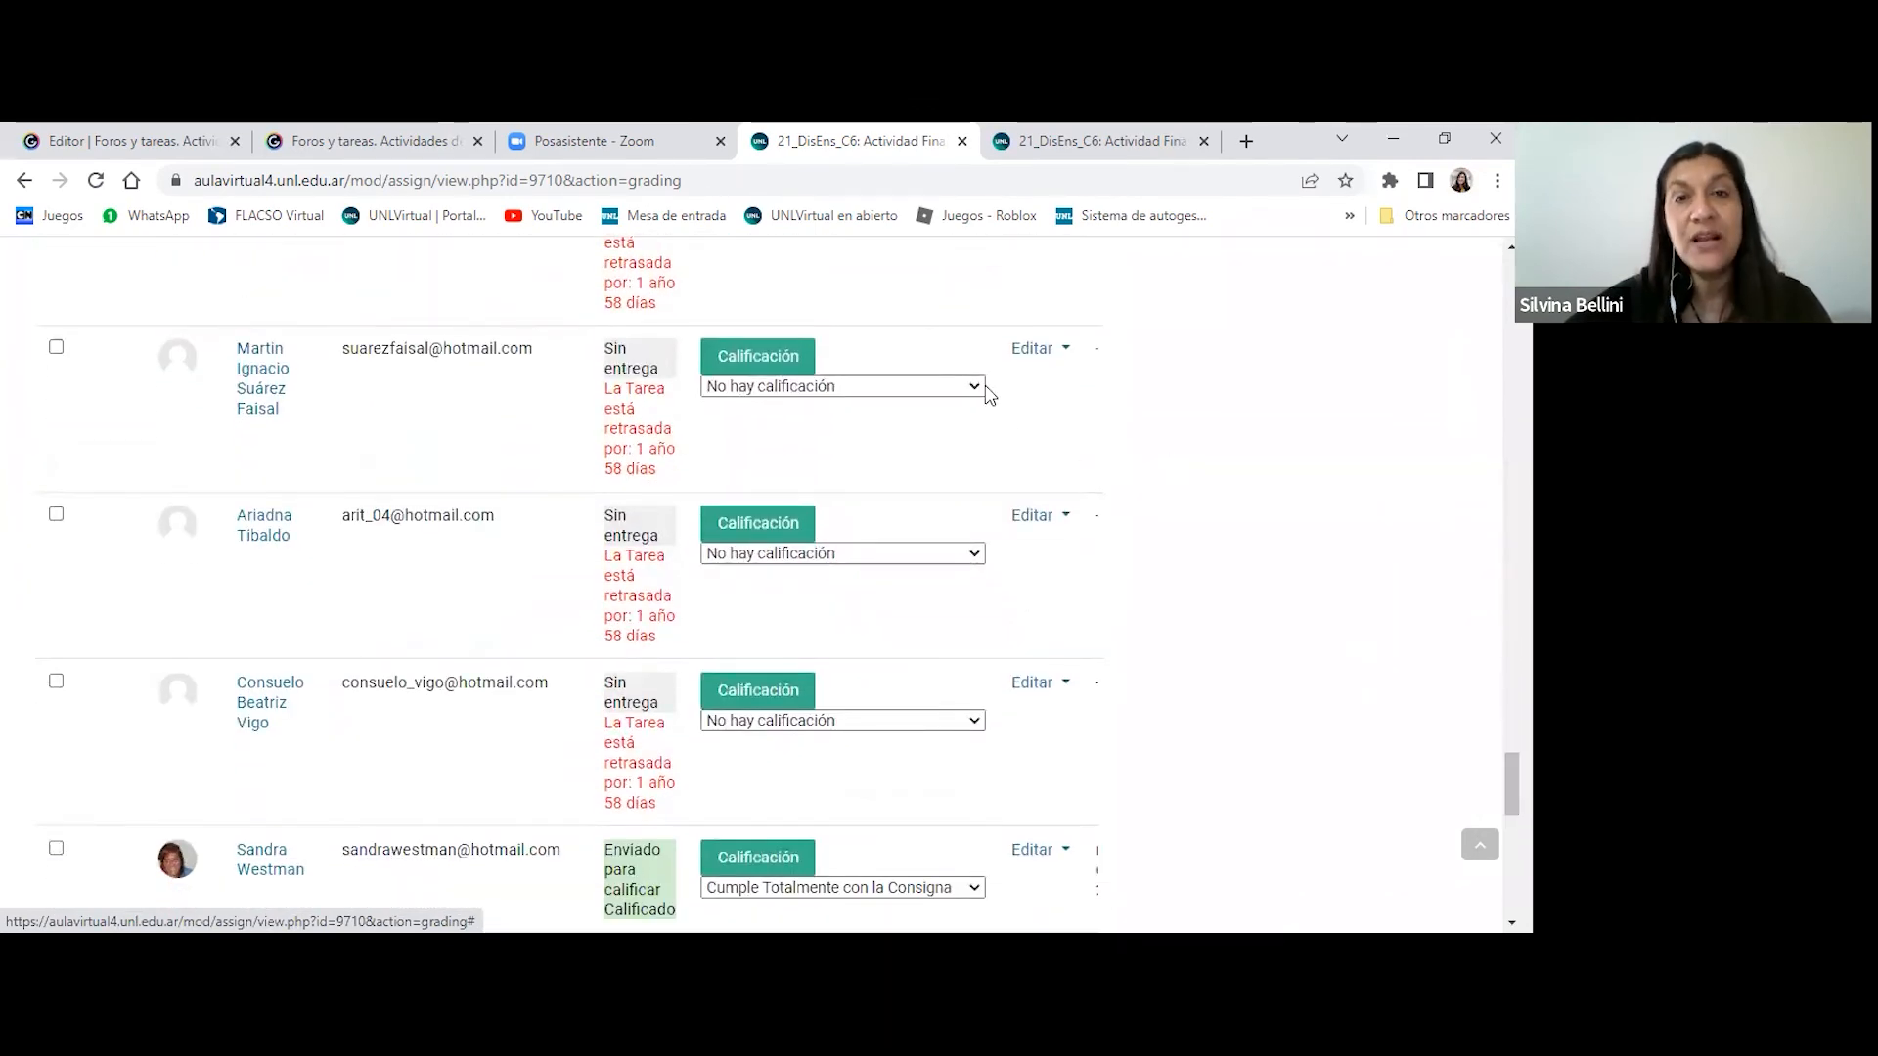
pyautogui.click(978, 387)
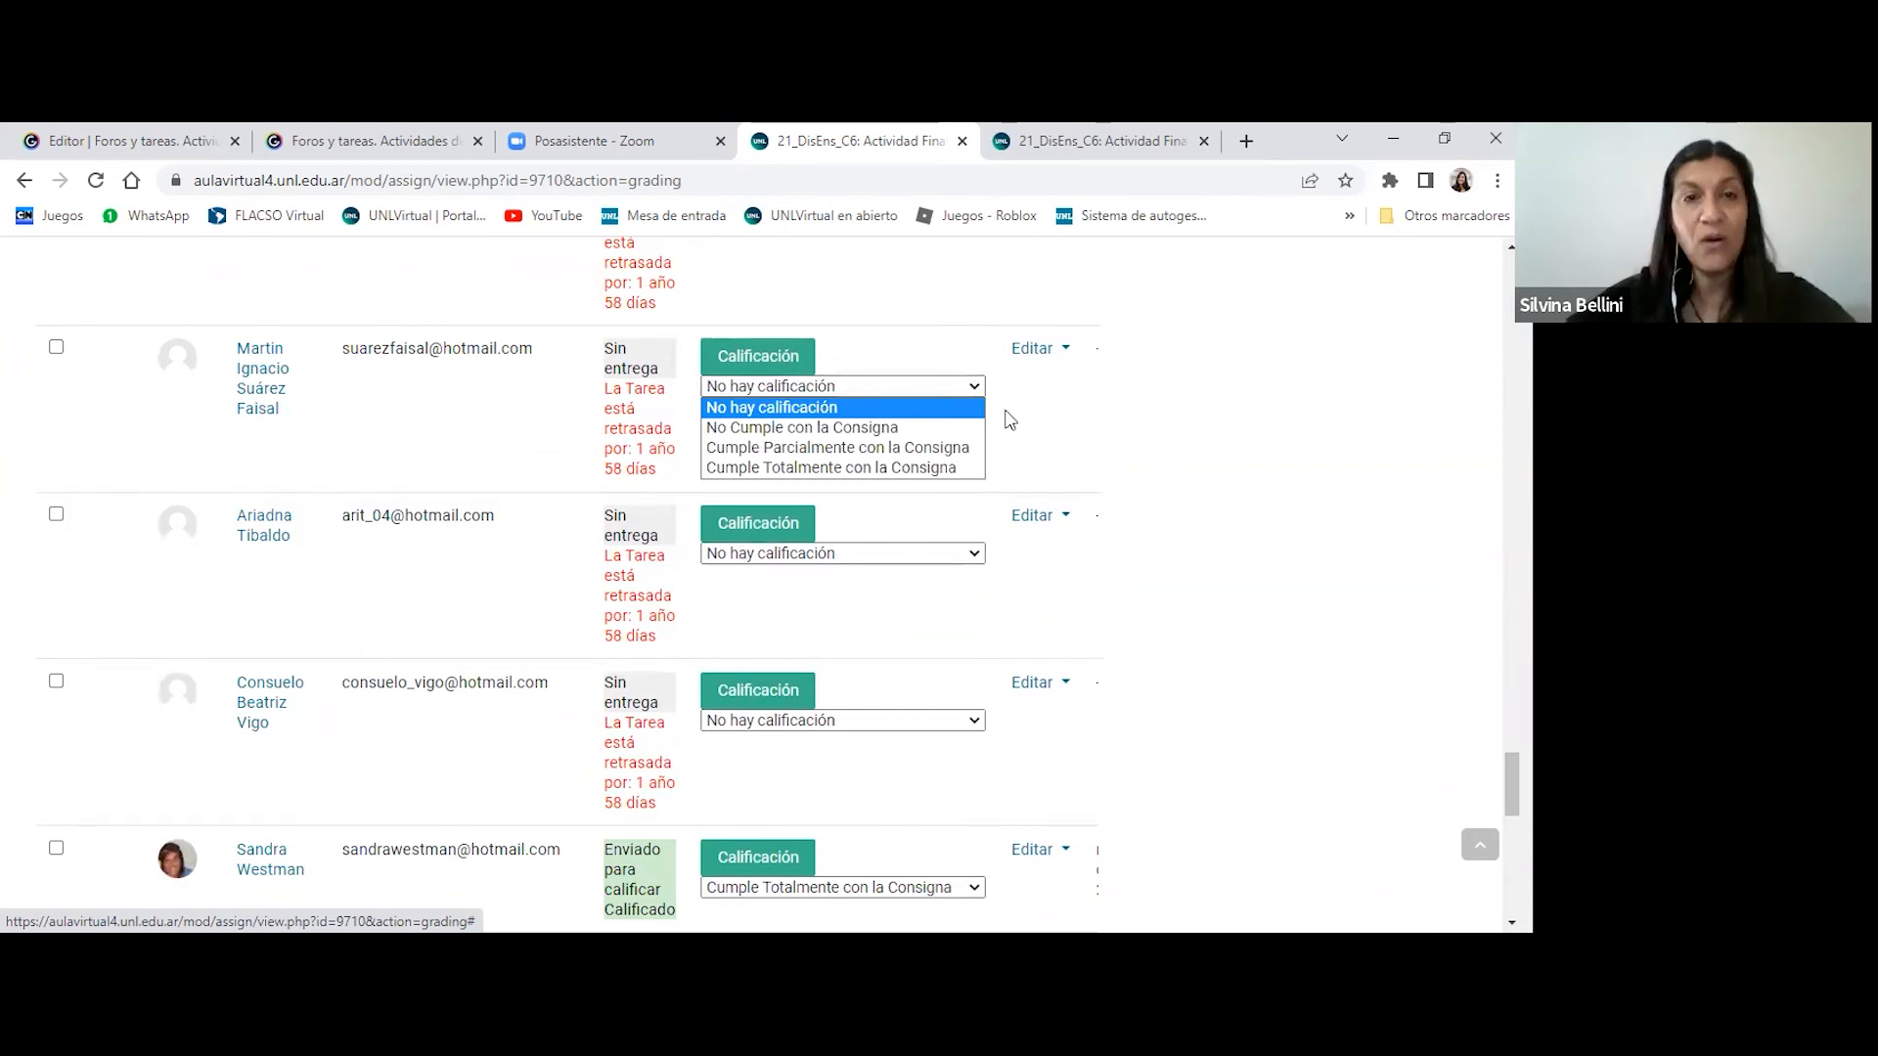
# - Turn off Calificación rápida in the table's Opciones and review how grades are shown in the submissions table
pyautogui.scroll(-10, 1010, 421)
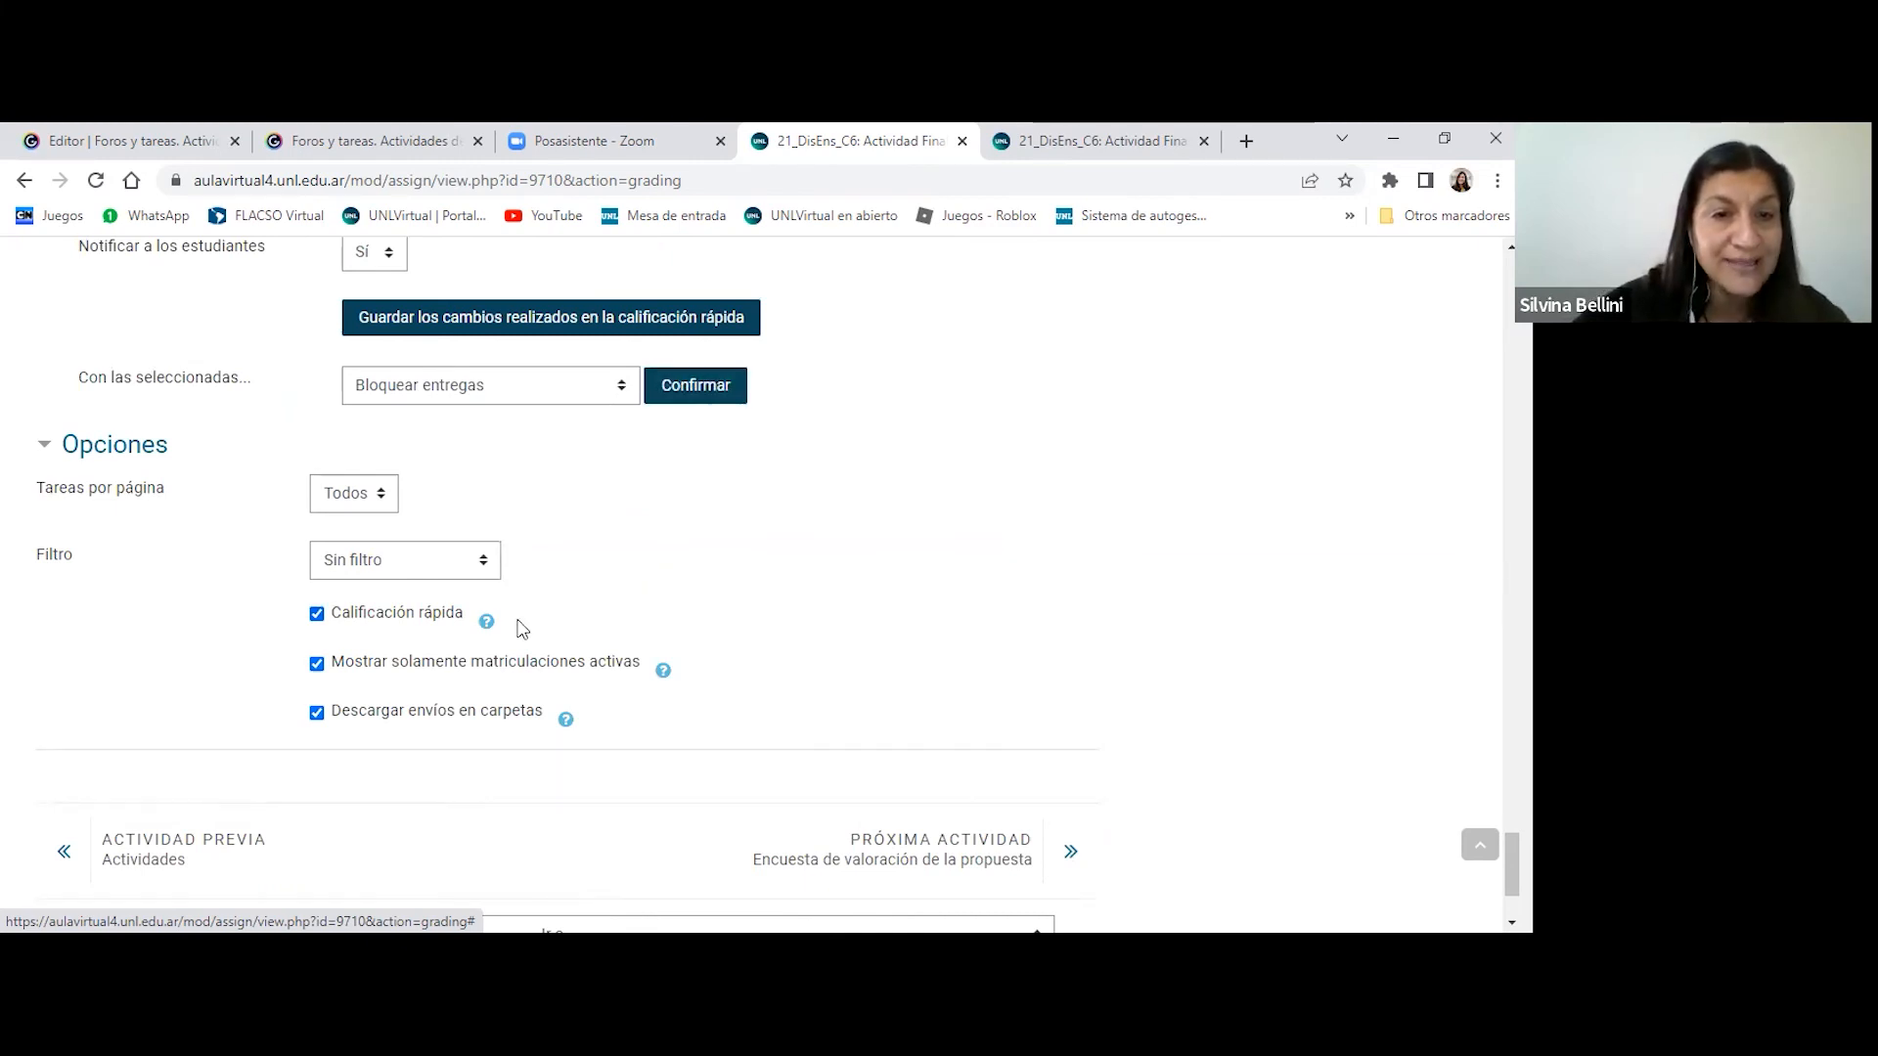
pyautogui.click(316, 613)
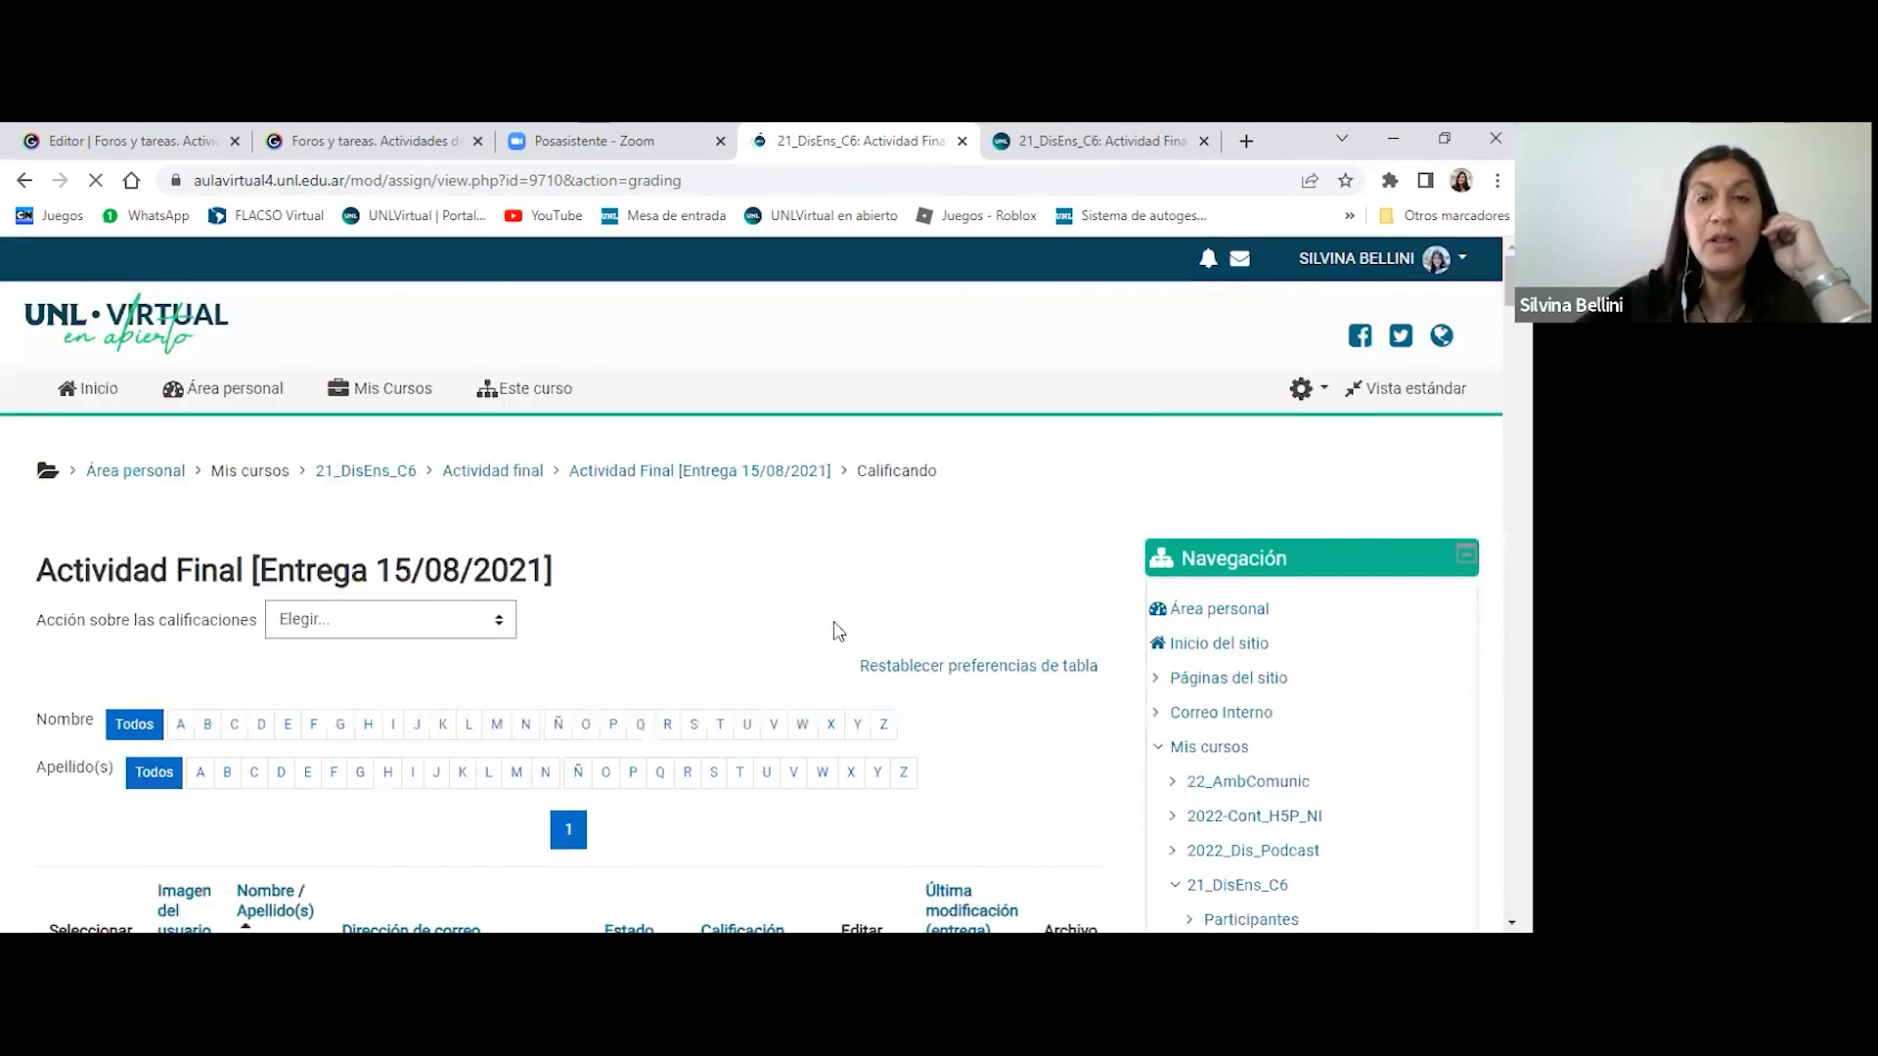
pyautogui.scroll(-3, 1024, 584)
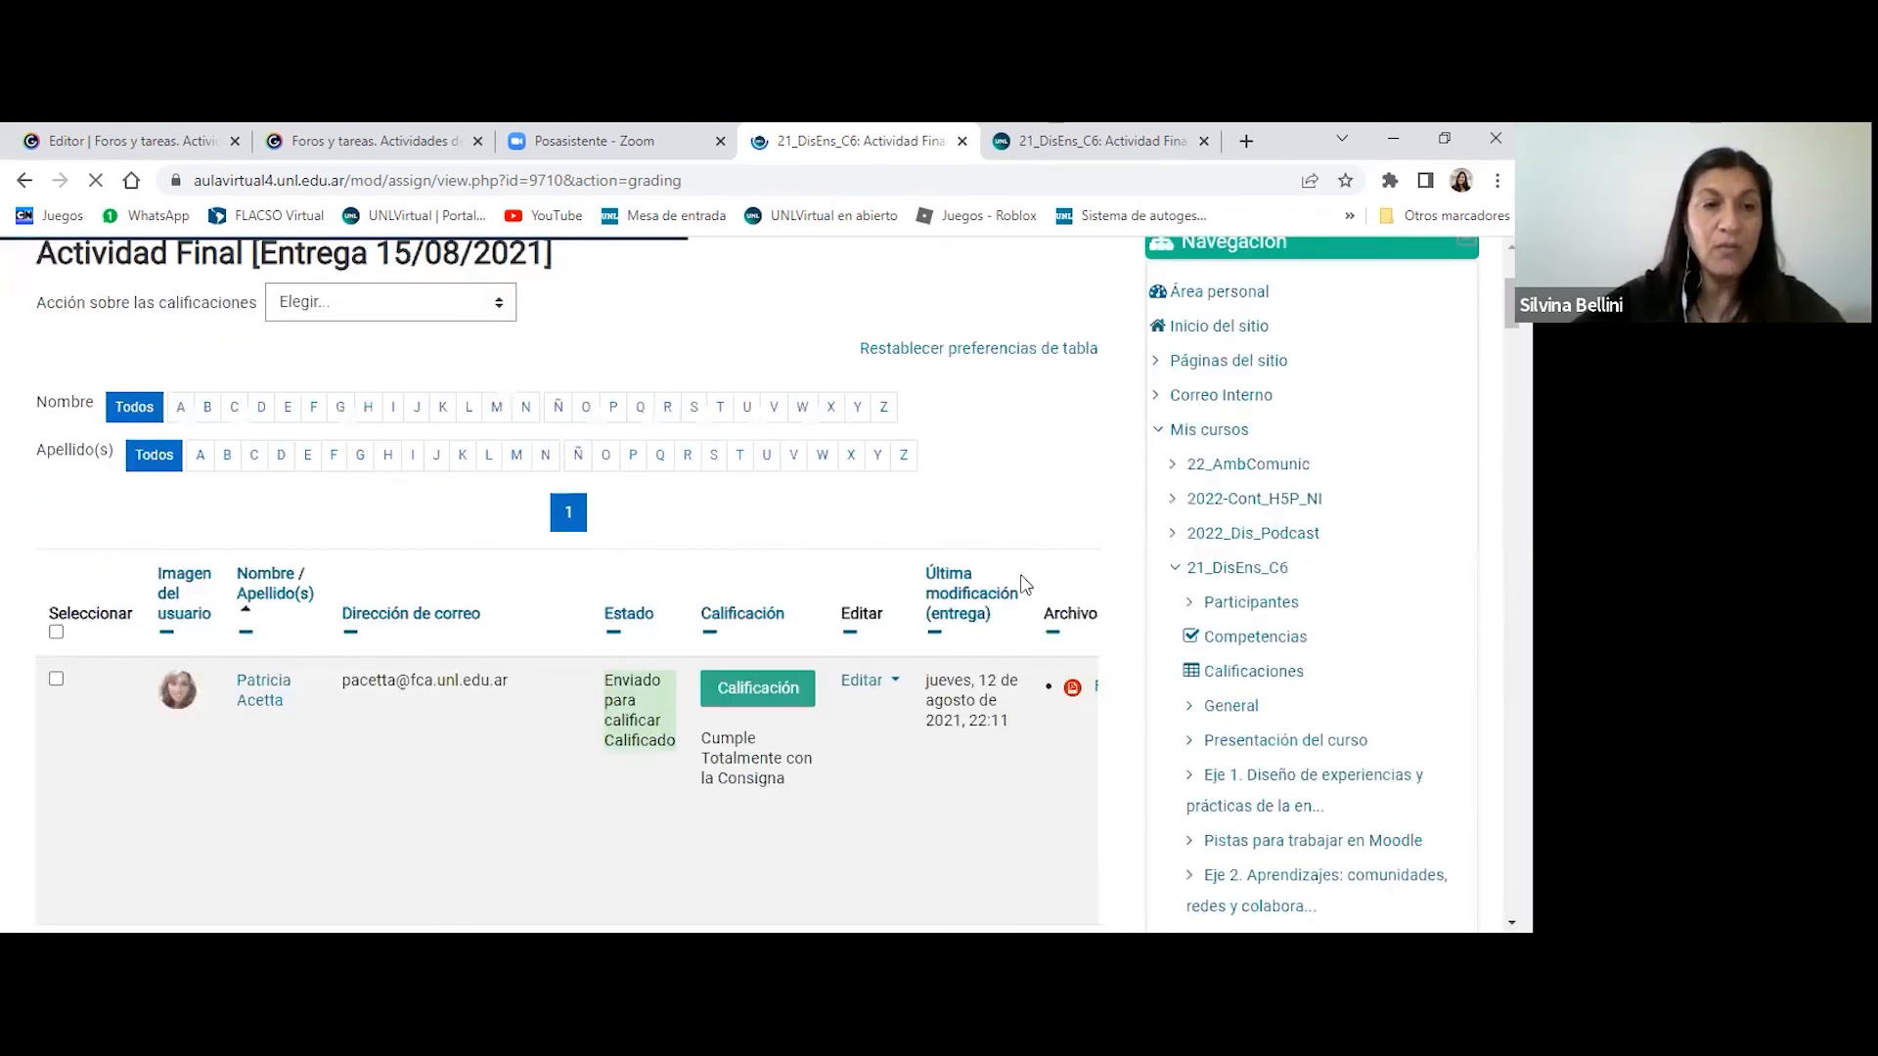
pyautogui.scroll(-4, 1023, 584)
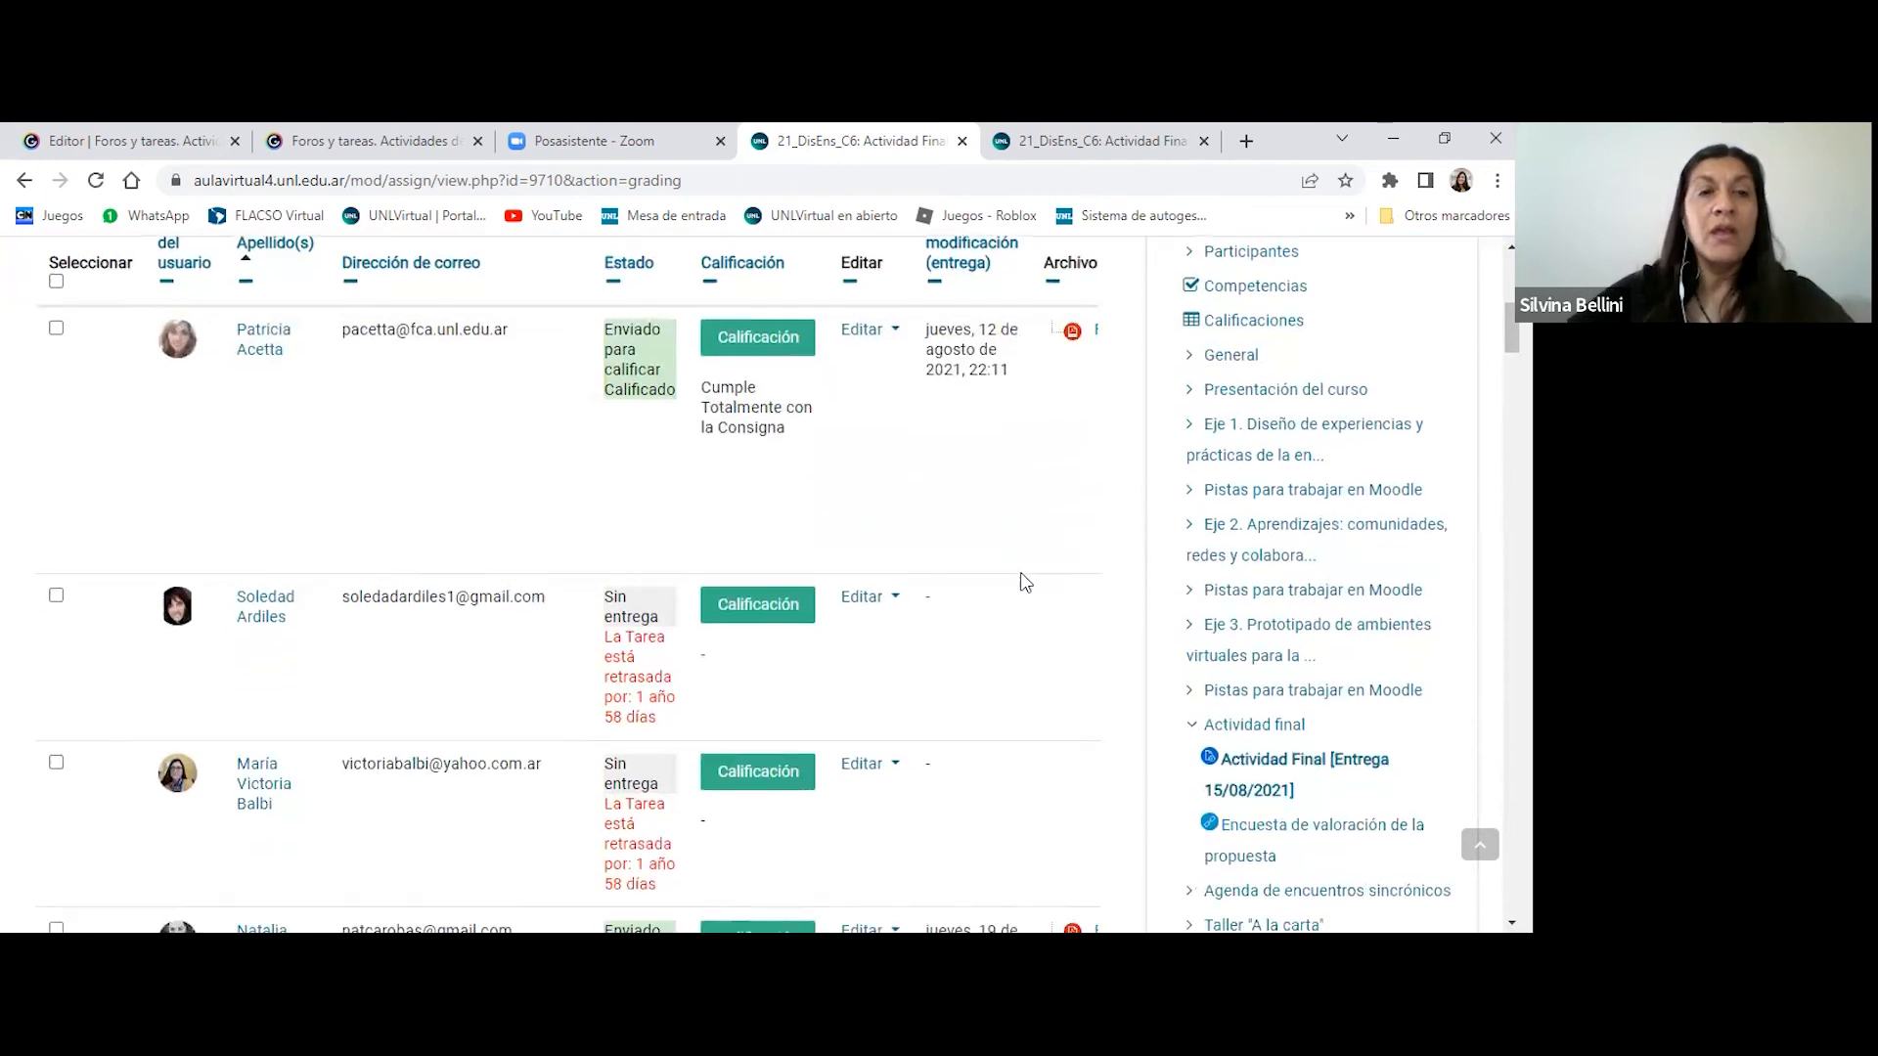
# - Check the Editar actions available for the second student in the table without choosing any
pyautogui.scroll(-1, 260, 511)
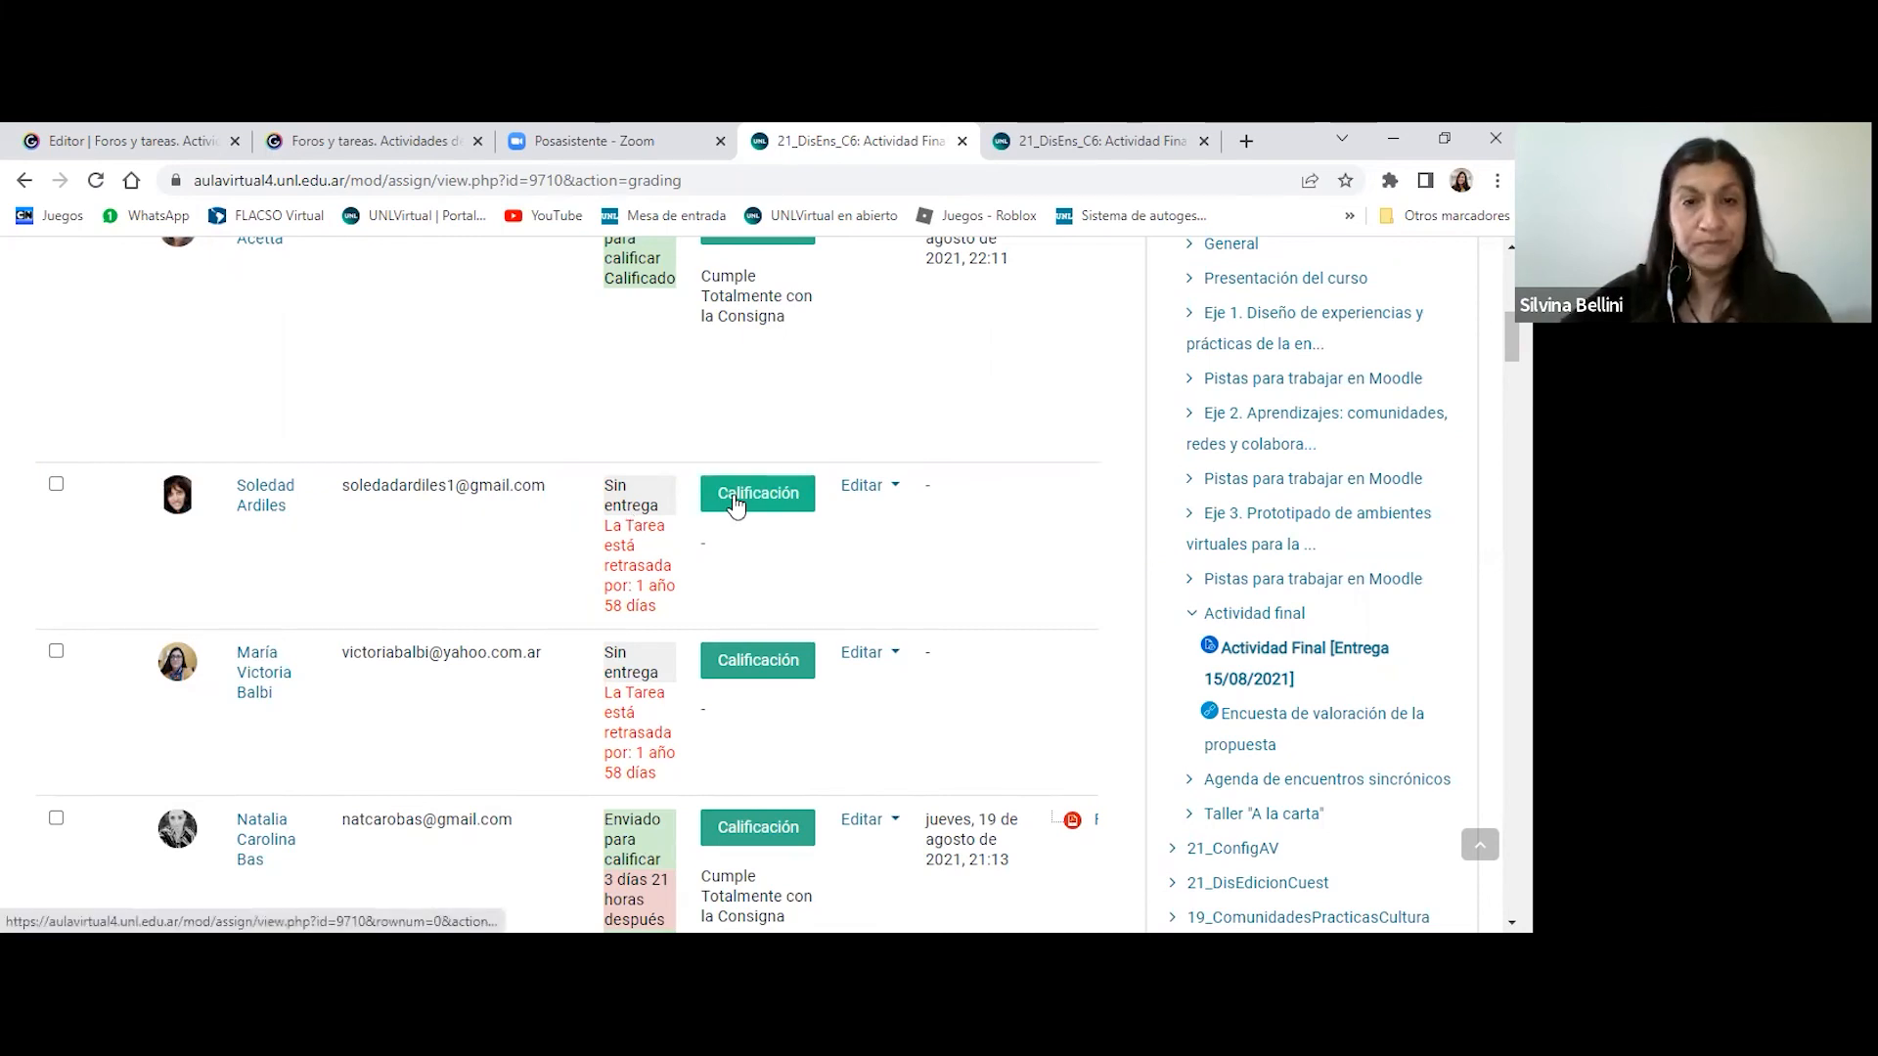
pyautogui.click(866, 486)
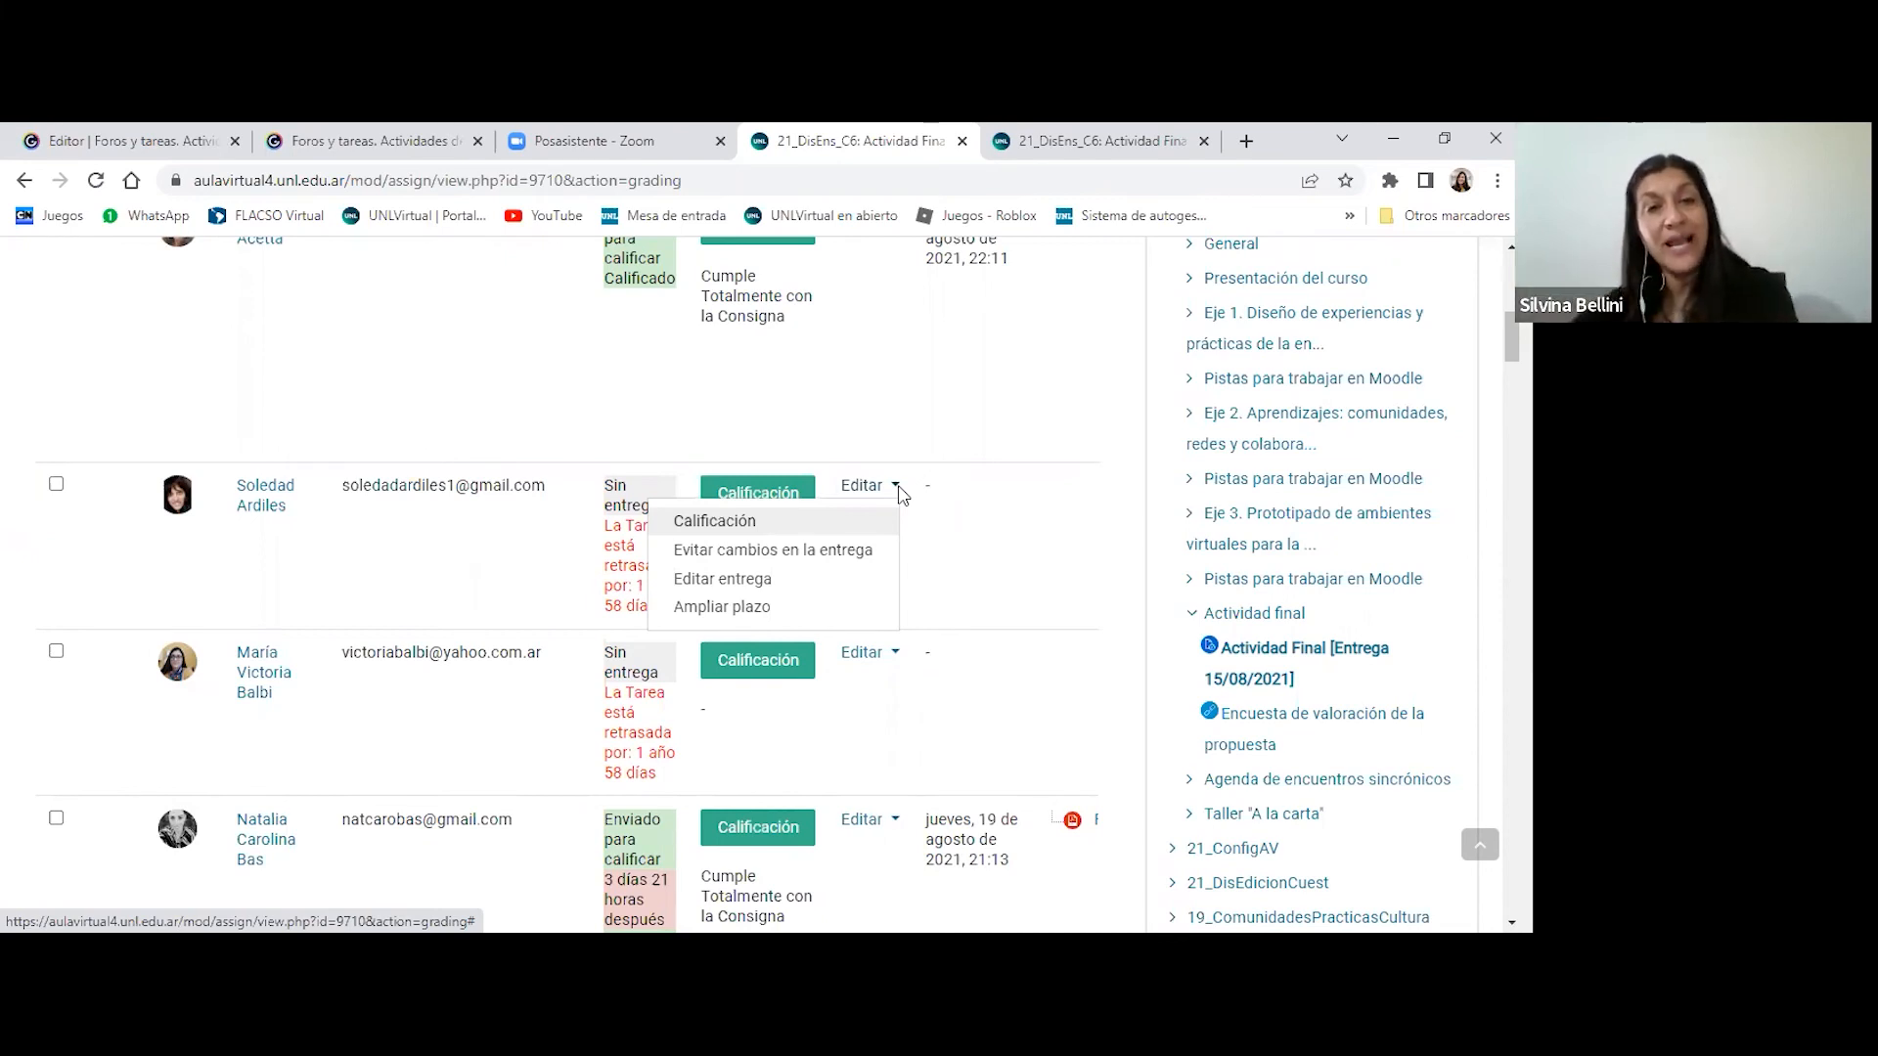
pyautogui.press('Escape')
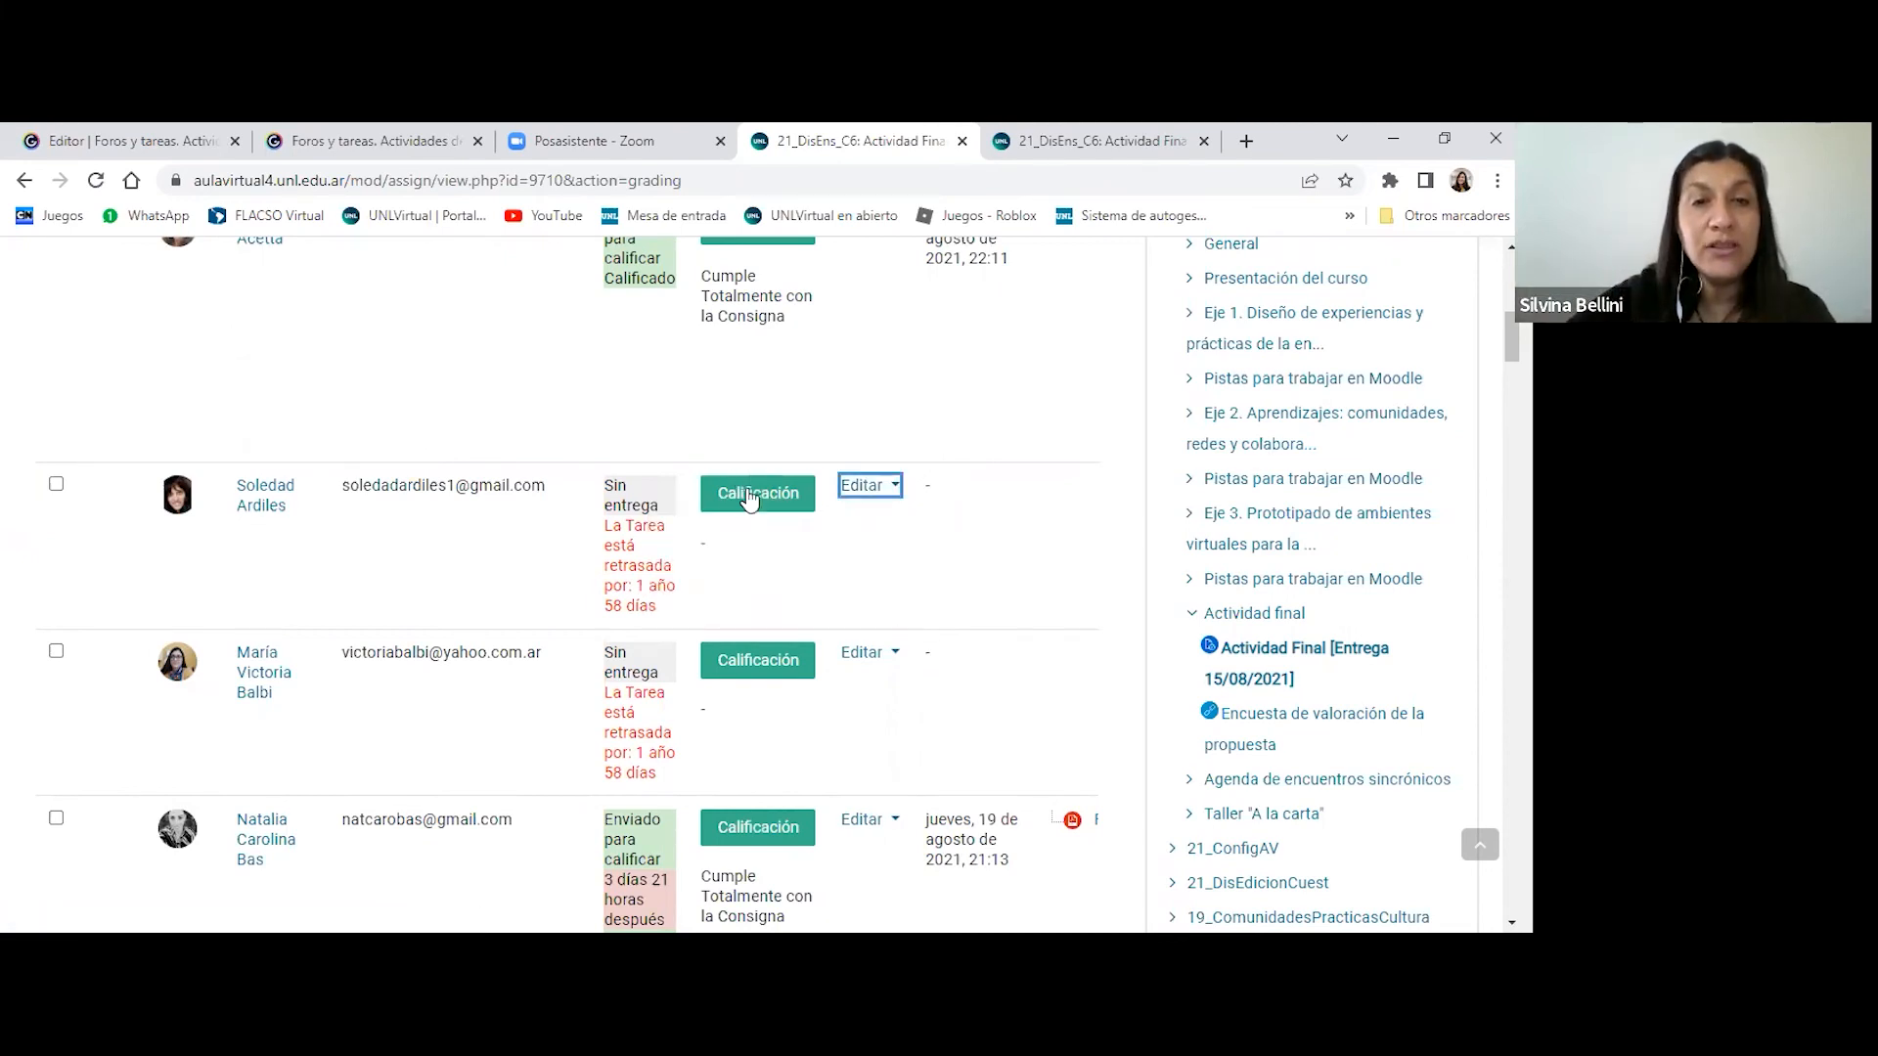
# - Open the second student's grading page and review the Entrega status, Calificación and Comentarios de retroalimentación areas
pyautogui.click(751, 495)
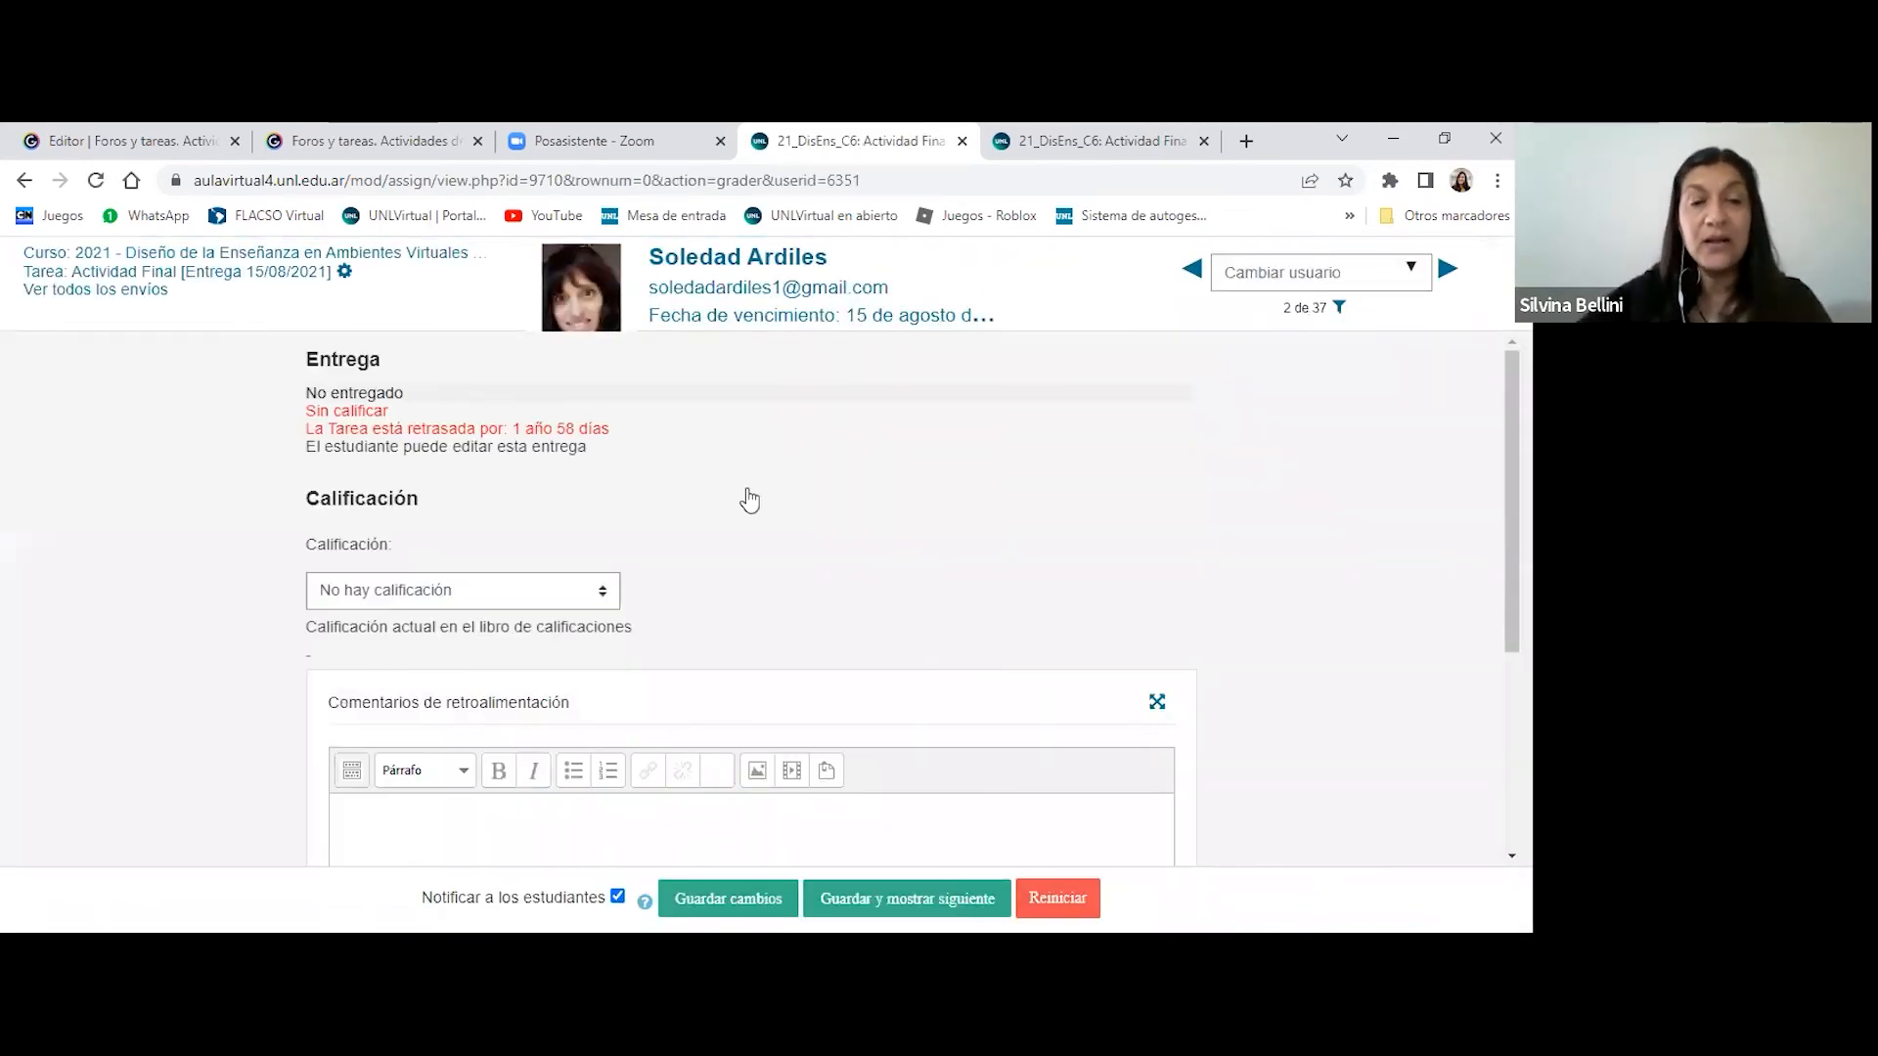
pyautogui.scroll(-1, 749, 499)
pyautogui.scroll(1, 846, 533)
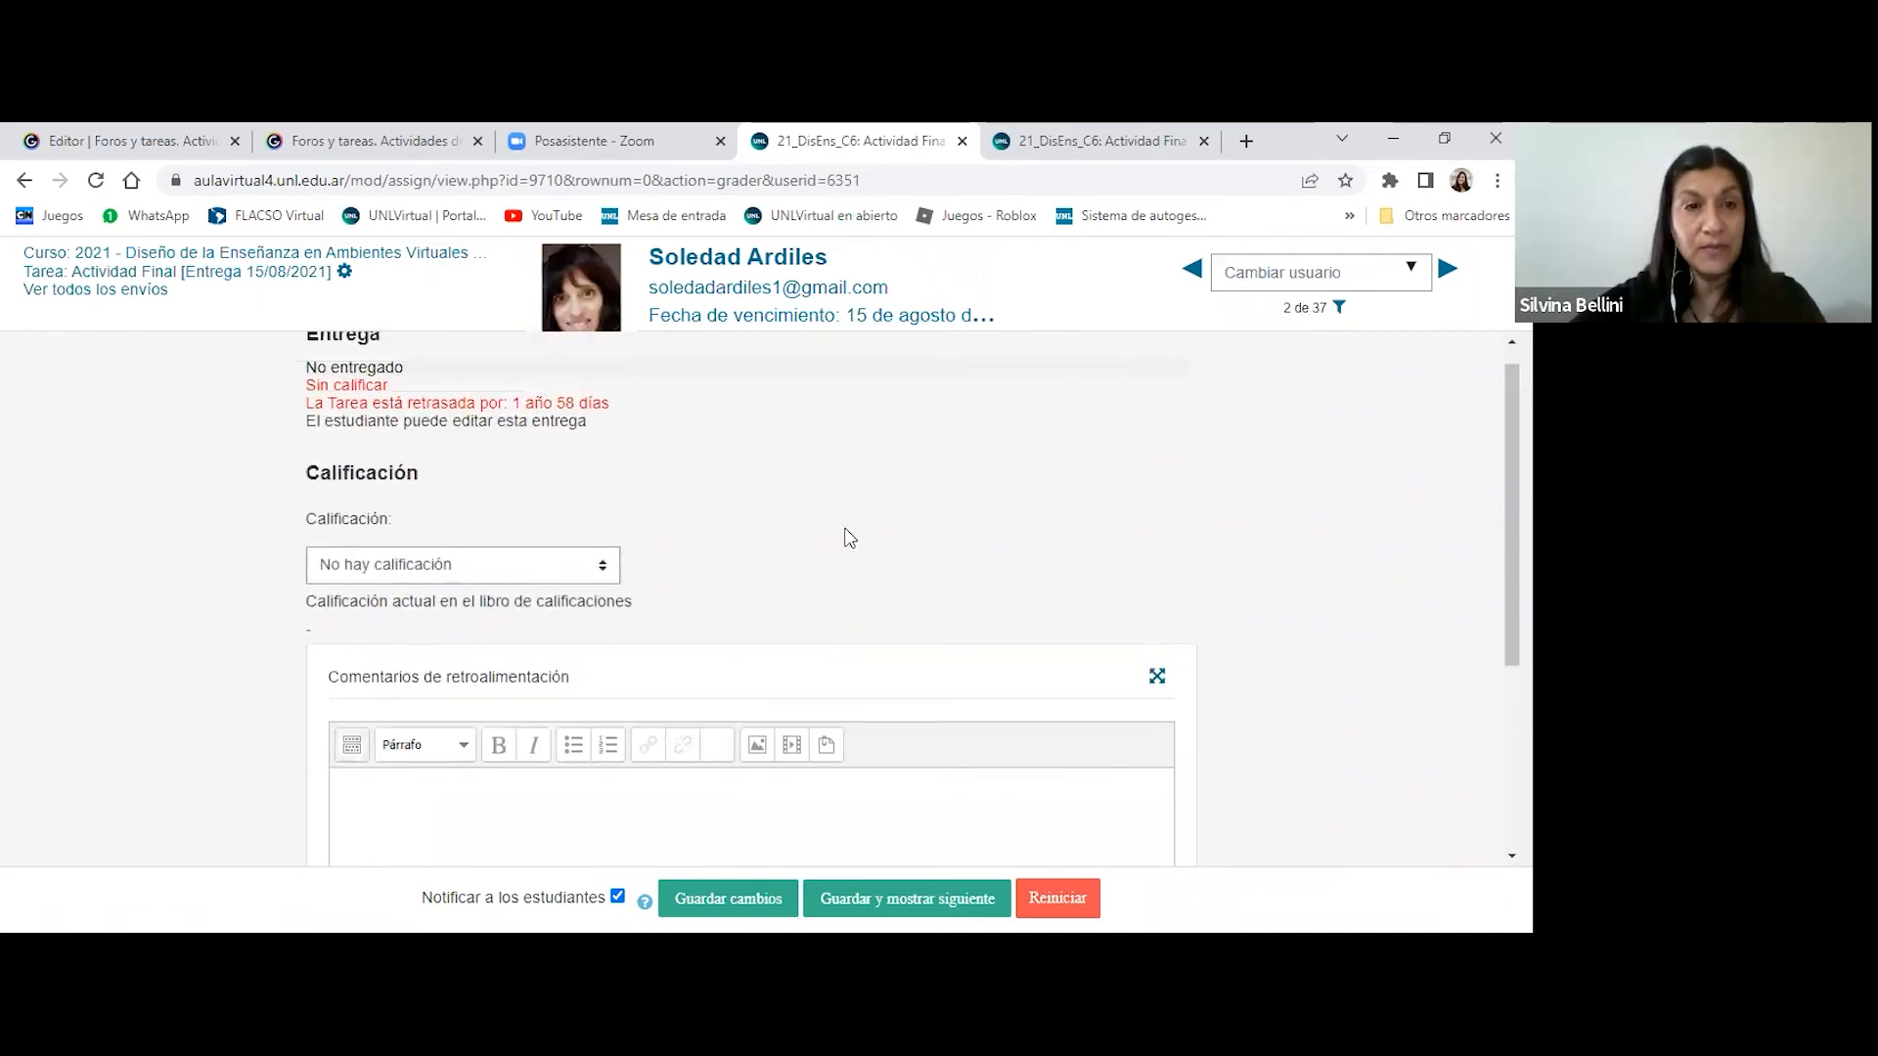
pyautogui.scroll(-1, 937, 537)
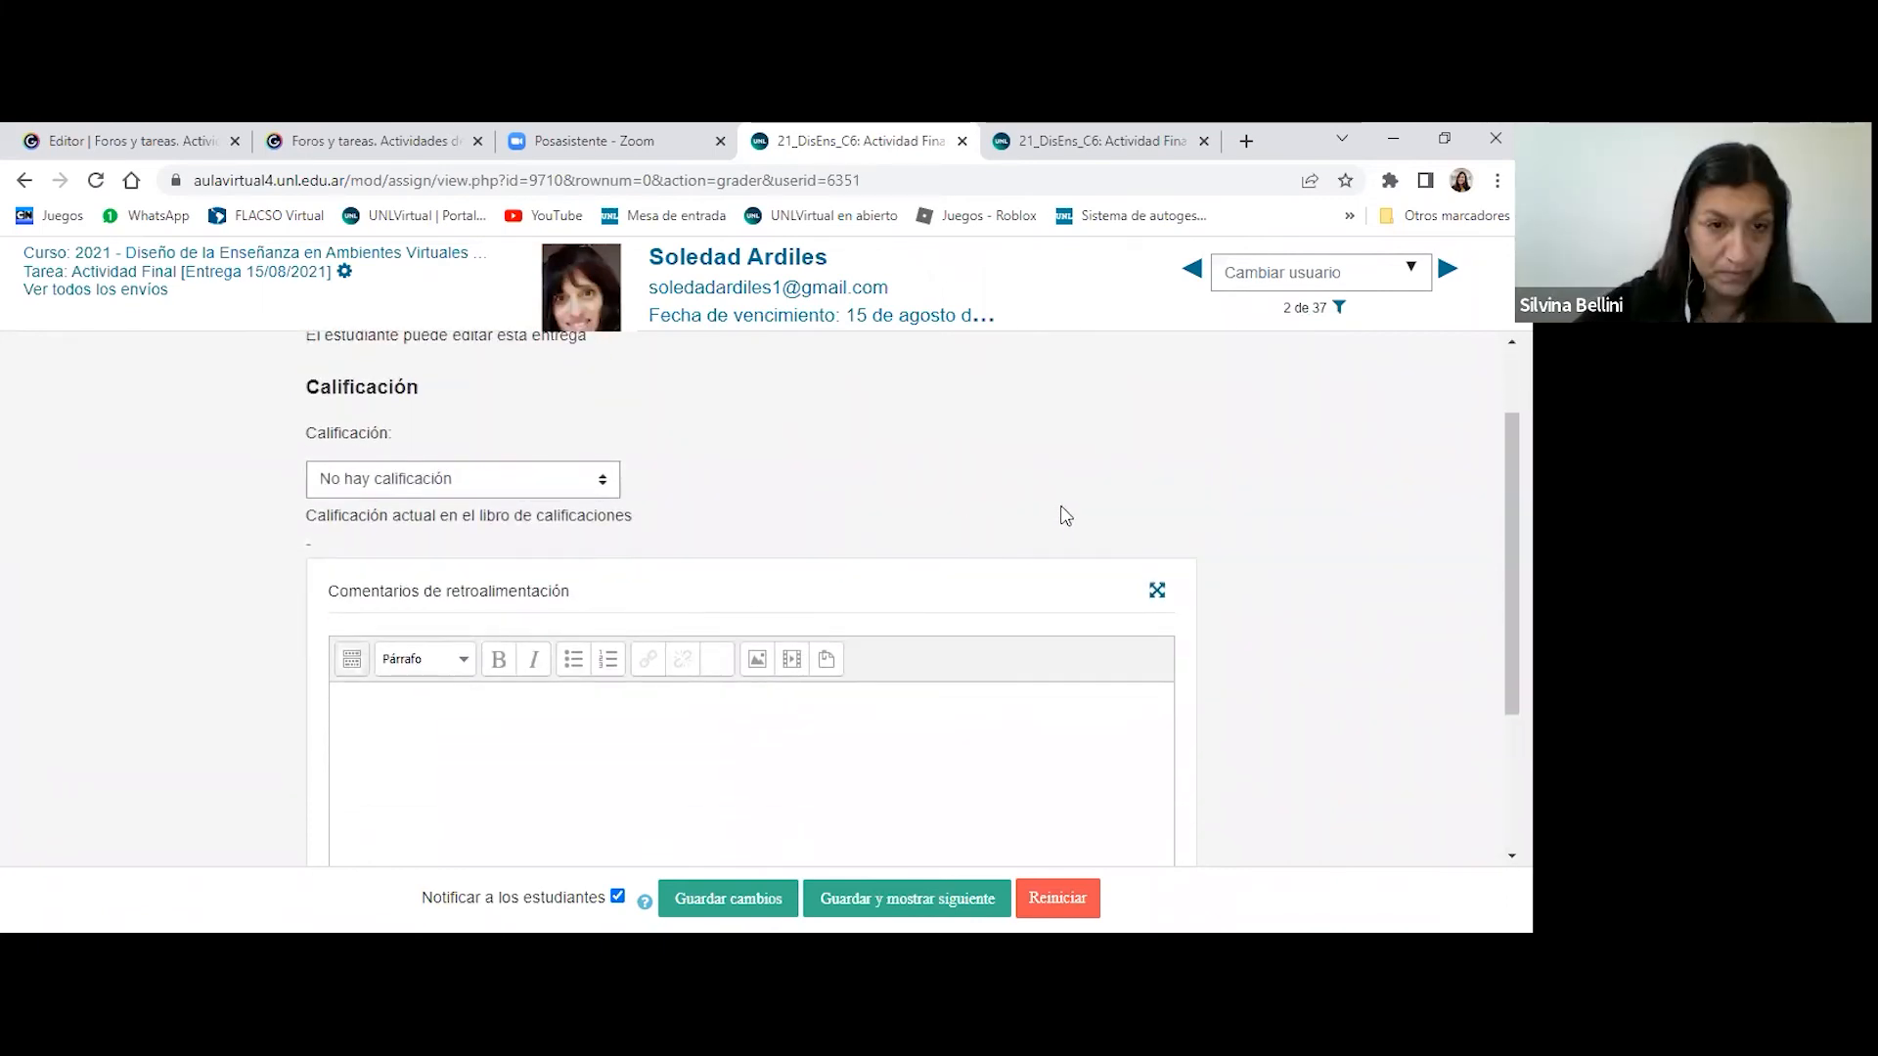
pyautogui.scroll(-2, 1060, 511)
pyautogui.scroll(1, 1087, 608)
pyautogui.scroll(2, 1087, 607)
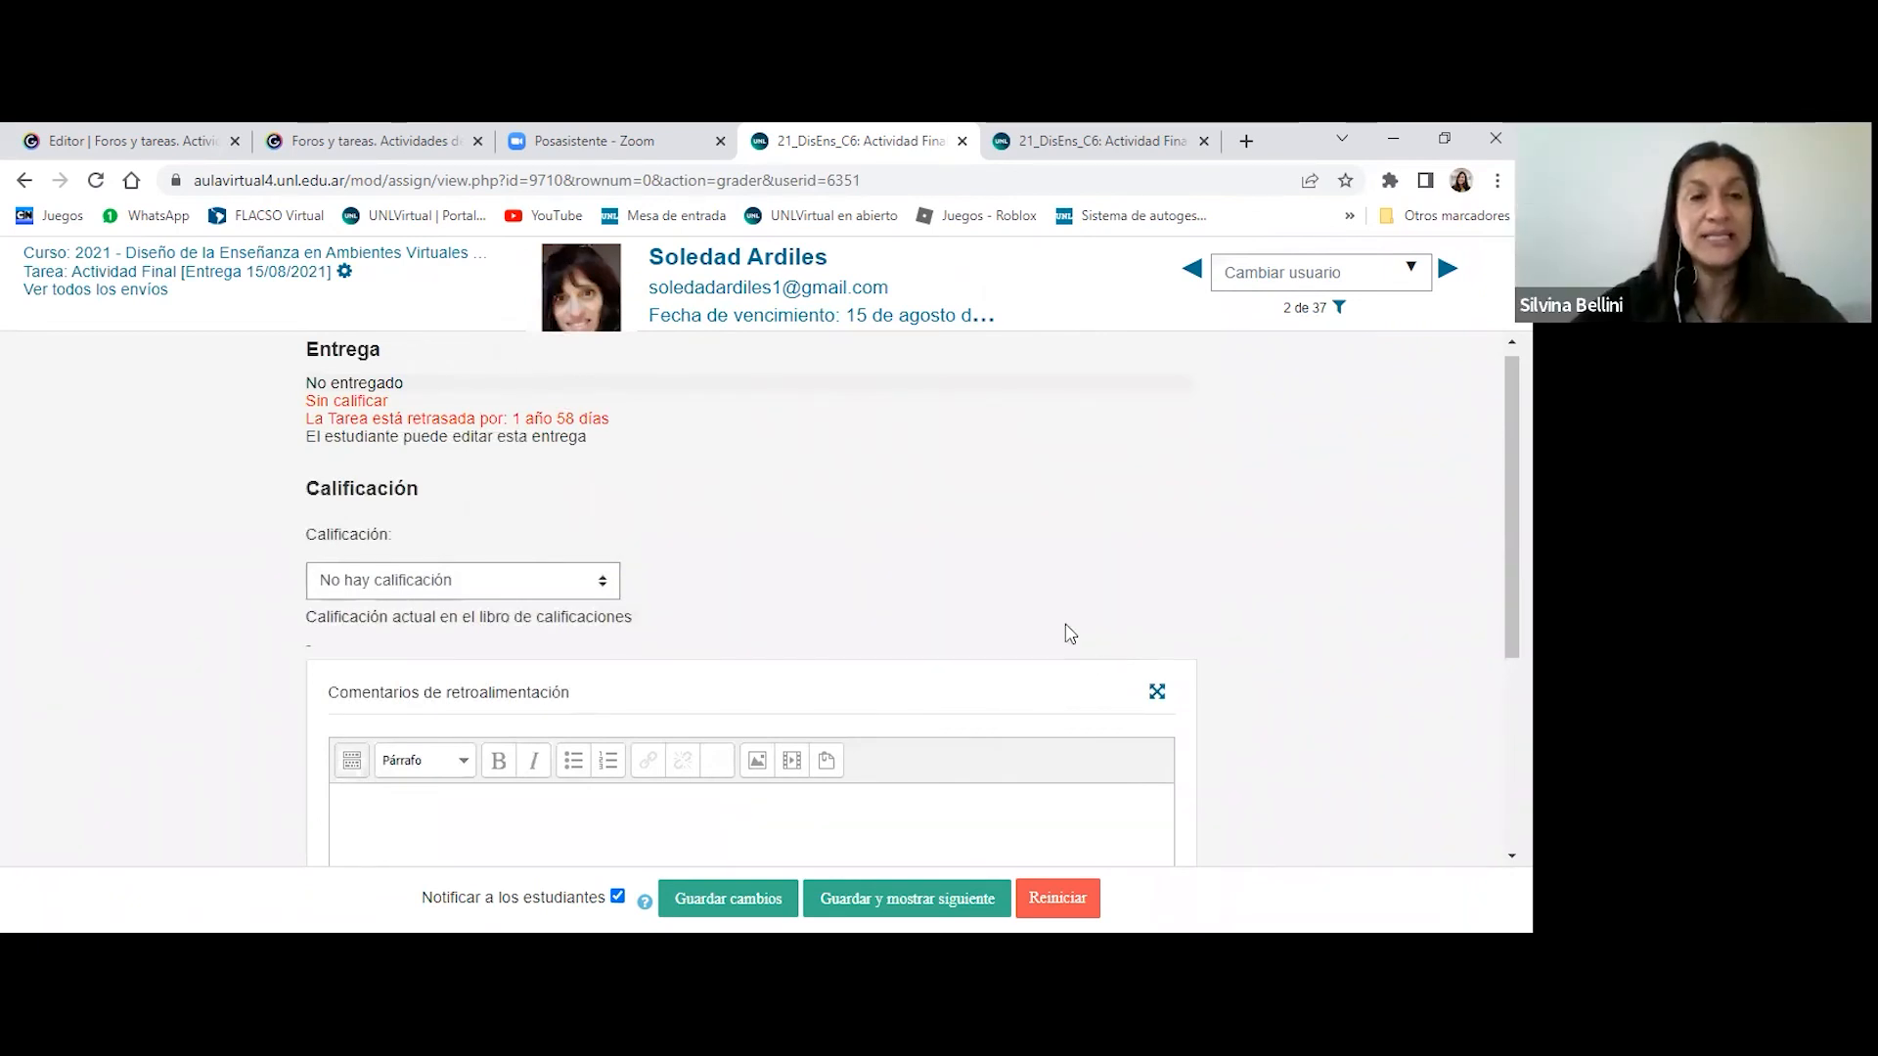
# - Enter "devolucipón" as the feedback comment in Comentarios de retroalimentación
pyautogui.scroll(-3, 1071, 634)
pyautogui.click(502, 531)
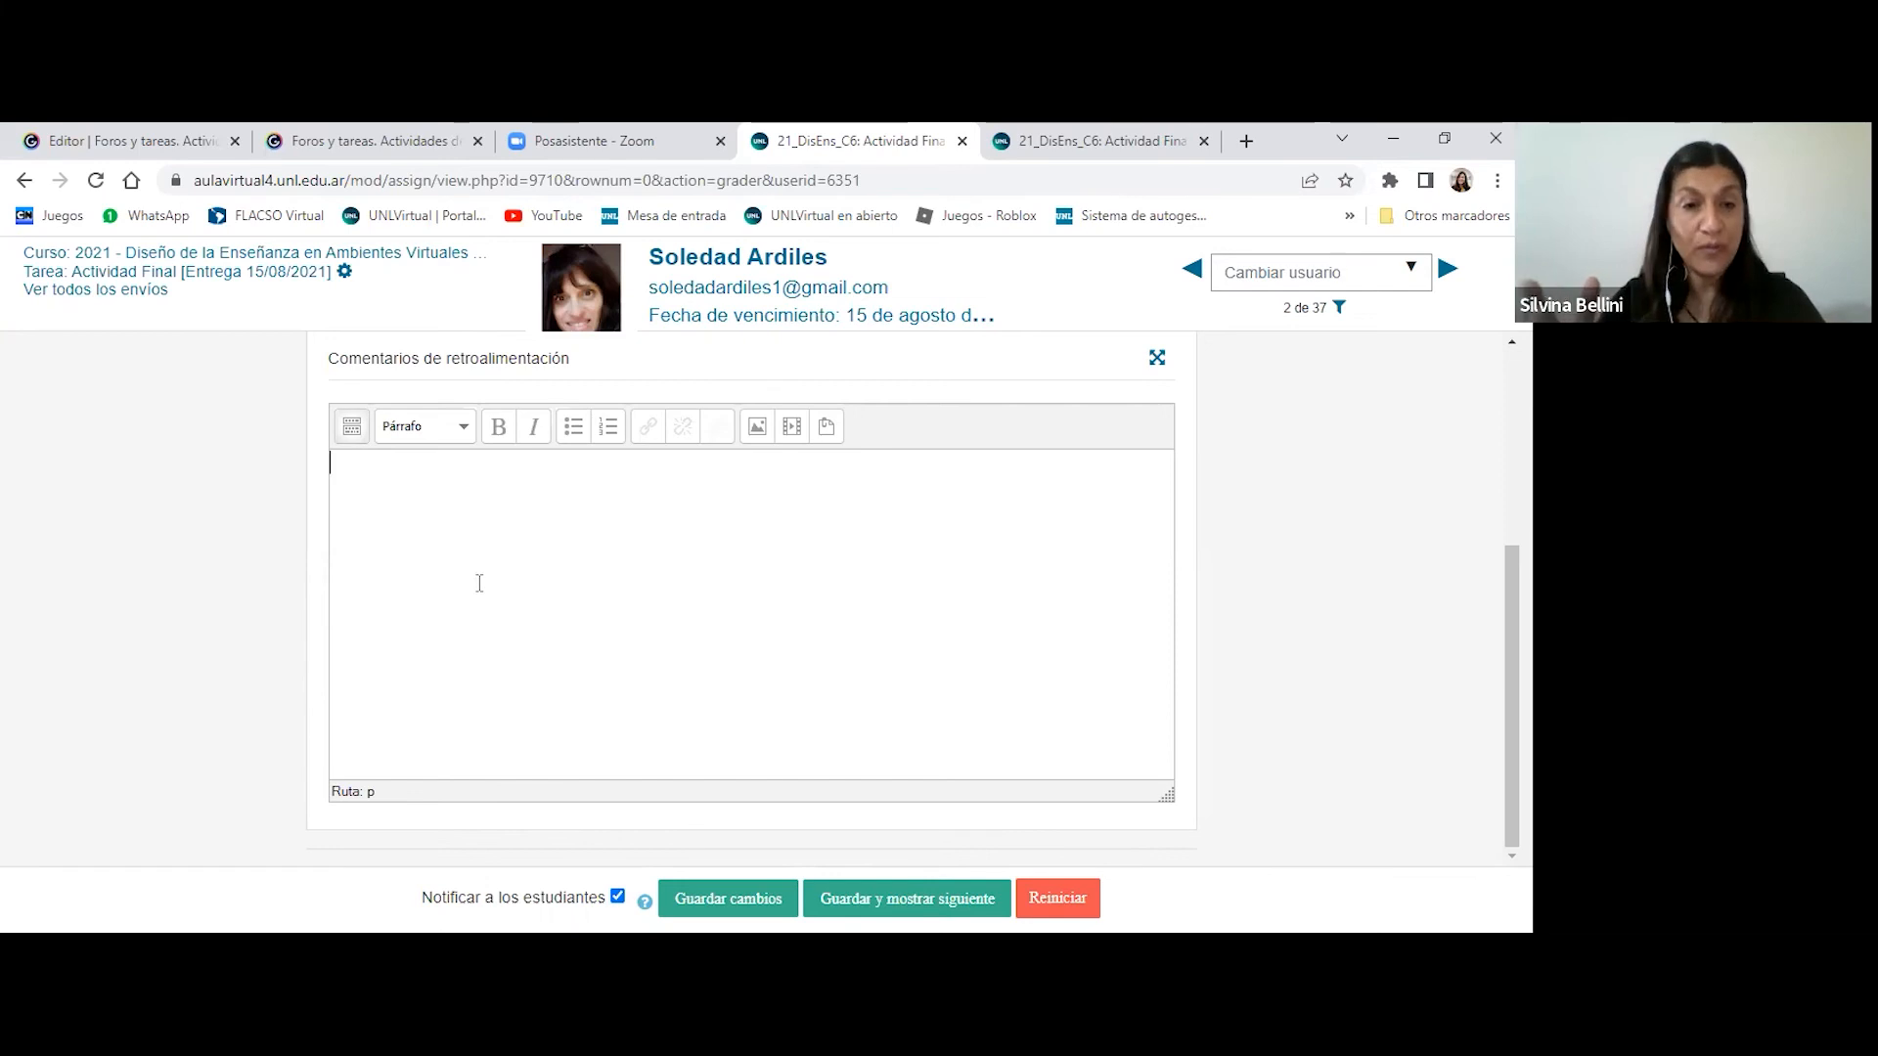
pyautogui.write('devolucipón')
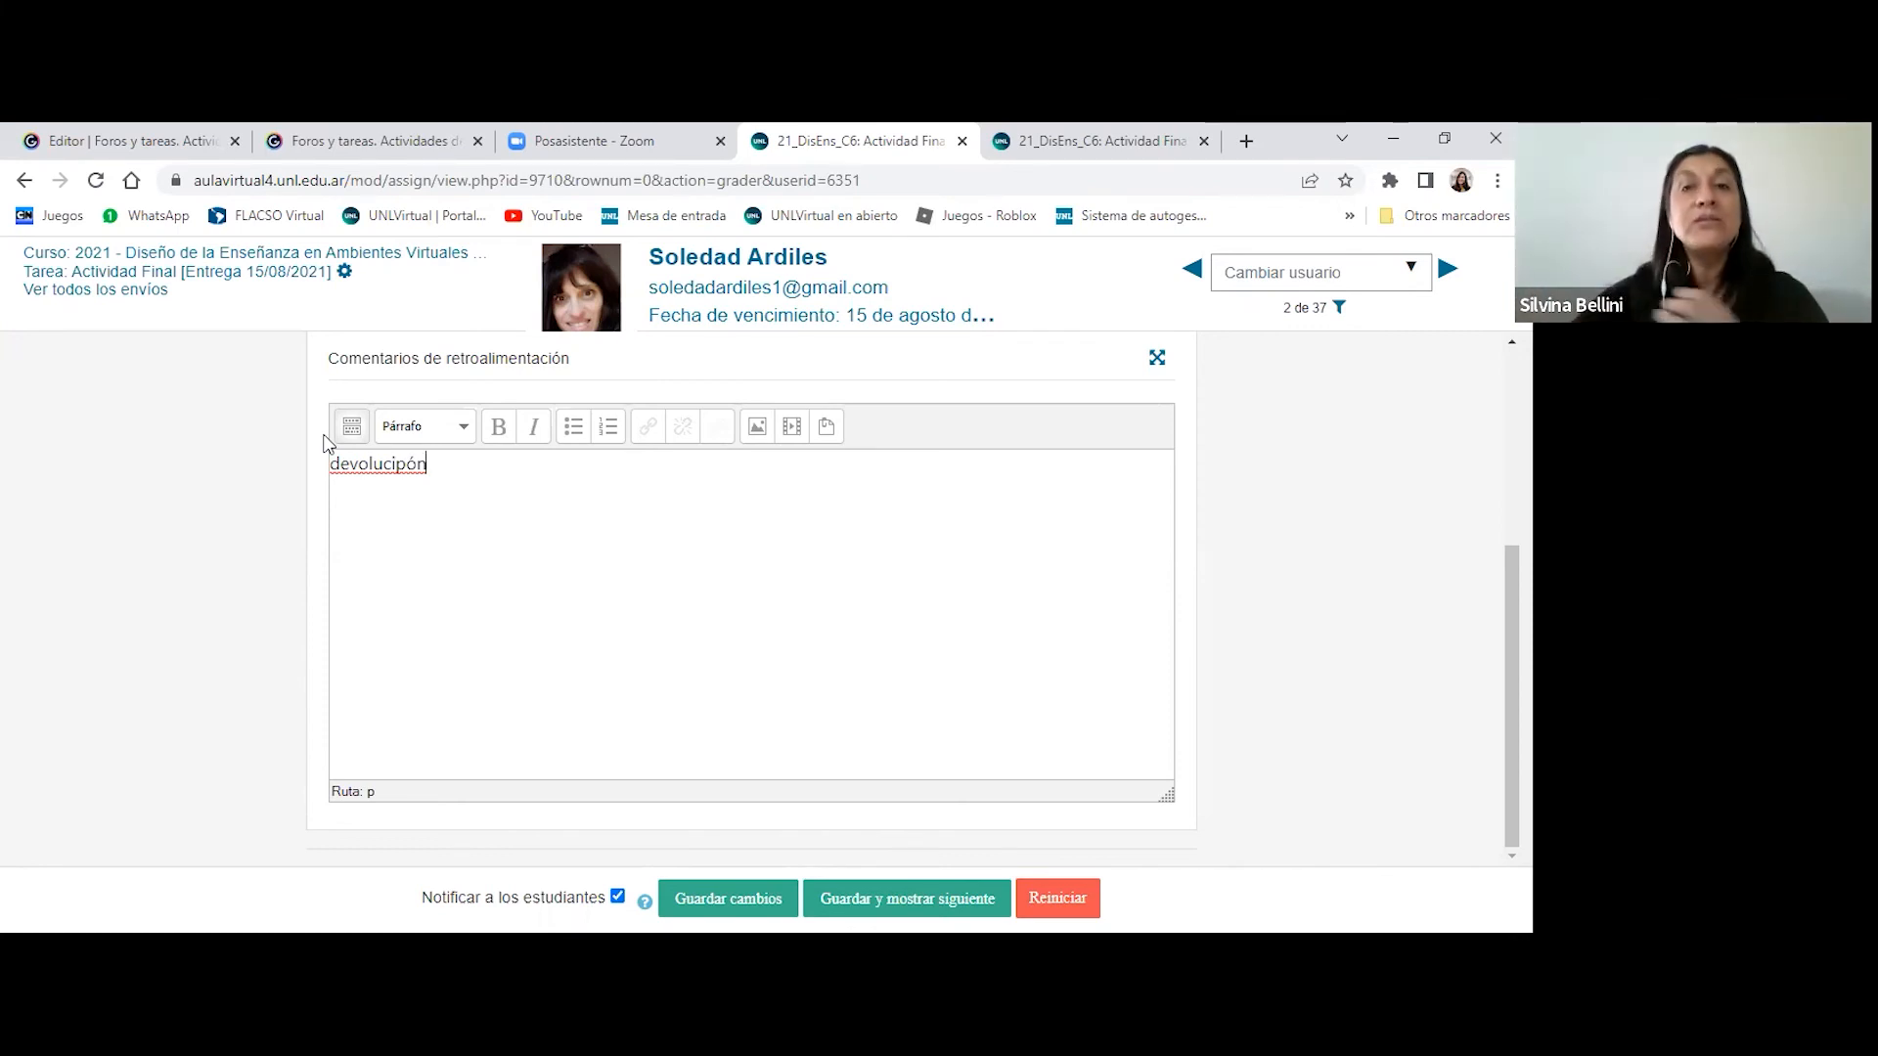
# - Check the student's Calificación choices without selecting a grade, and review the grading section of the page
pyautogui.scroll(3, 1333, 620)
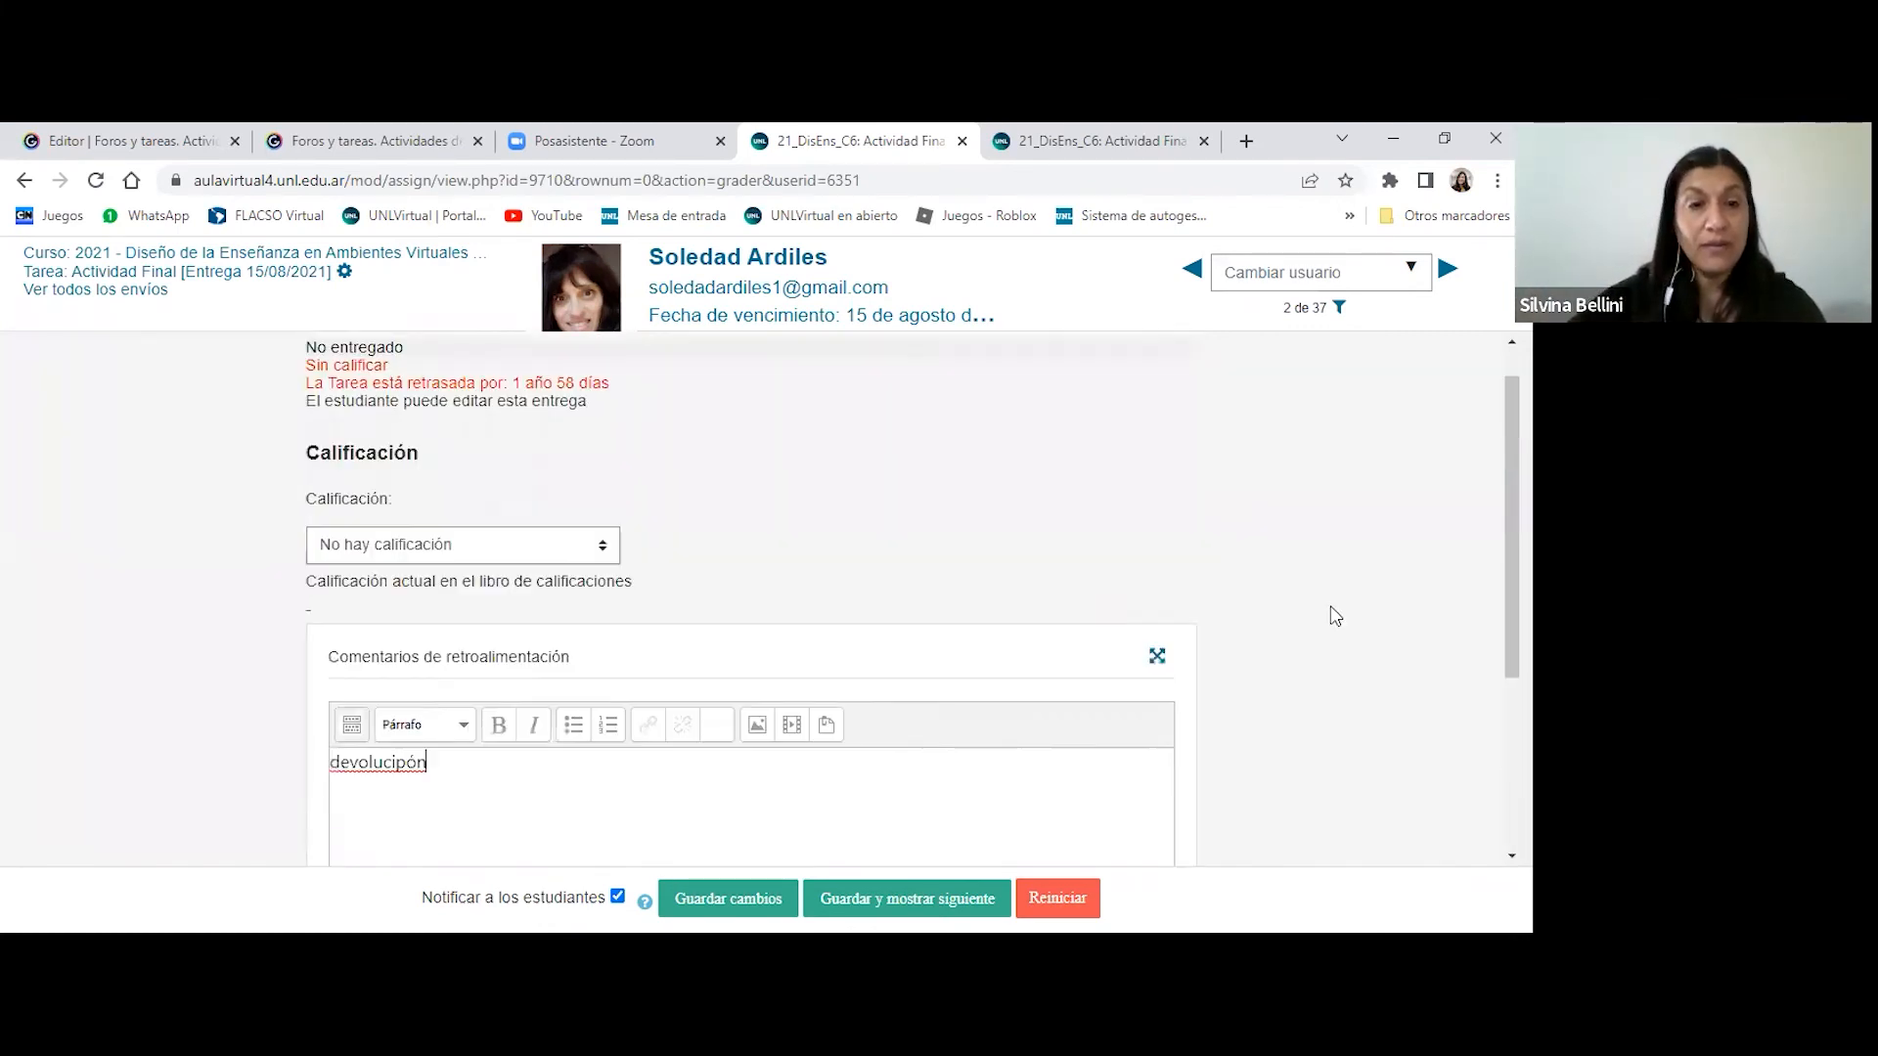
pyautogui.click(574, 584)
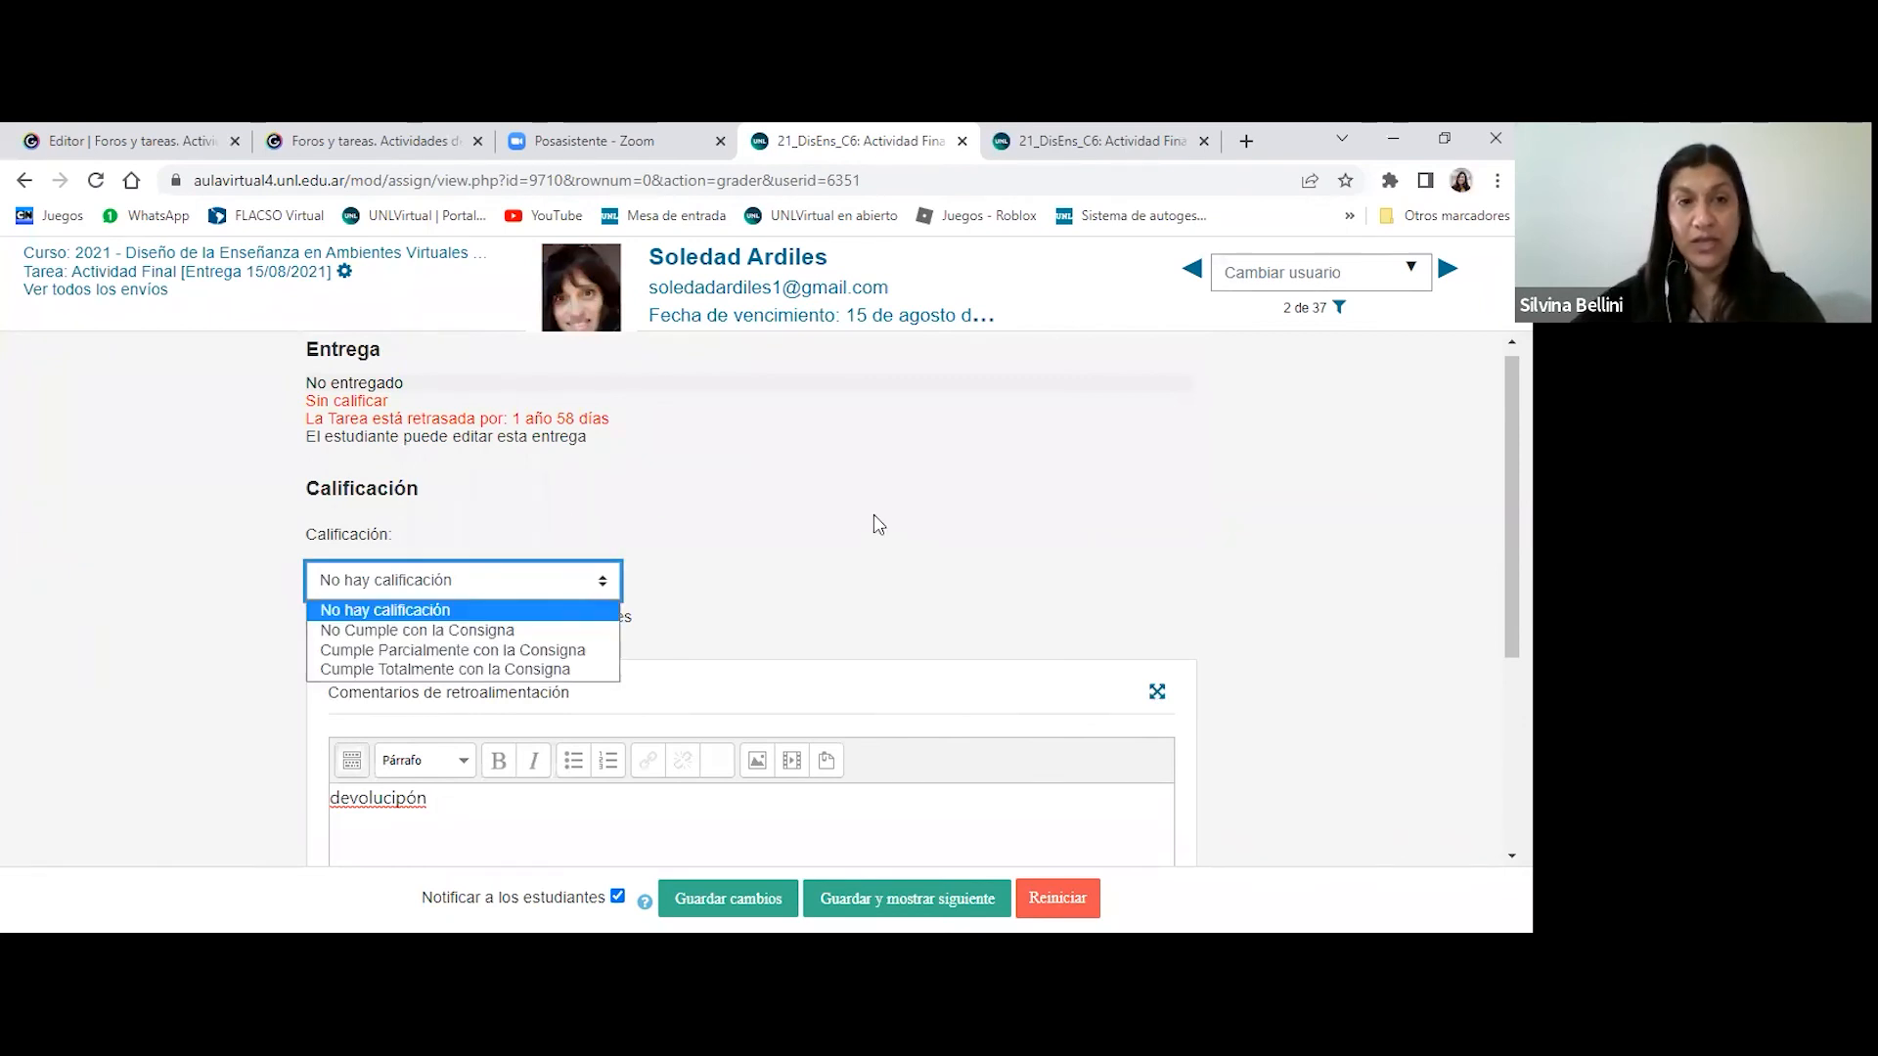
pyautogui.click(445, 509)
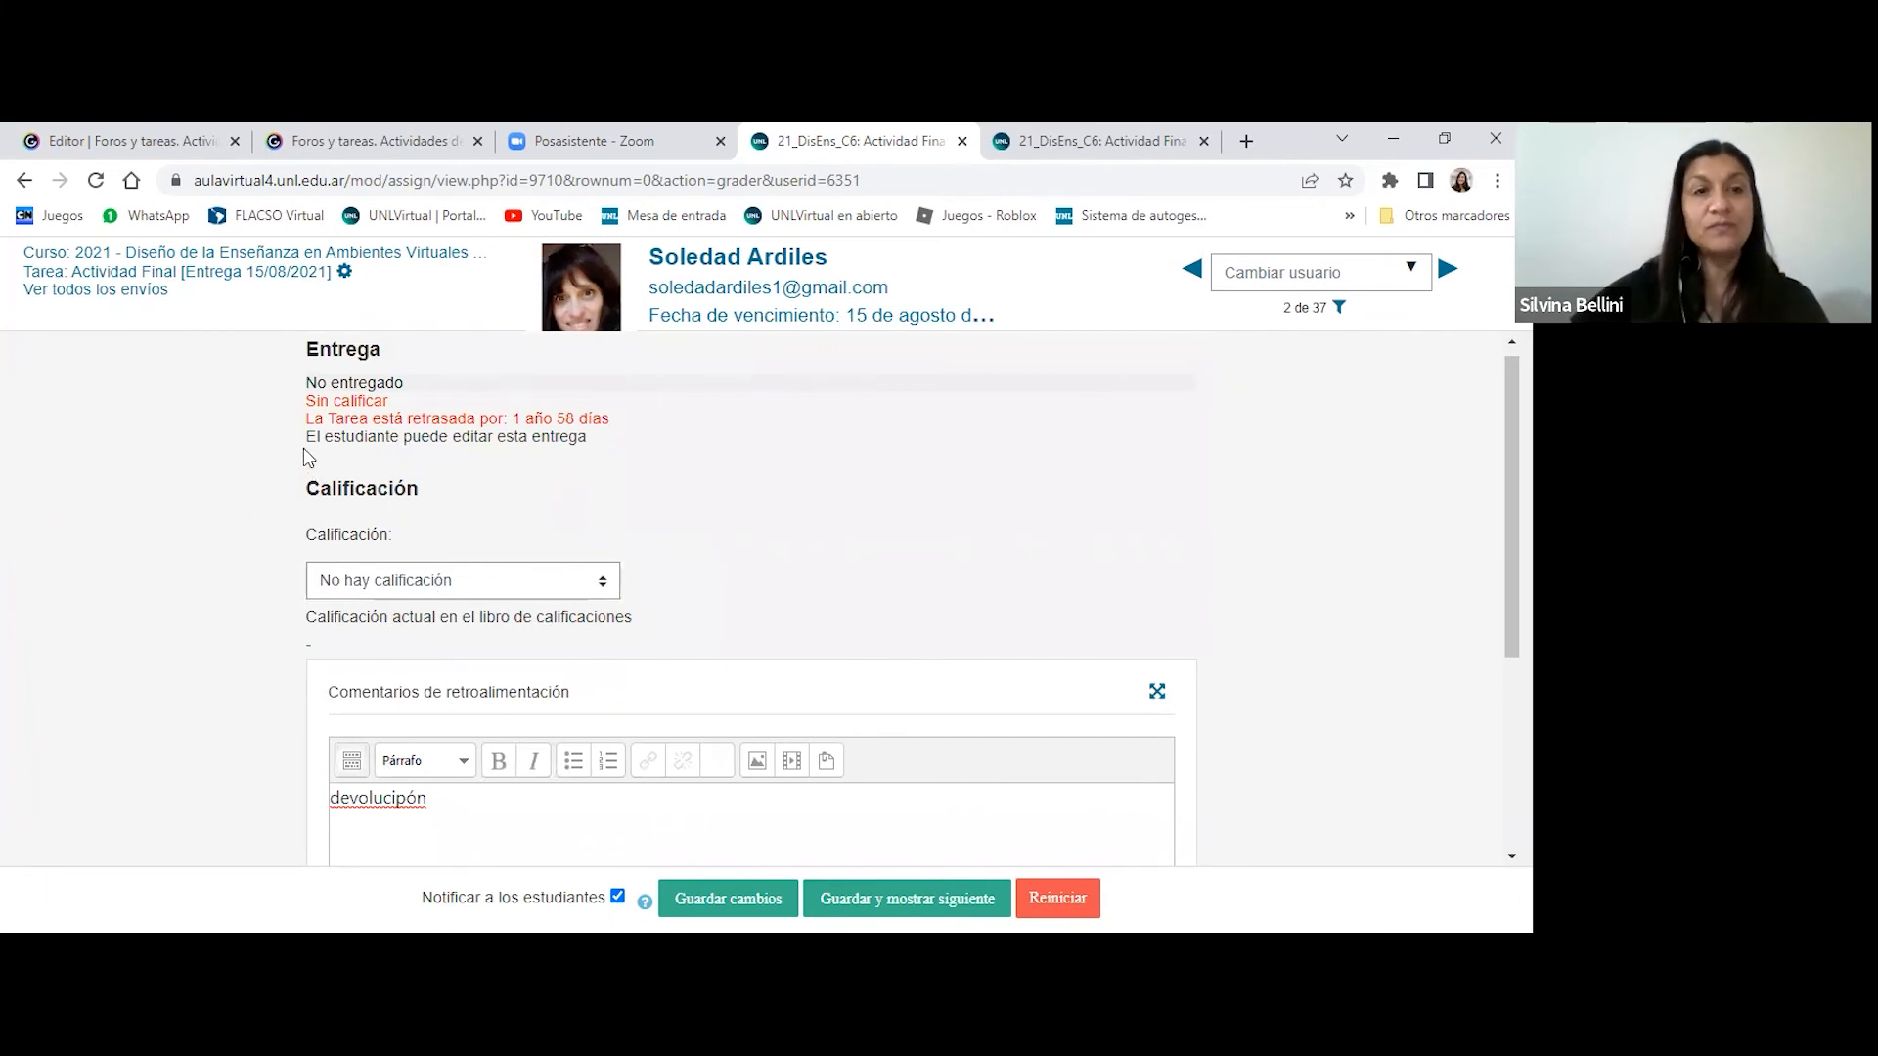
pyautogui.doubleClick(389, 474)
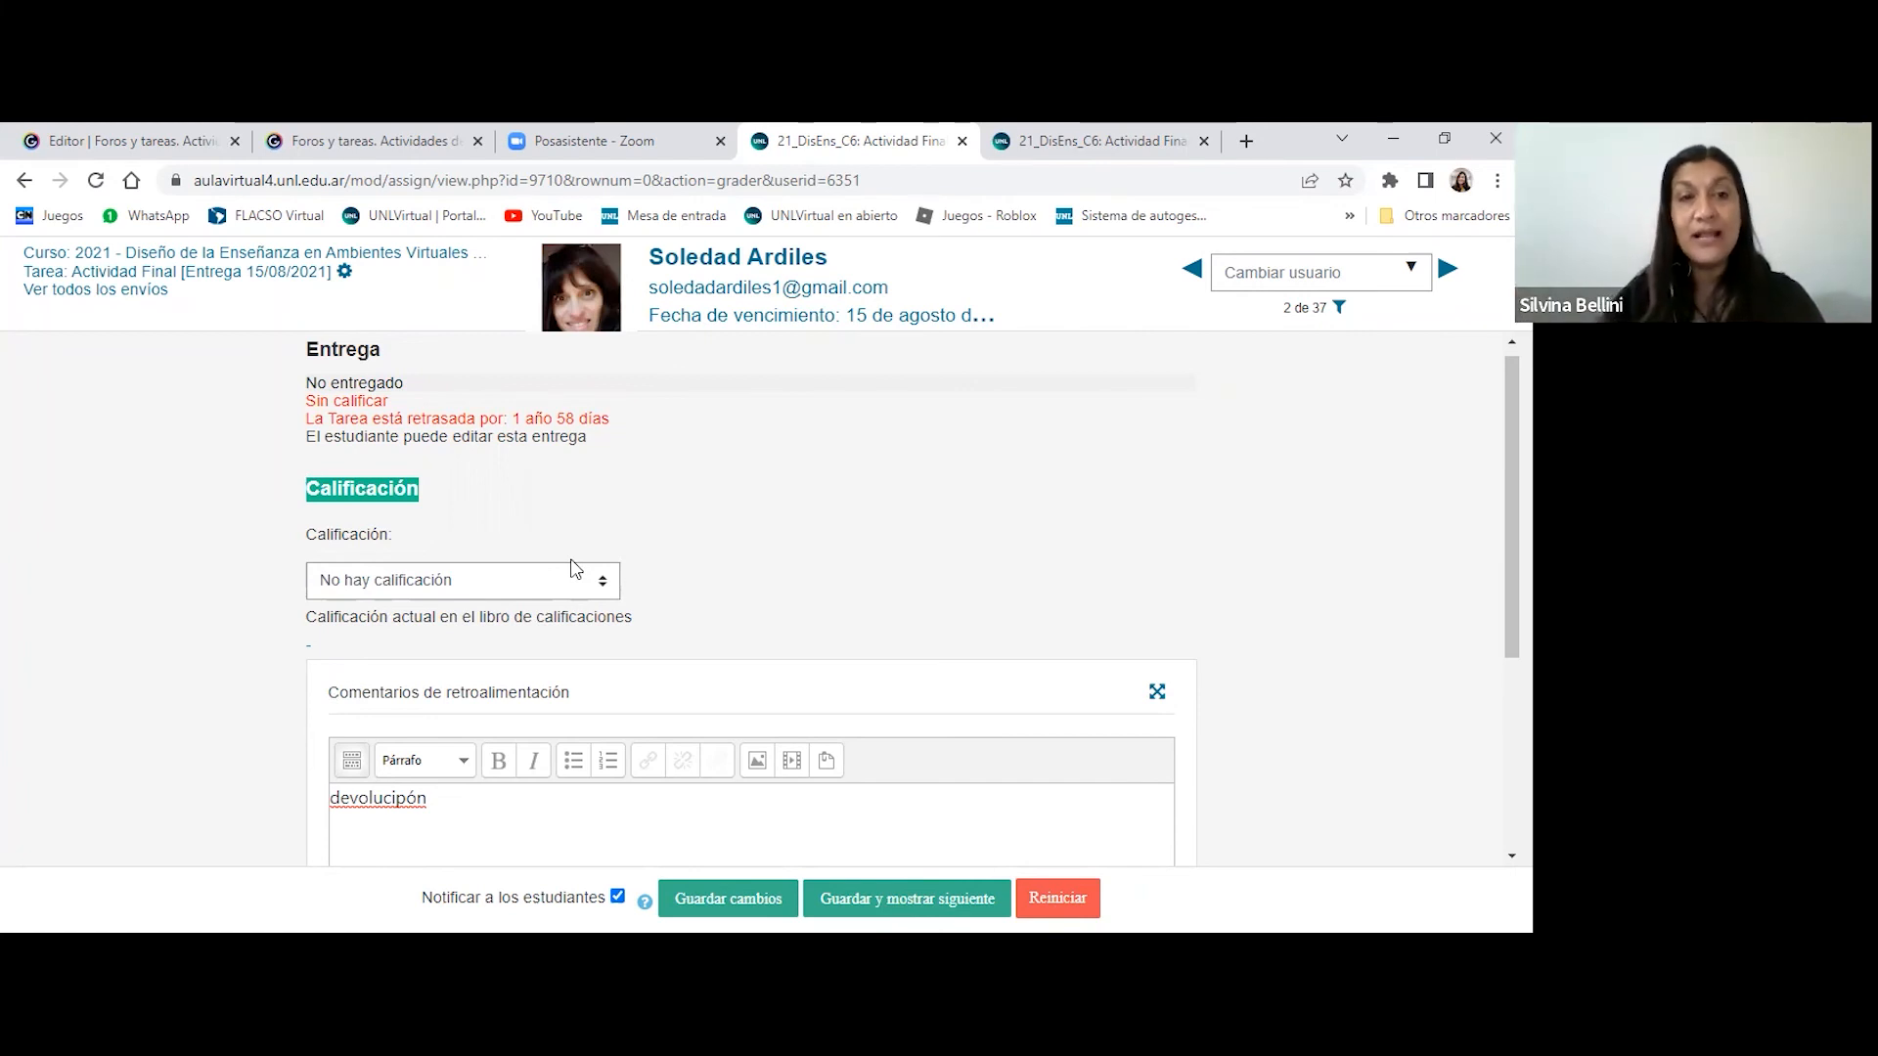
pyautogui.click(461, 489)
pyautogui.moveTo(309, 484); pyautogui.dragTo(434, 492)
pyautogui.click(722, 525)
pyautogui.scroll(1, 999, 598)
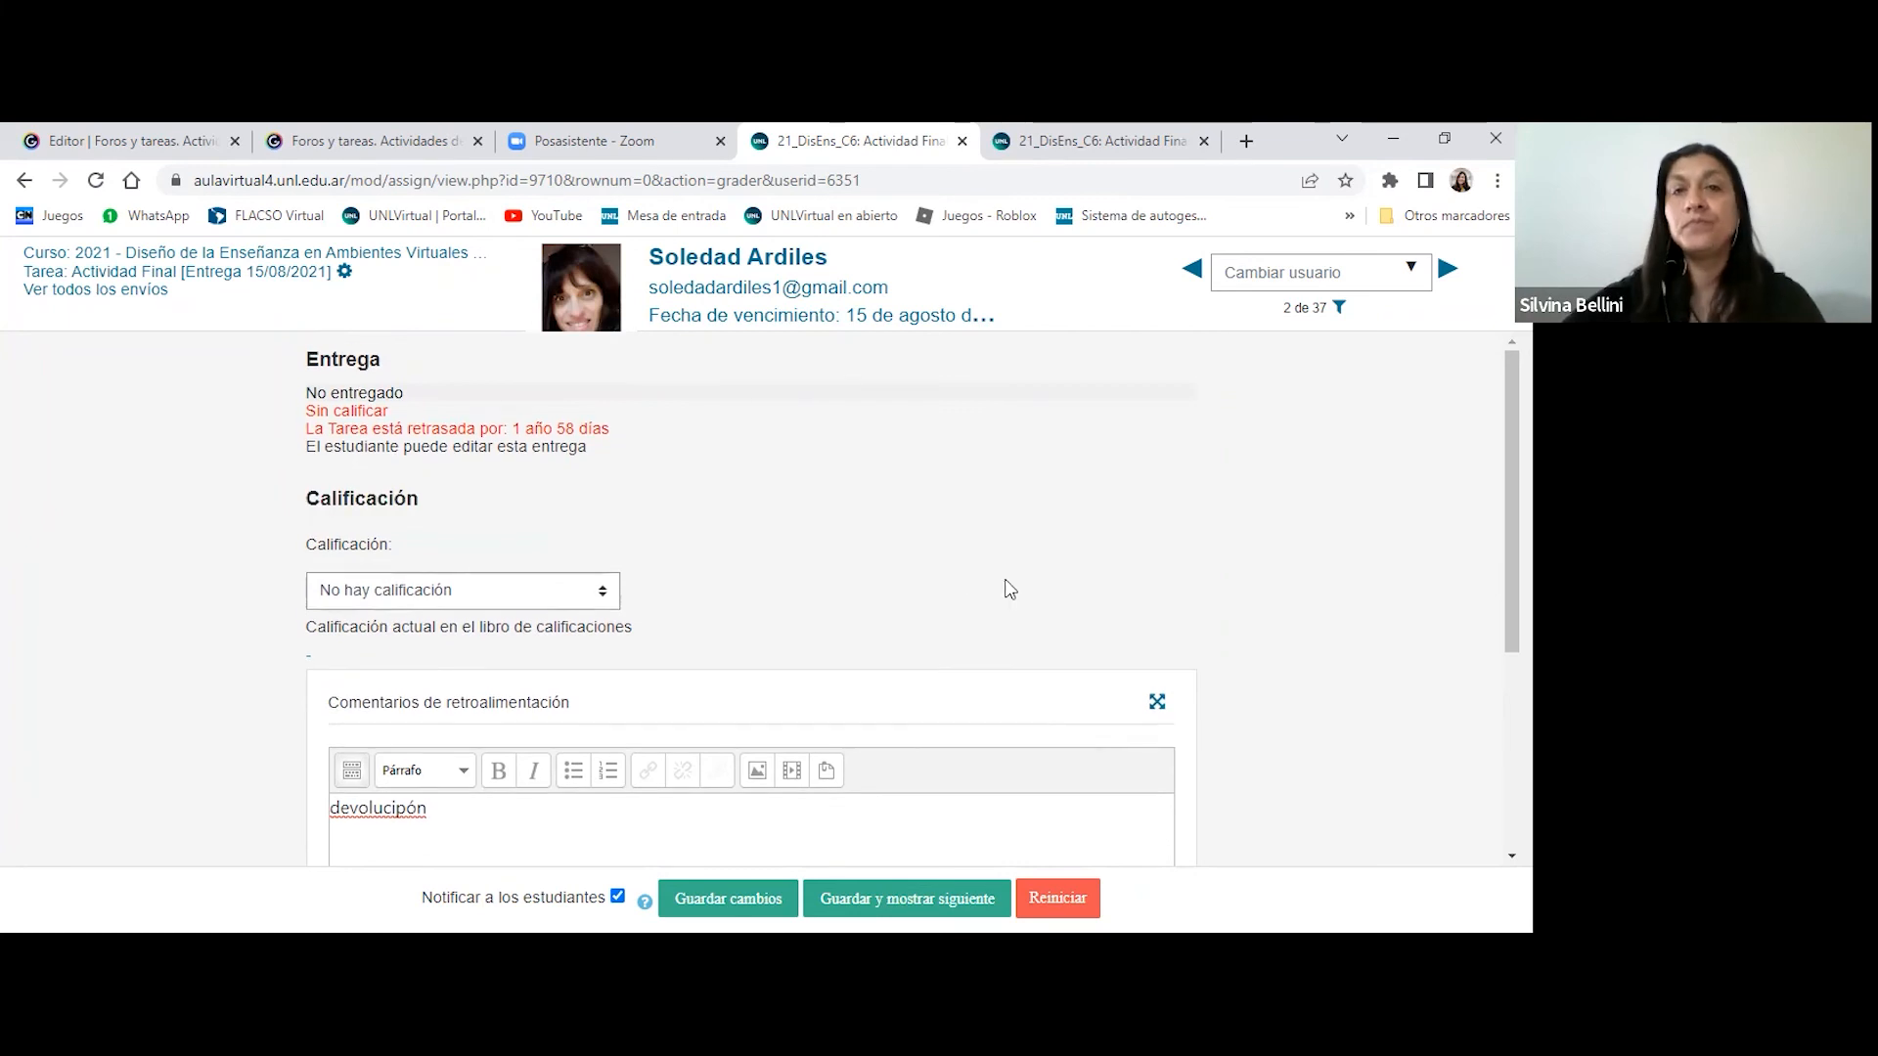
pyautogui.scroll(-3, 1002, 592)
pyautogui.scroll(3, 889, 634)
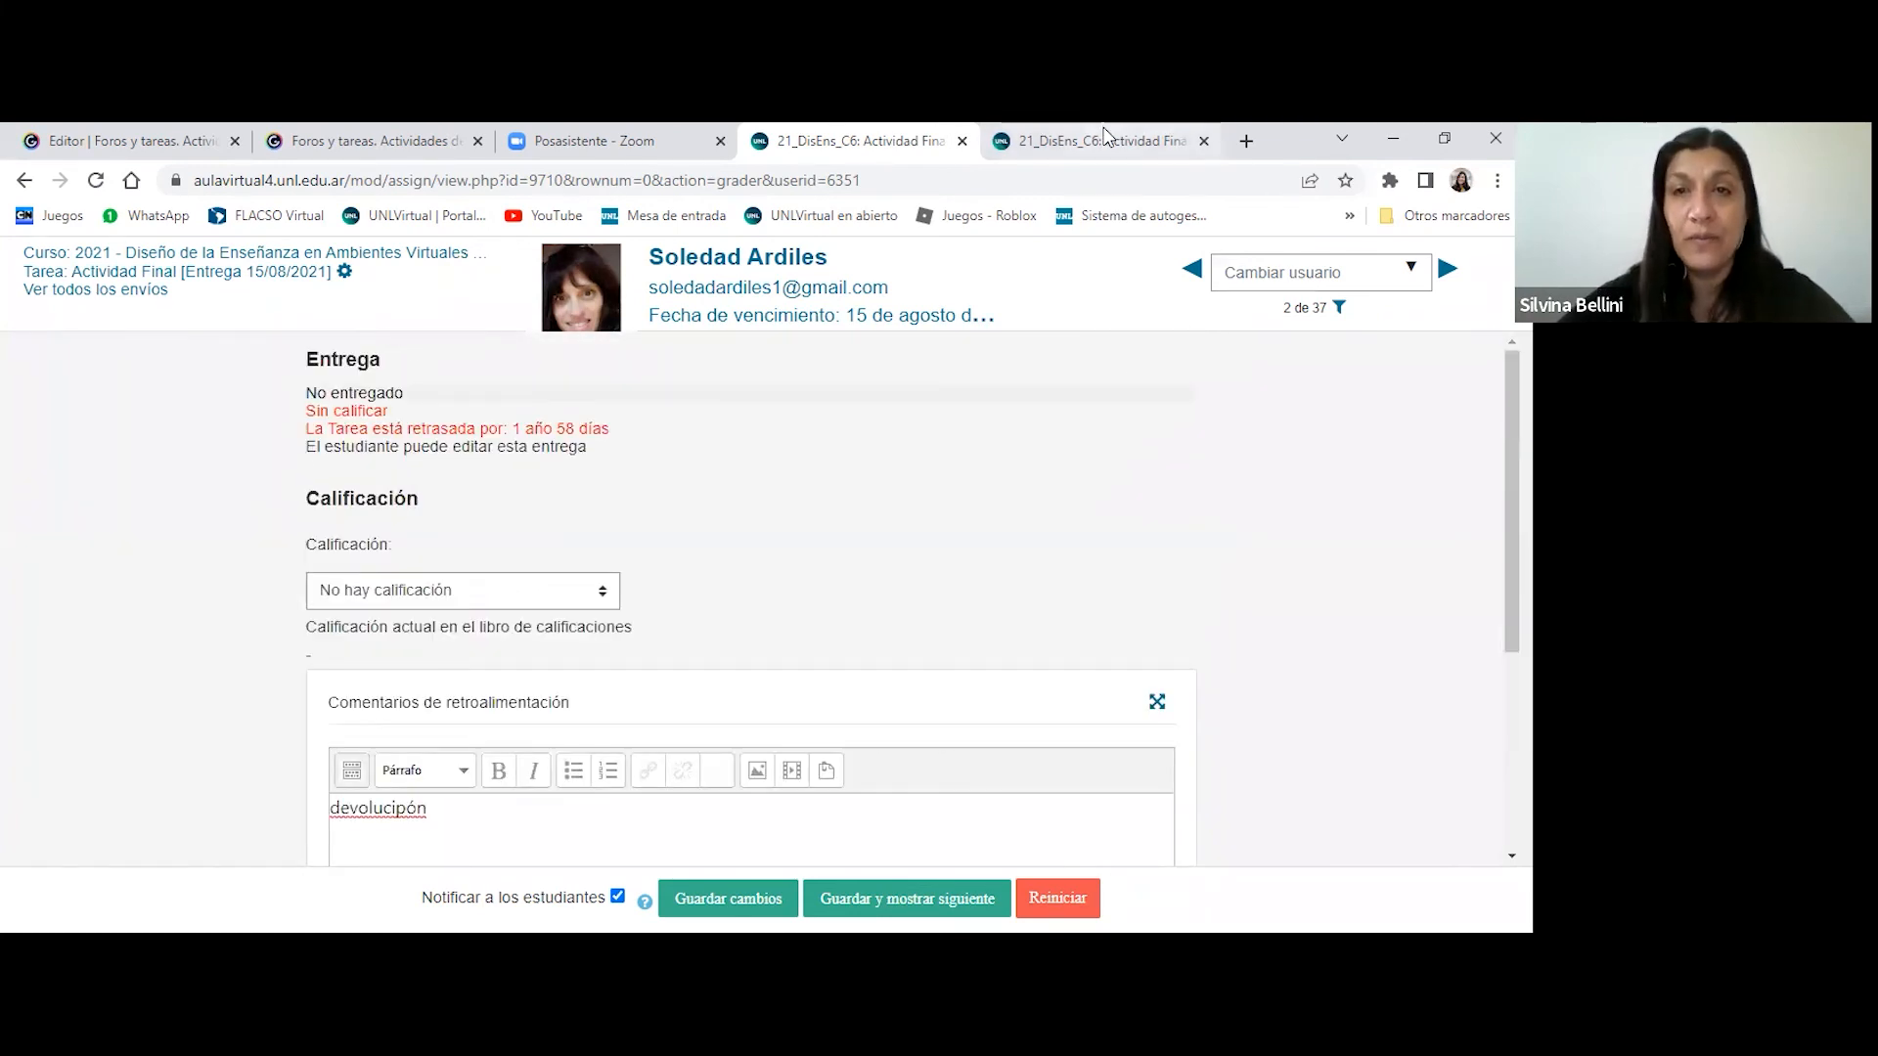
# - Return to the submissions table and open Editar ajustes for the Actividad Final [Entrega 15/08/2021] assignment
pyautogui.click(1097, 141)
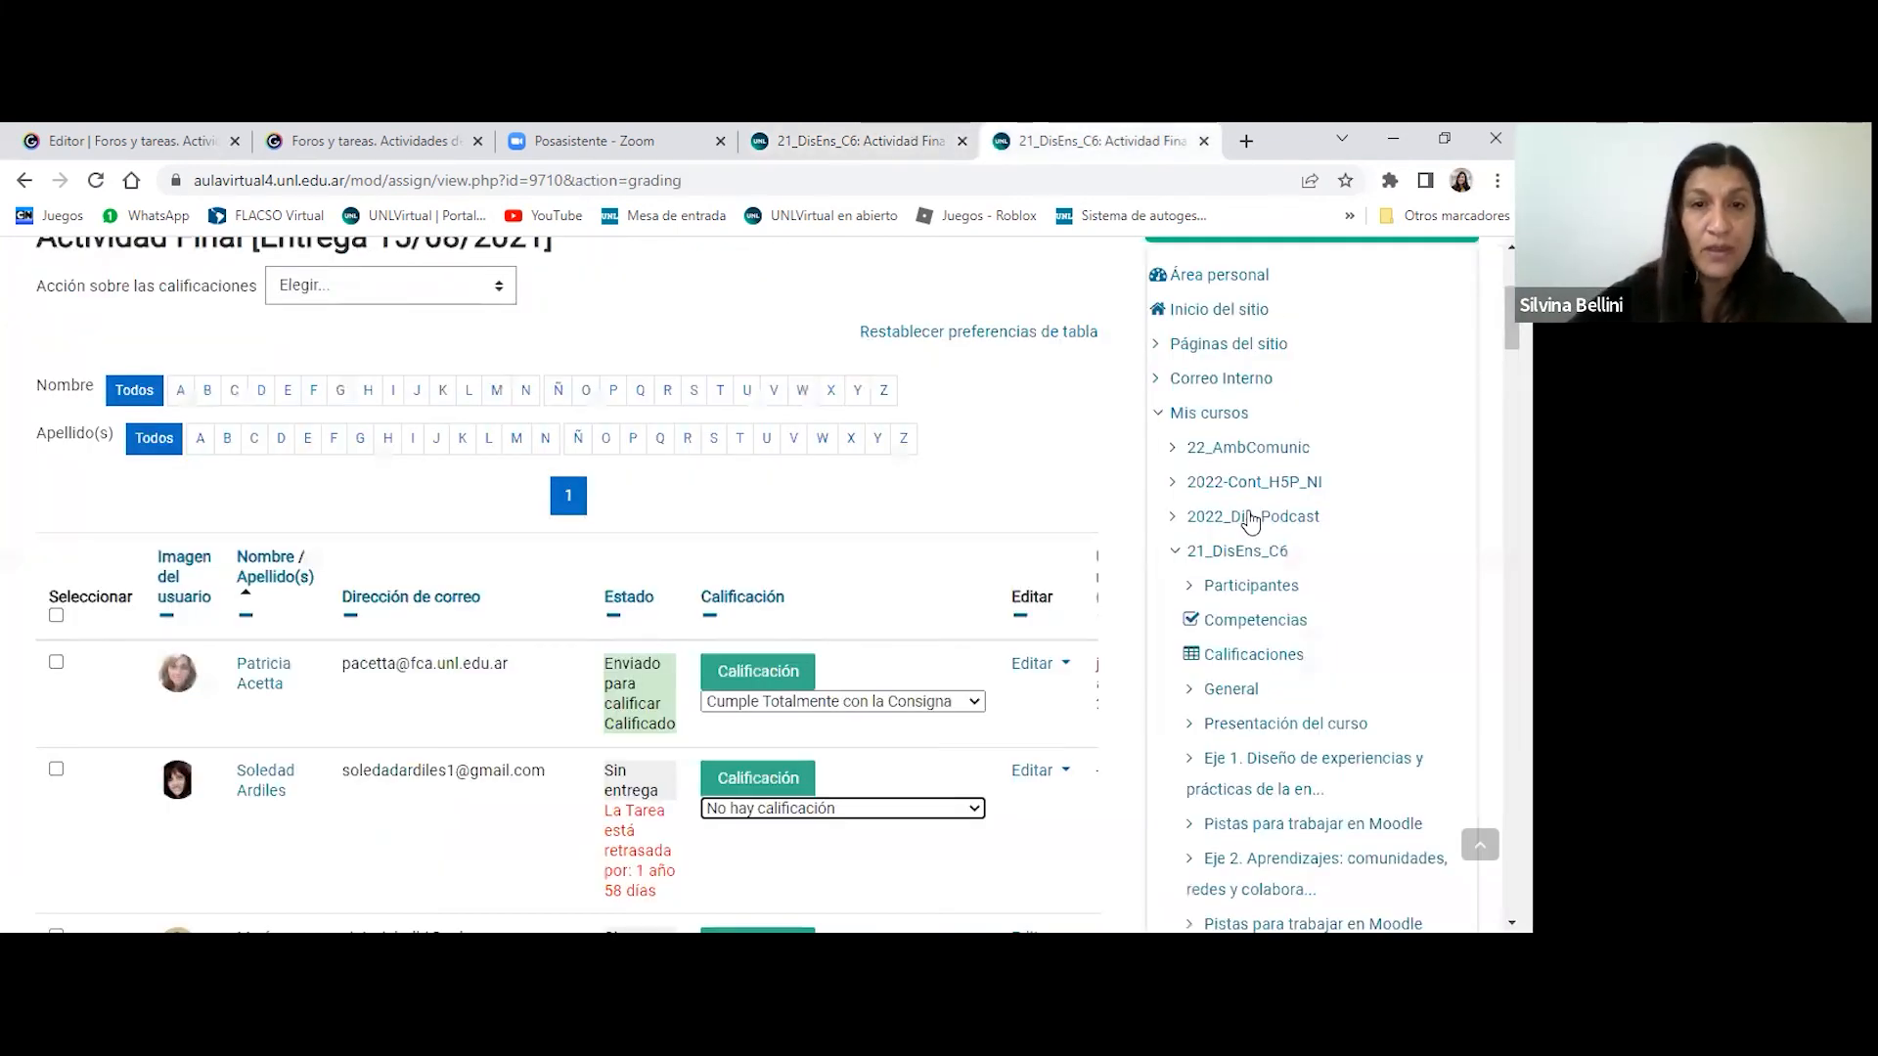
pyautogui.scroll(3, 1316, 398)
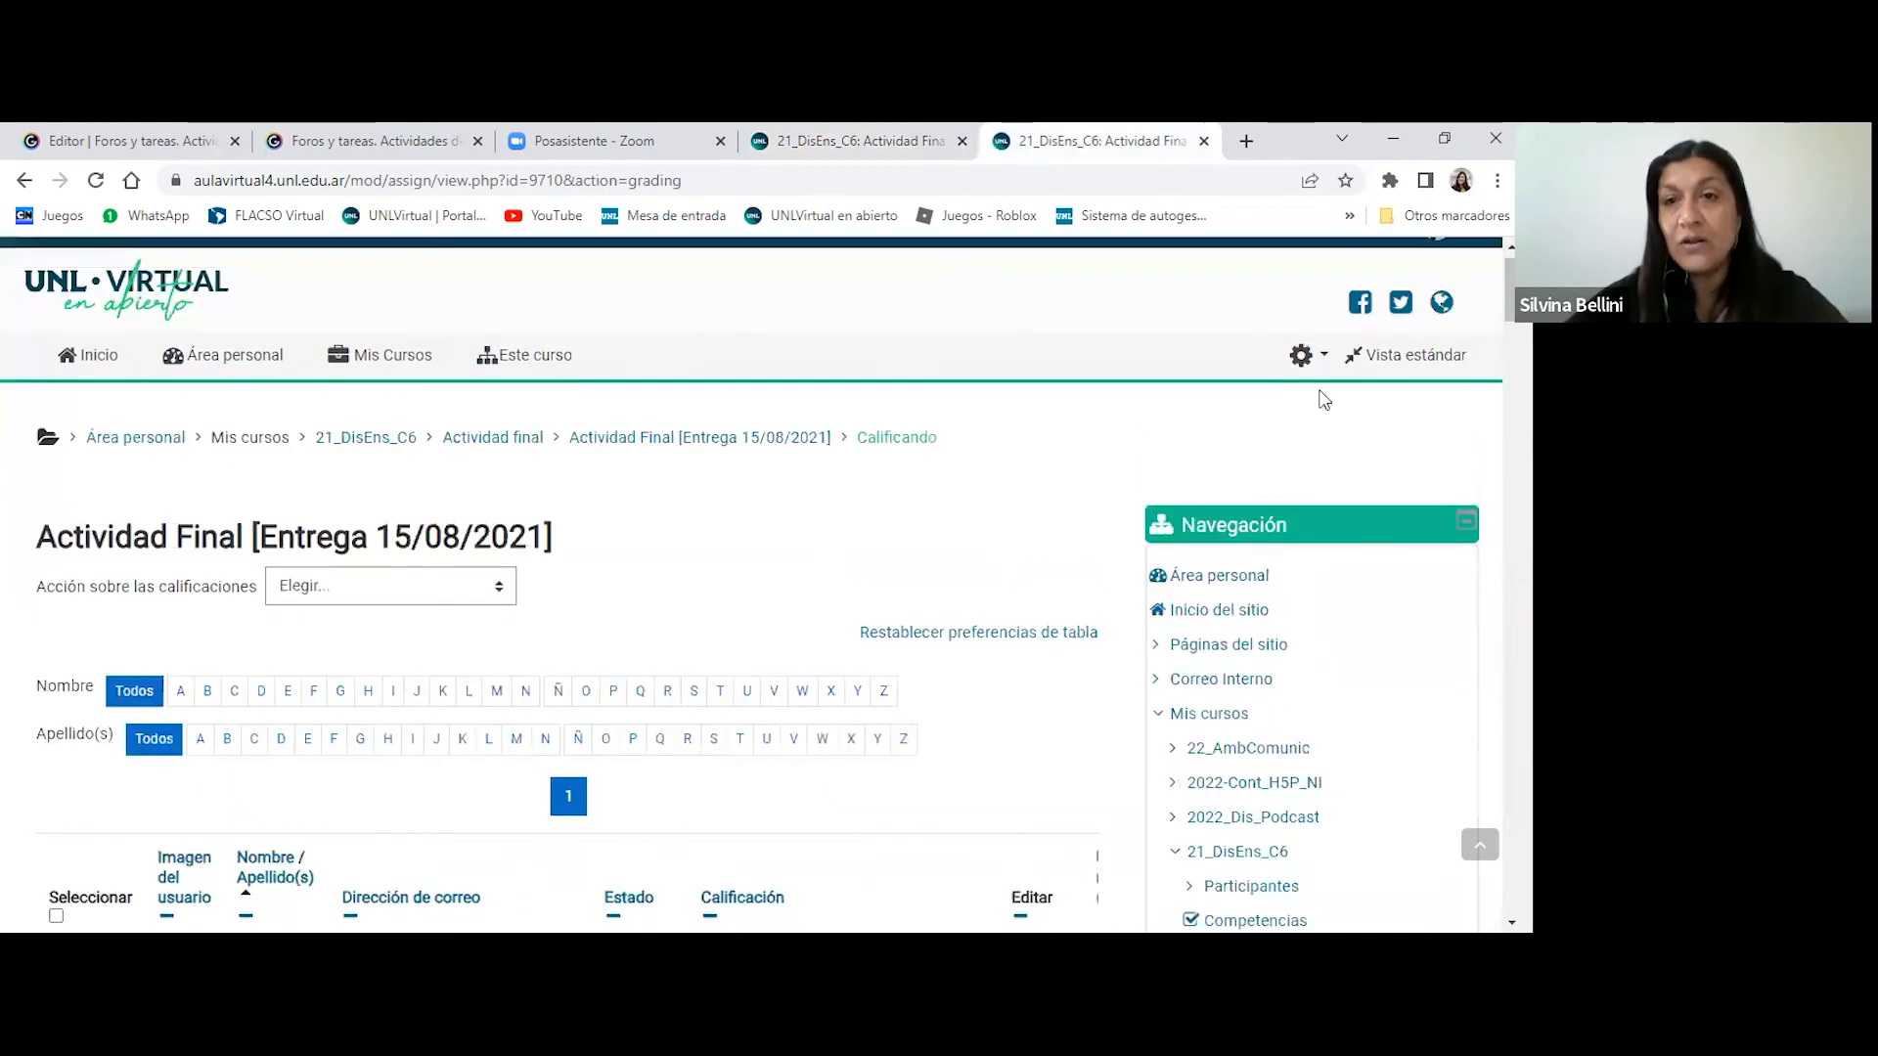
pyautogui.click(1320, 393)
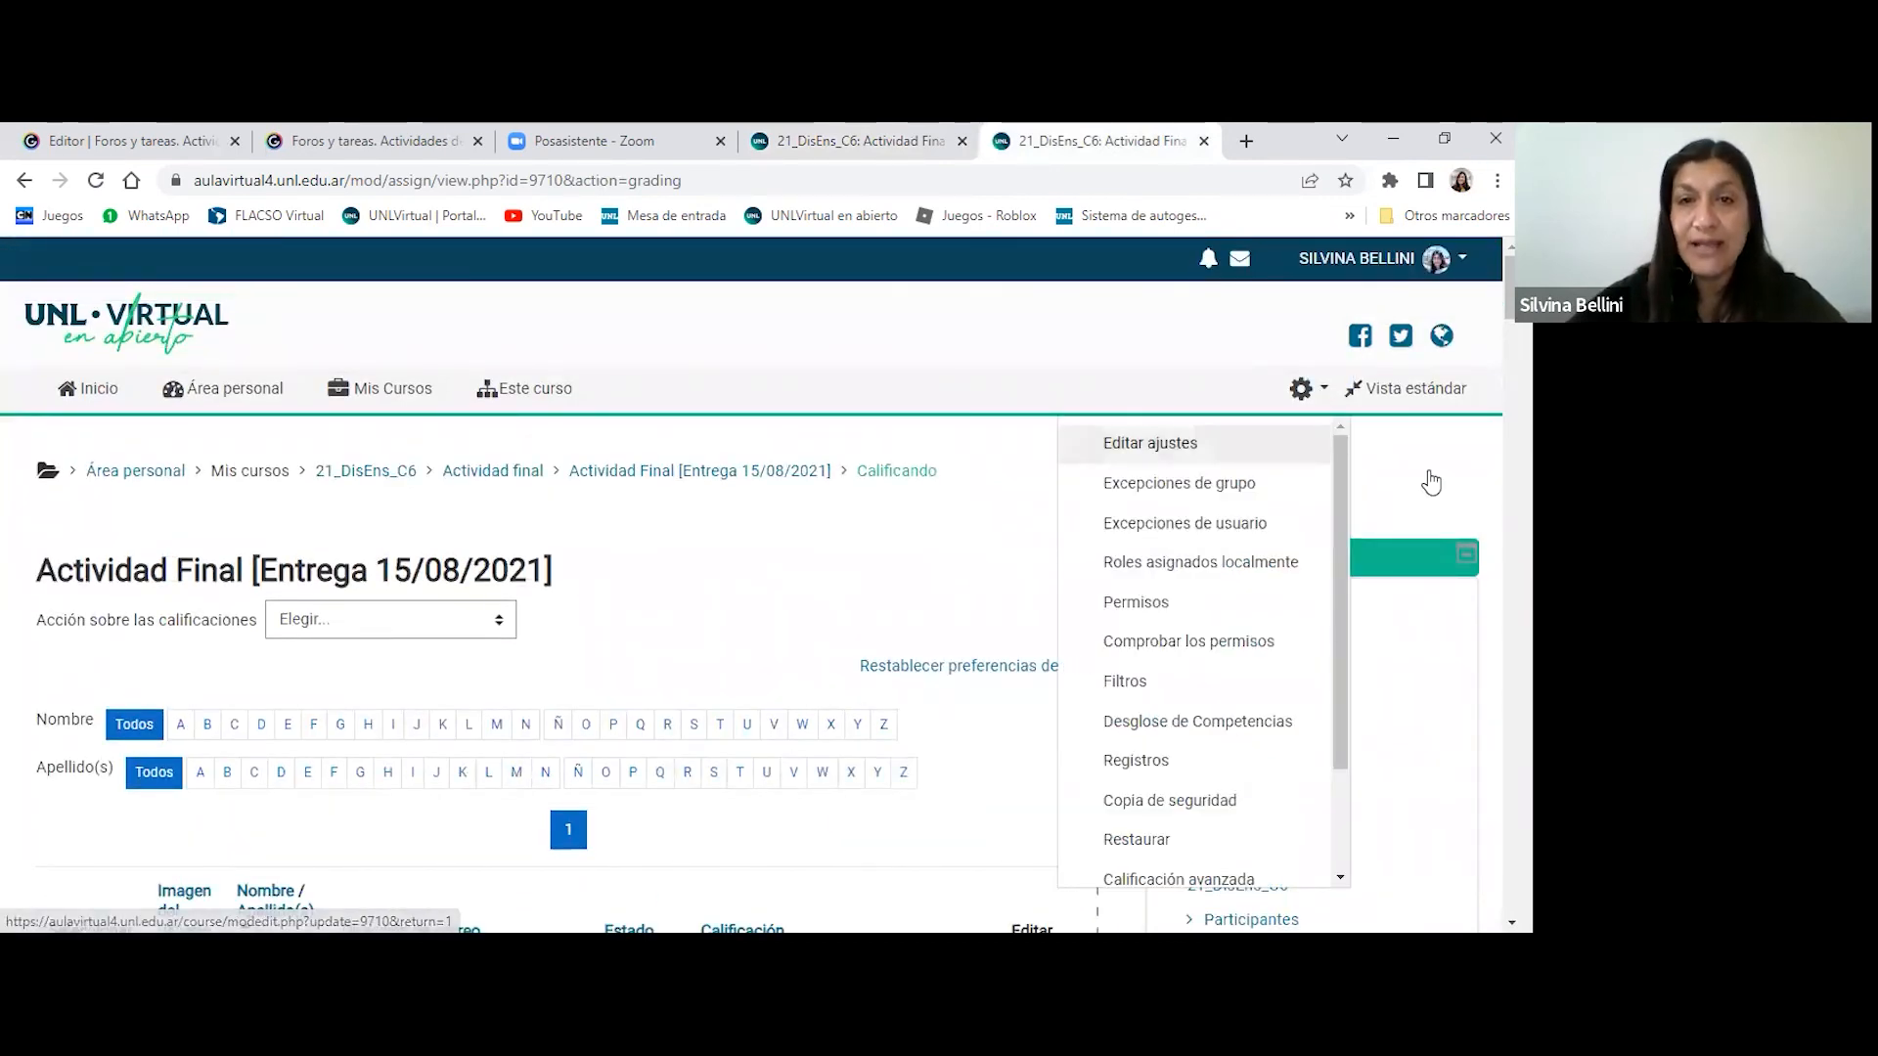
pyautogui.scroll(-3, 1165, 428)
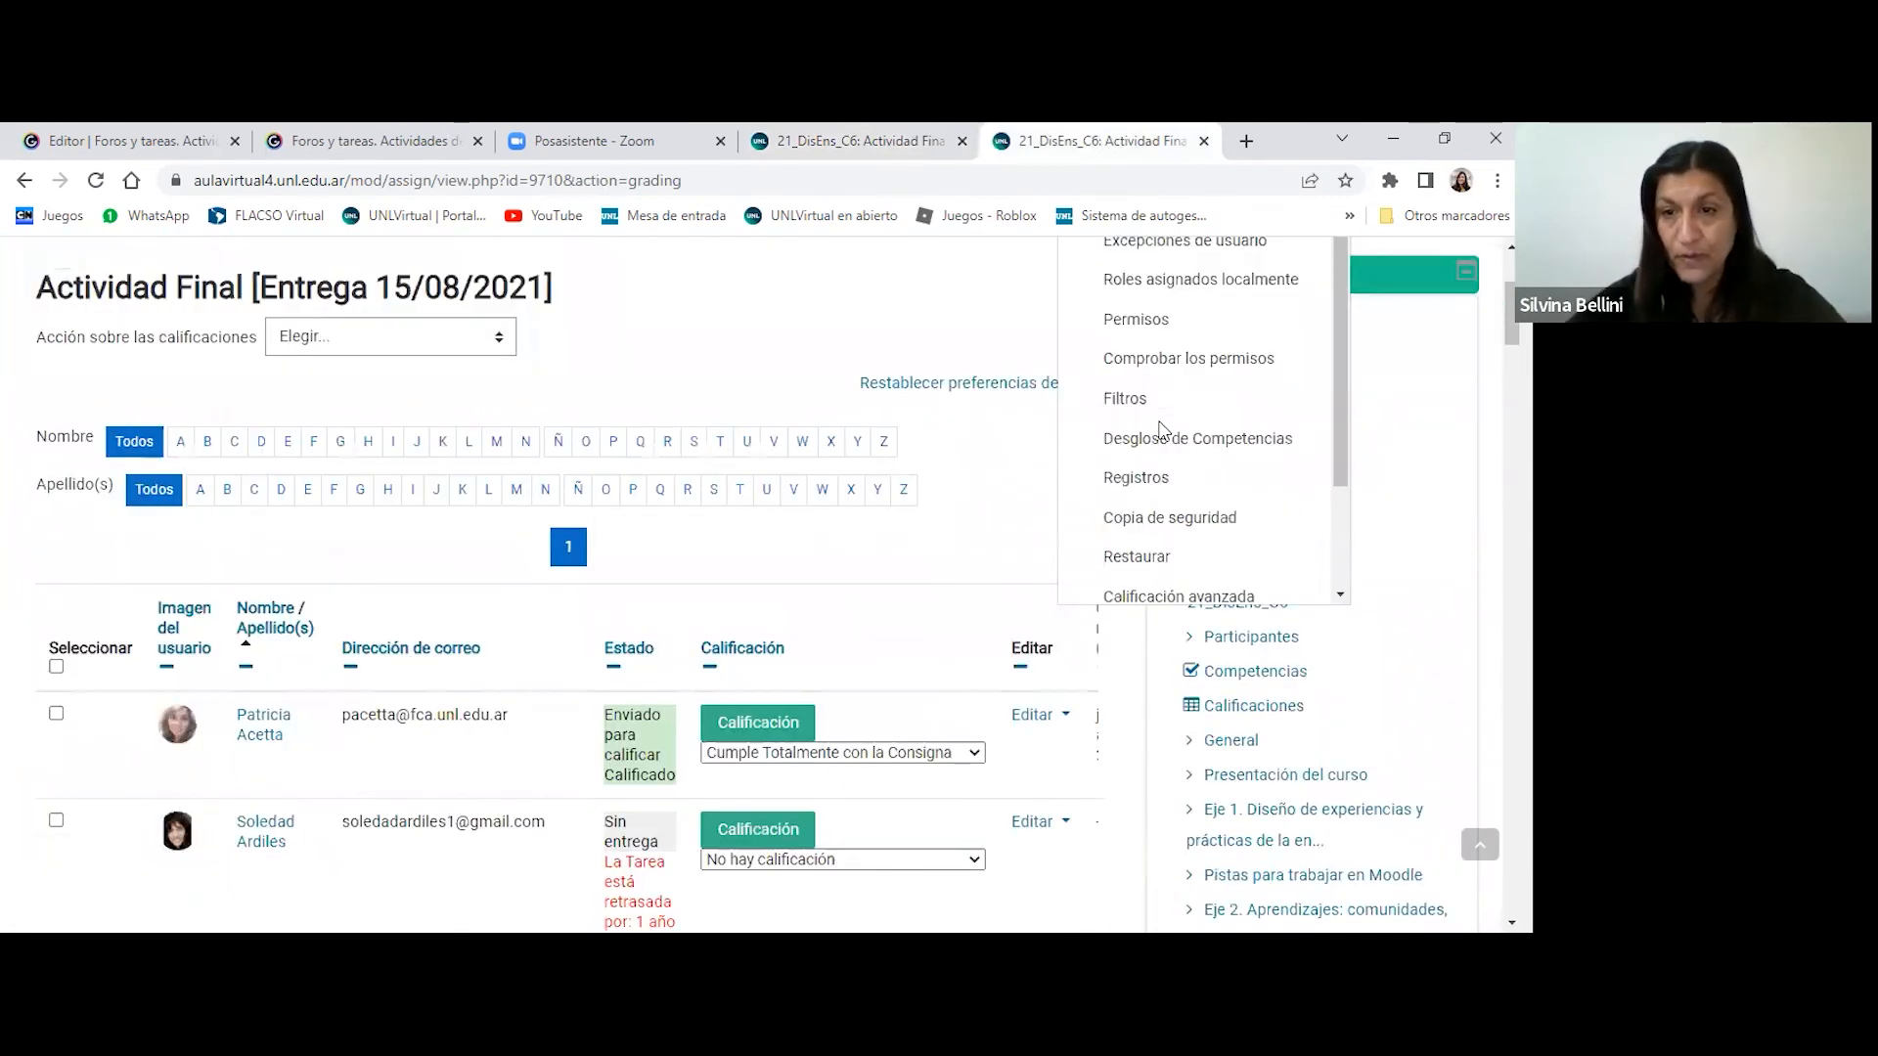
pyautogui.scroll(3, 1163, 432)
pyautogui.click(1310, 389)
pyautogui.scroll(-4, 1421, 473)
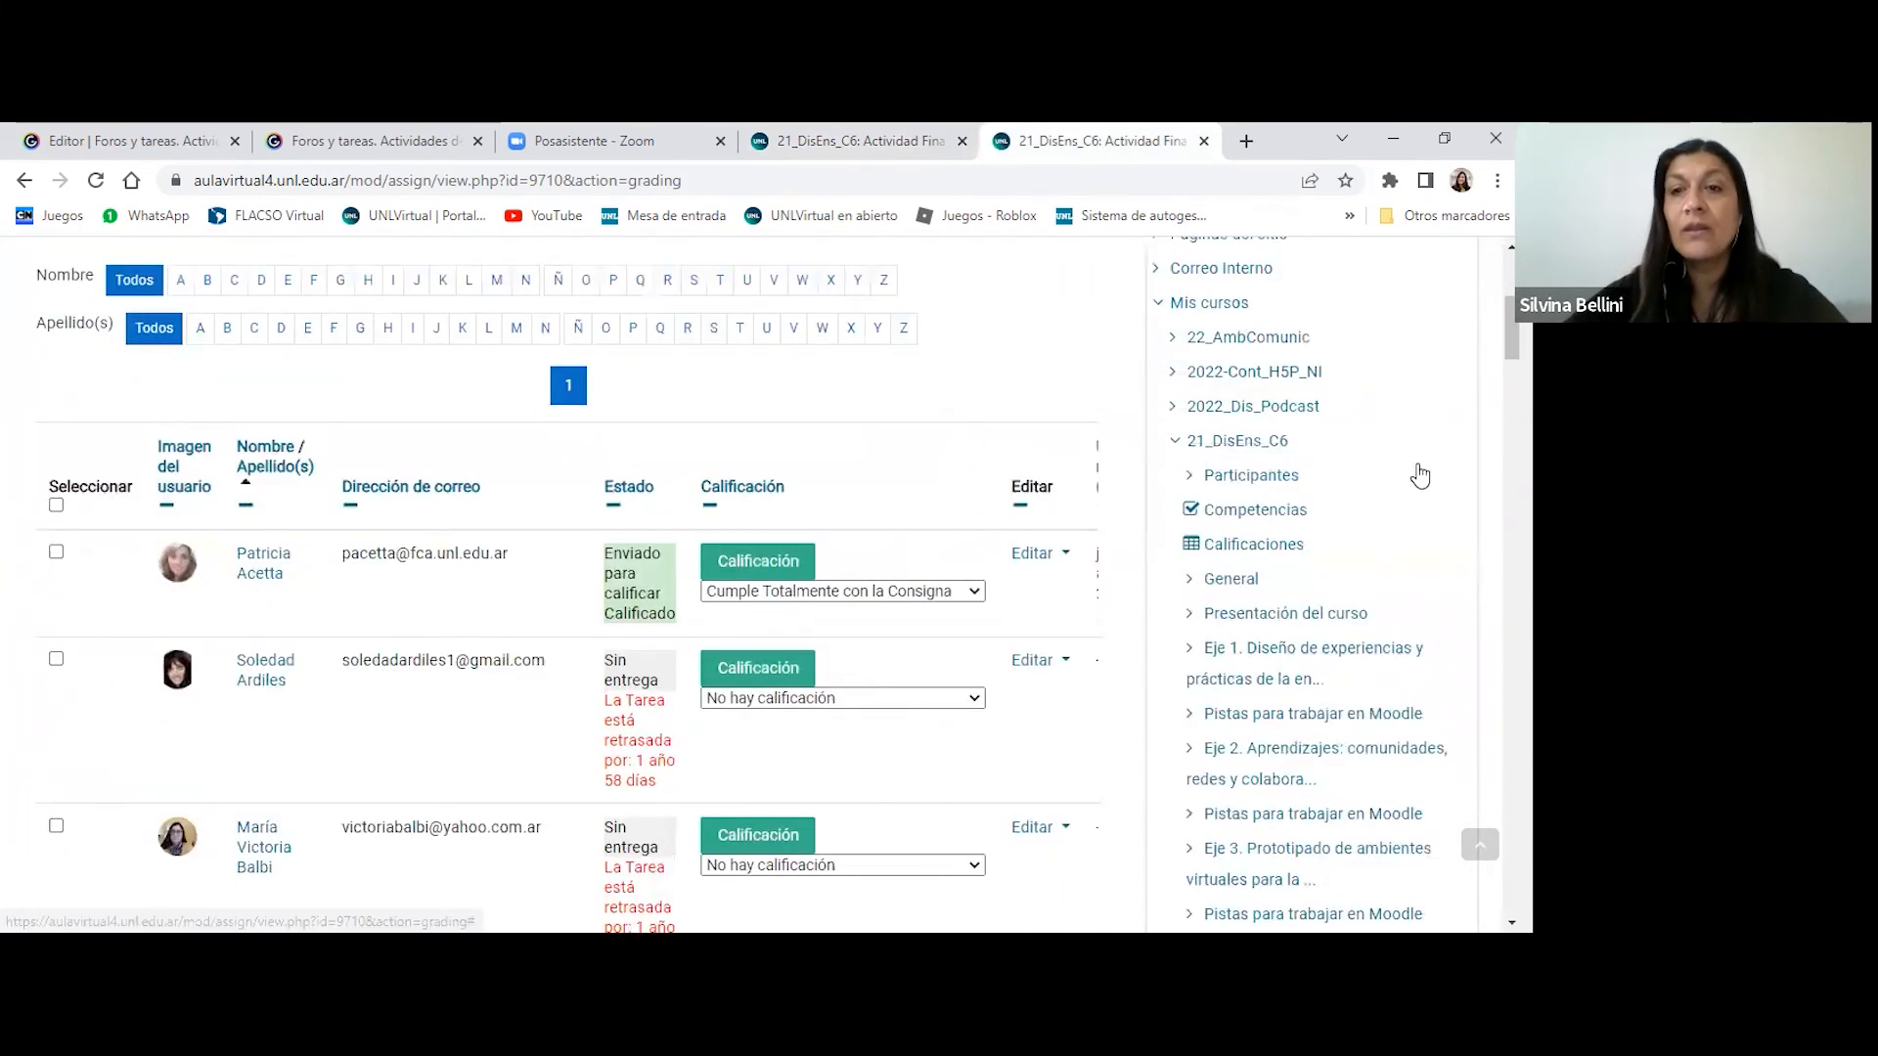
pyautogui.scroll(-5, 1264, 566)
pyautogui.click(1262, 562)
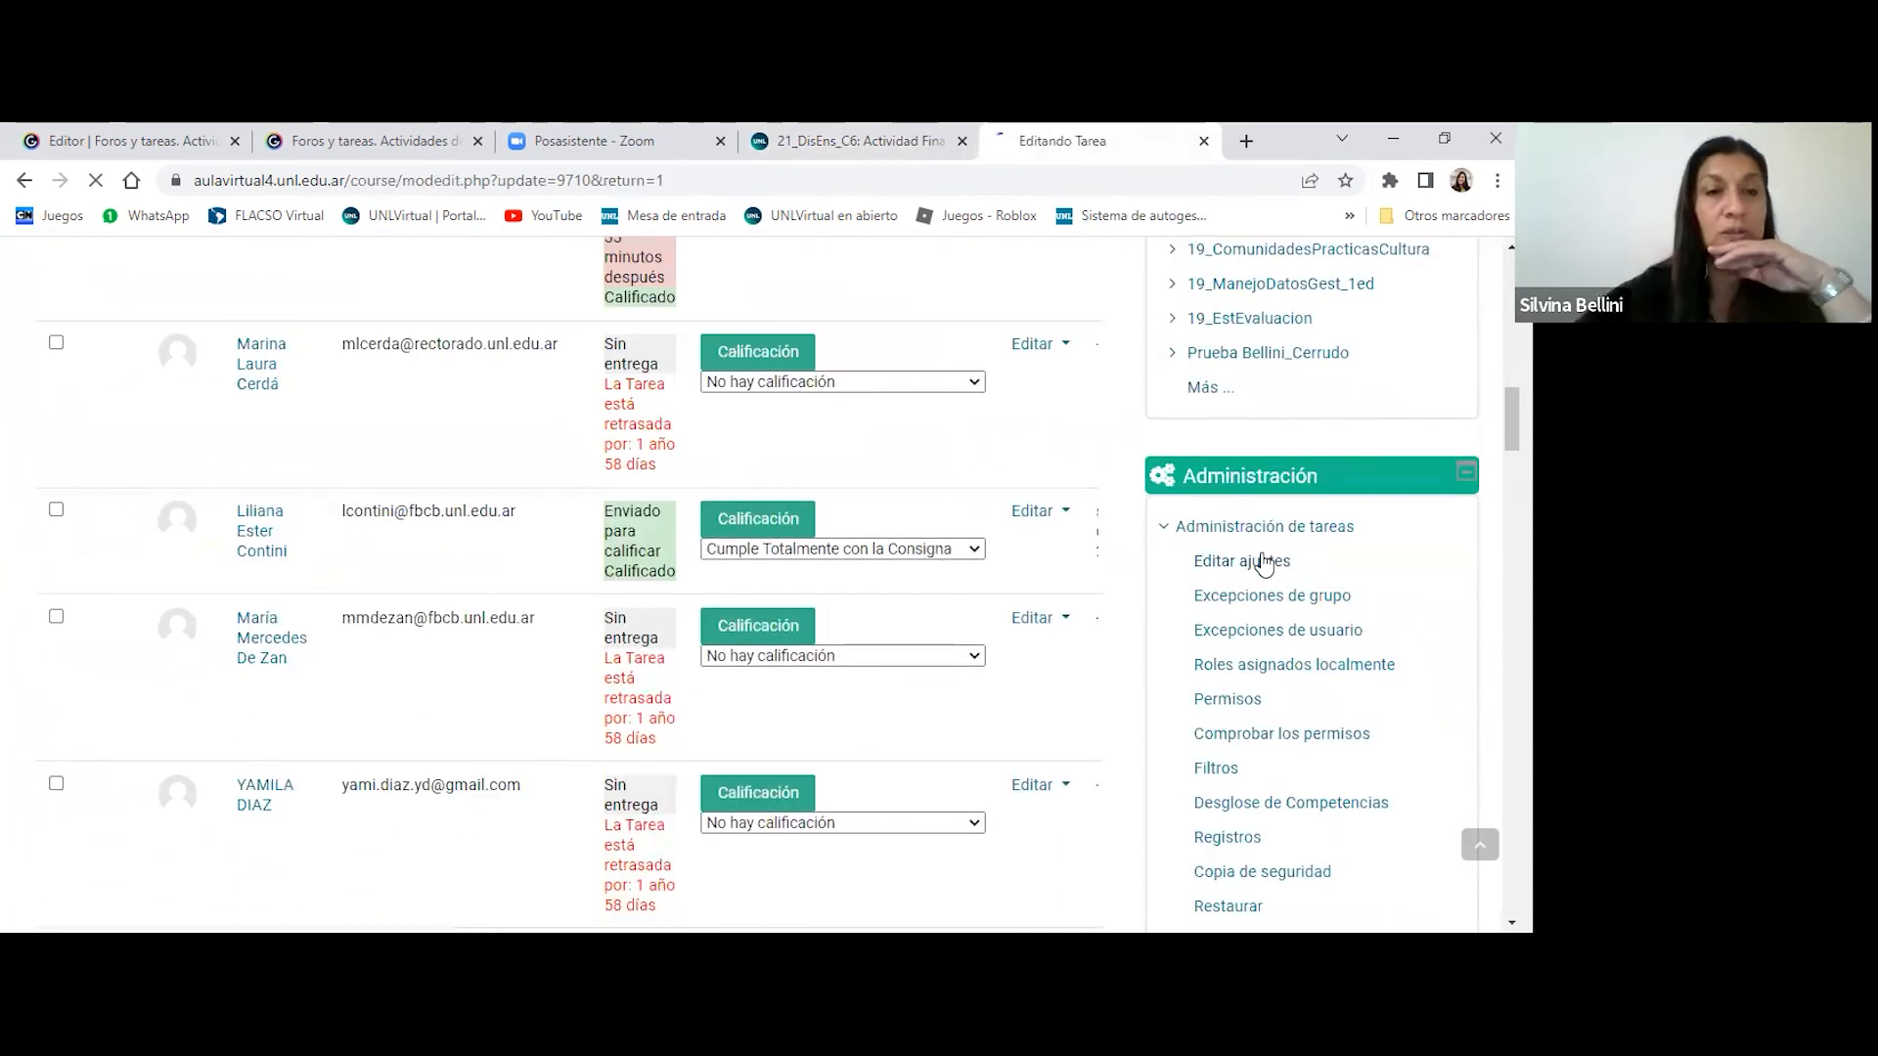
# - Set Comentario en línea to Sí in the assignment's Tipos de retroalimentación settings
pyautogui.scroll(-3, 1264, 562)
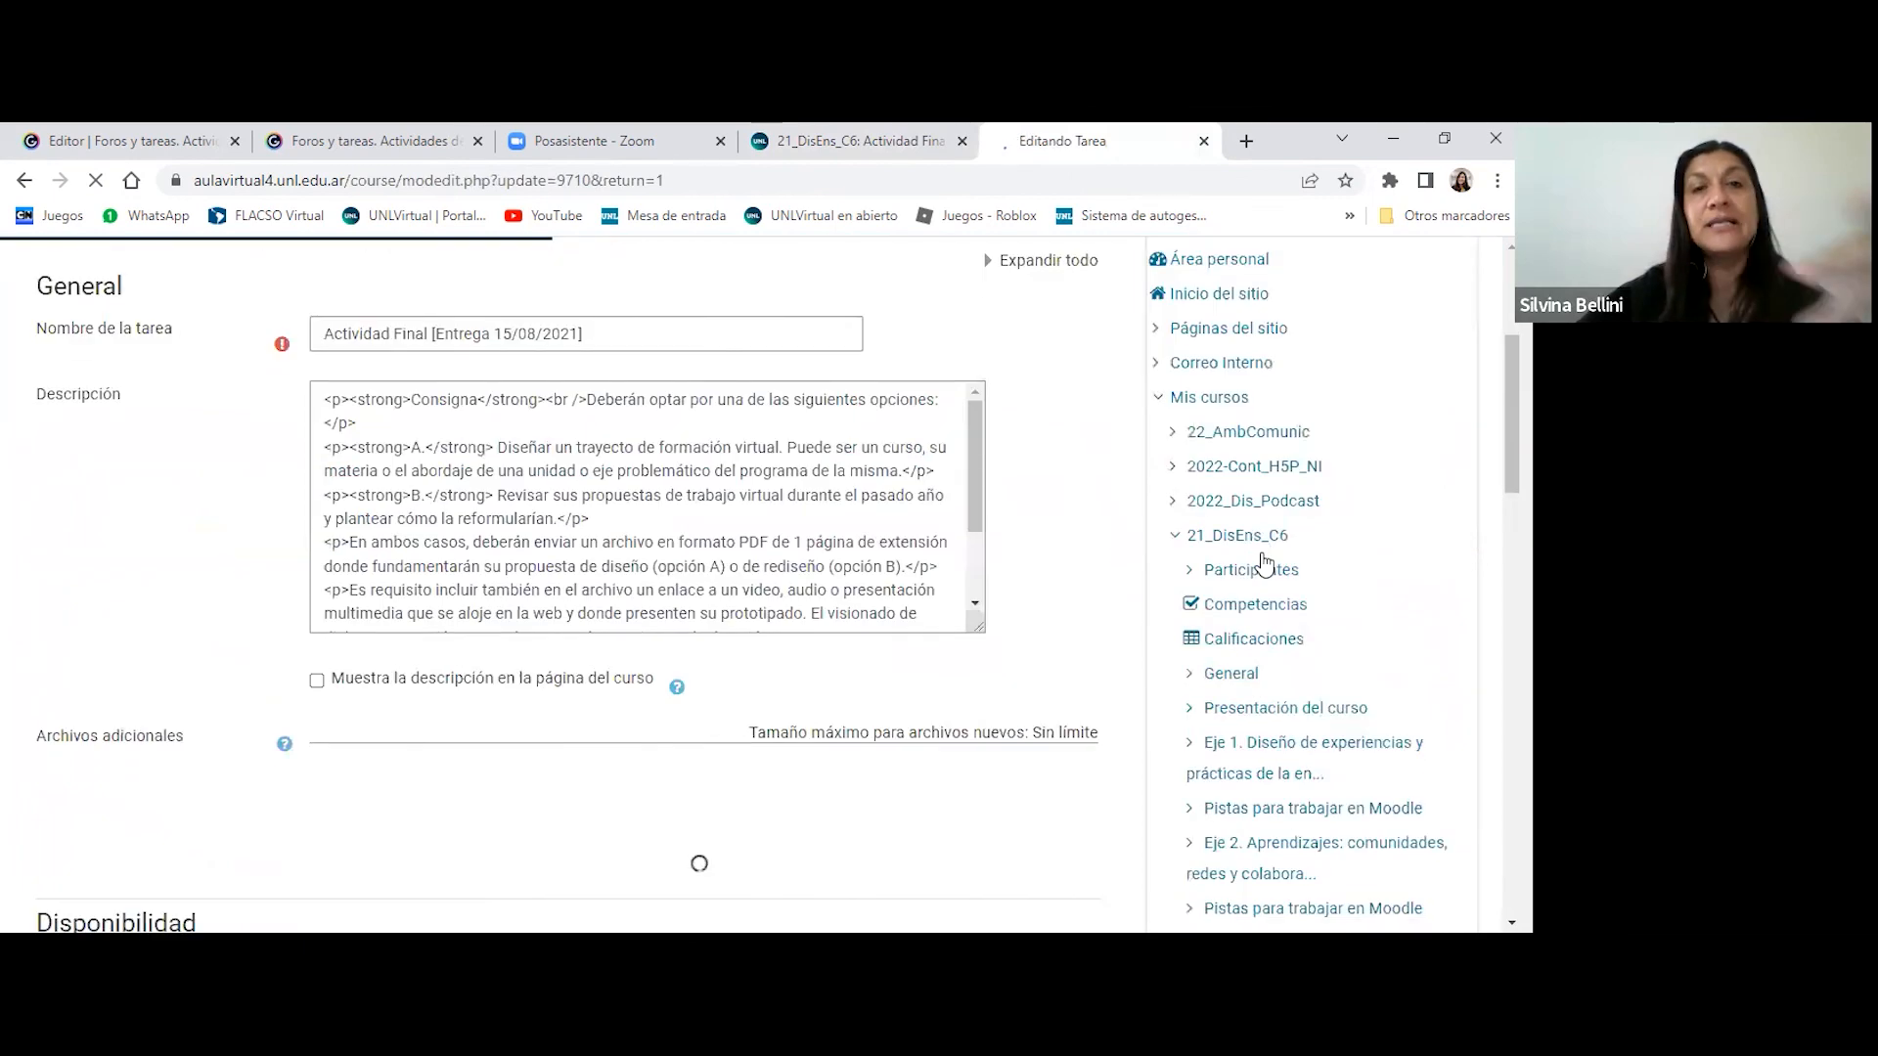
pyautogui.scroll(-3, 1264, 563)
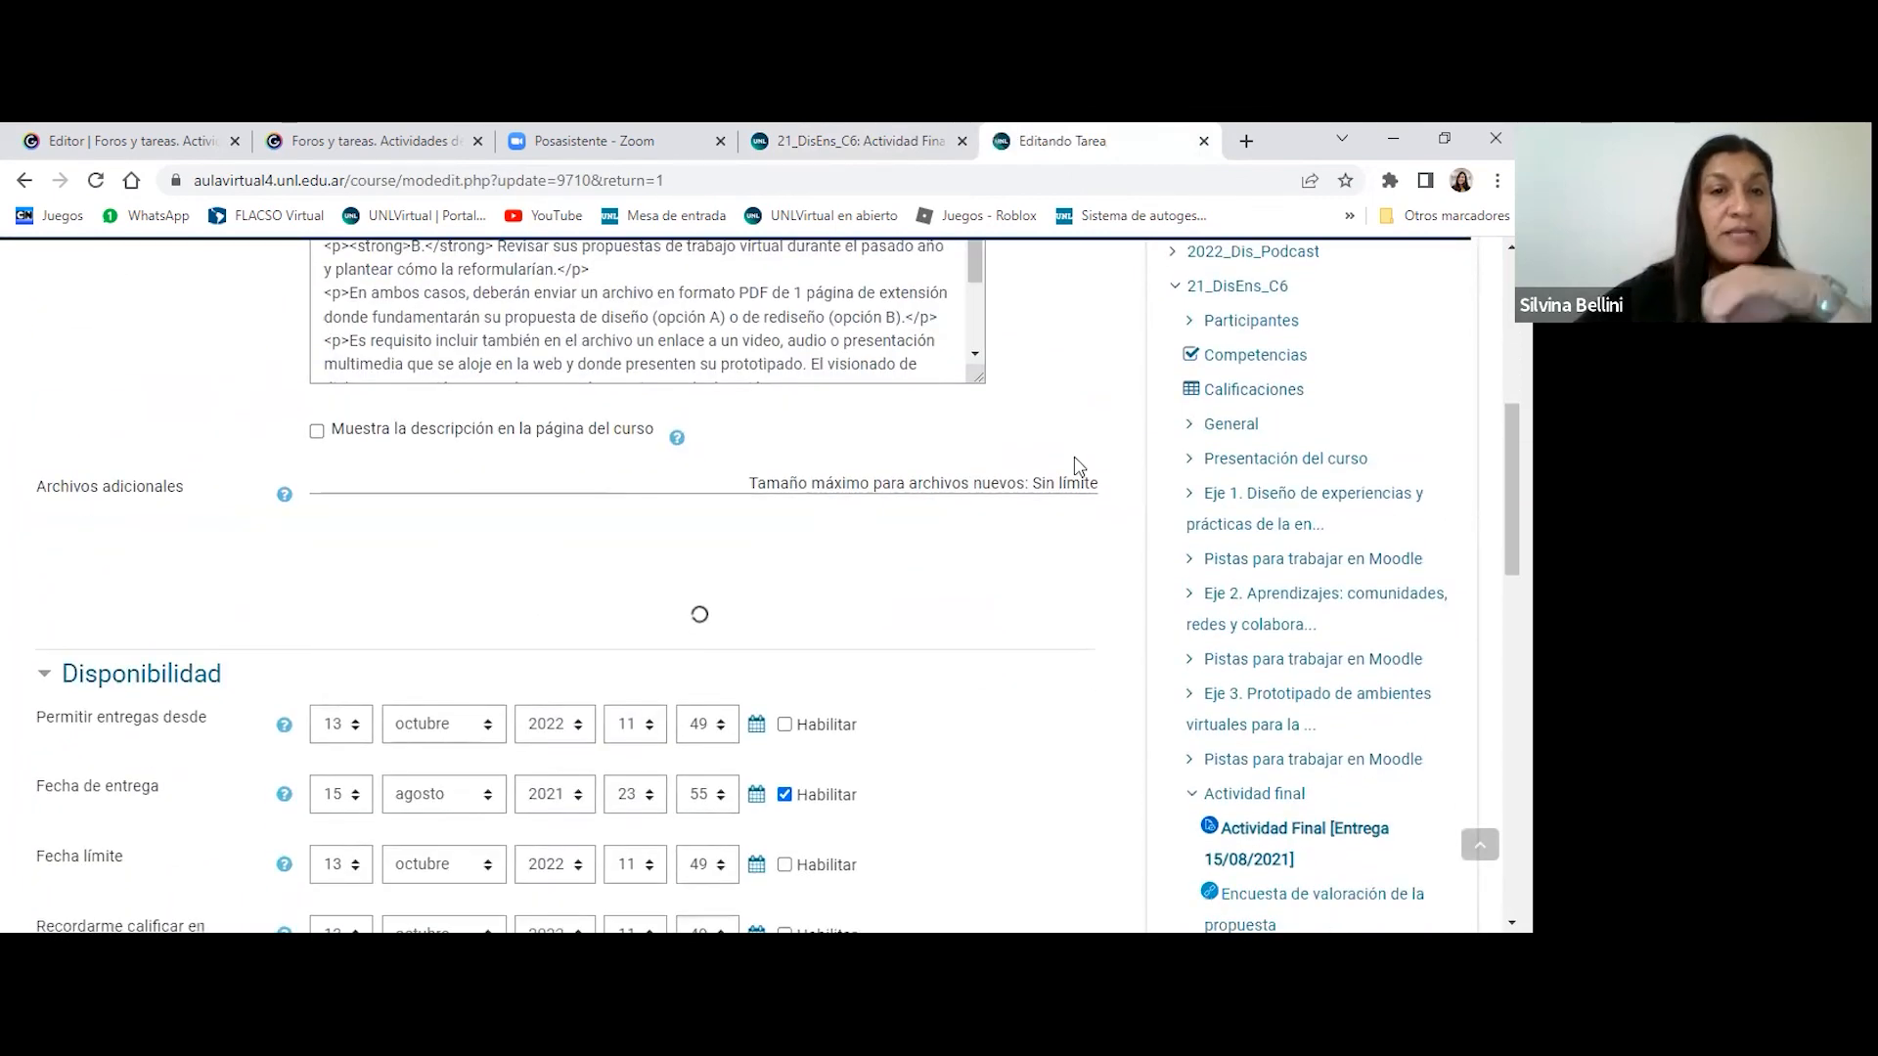
pyautogui.scroll(-4, 1042, 468)
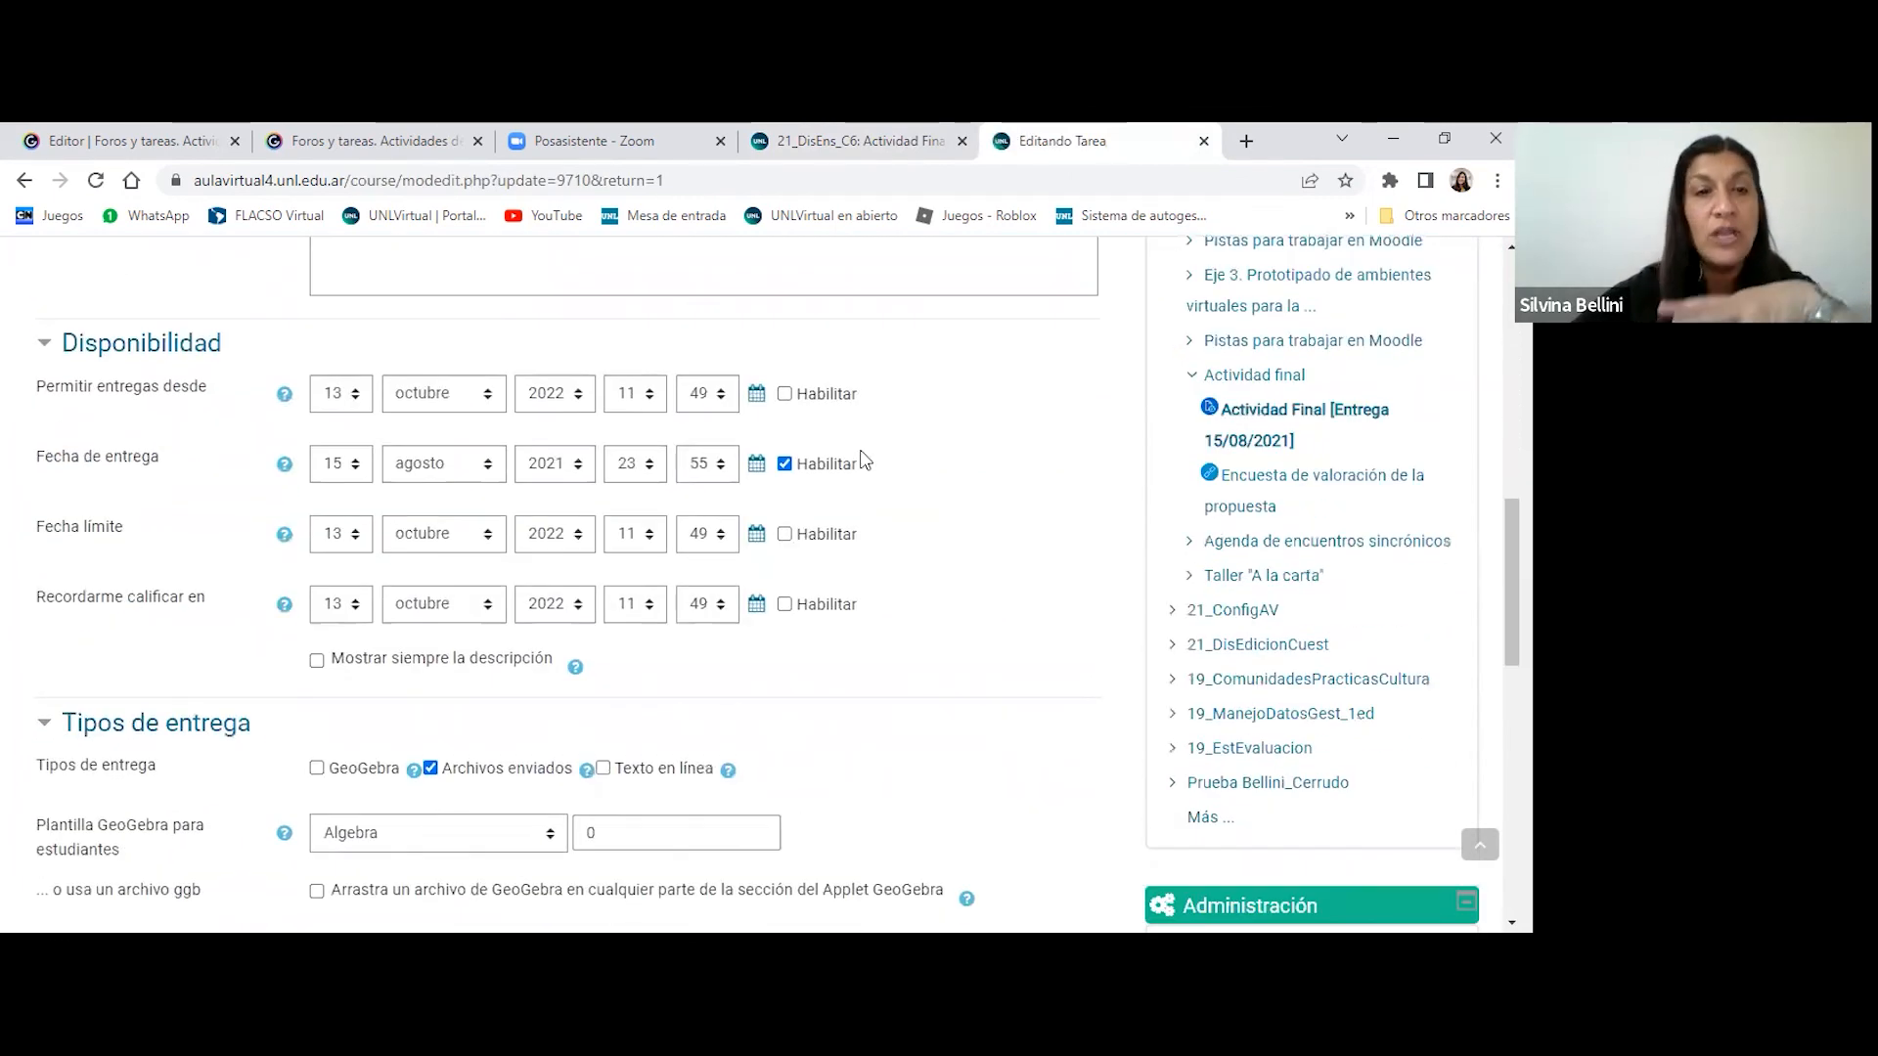
pyautogui.scroll(-4, 1020, 452)
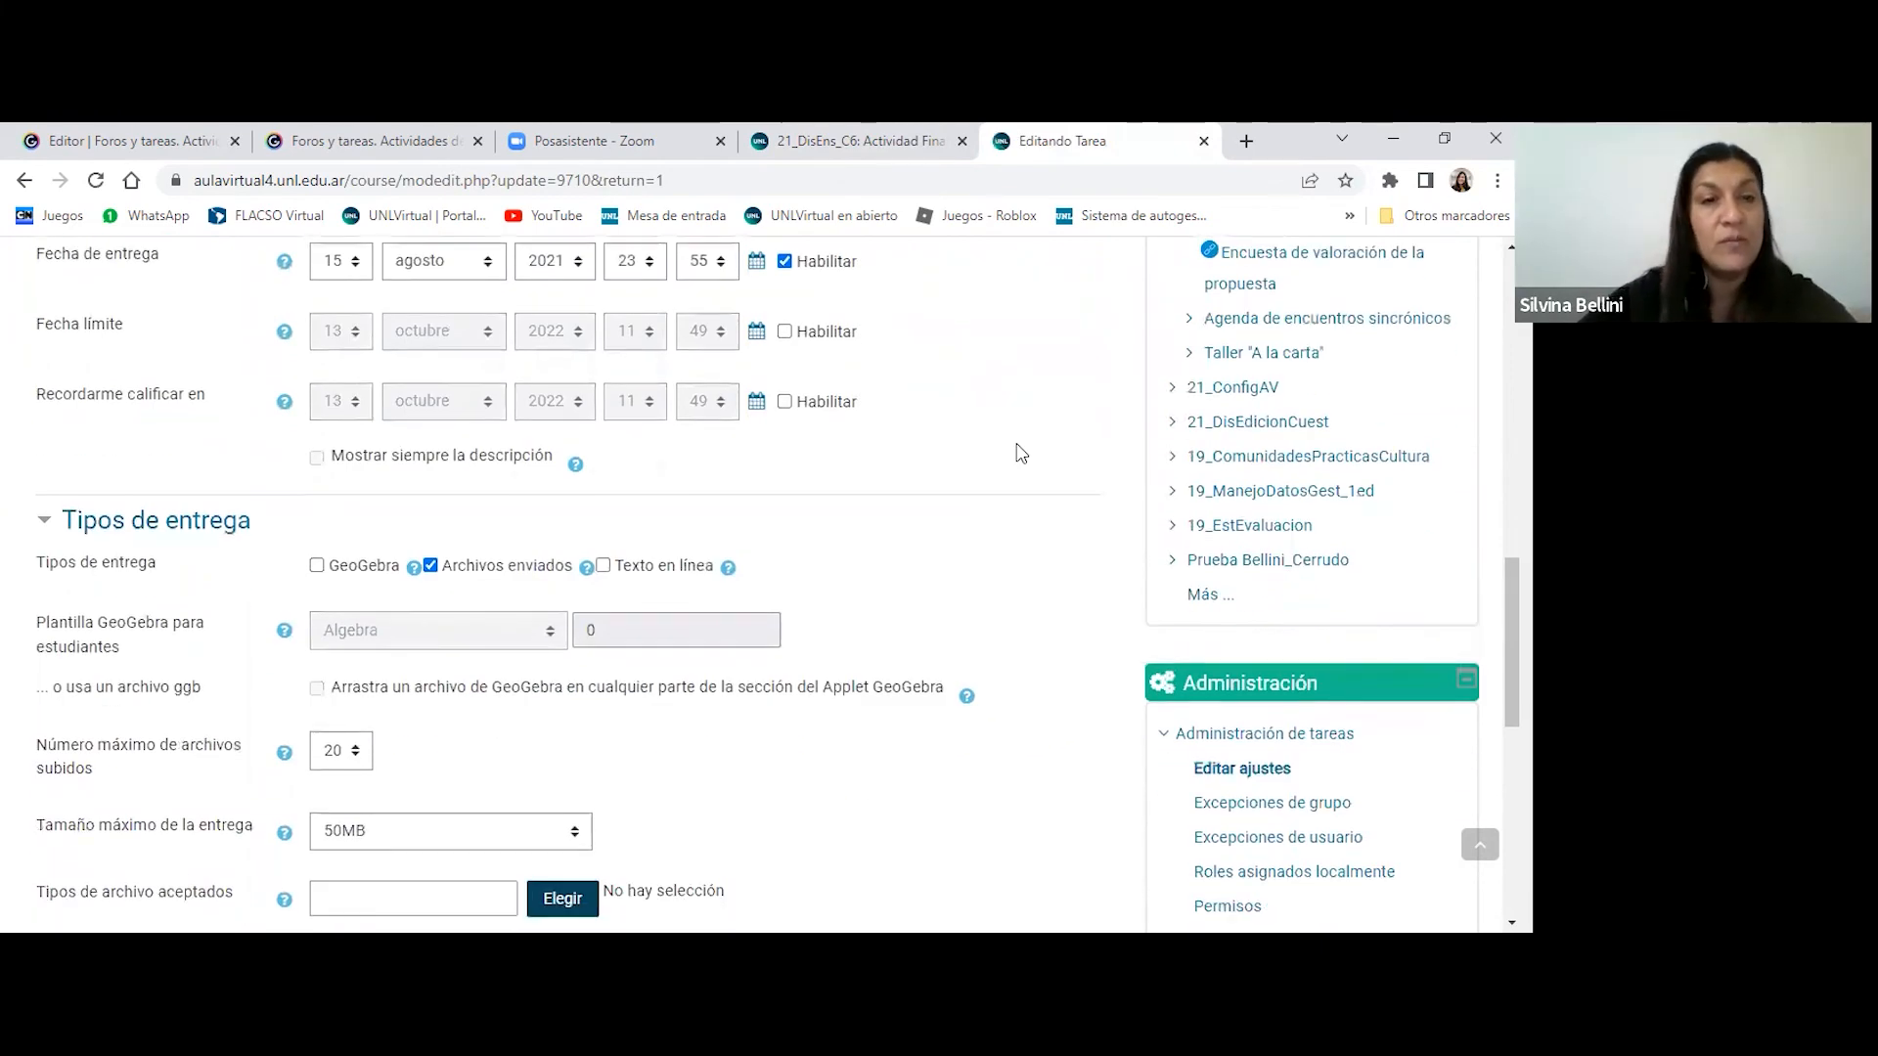
pyautogui.scroll(-1, 1018, 452)
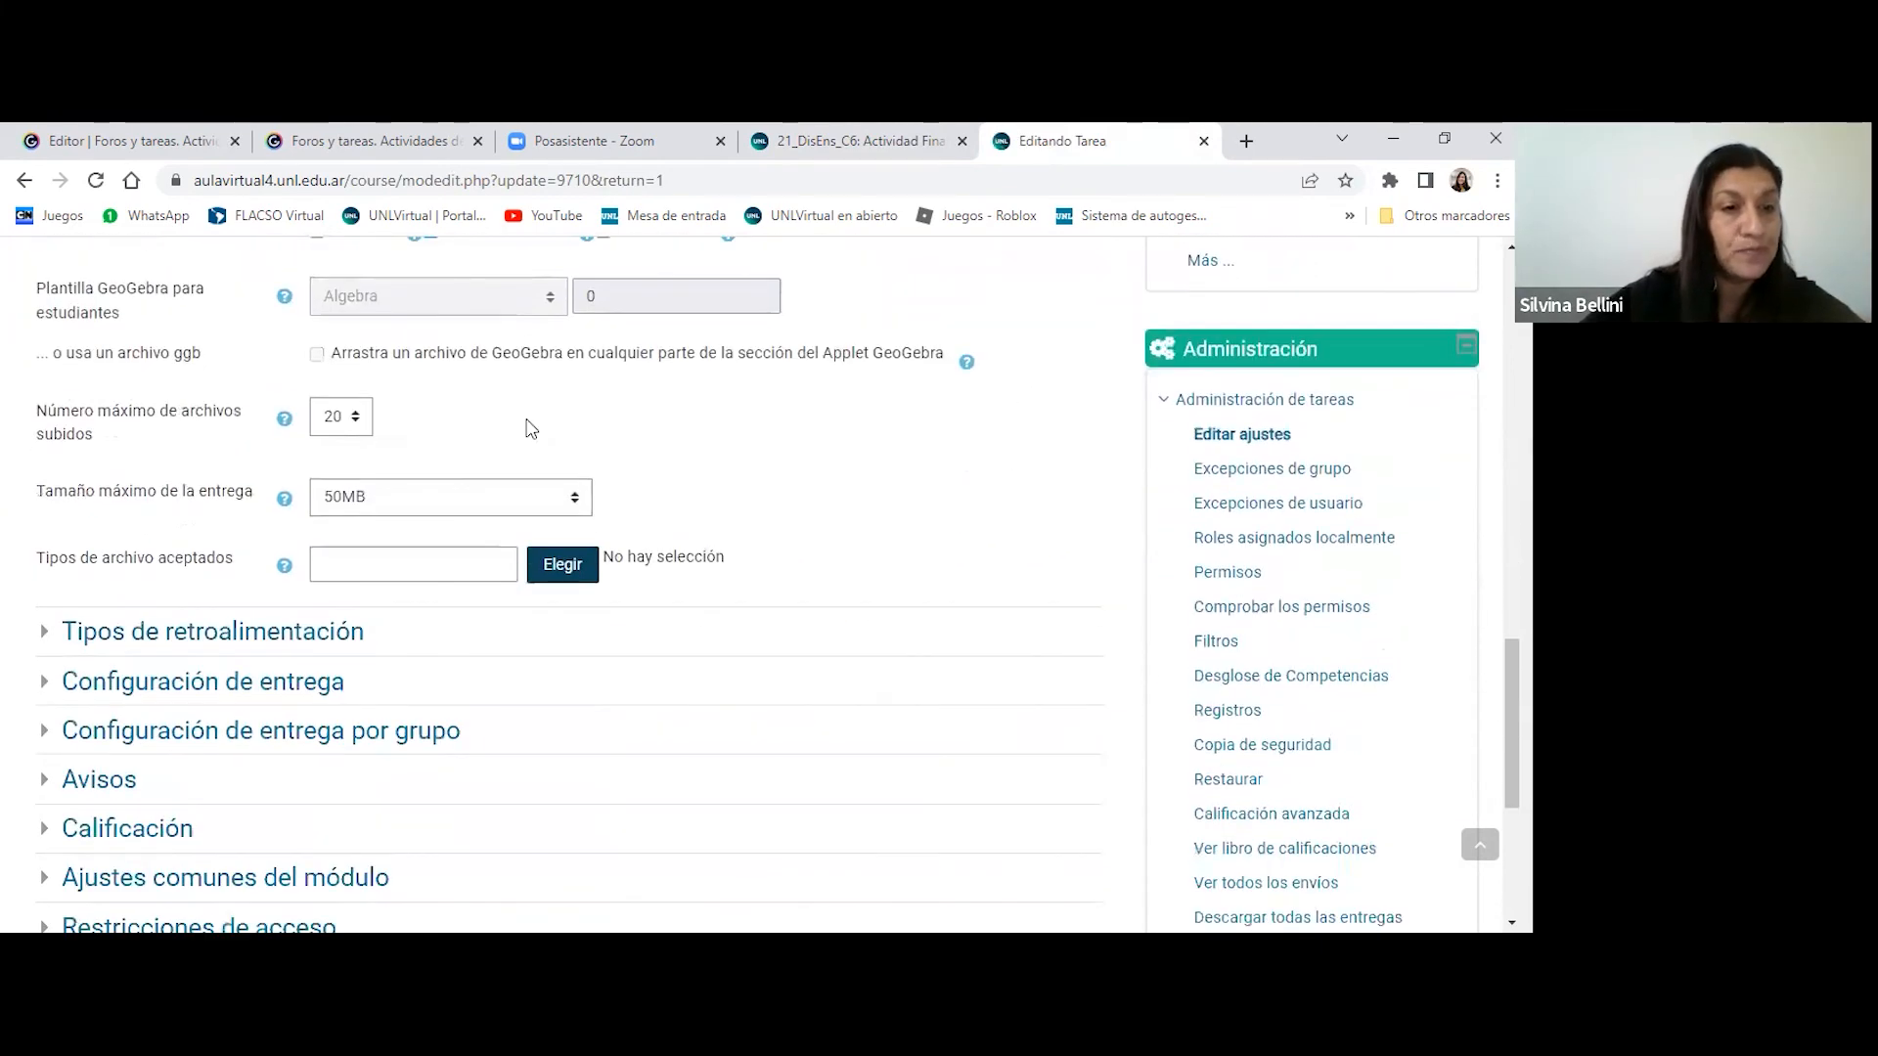
pyautogui.click(144, 627)
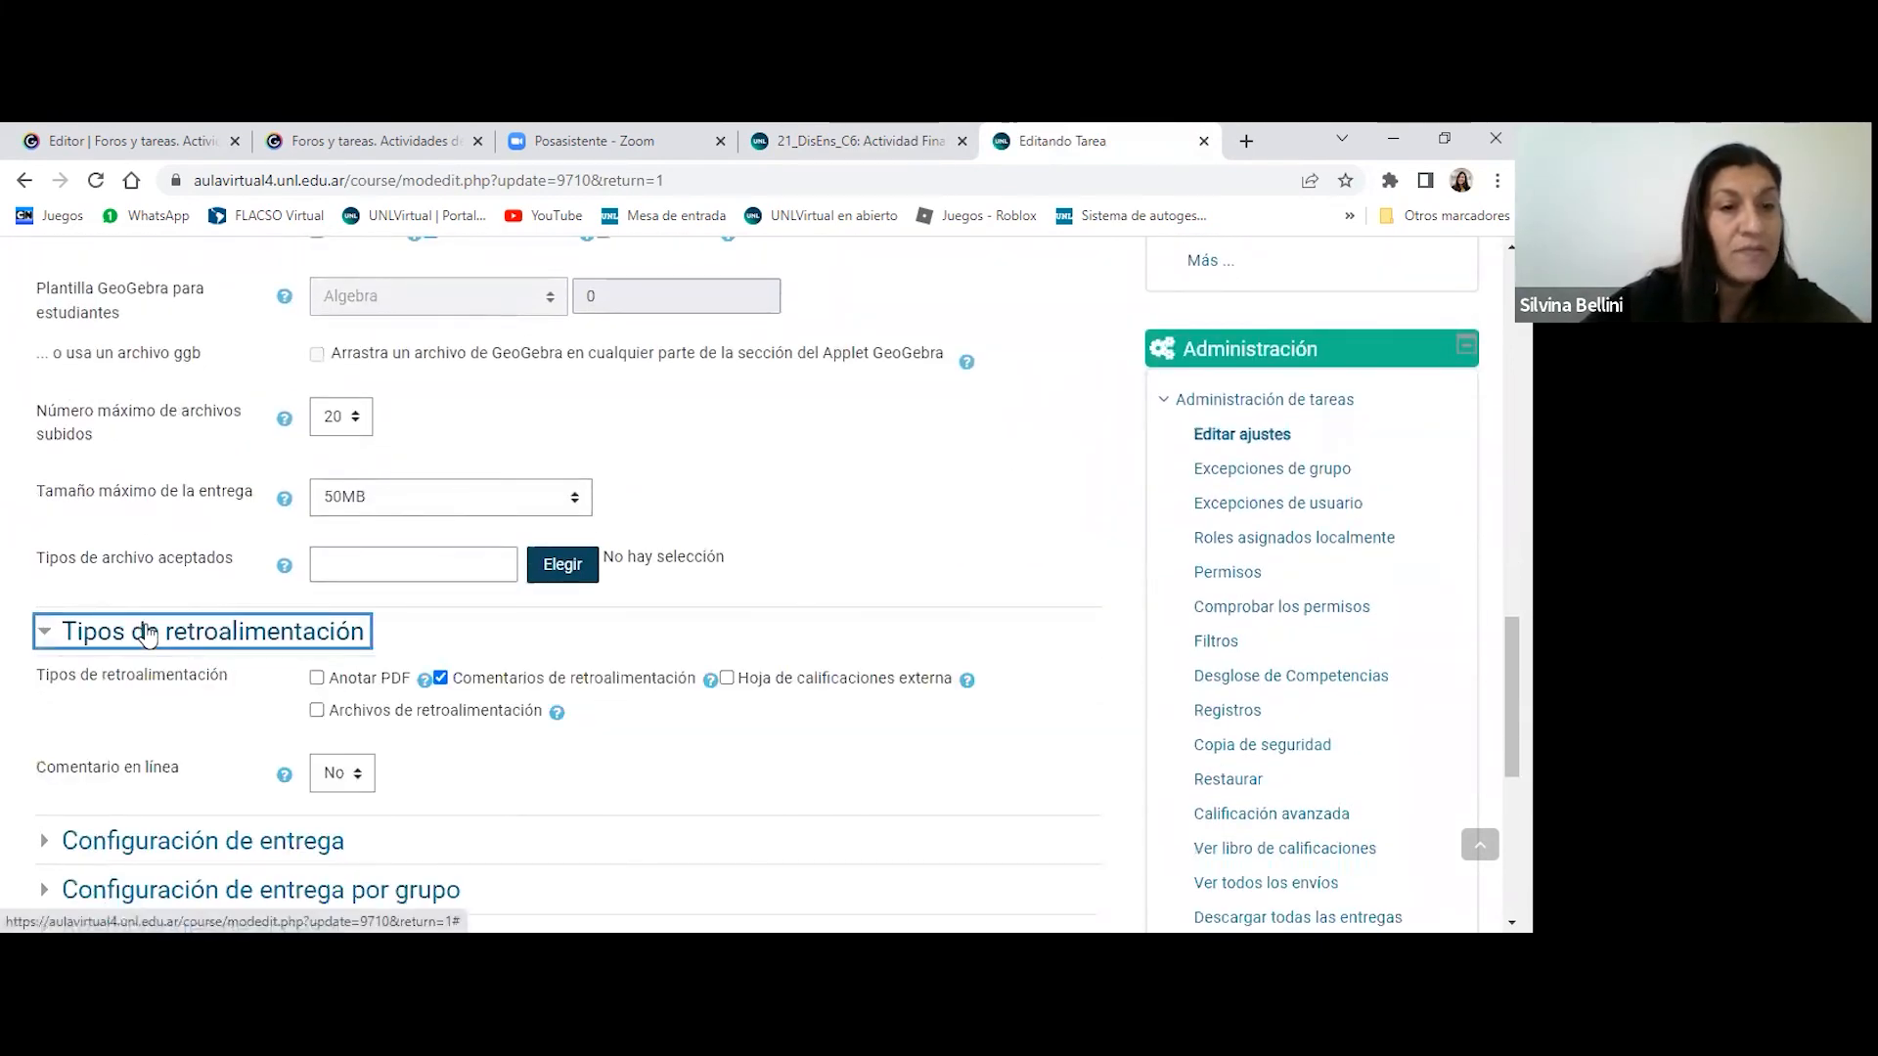
pyautogui.scroll(-3, 959, 536)
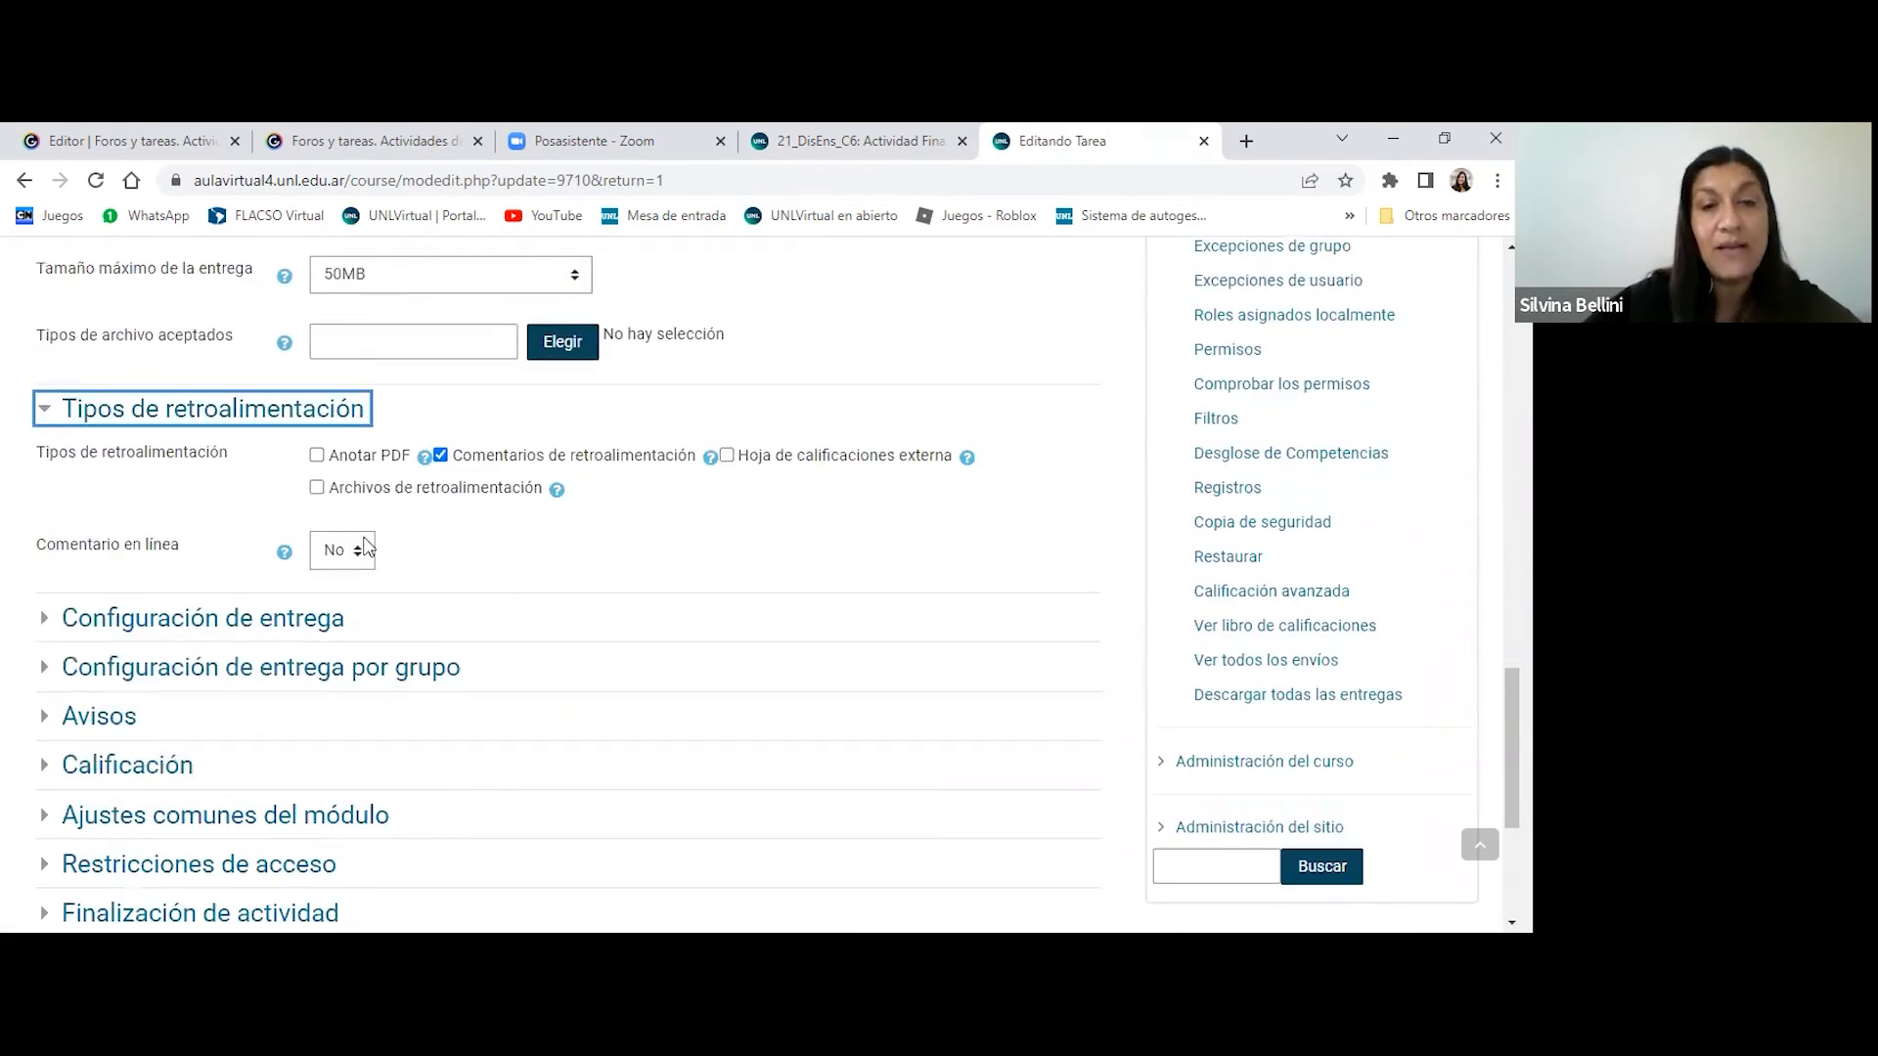
pyautogui.click(364, 549)
pyautogui.click(522, 554)
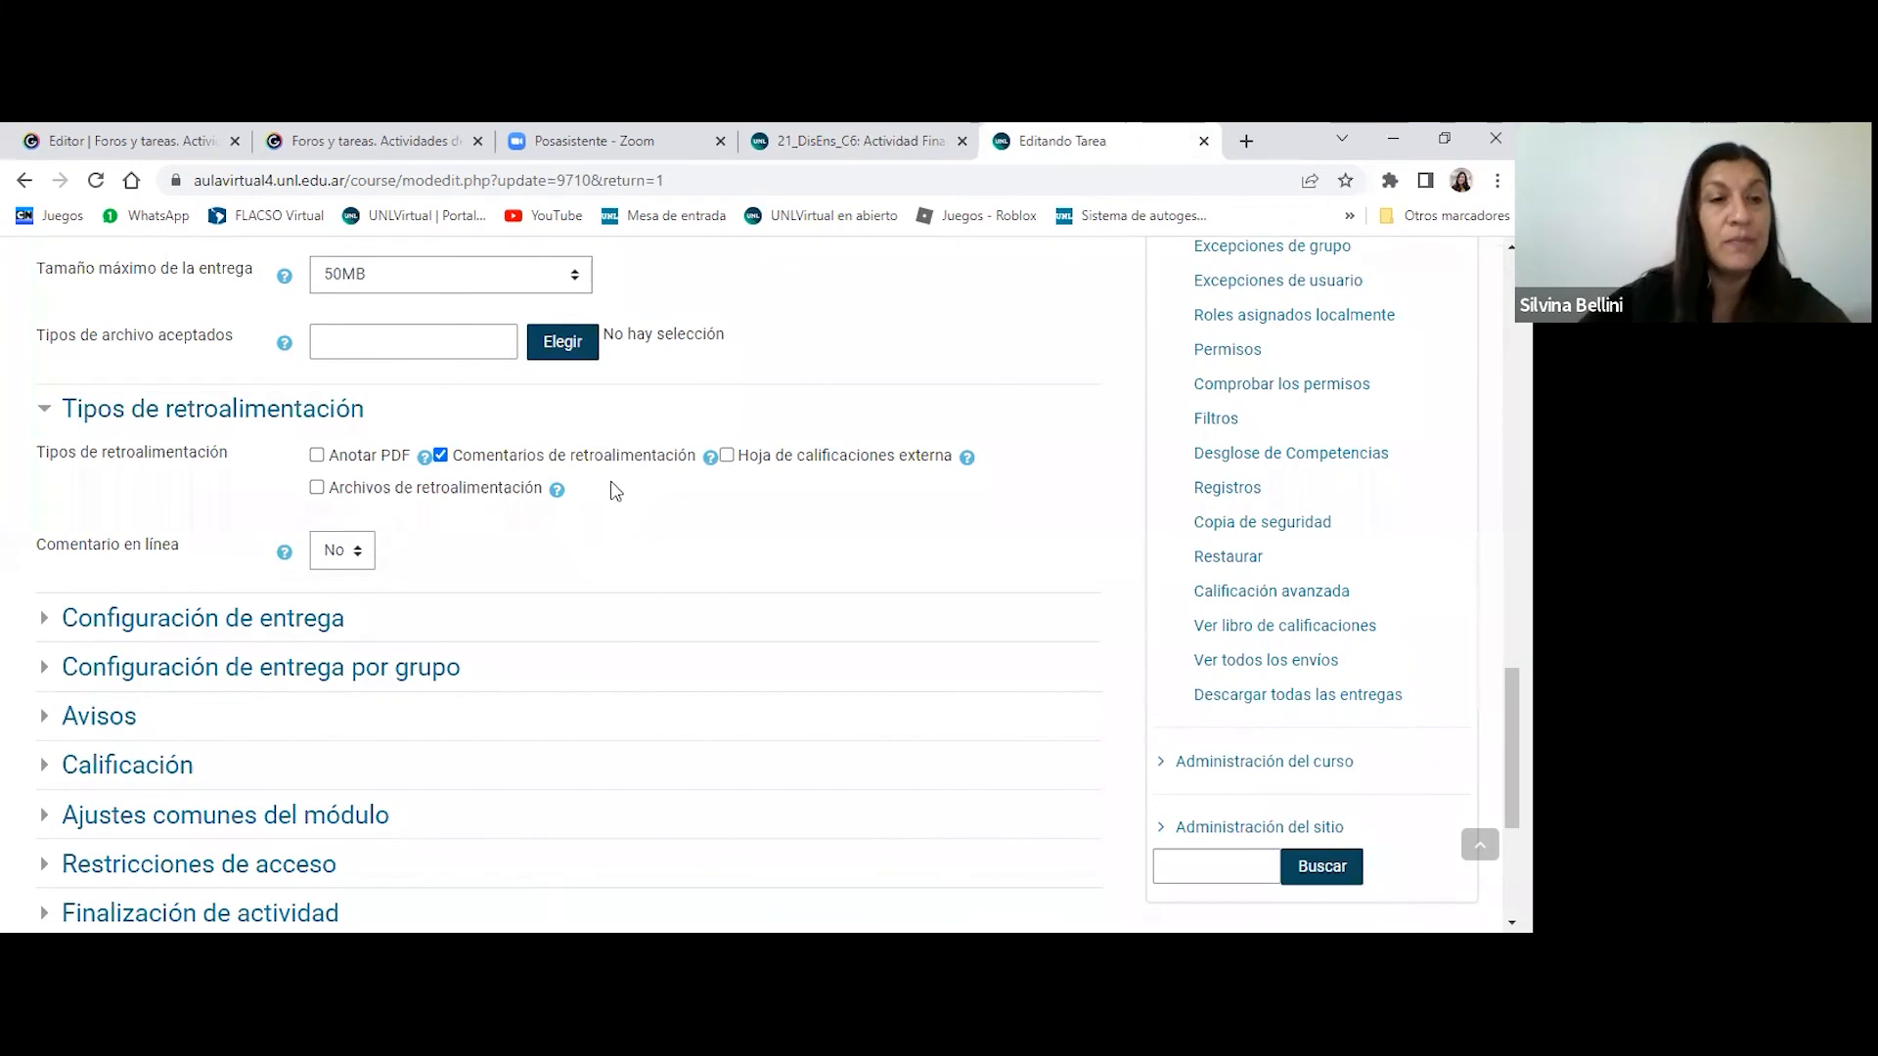
pyautogui.click(358, 554)
pyautogui.click(342, 603)
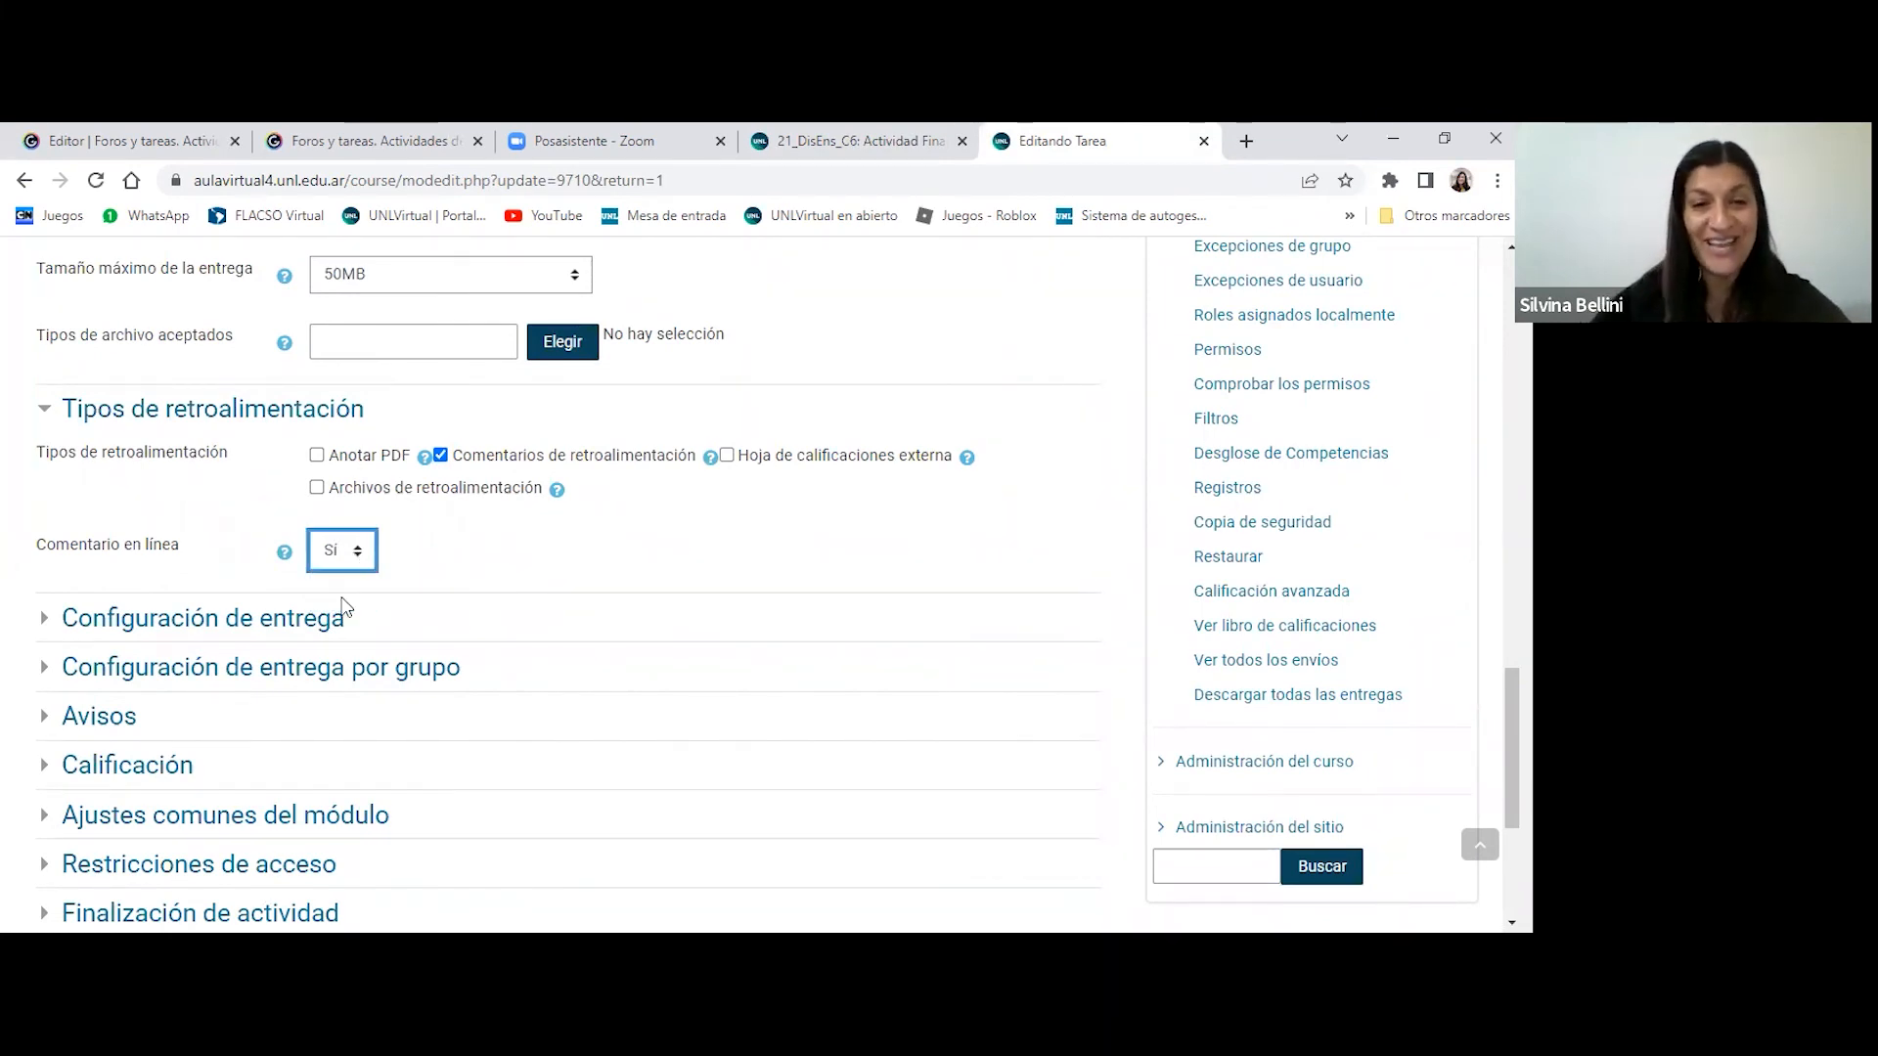
# - Save the assignment settings and return to the course
pyautogui.scroll(-1, 782, 557)
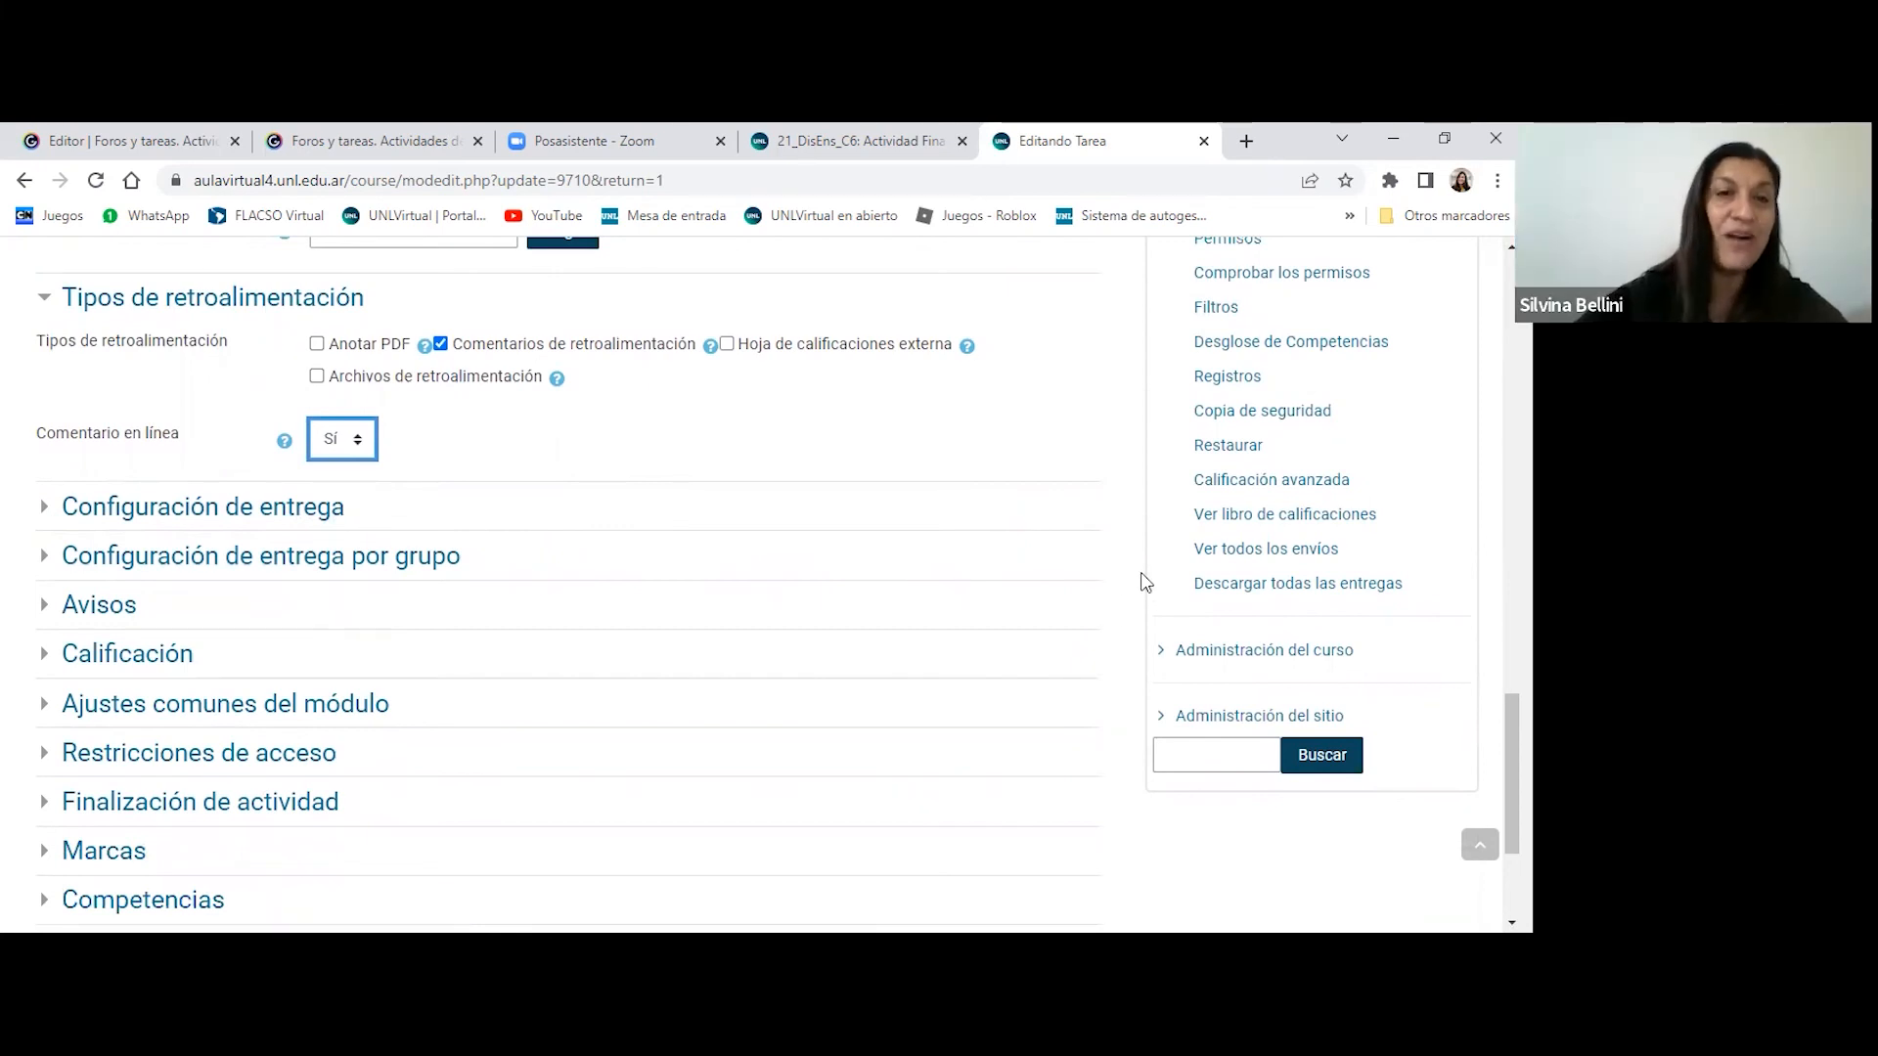
pyautogui.scroll(-2, 1102, 614)
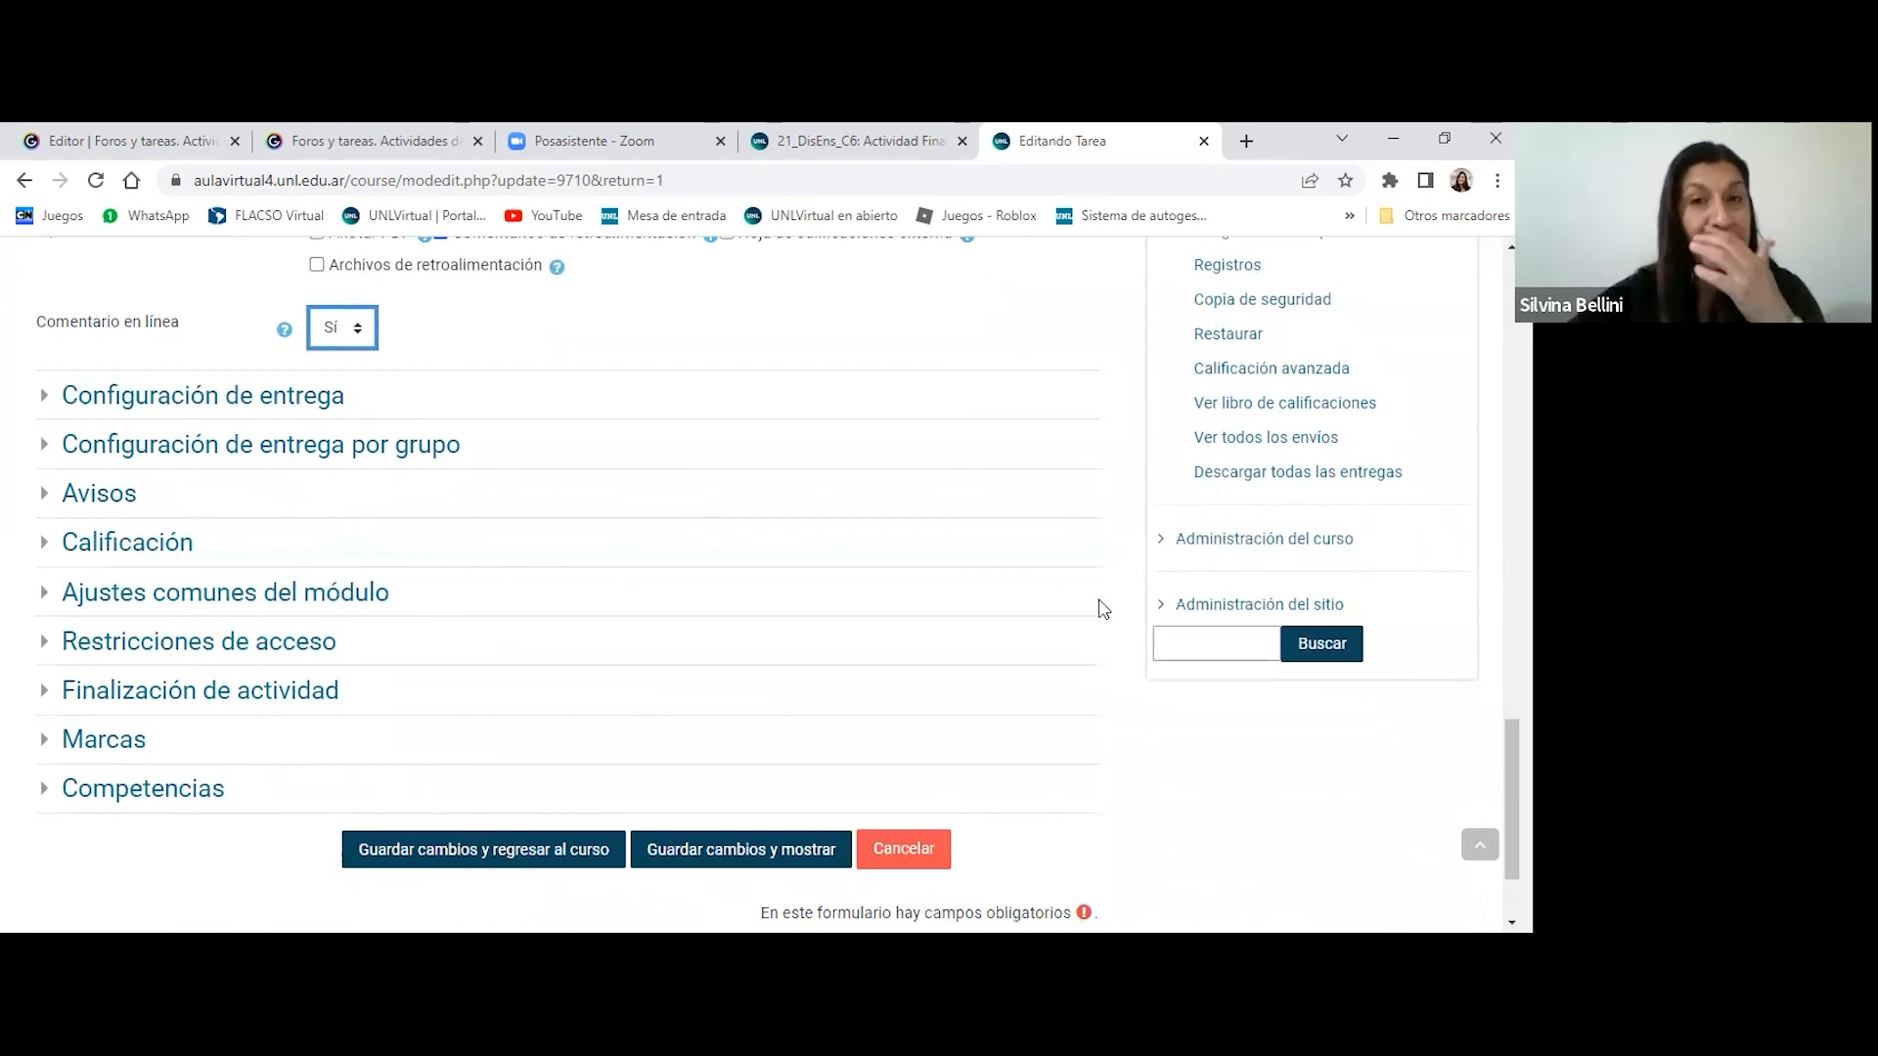
pyautogui.click(428, 843)
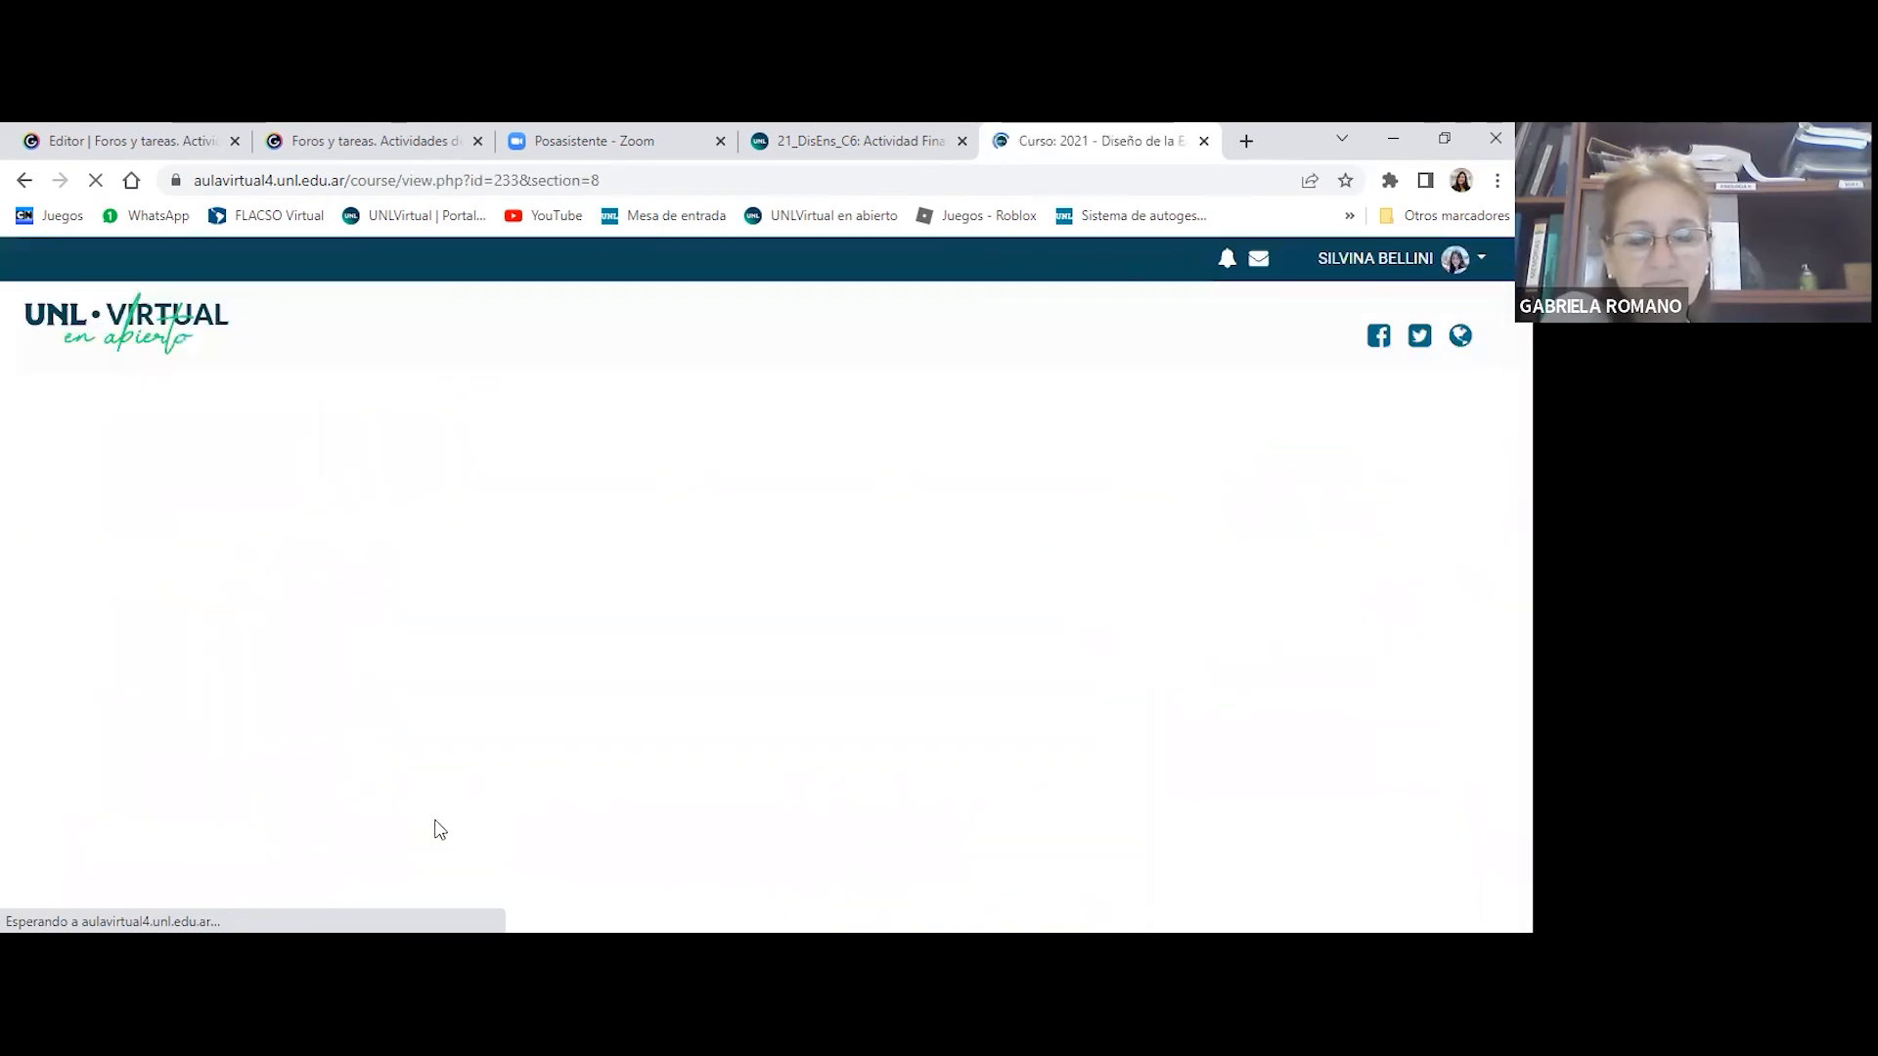
# - Open the Actividad Final [Entrega 15/08/2021] assignment from the course's Actividad final section
pyautogui.click(857, 138)
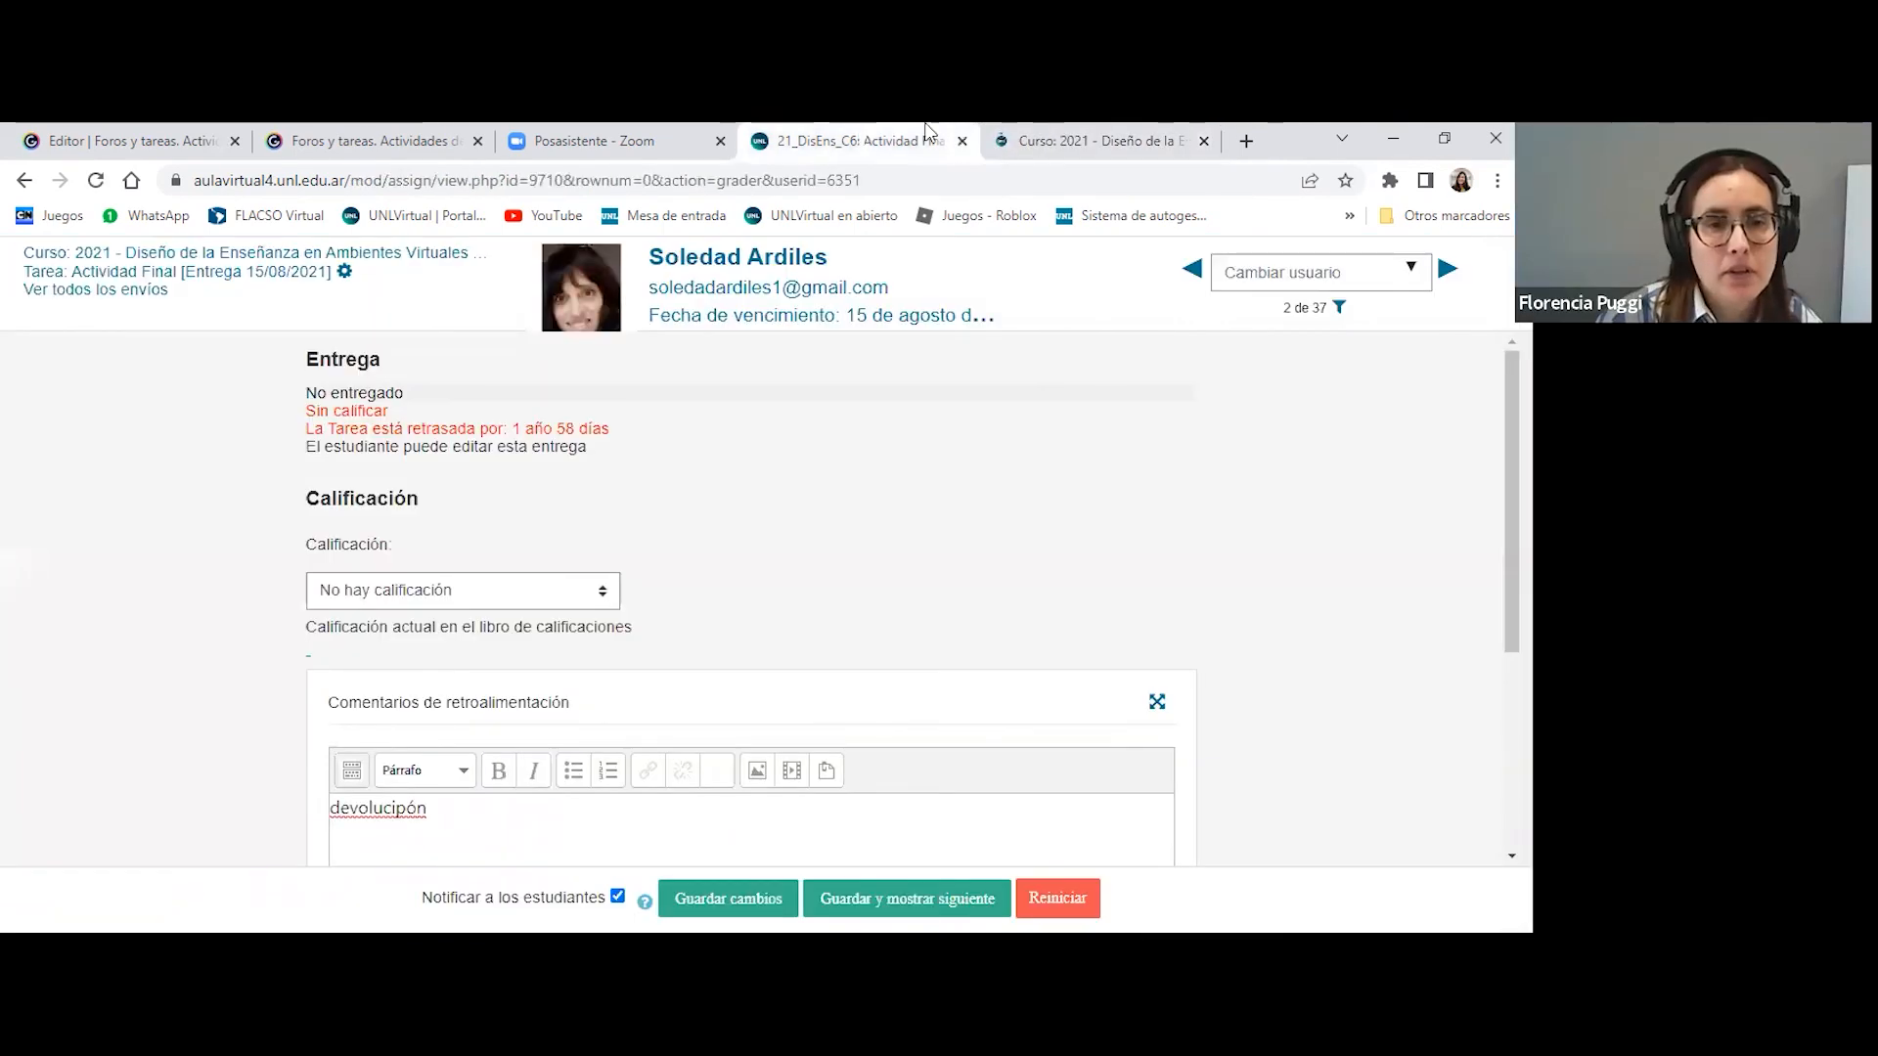
pyautogui.click(1066, 137)
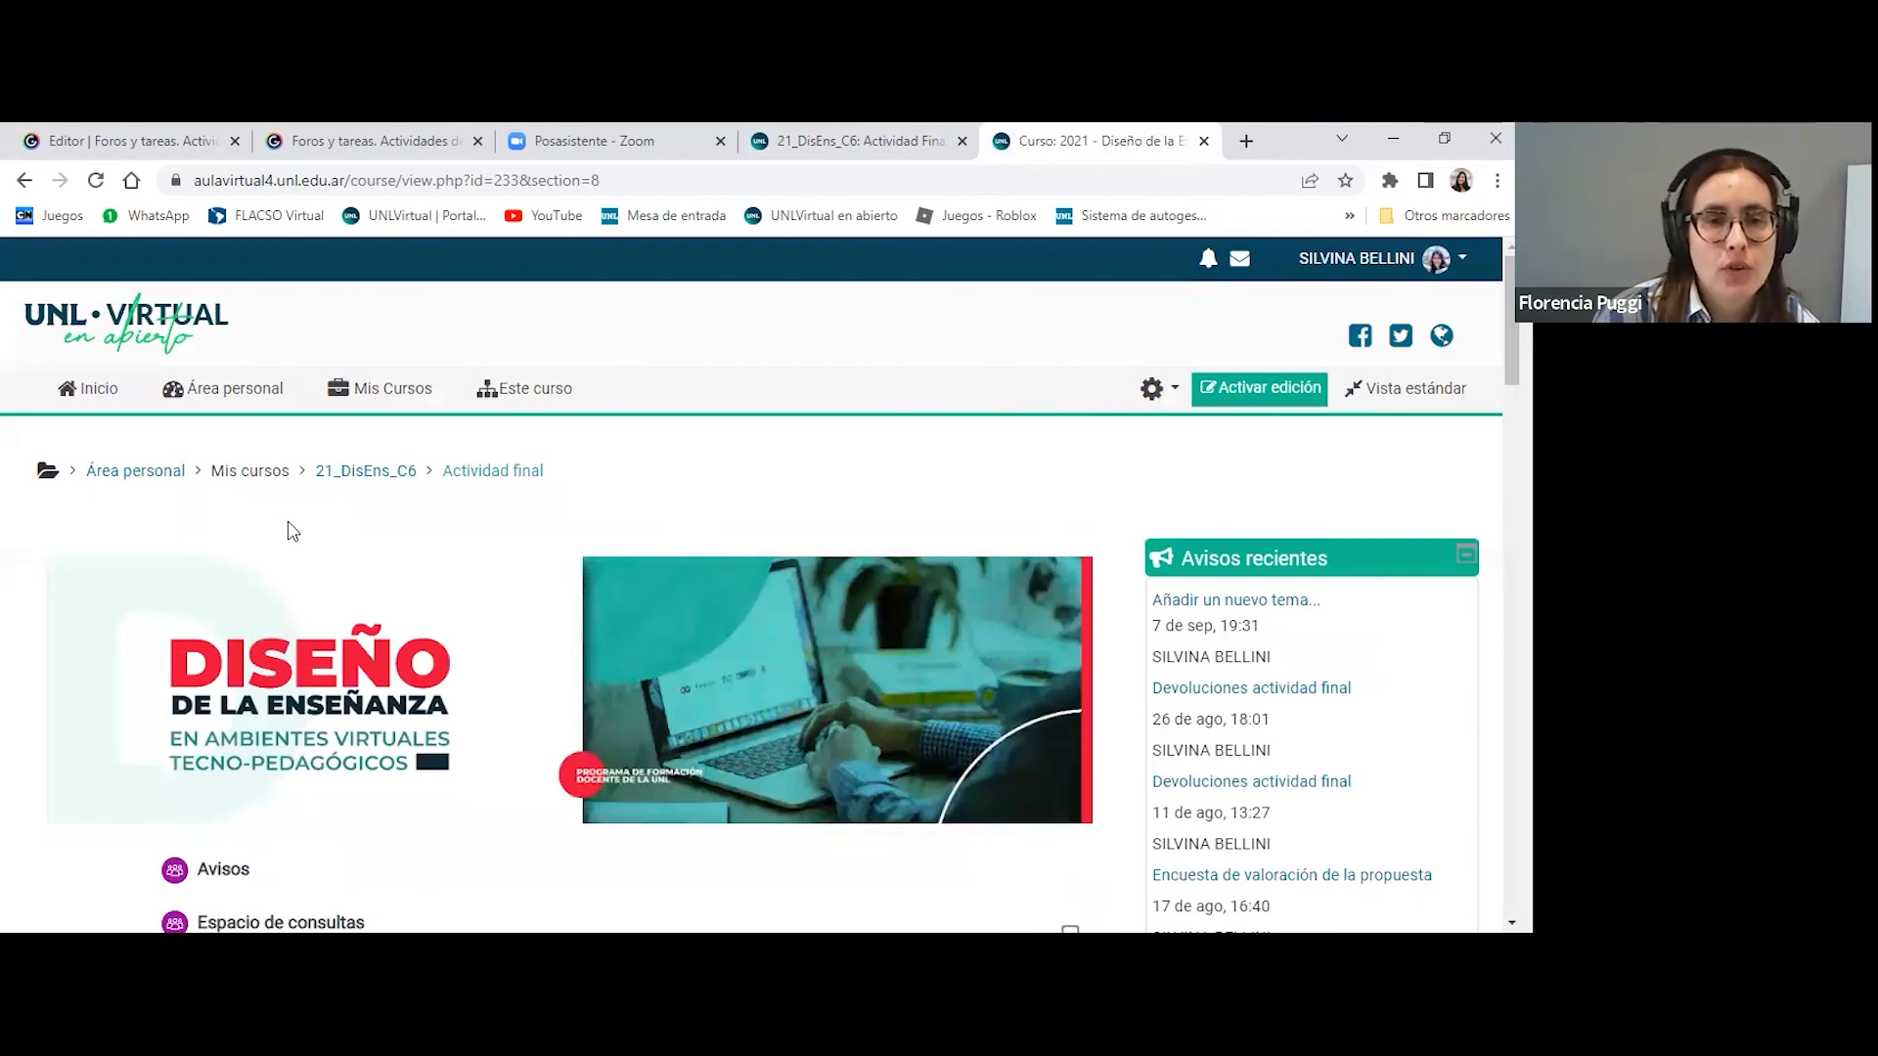
pyautogui.scroll(-1, 978, 538)
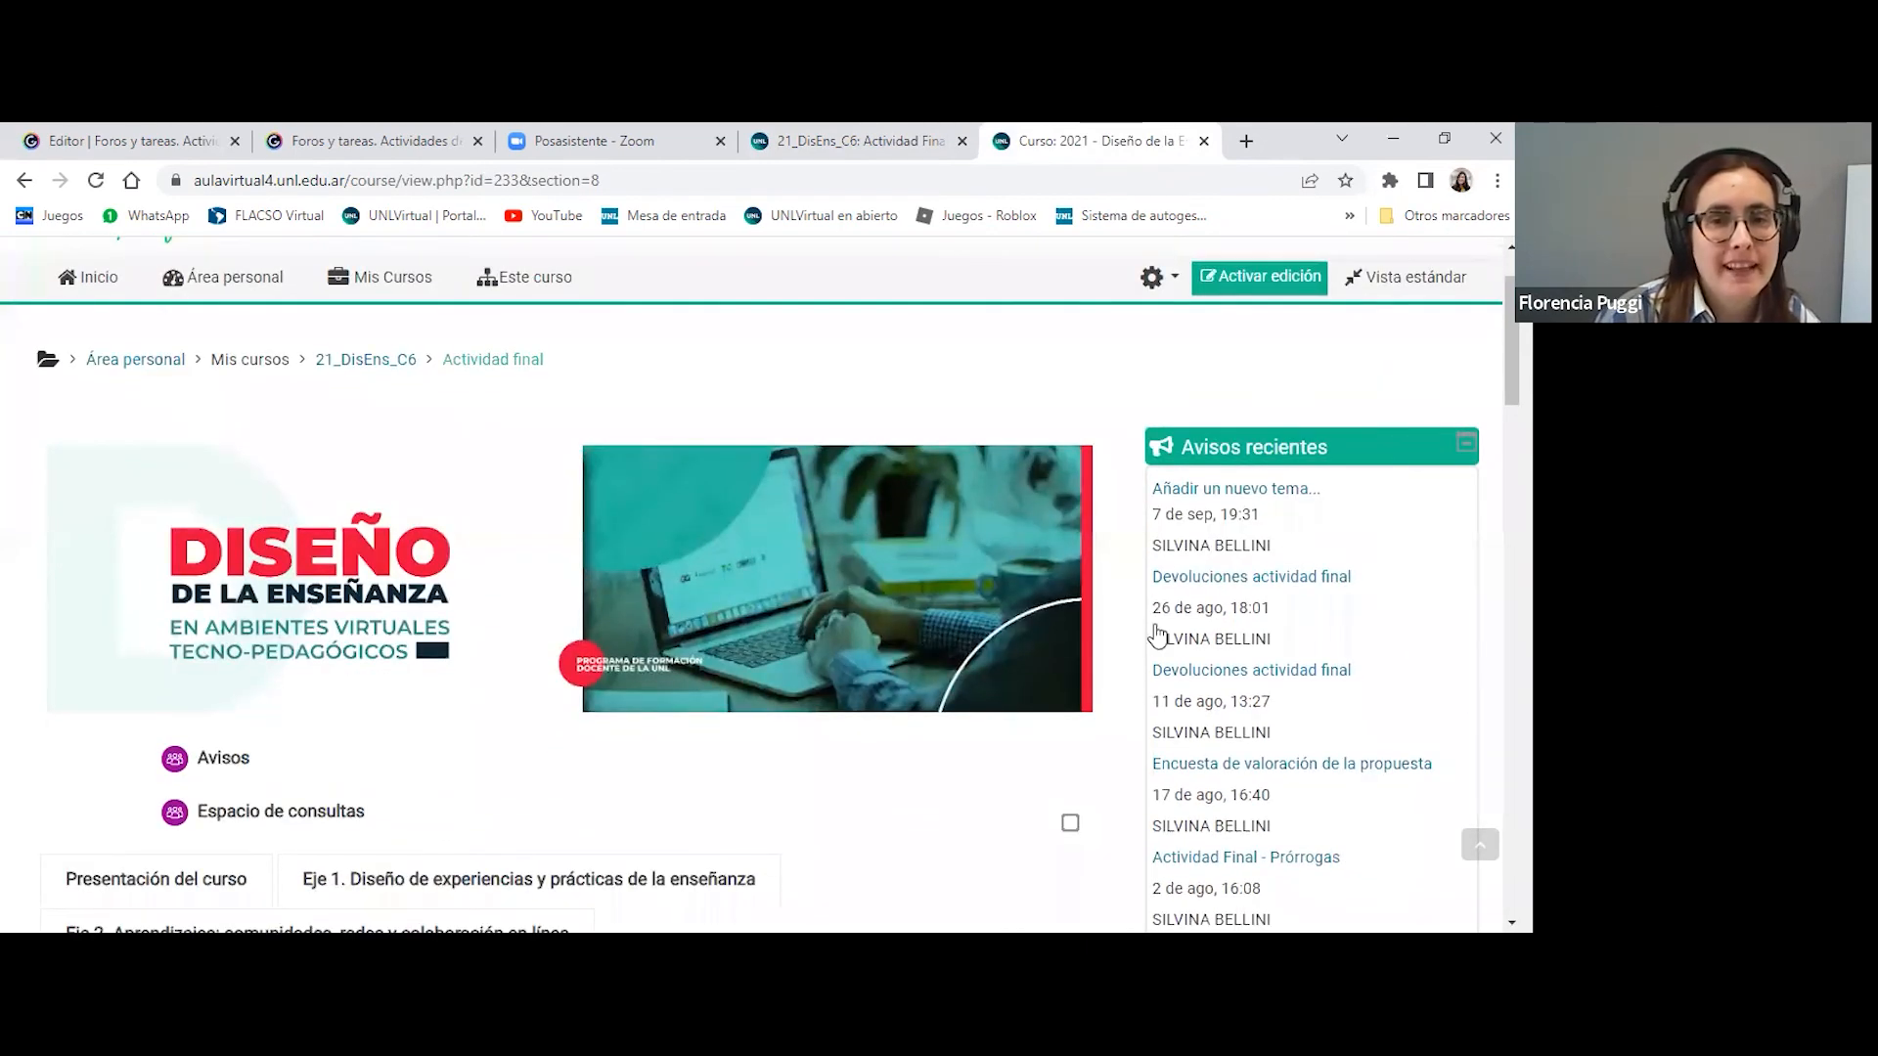
pyautogui.scroll(-3, 1022, 583)
pyautogui.scroll(-8, 1022, 584)
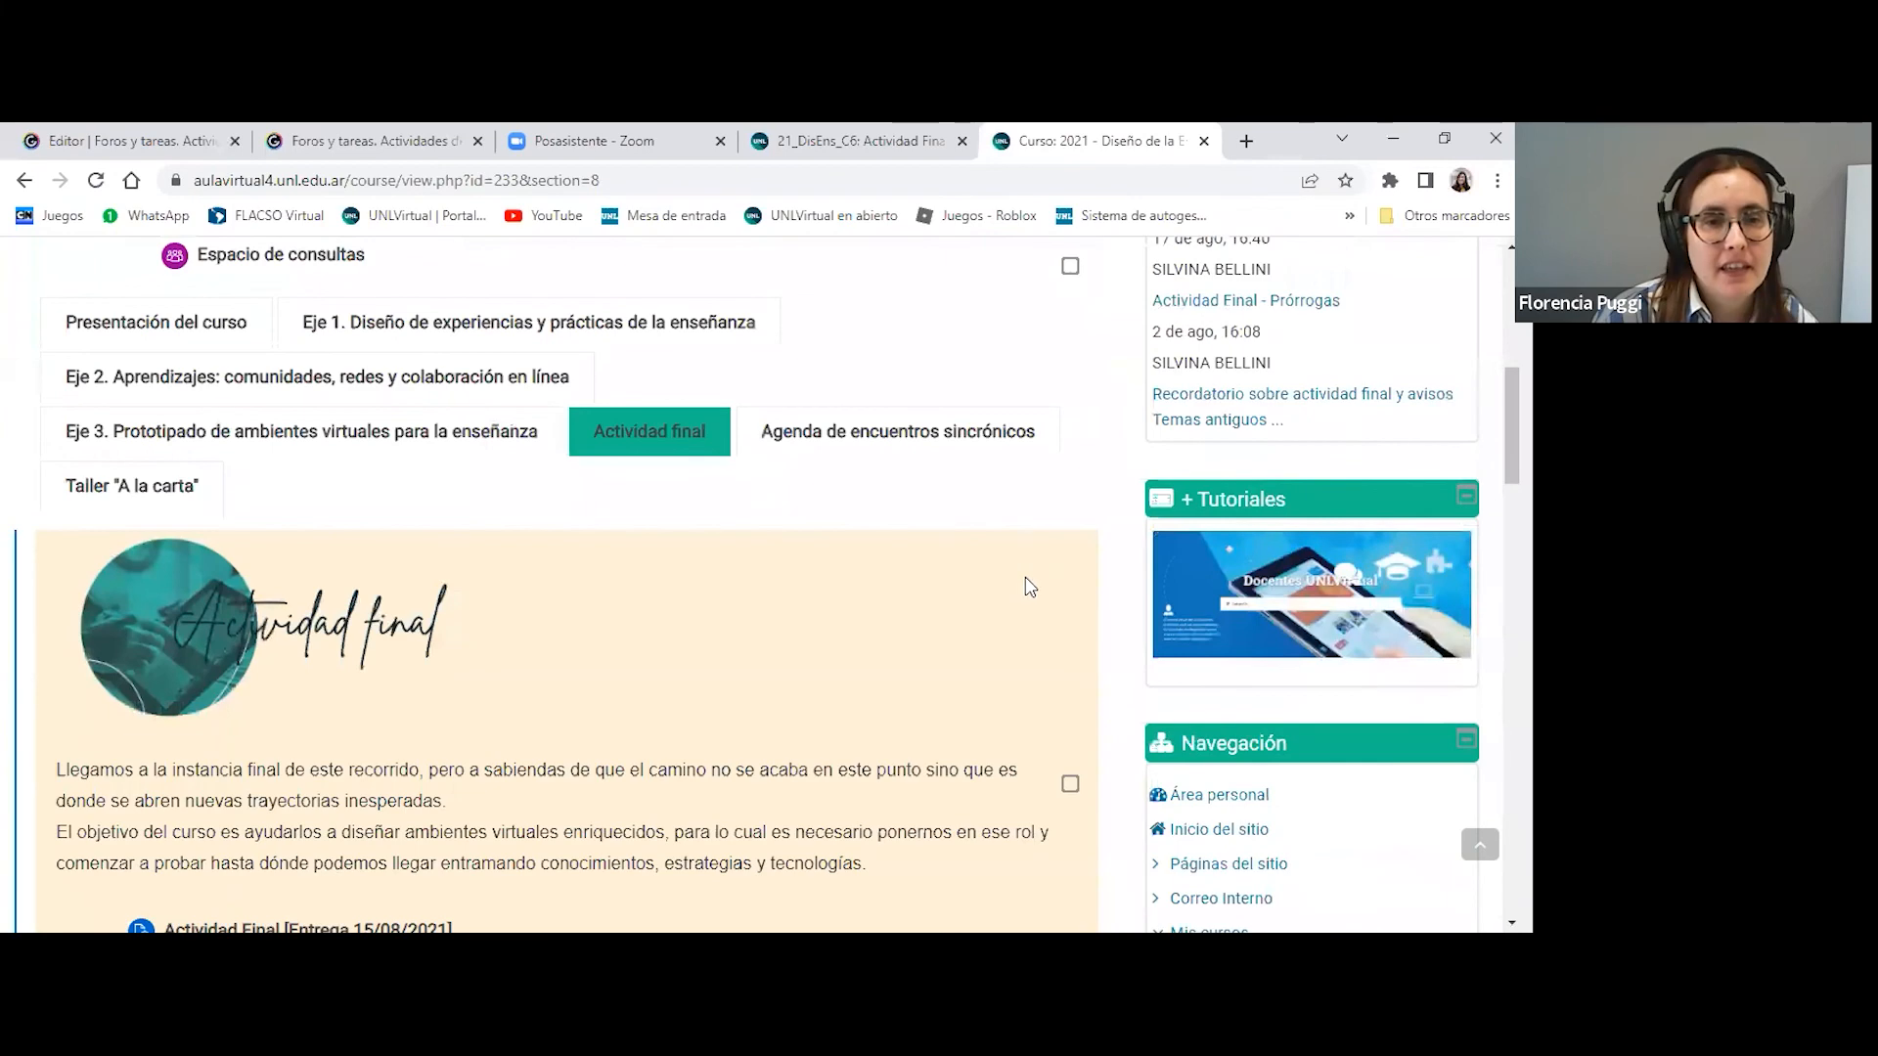
pyautogui.scroll(-5, 1475, 808)
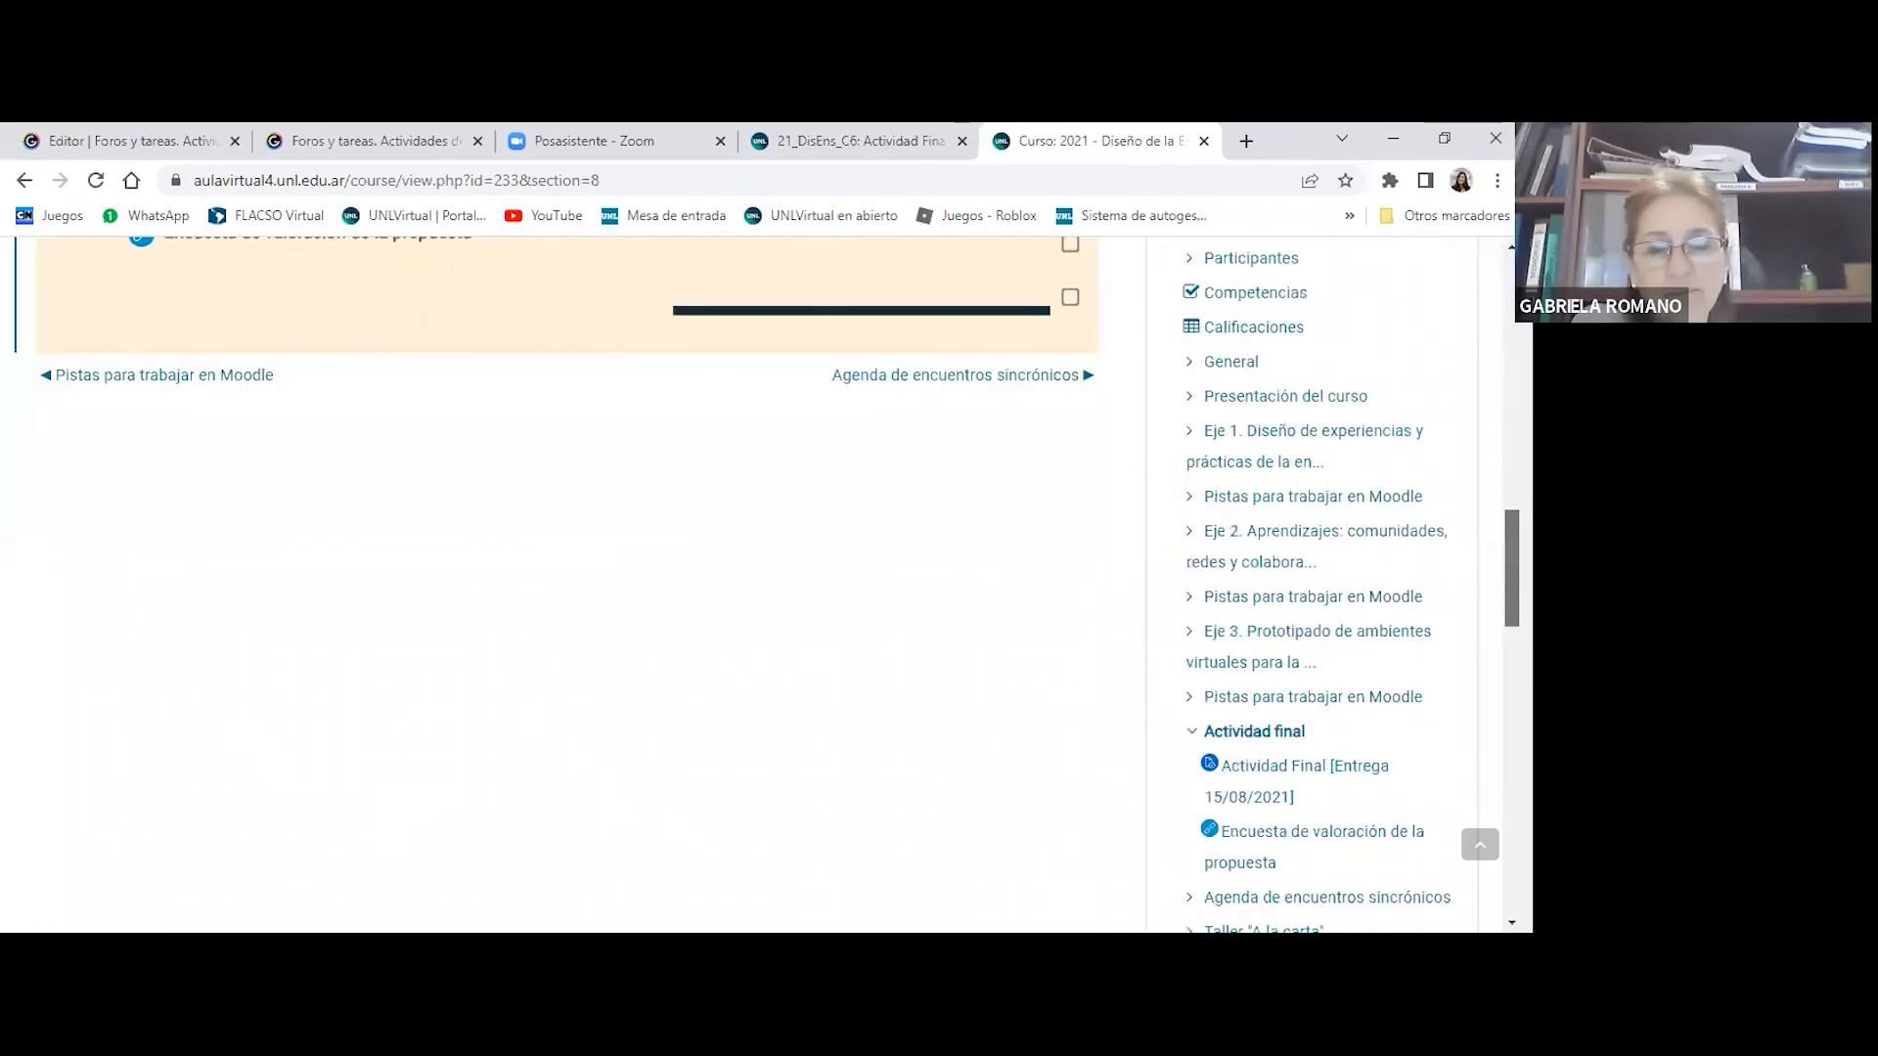
pyautogui.scroll(3, 1476, 808)
pyautogui.scroll(5, 406, 607)
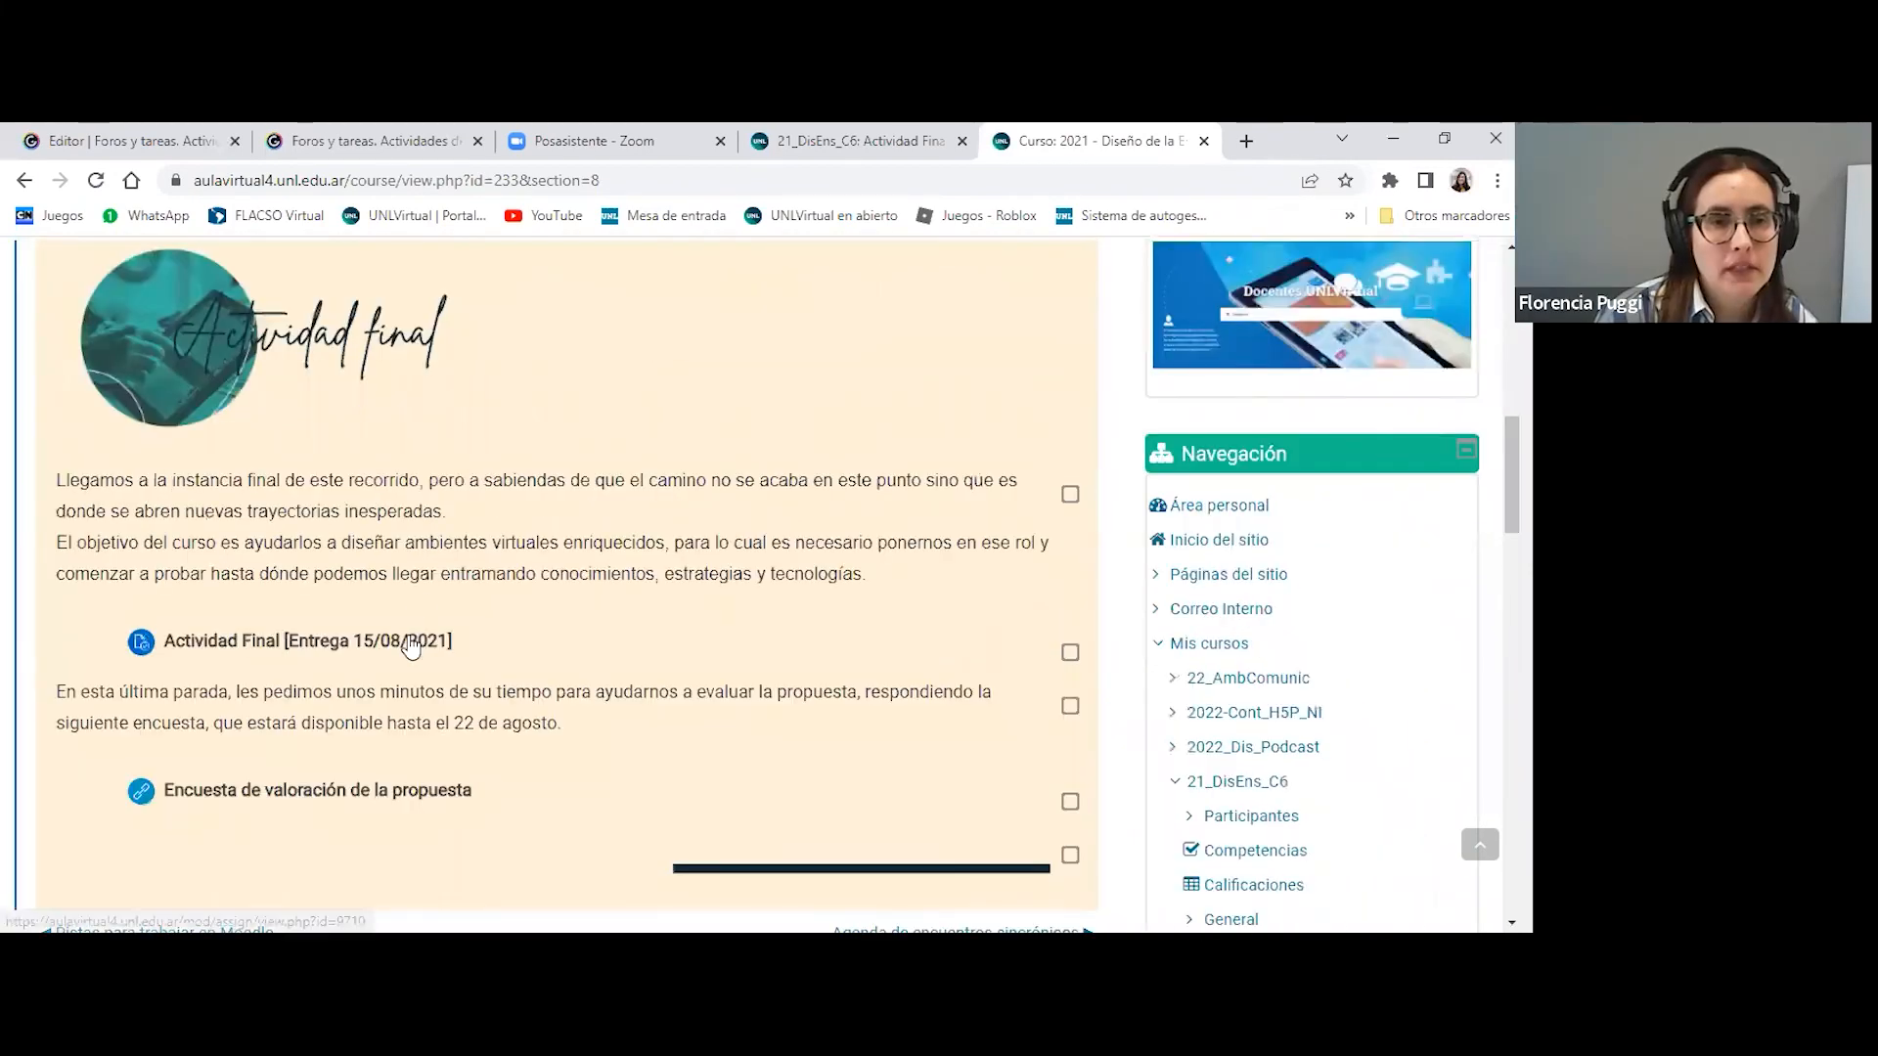
pyautogui.click(410, 645)
# - Display all submissions of the assignment and find the second student's row in the table
pyautogui.scroll(-8, 496, 537)
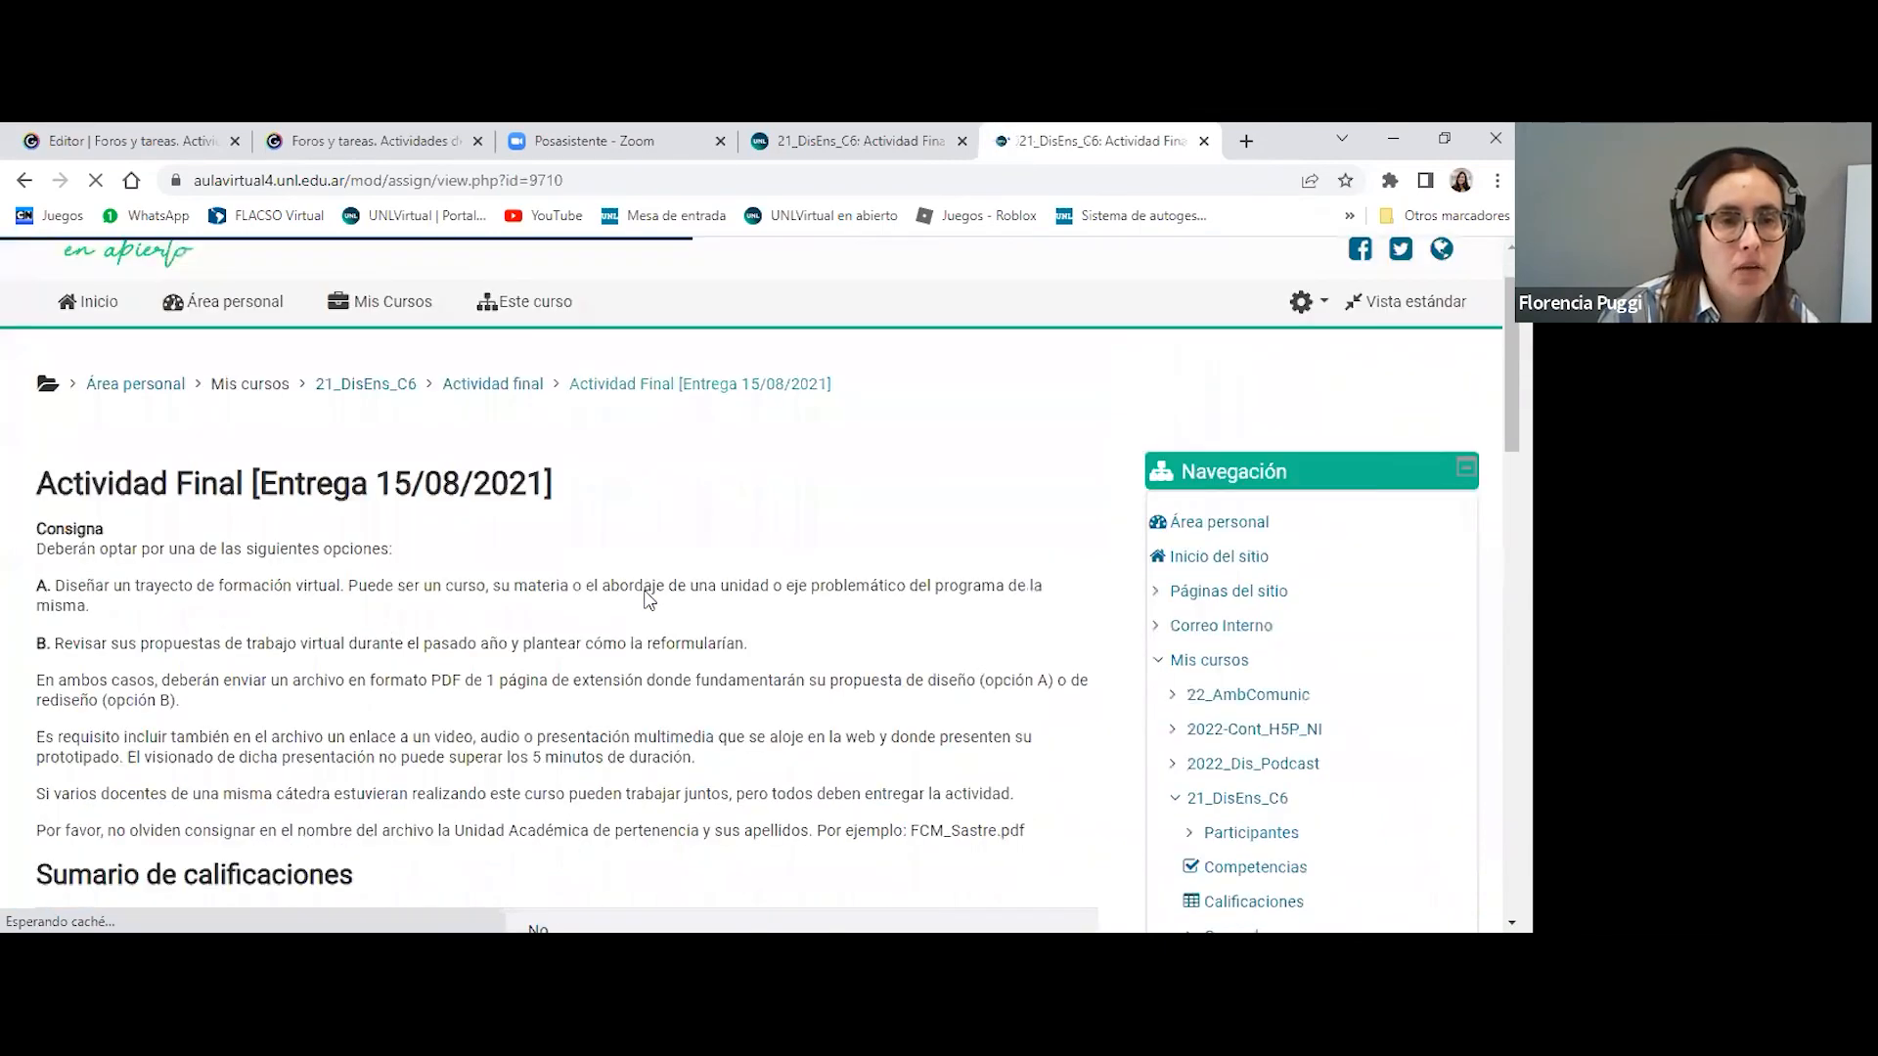
pyautogui.click(495, 537)
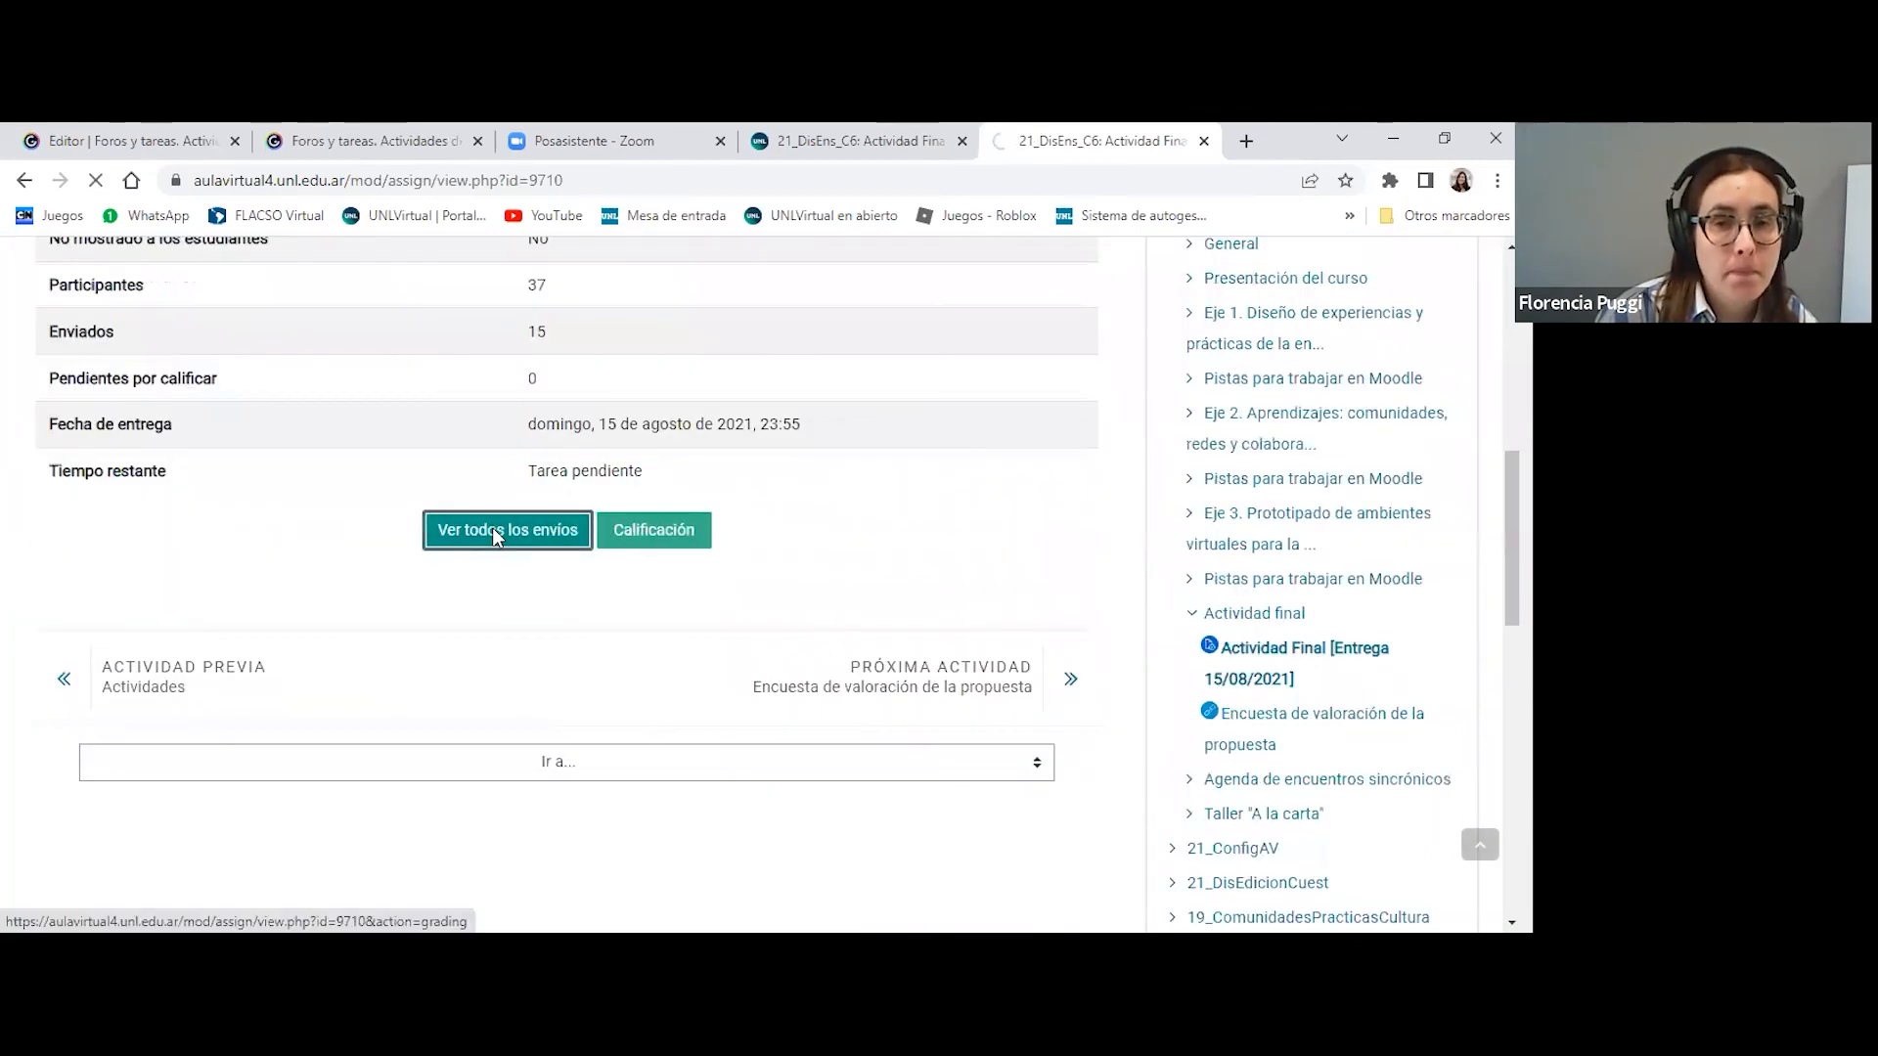
pyautogui.scroll(-6, 592, 469)
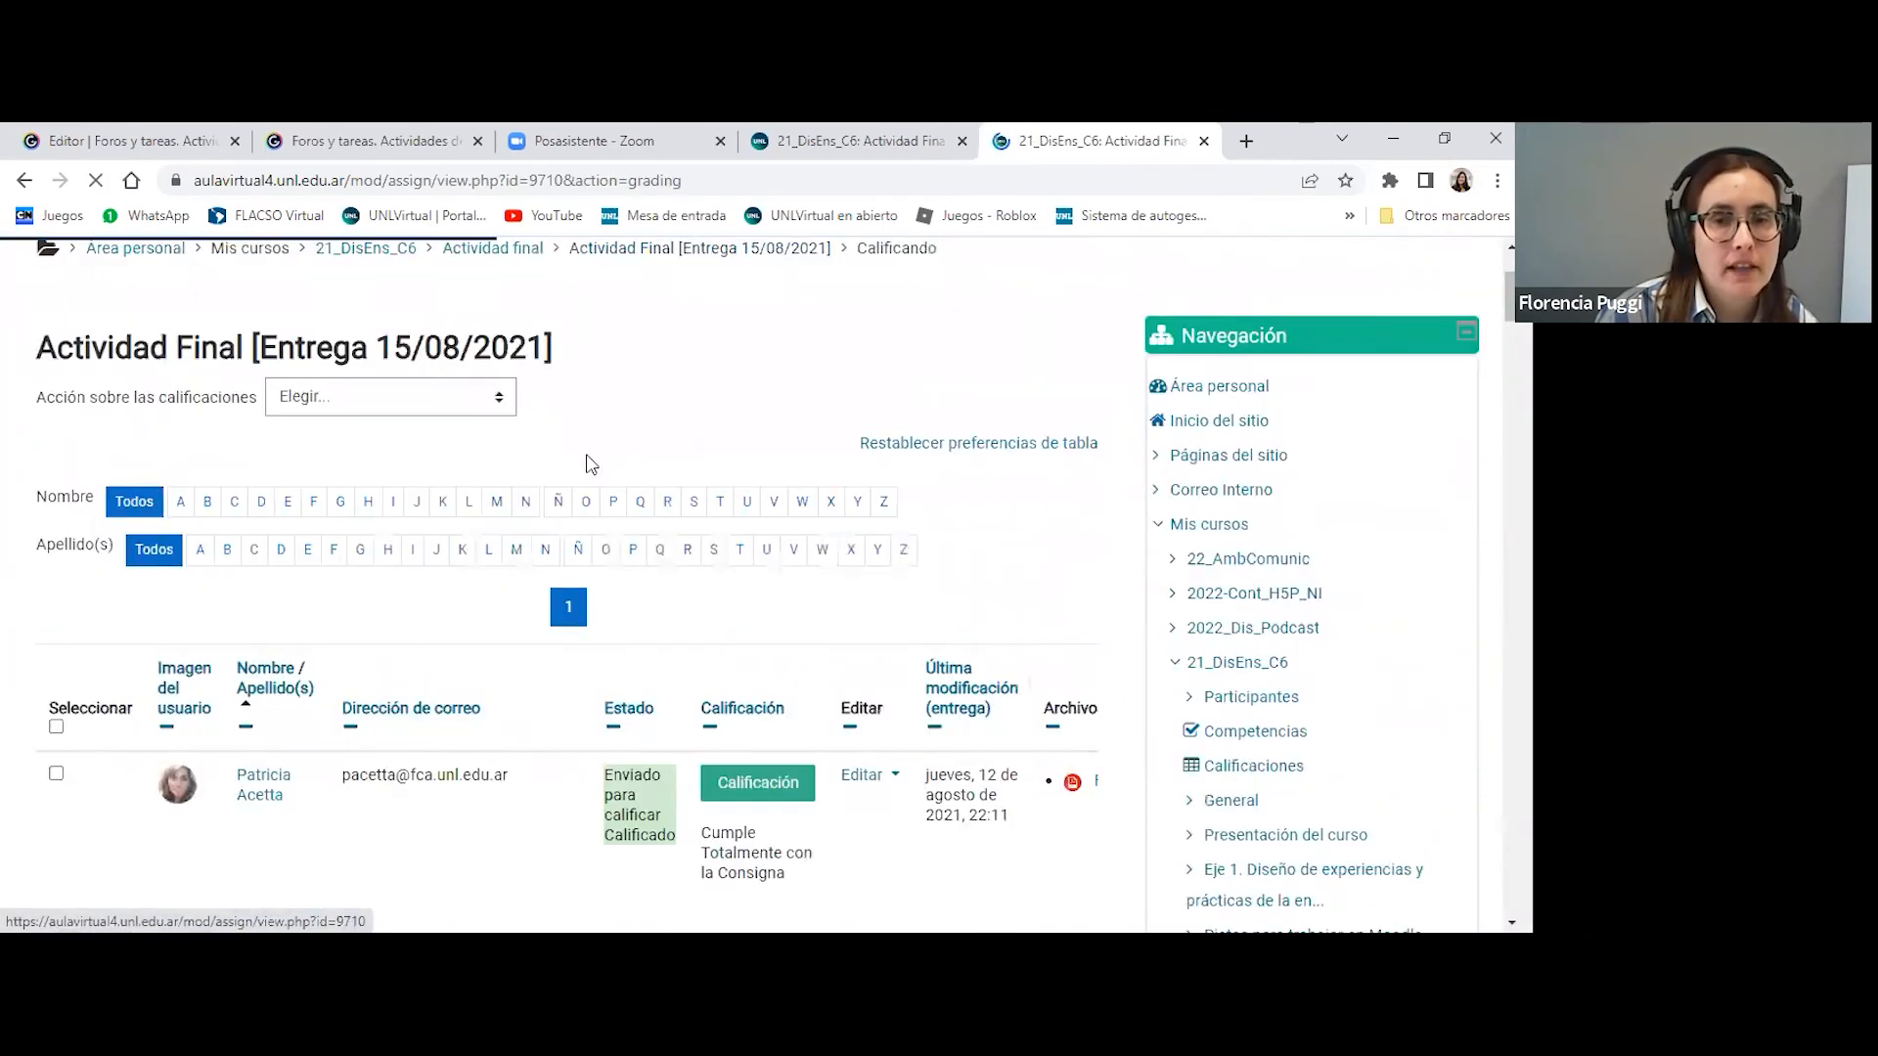
pyautogui.scroll(-1, 591, 463)
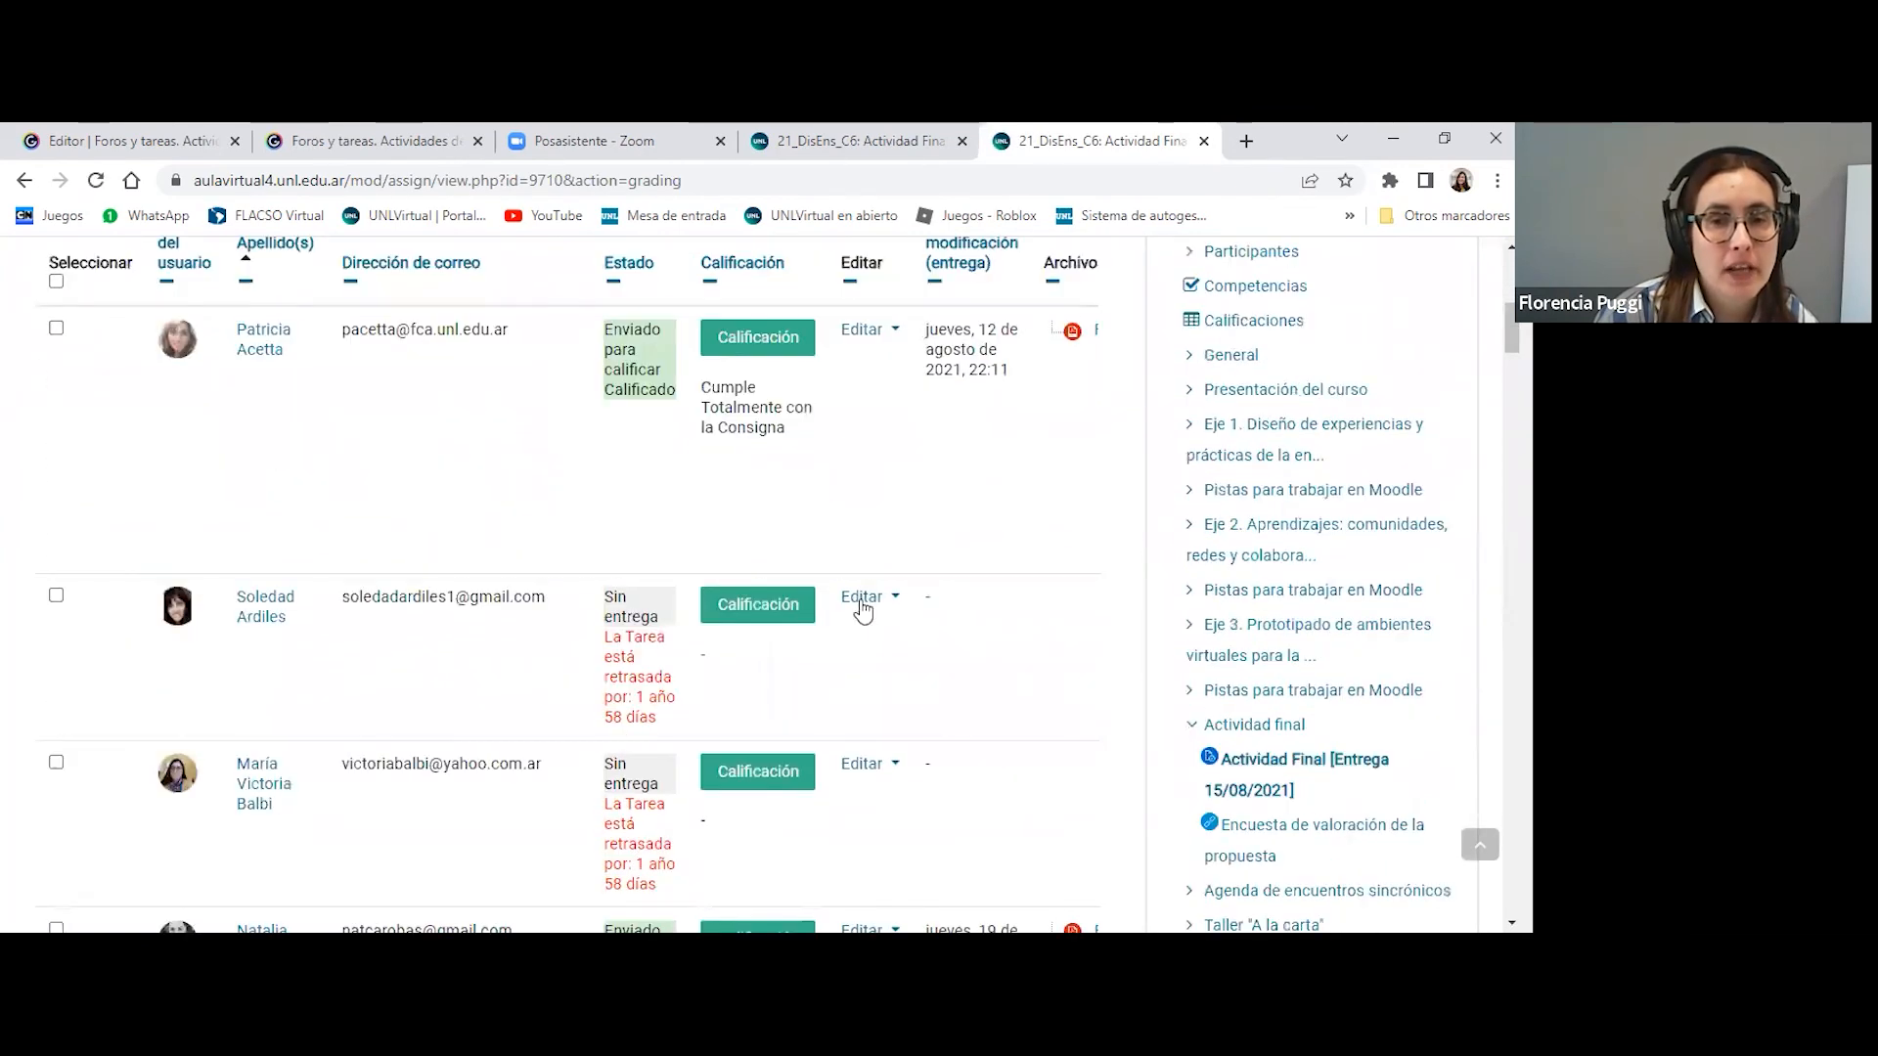
# - Open the second student's grading page and look over the Calificación and Comentarios de retroalimentación areas
pyautogui.click(746, 603)
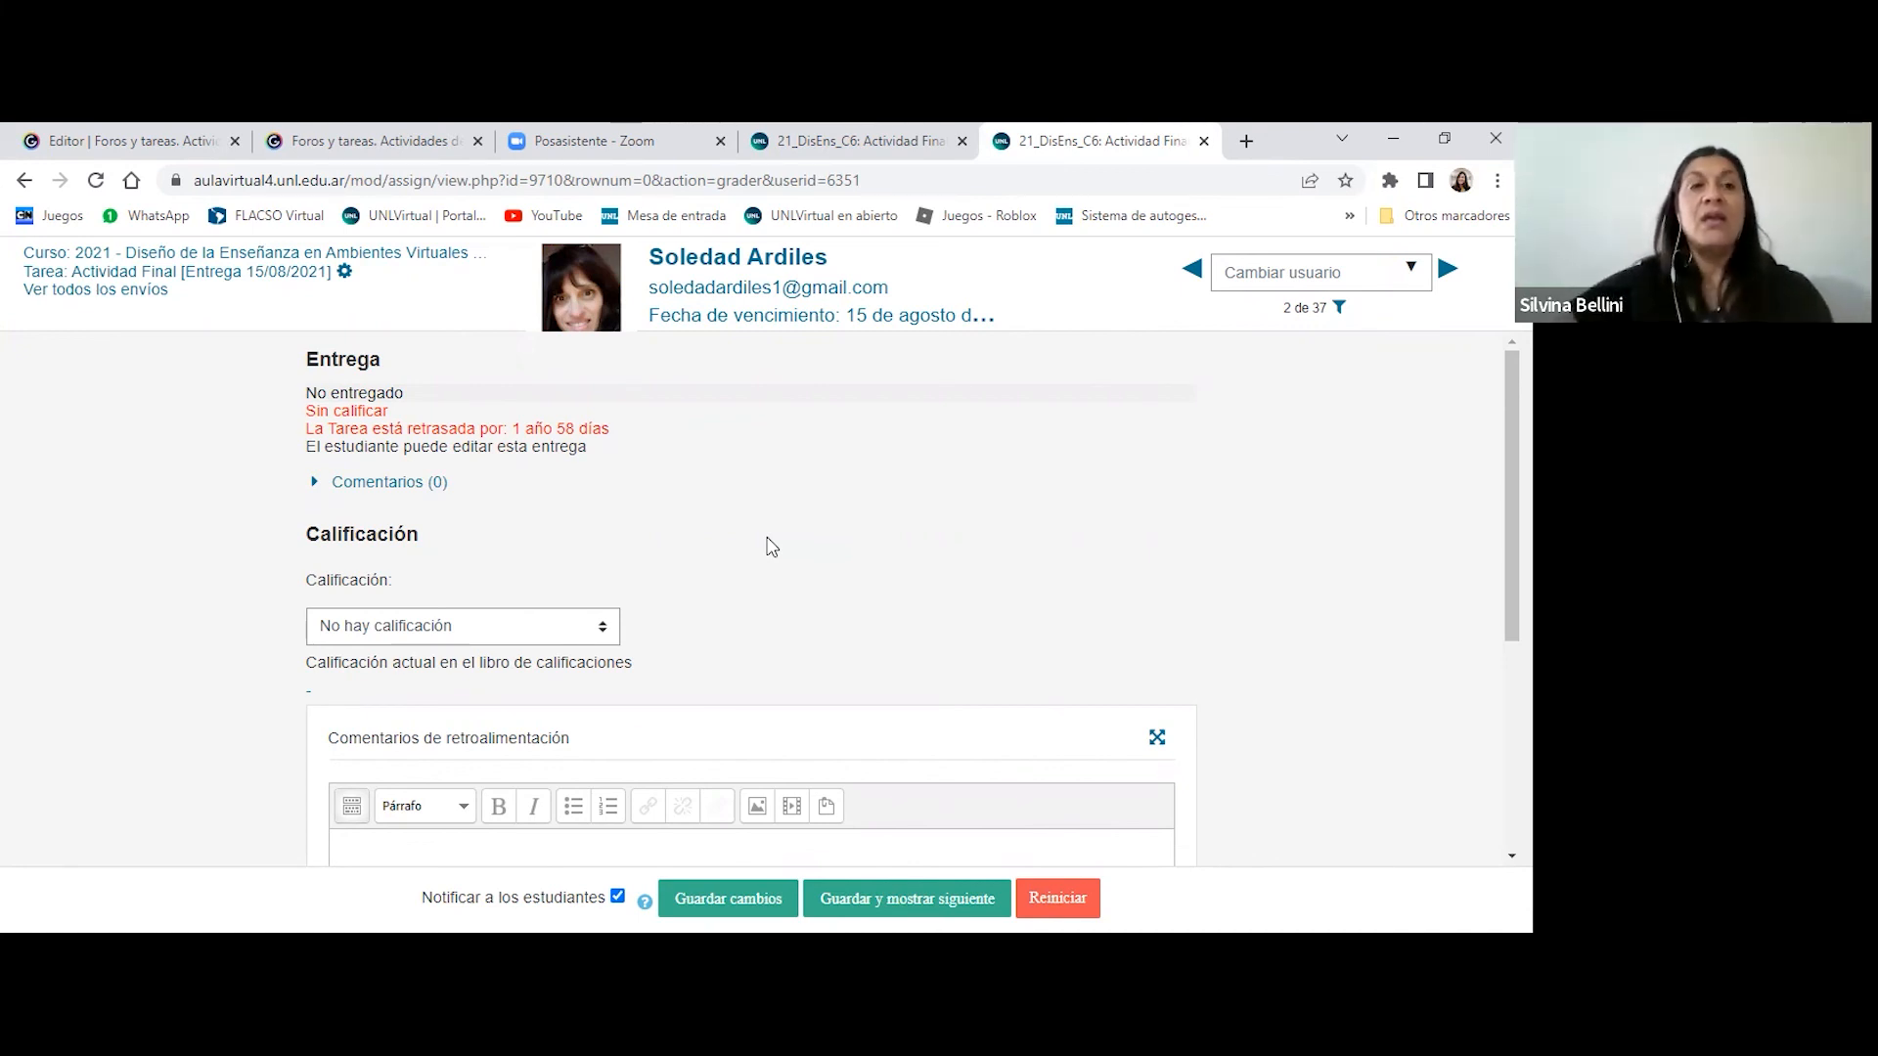
pyautogui.scroll(-1, 782, 542)
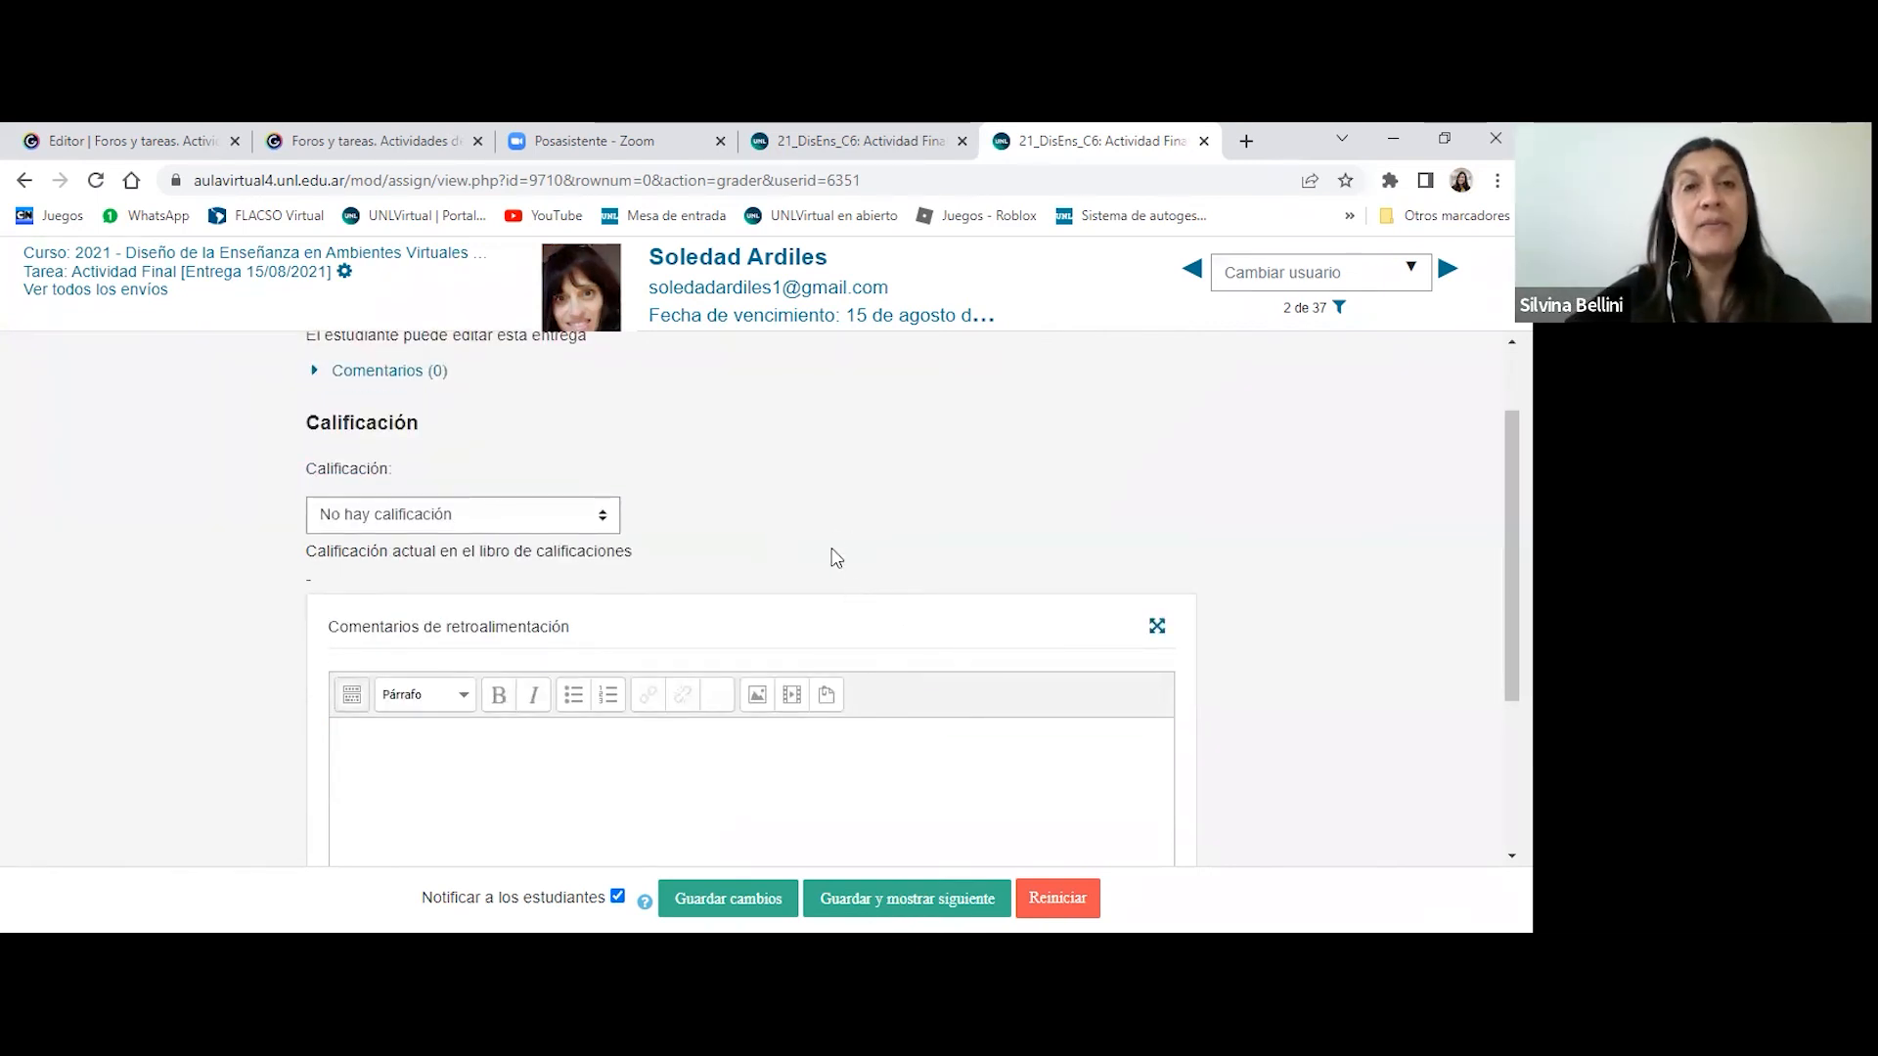
pyautogui.scroll(-1, 829, 529)
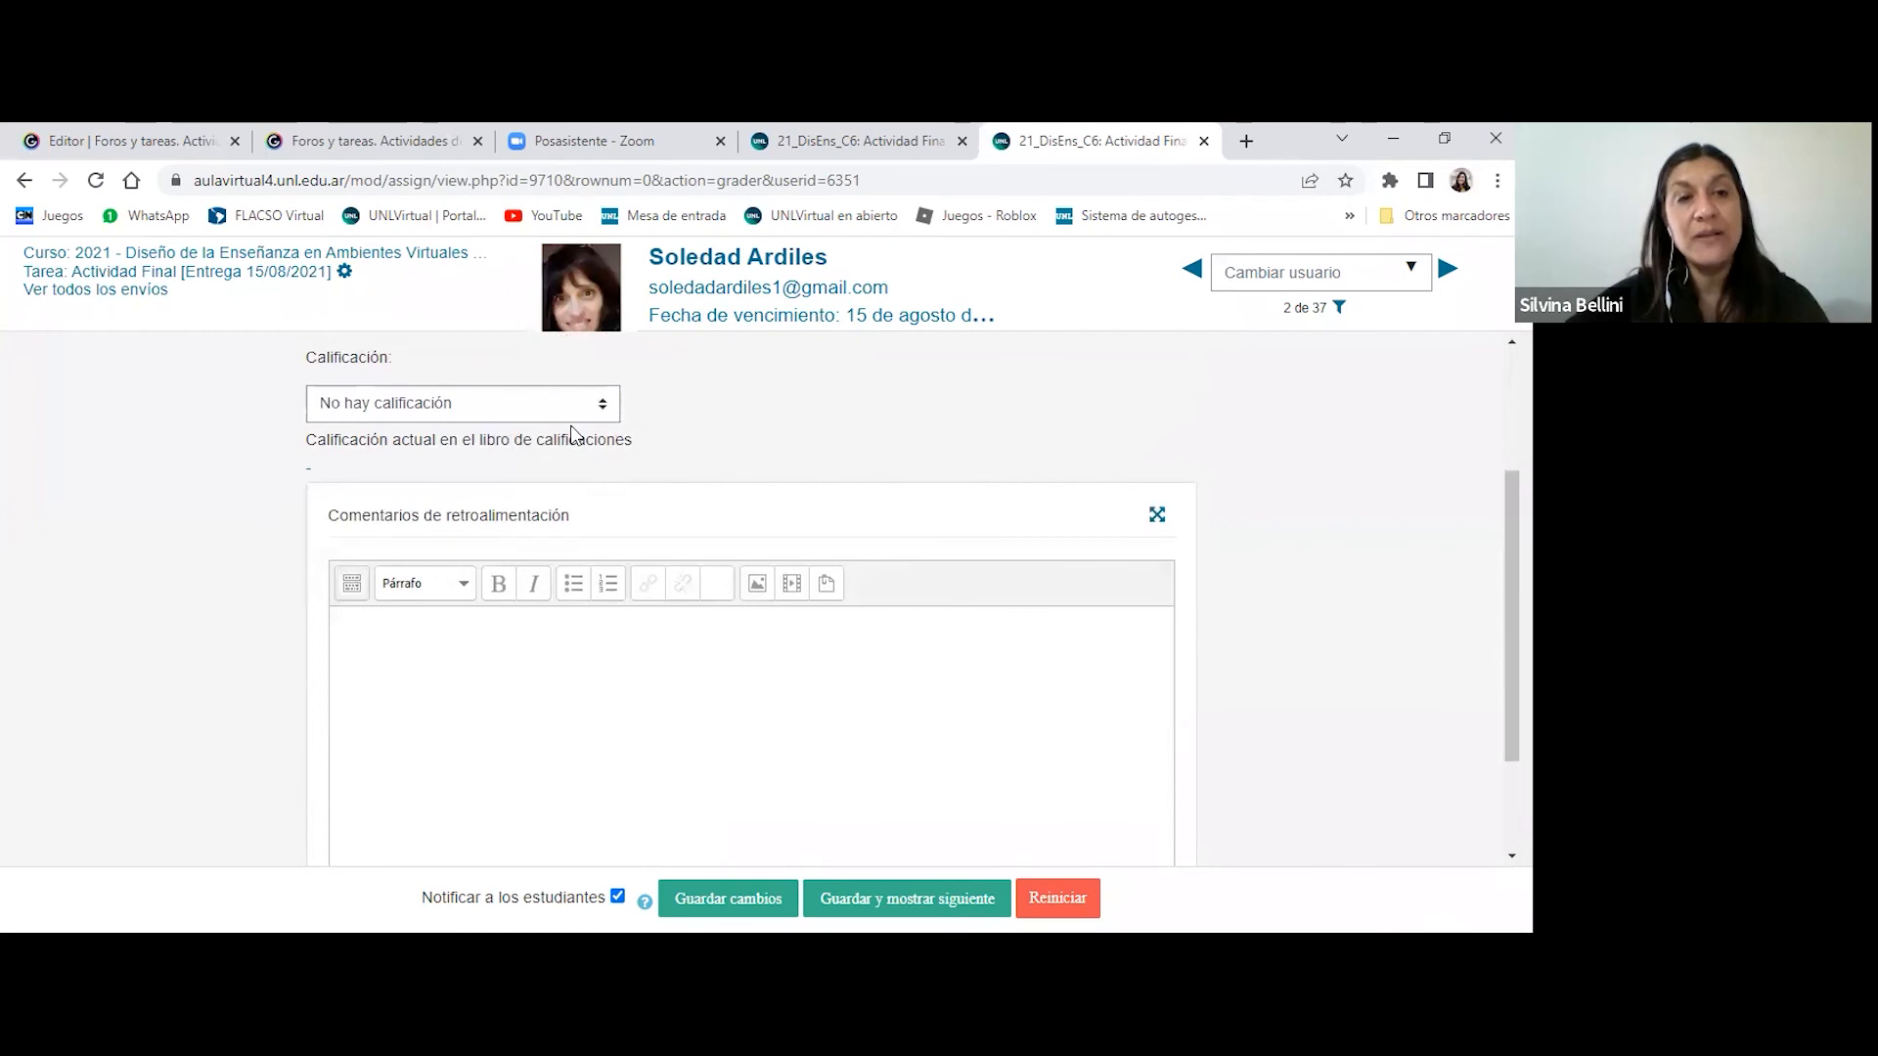
pyautogui.scroll(-1, 489, 763)
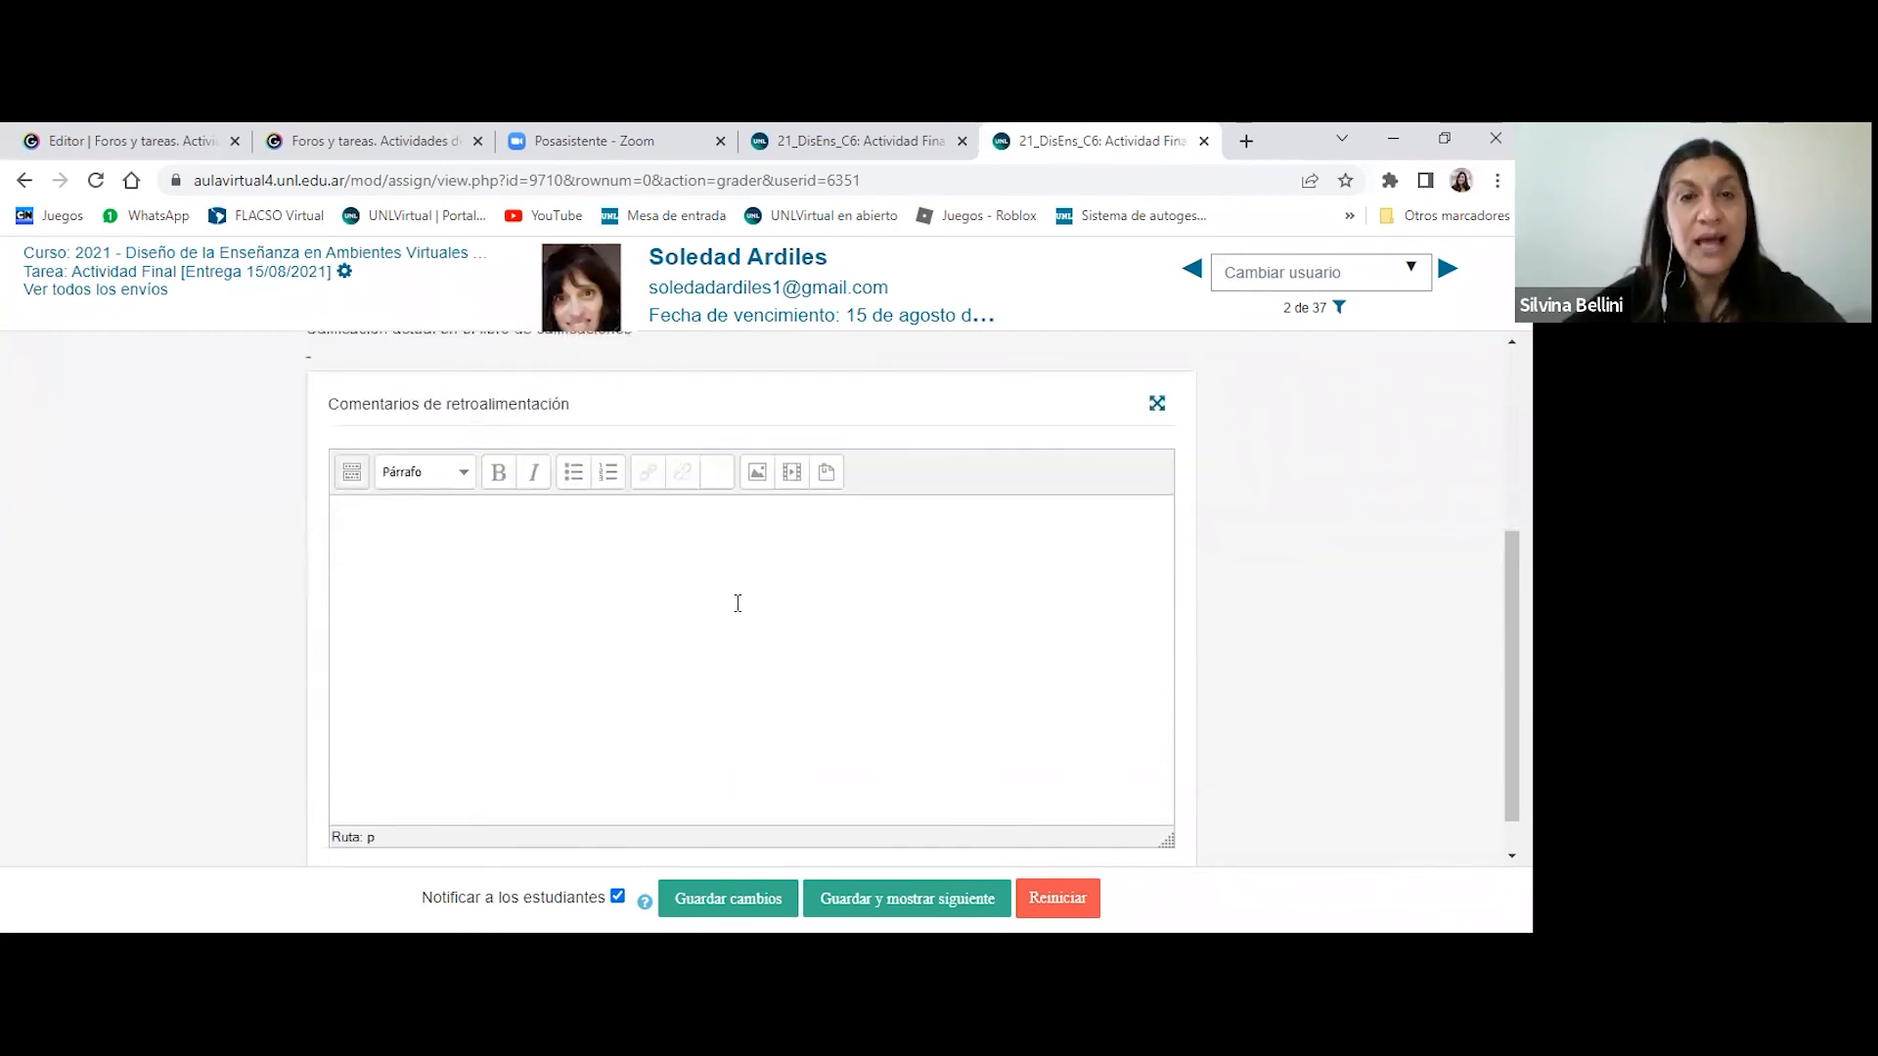
pyautogui.scroll(3, 737, 602)
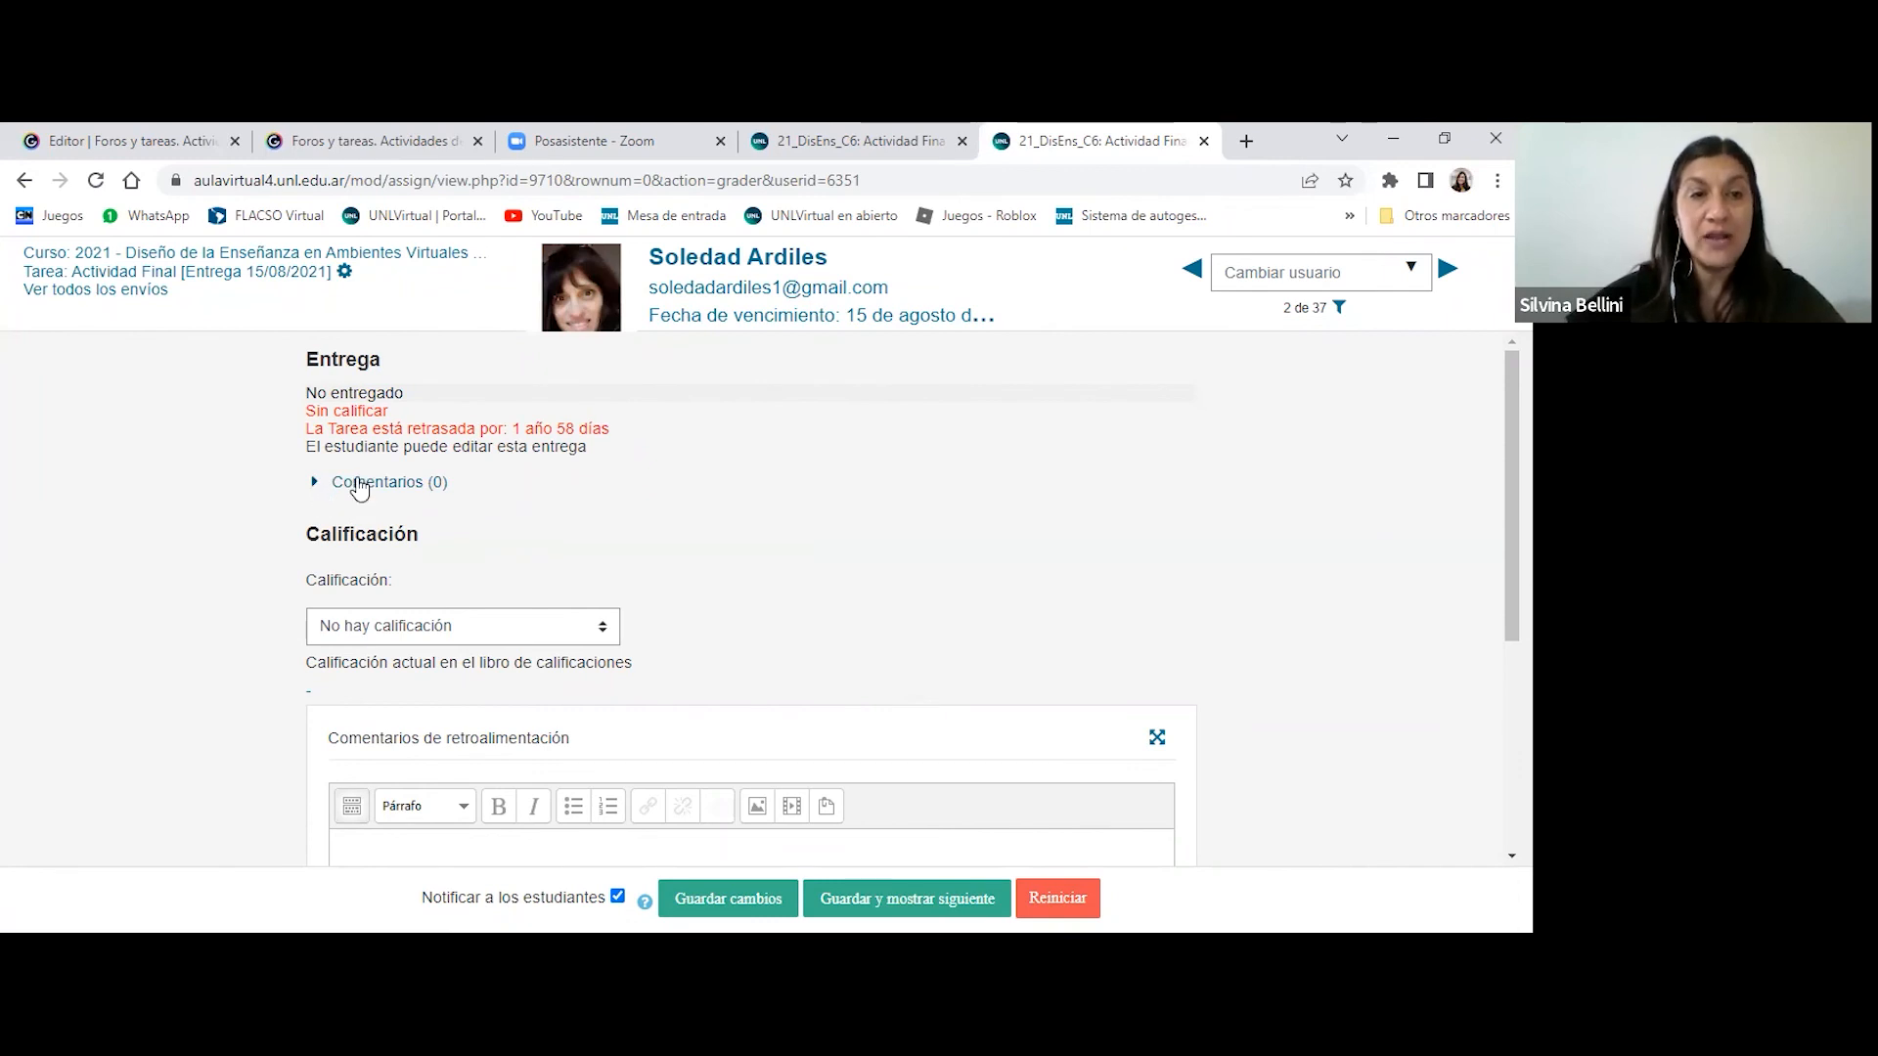
# - Add and save the comment "comentario" in the Comentarios area of the student's Entrega section
pyautogui.click(364, 482)
pyautogui.click(464, 511)
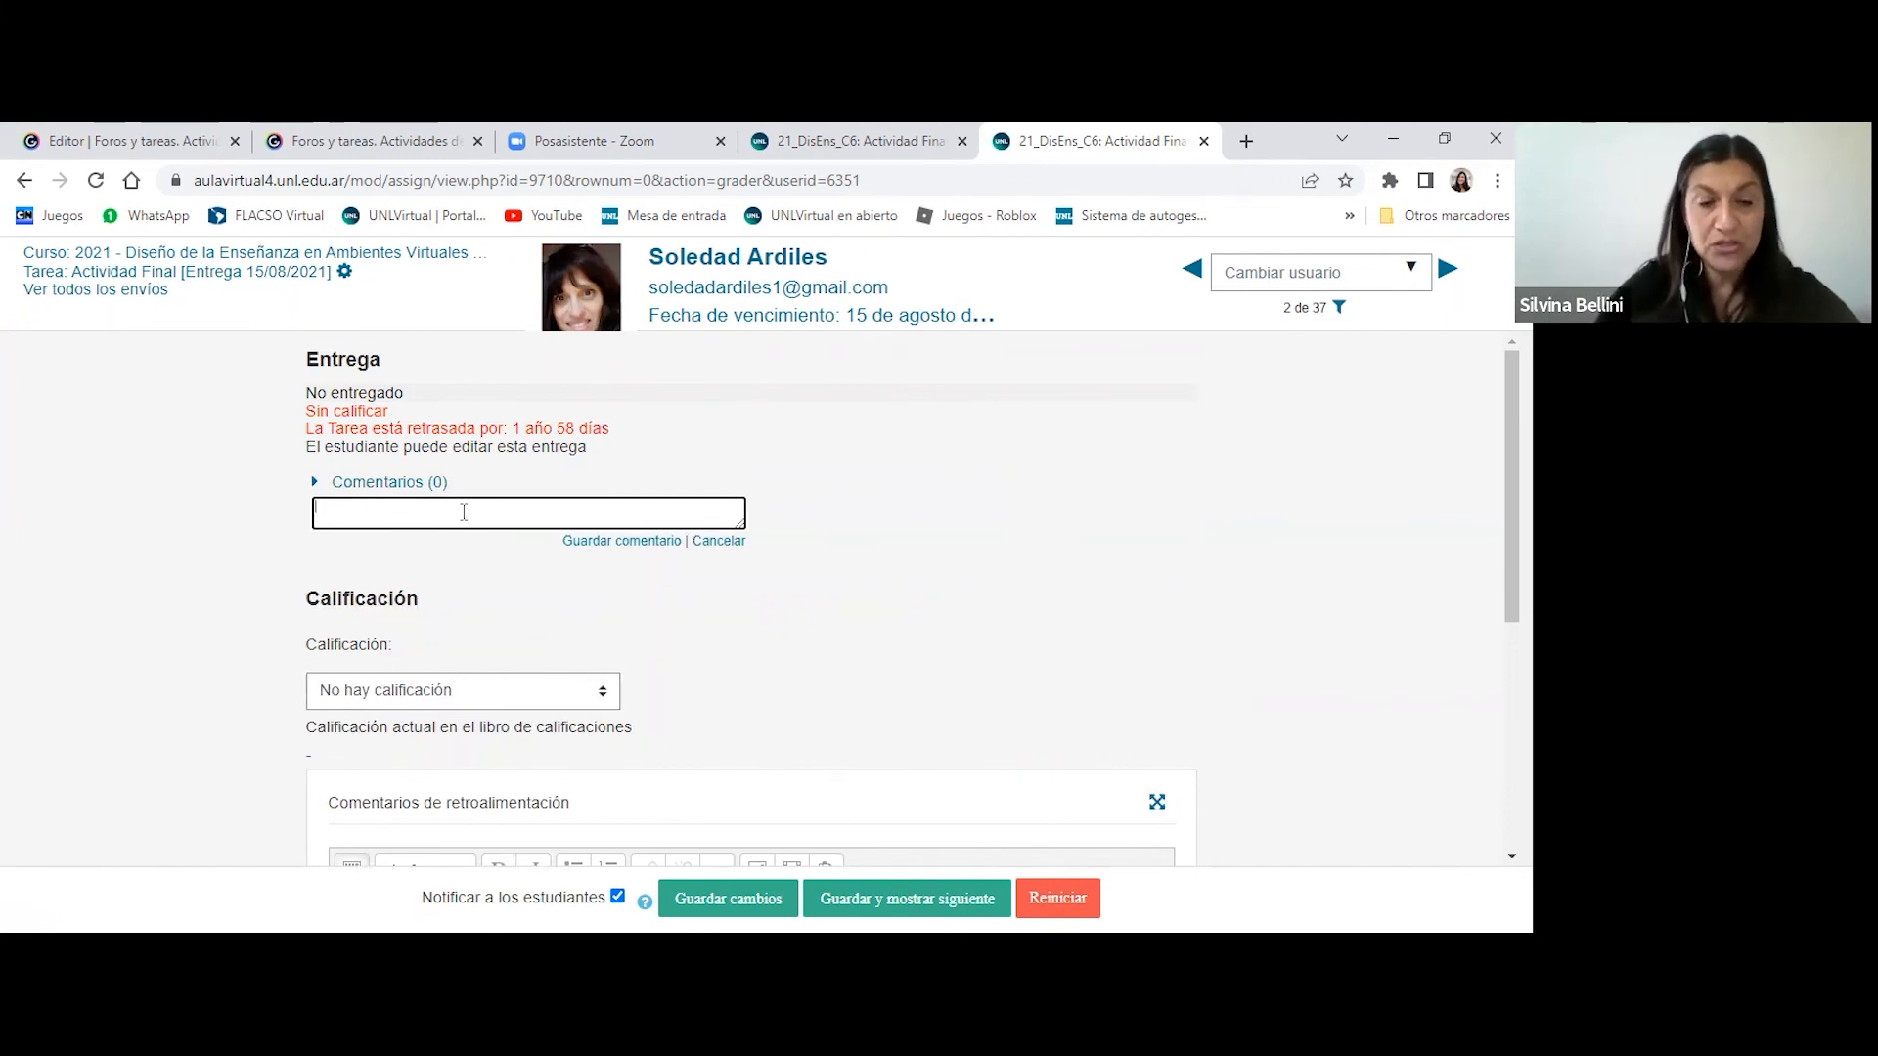
pyautogui.write('comentario')
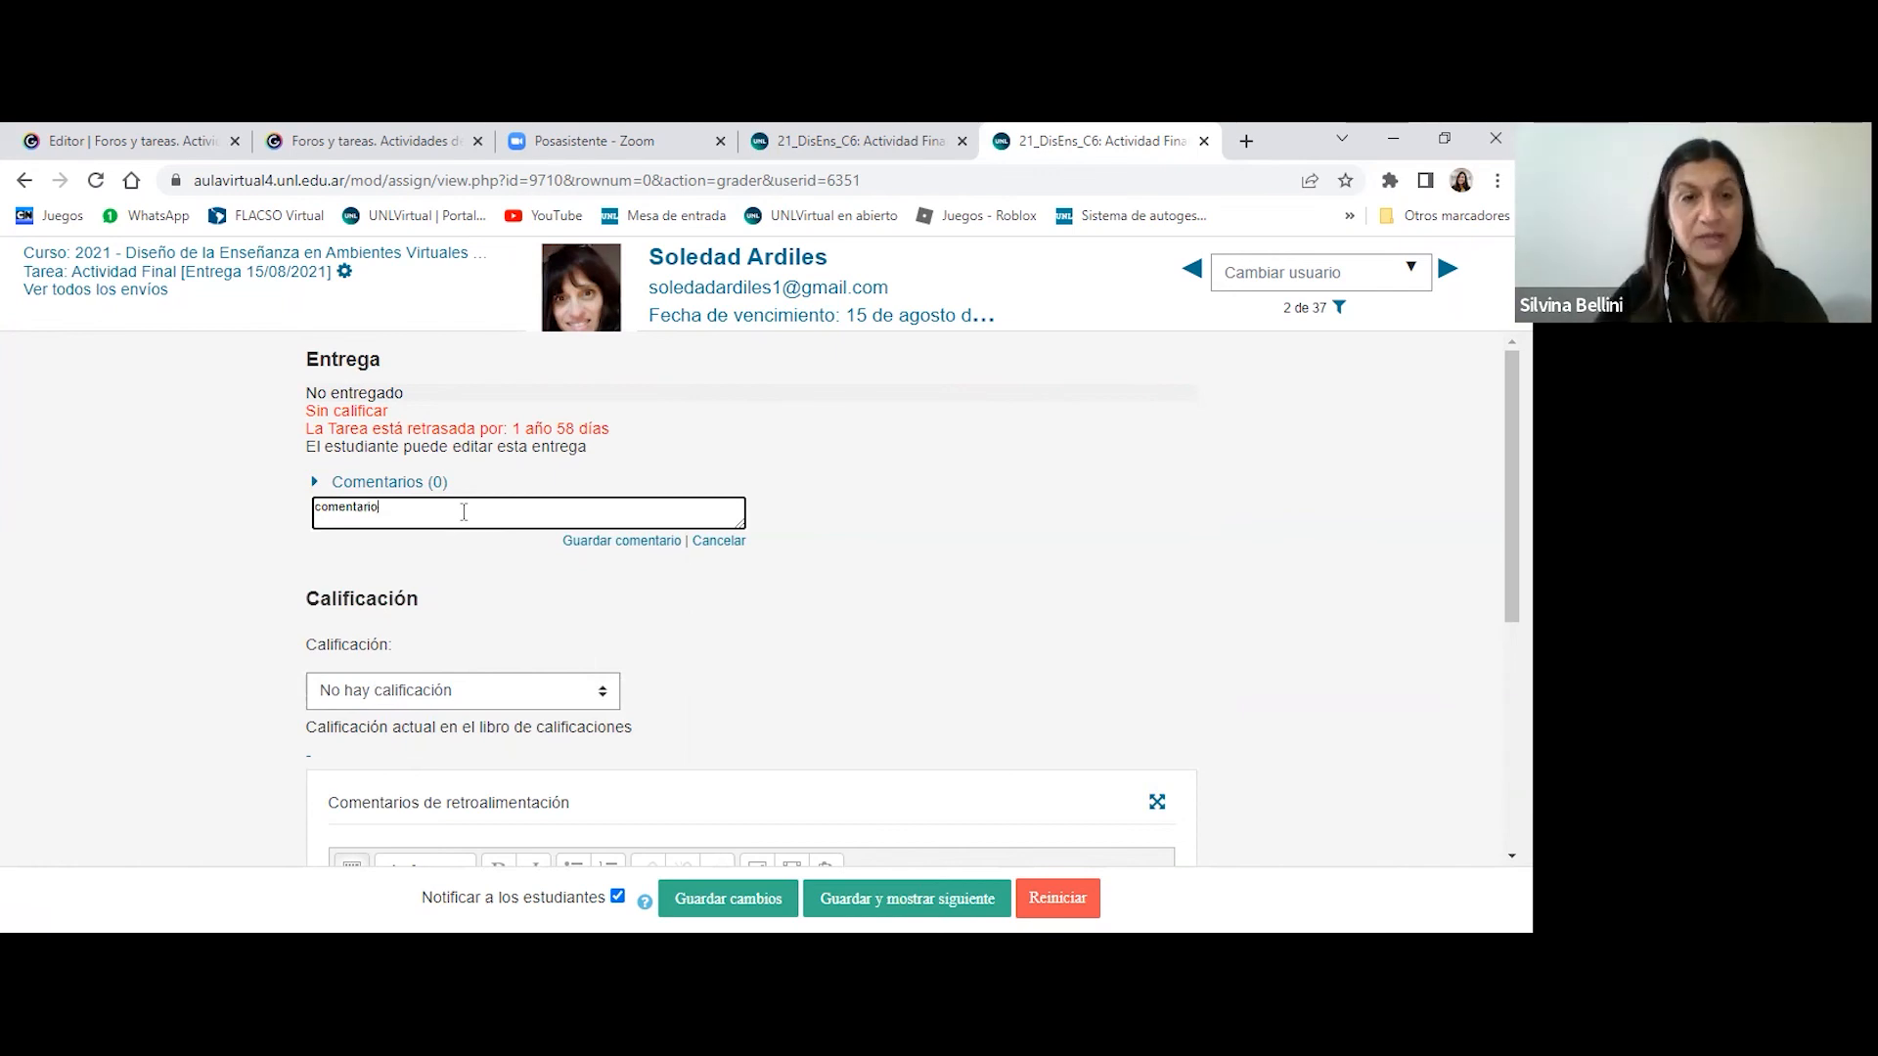
pyautogui.click(611, 541)
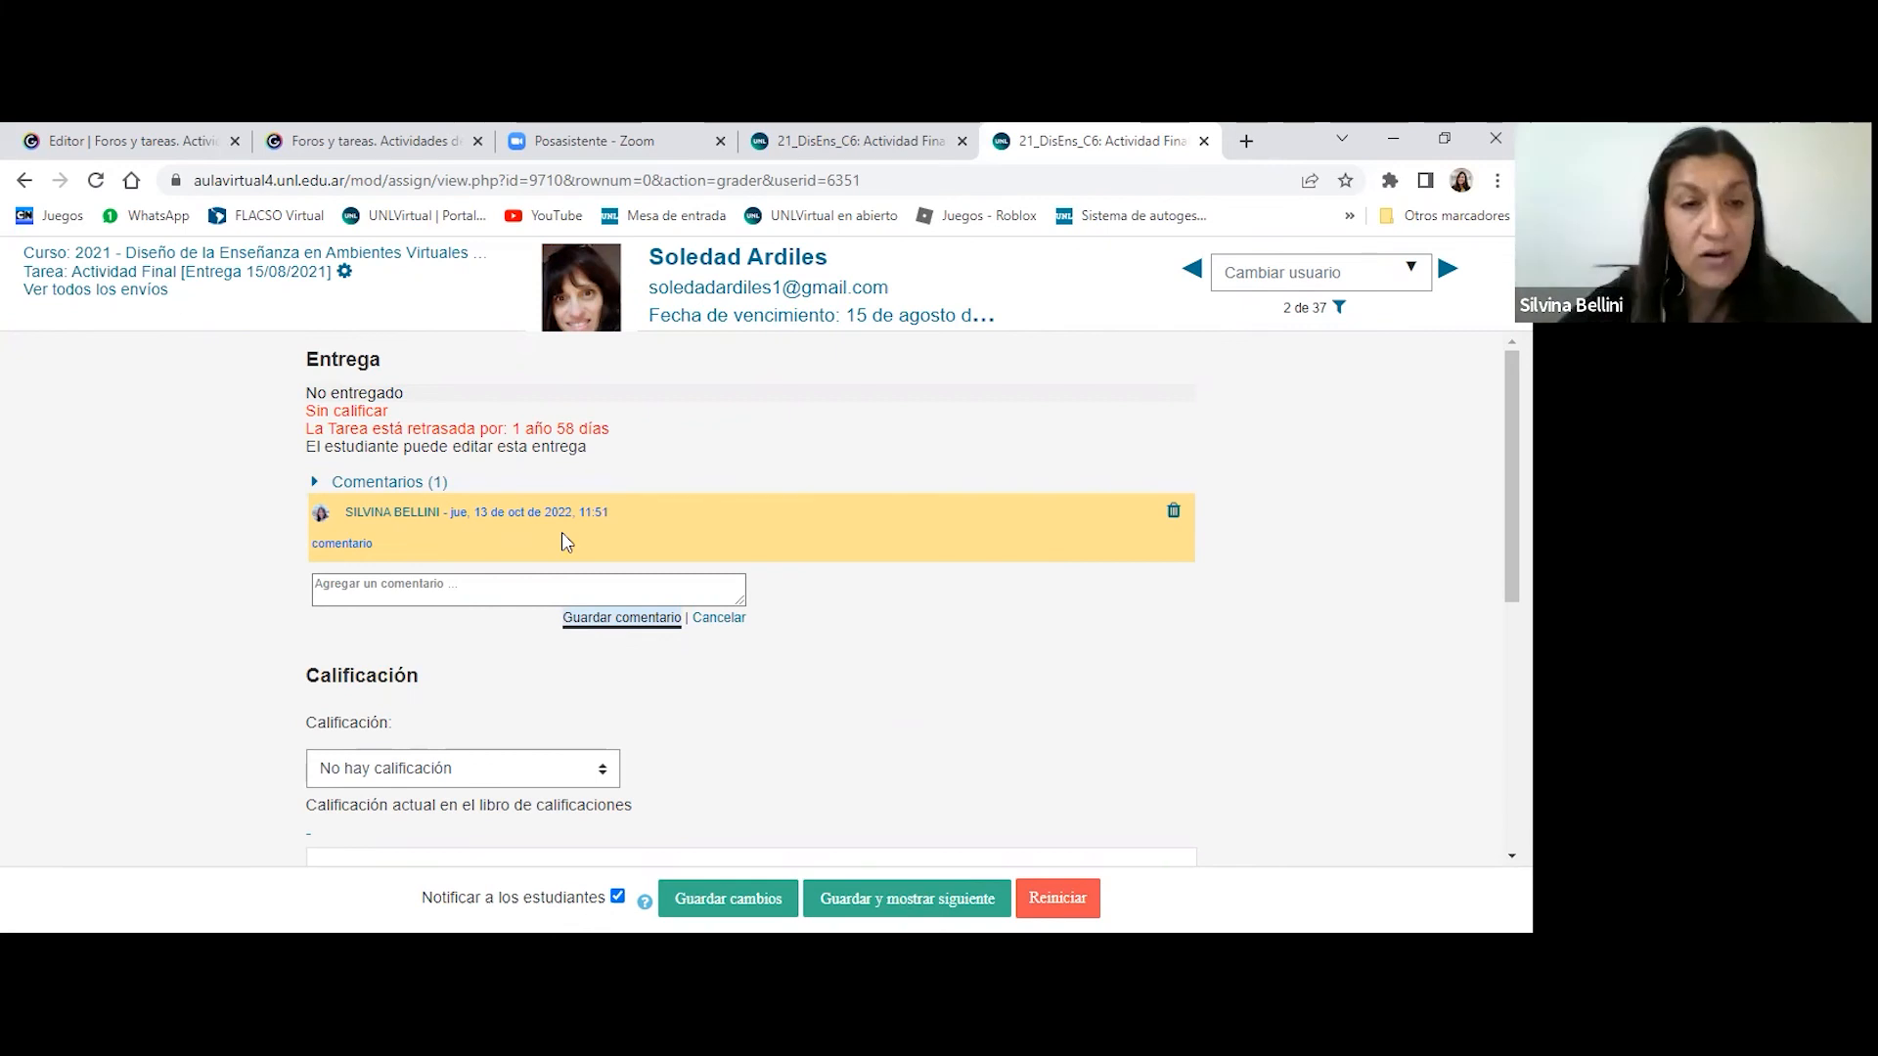
# - Delete the saved "comentario" comment from the student's Entrega section
pyautogui.click(528, 589)
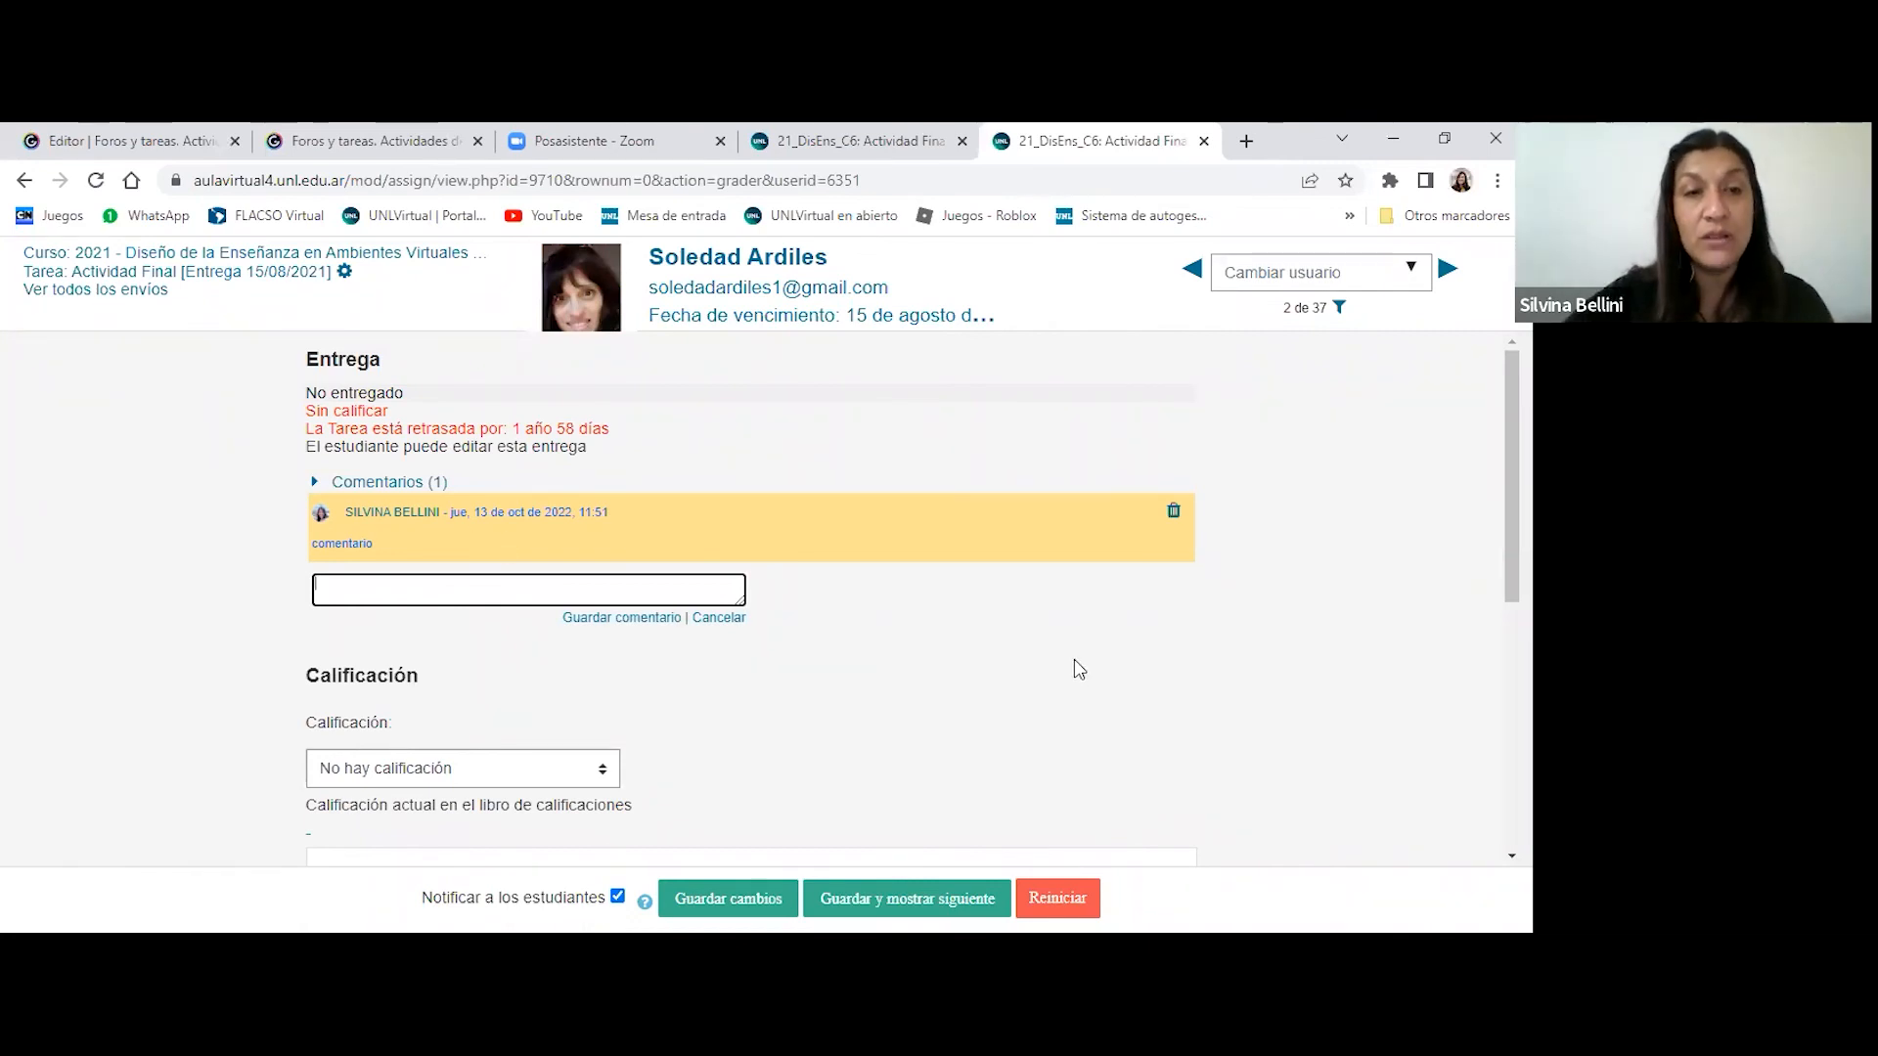
pyautogui.scroll(-2, 1079, 670)
pyautogui.scroll(2, 1077, 662)
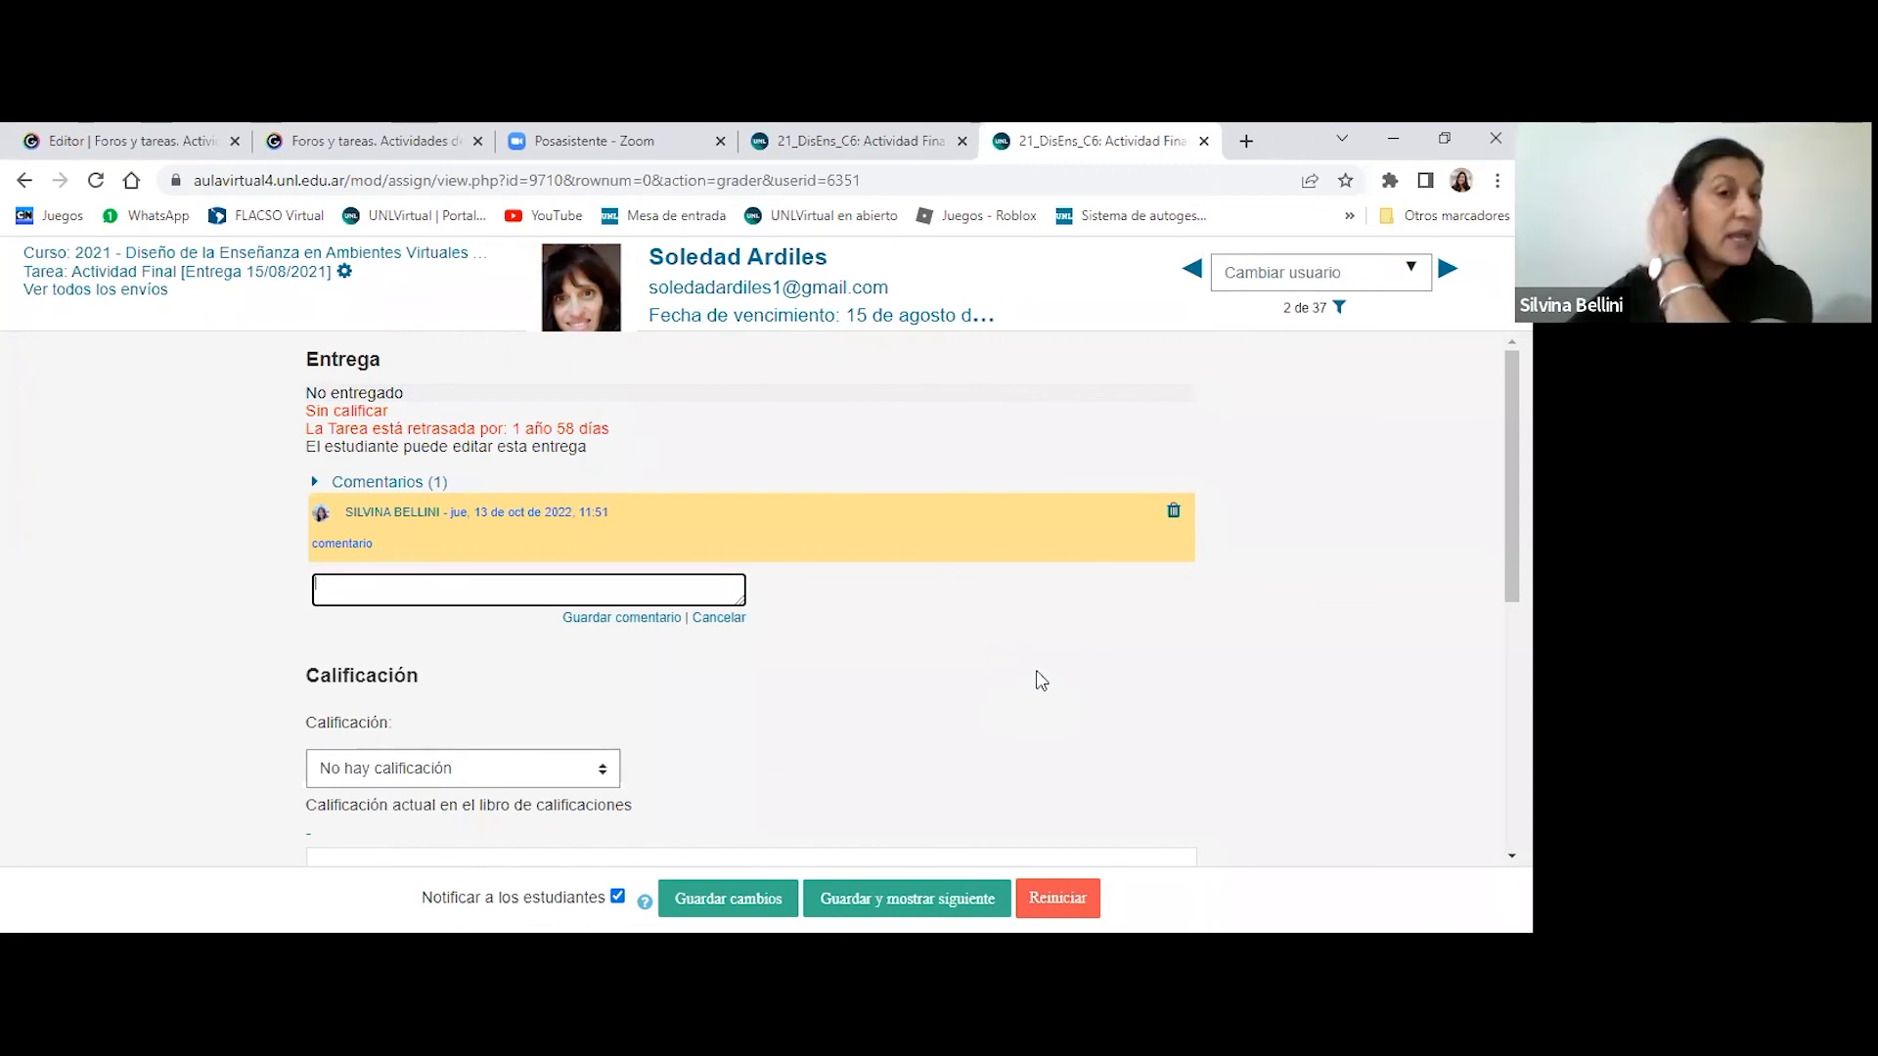
pyautogui.click(1174, 514)
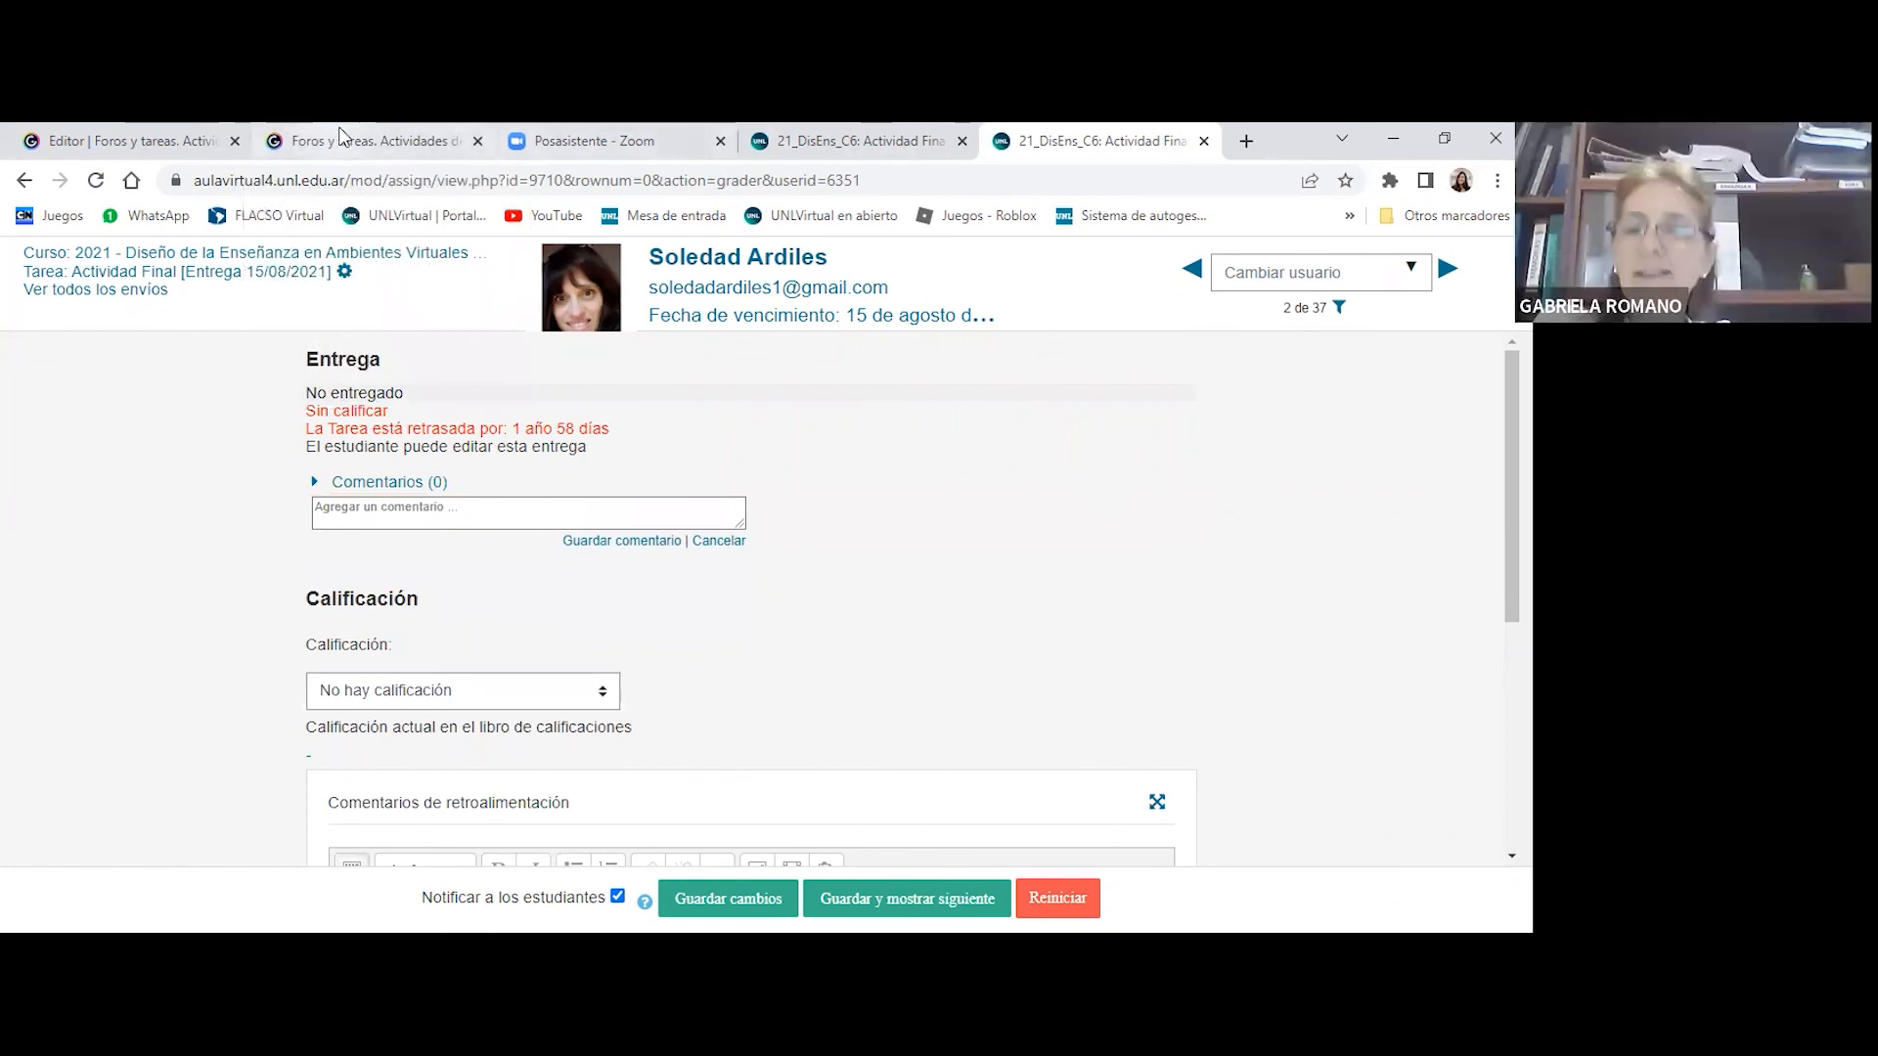
# - Switch to the Genially presentation about Foros y tareas
pyautogui.click(404, 137)
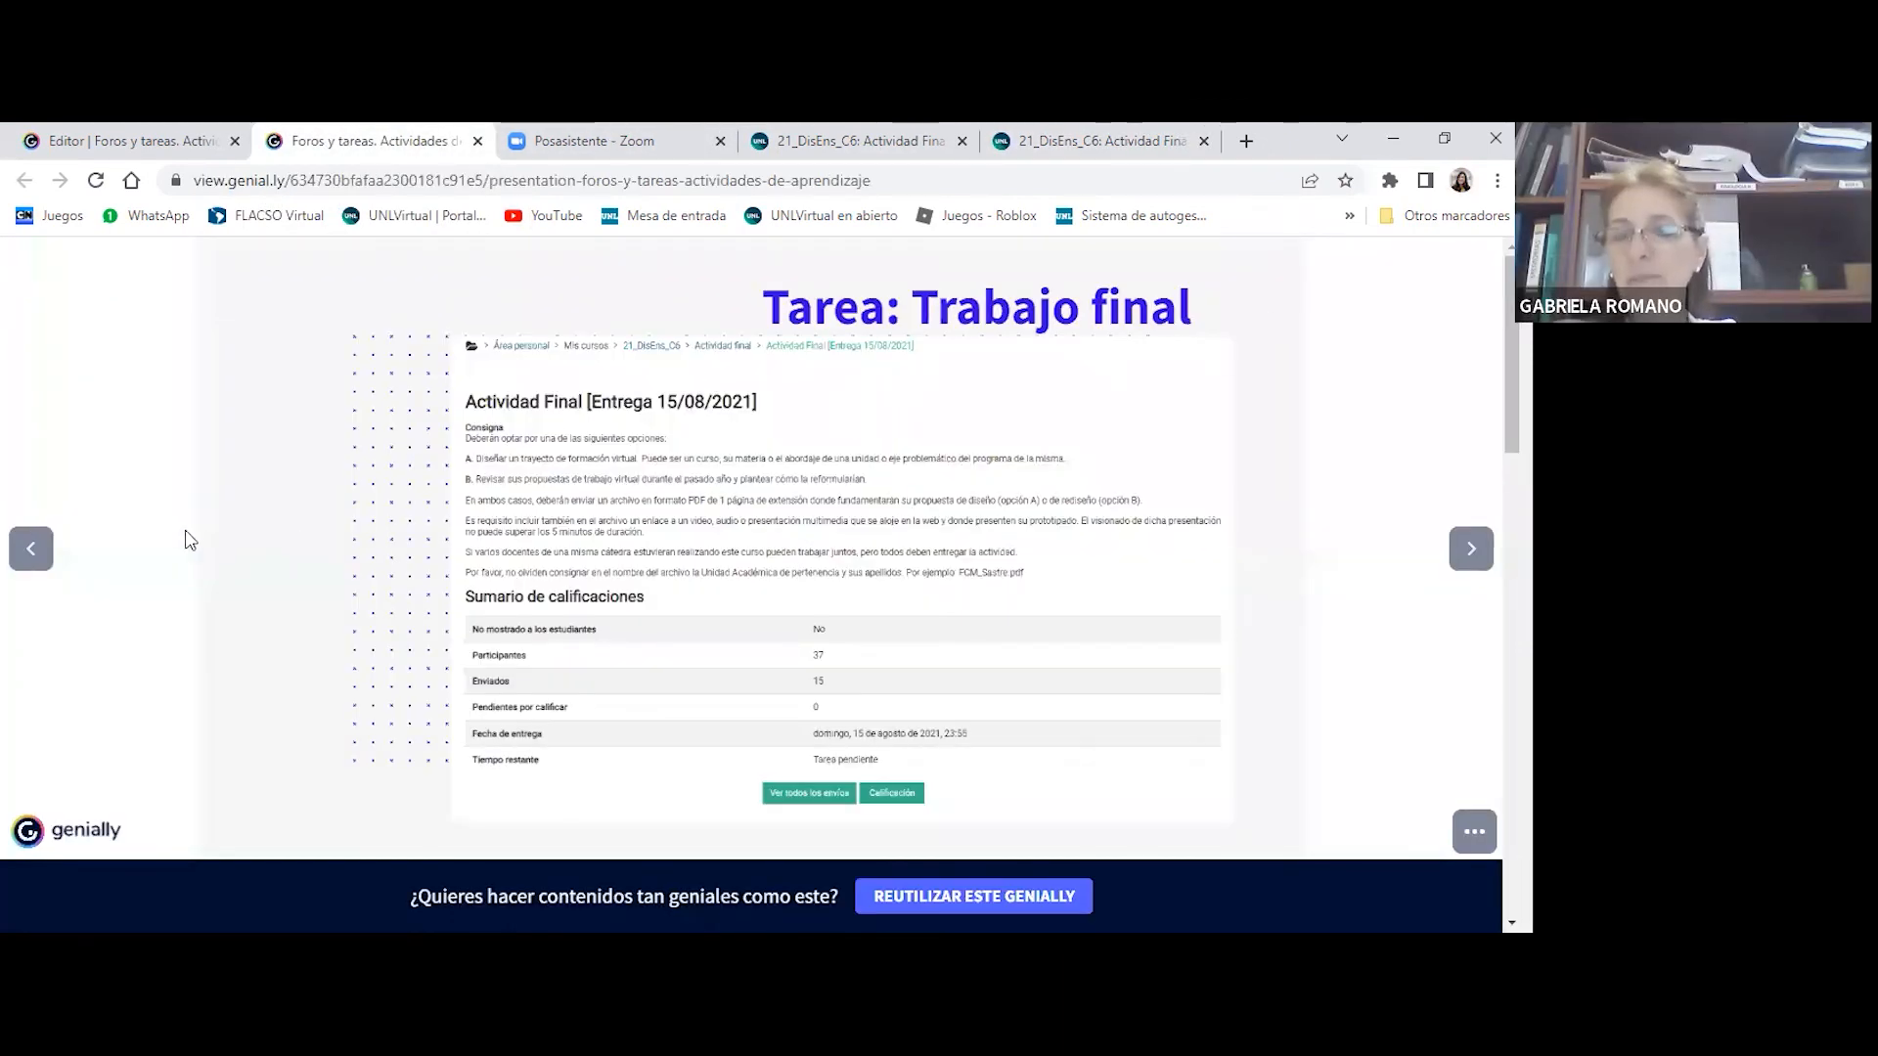